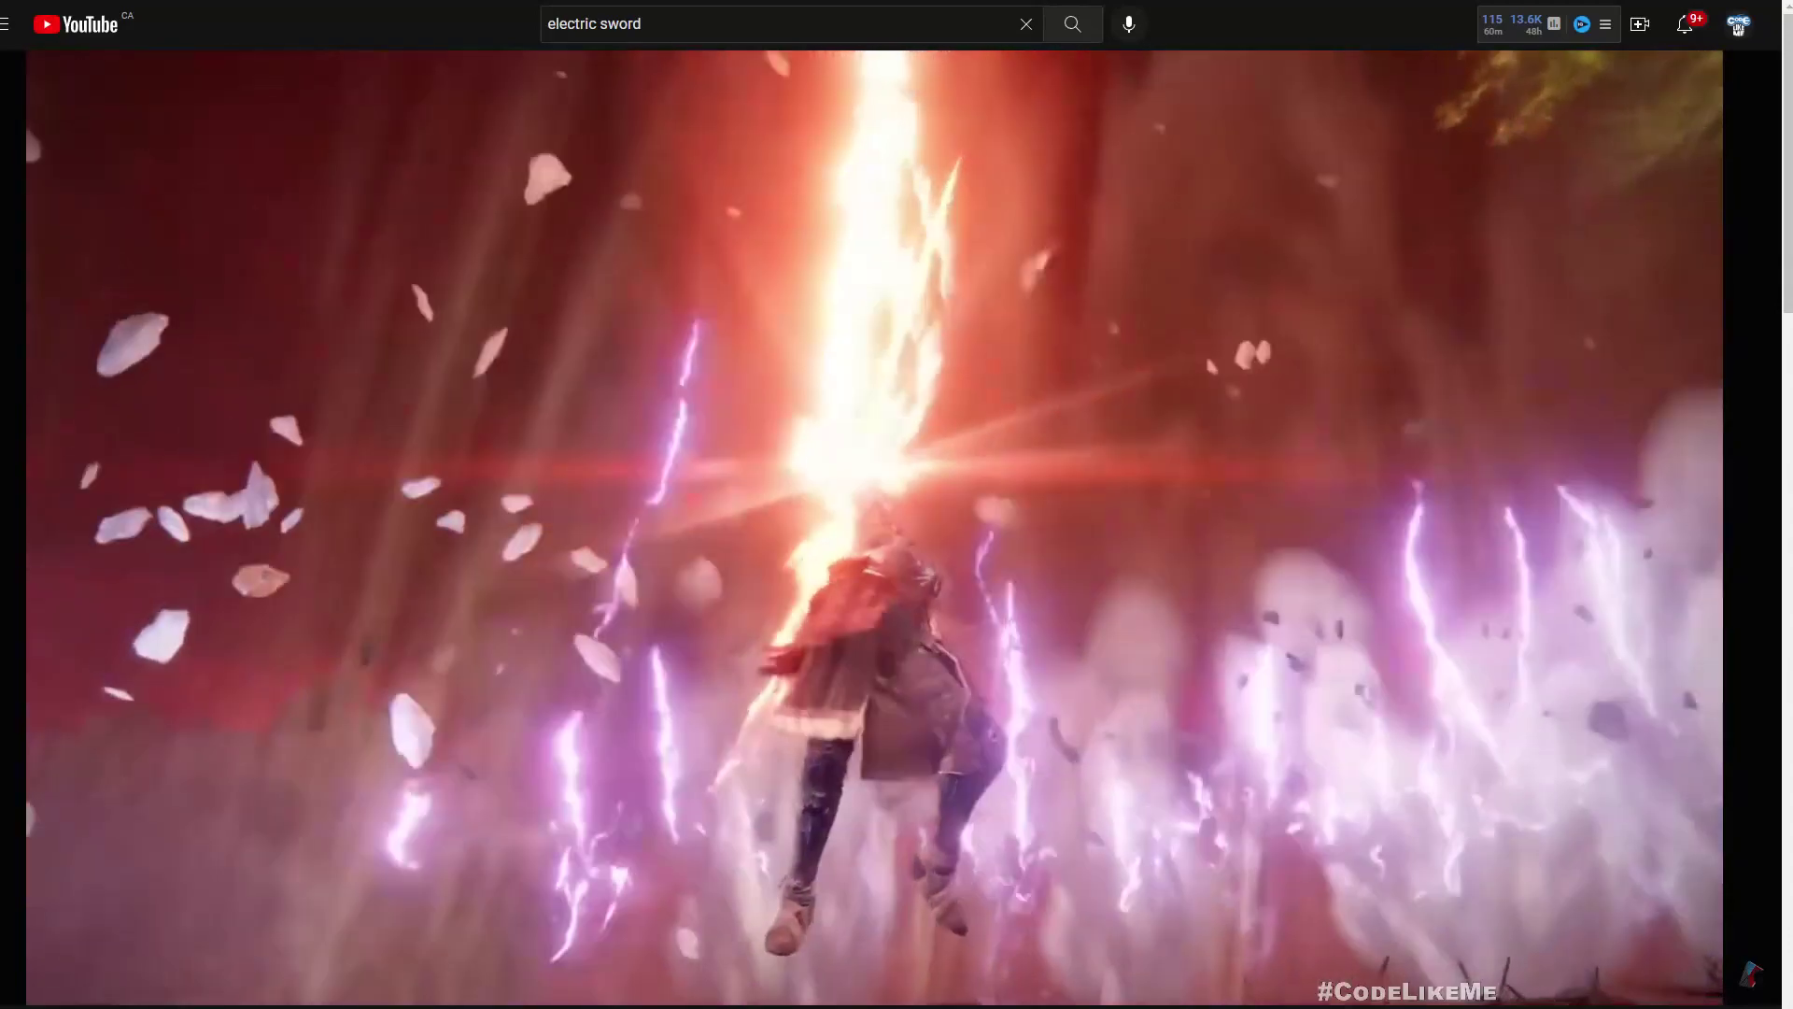
# - Rewind and pause the electric sword reference video to study the lightning effect around the weapons
pyautogui.press('Left')
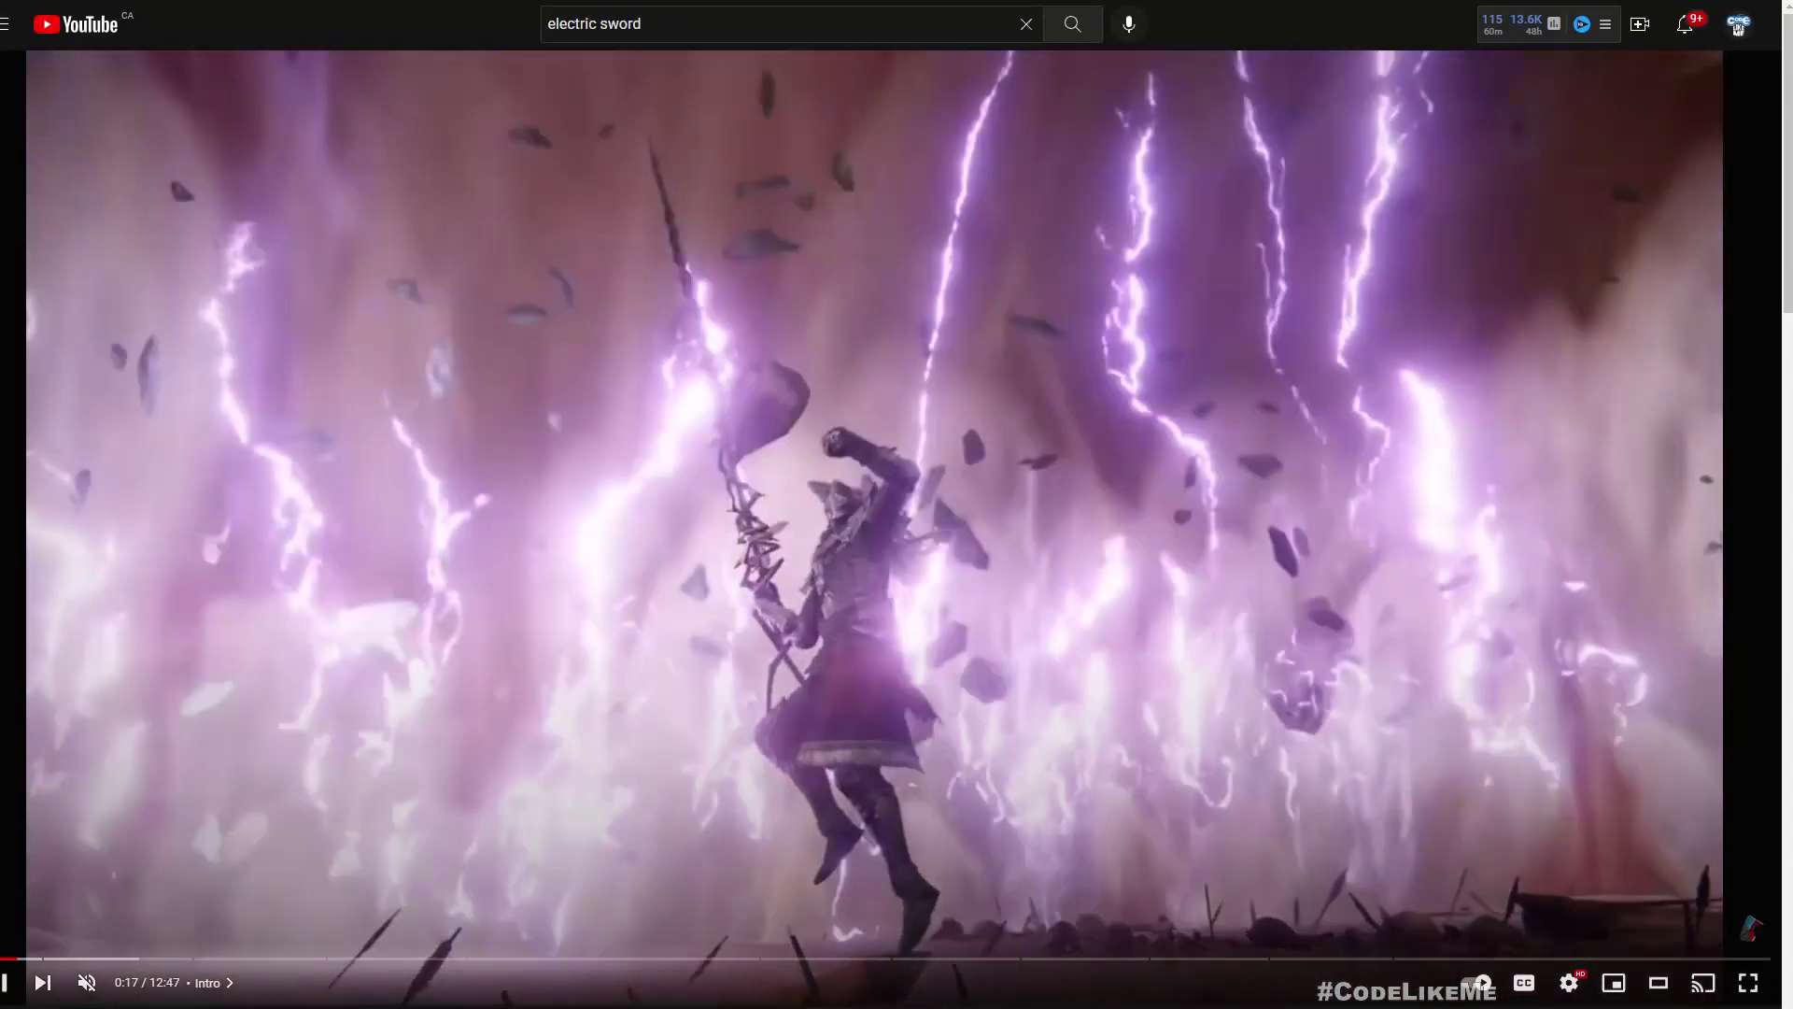
pyautogui.press('Left')
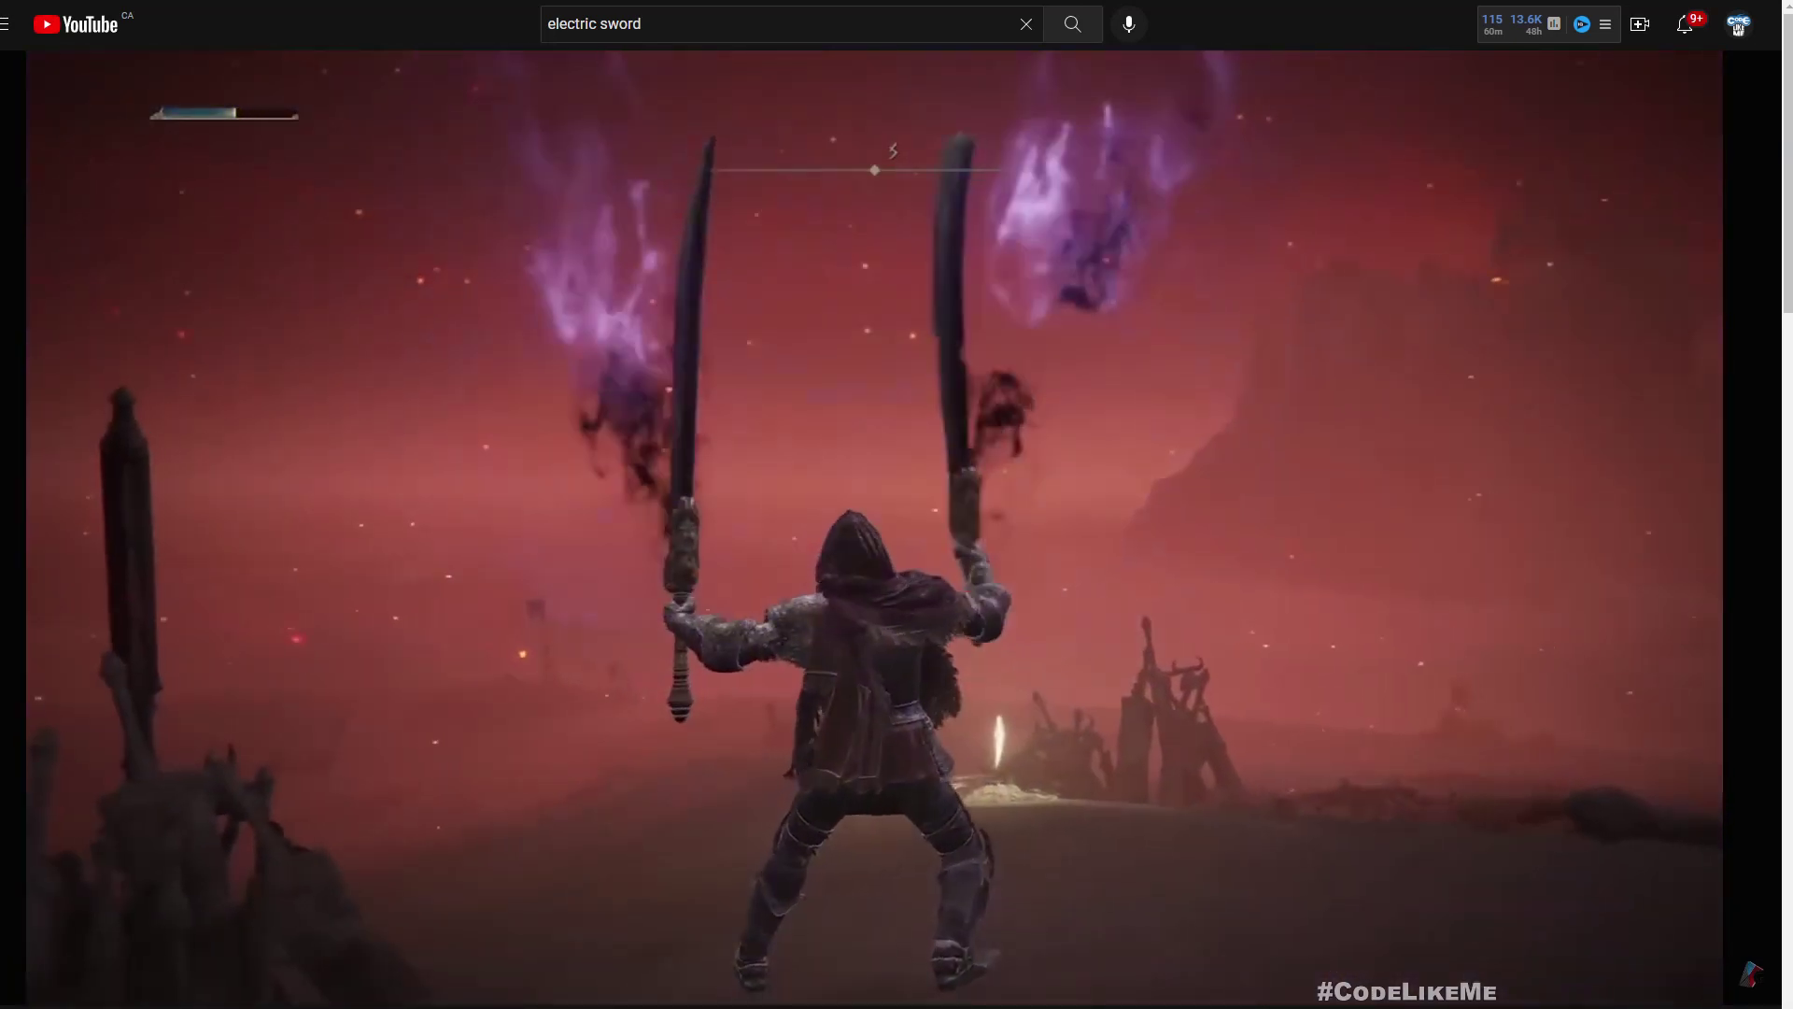
pyautogui.press('space')
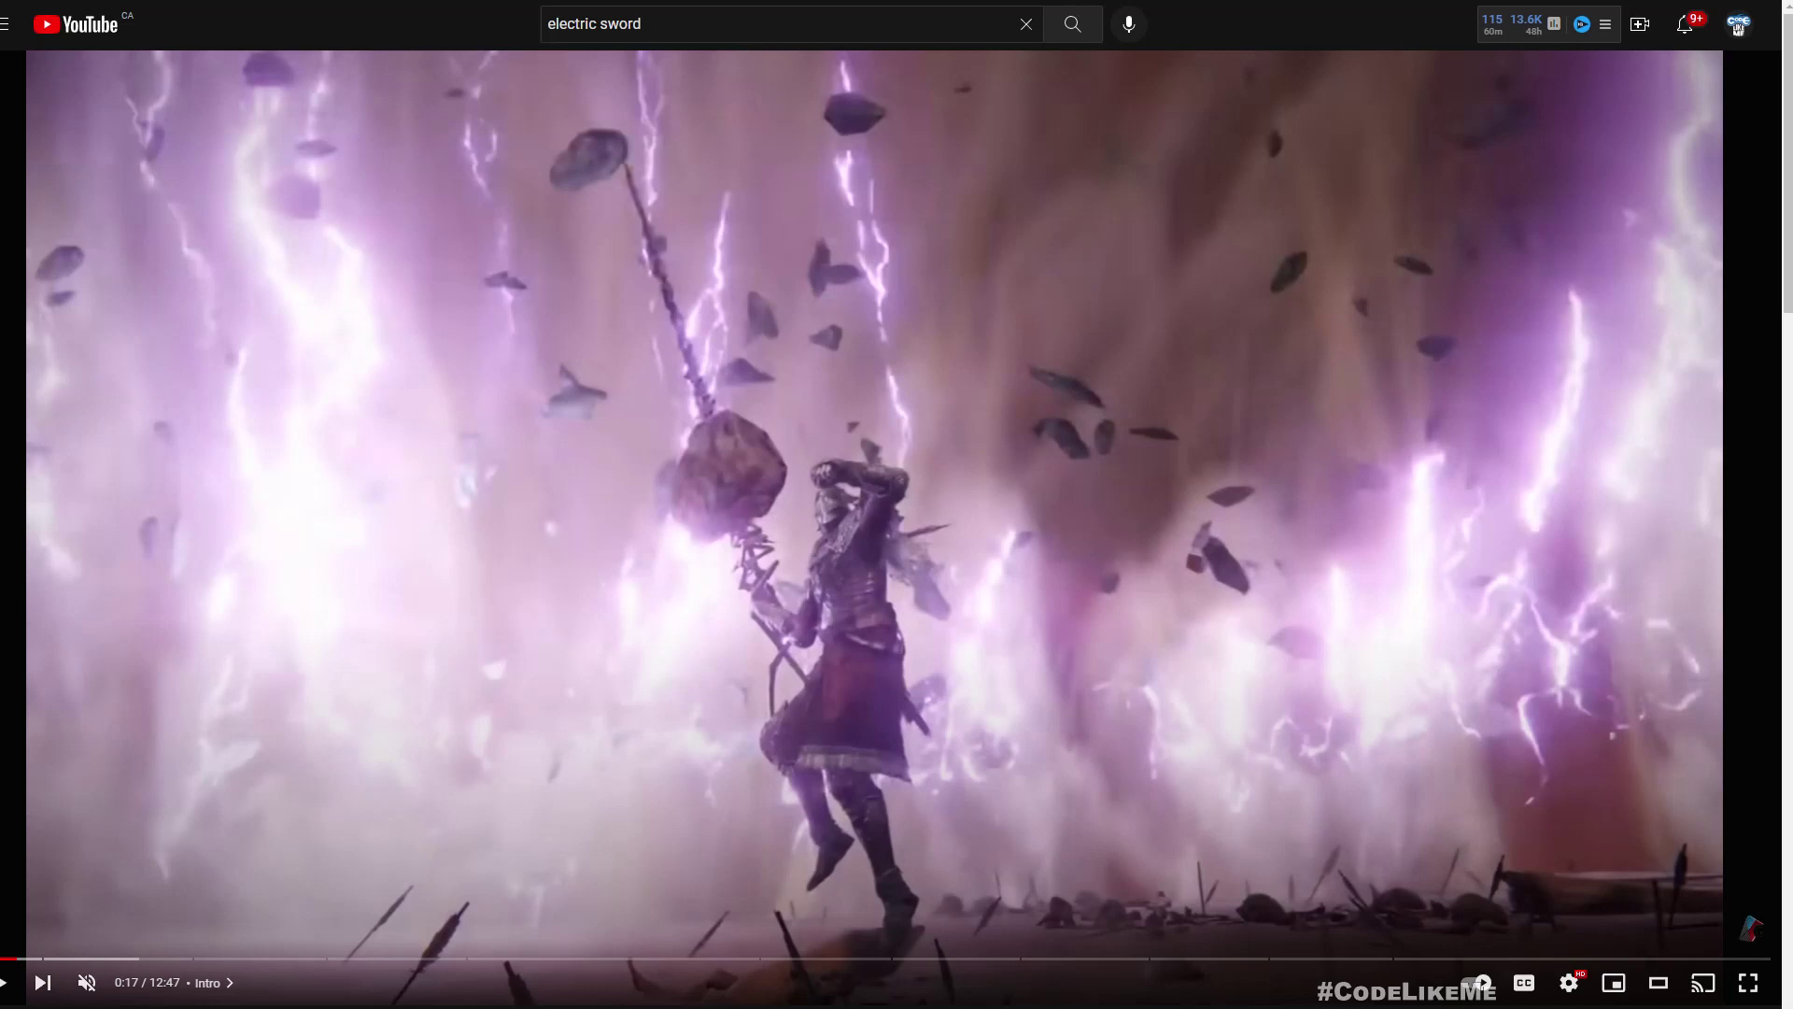
pyautogui.press('Left')
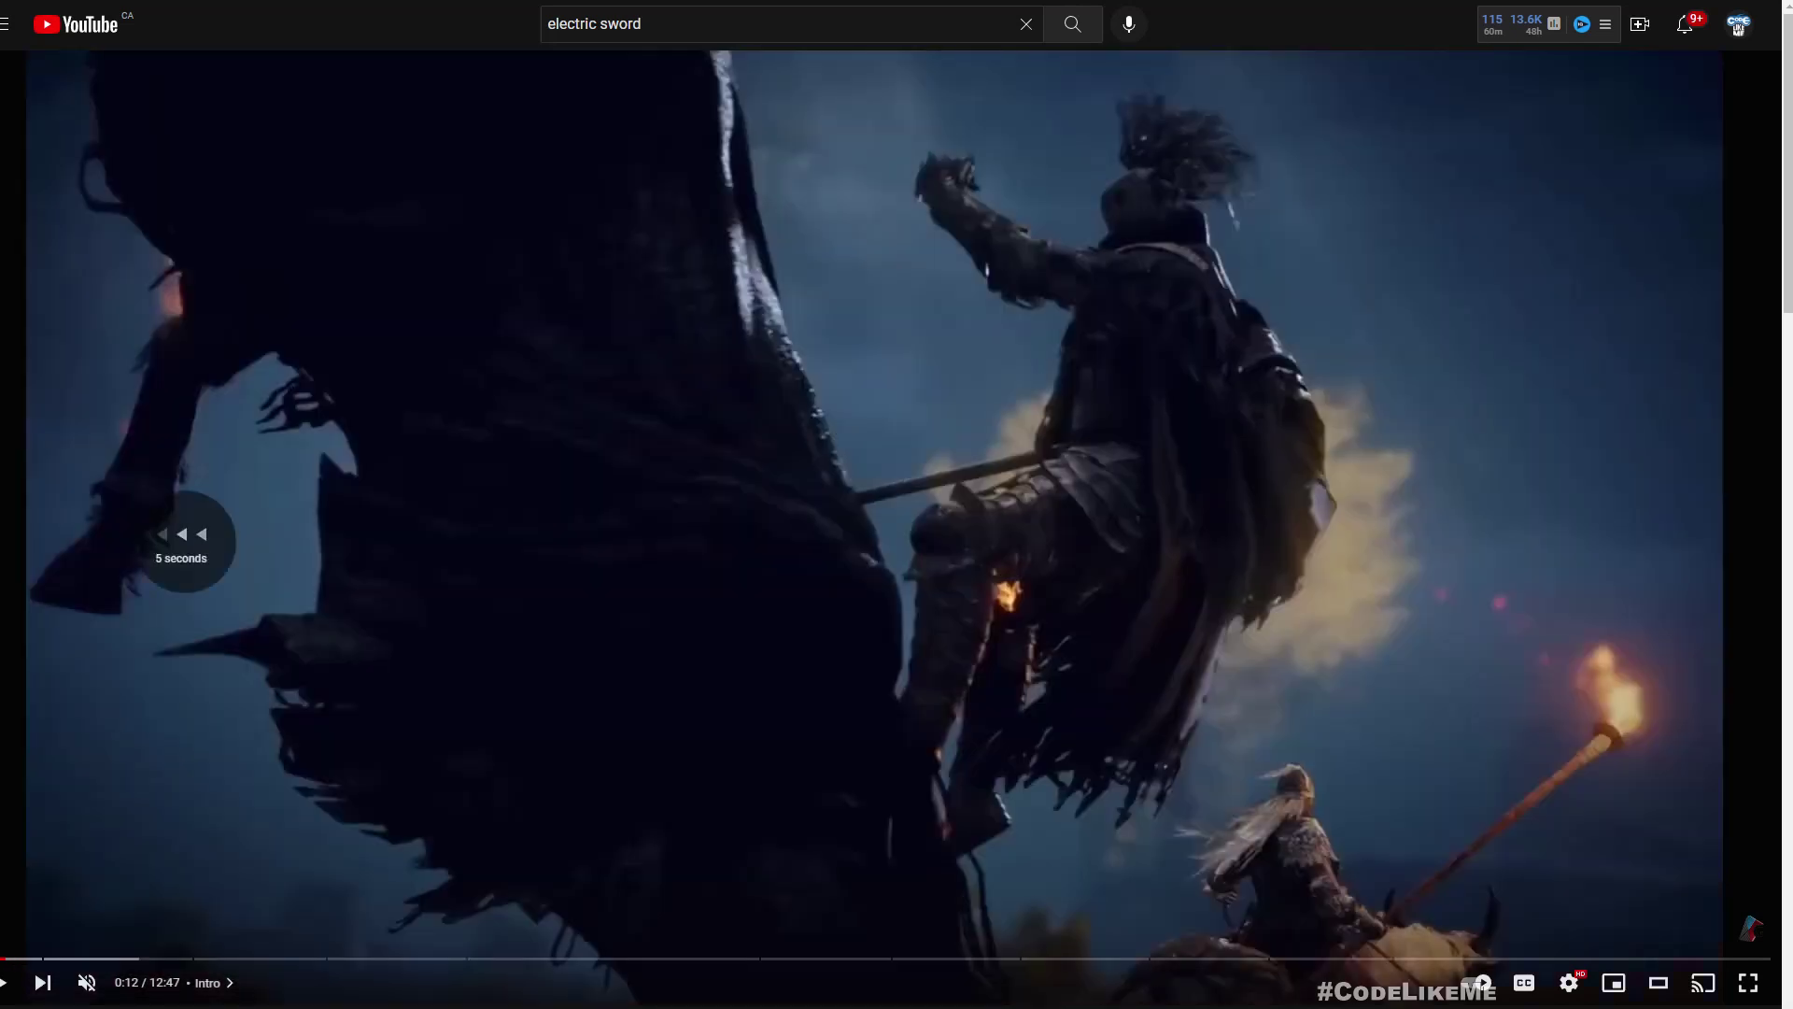
pyautogui.press('space')
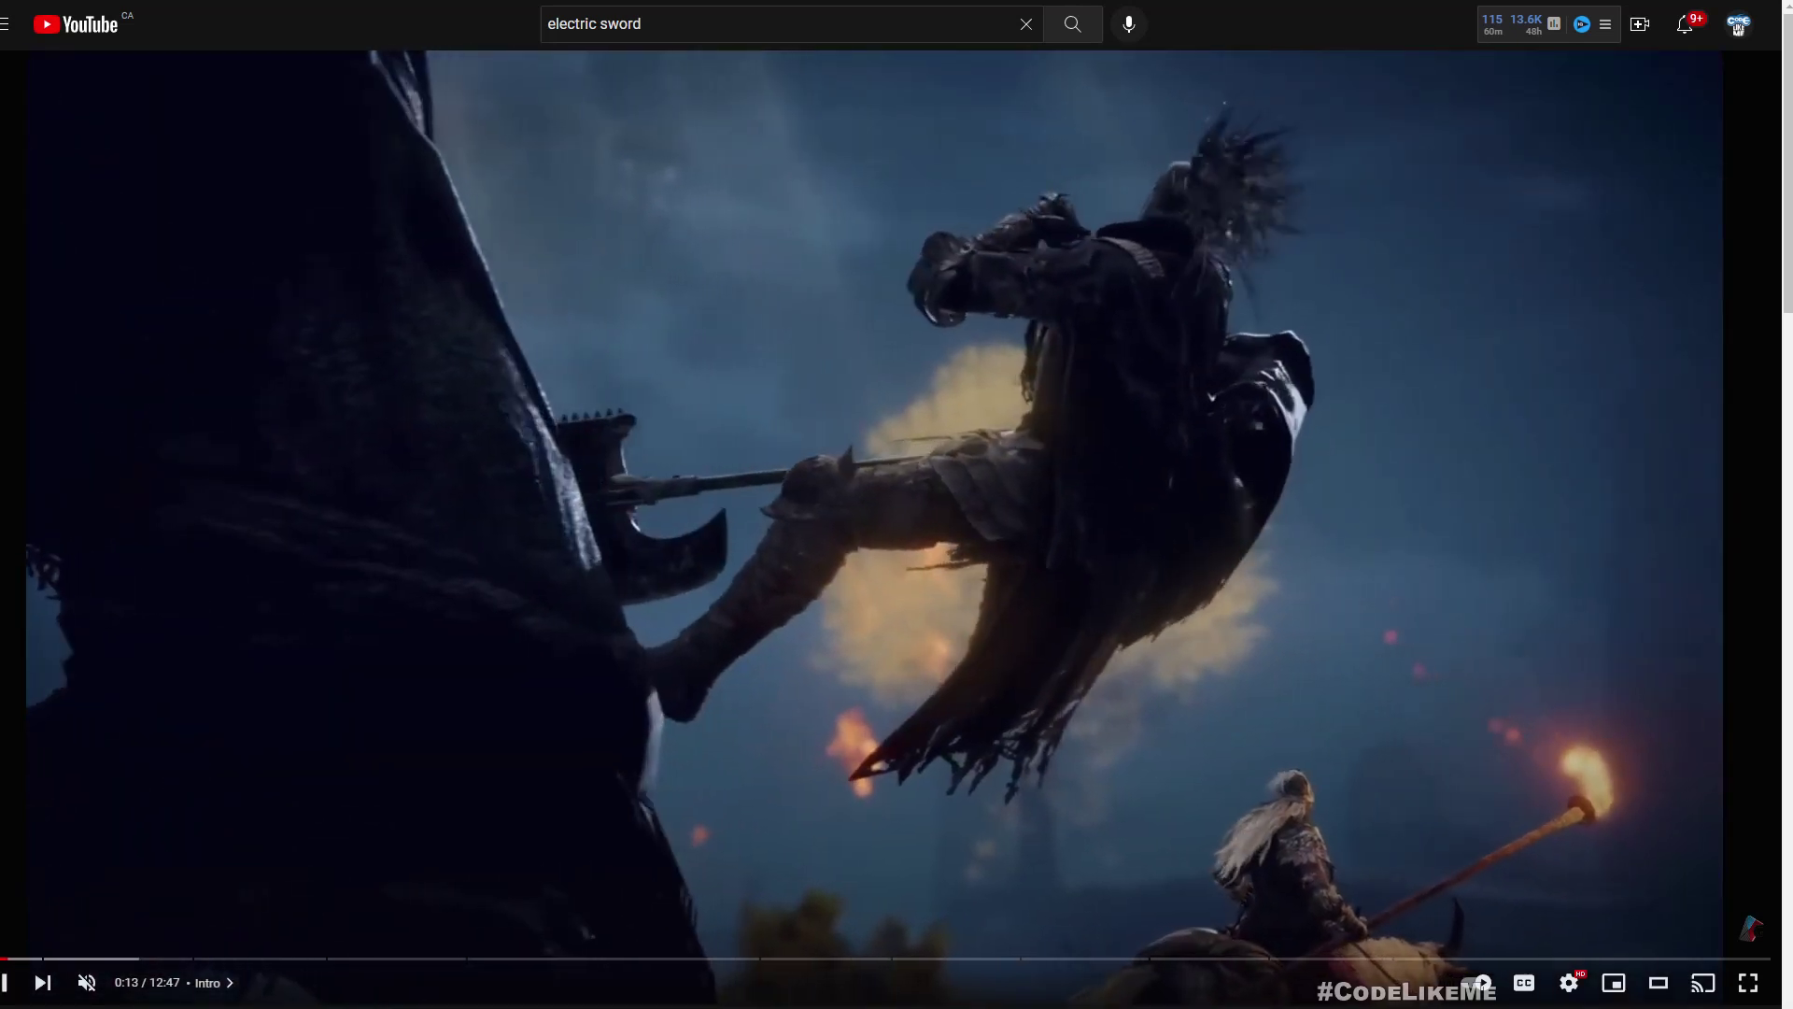
pyautogui.press('space')
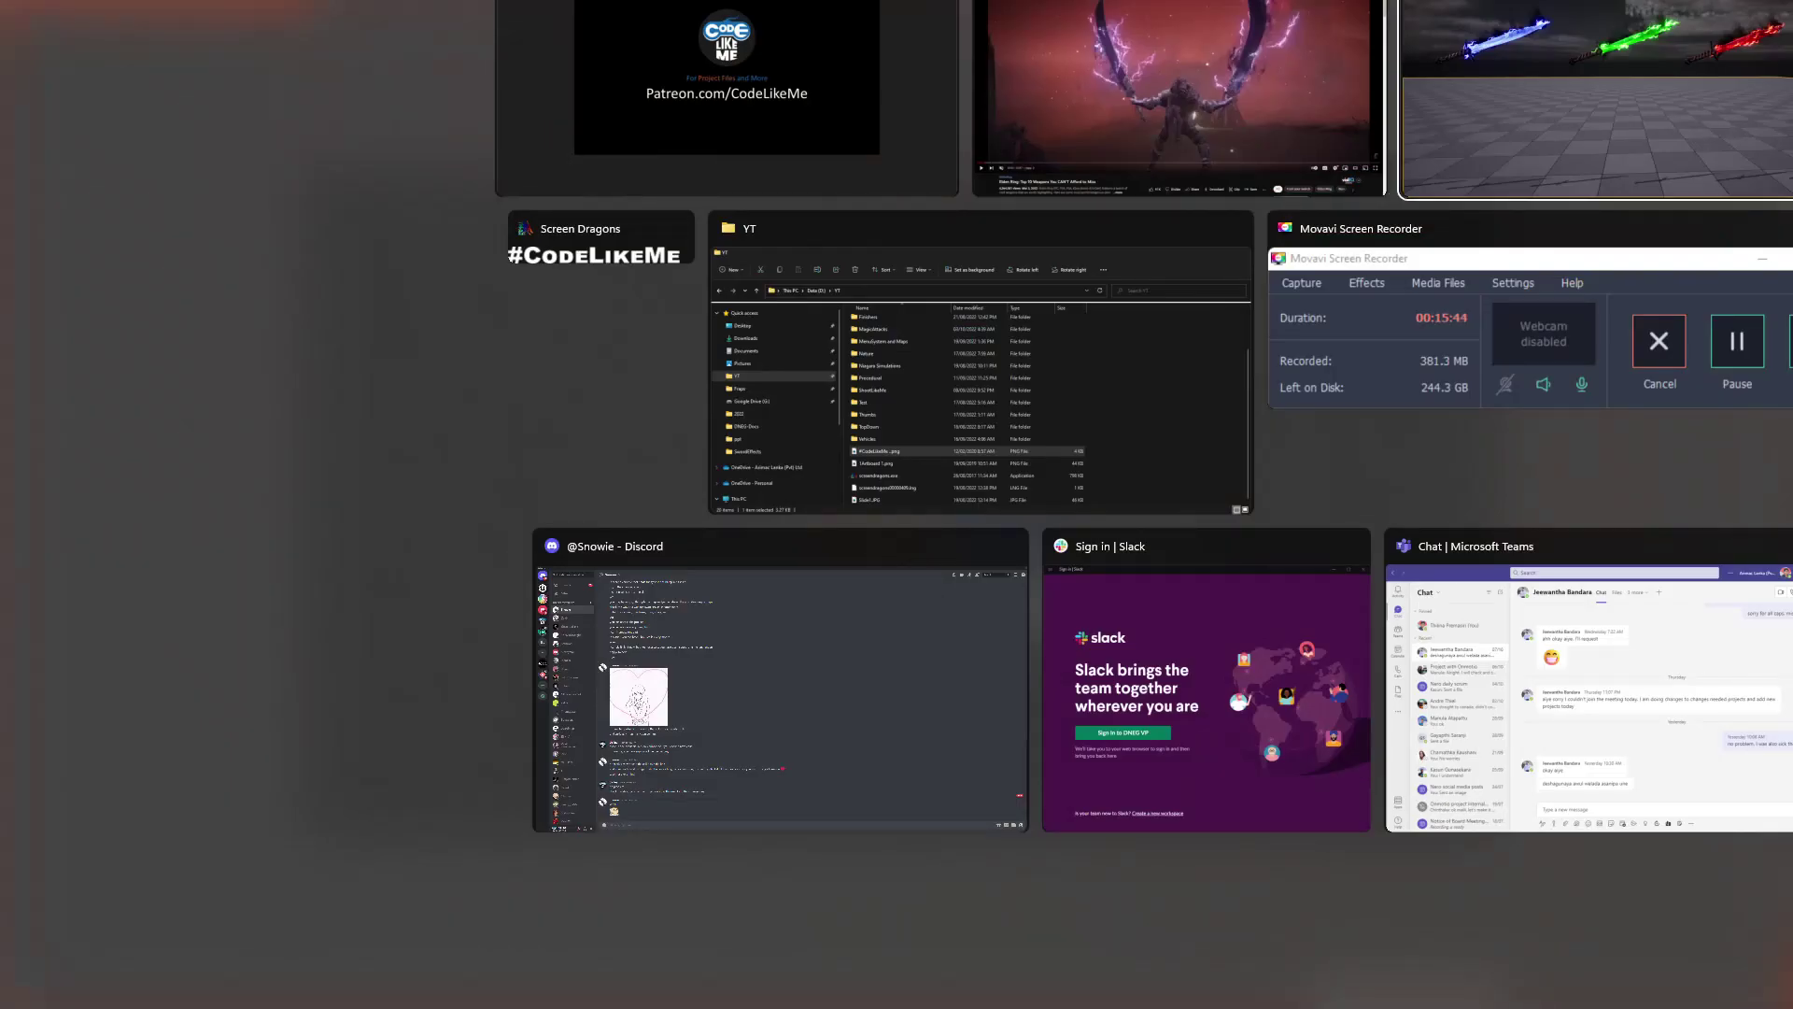
# - Switch to Unreal Editor and examine the sword effects lined up in the SwordDemo level
pyautogui.press('Return')
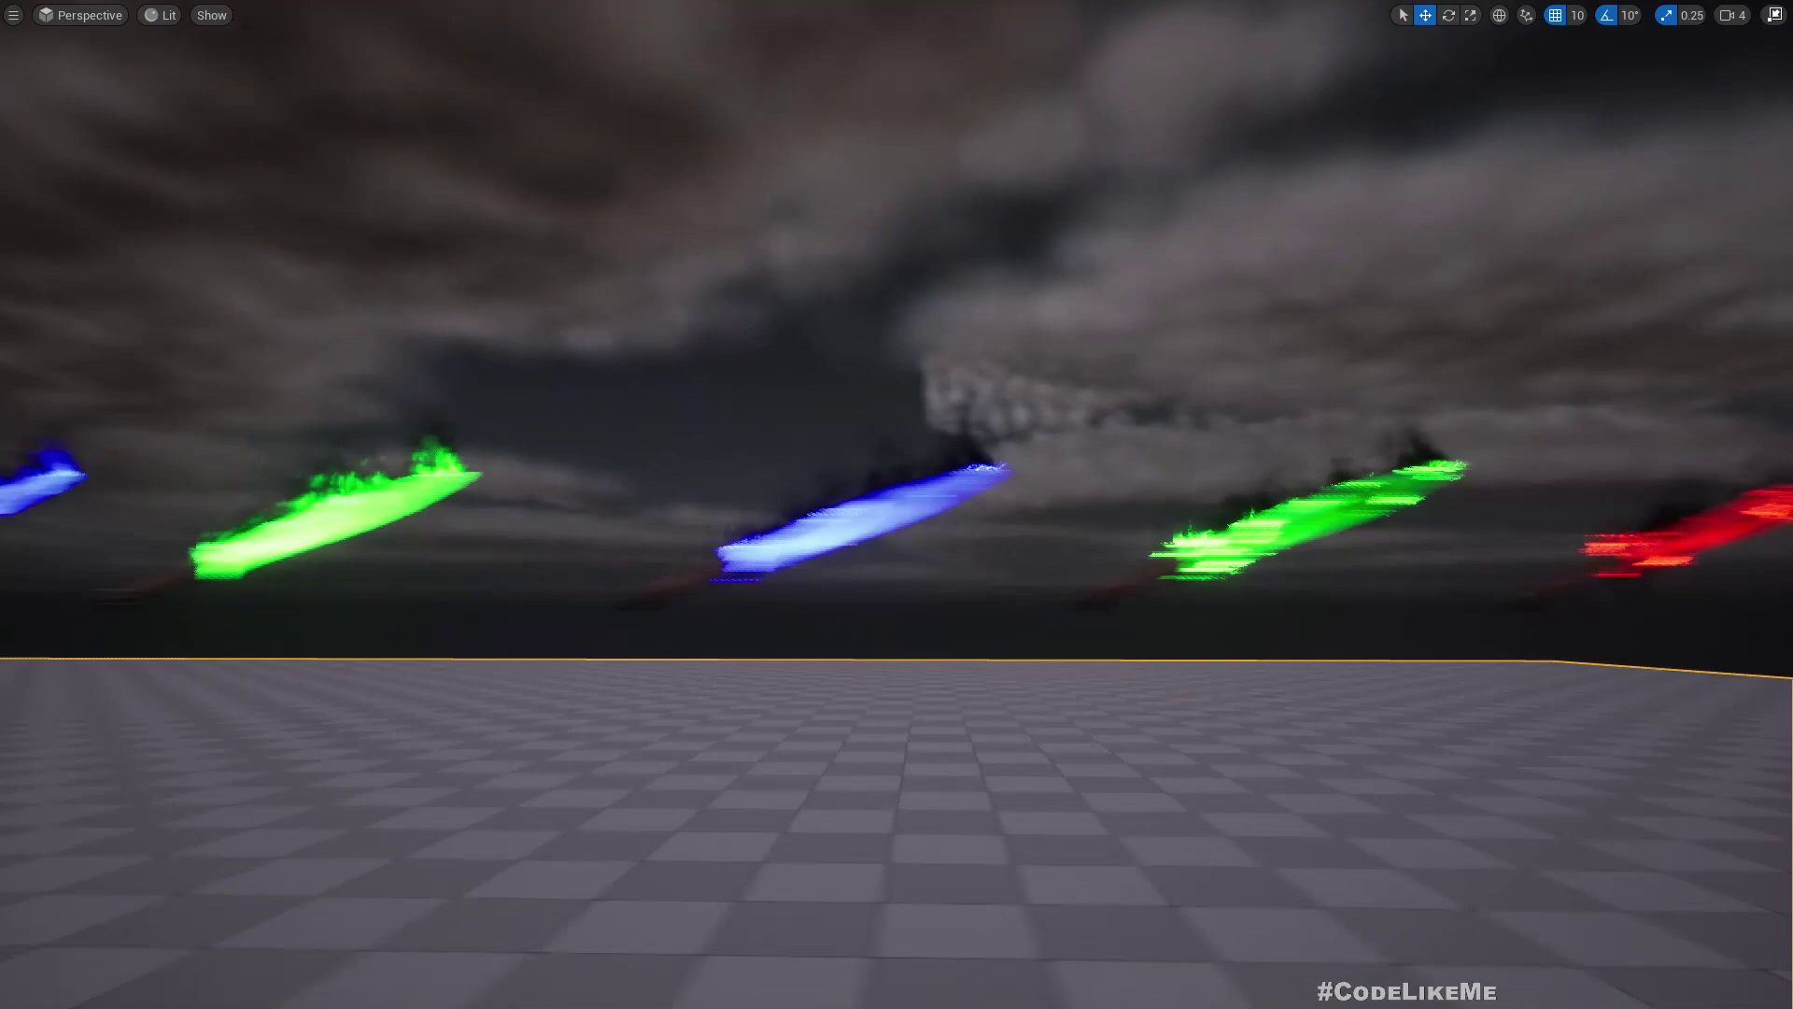
pyautogui.moveTo(897, 505); pyautogui.dragTo(1083, 607, button='right')
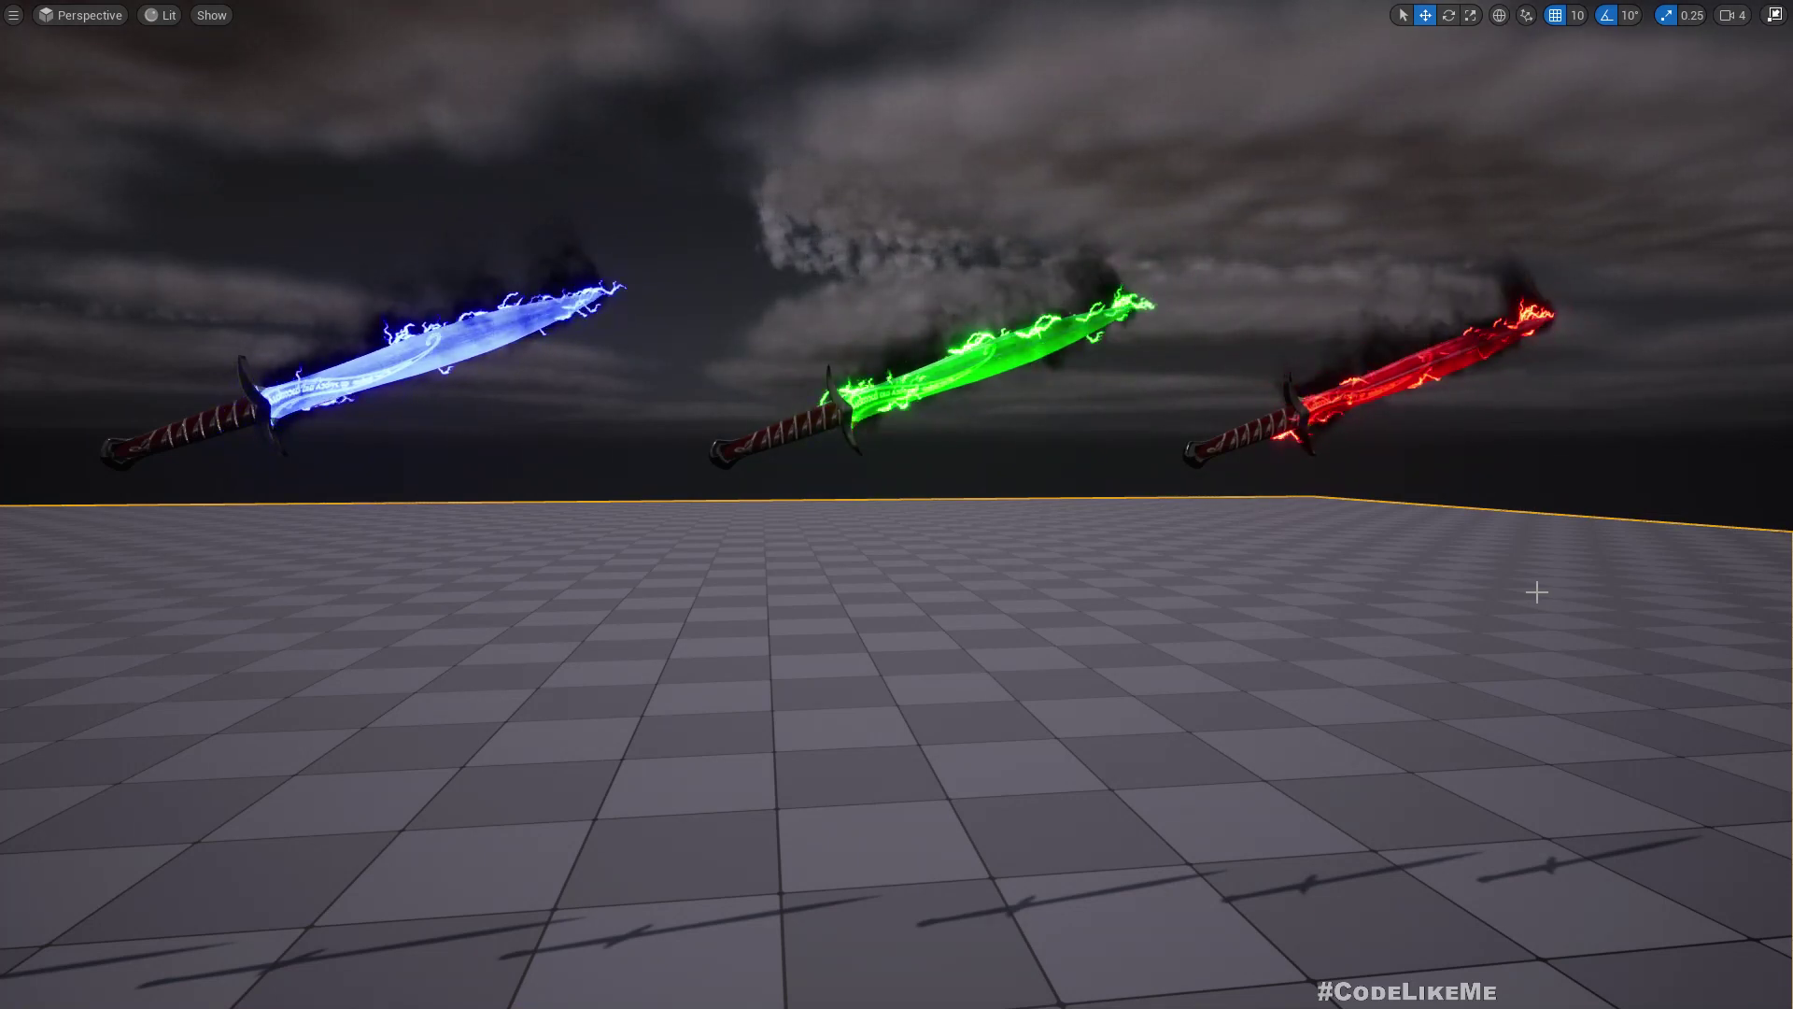
pyautogui.moveTo(1298, 627); pyautogui.dragTo(1292, 586, button='right')
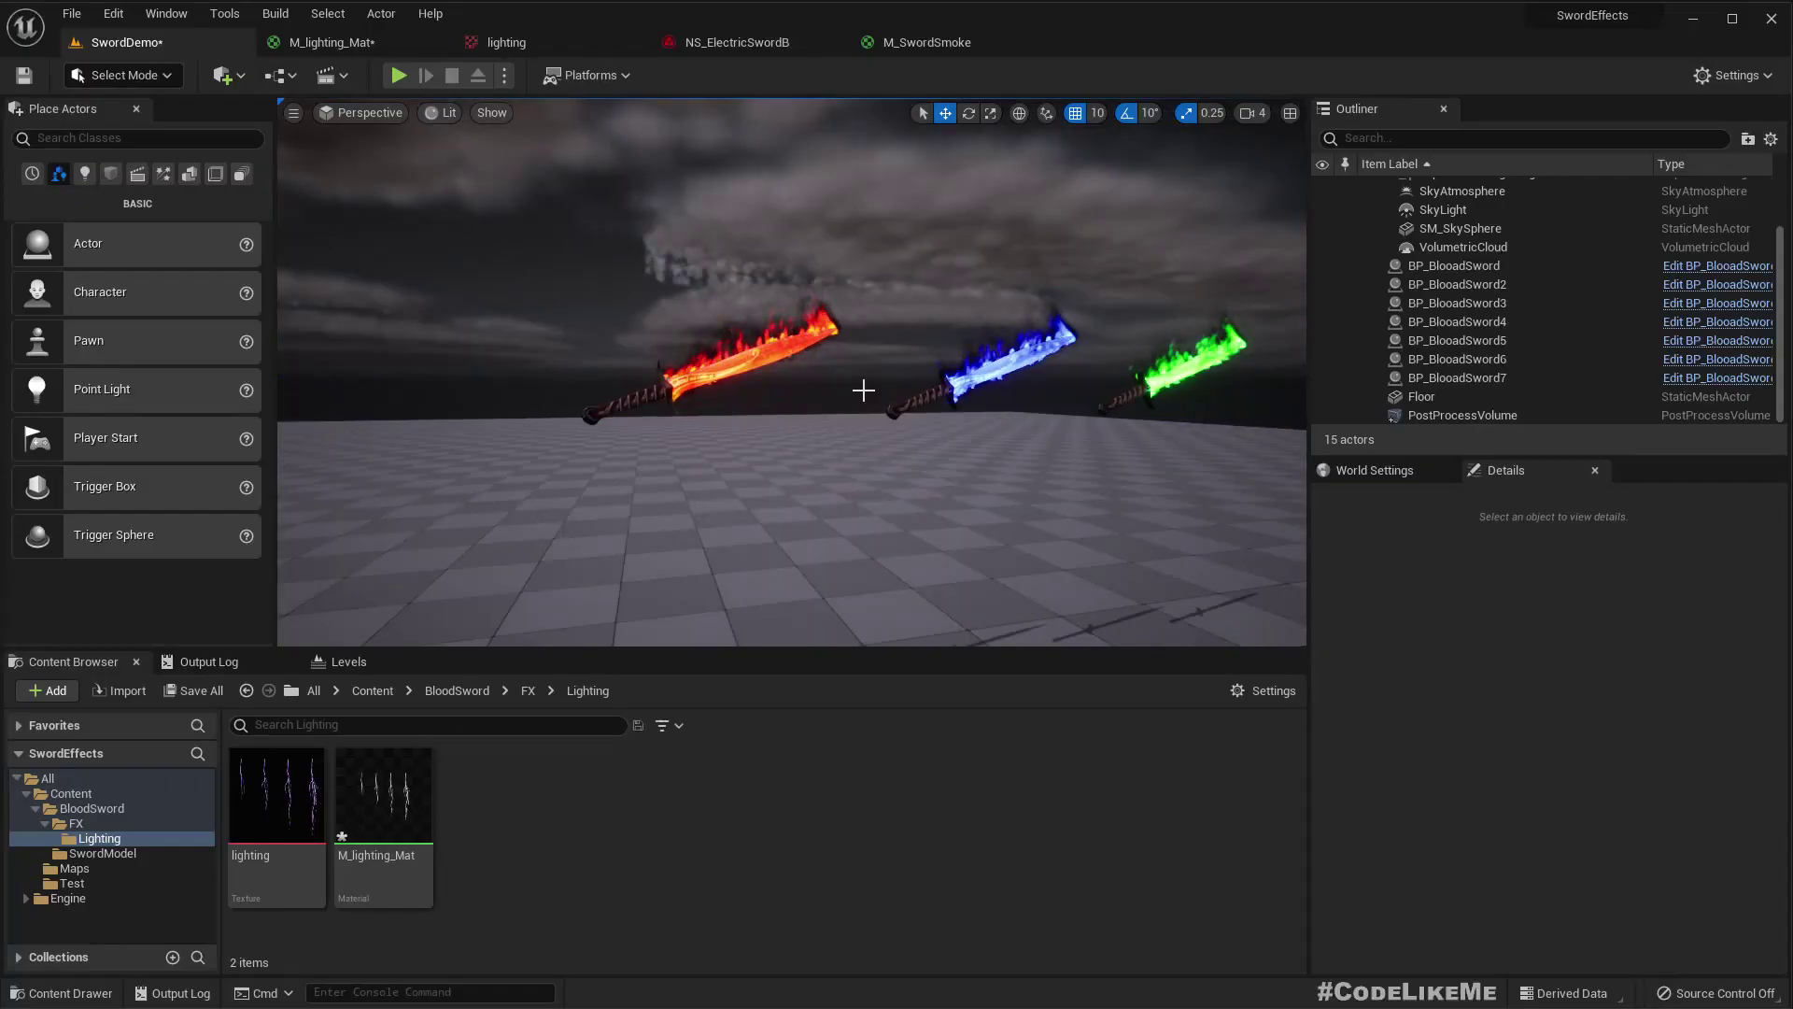
pyautogui.moveTo(961, 381); pyautogui.dragTo(922, 384, button='right')
pyautogui.press('s')
pyautogui.press('w')
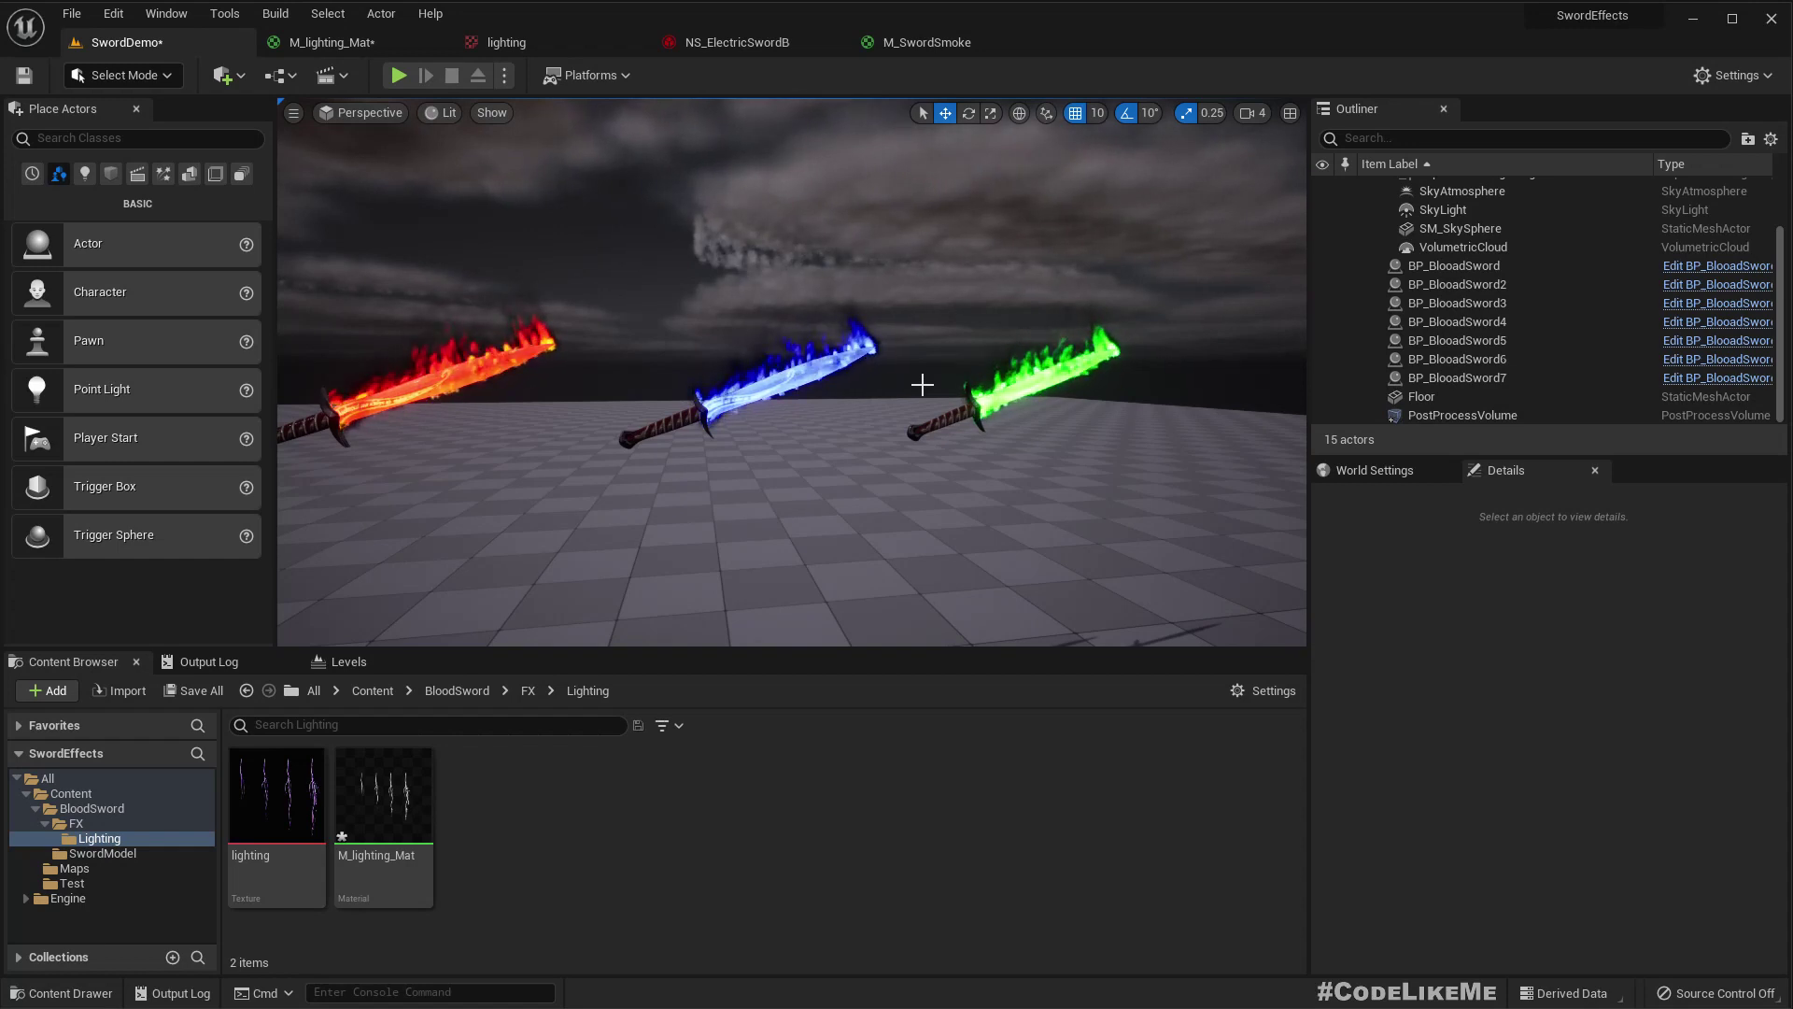
pyautogui.moveTo(905, 453); pyautogui.dragTo(872, 443, button='right')
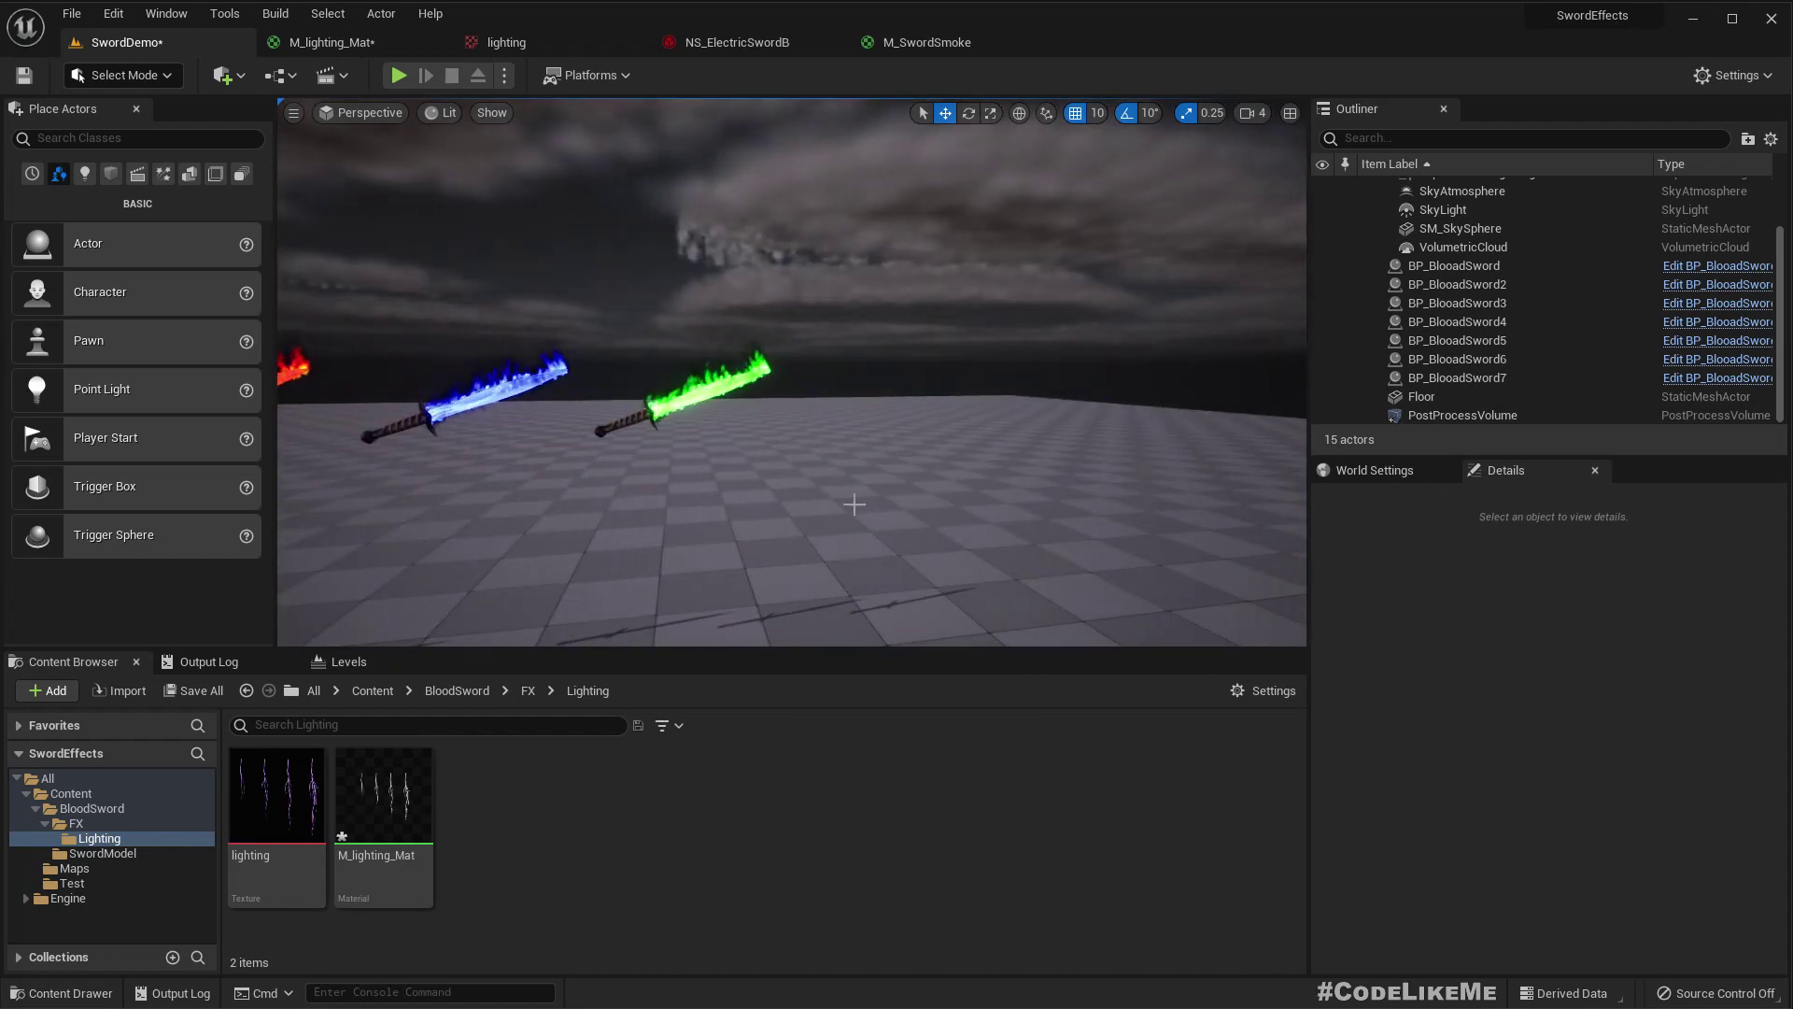
# - Open the lighting texture from the Lighting folder and examine its lightning bolt frames
pyautogui.moveTo(295, 789)
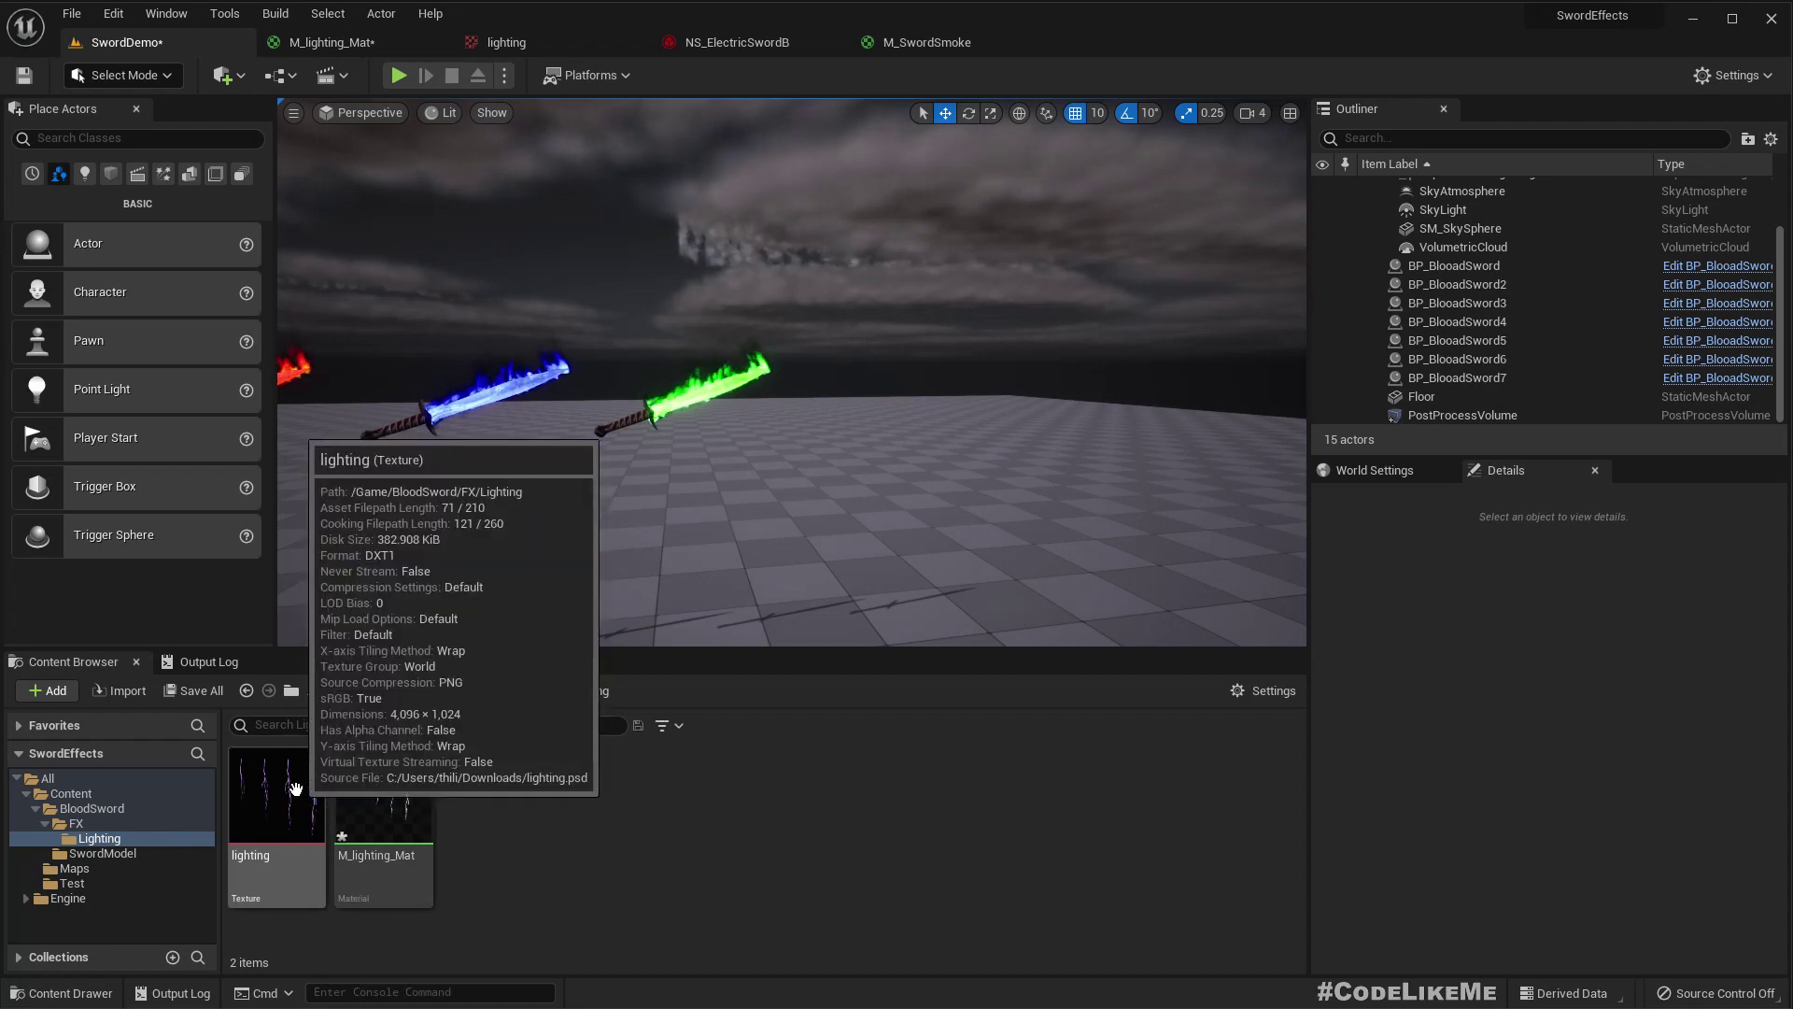
pyautogui.click(301, 777)
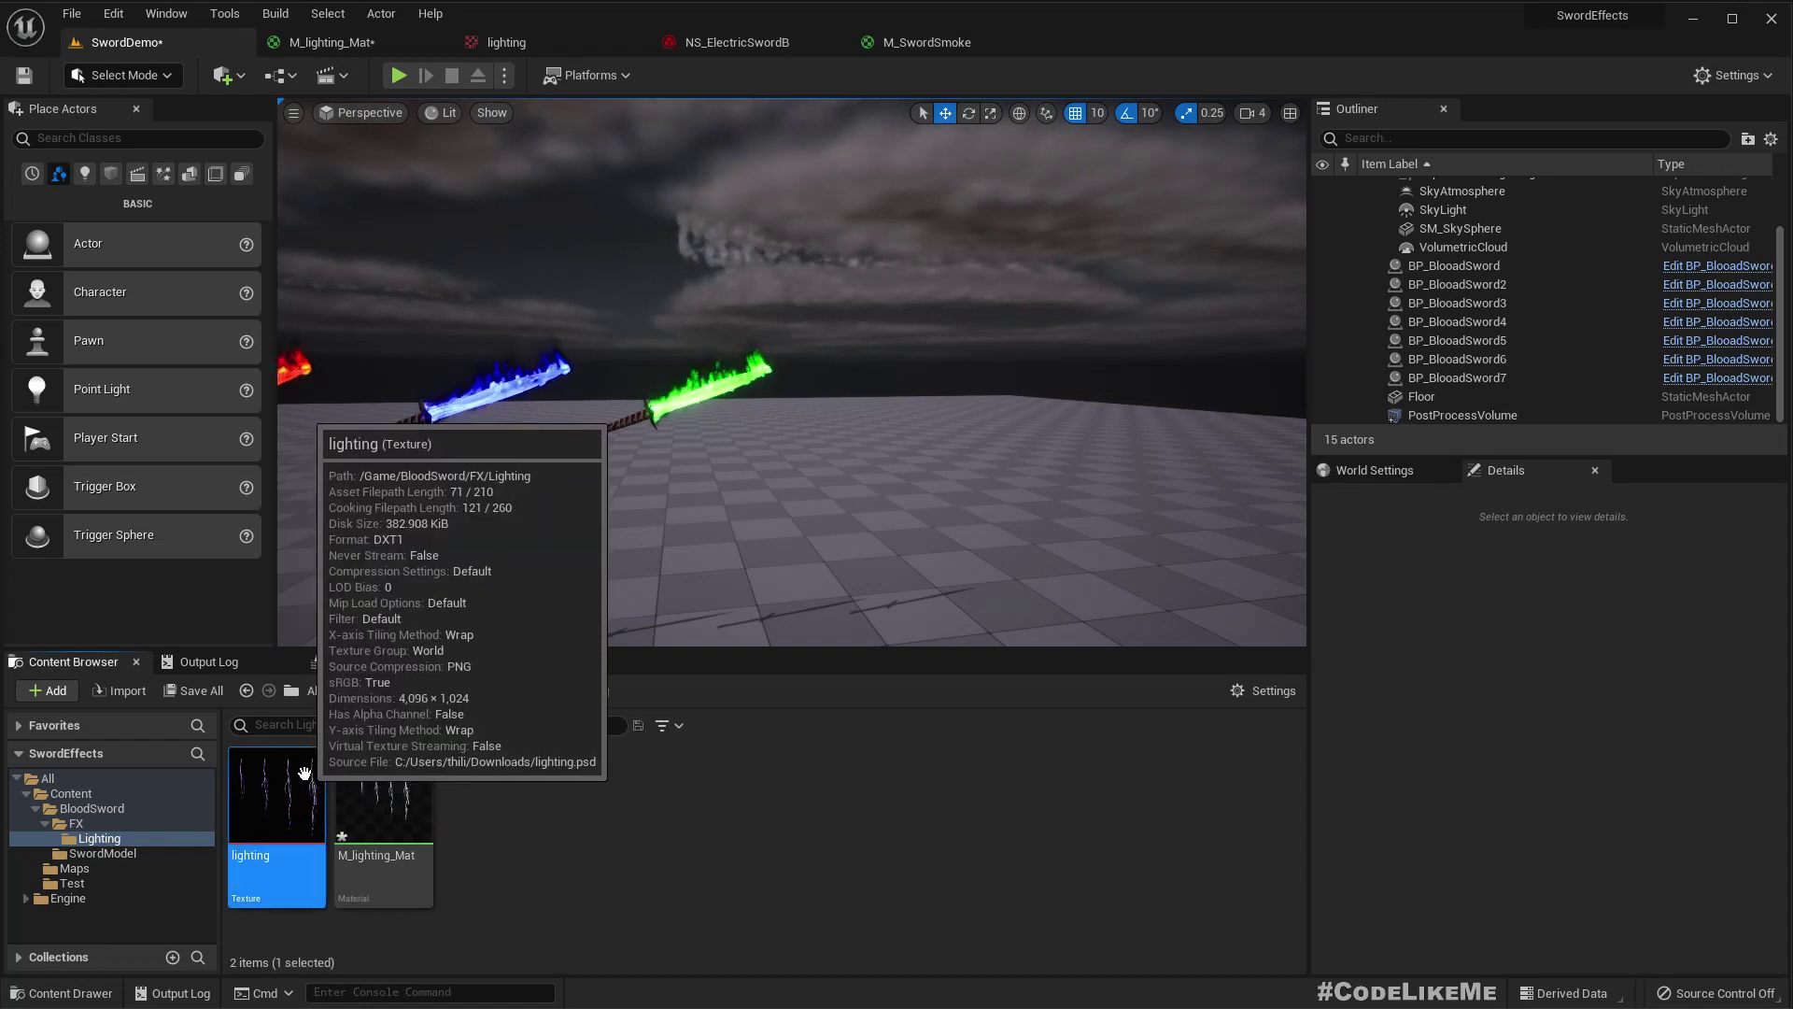
pyautogui.doubleClick(303, 774)
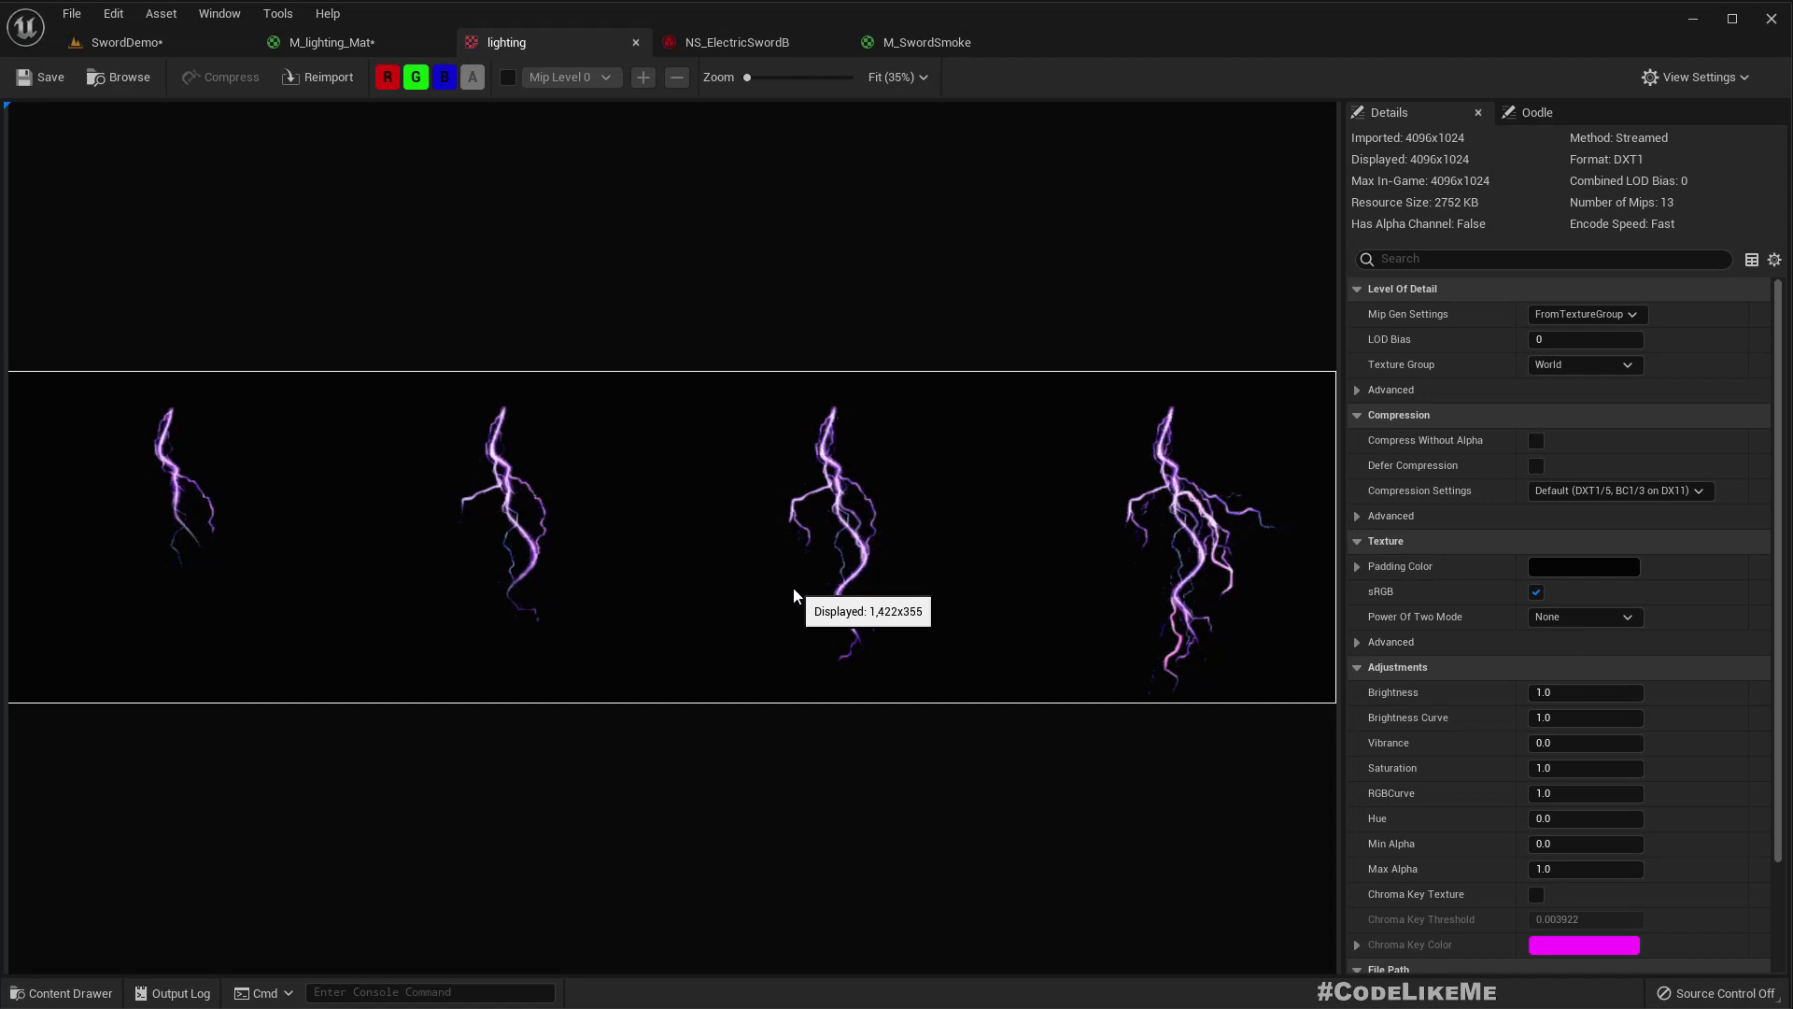
pyautogui.scroll(-3, 786, 557)
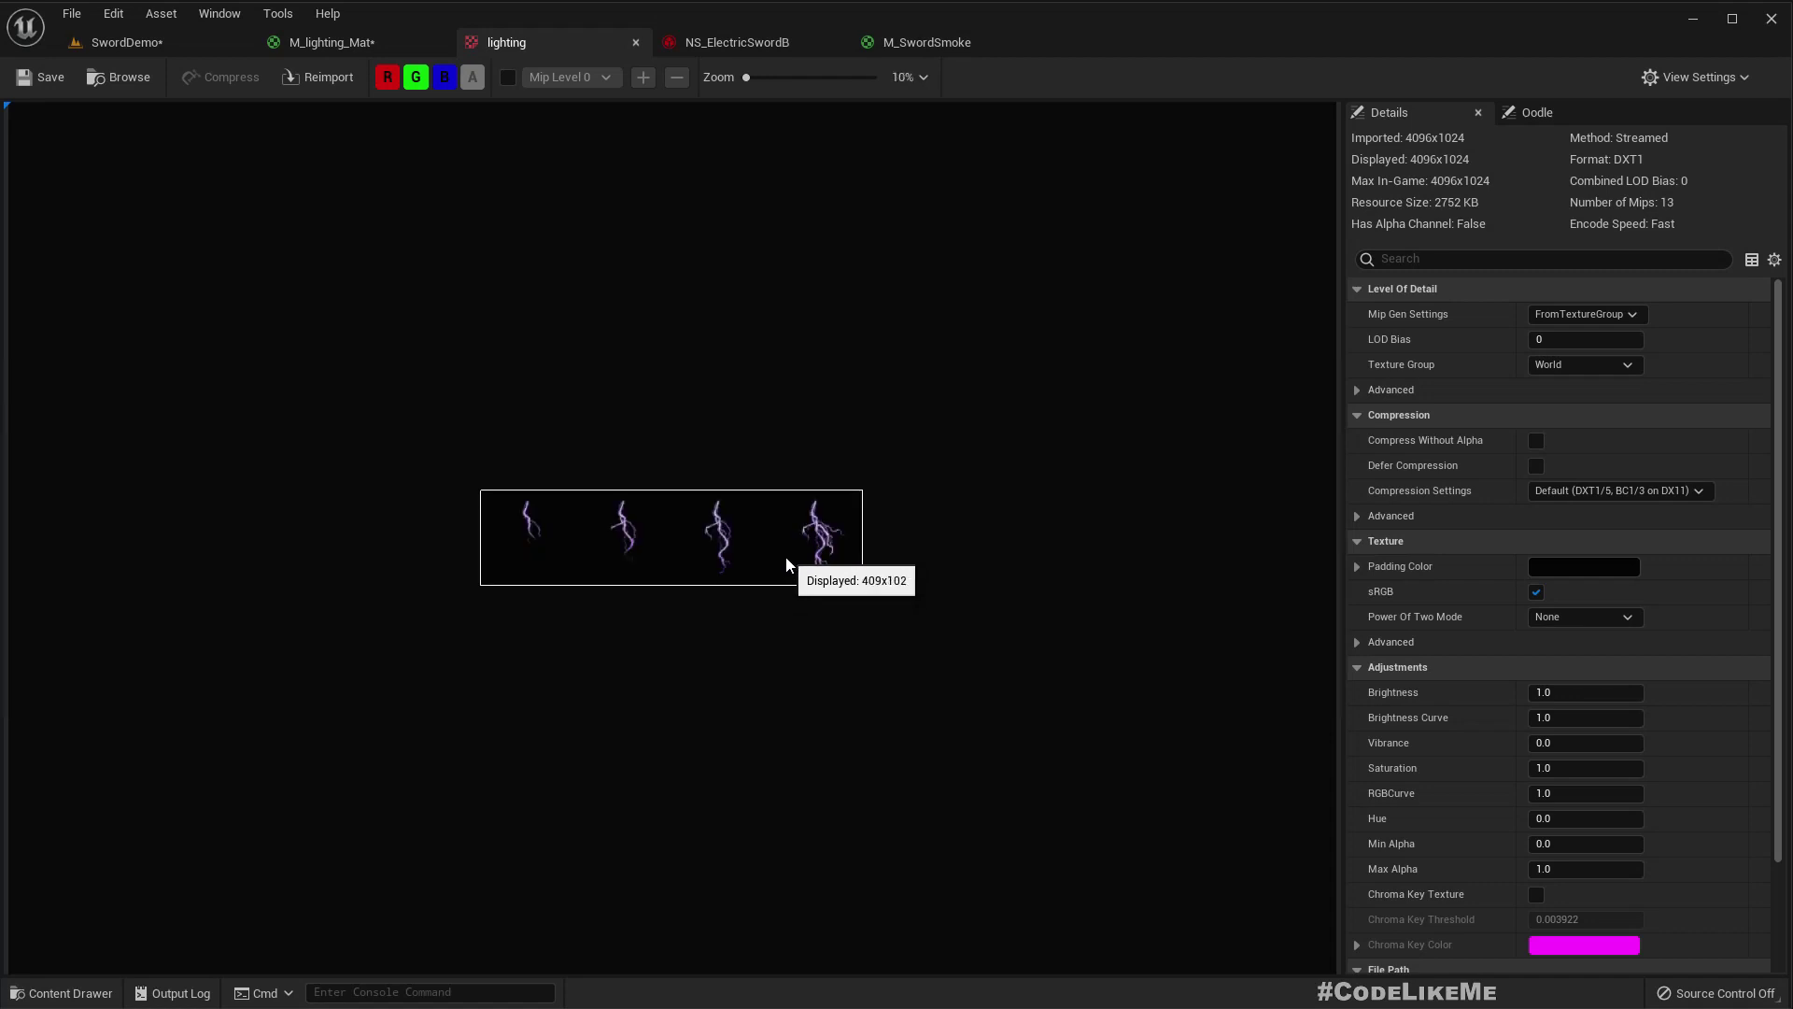
pyautogui.scroll(1, 786, 556)
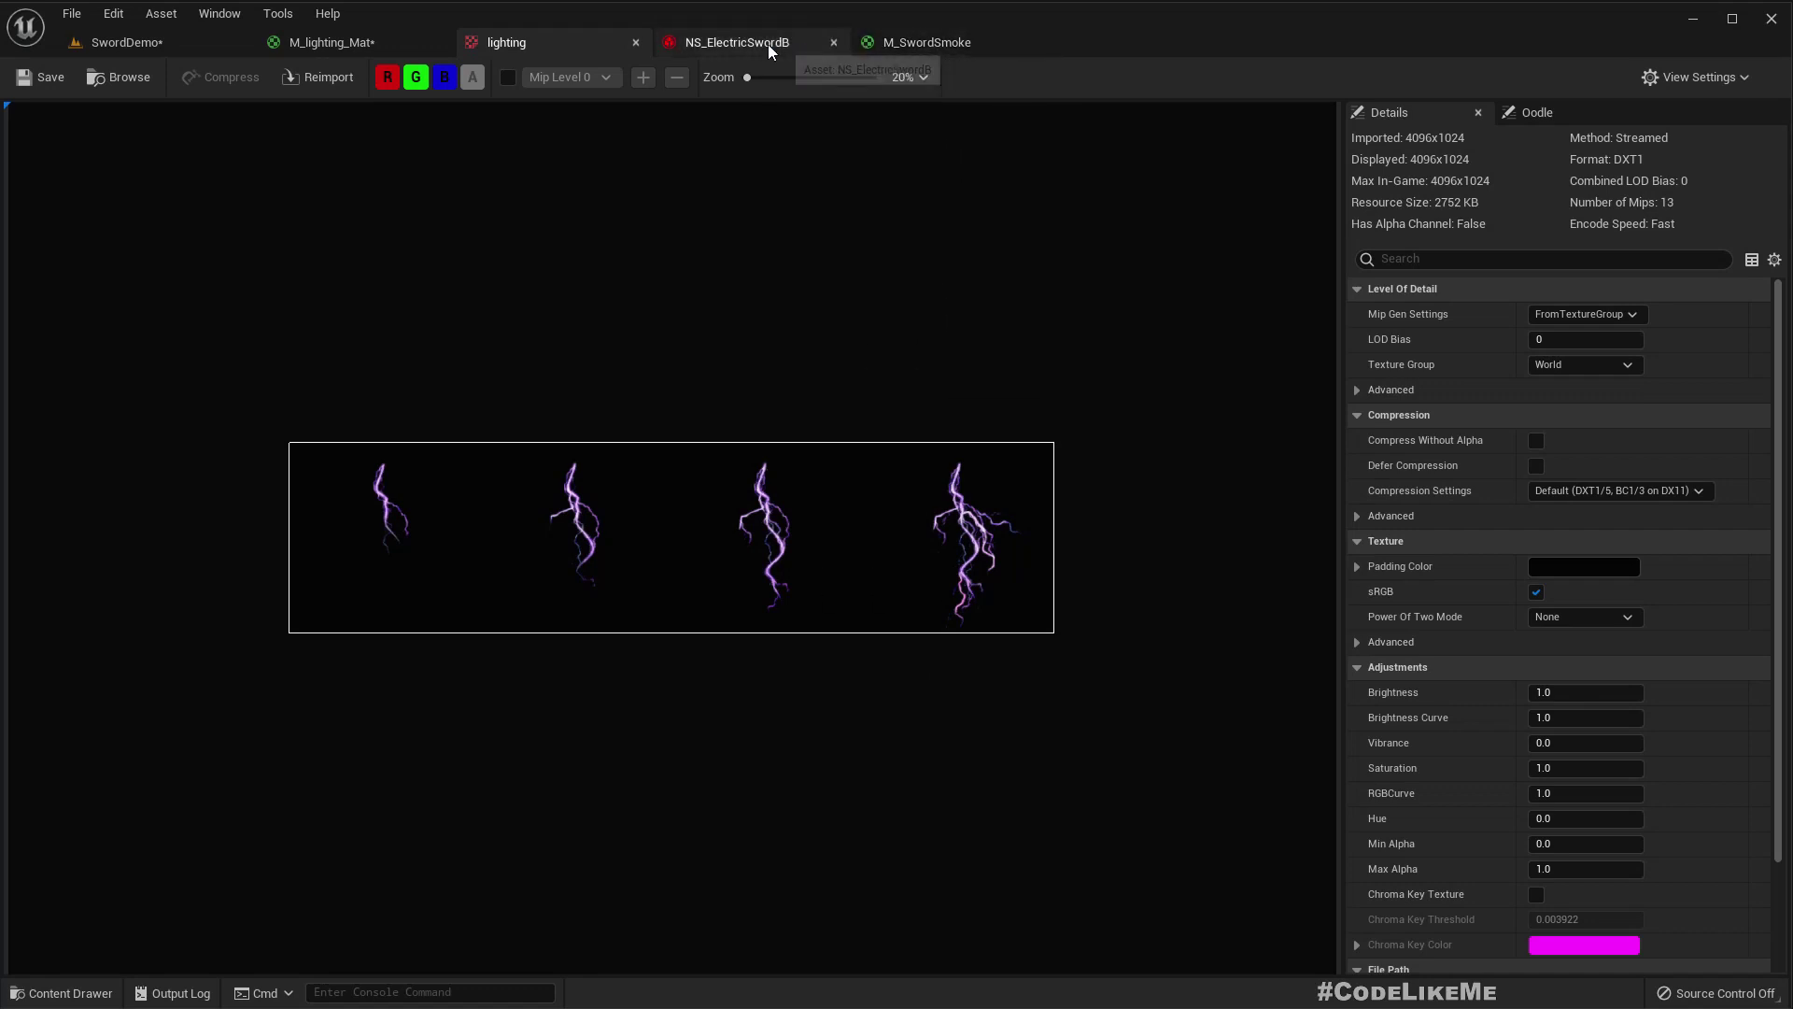
# - Close the M_SwordSmoke material and preview M_lighting_Mat on a plane
pyautogui.click(906, 47)
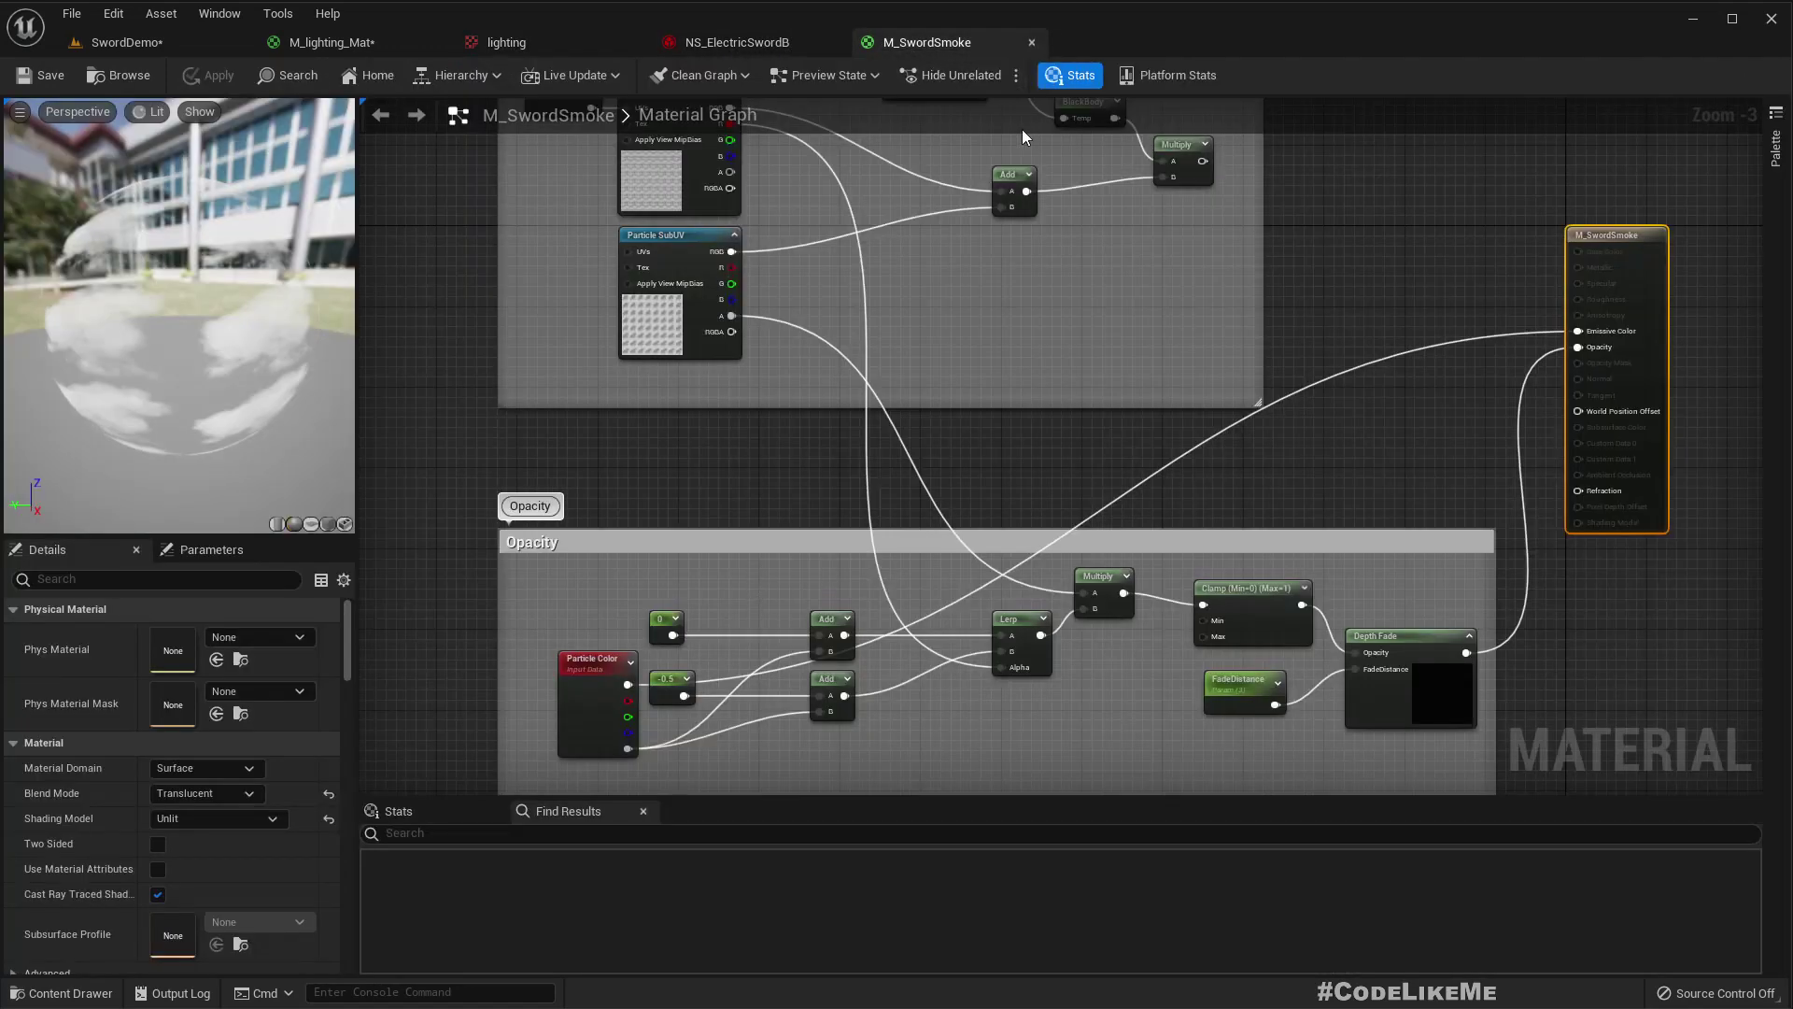
pyautogui.click(1031, 43)
pyautogui.click(329, 42)
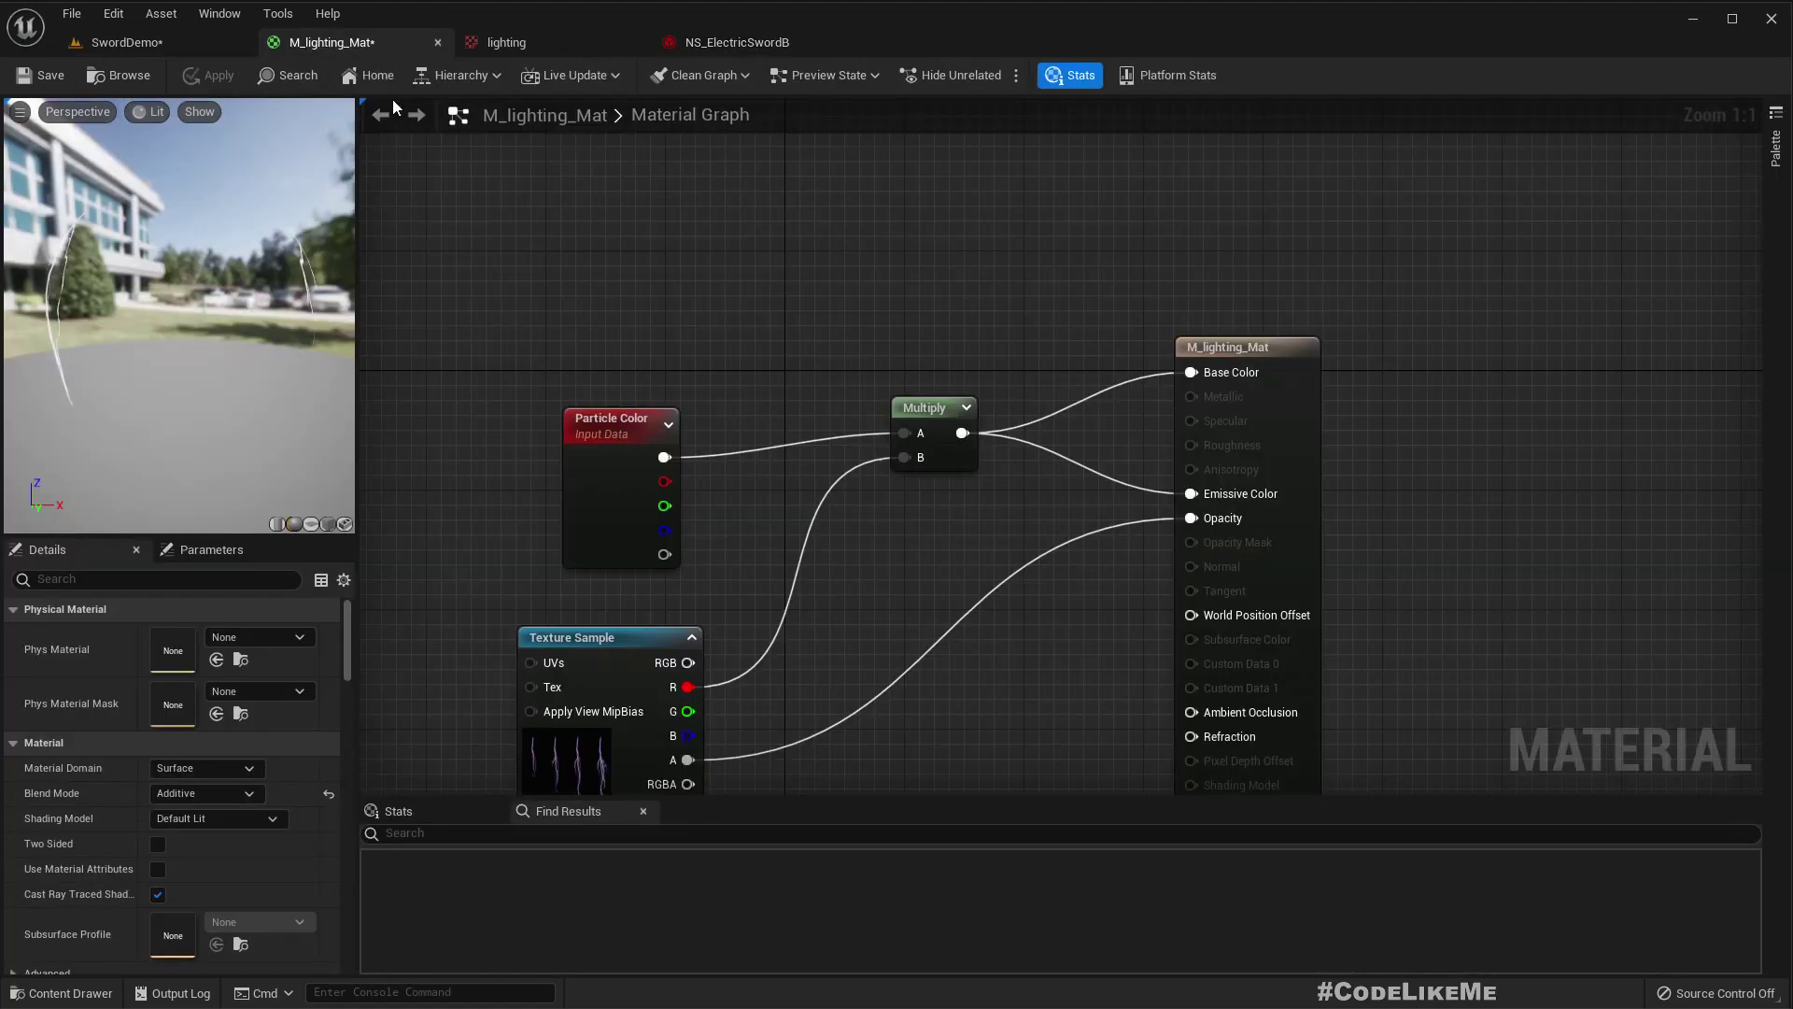
pyautogui.scroll(-1, 669, 344)
pyautogui.moveTo(1, 339); pyautogui.dragTo(203, 439)
pyautogui.click(309, 522)
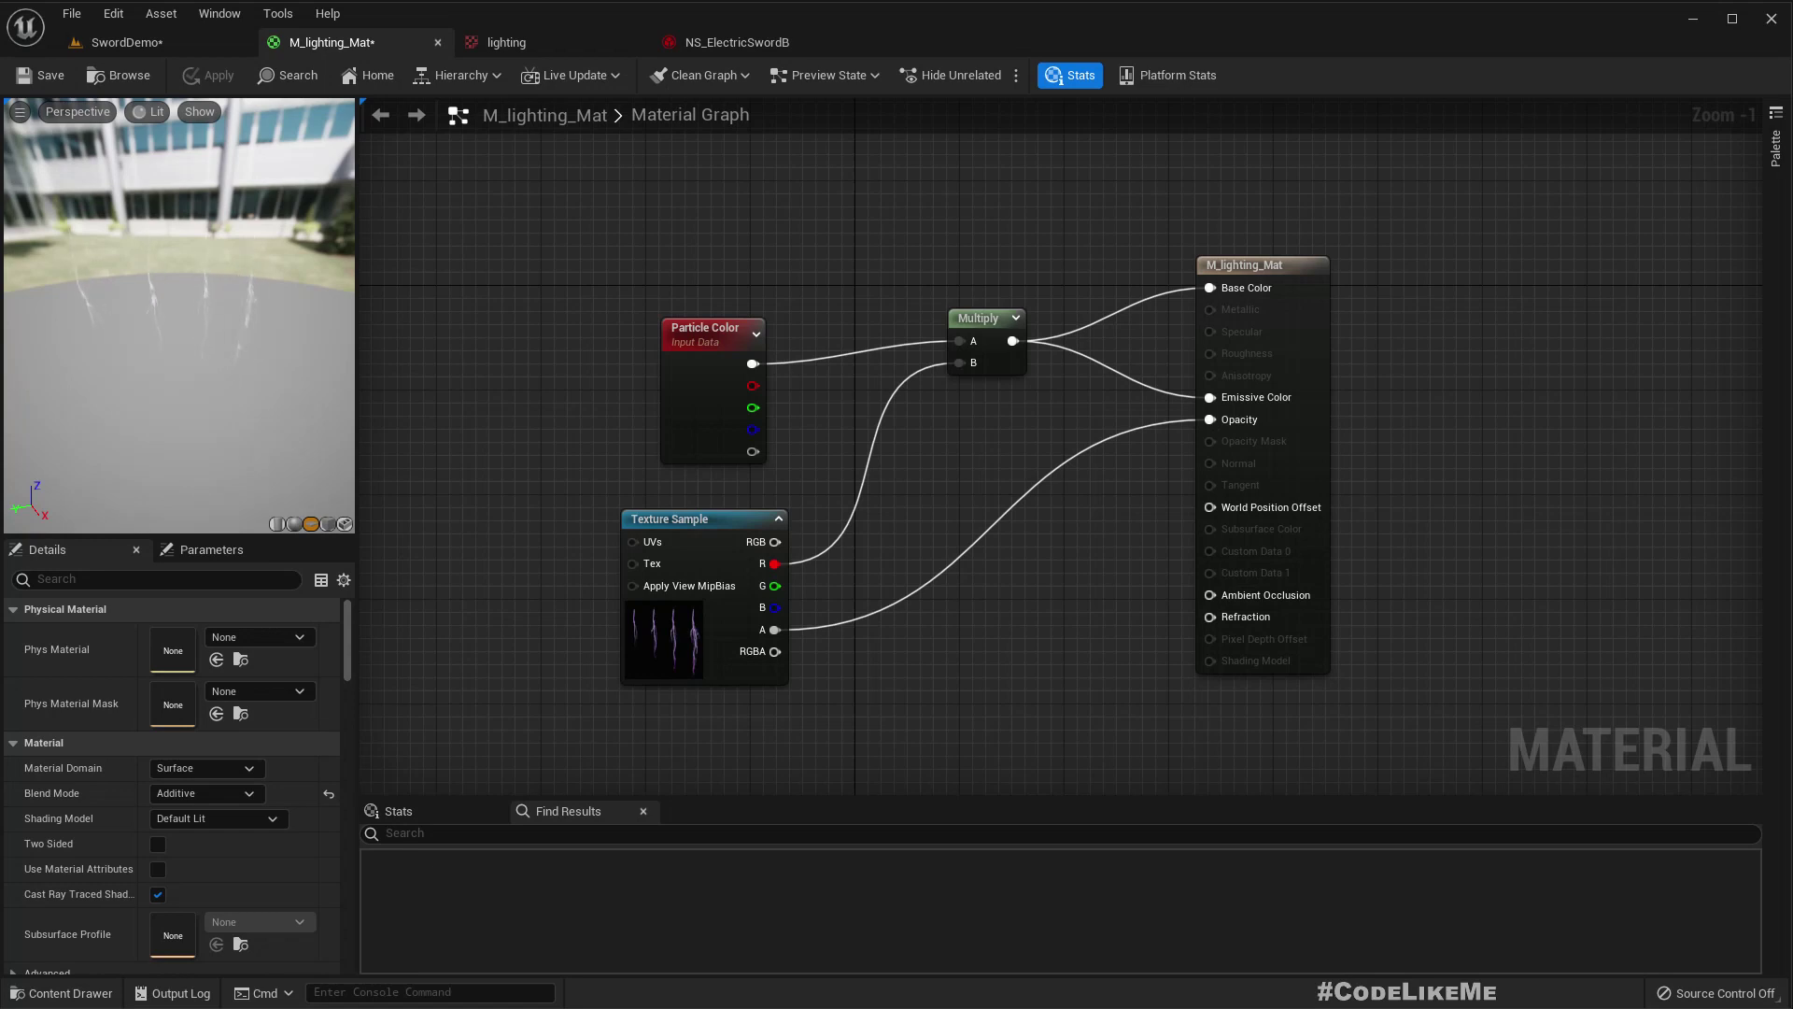
# - Space out the Particle Color and result nodes in M_lighting_Mat, and apply the Unlit shading model to the material
pyautogui.moveTo(691, 336); pyautogui.dragTo(648, 318)
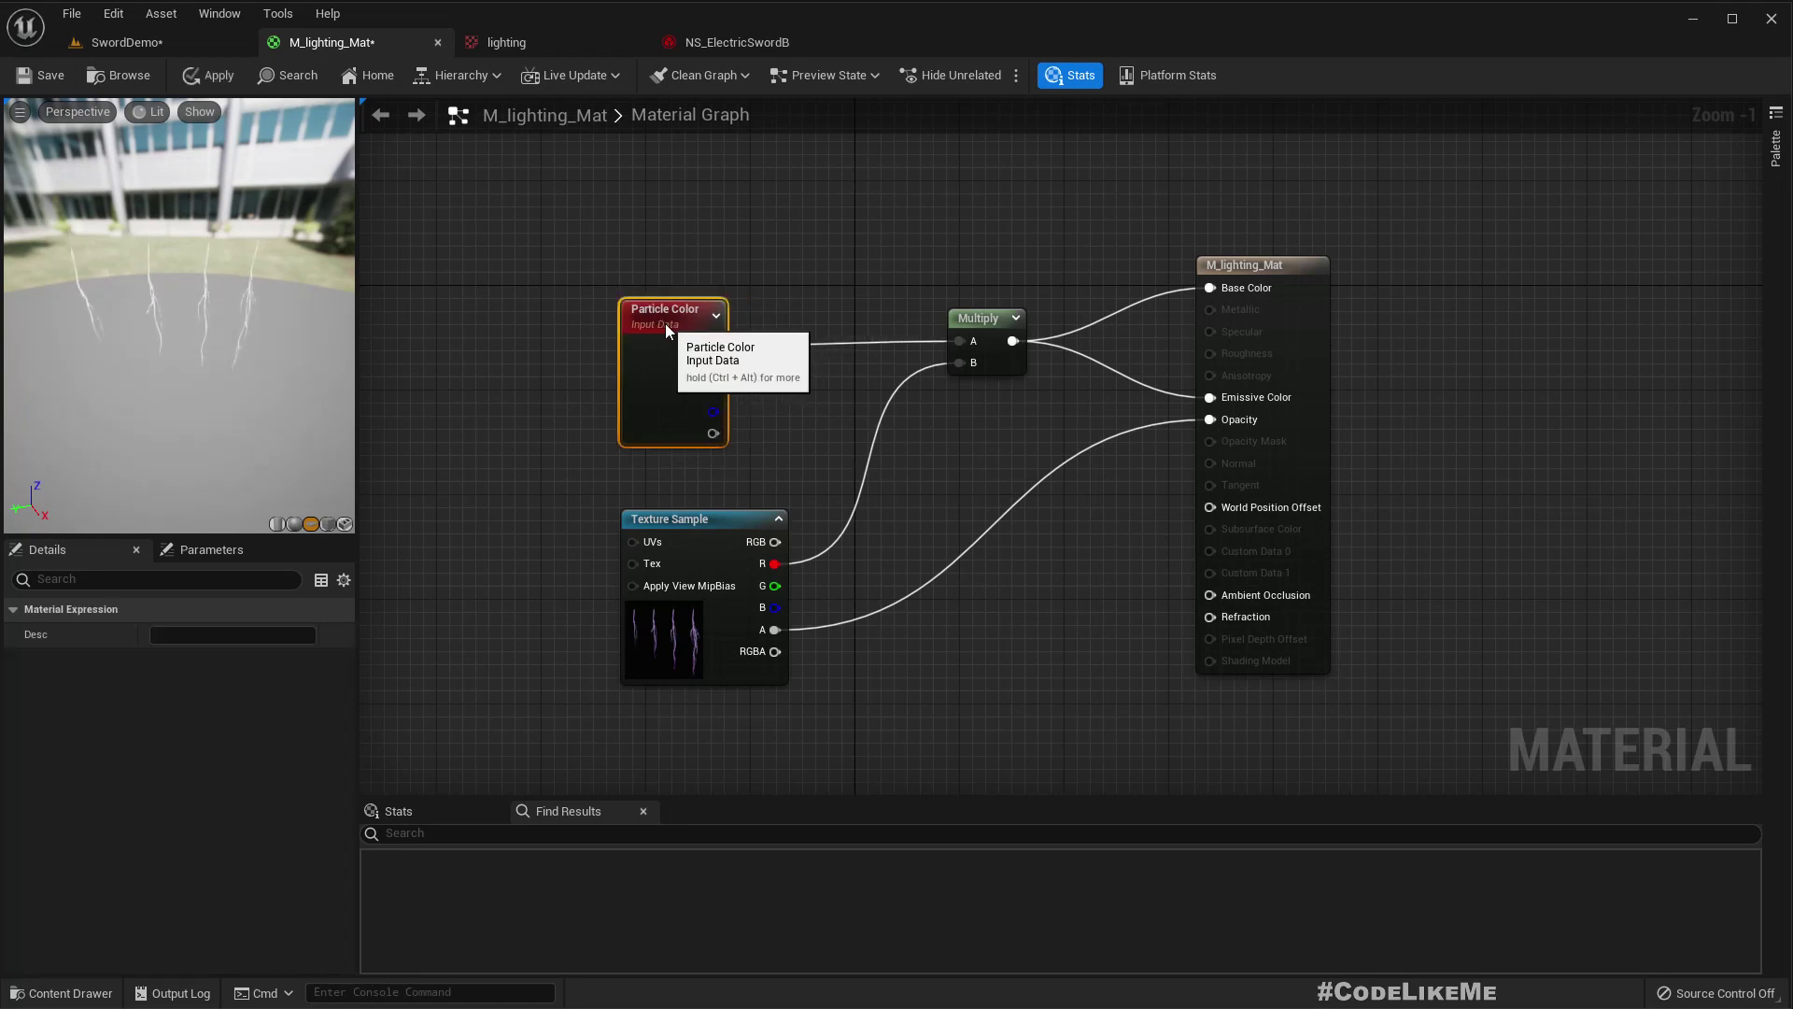
pyautogui.click(1284, 271)
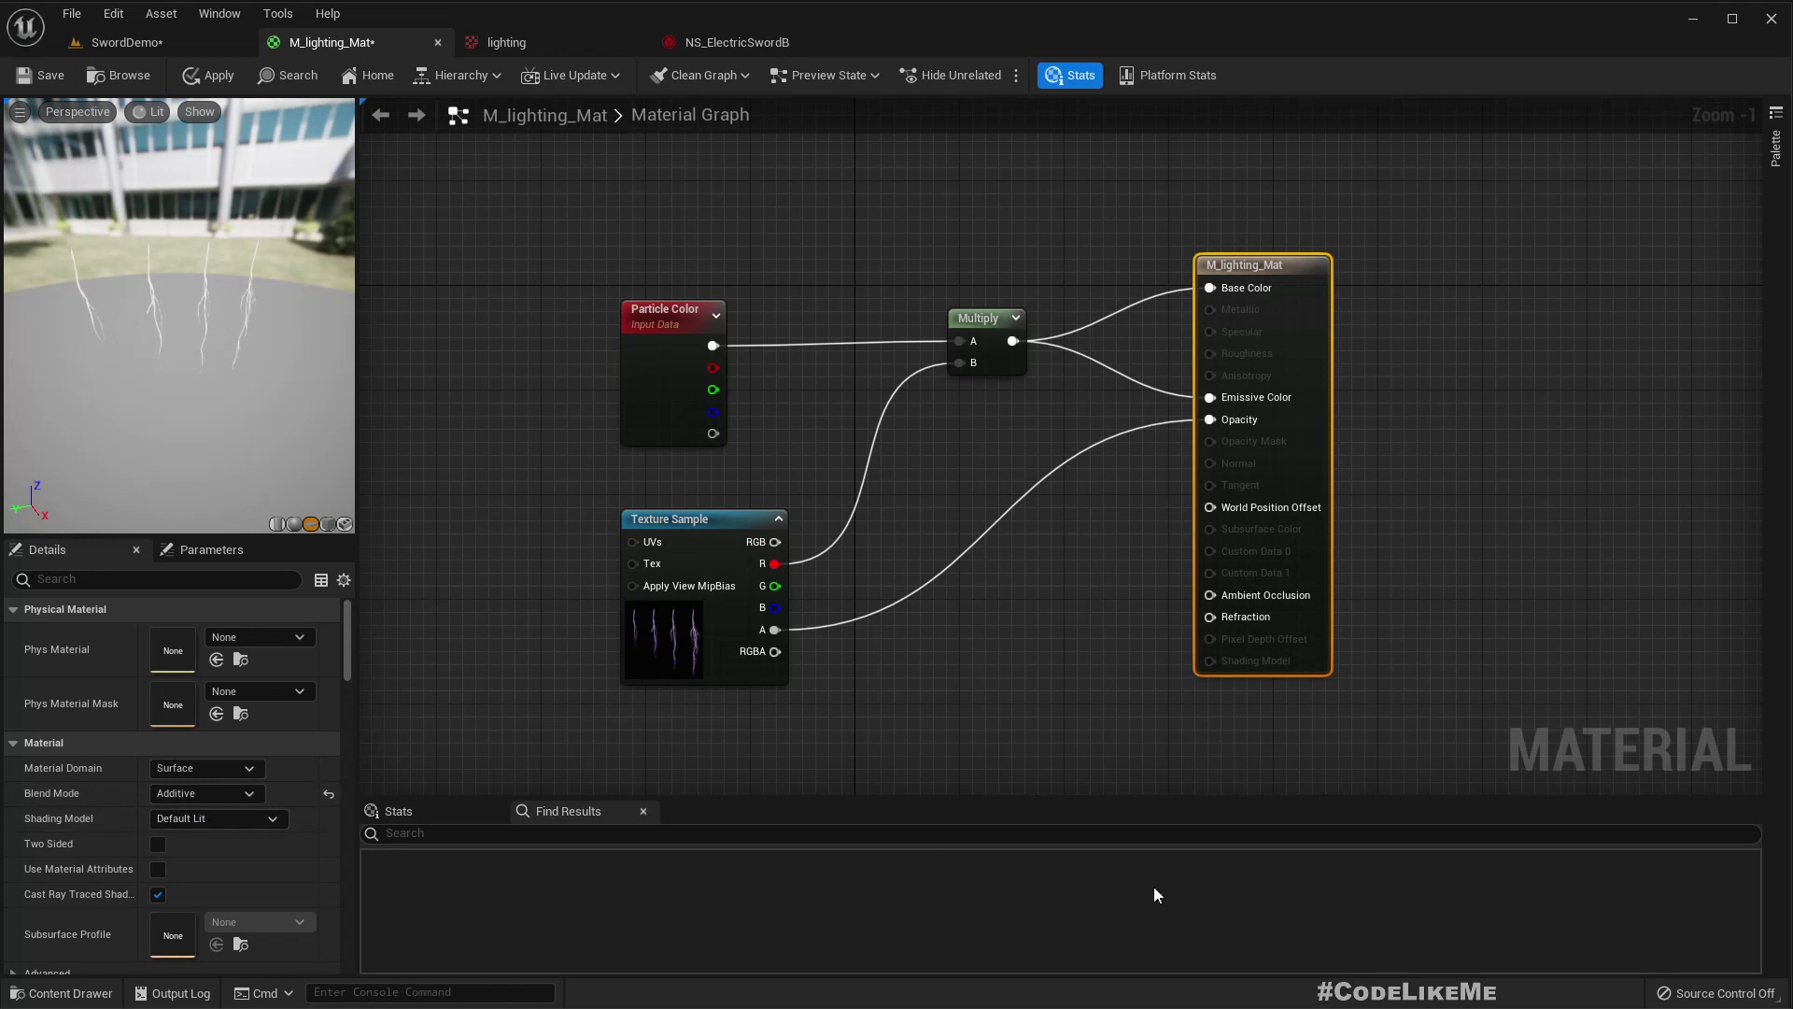
pyautogui.click(184, 820)
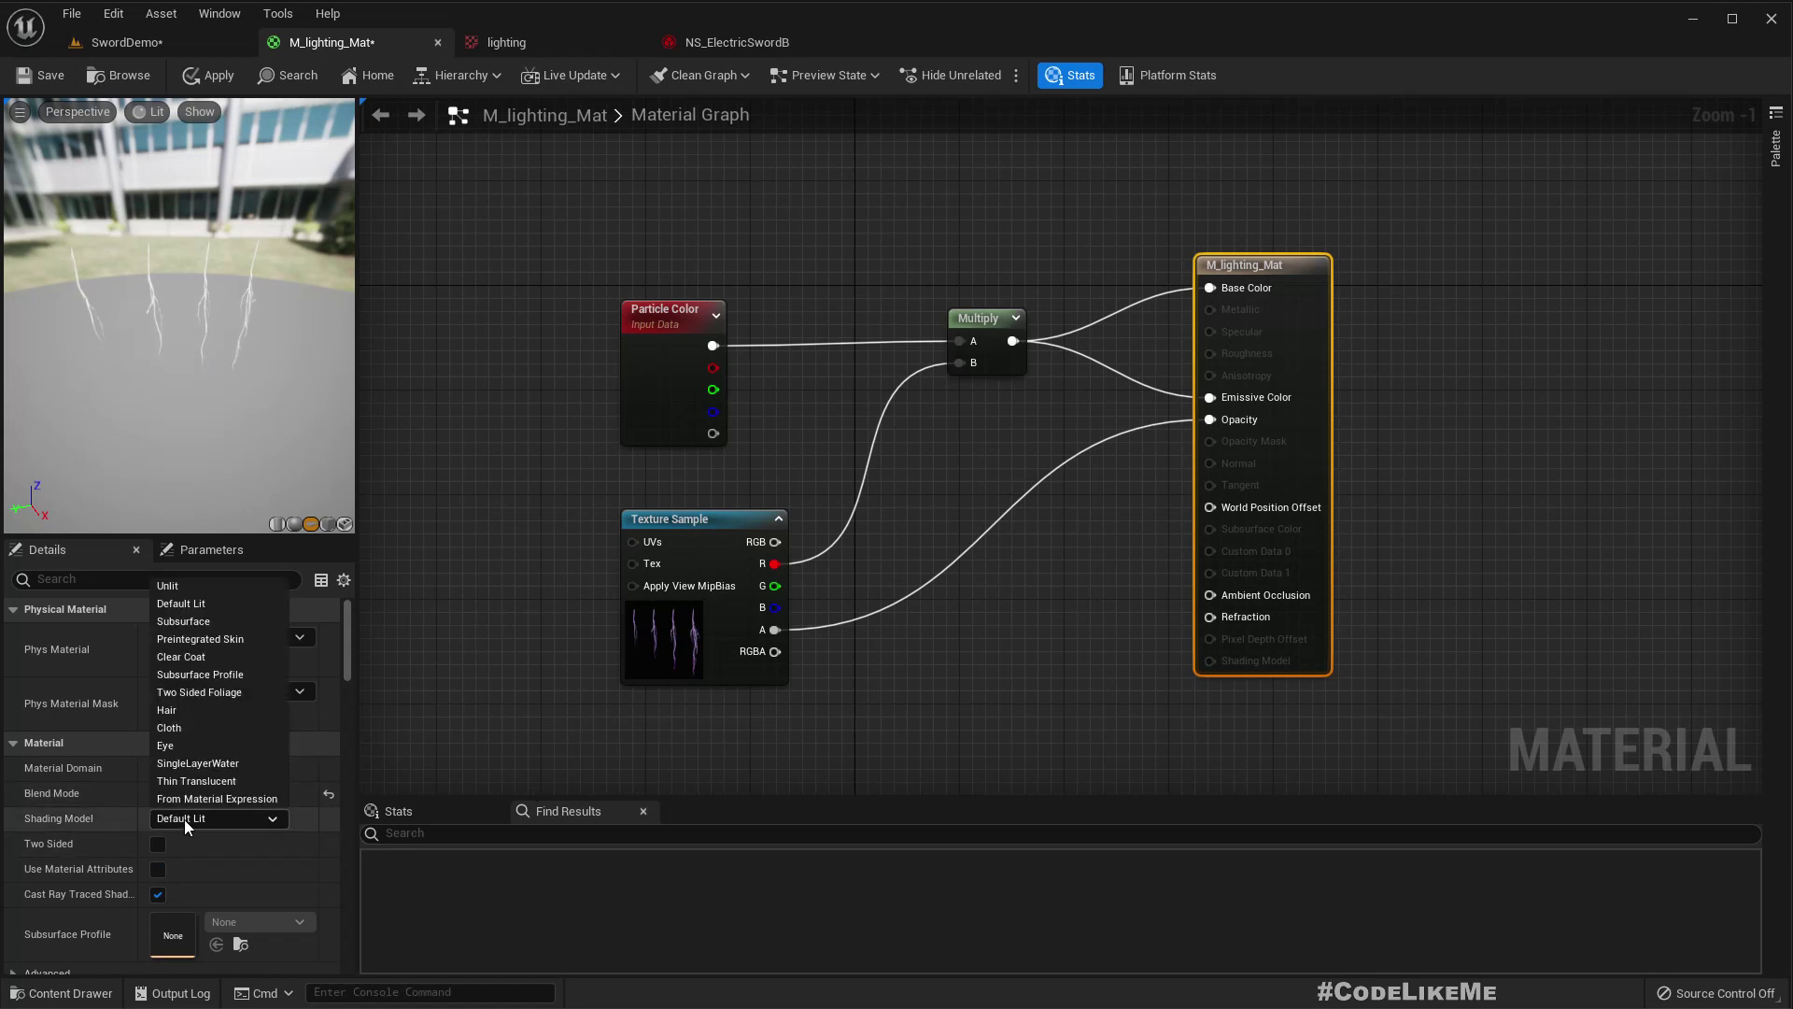
pyautogui.click(194, 583)
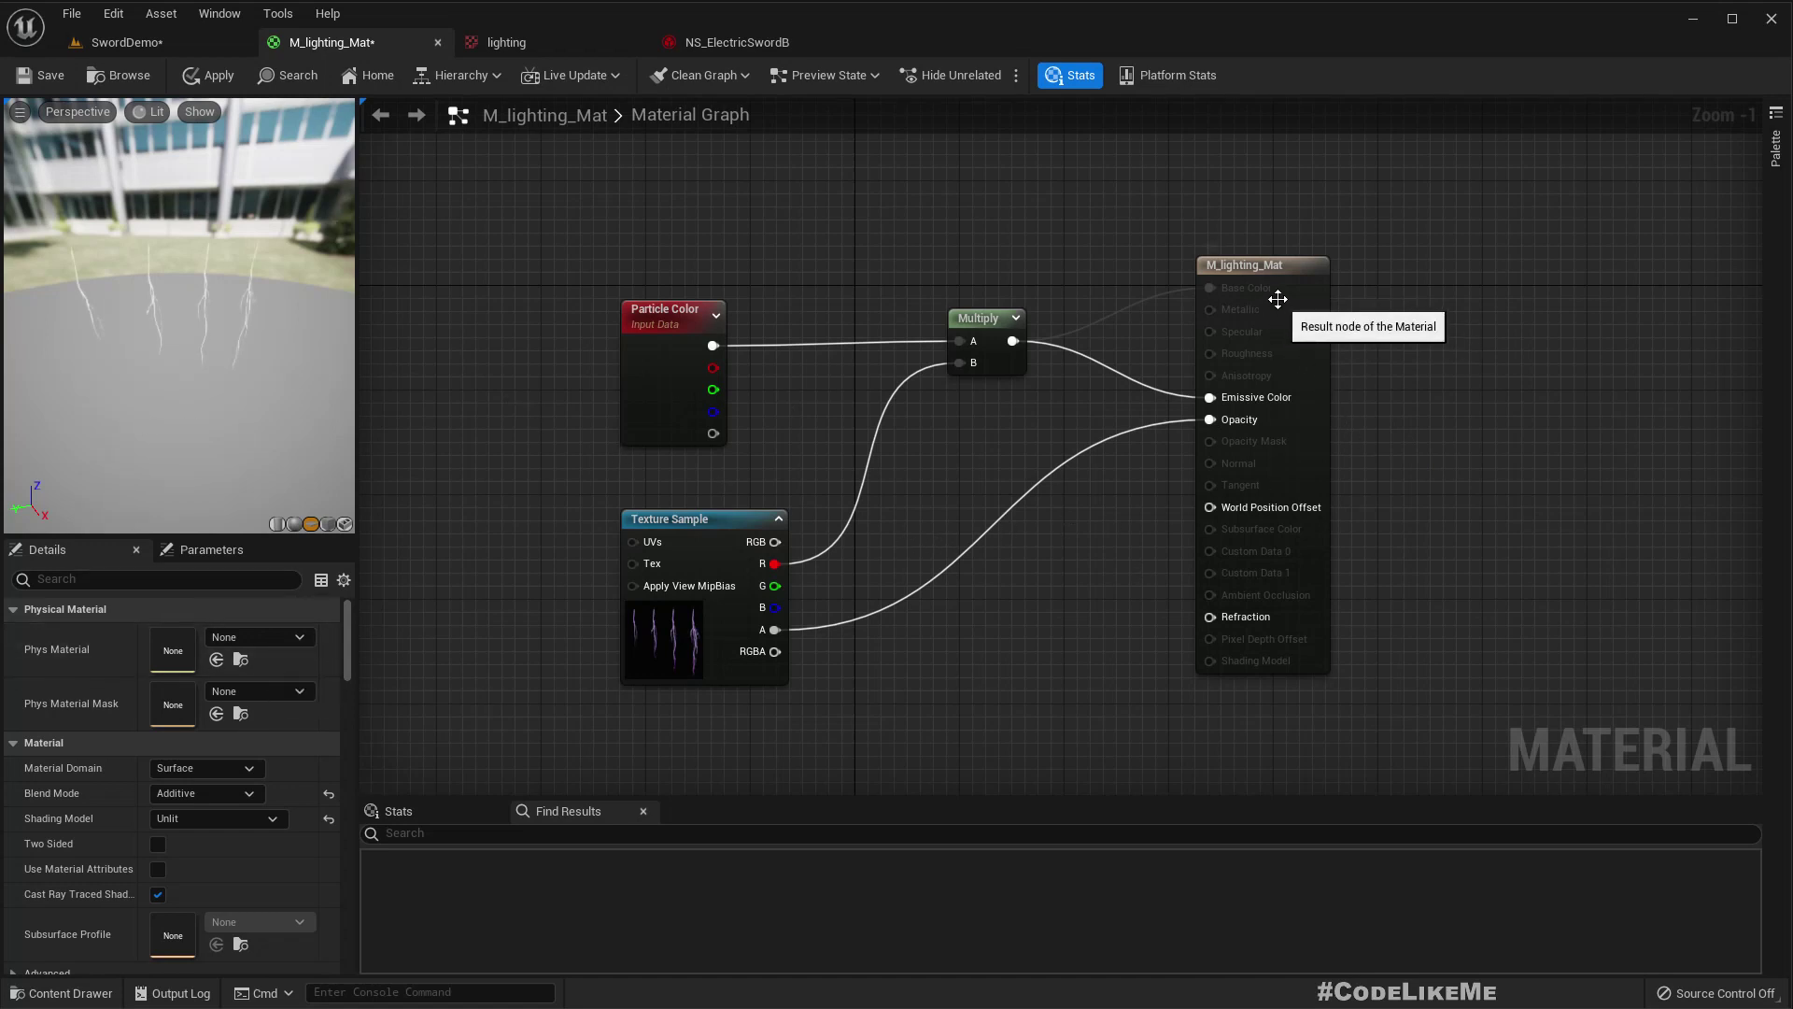
pyautogui.moveTo(1295, 264); pyautogui.dragTo(1320, 230)
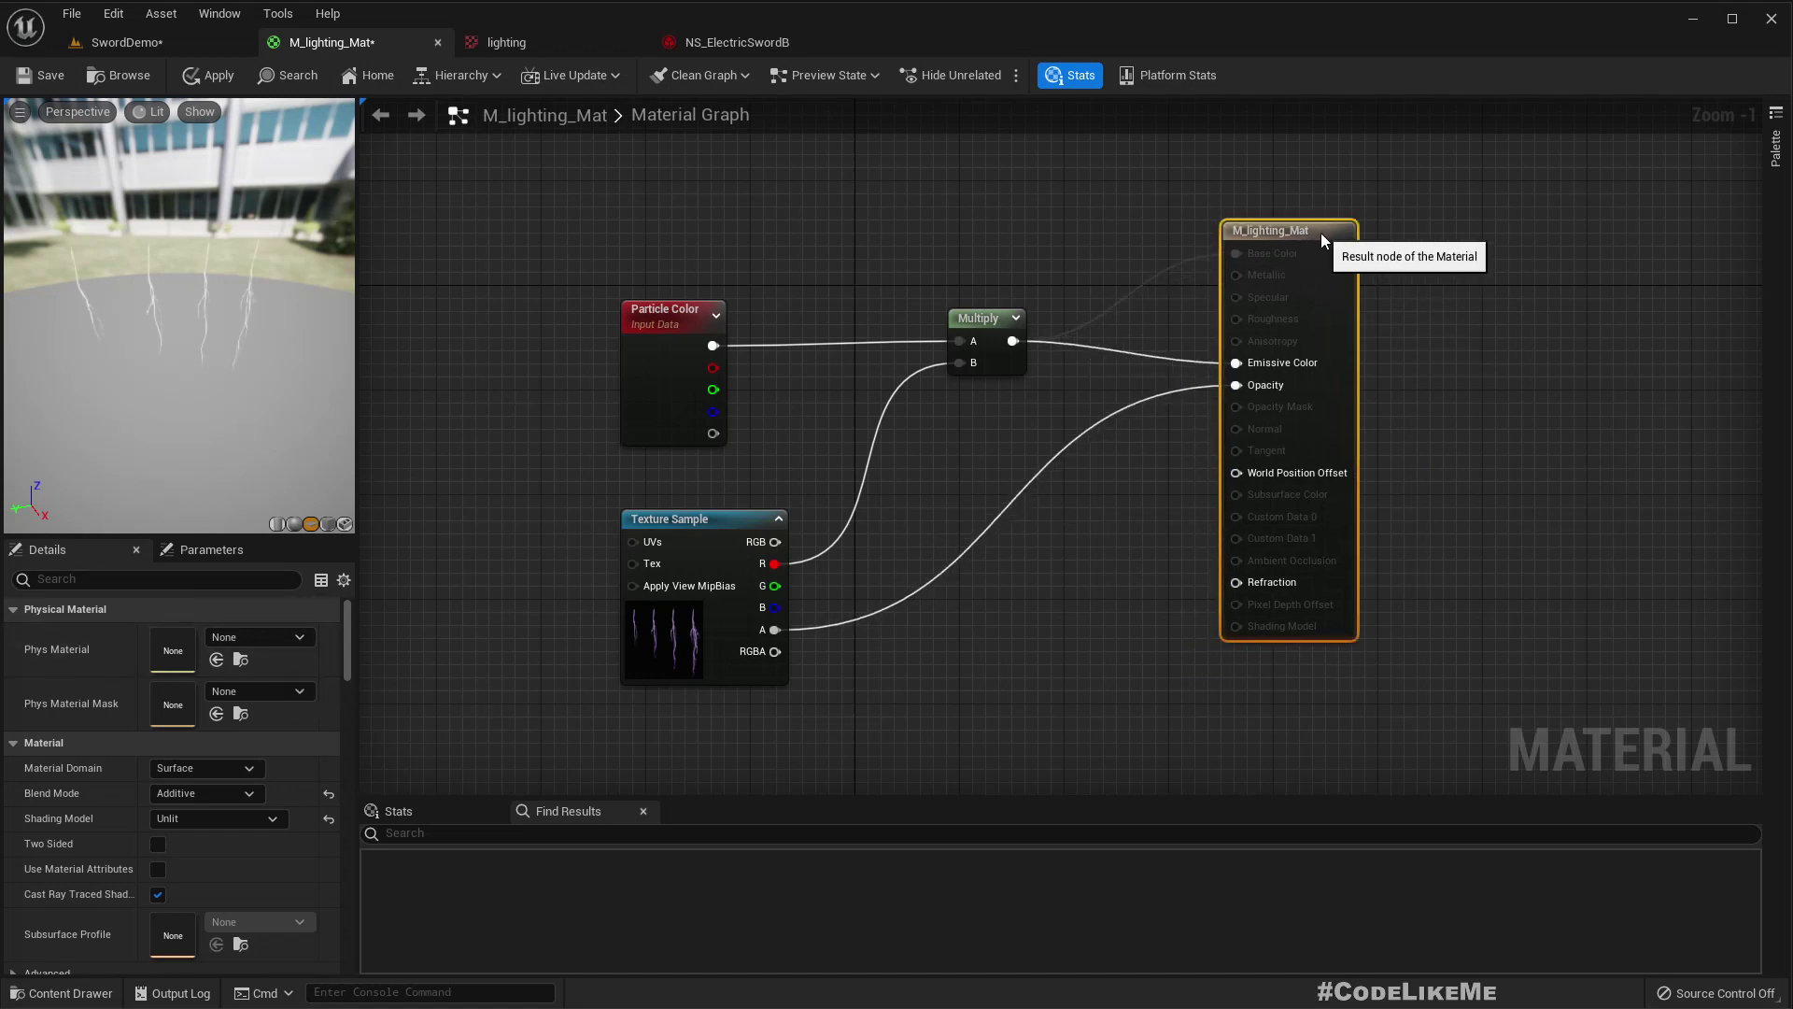
pyautogui.click(207, 74)
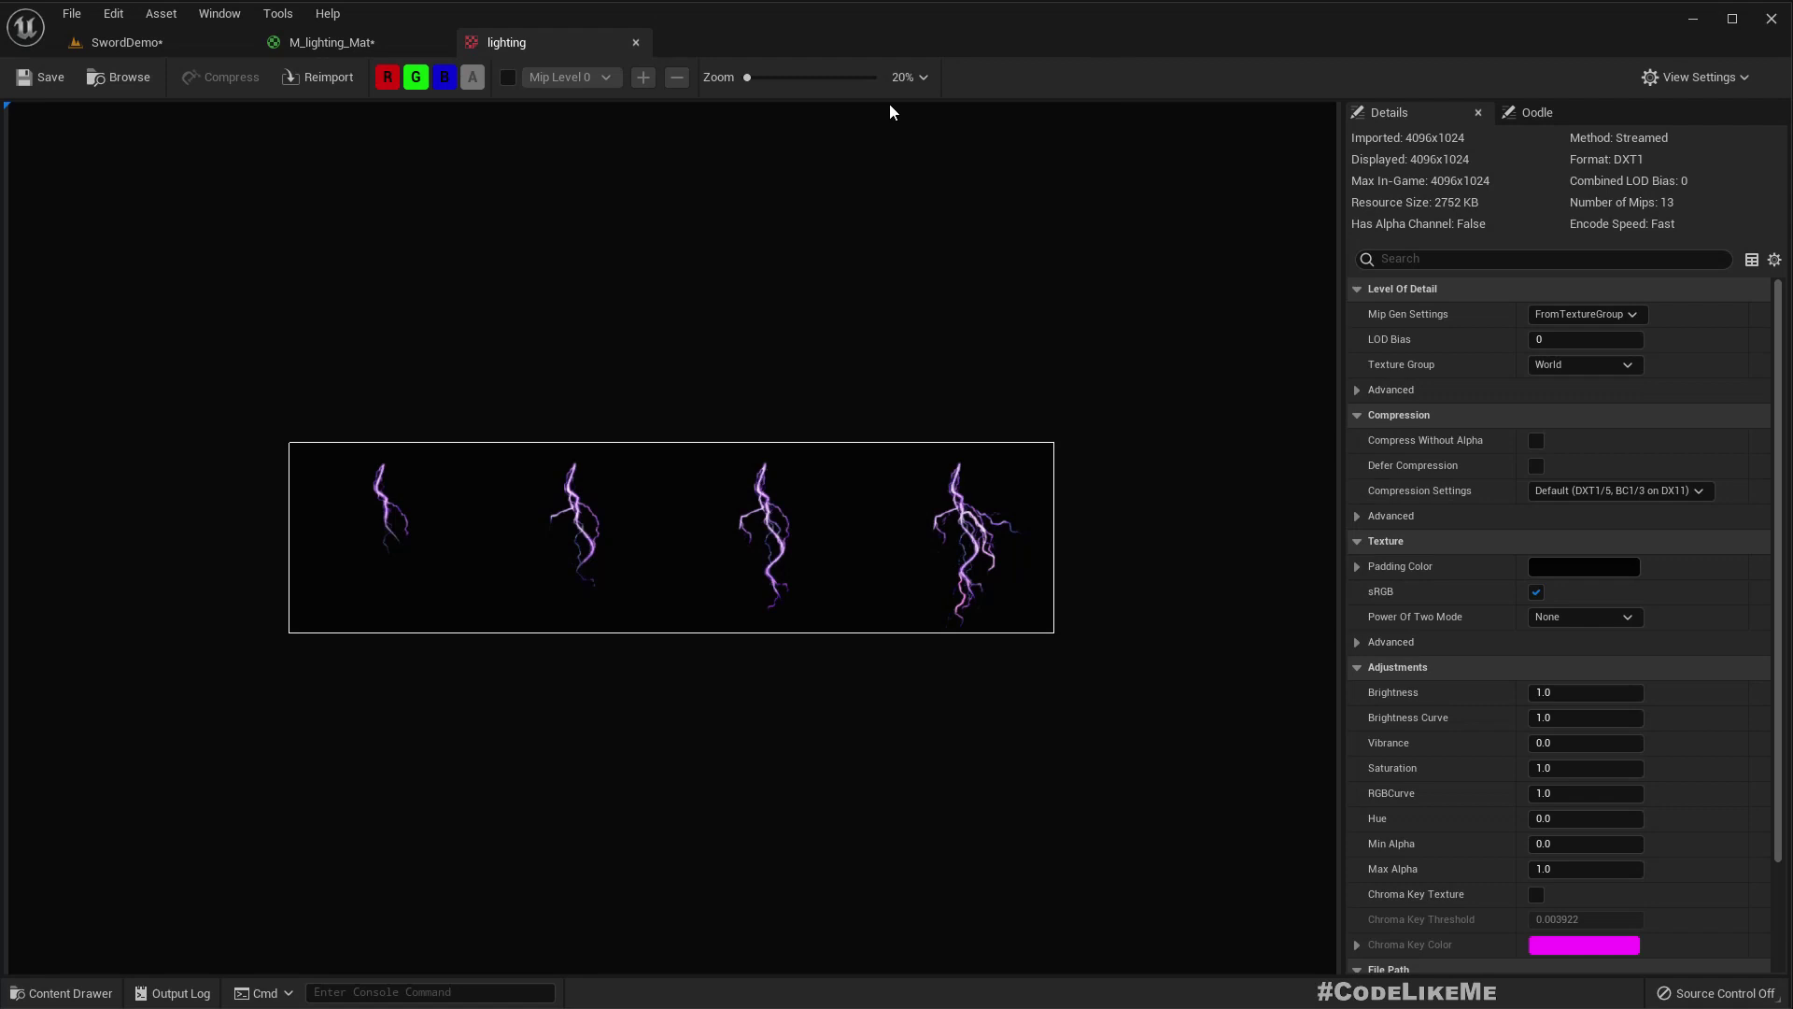
# - Return to the SwordDemo level and examine the flaming swords up close
pyautogui.click(127, 42)
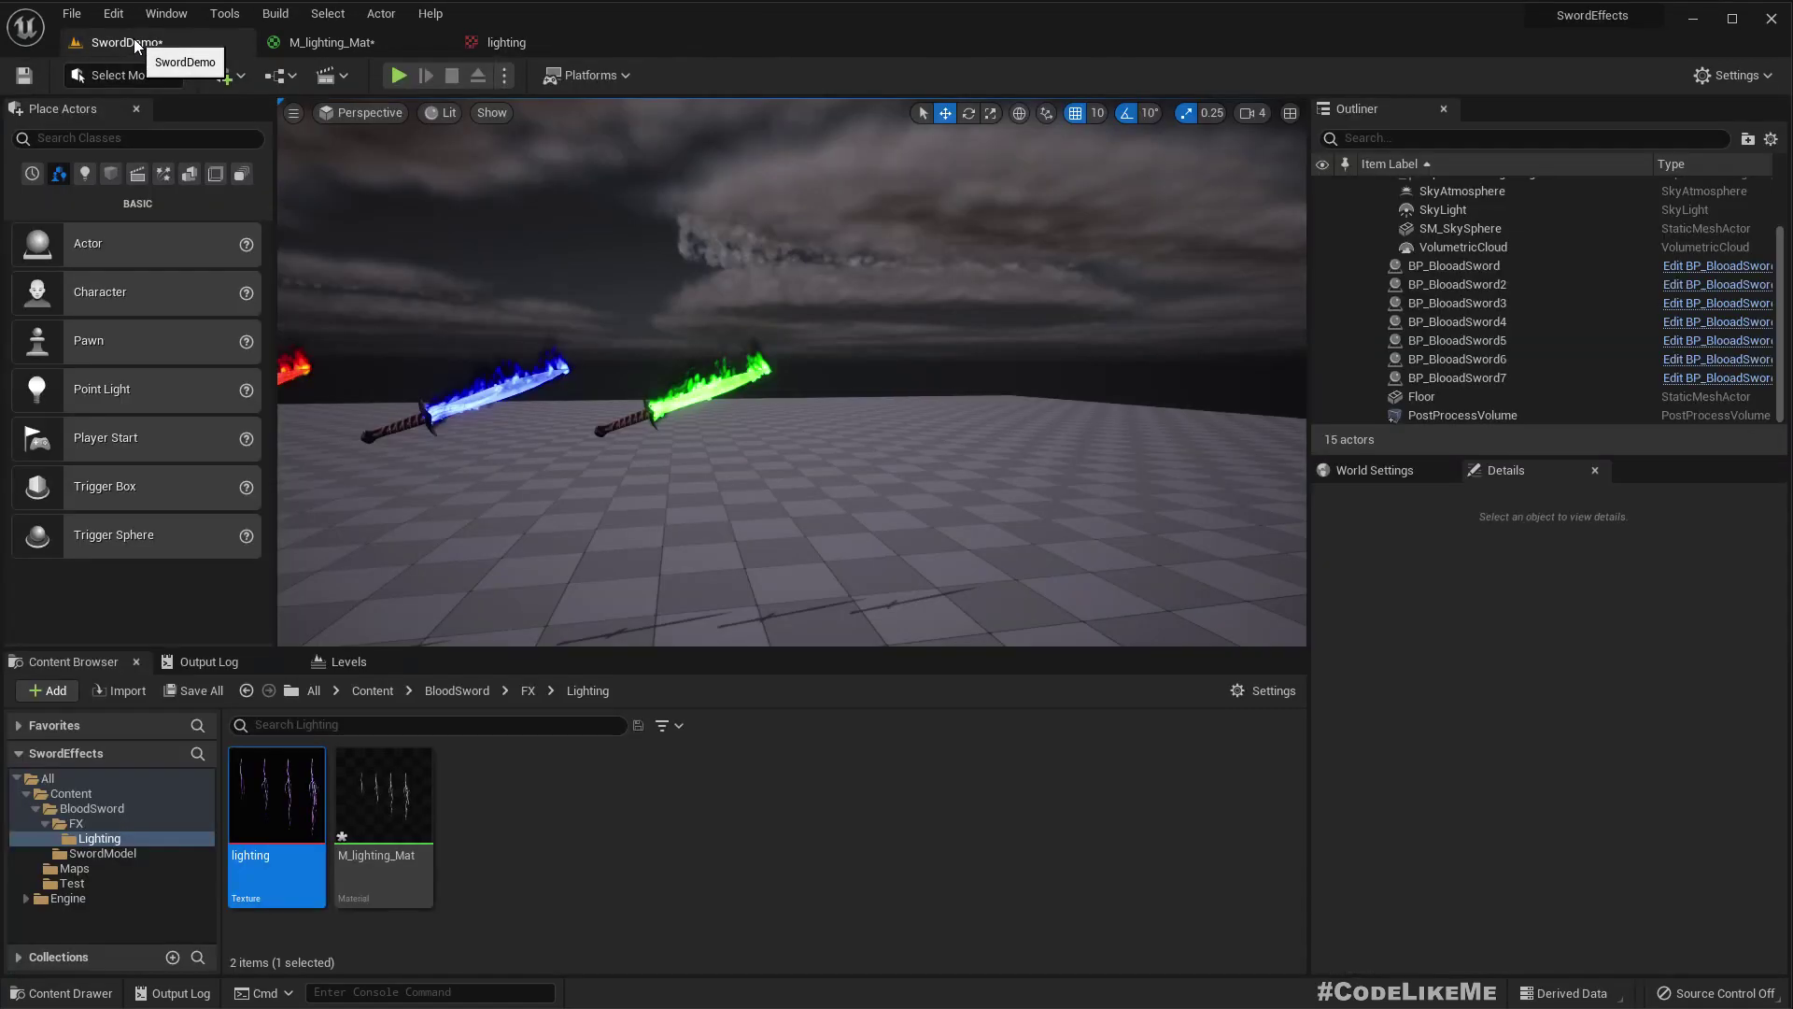
pyautogui.moveTo(755, 523)
pyautogui.mouseDown(button='right')
pyautogui.moveTo(724, 506)
pyautogui.moveTo(726, 521)
pyautogui.mouseUp(button='right')
pyautogui.press('a')
pyautogui.press('w')
pyautogui.press('d')
pyautogui.press('w')
pyautogui.press('a')
pyautogui.press('s')
pyautogui.press('d')
pyautogui.moveTo(495, 541); pyautogui.dragTo(655, 439, button='right')
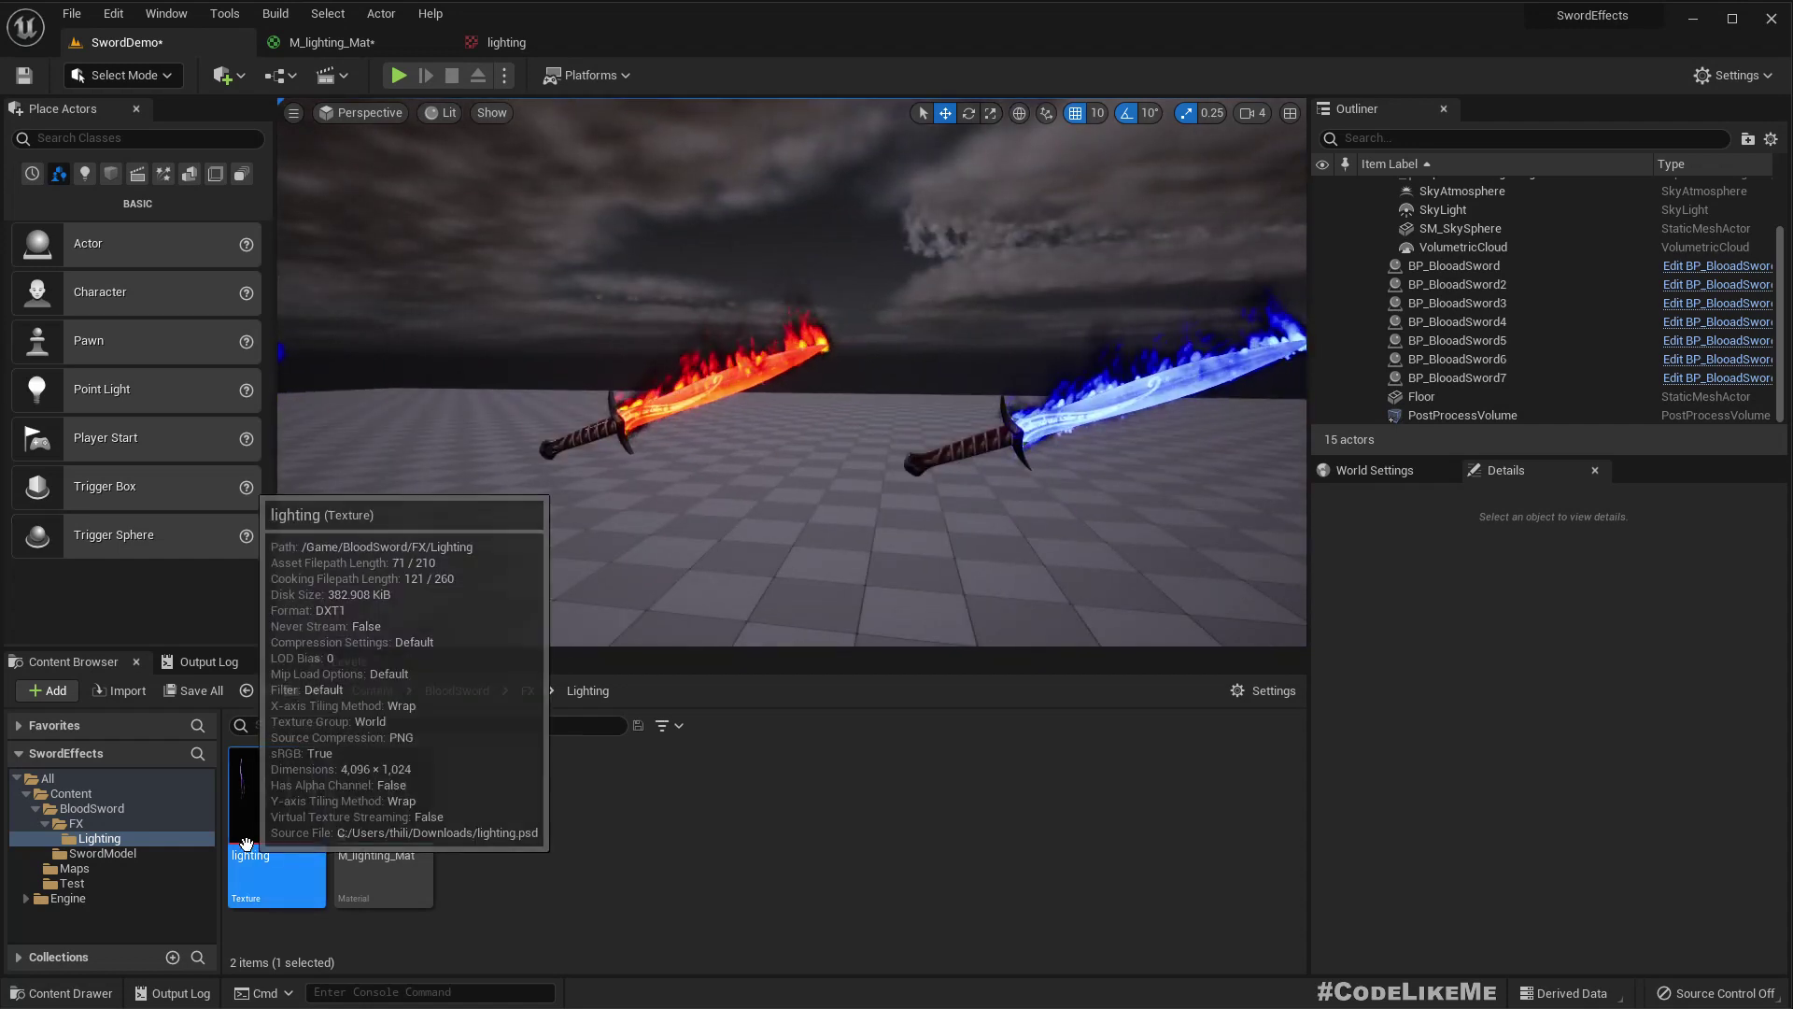
# - Inspect the emitters and particle preview of NS_BloodSword from the FX folder, and return to the SwordDemo level
pyautogui.click(111, 826)
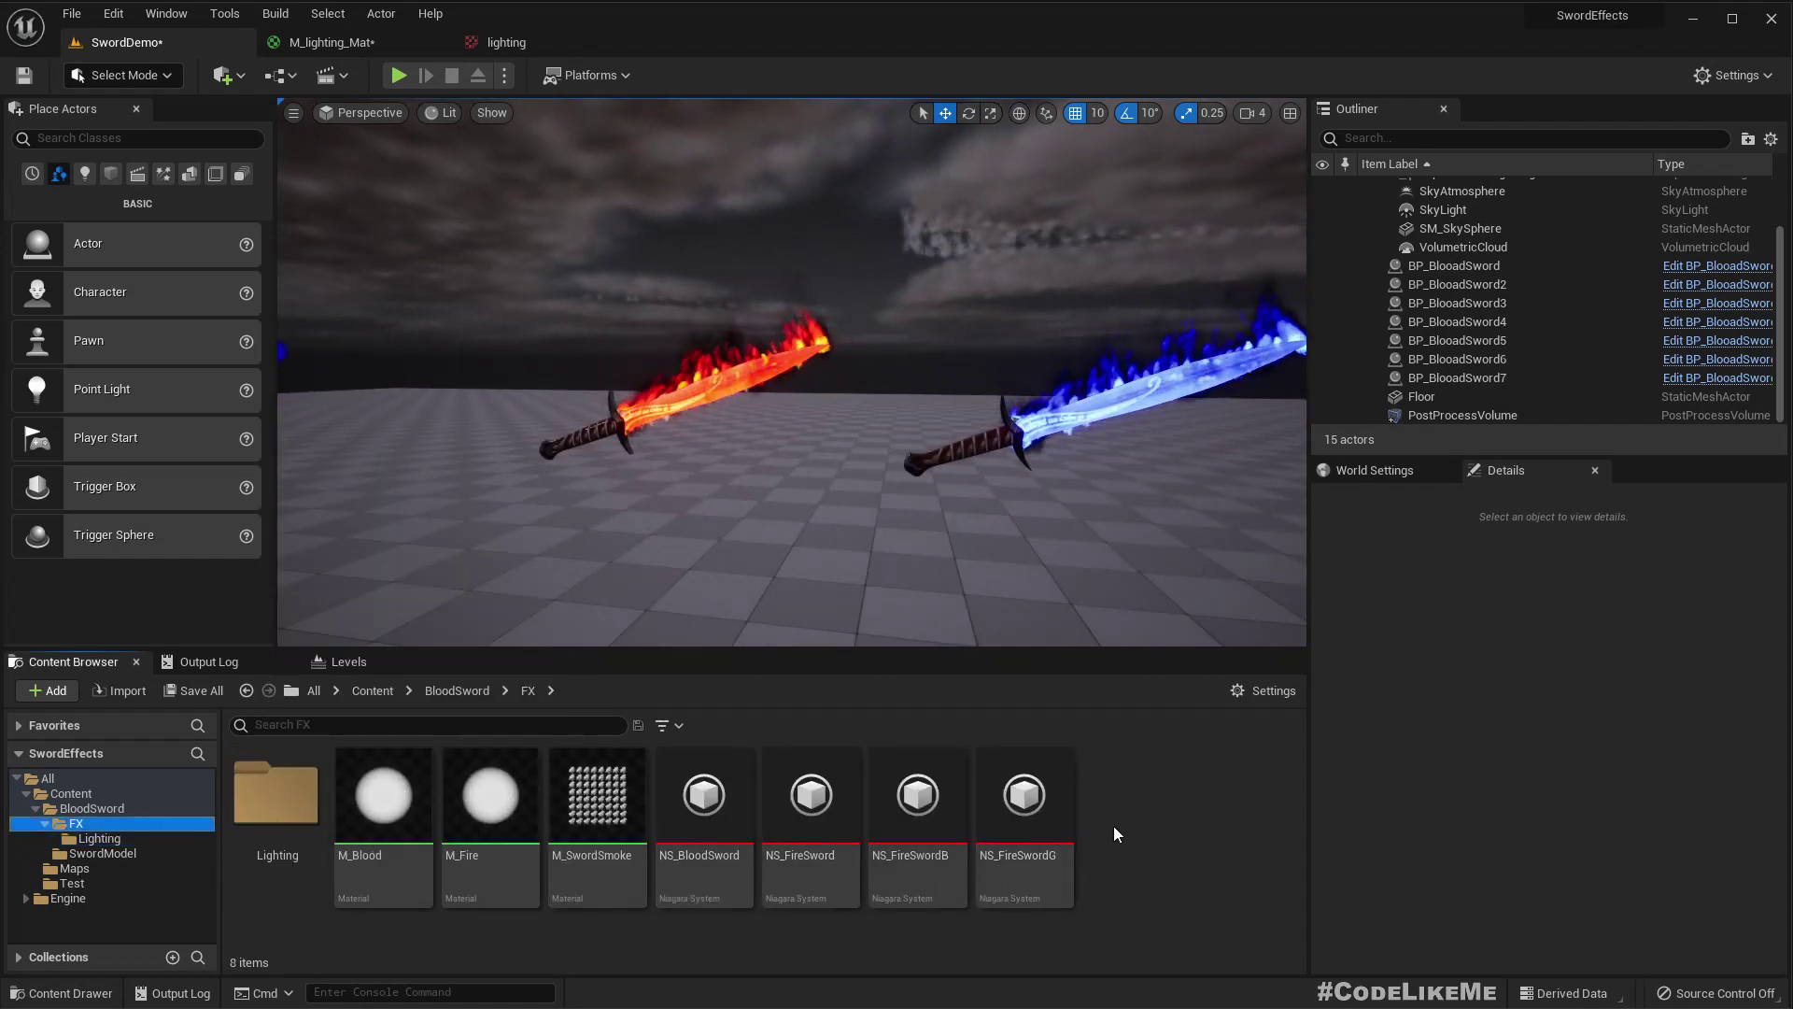
pyautogui.doubleClick(710, 815)
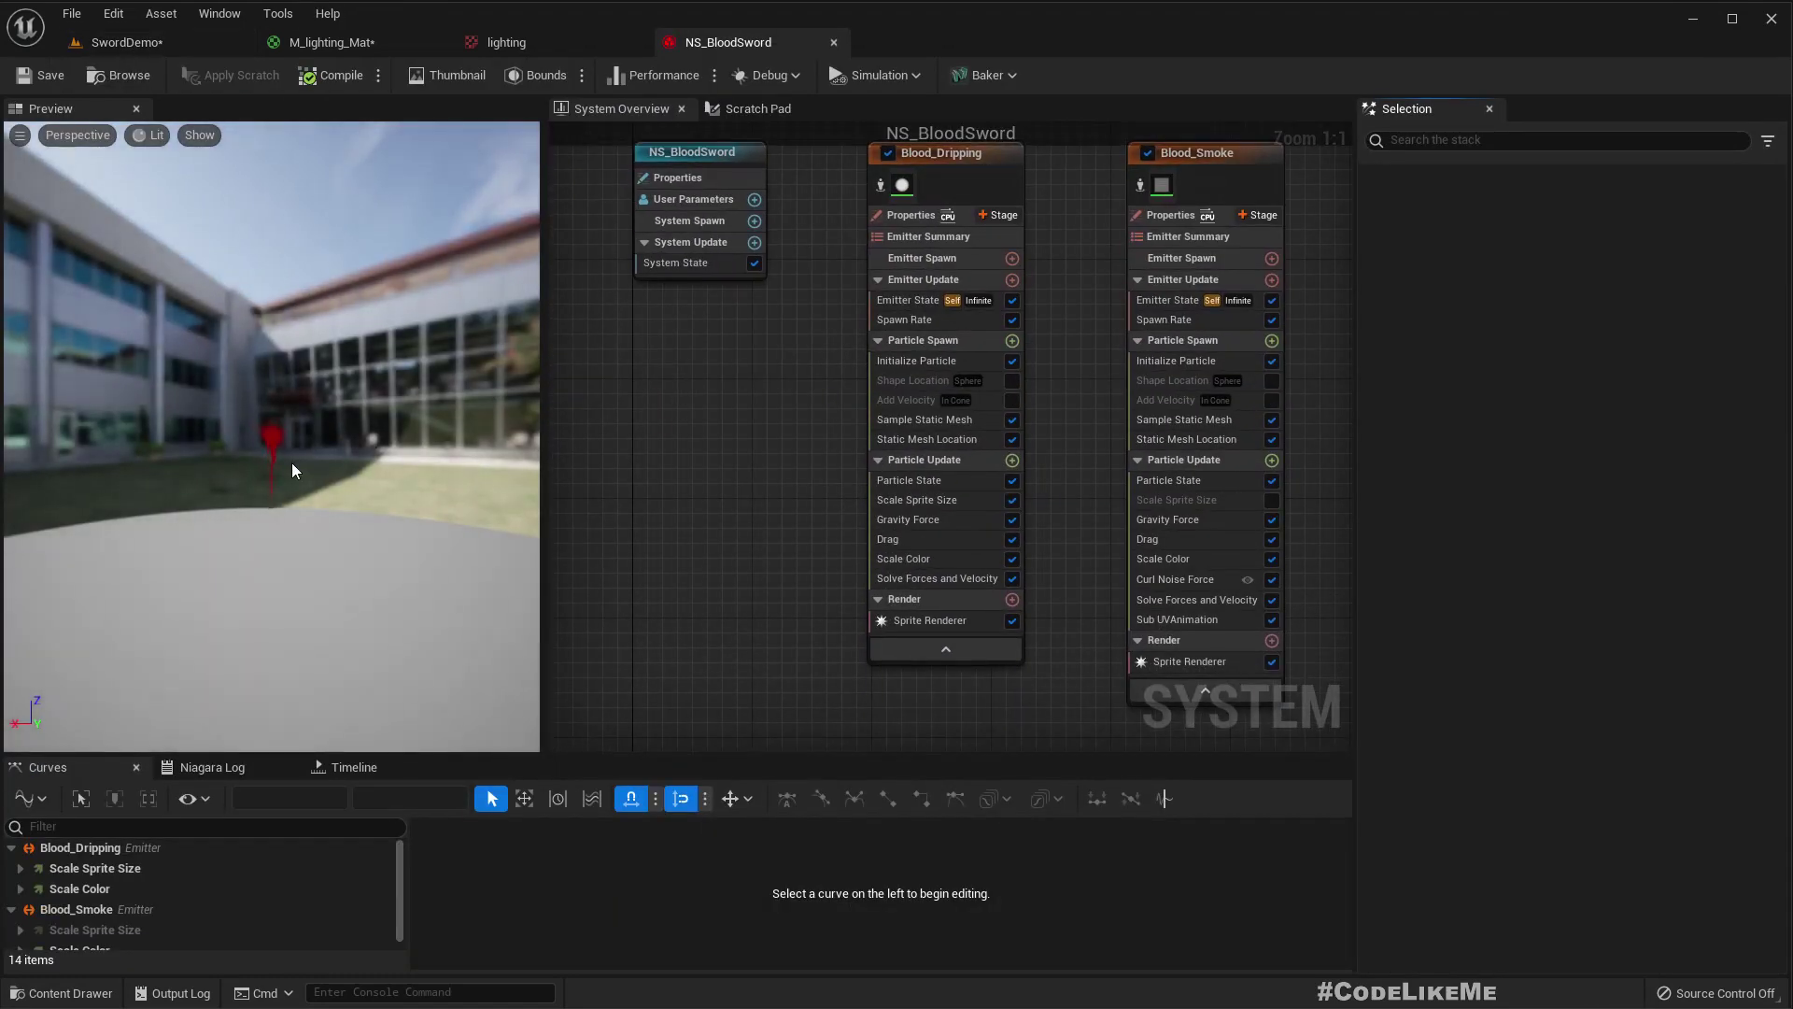
pyautogui.moveTo(292, 462); pyautogui.dragTo(521, 431)
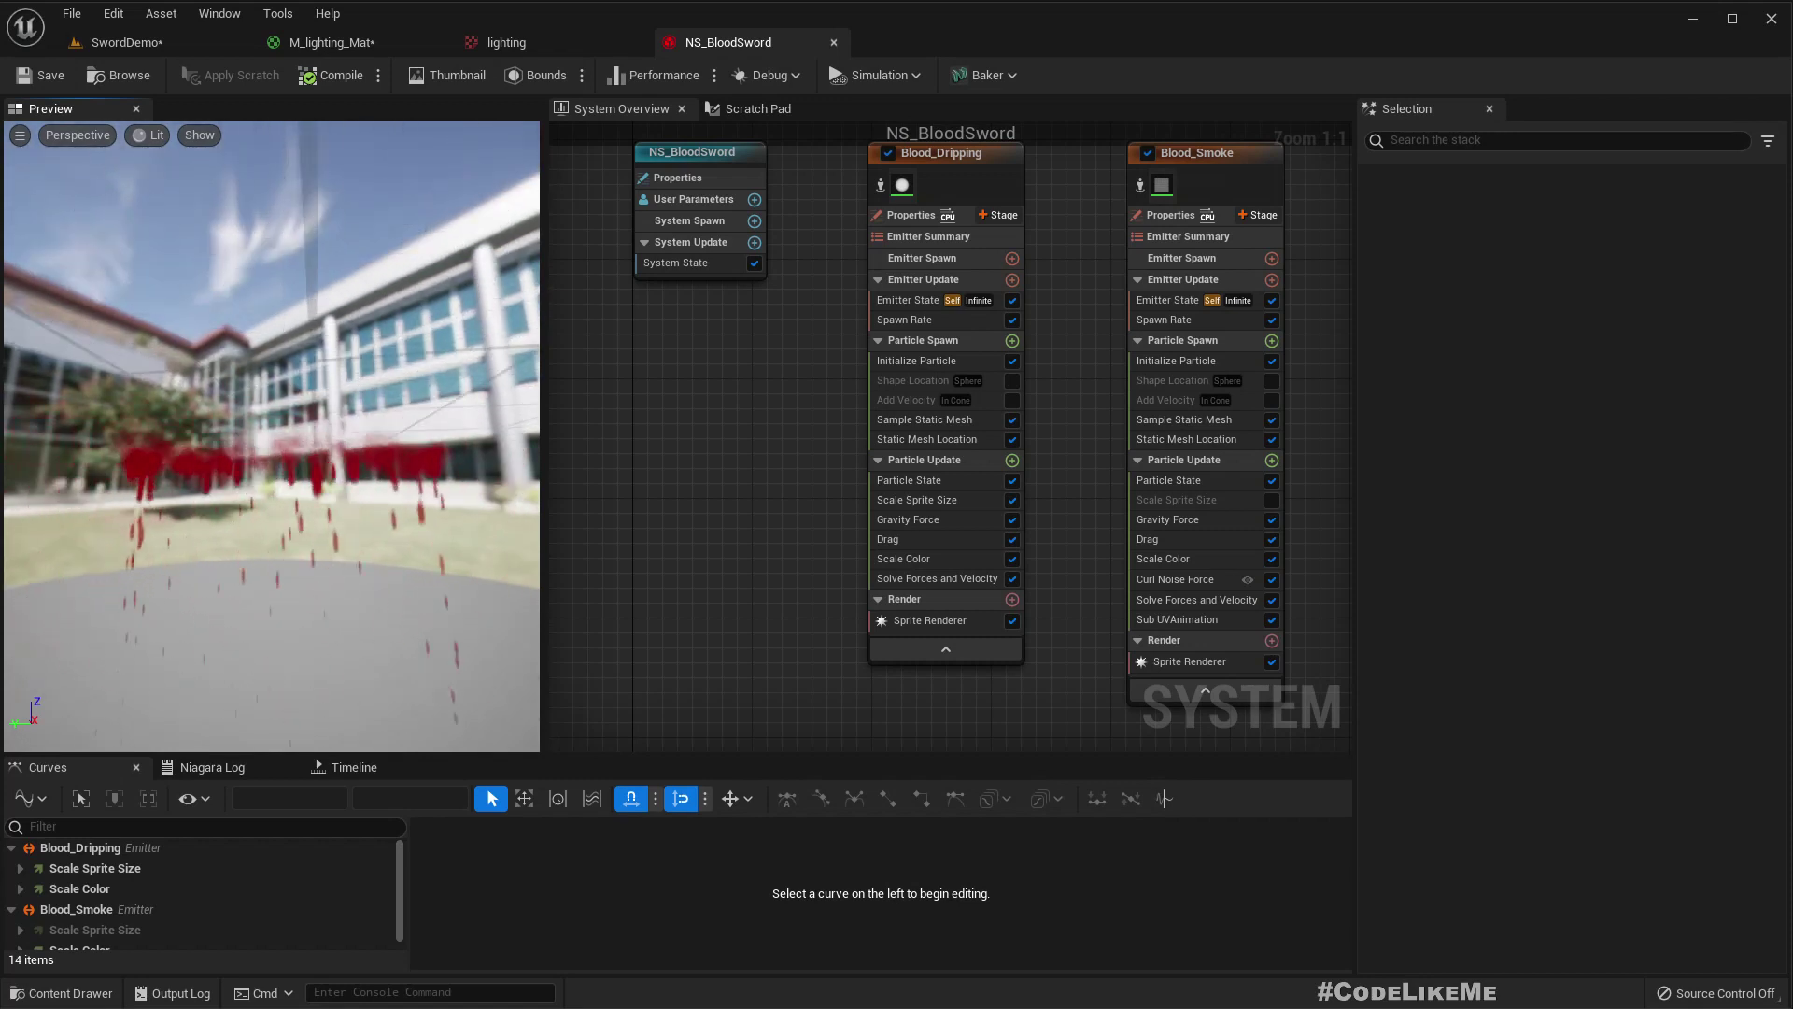
pyautogui.moveTo(327, 417)
pyautogui.mouseDown()
pyautogui.moveTo(328, 448)
pyautogui.moveTo(346, 419)
pyautogui.mouseUp()
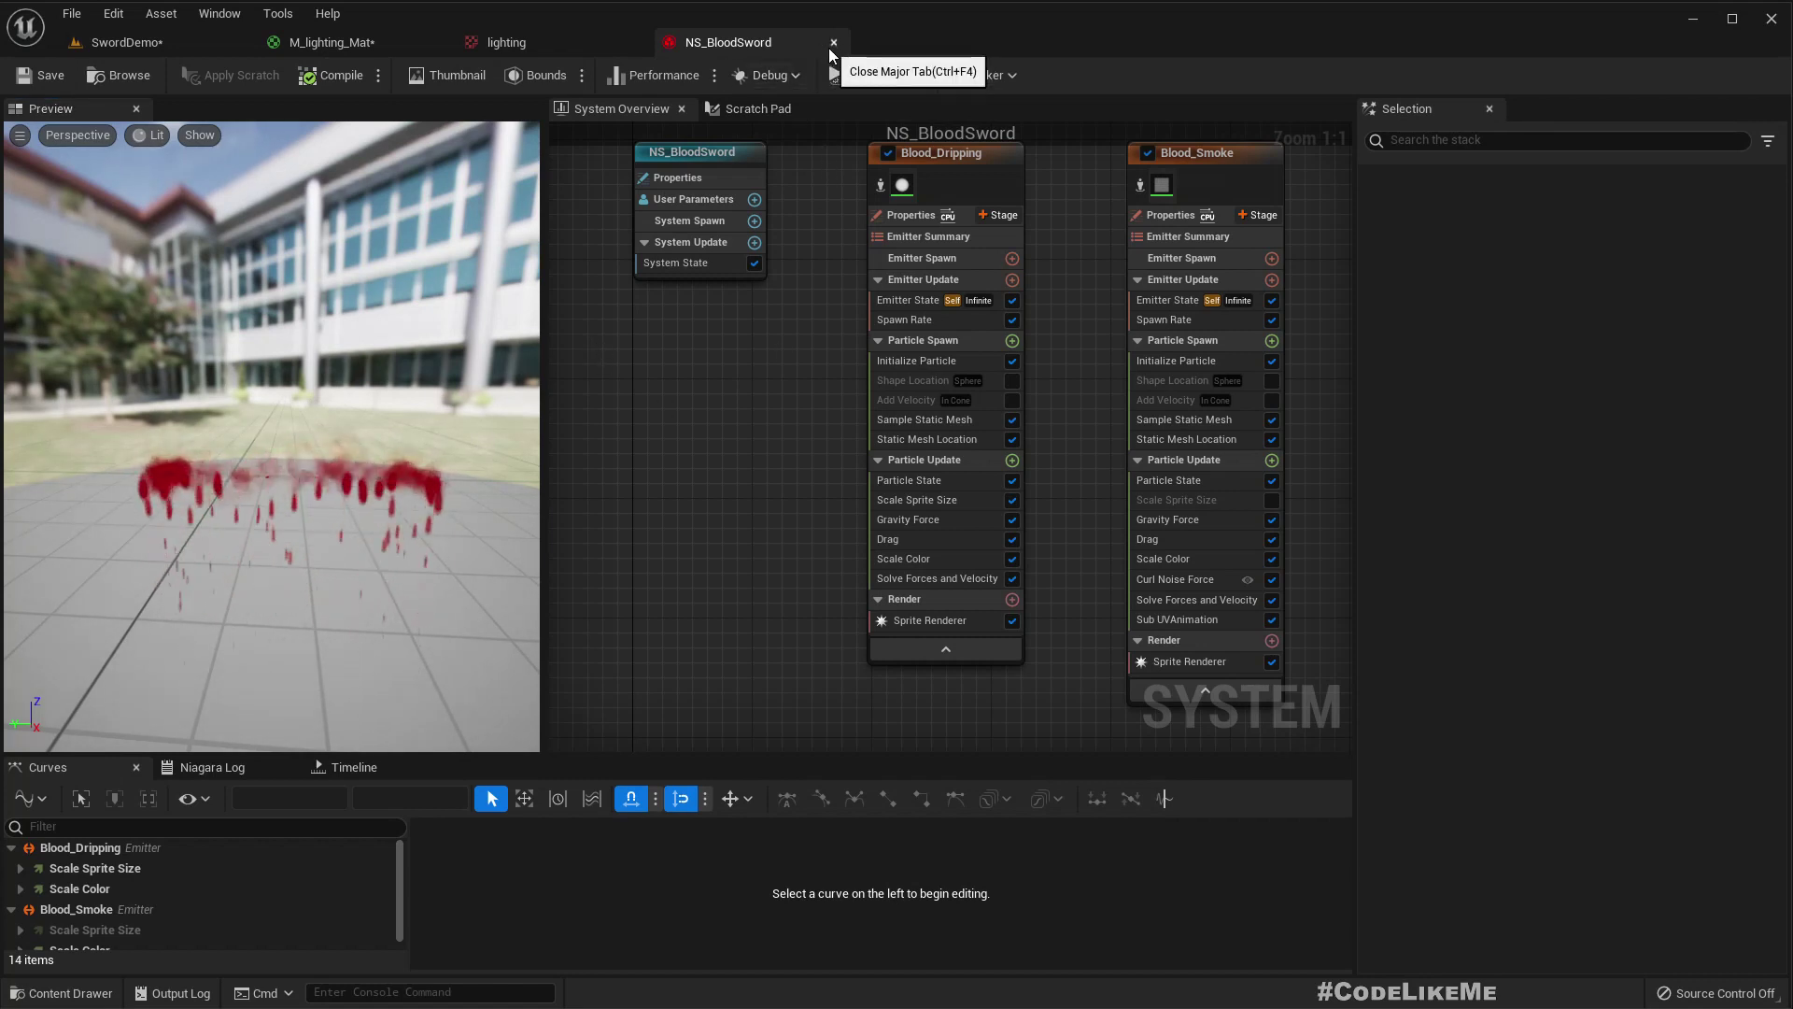
pyautogui.moveTo(775, 467); pyautogui.dragTo(618, 466, button='right')
pyautogui.scroll(-2, 618, 466)
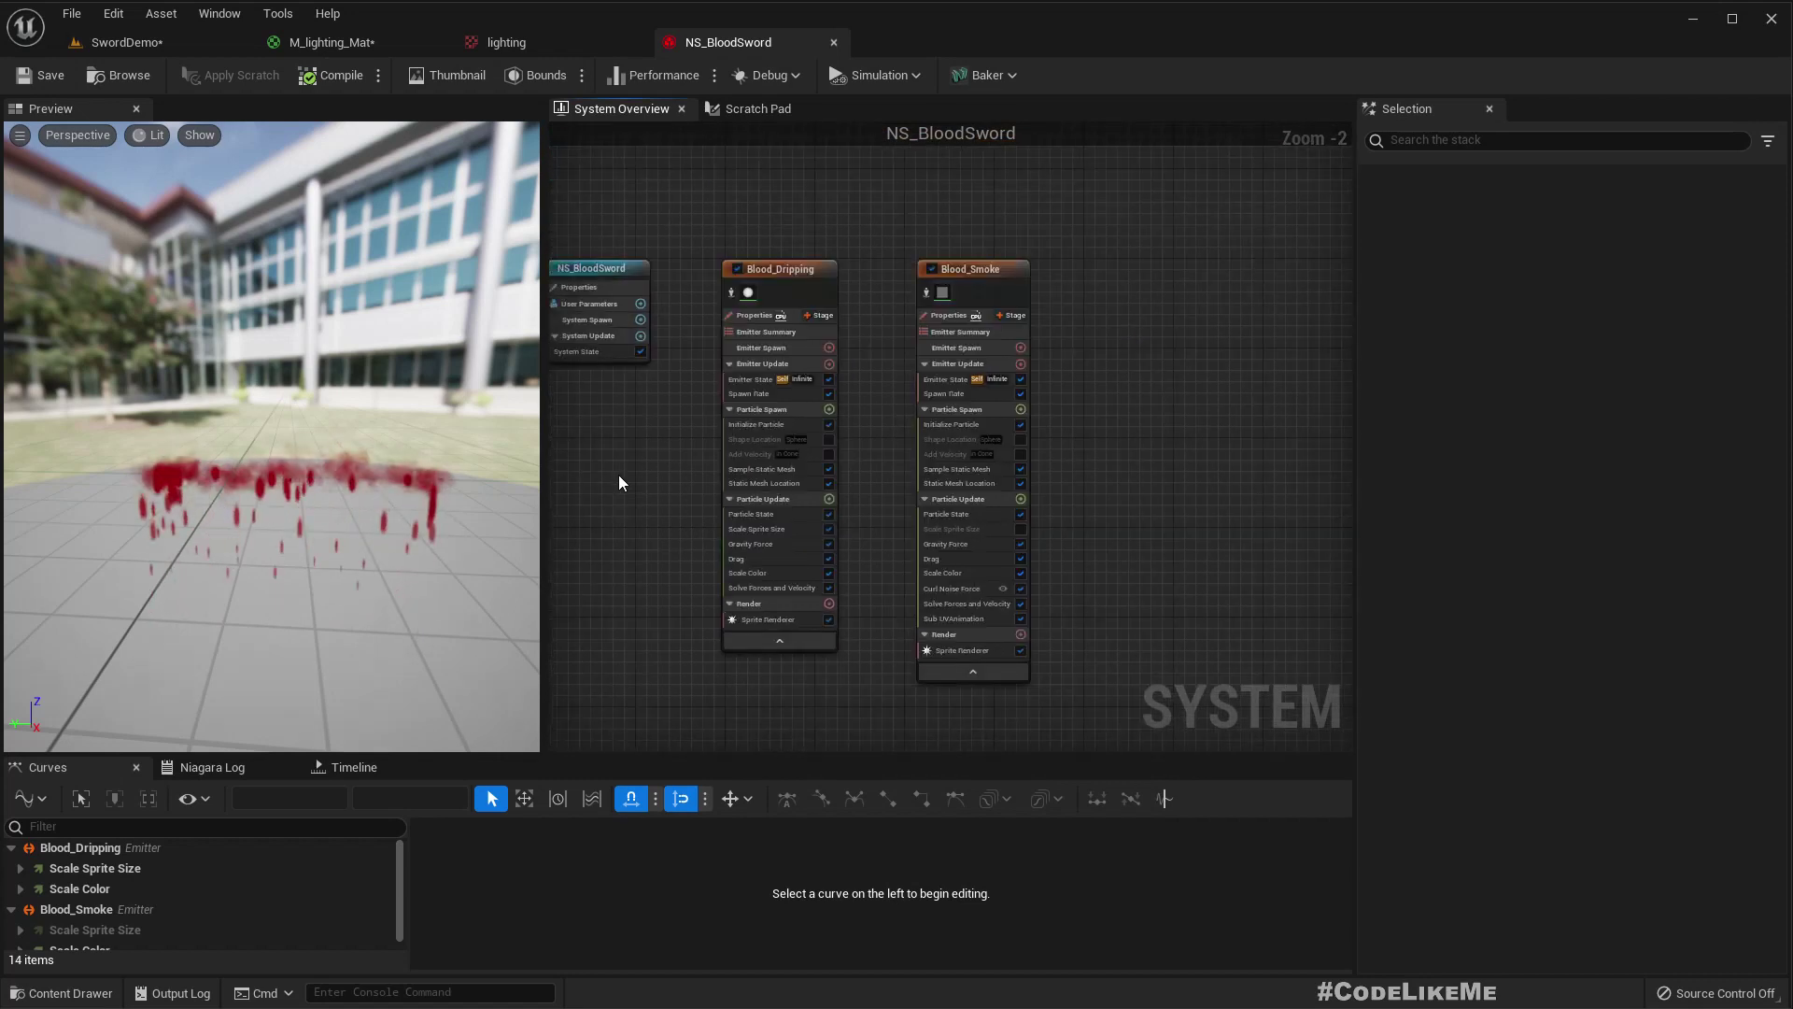
pyautogui.moveTo(338, 445); pyautogui.dragTo(383, 447)
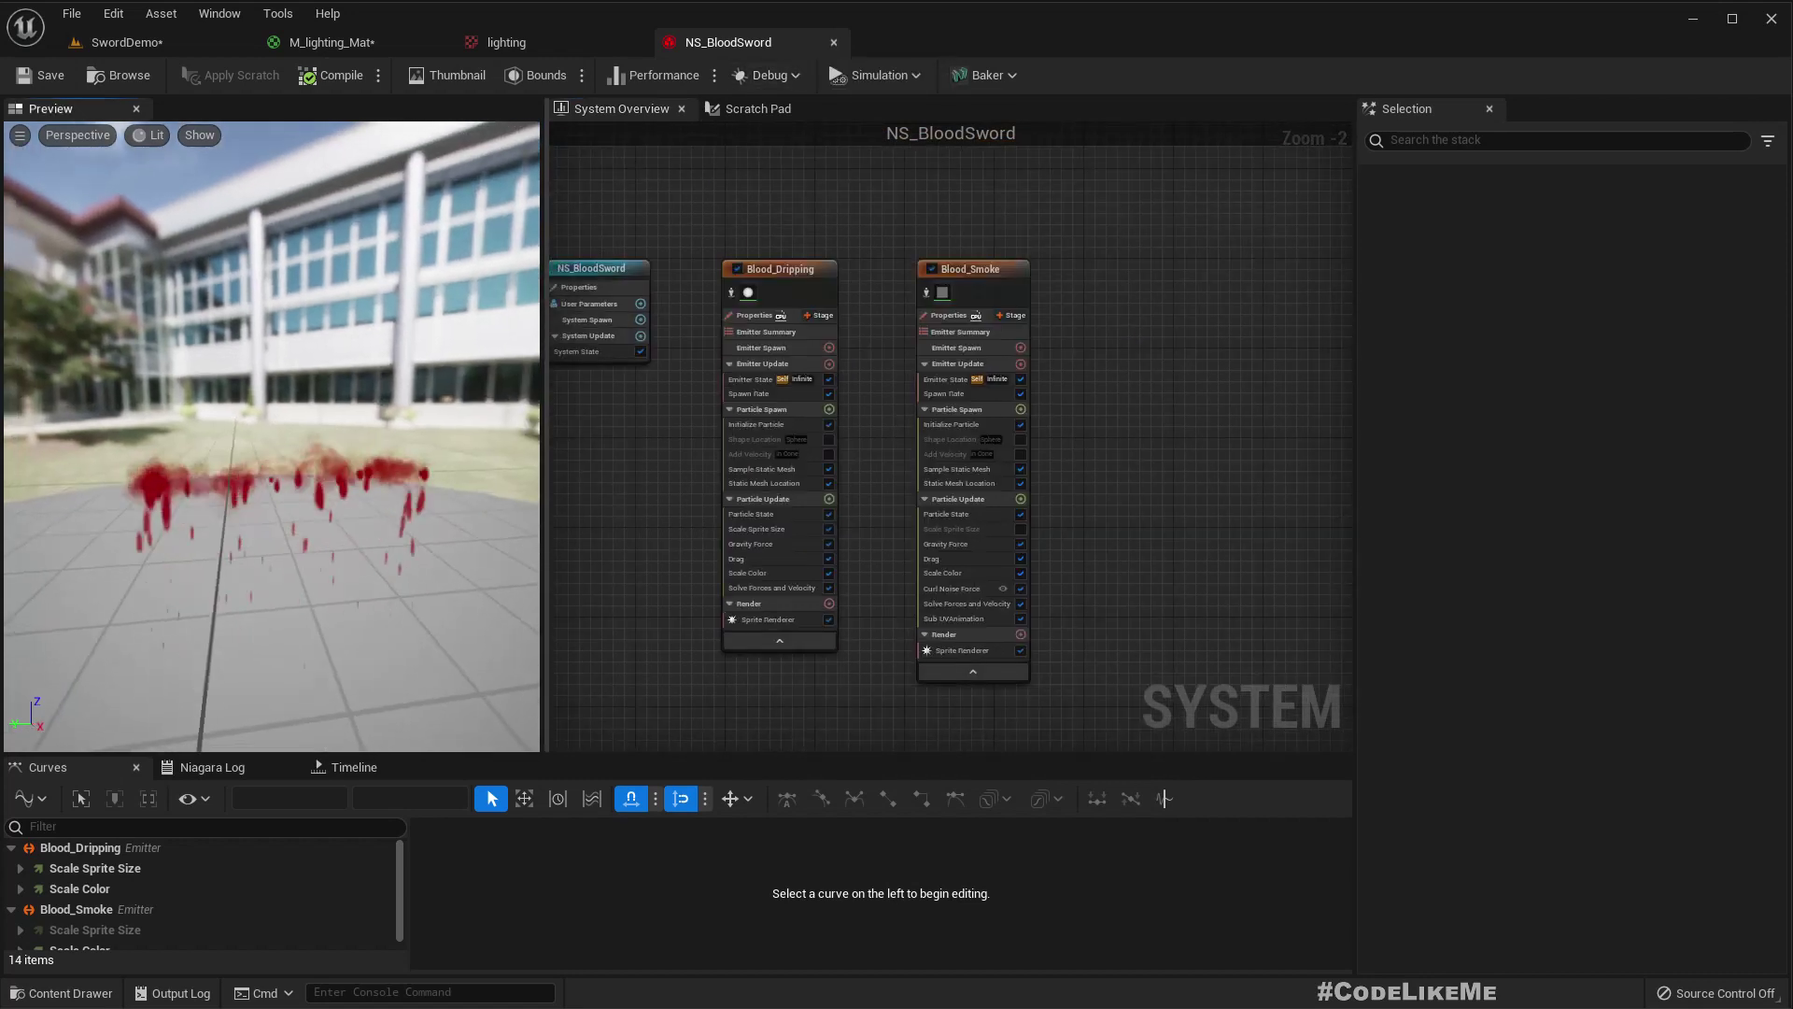
pyautogui.click(833, 44)
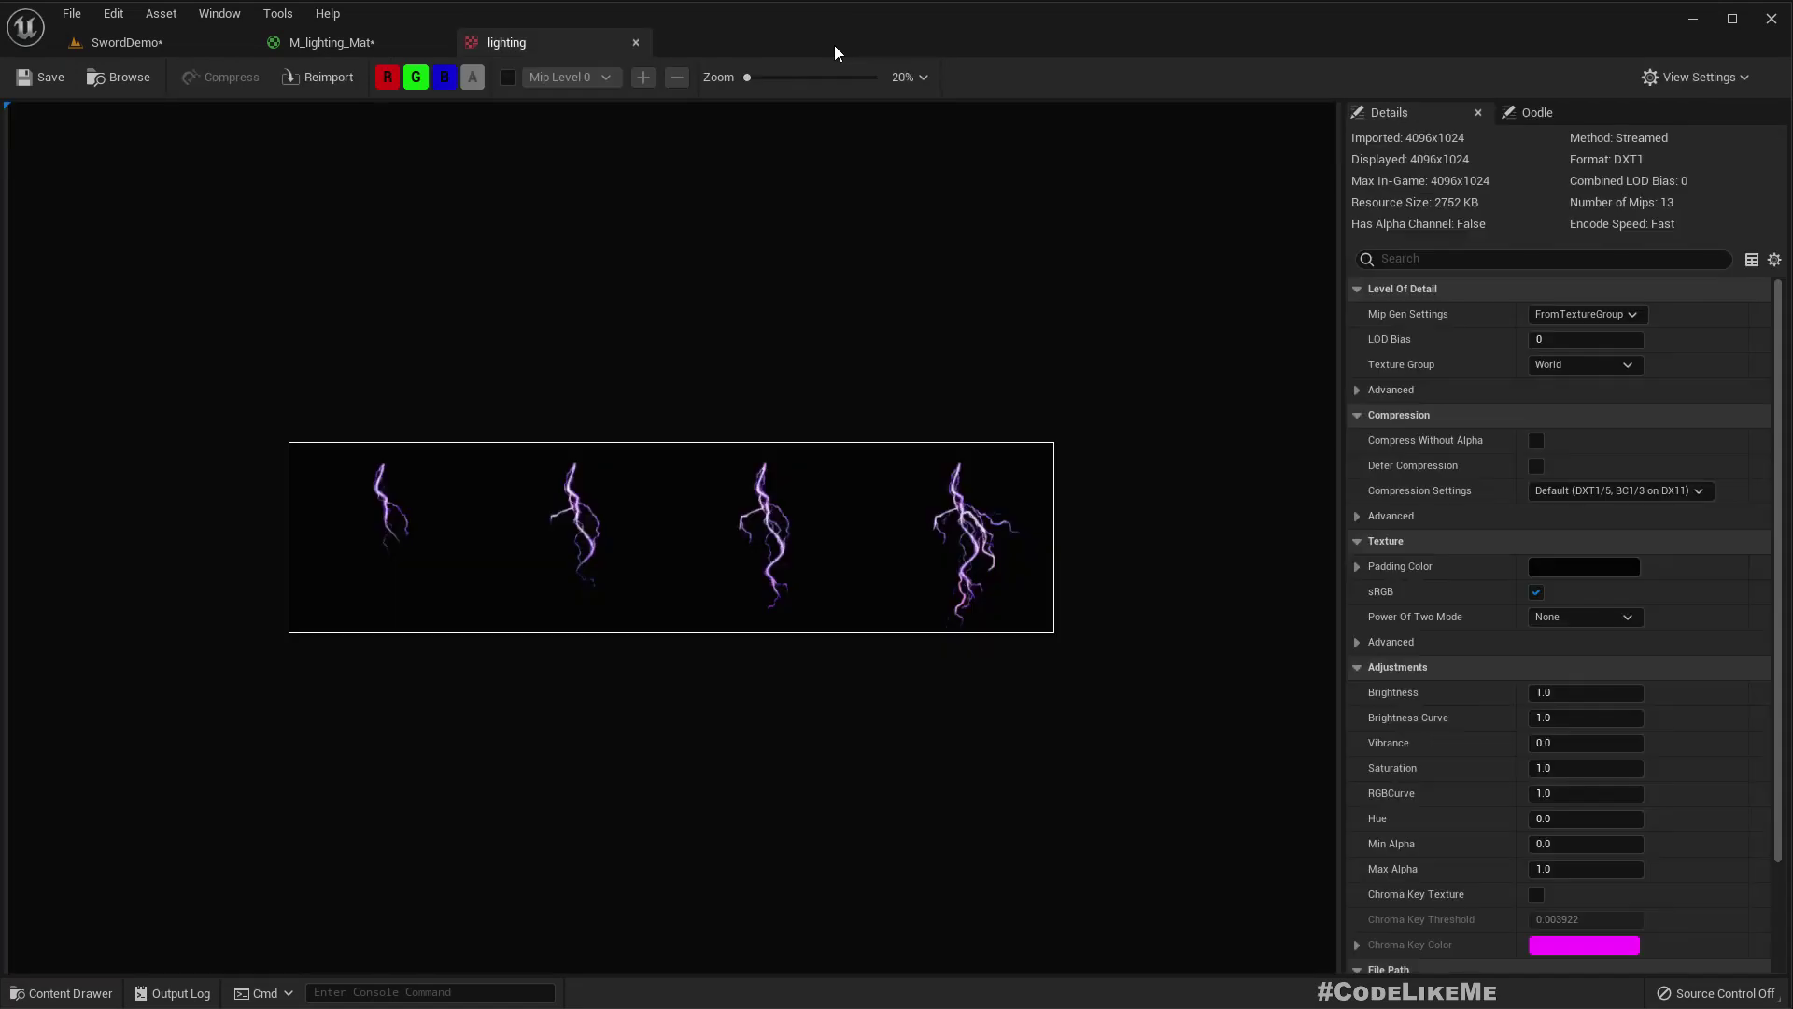
pyautogui.click(105, 48)
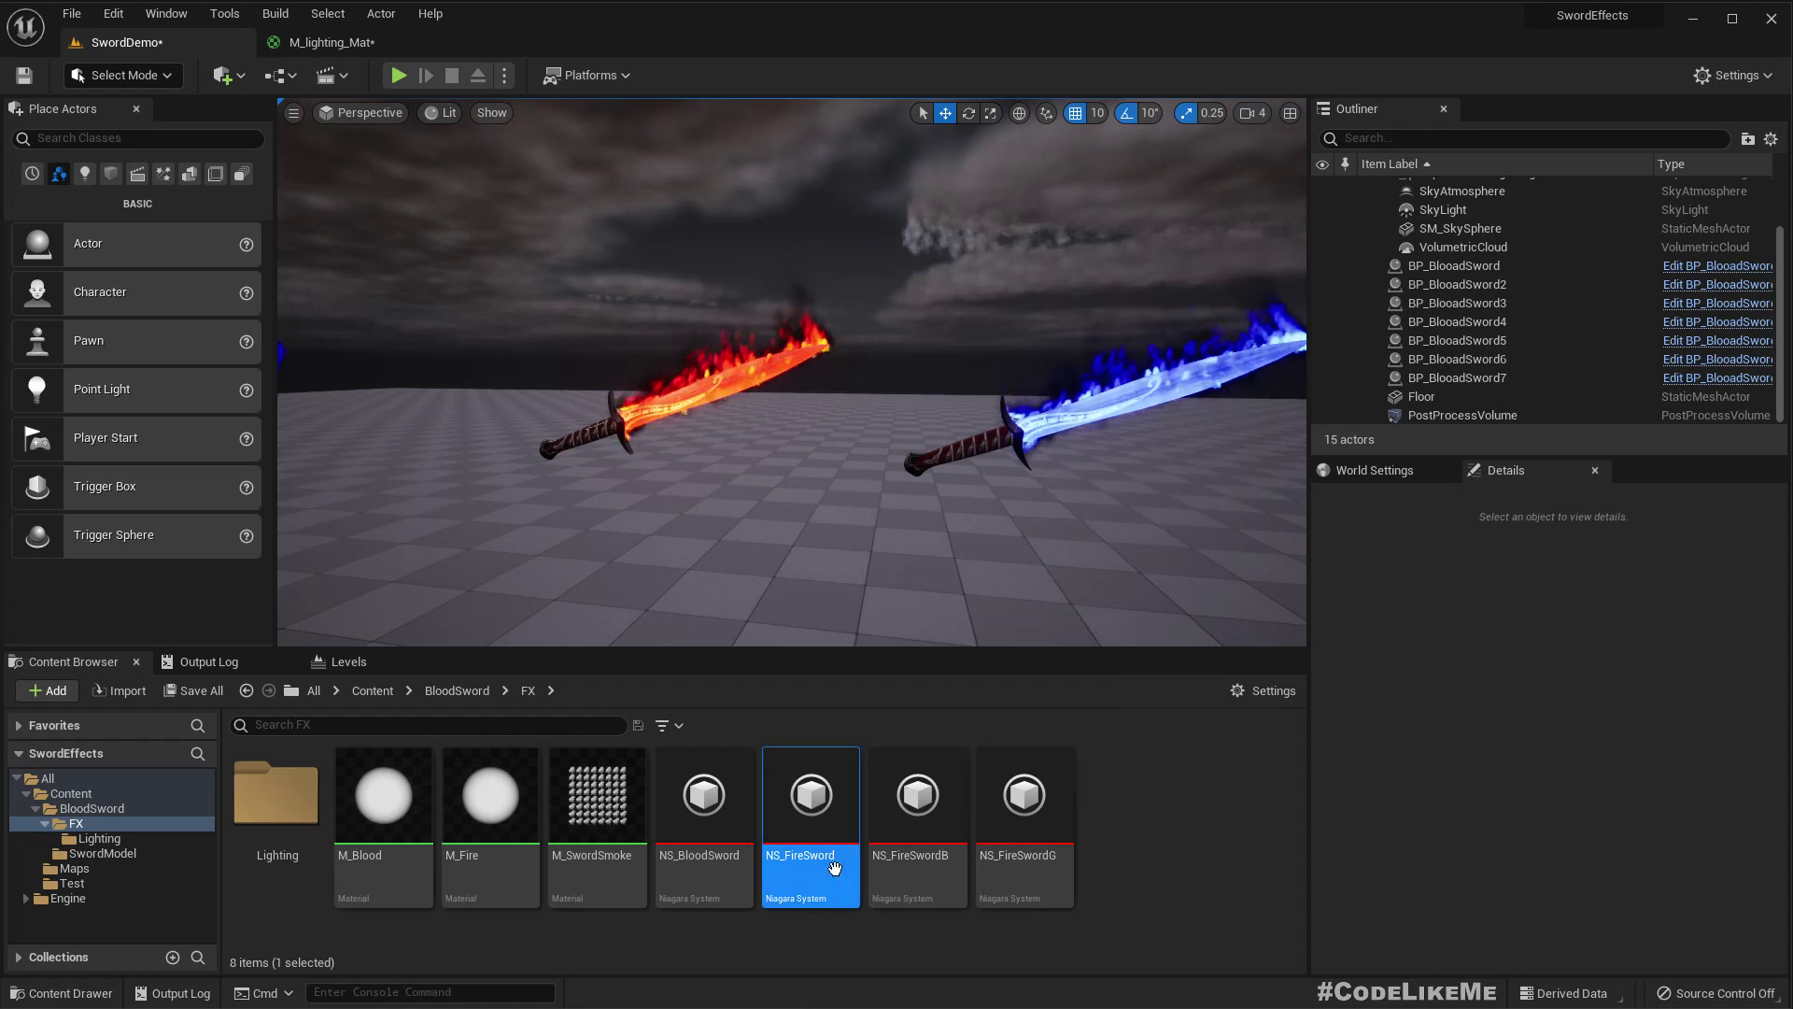
# - Copy the NS_BloodSword Niagara system into the Lighting folder and open that folder
pyautogui.moveTo(705, 855); pyautogui.dragTo(266, 781)
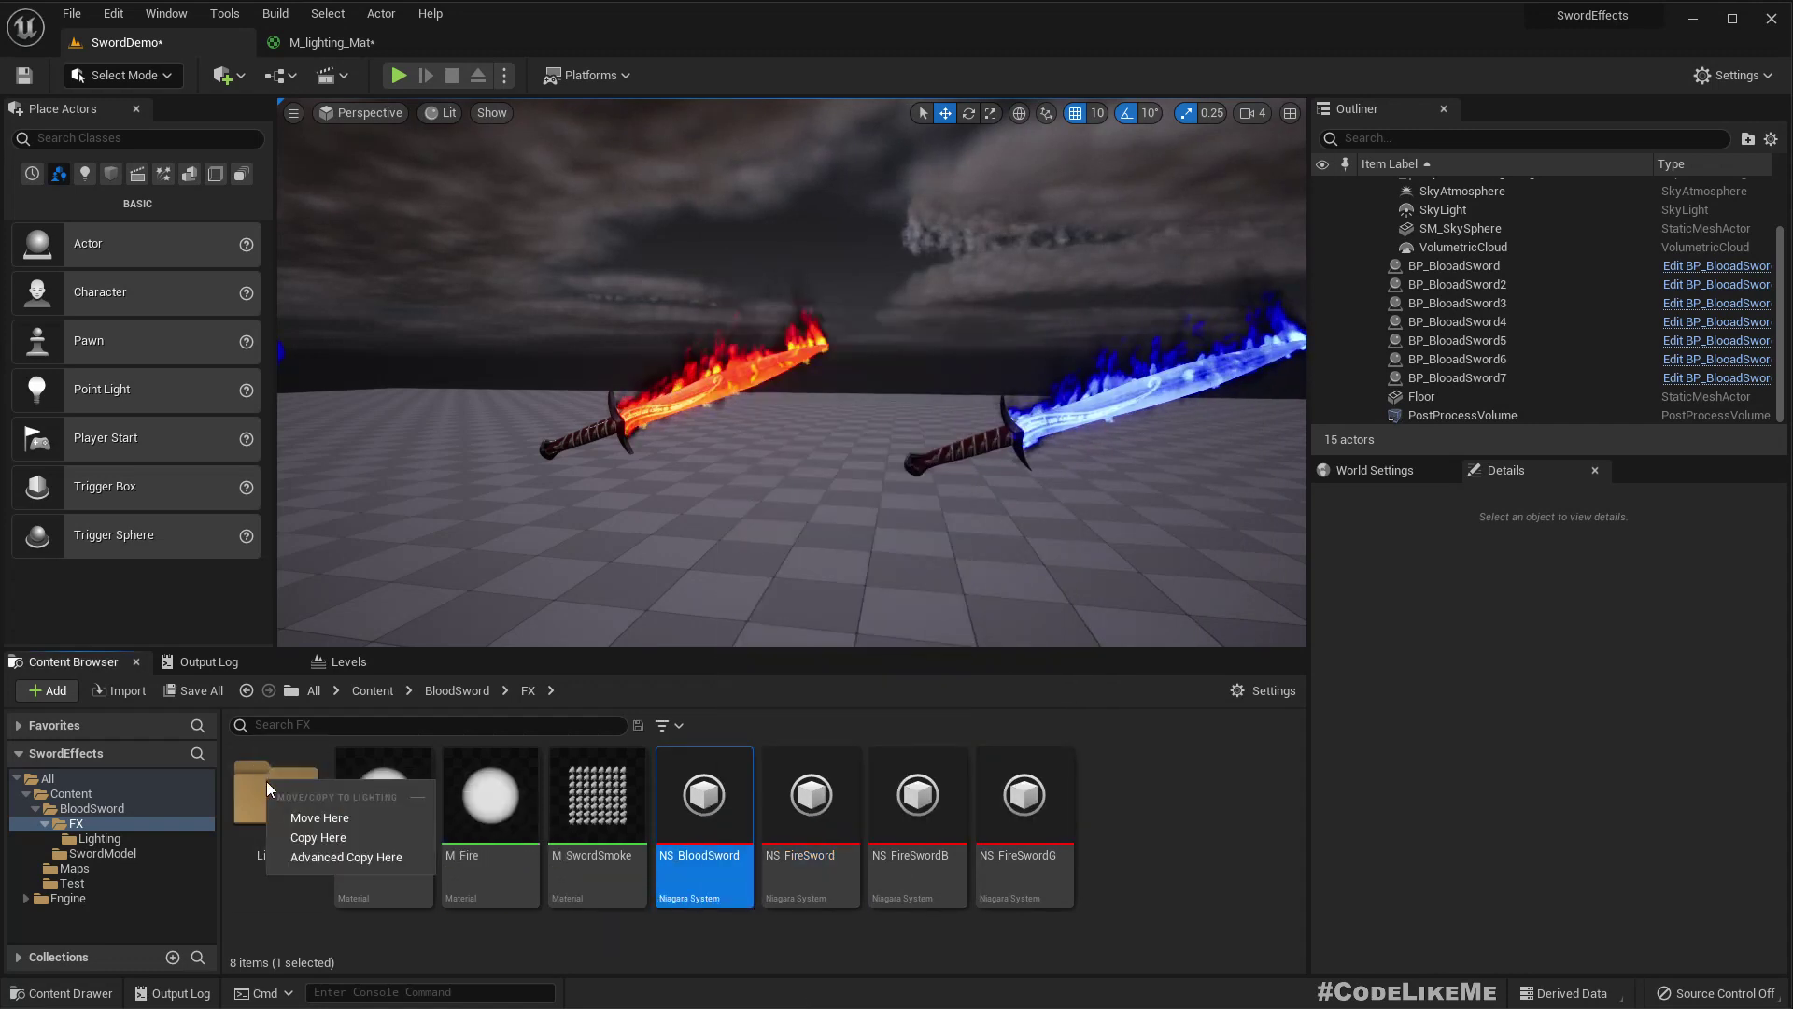
pyautogui.click(312, 832)
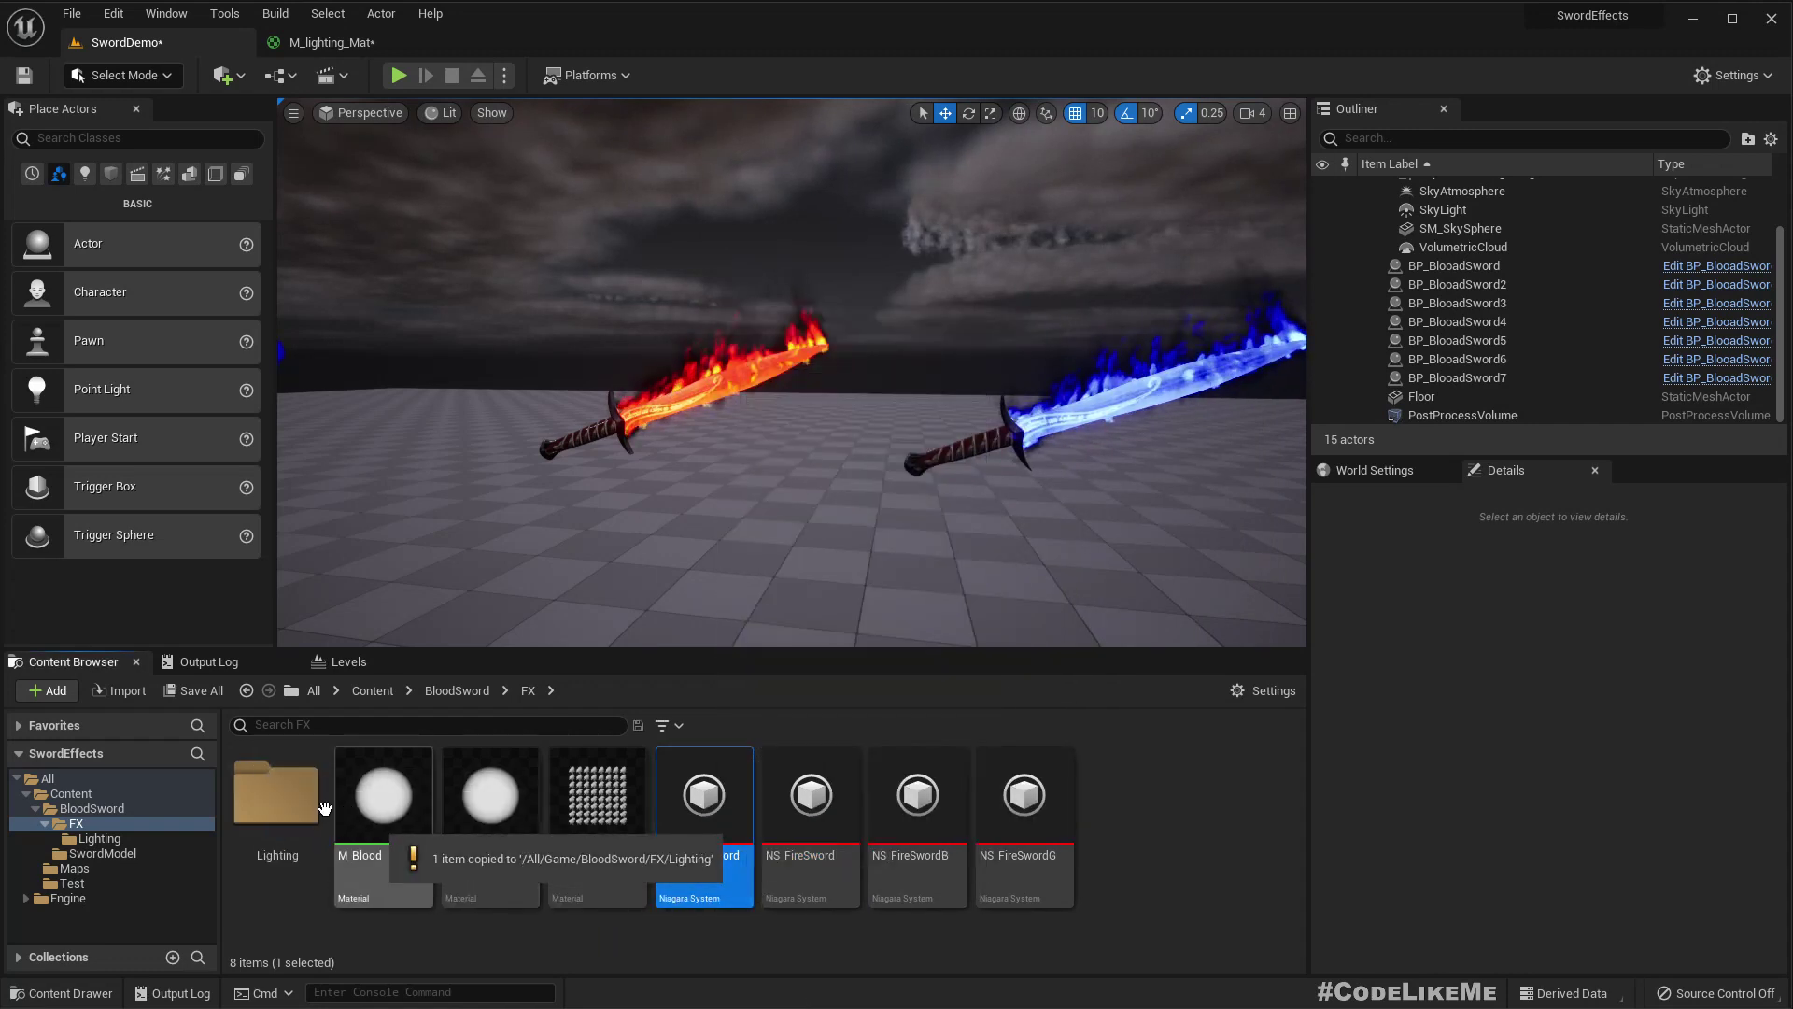
pyautogui.doubleClick(277, 794)
# - Rename the copied NS_BloodSword system as NS_ElectricSword
pyautogui.click(504, 801)
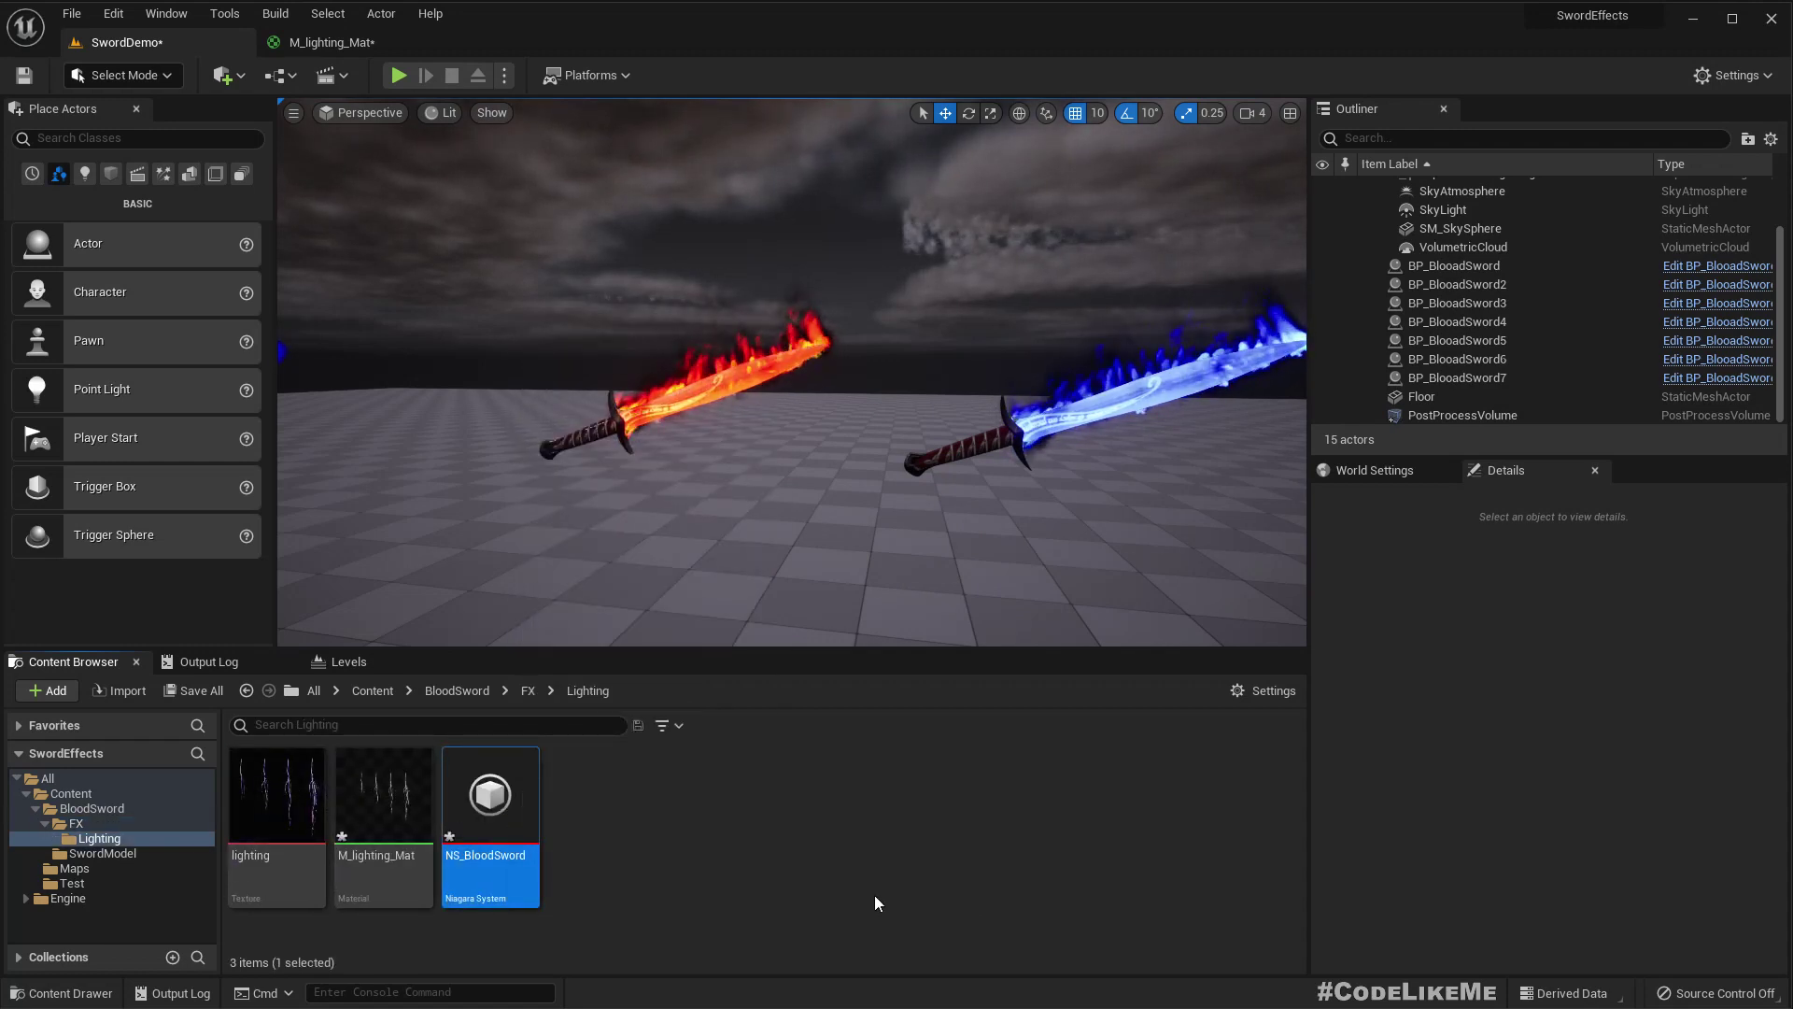
pyautogui.press('F2')
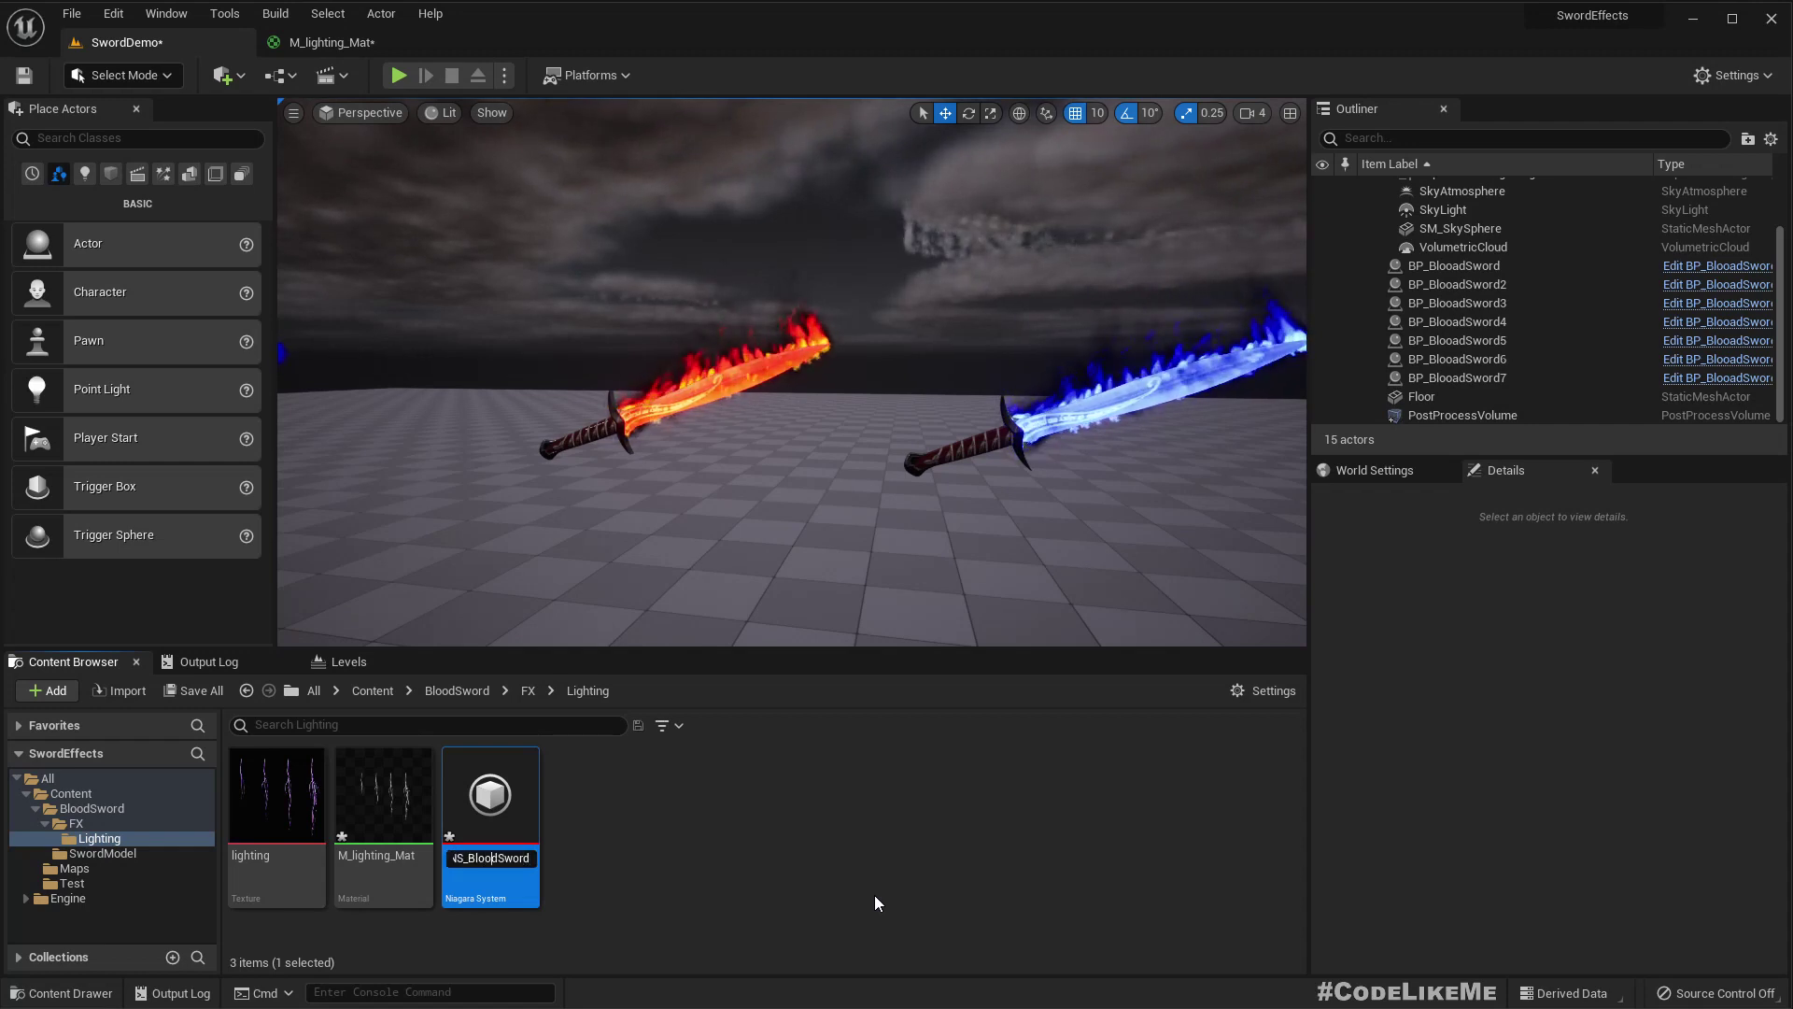
pyautogui.hotkey('shift', 'Left')
pyautogui.hotkey('shift', 'Left')
pyautogui.hotkey('shift', 'Left')
pyautogui.write('Electr')
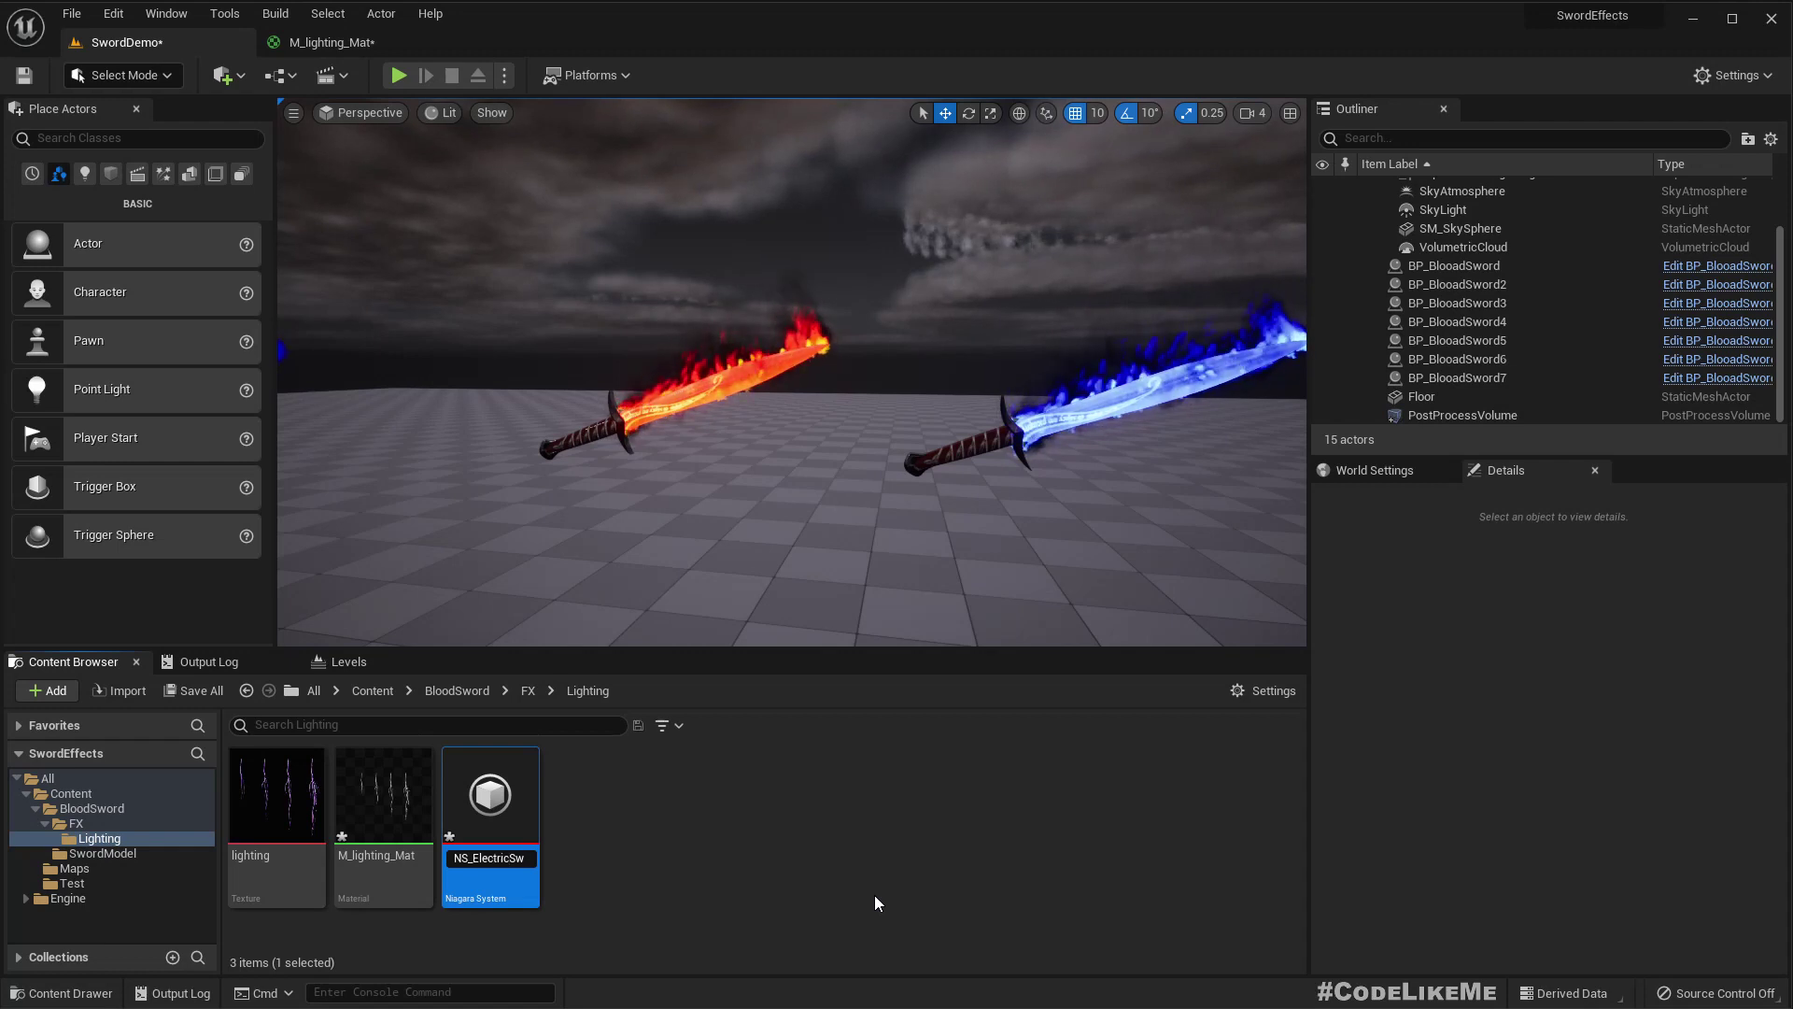
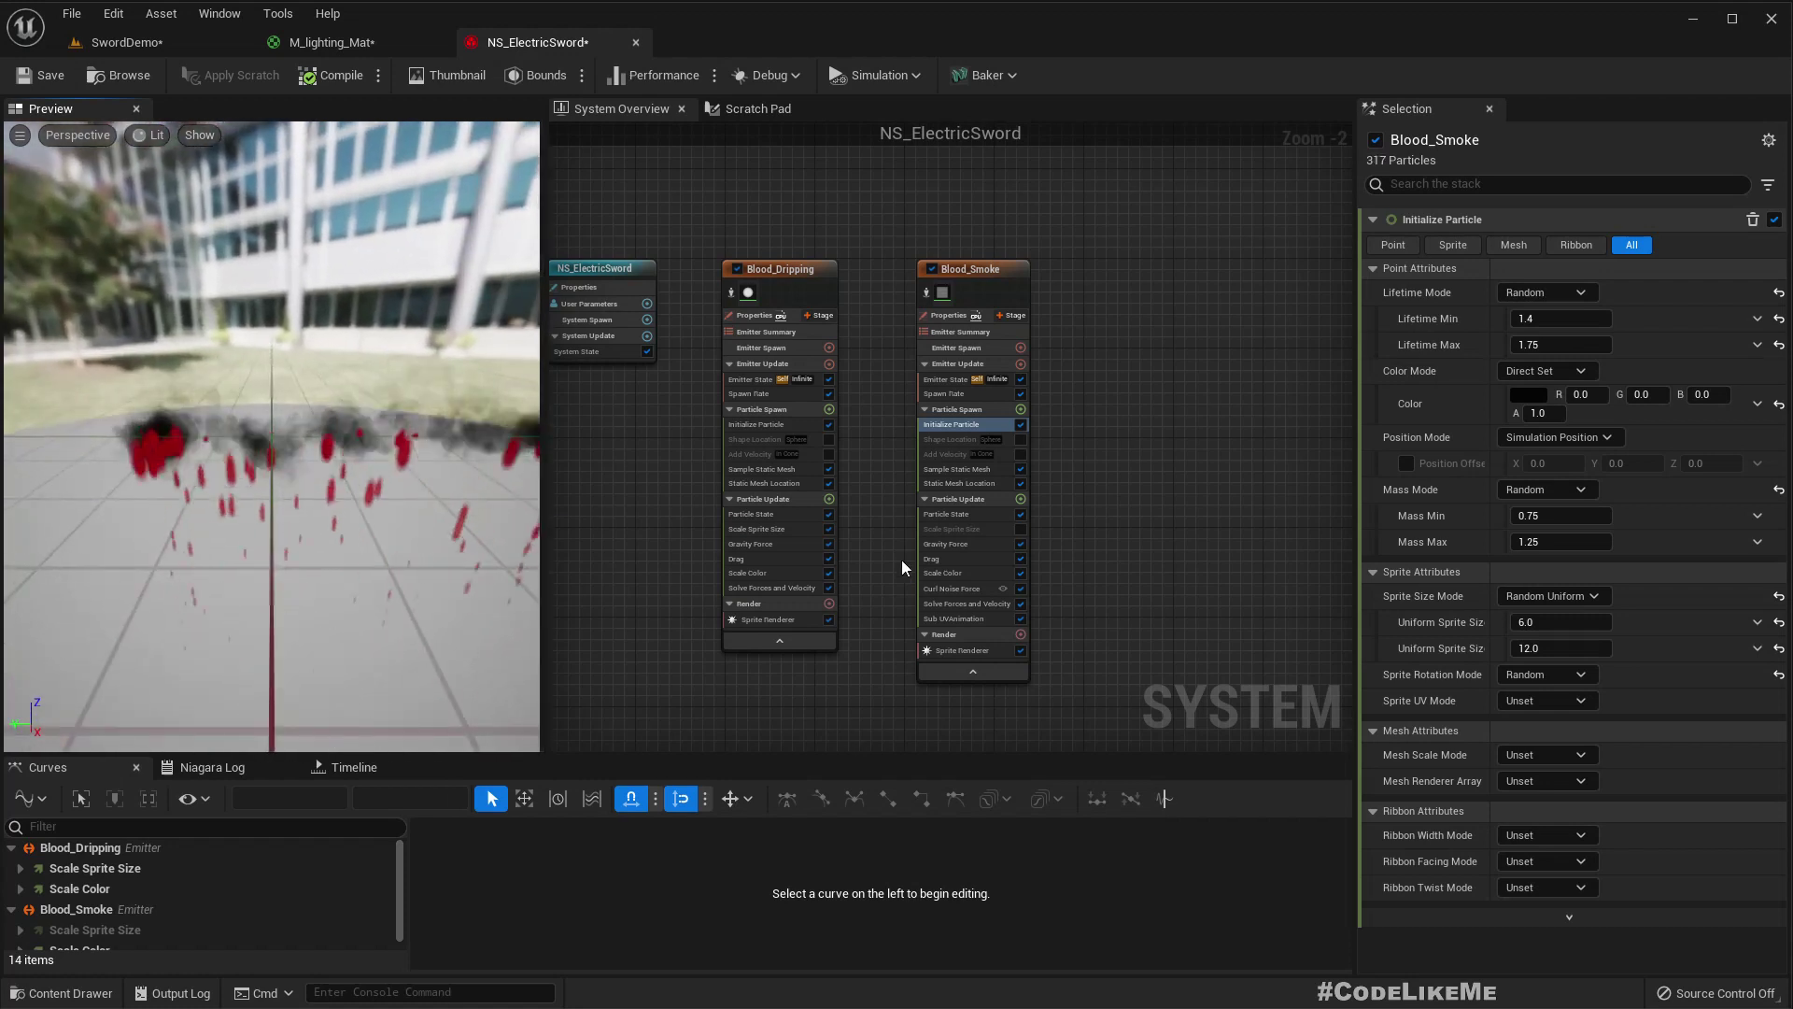
# - Assign M_lighting_Mat as the Sprite Renderer material of the Blood_Dripping emitter in NS_ElectricSword
pyautogui.scroll(-3, 394, 506)
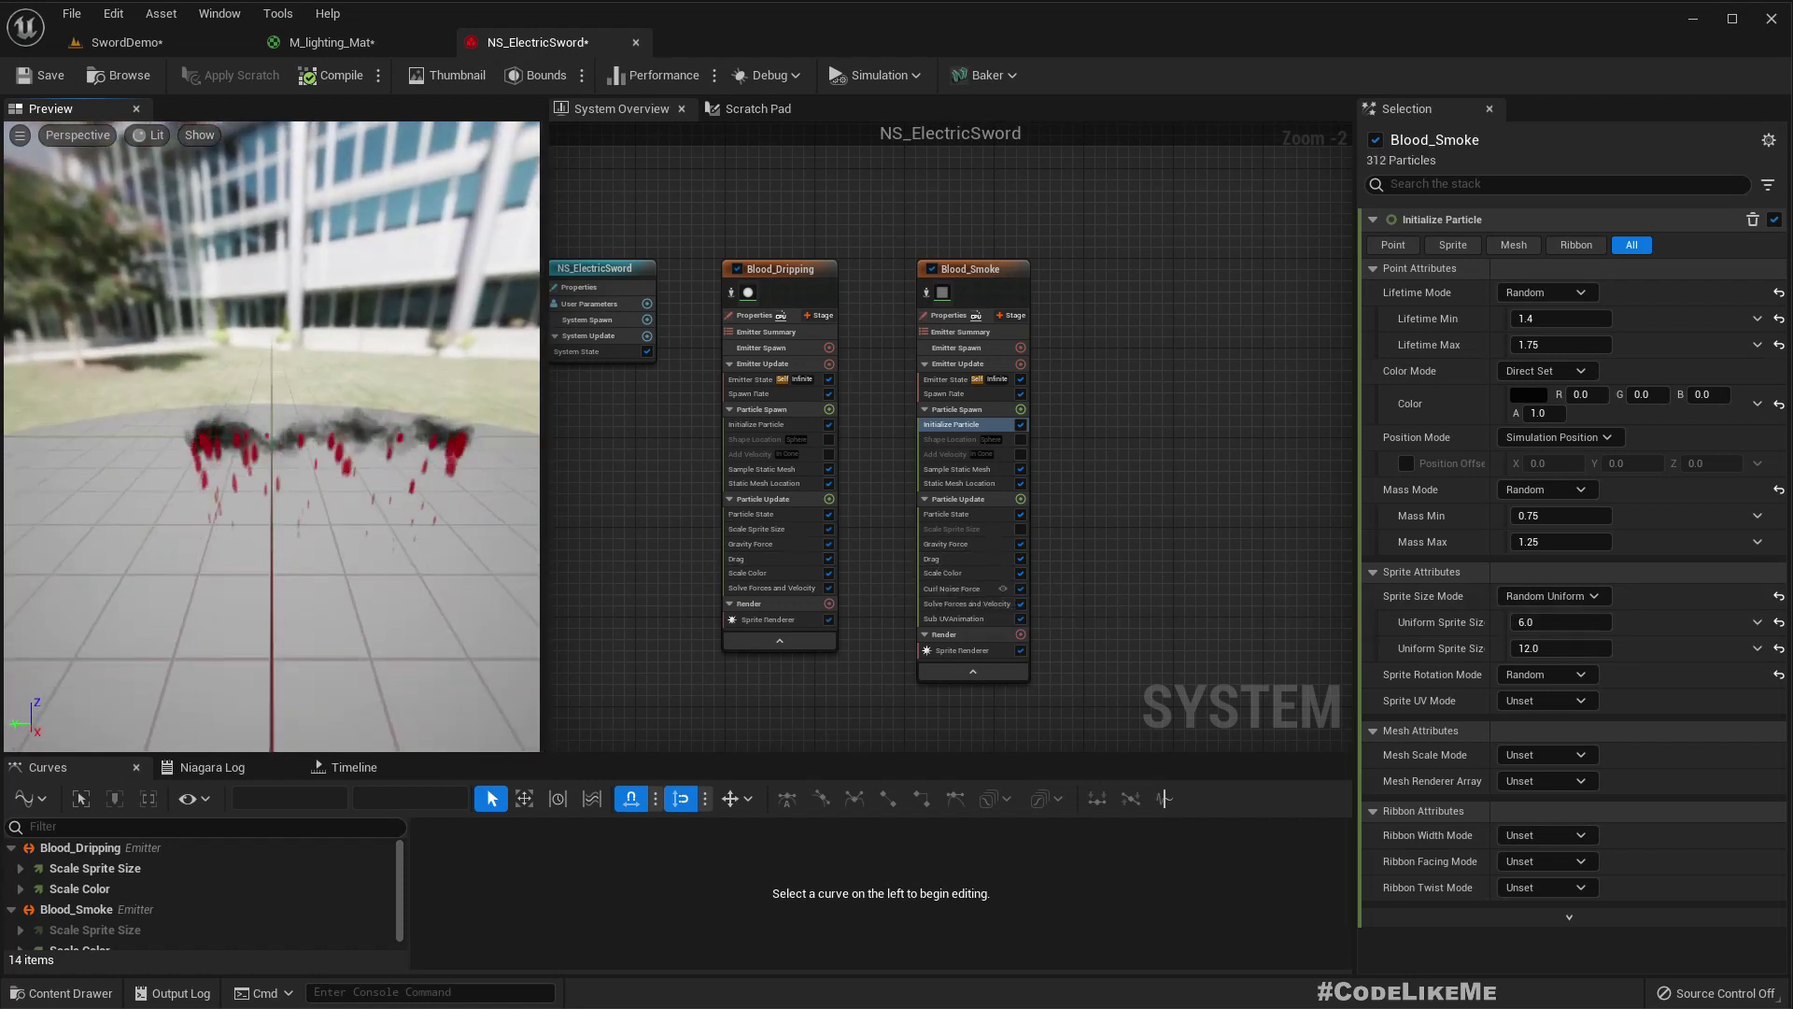
pyautogui.moveTo(395, 506); pyautogui.dragTo(434, 560, button='middle')
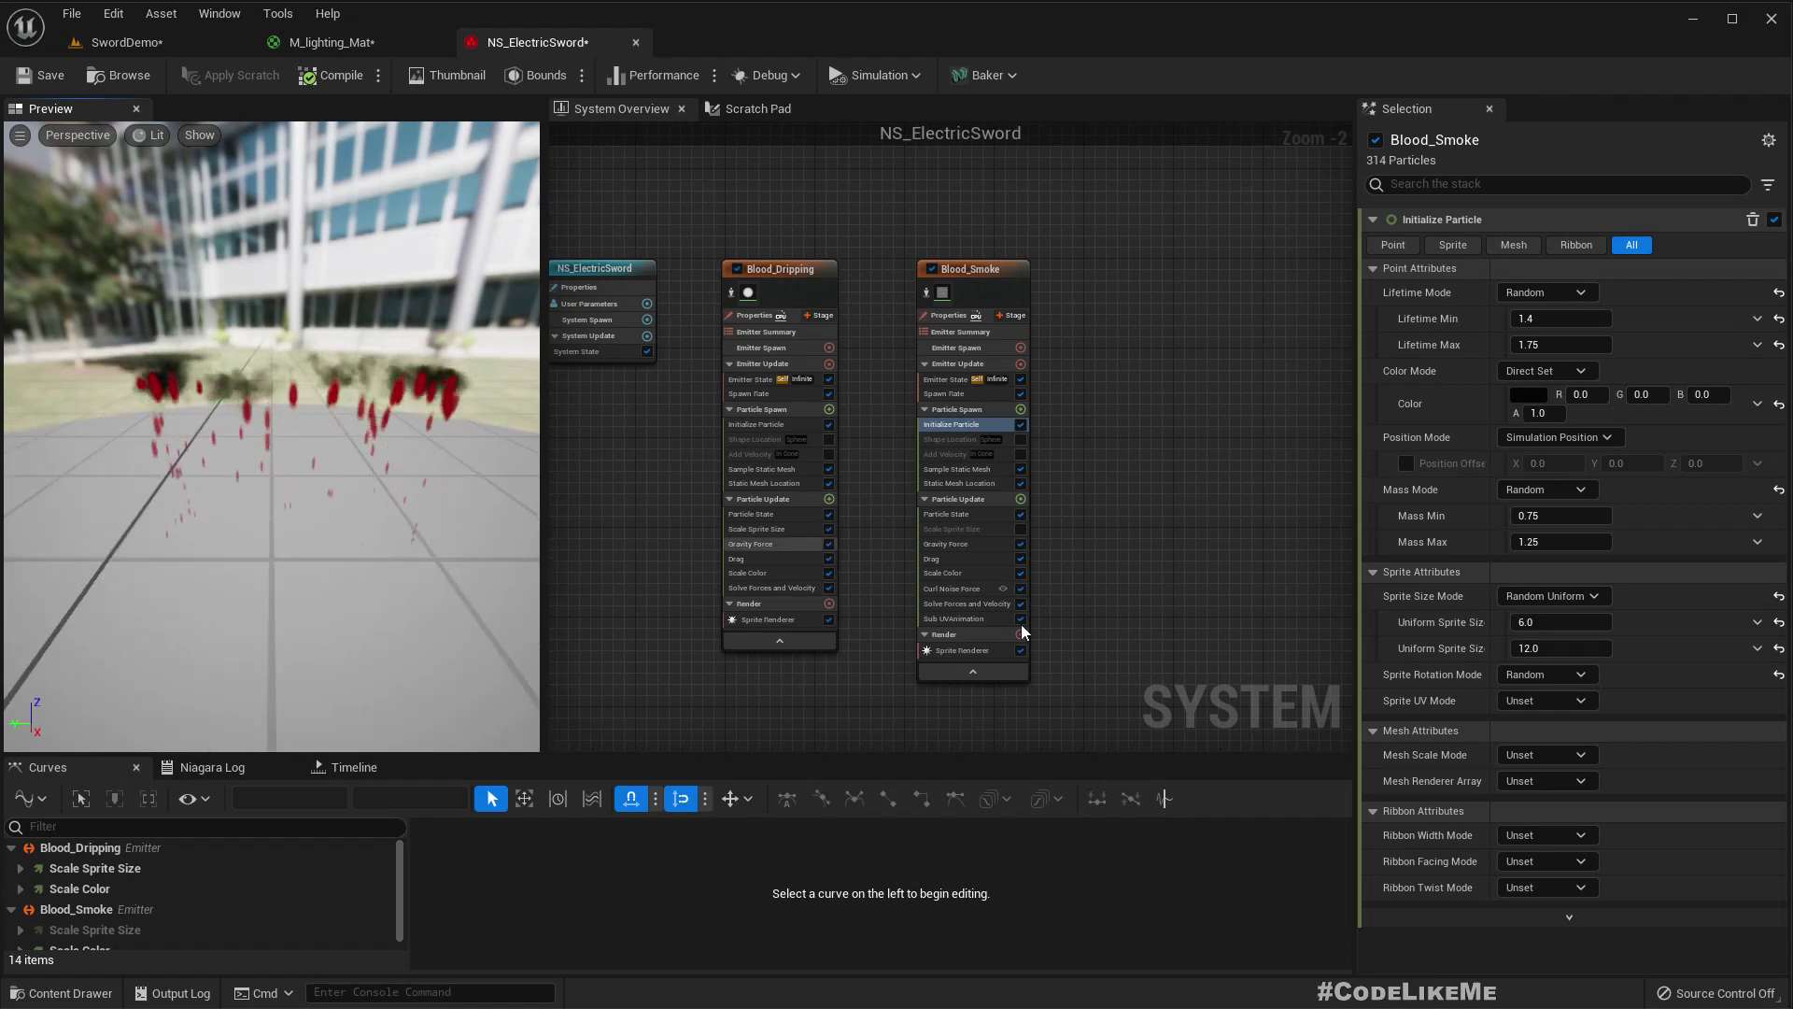
pyautogui.click(768, 620)
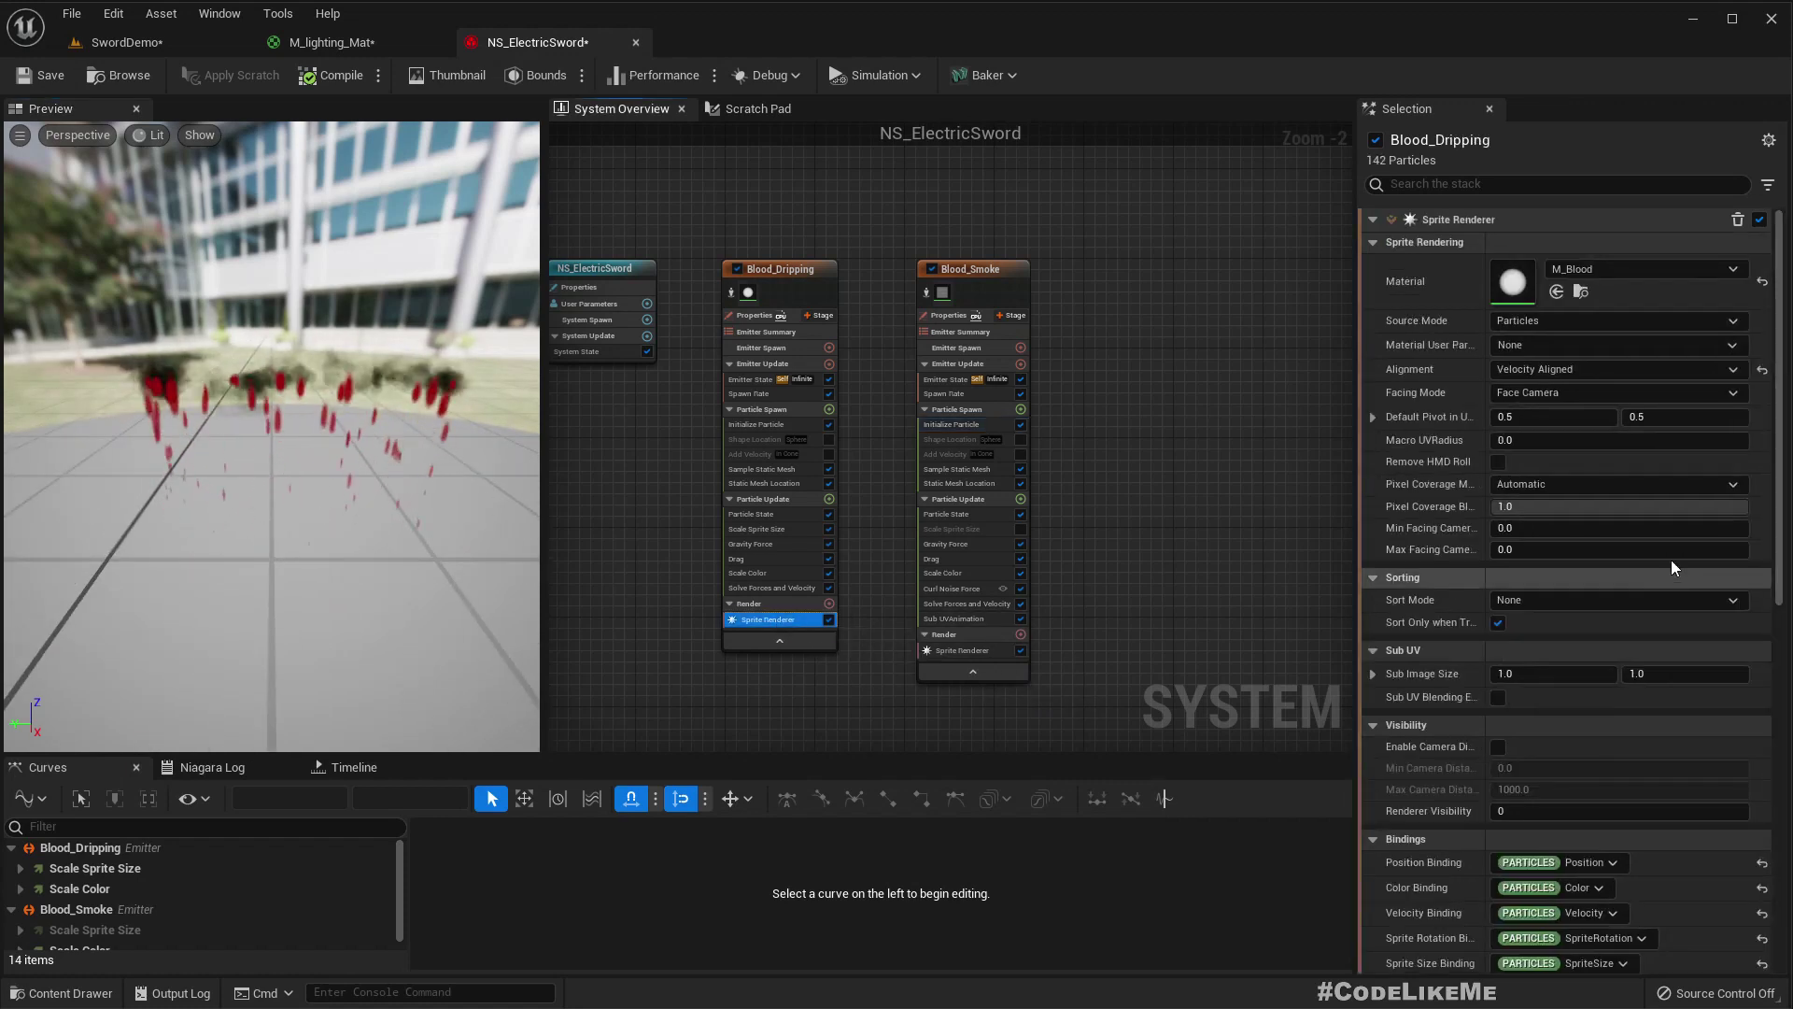
pyautogui.click(143, 40)
pyautogui.click(383, 804)
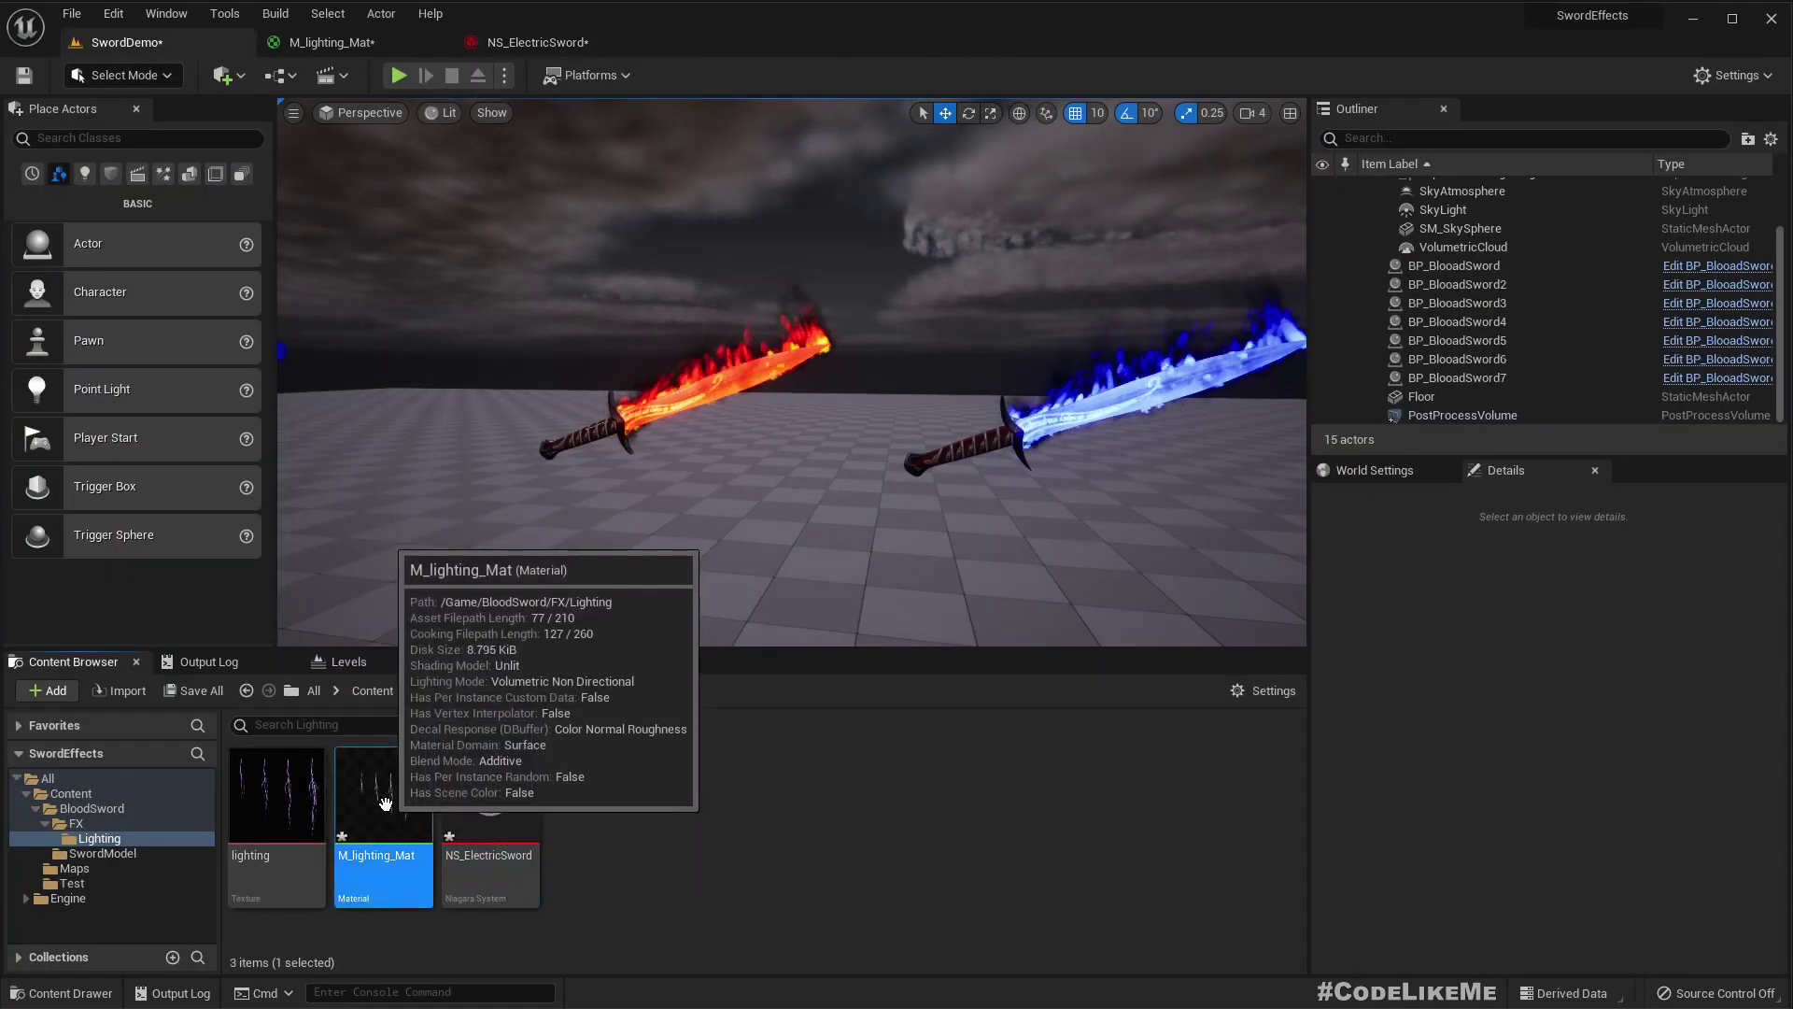
pyautogui.click(484, 48)
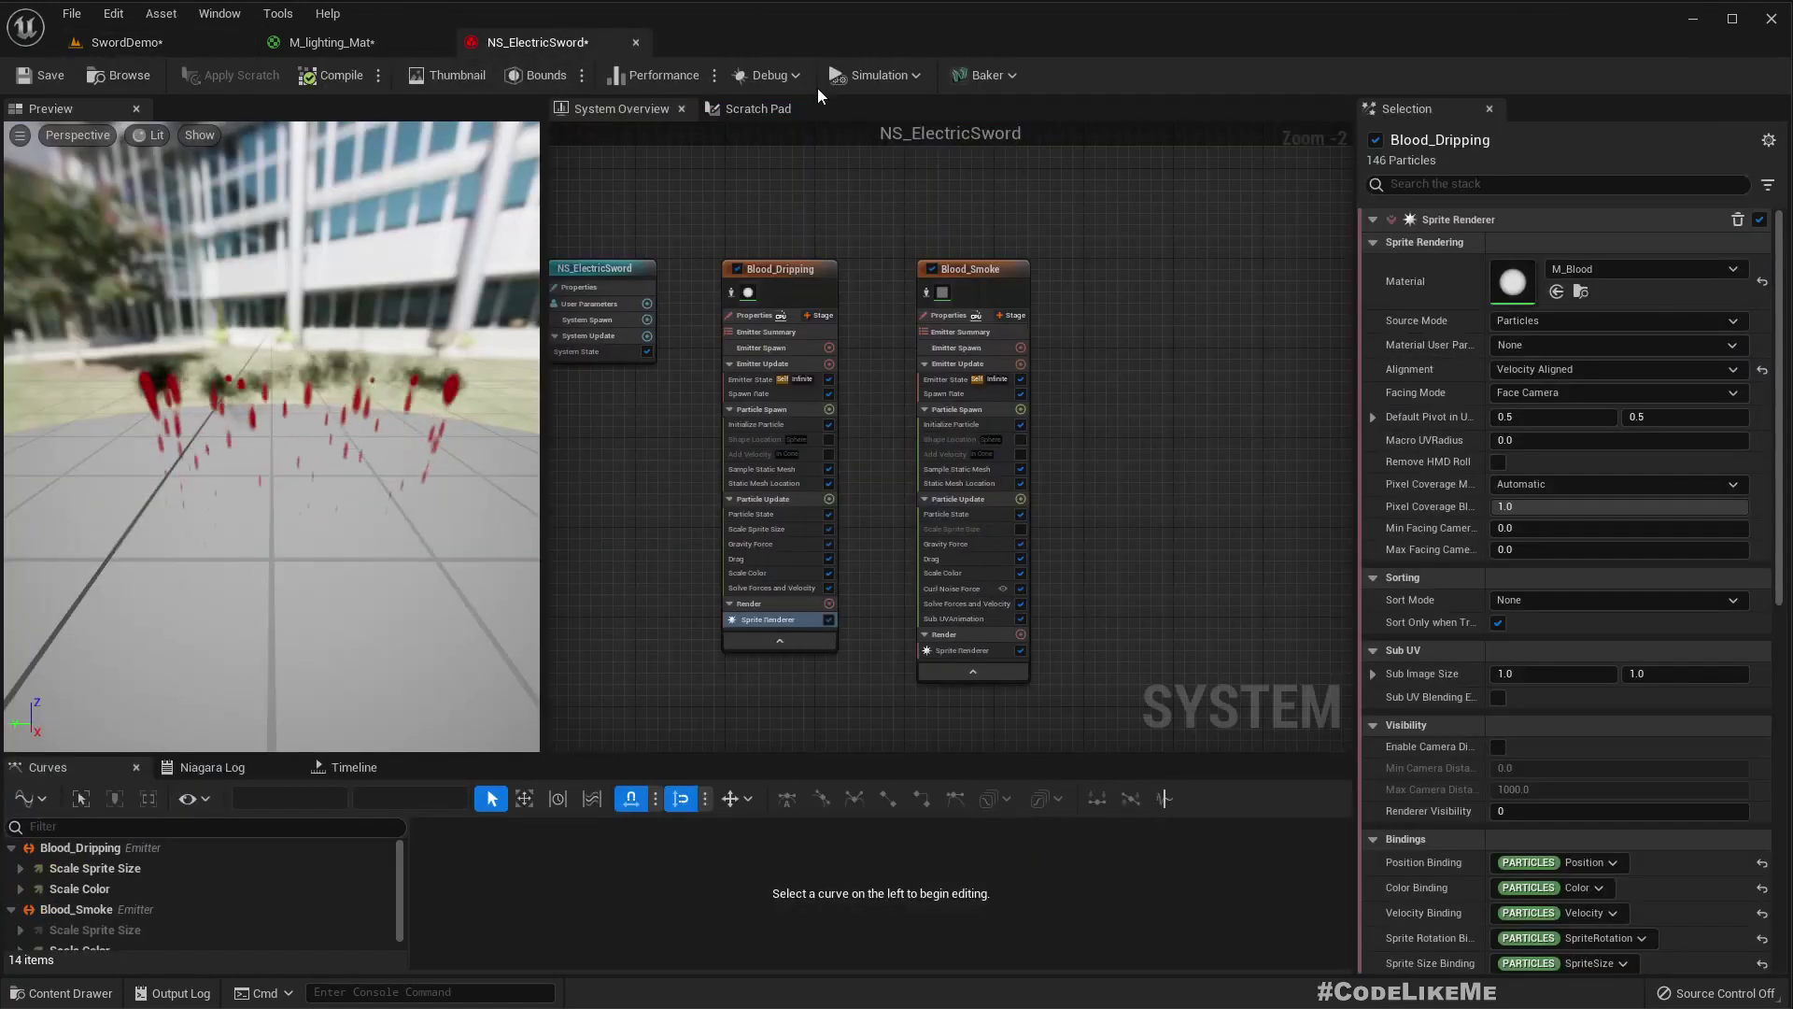
pyautogui.click(1555, 293)
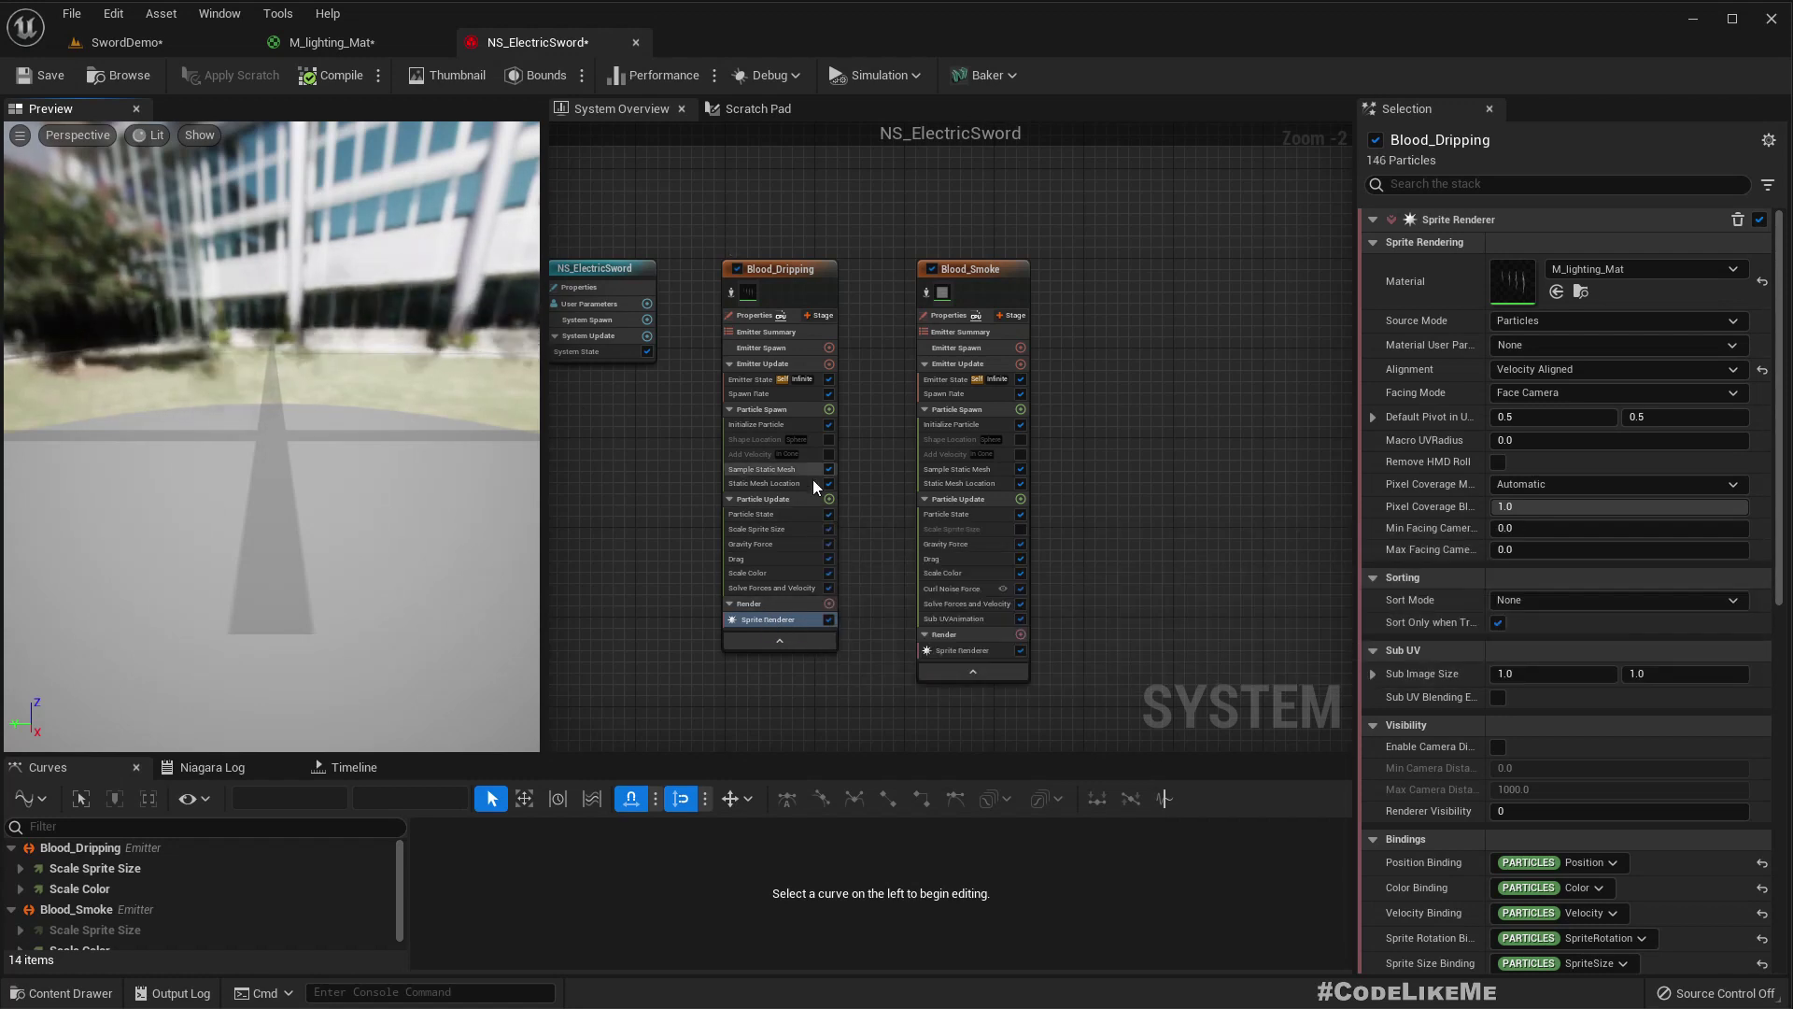
# - Rename the Blood_Dripping emitter as Lighting
pyautogui.doubleClick(790, 279)
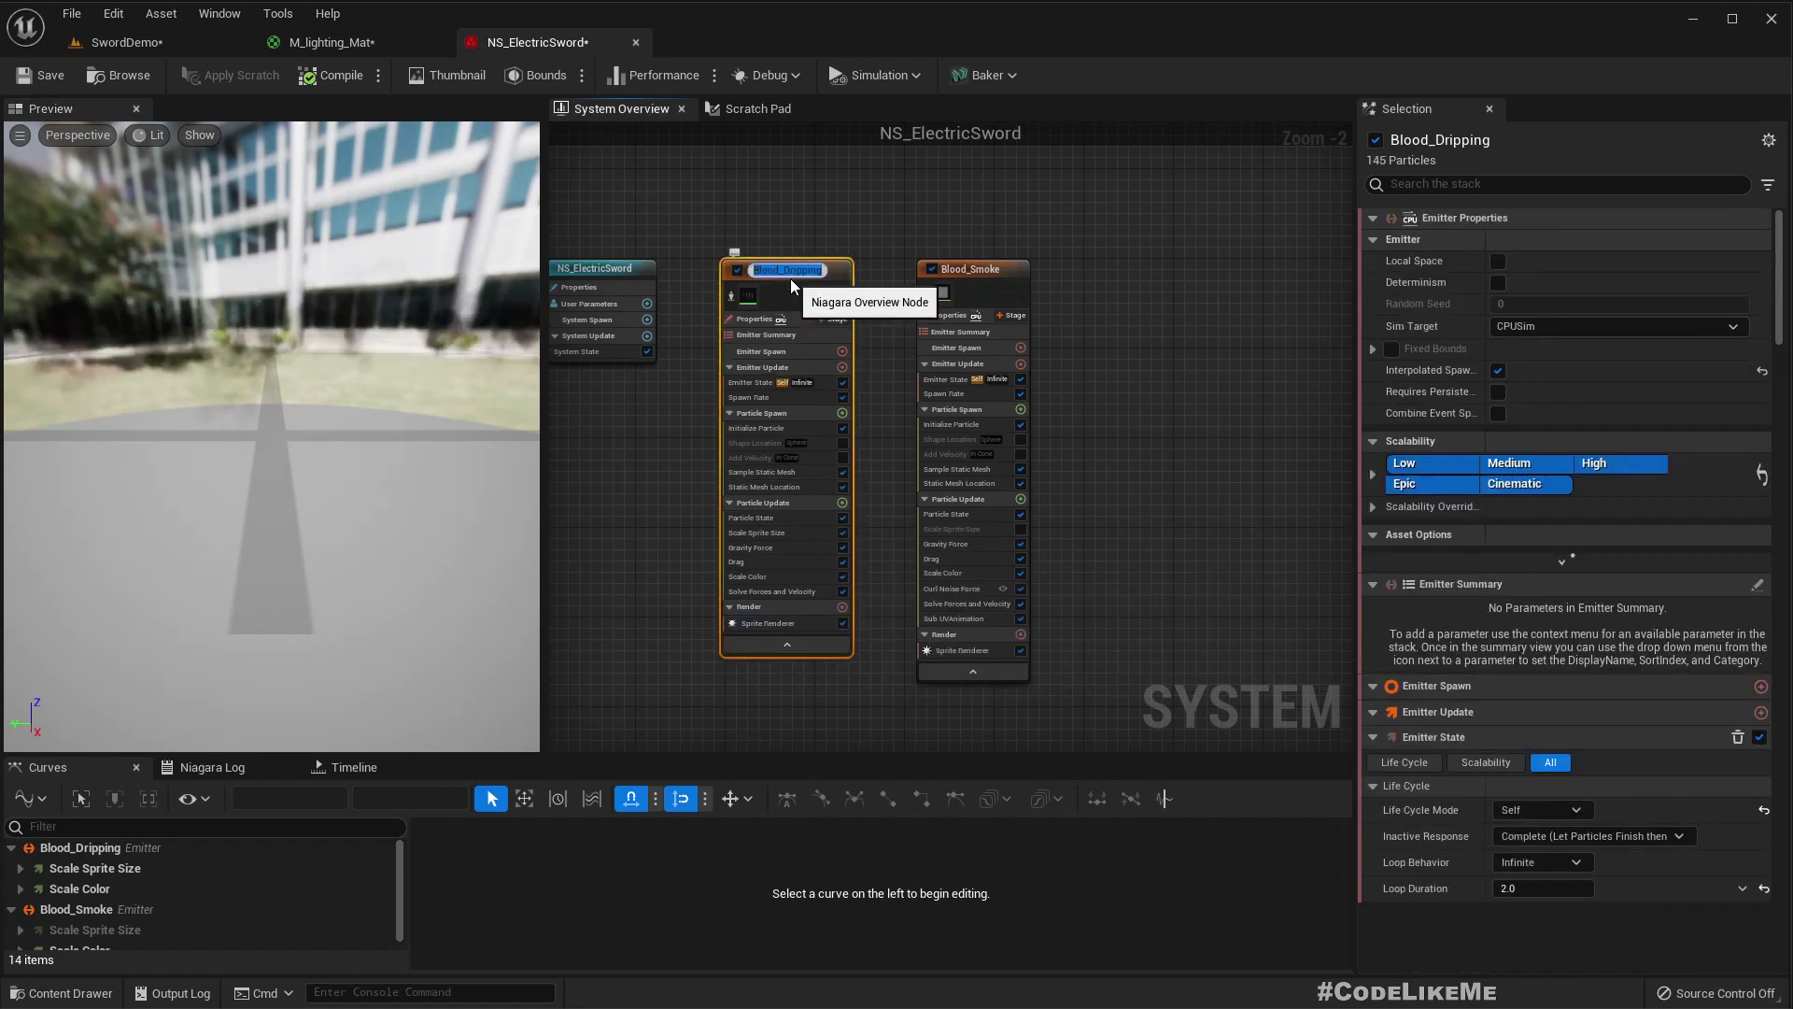
pyautogui.write('L')
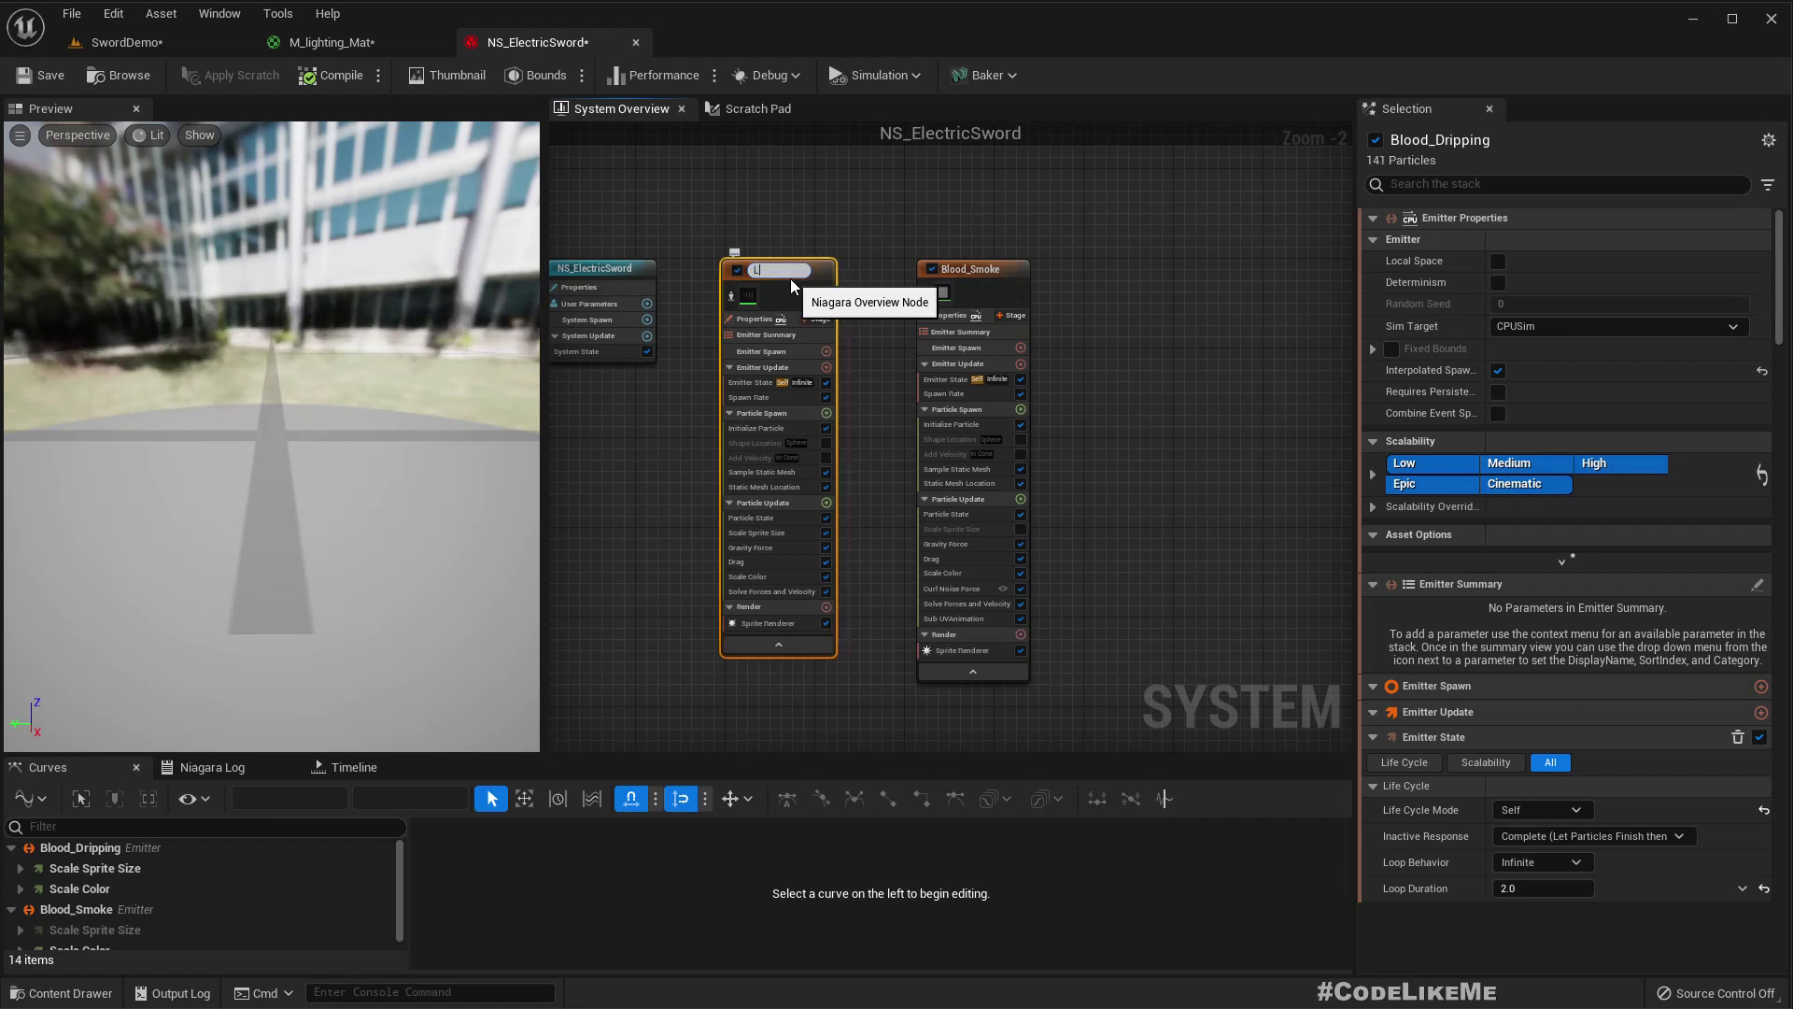
pyautogui.write('igh')
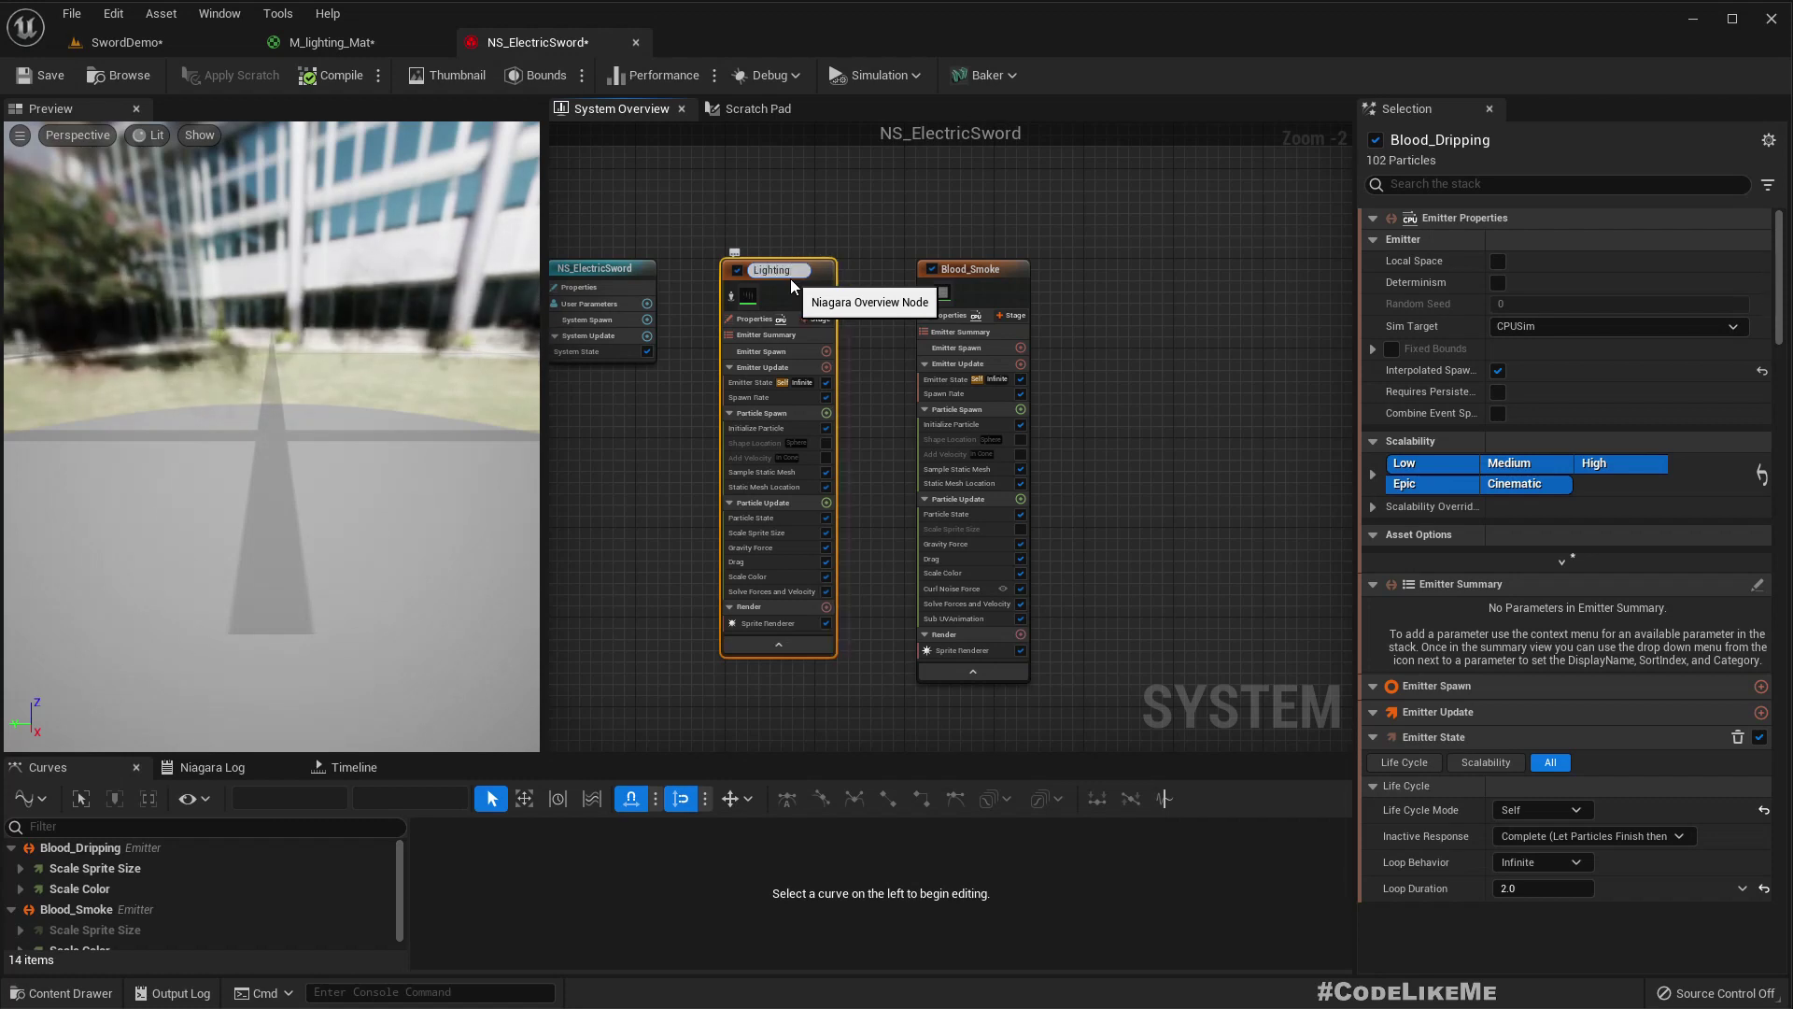
pyautogui.write('ting')
pyautogui.press('Return')
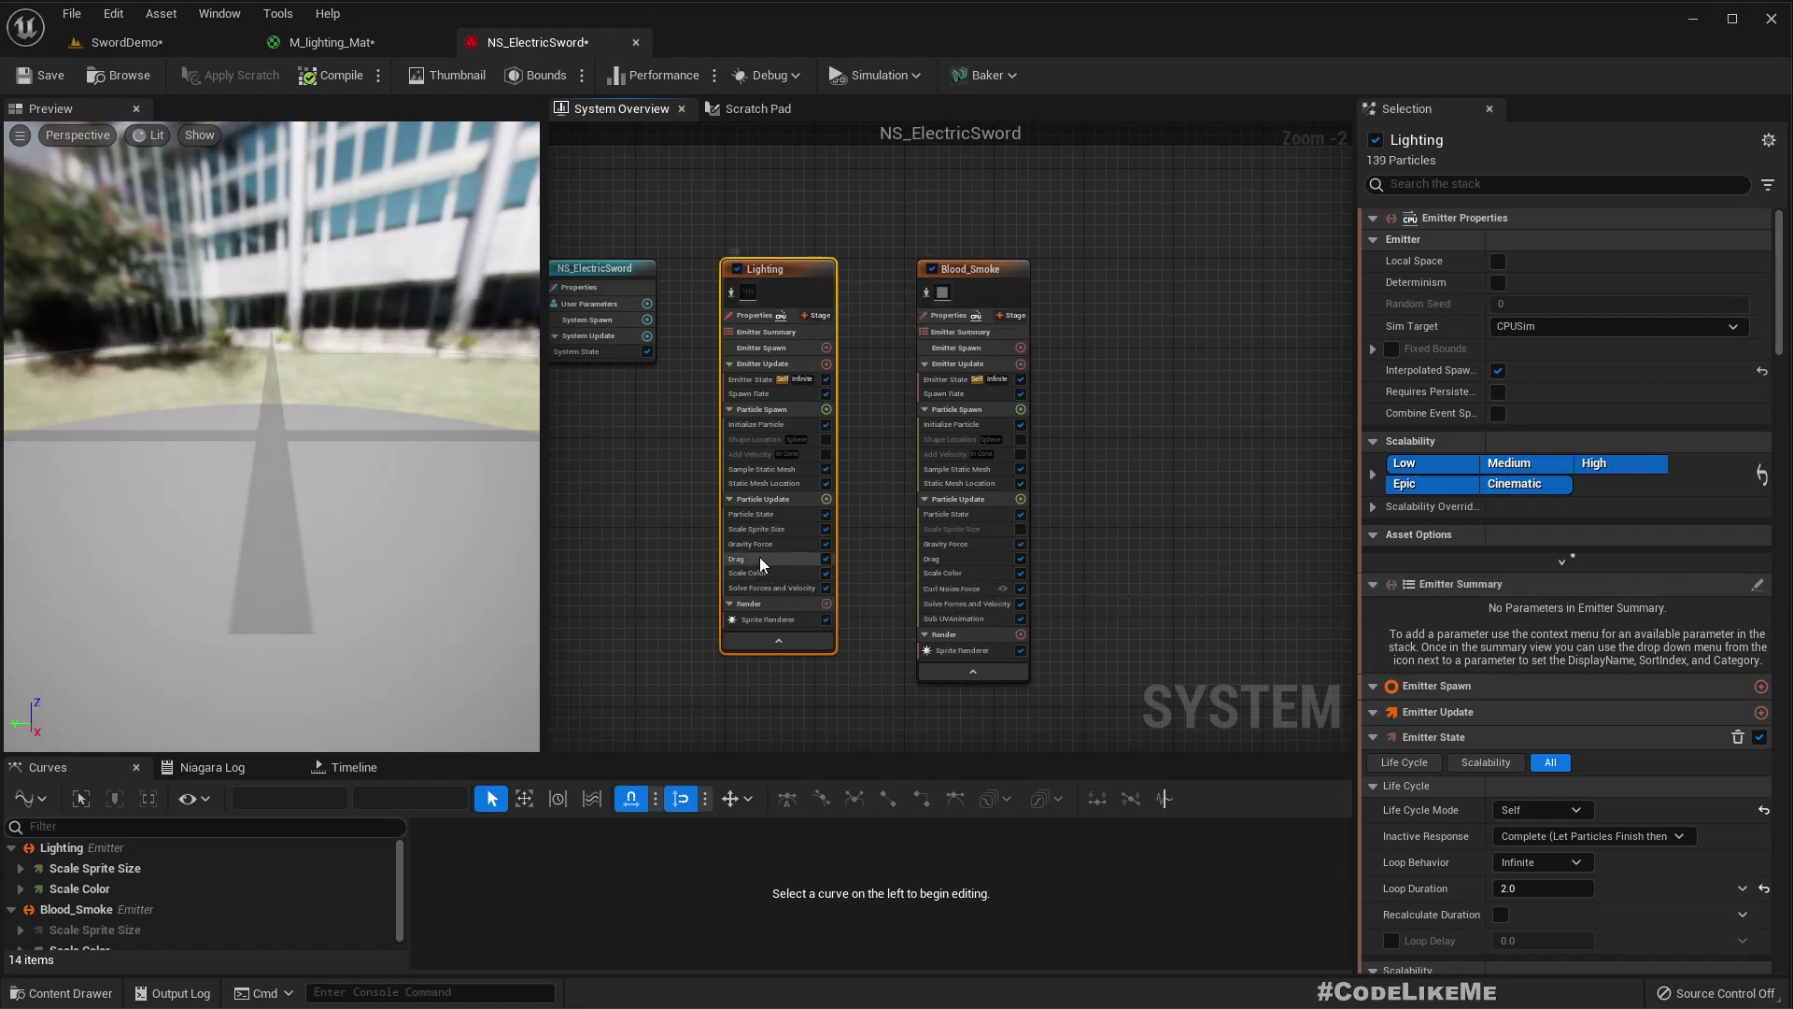
# - Check the Lighting emitter's Initialize Particle and Scale Color settings, and add a Color module to its Particle Update group
pyautogui.click(750, 423)
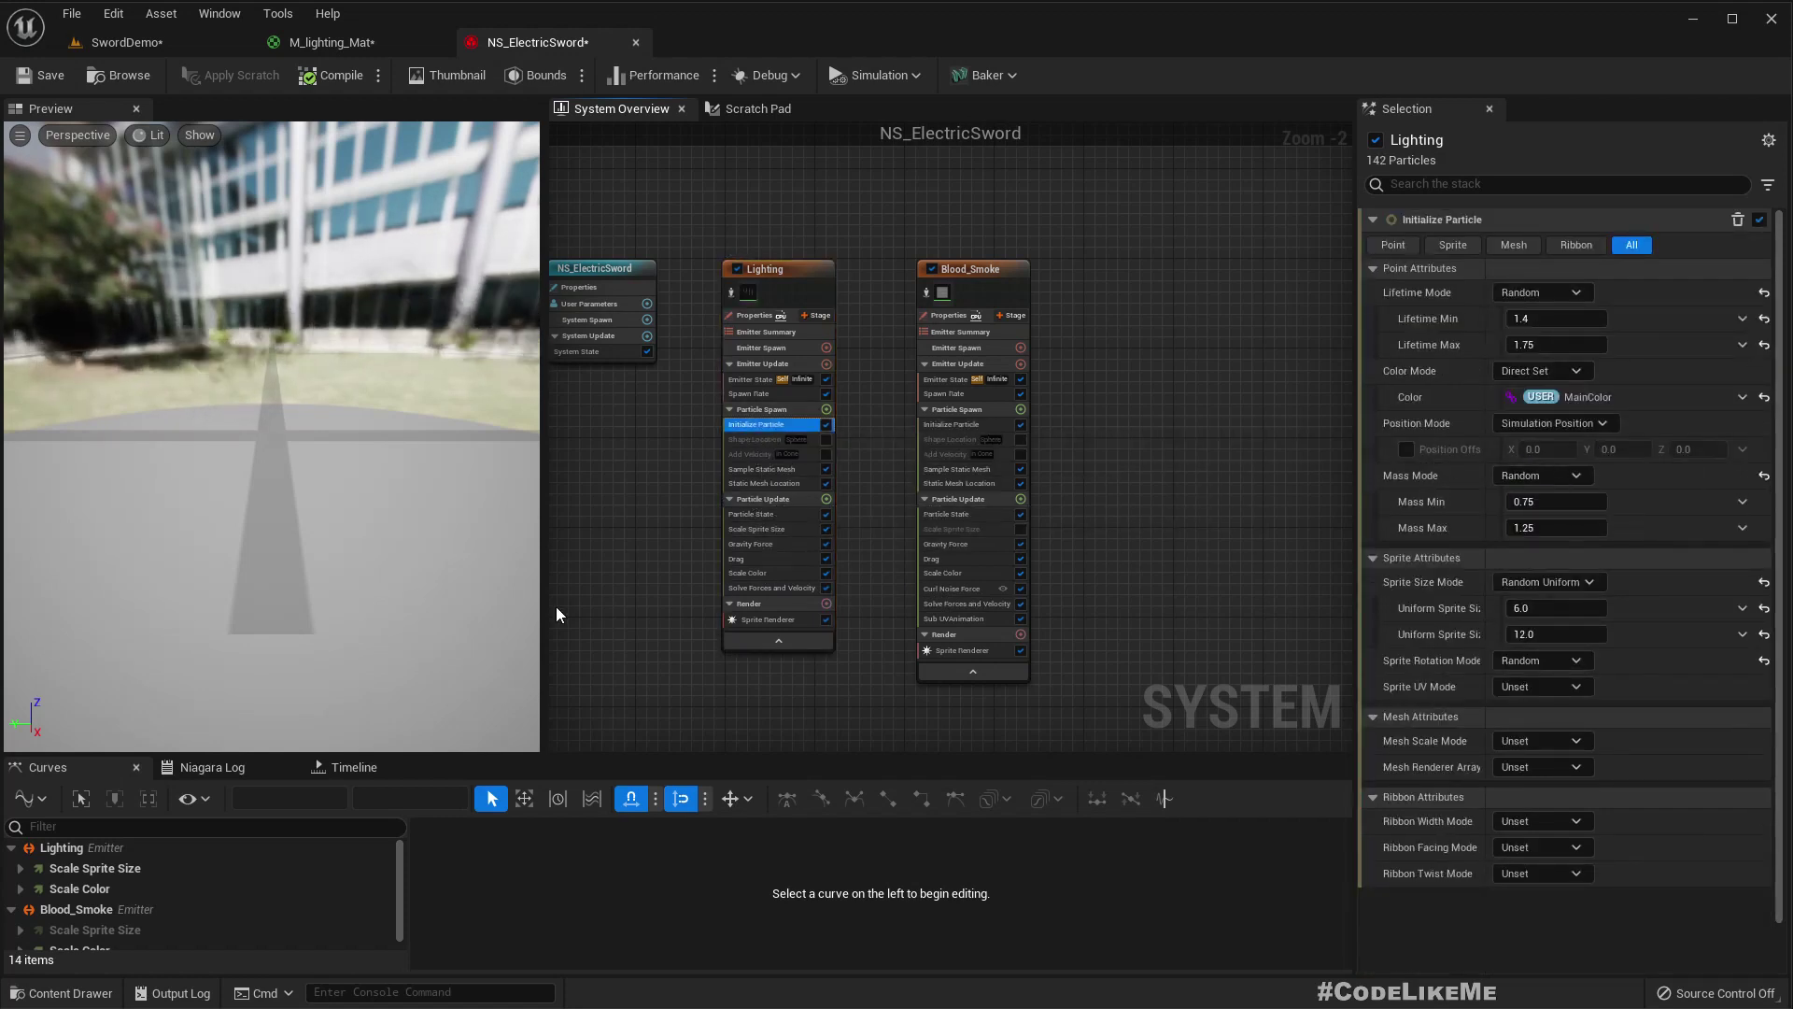
pyautogui.click(759, 574)
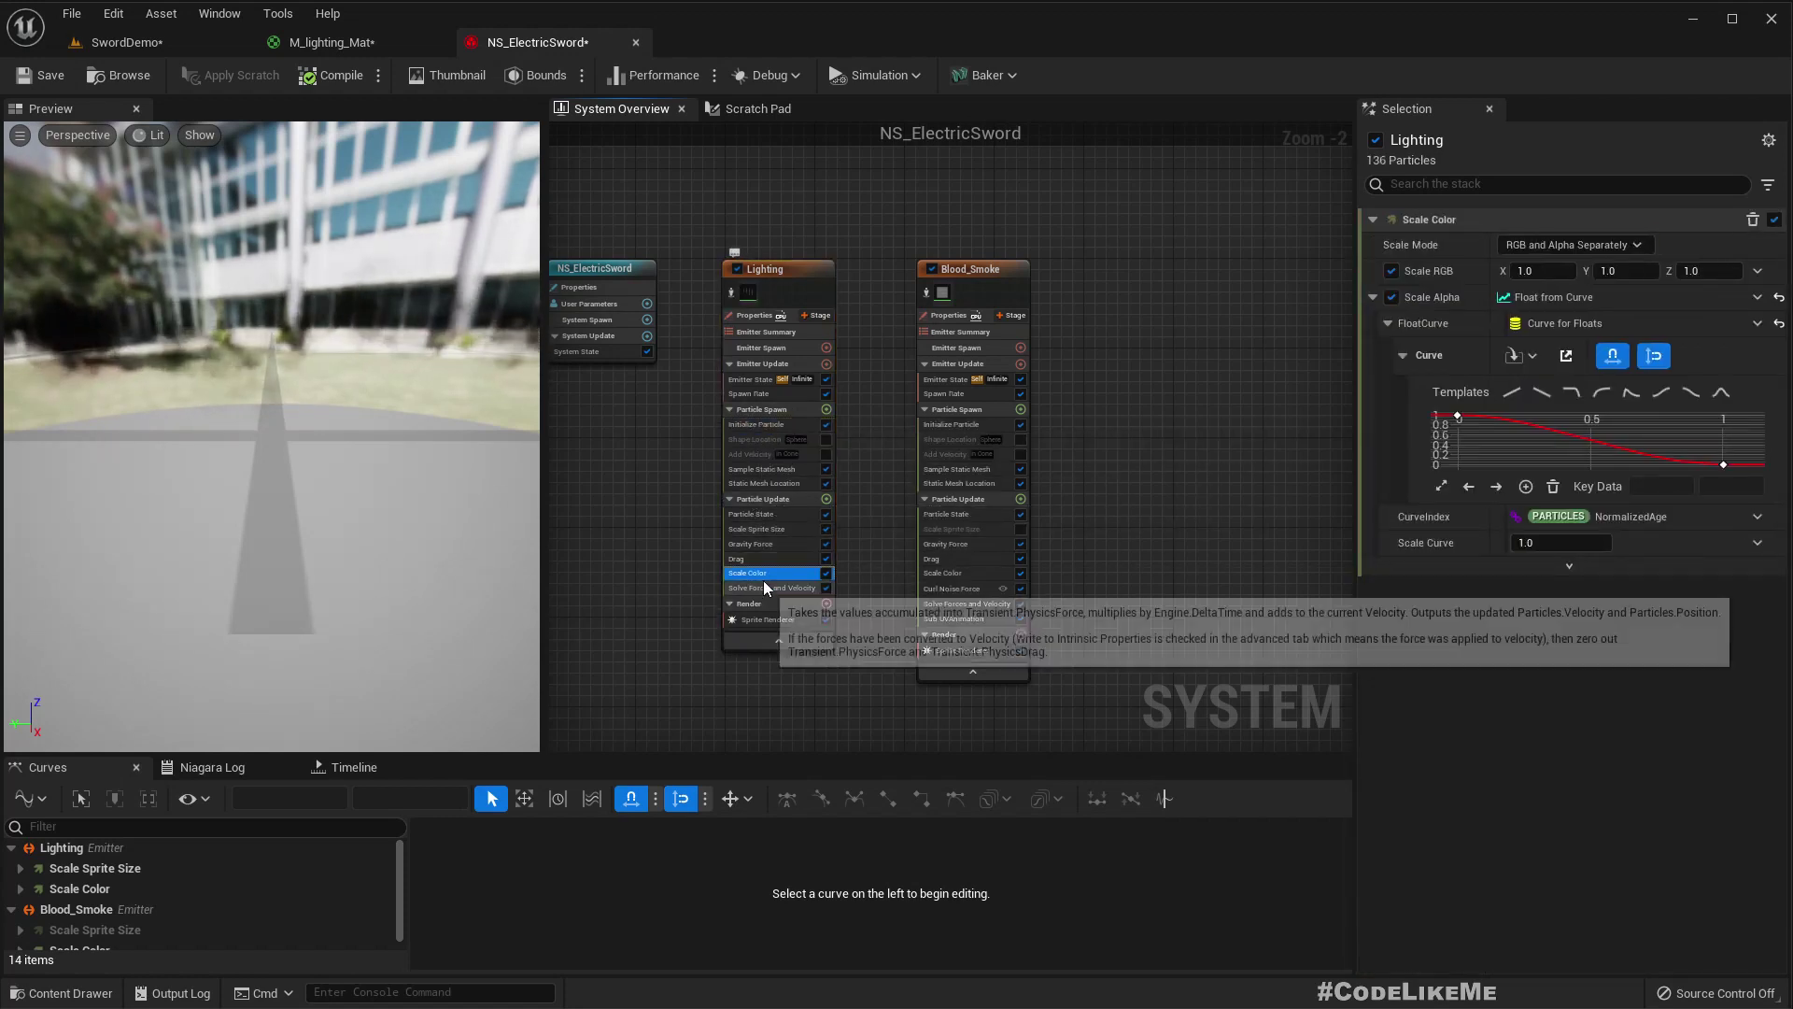
pyautogui.click(756, 425)
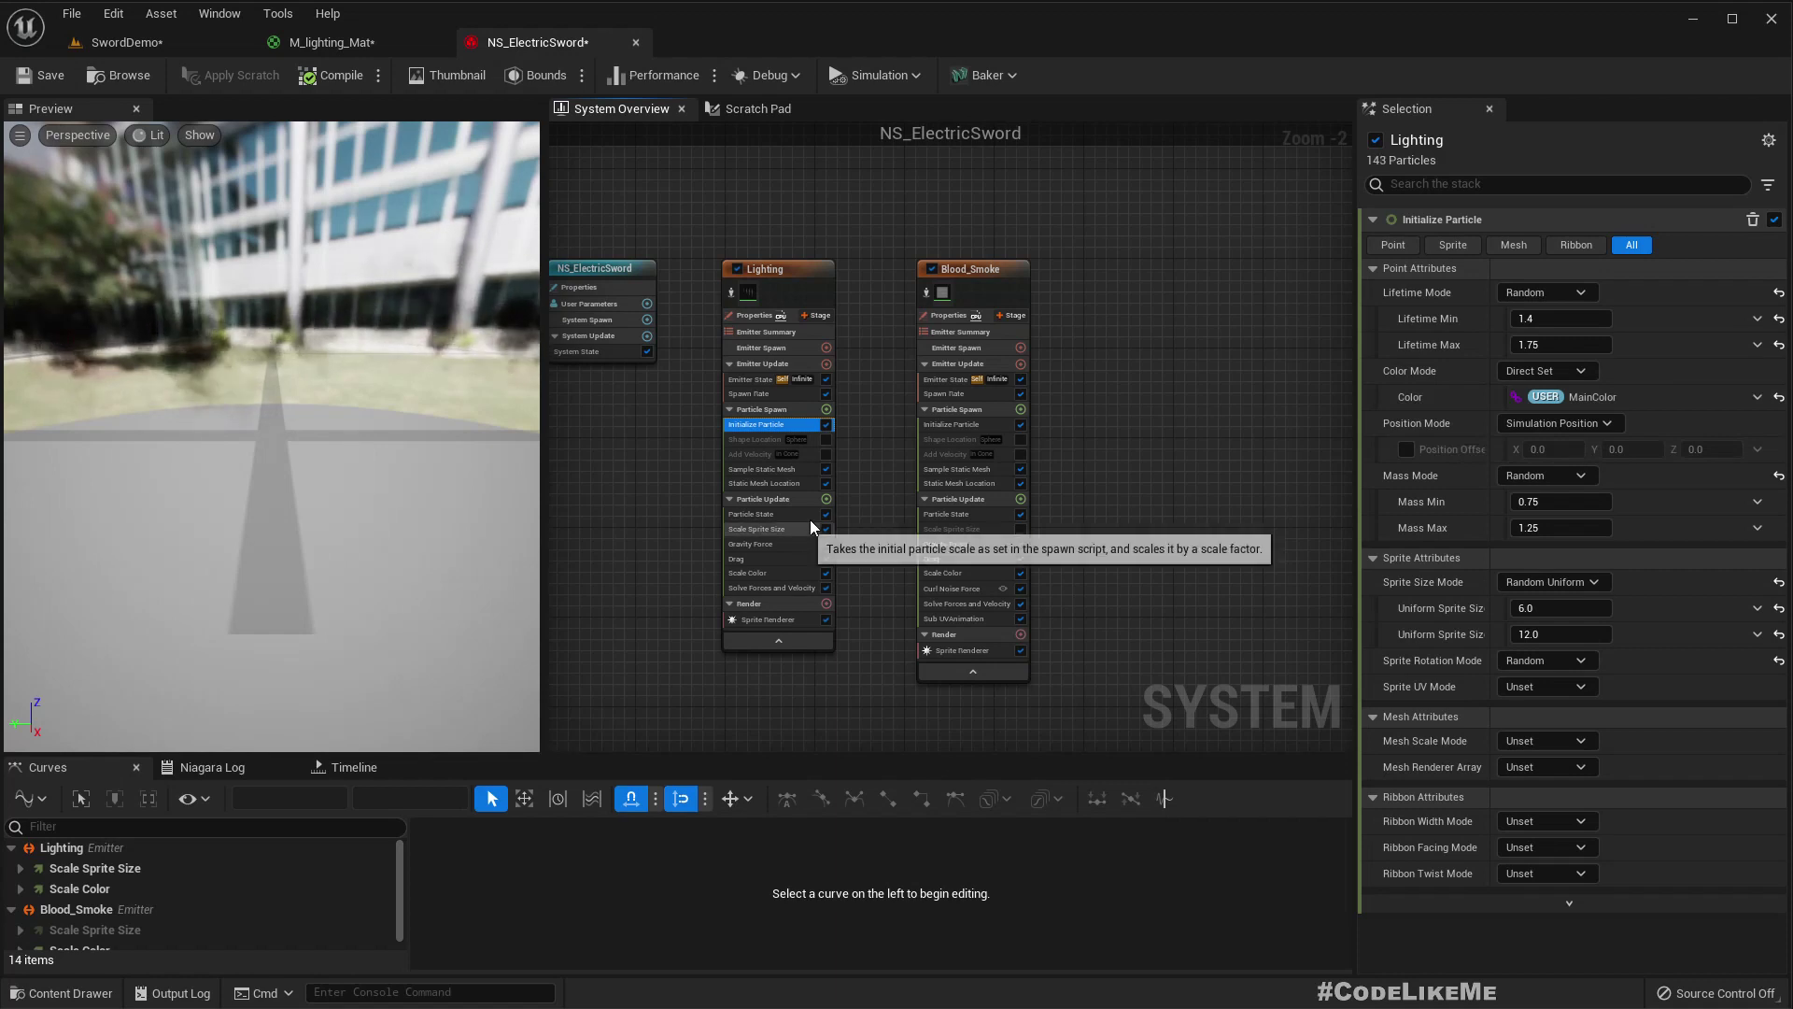
pyautogui.click(826, 500)
pyautogui.click(854, 502)
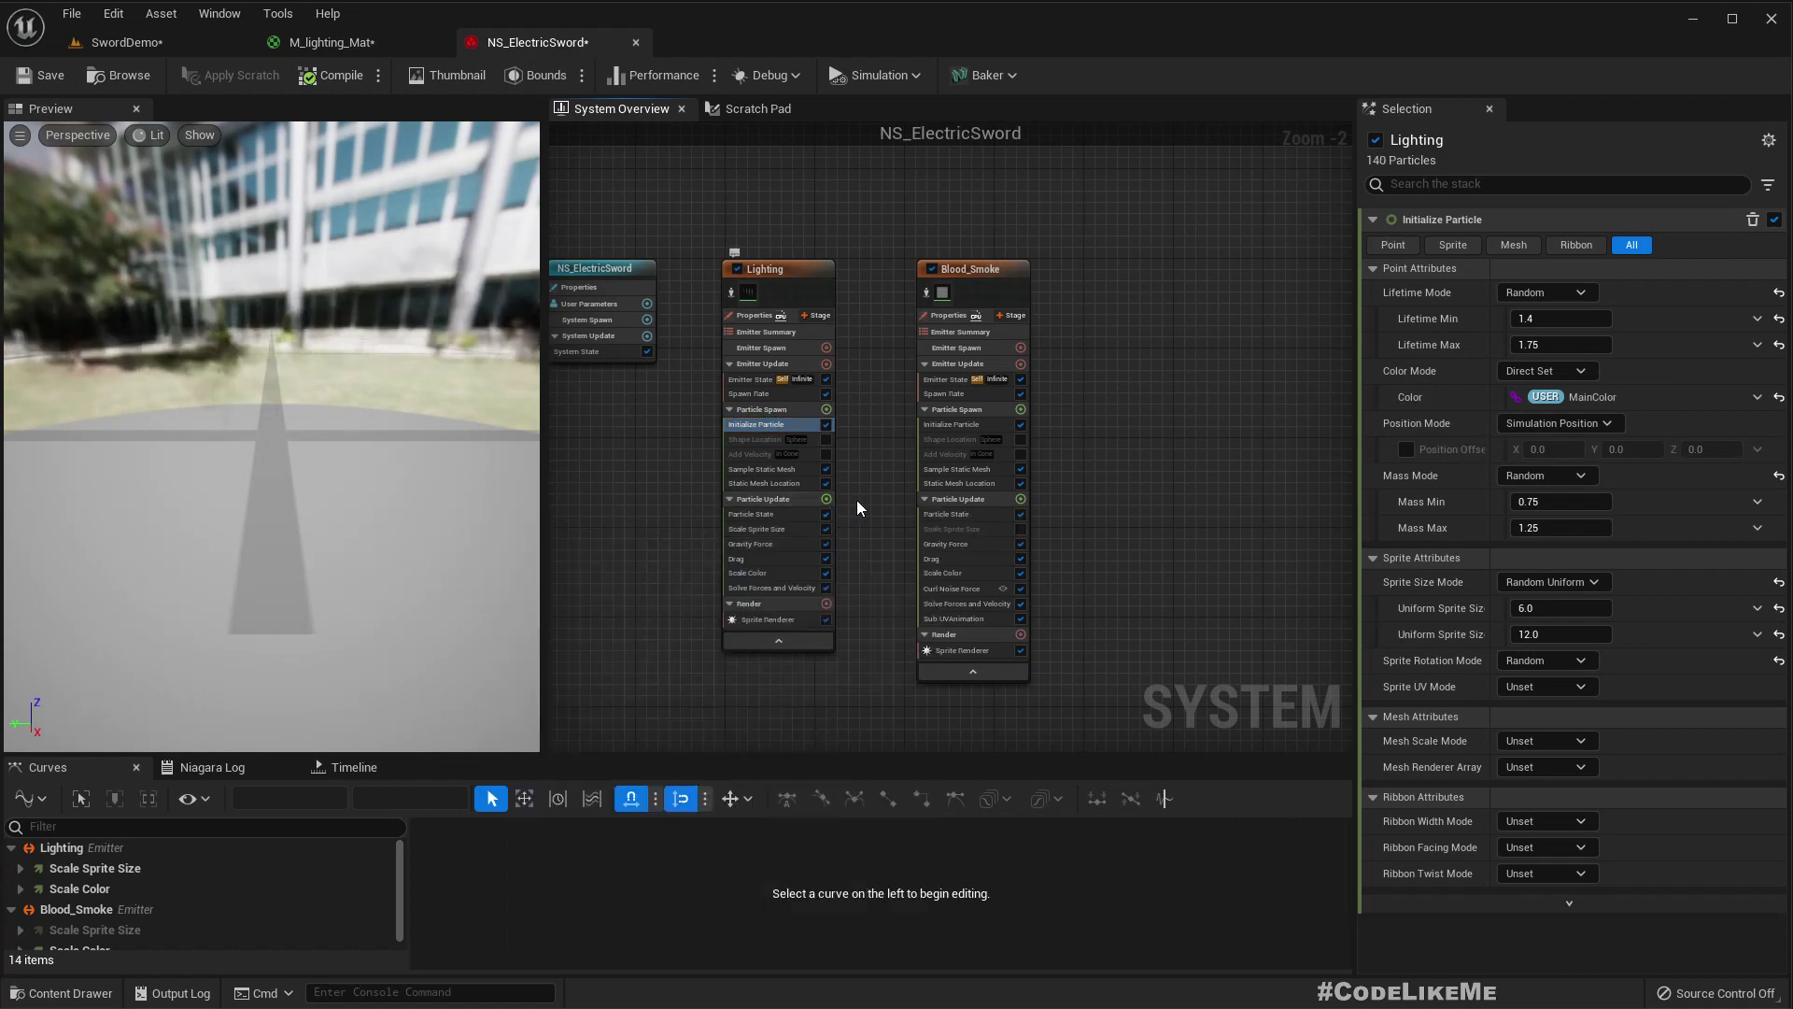
pyautogui.scroll(2, 870, 594)
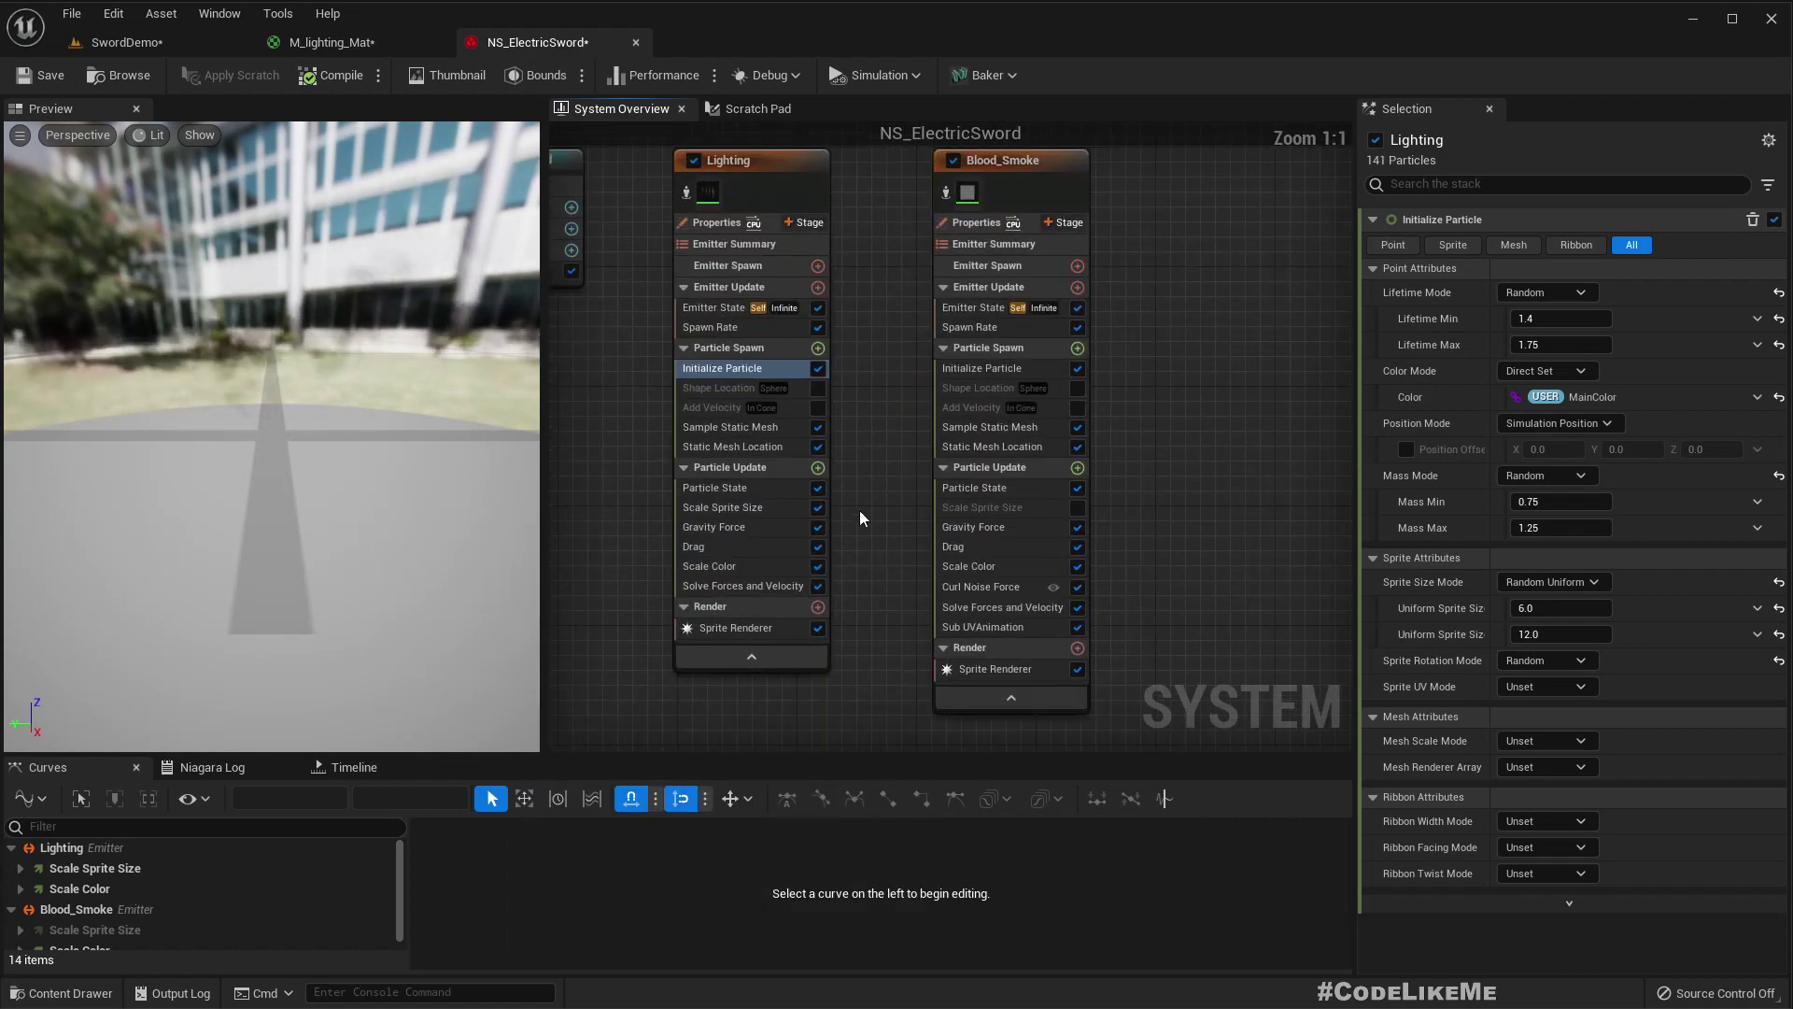
pyautogui.click(818, 468)
pyautogui.write('colo')
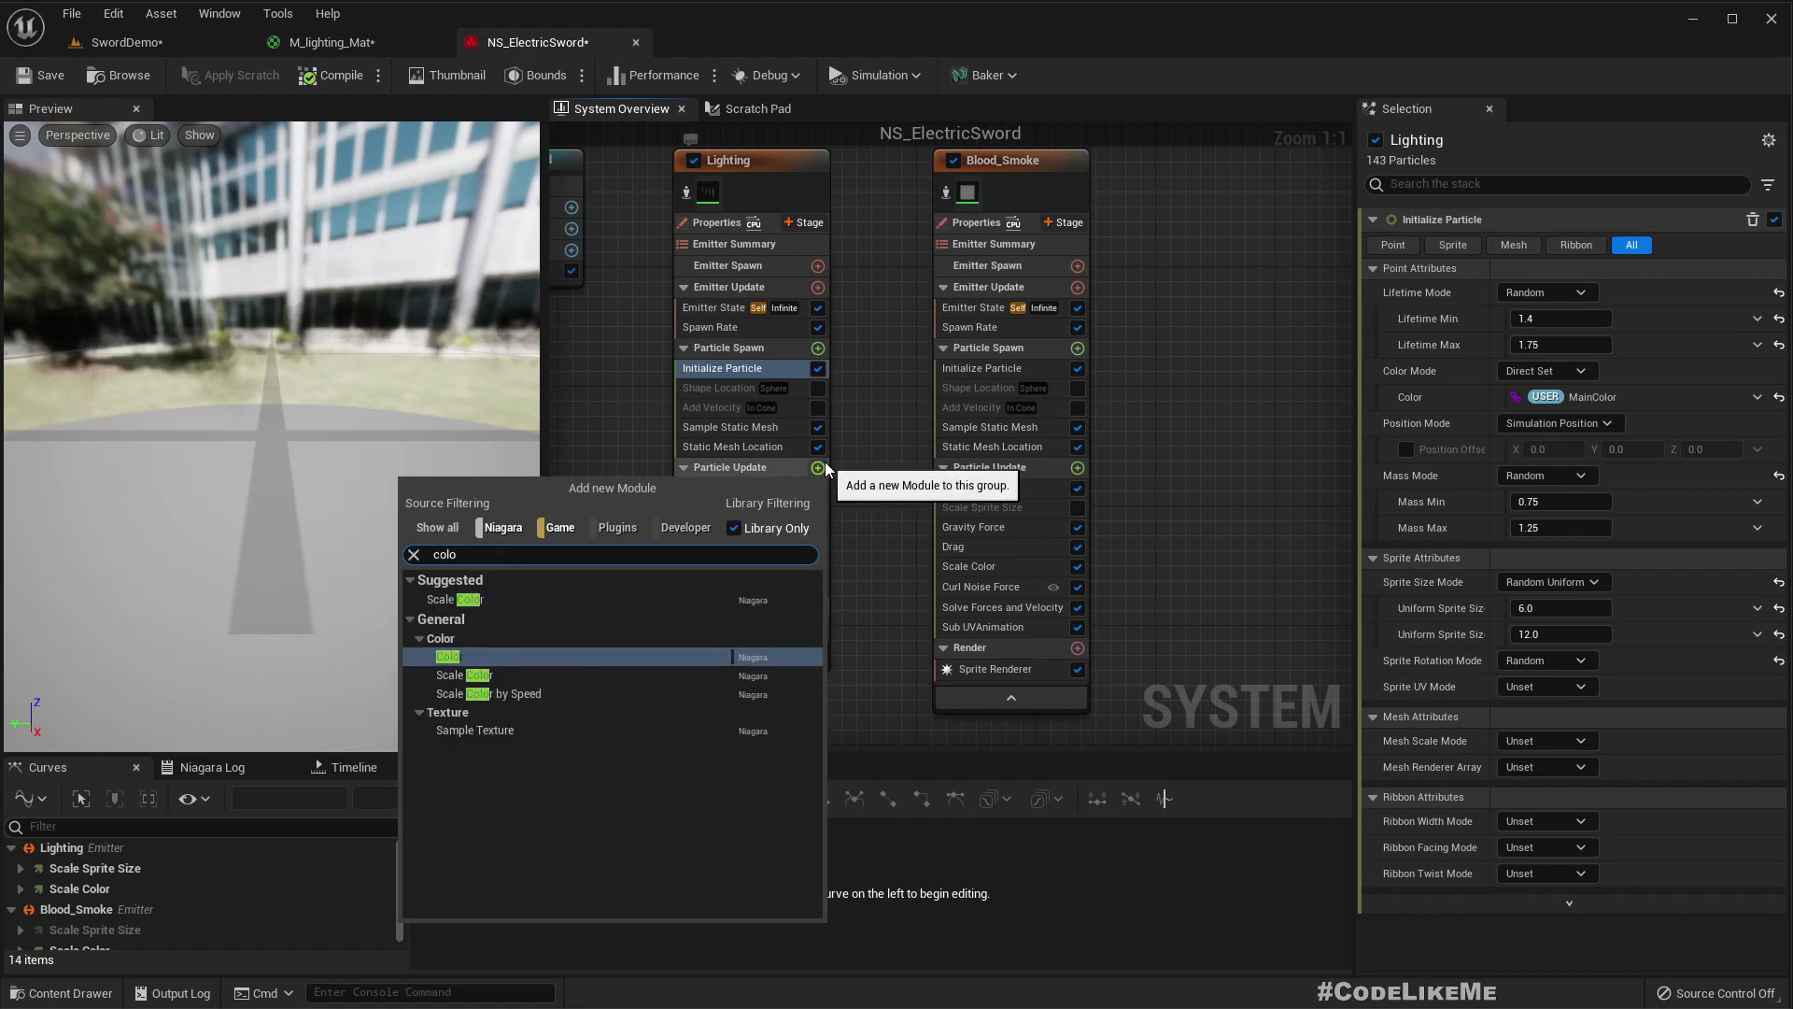
pyautogui.press('Return')
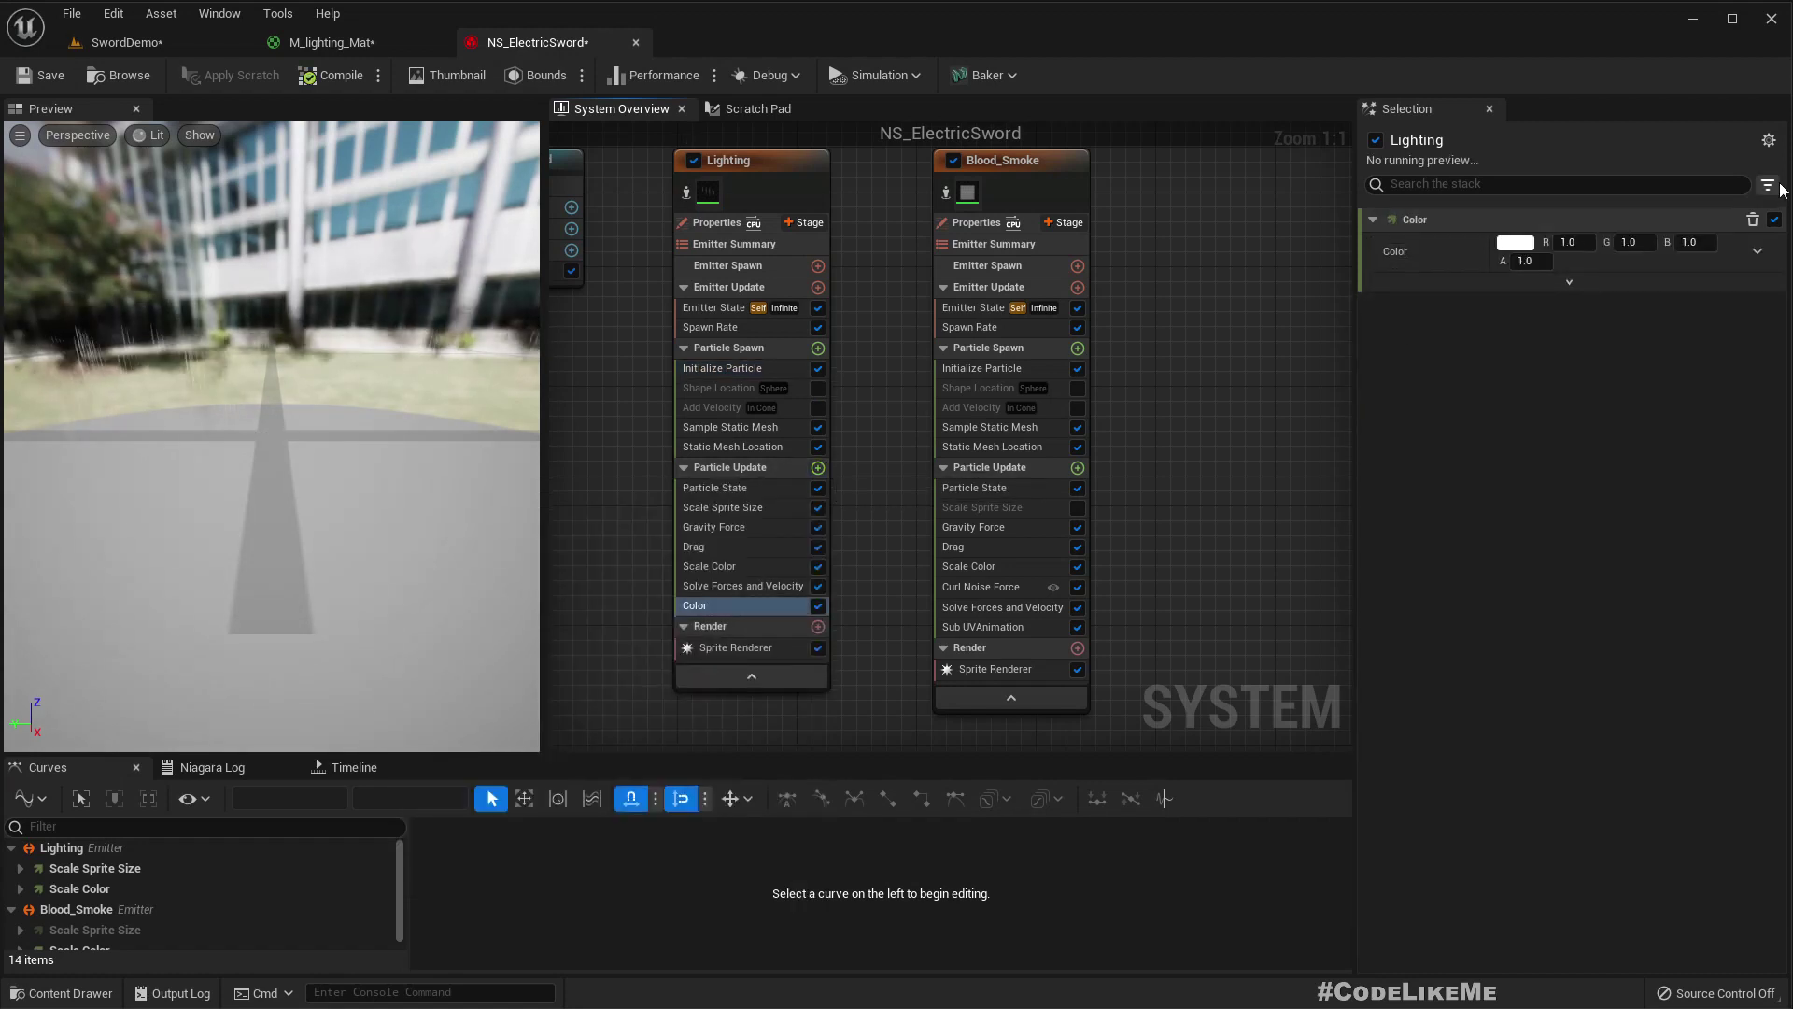
# - Drive the new Color module with Color from Curve, and disable the module in the Lighting emitter
pyautogui.click(1758, 250)
pyautogui.write('curv')
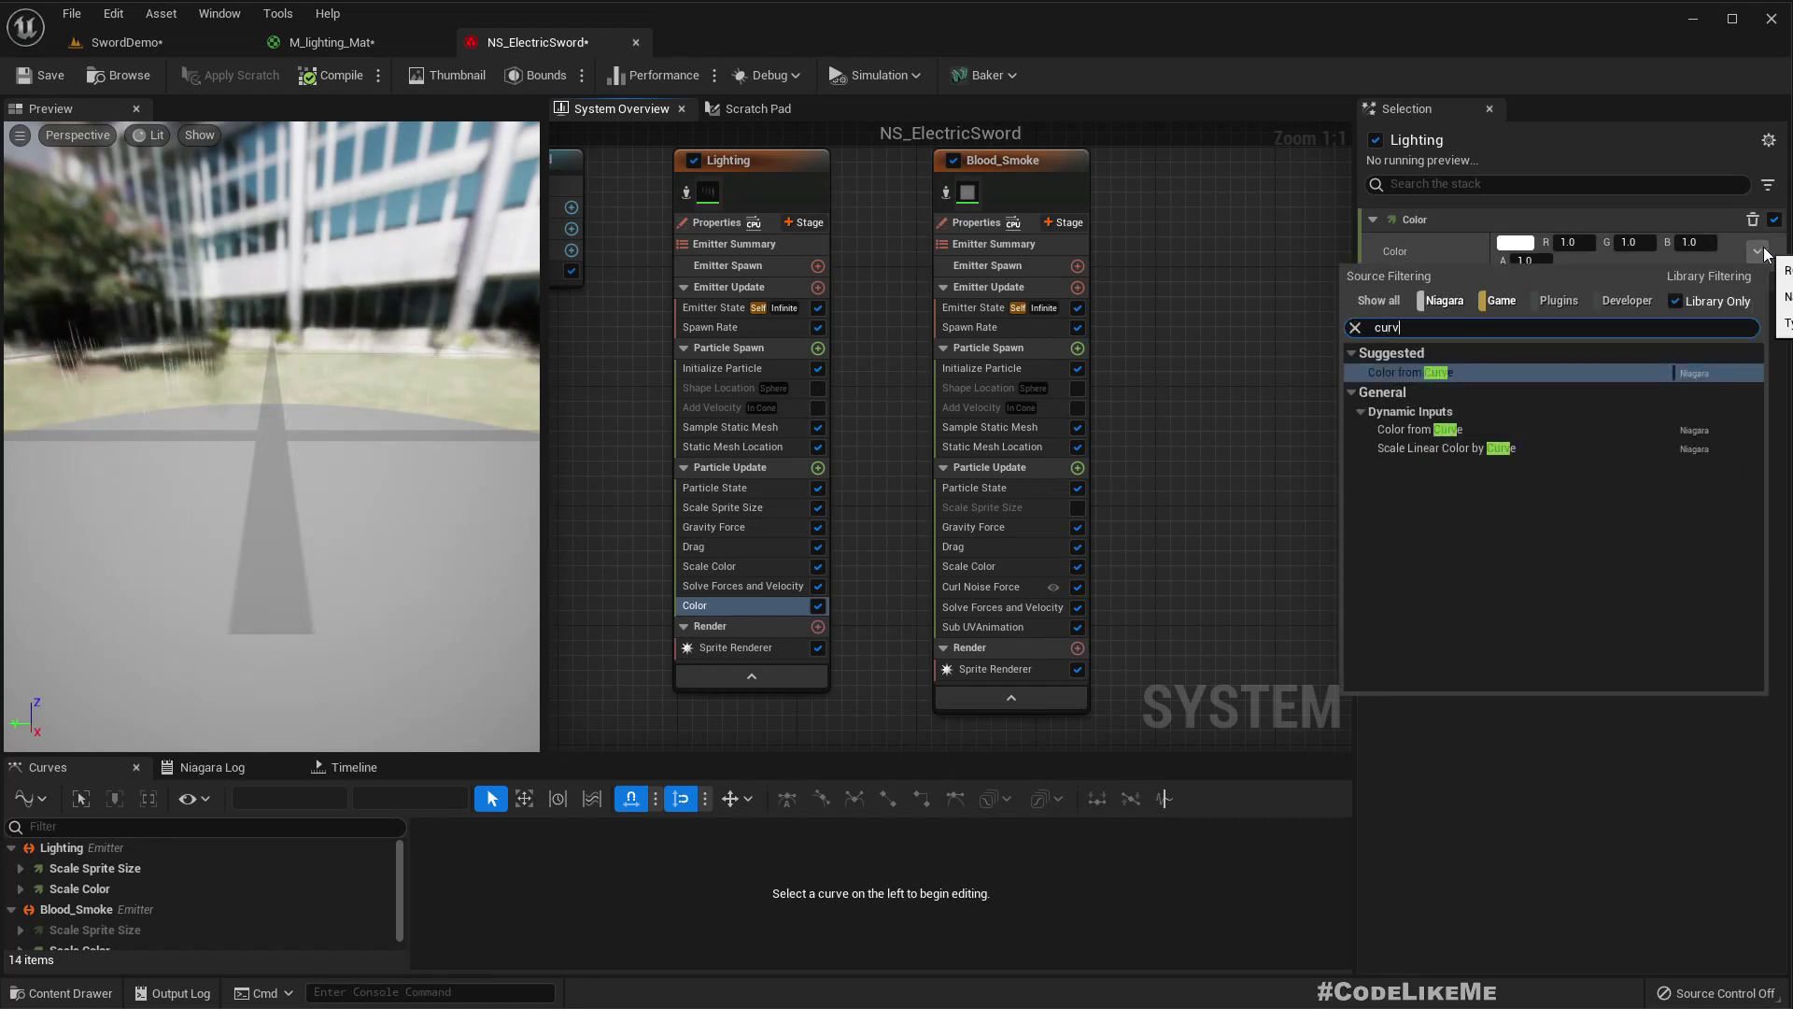
pyautogui.press('Return')
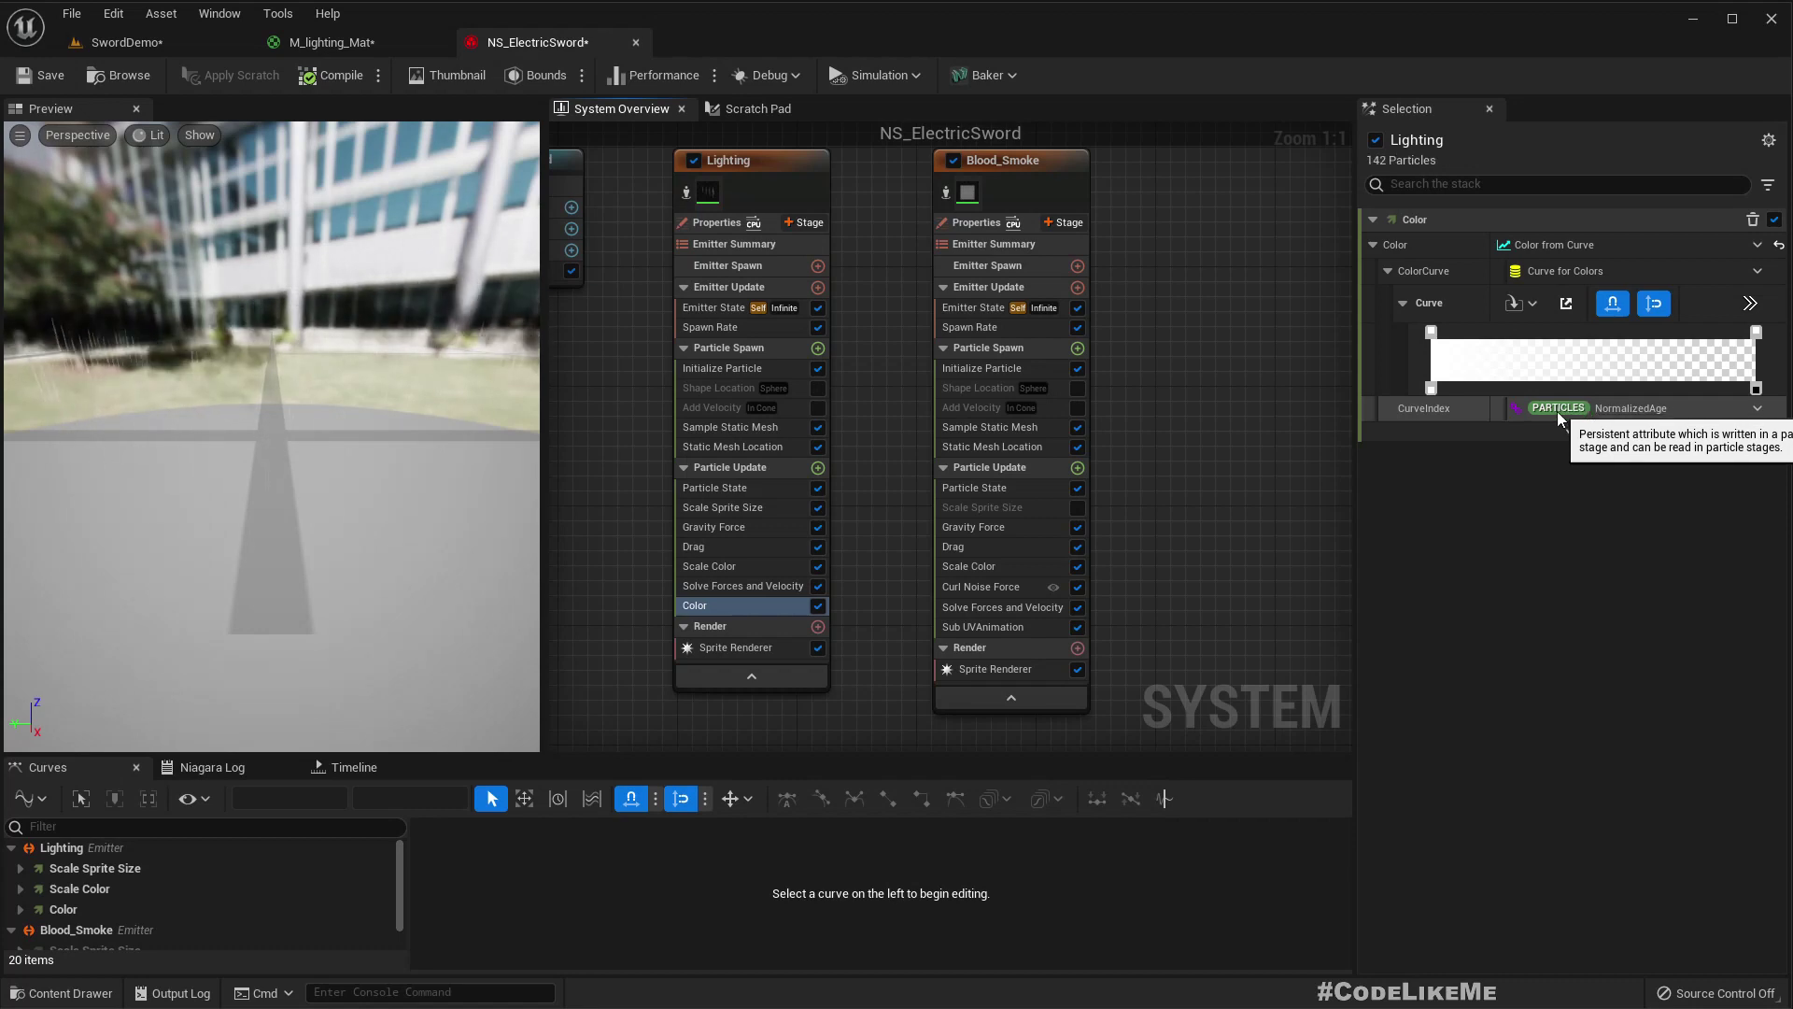
pyautogui.click(819, 605)
# - Reset the MainColor link in the Lighting emitter's Initialize Particle, pick a cyan color and set its green value to 10000
pyautogui.click(710, 369)
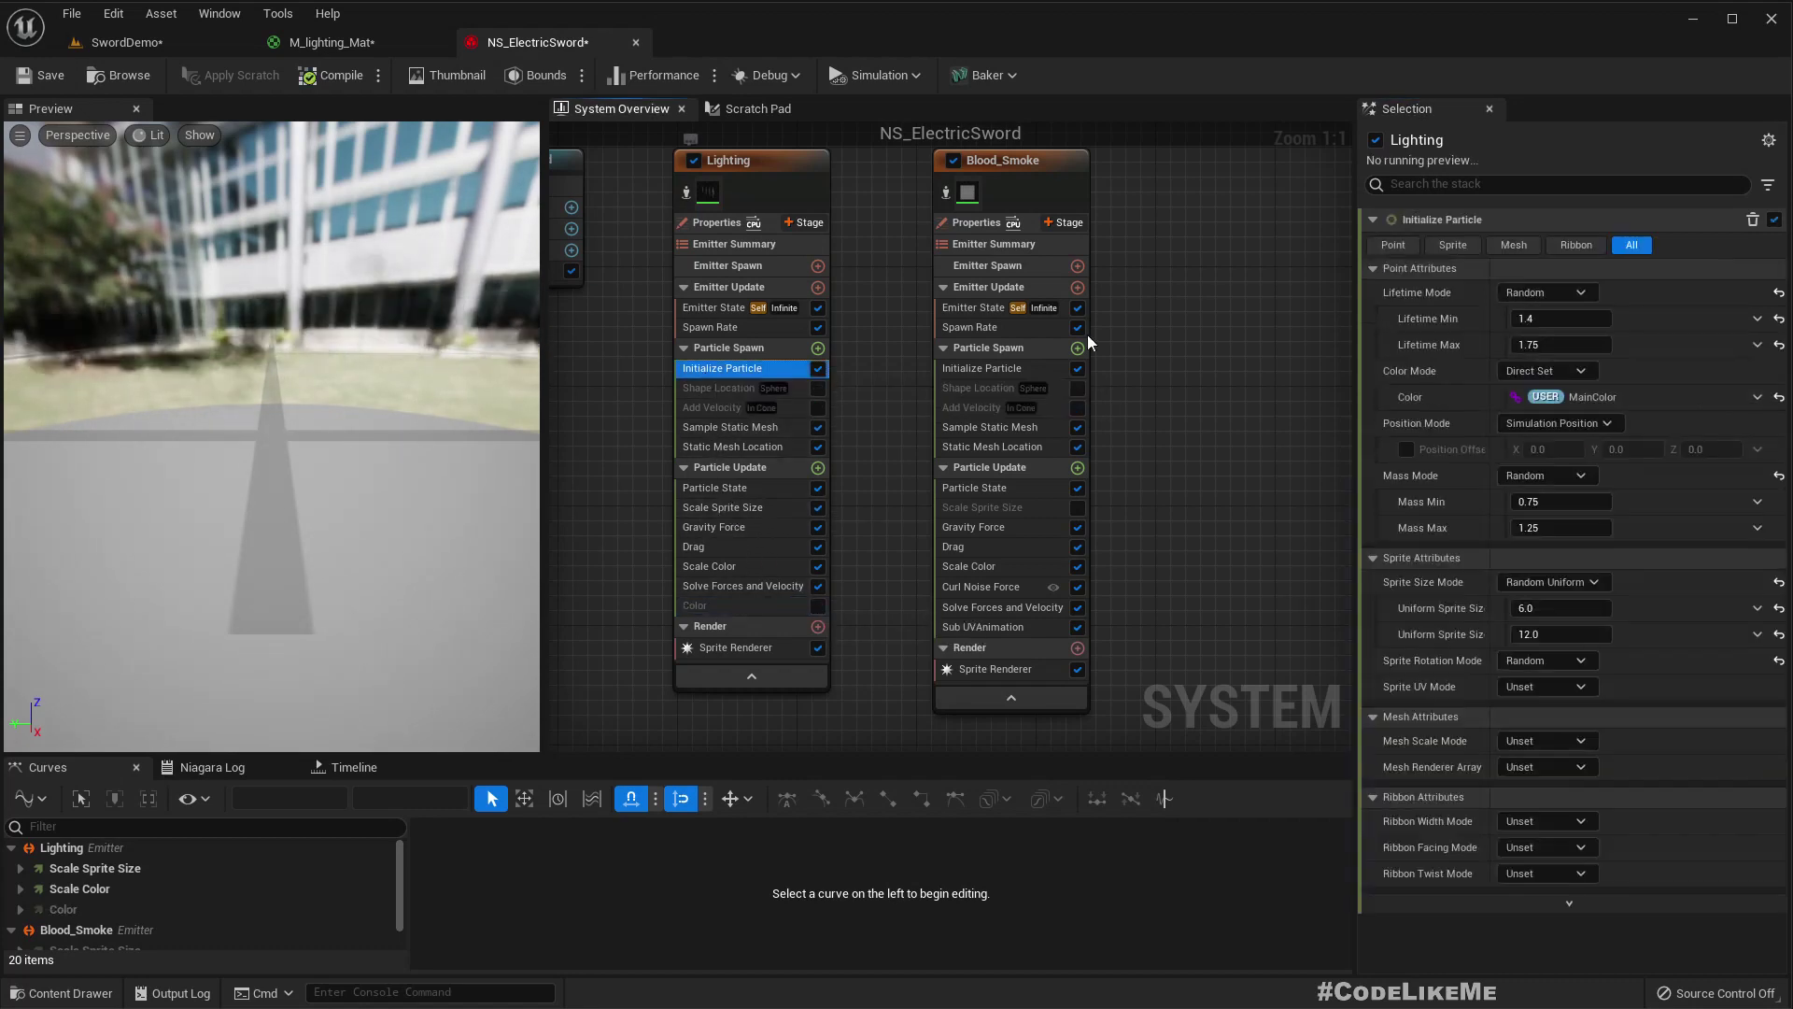
pyautogui.click(1778, 399)
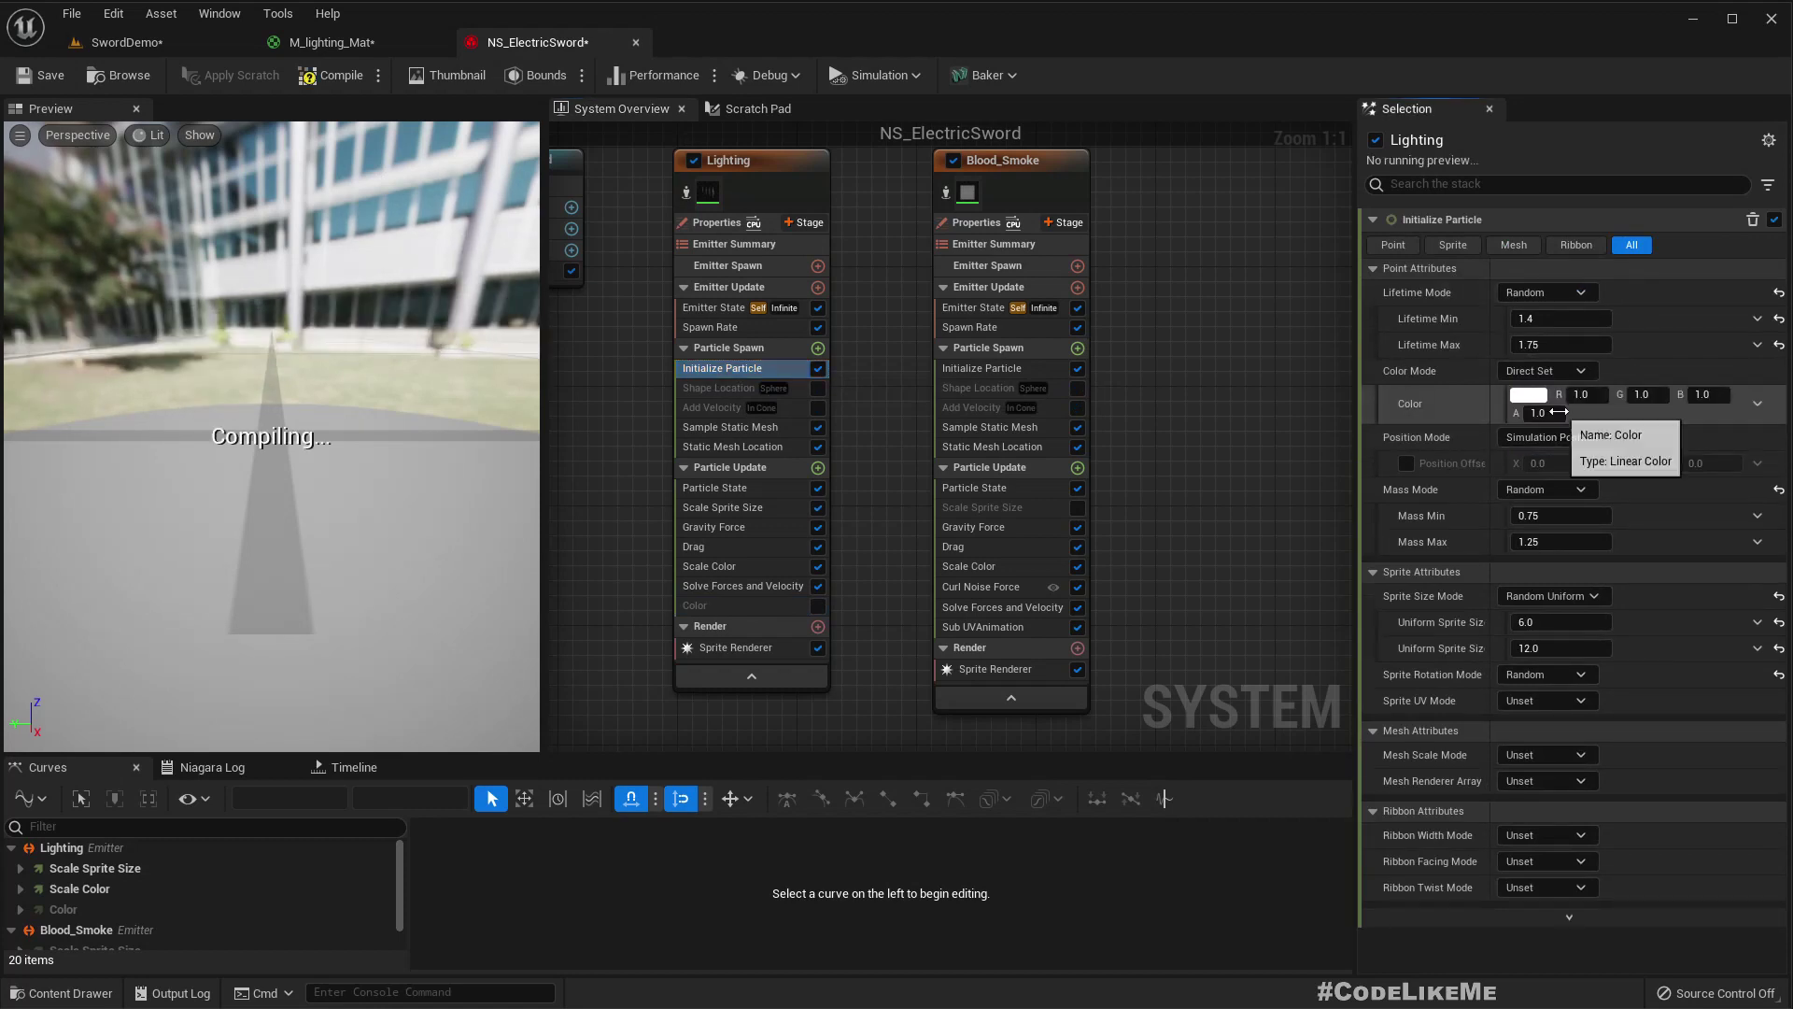
pyautogui.click(1529, 394)
pyautogui.click(1619, 541)
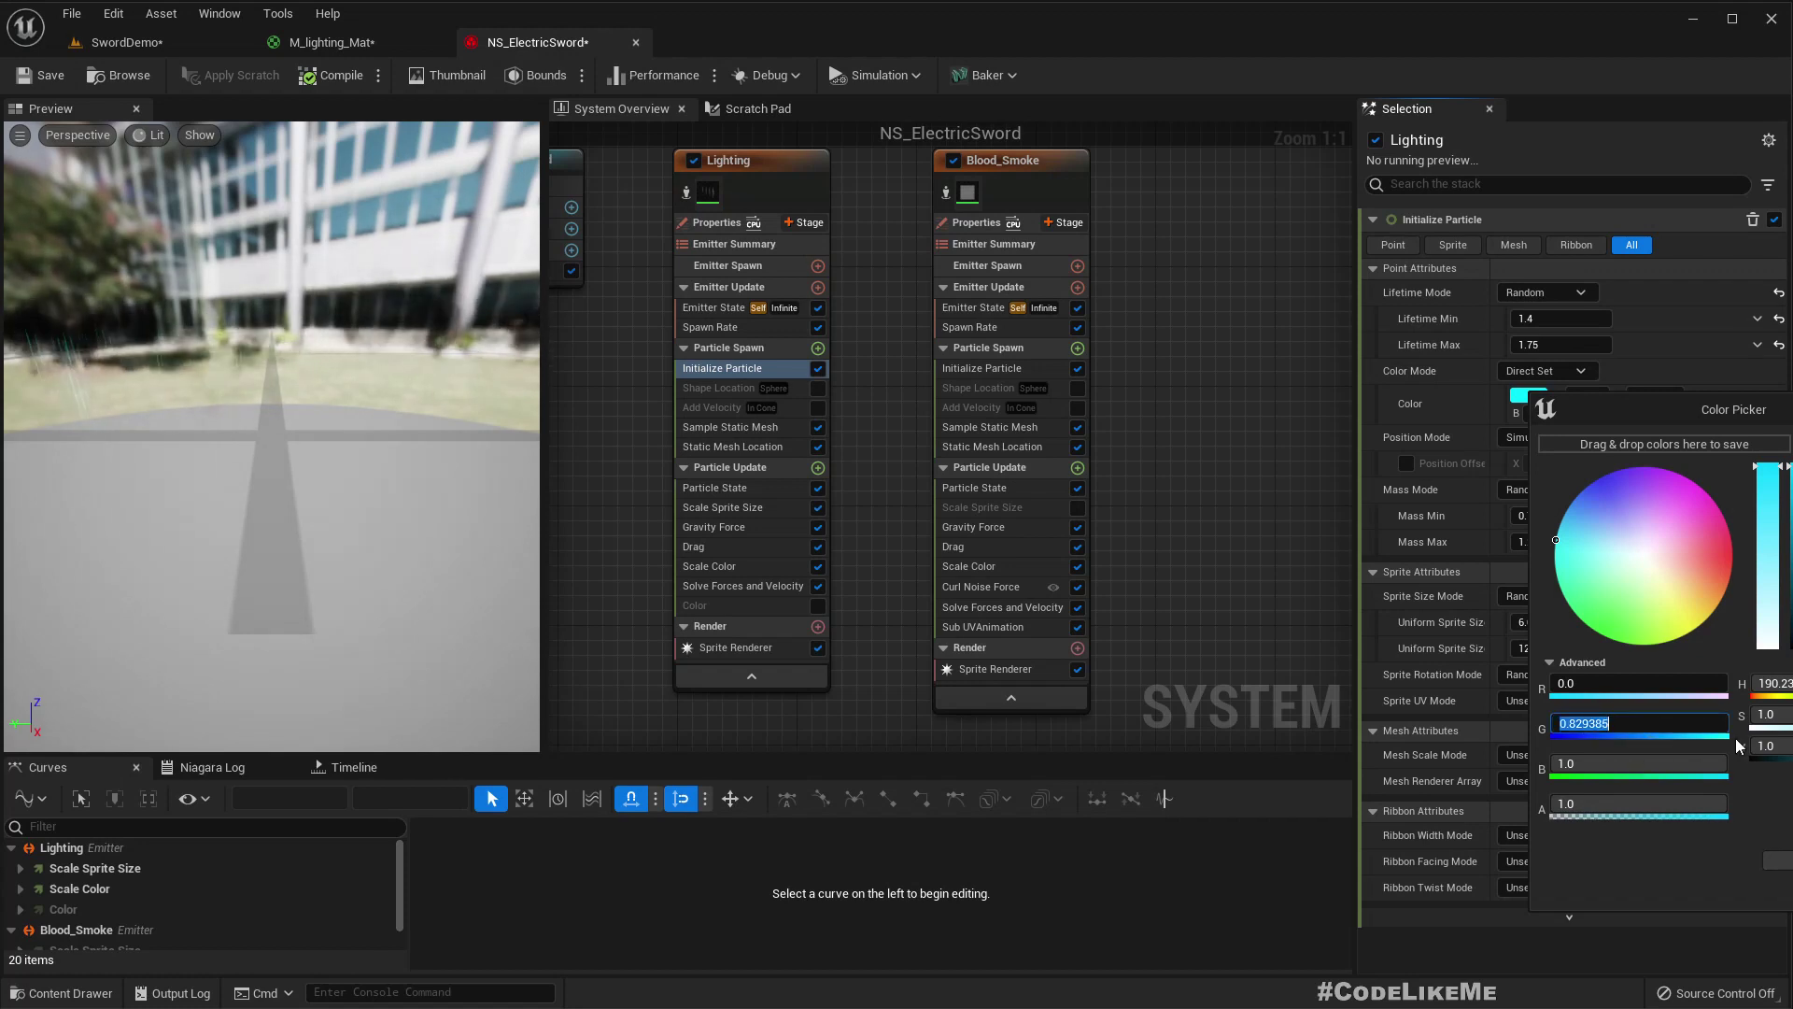
pyautogui.write('10000')
pyautogui.press('Return')
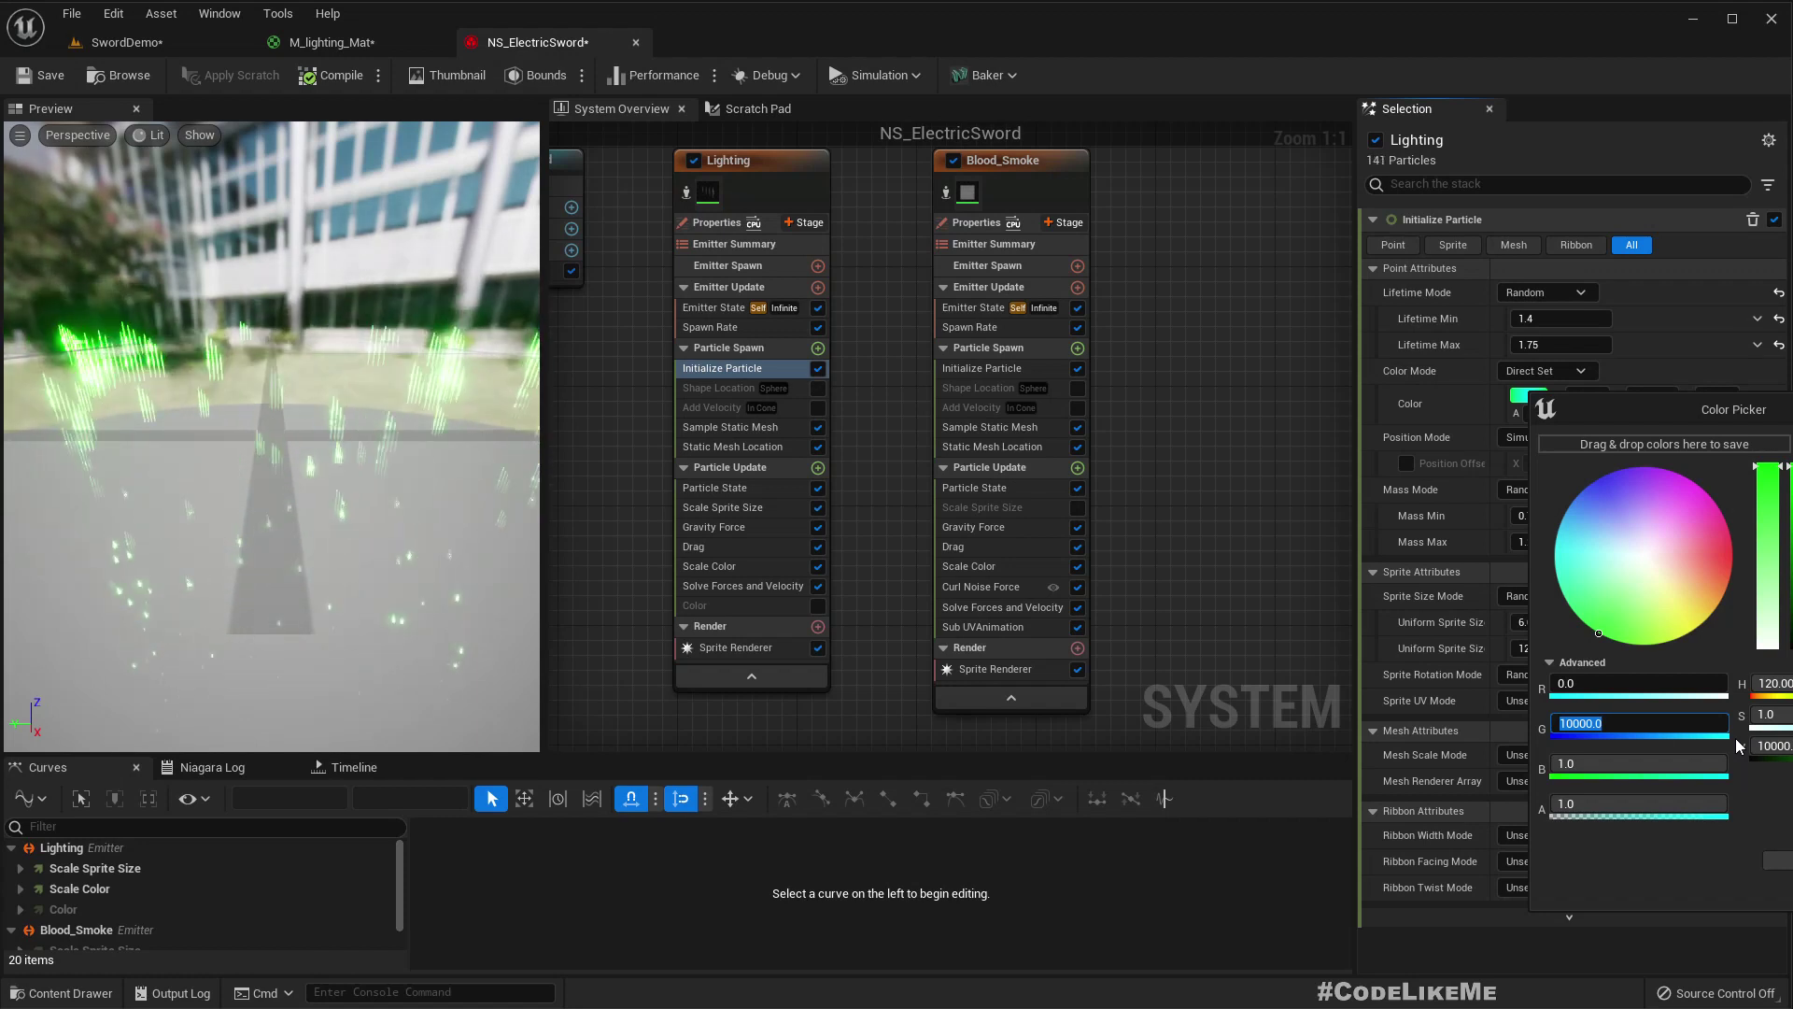
# - Set the Initialize Particle color's green to 0 and blue to 1000, and accept the color
pyautogui.write('0')
pyautogui.press('Tab')
pyautogui.write('1')
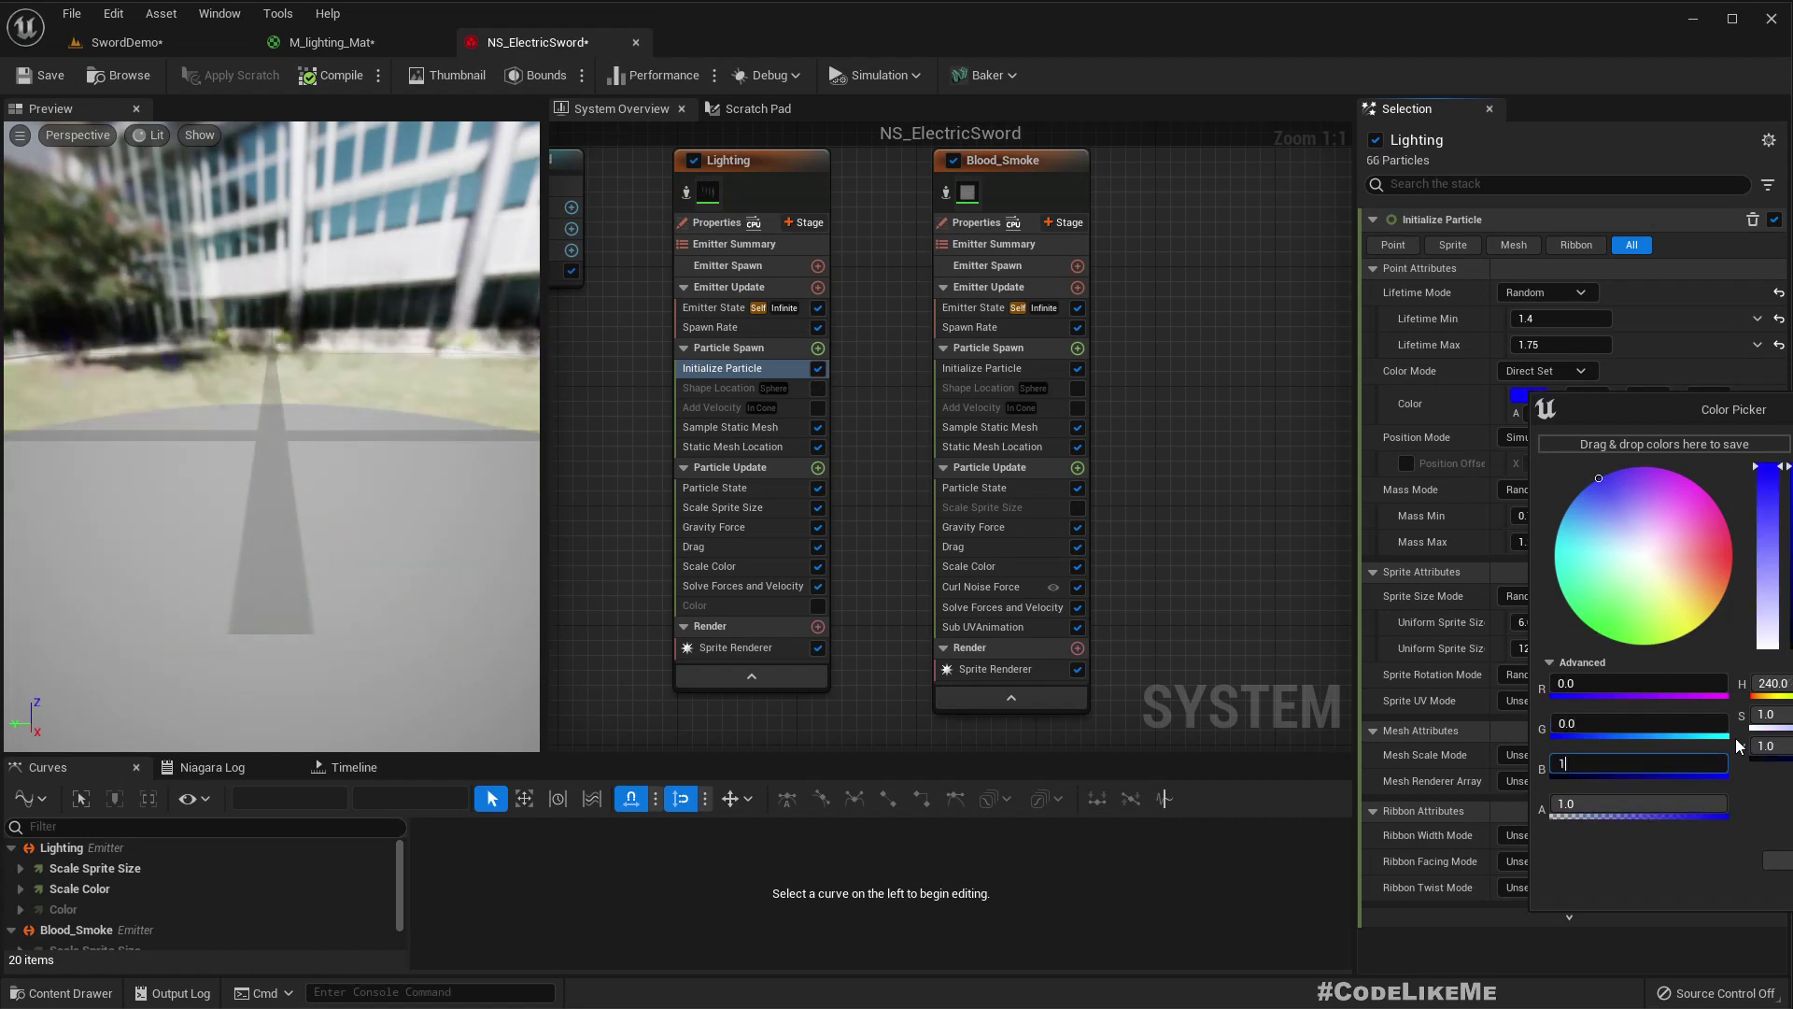
pyautogui.write('000')
pyautogui.press('Return')
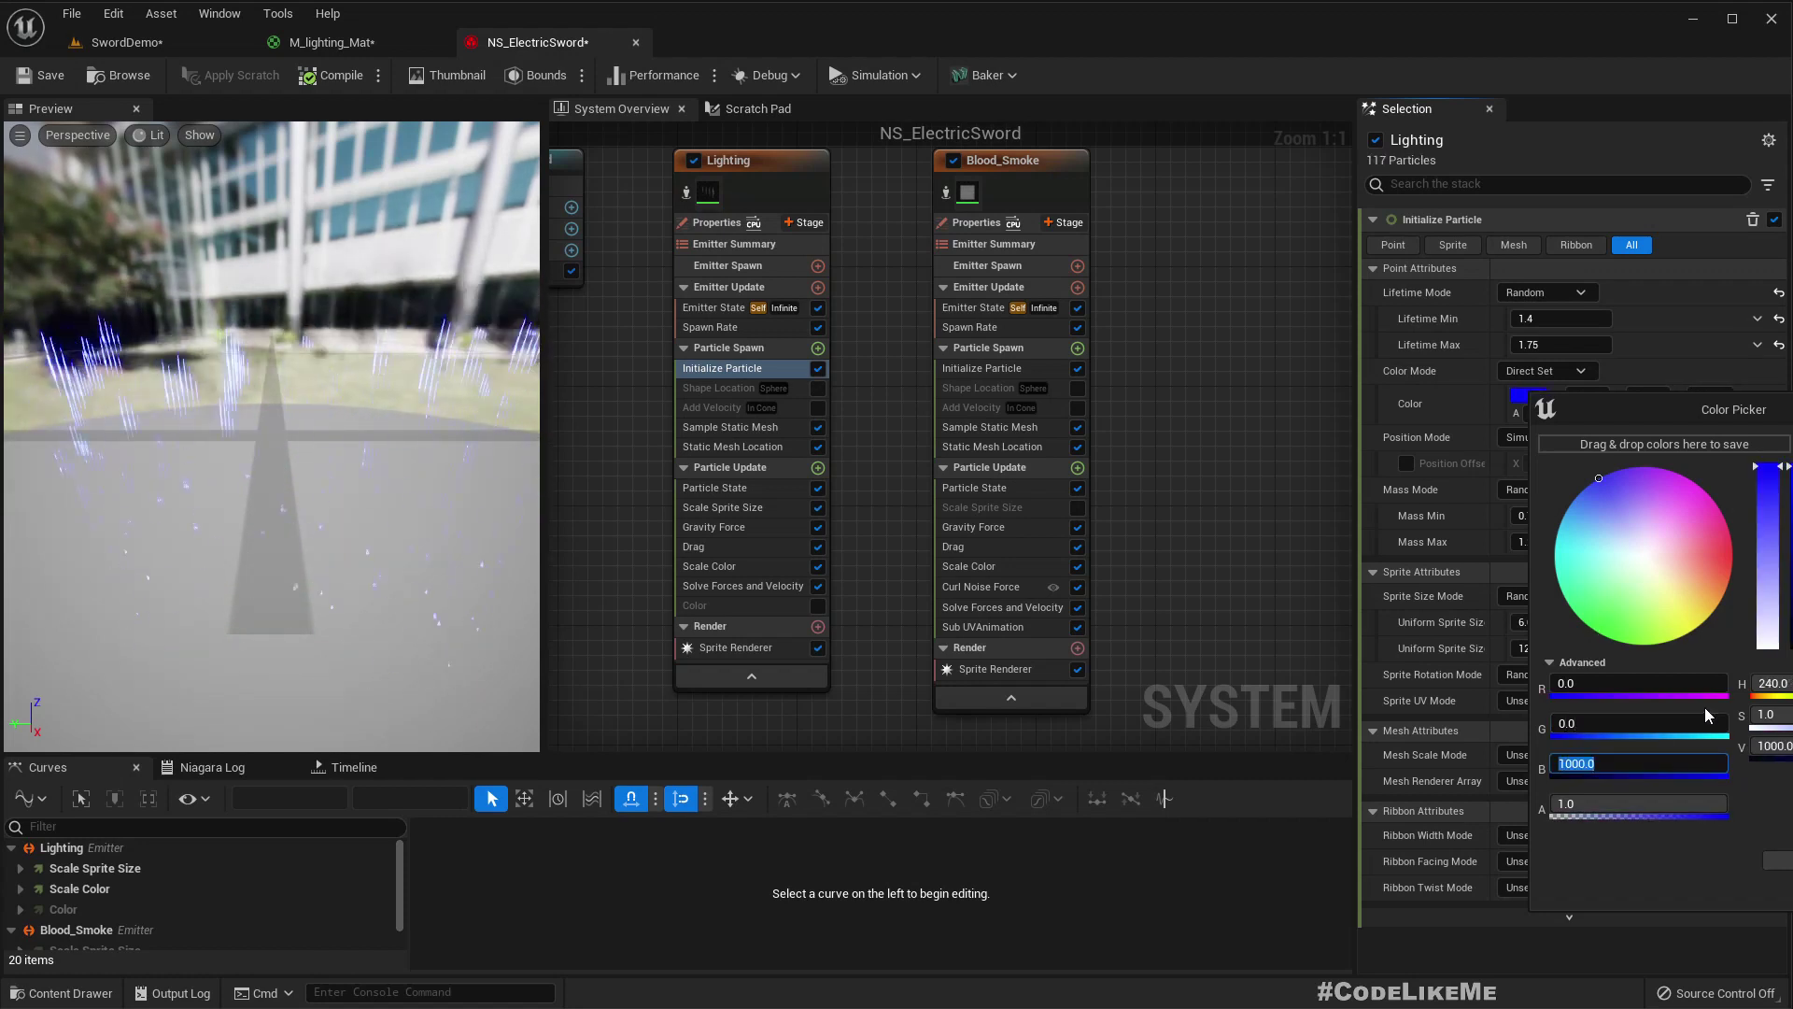
pyautogui.click(1777, 860)
# - Set the X value of the Sub Image Size to 4 in the Lighting emitter's Sprite Renderer
pyautogui.moveTo(271, 421); pyautogui.dragTo(168, 420)
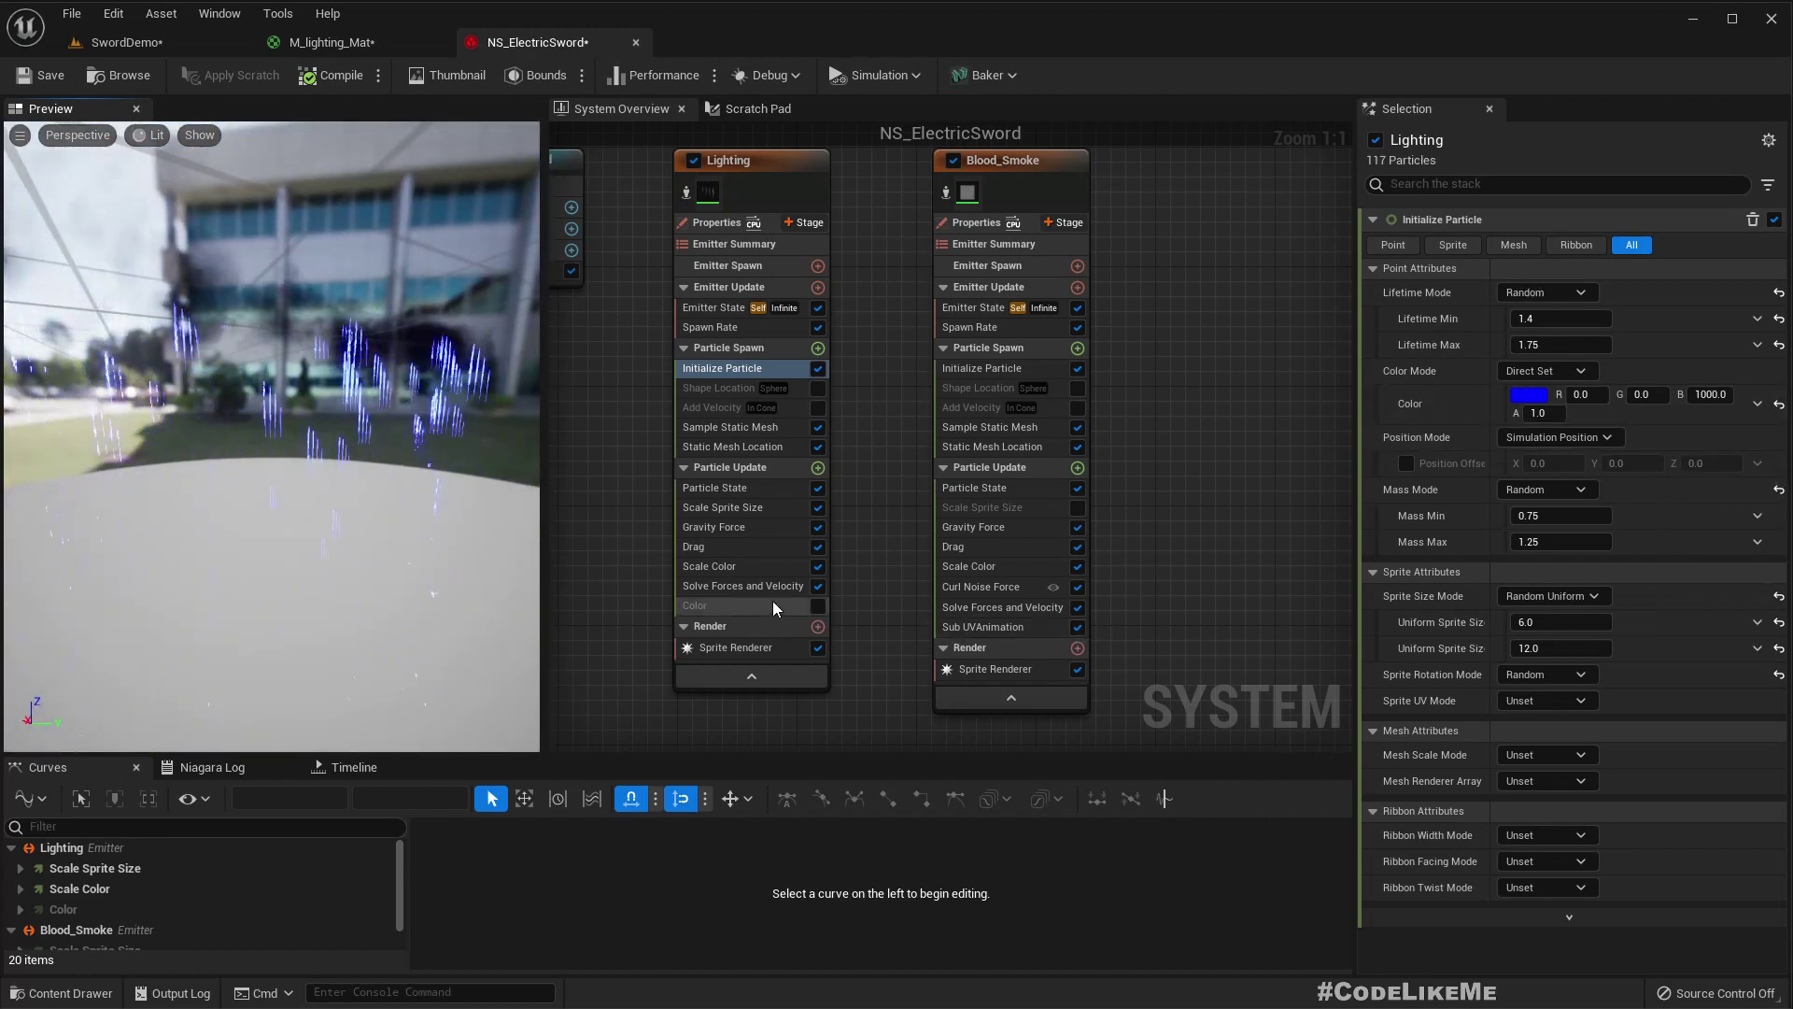
pyautogui.click(737, 647)
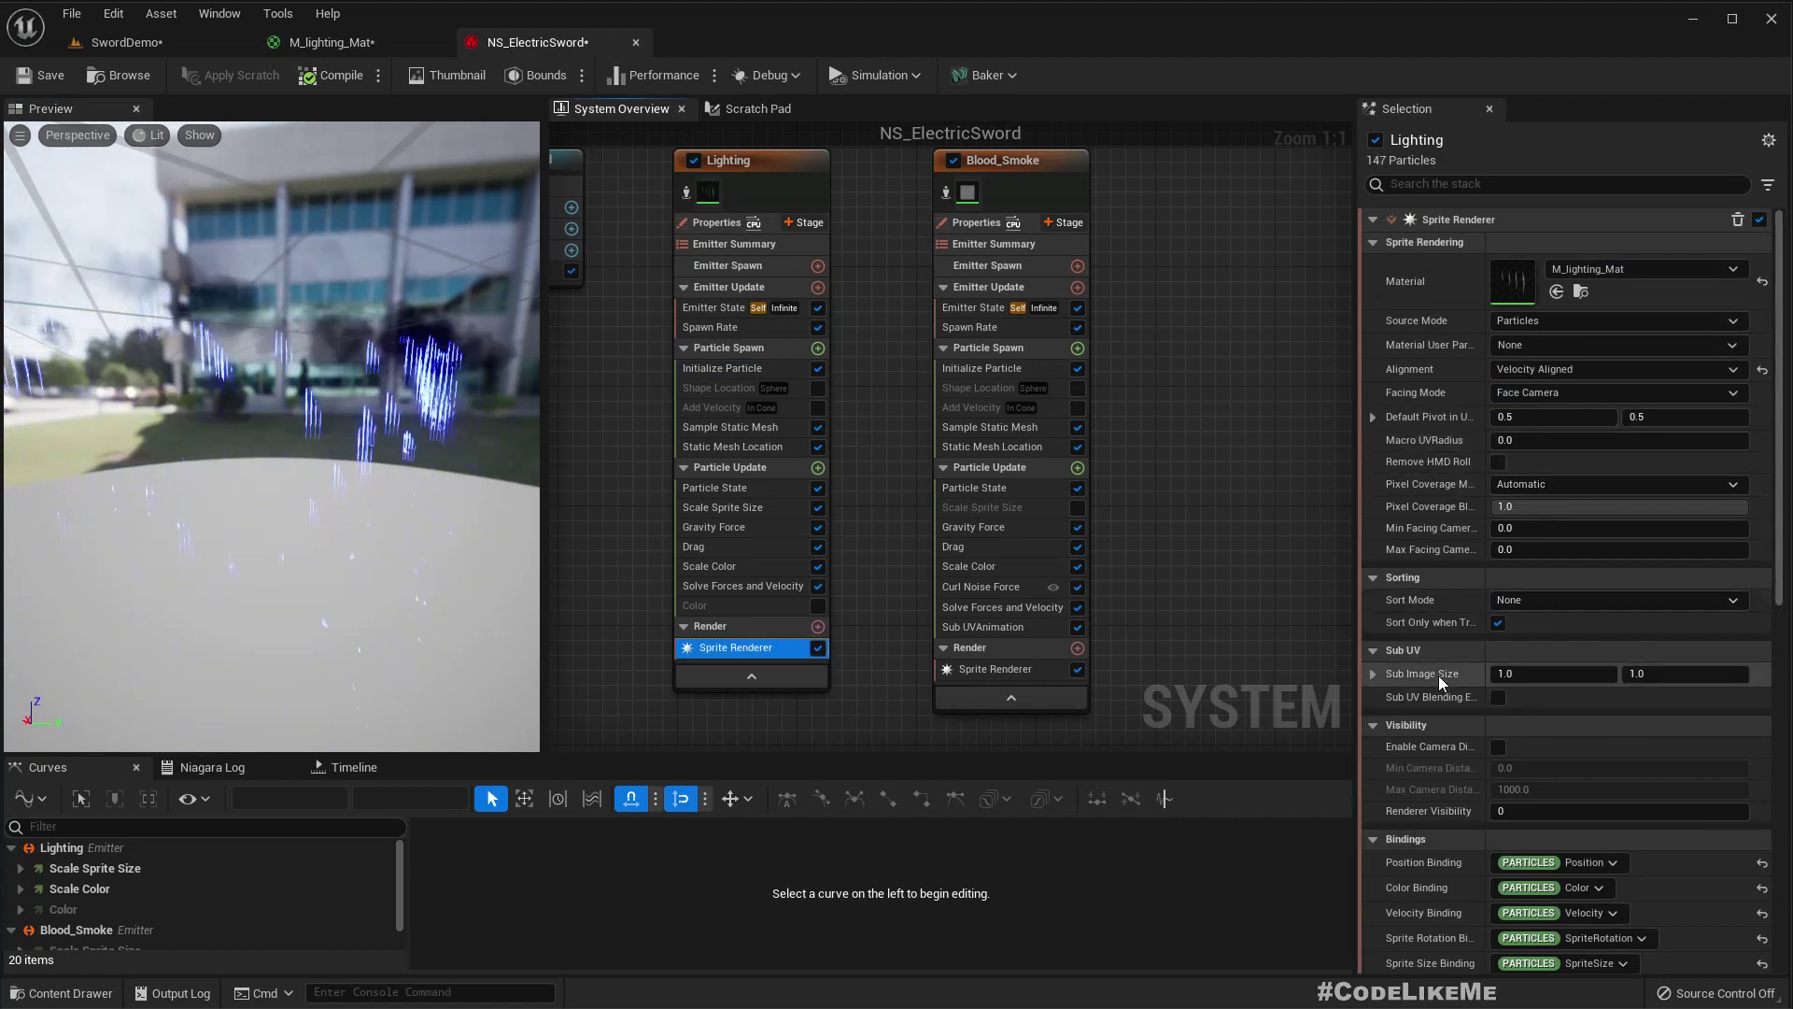
pyautogui.click(1565, 676)
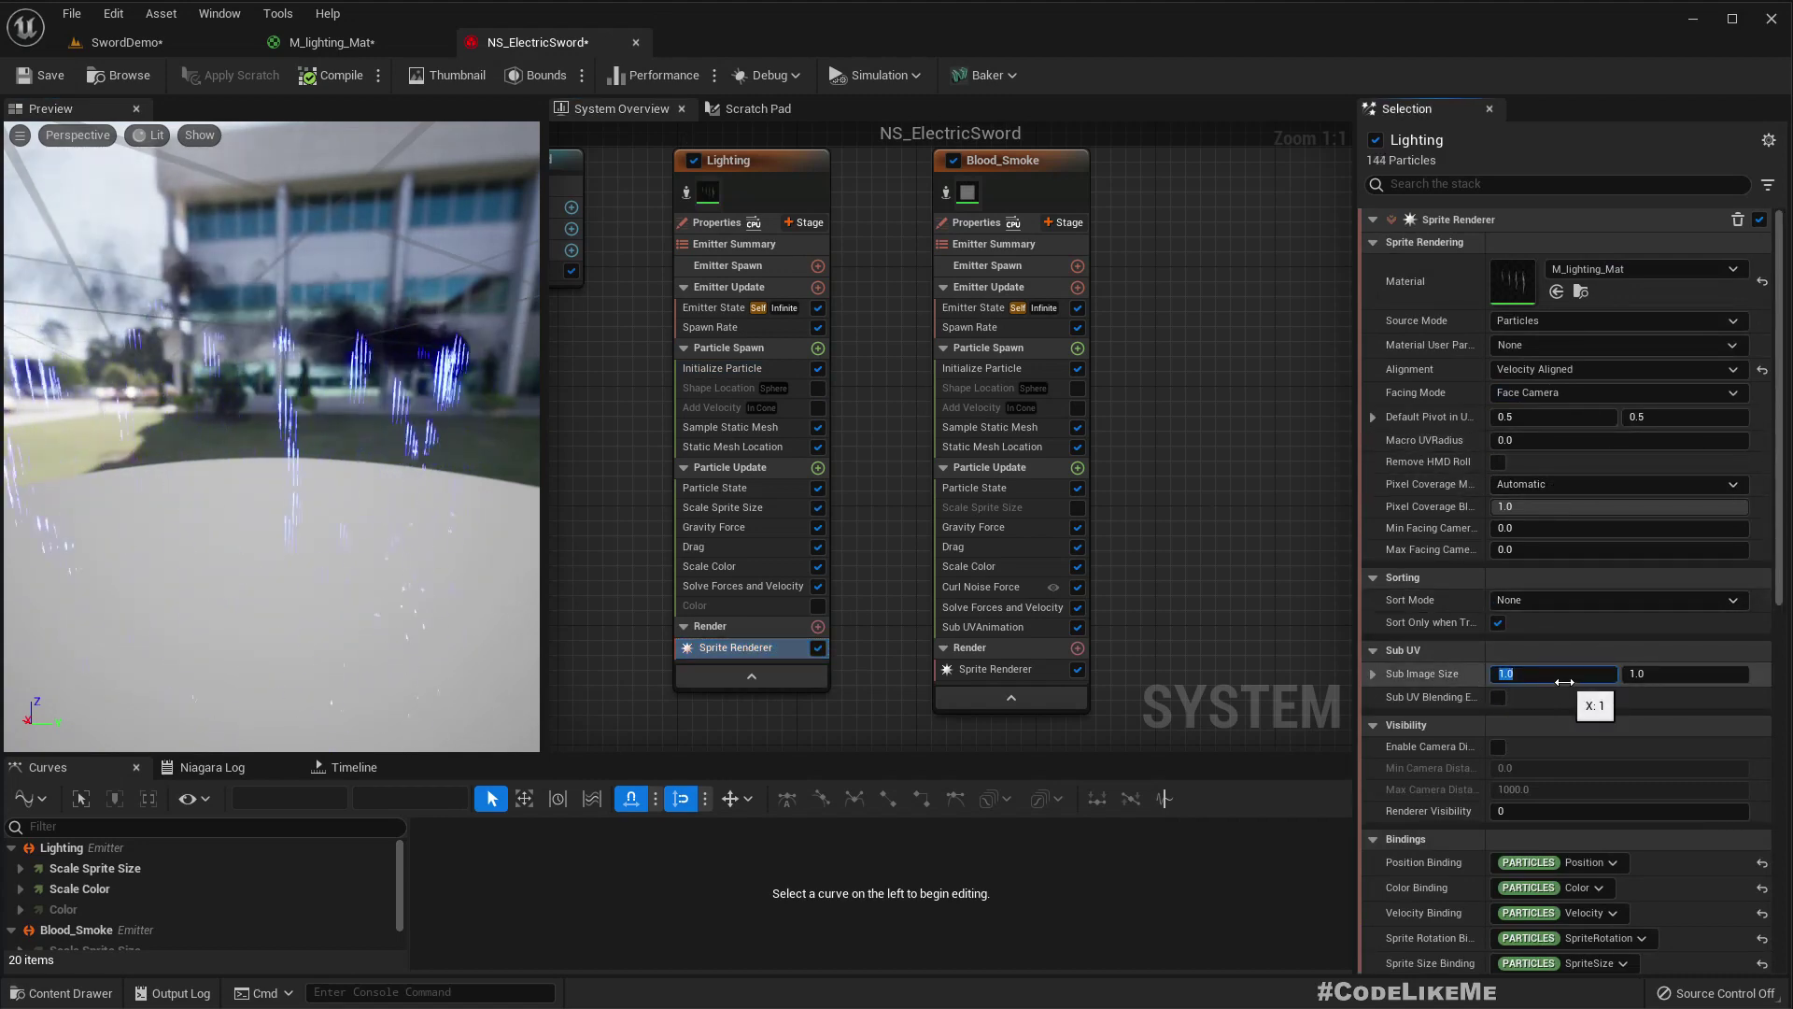
pyautogui.write('4')
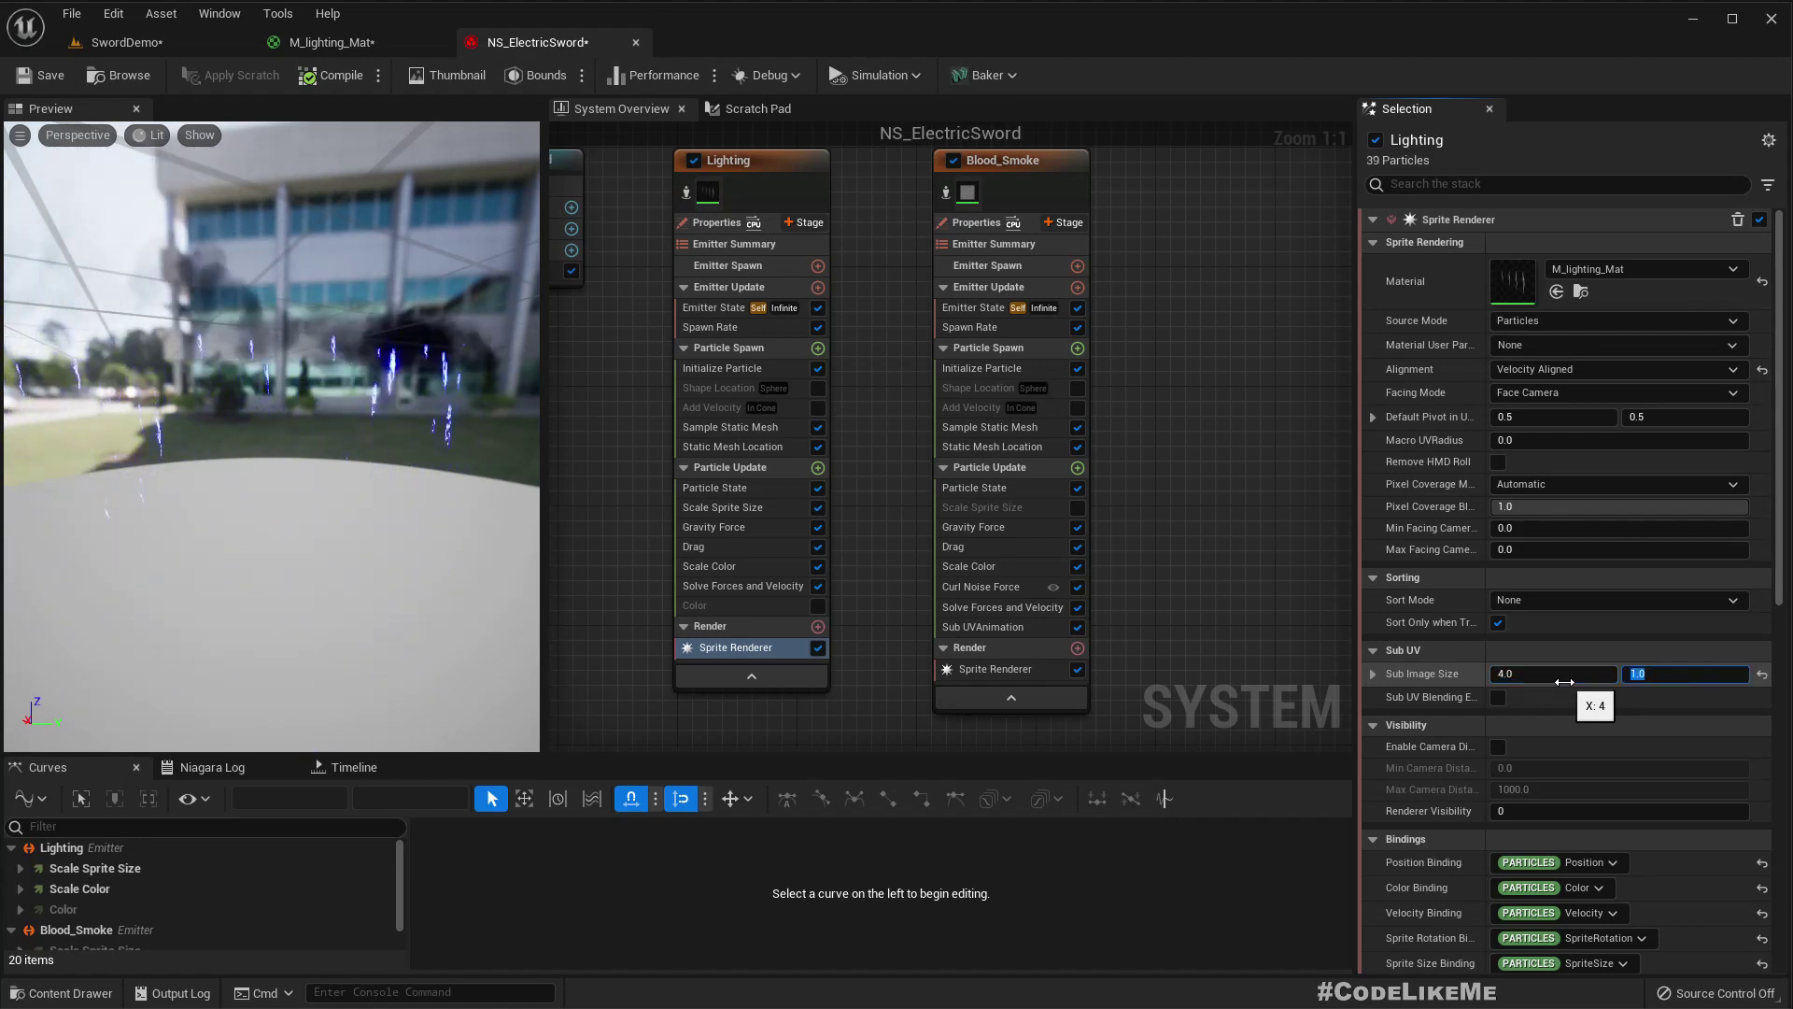
# - Open the lighting texture used by the Texture Sample in M_lighting_Mat and examine its frame layout, then return to NS_ElectricSword
pyautogui.moveTo(48, 448); pyautogui.dragTo(467, 452)
pyautogui.moveTo(271, 439); pyautogui.dragTo(345, 427)
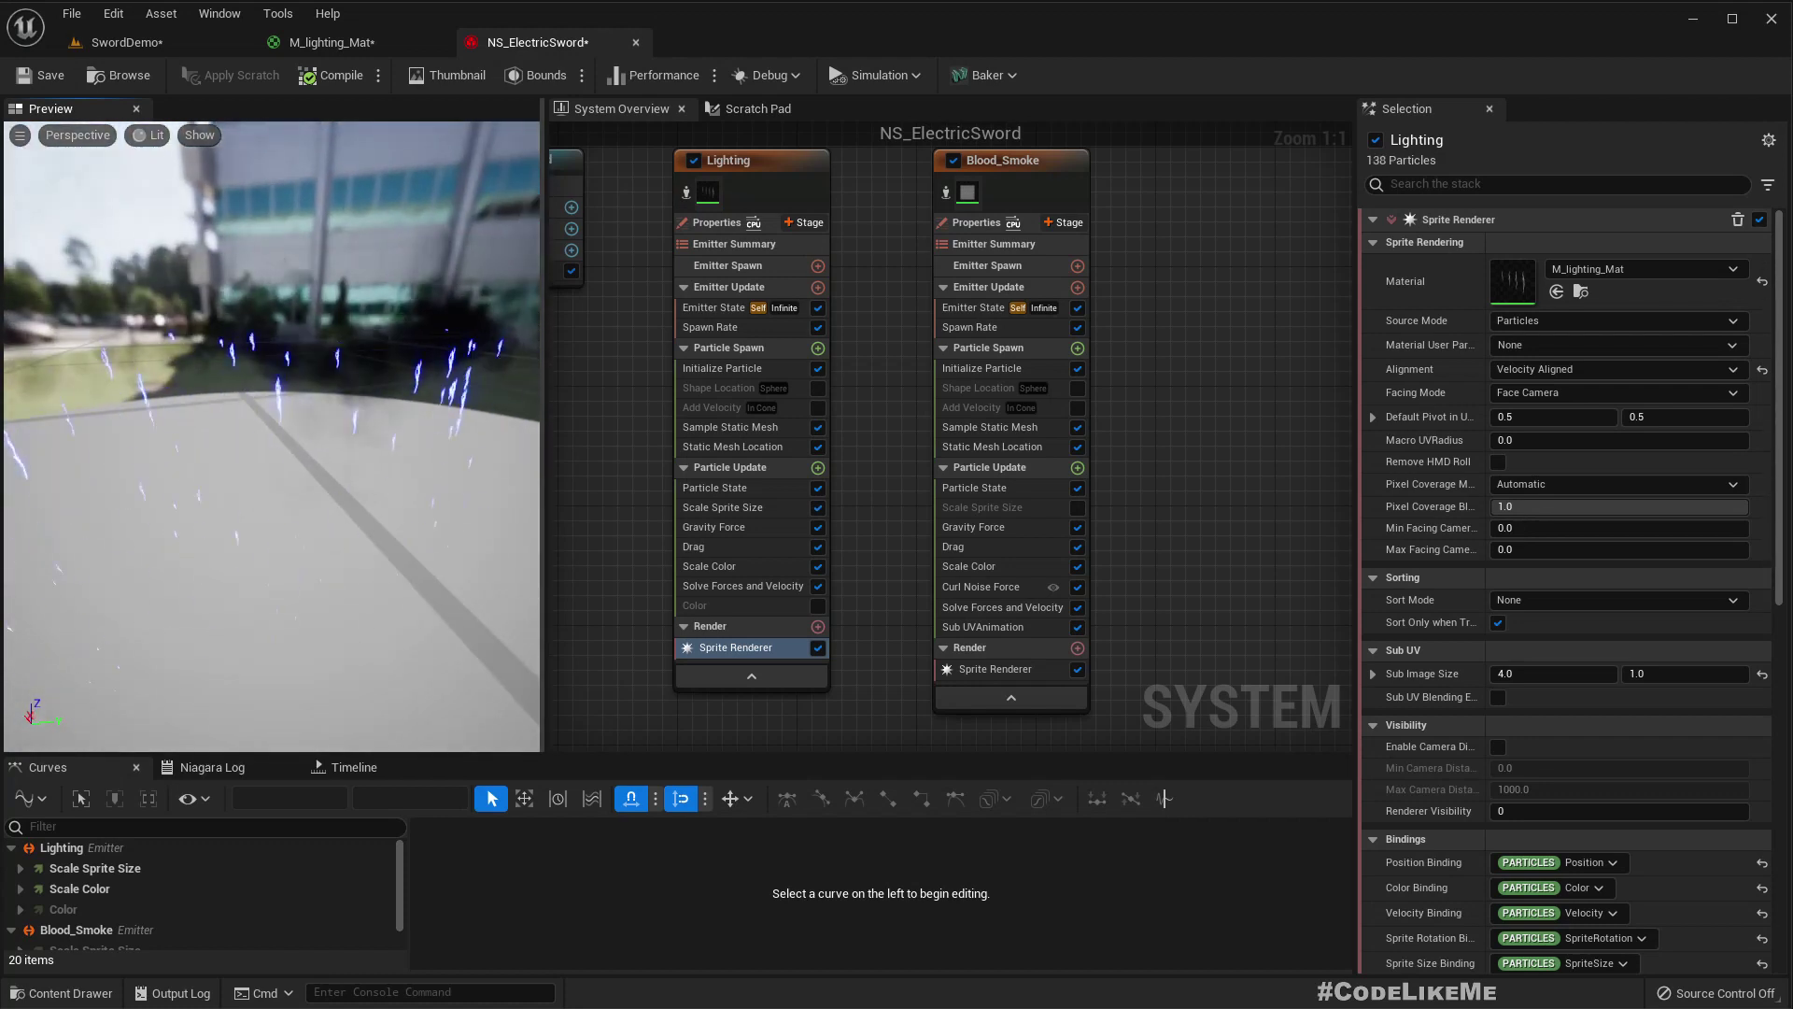
pyautogui.click(382, 40)
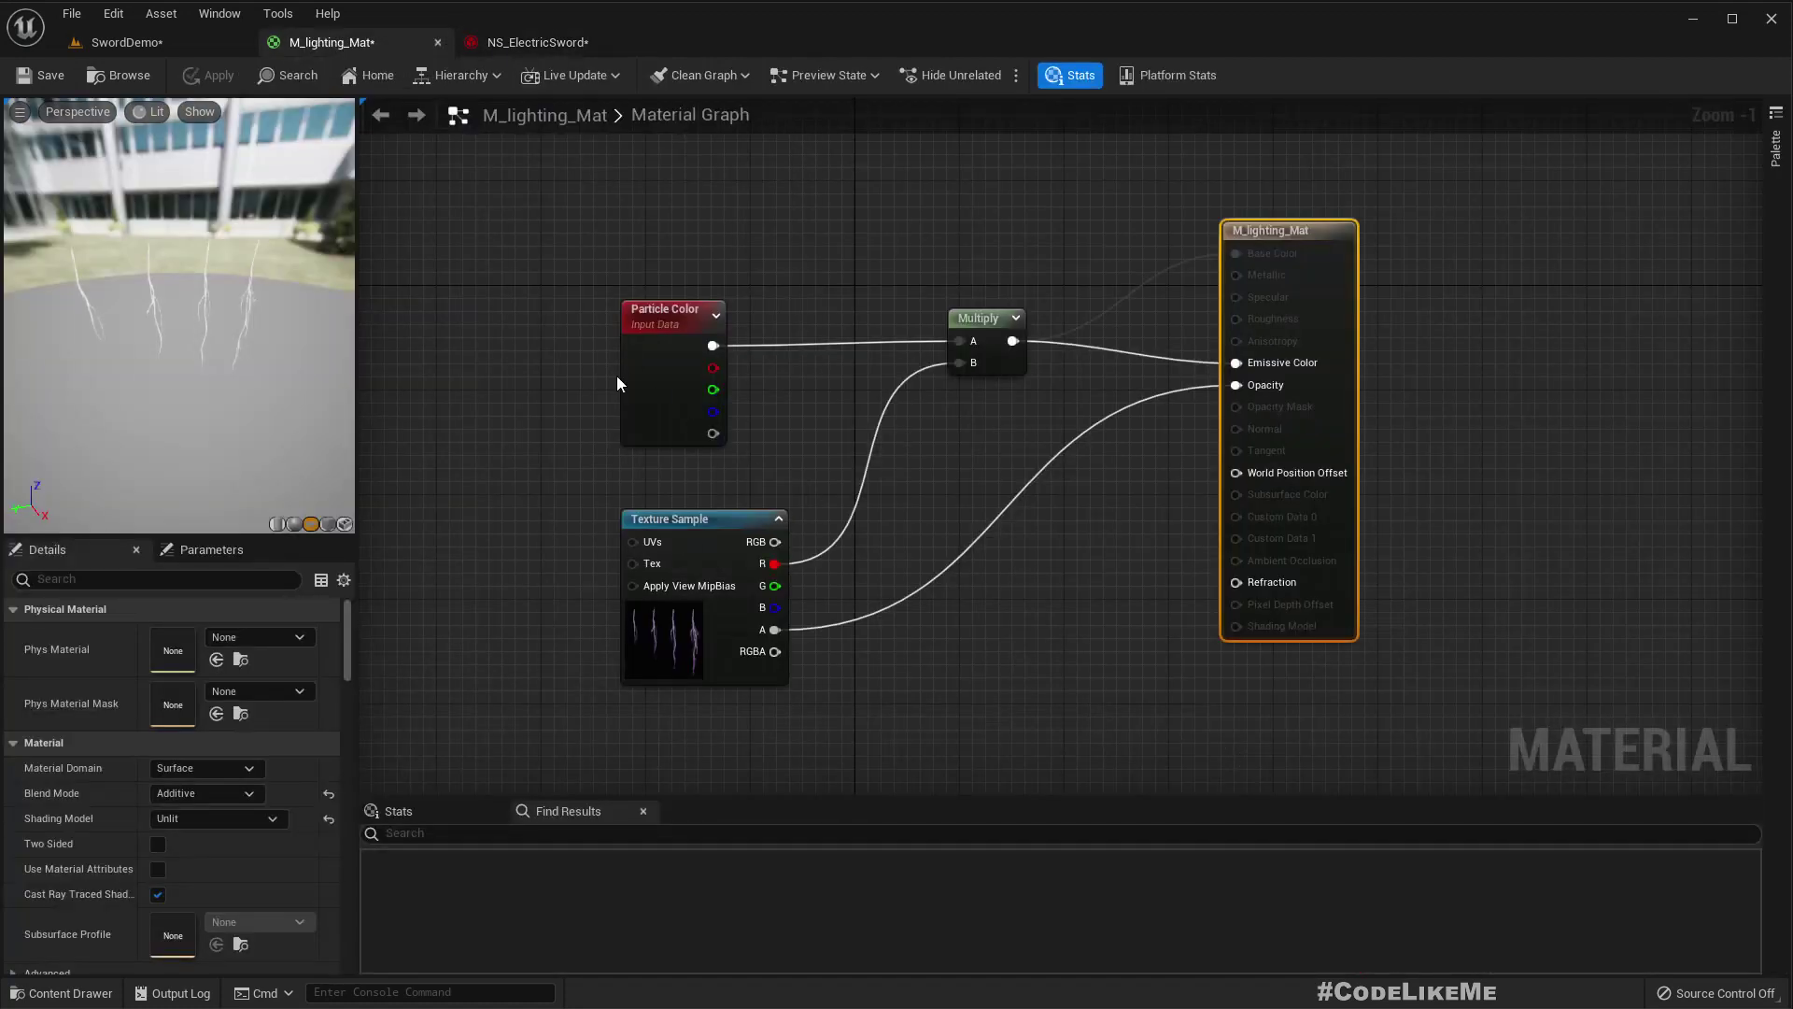
pyautogui.click(687, 645)
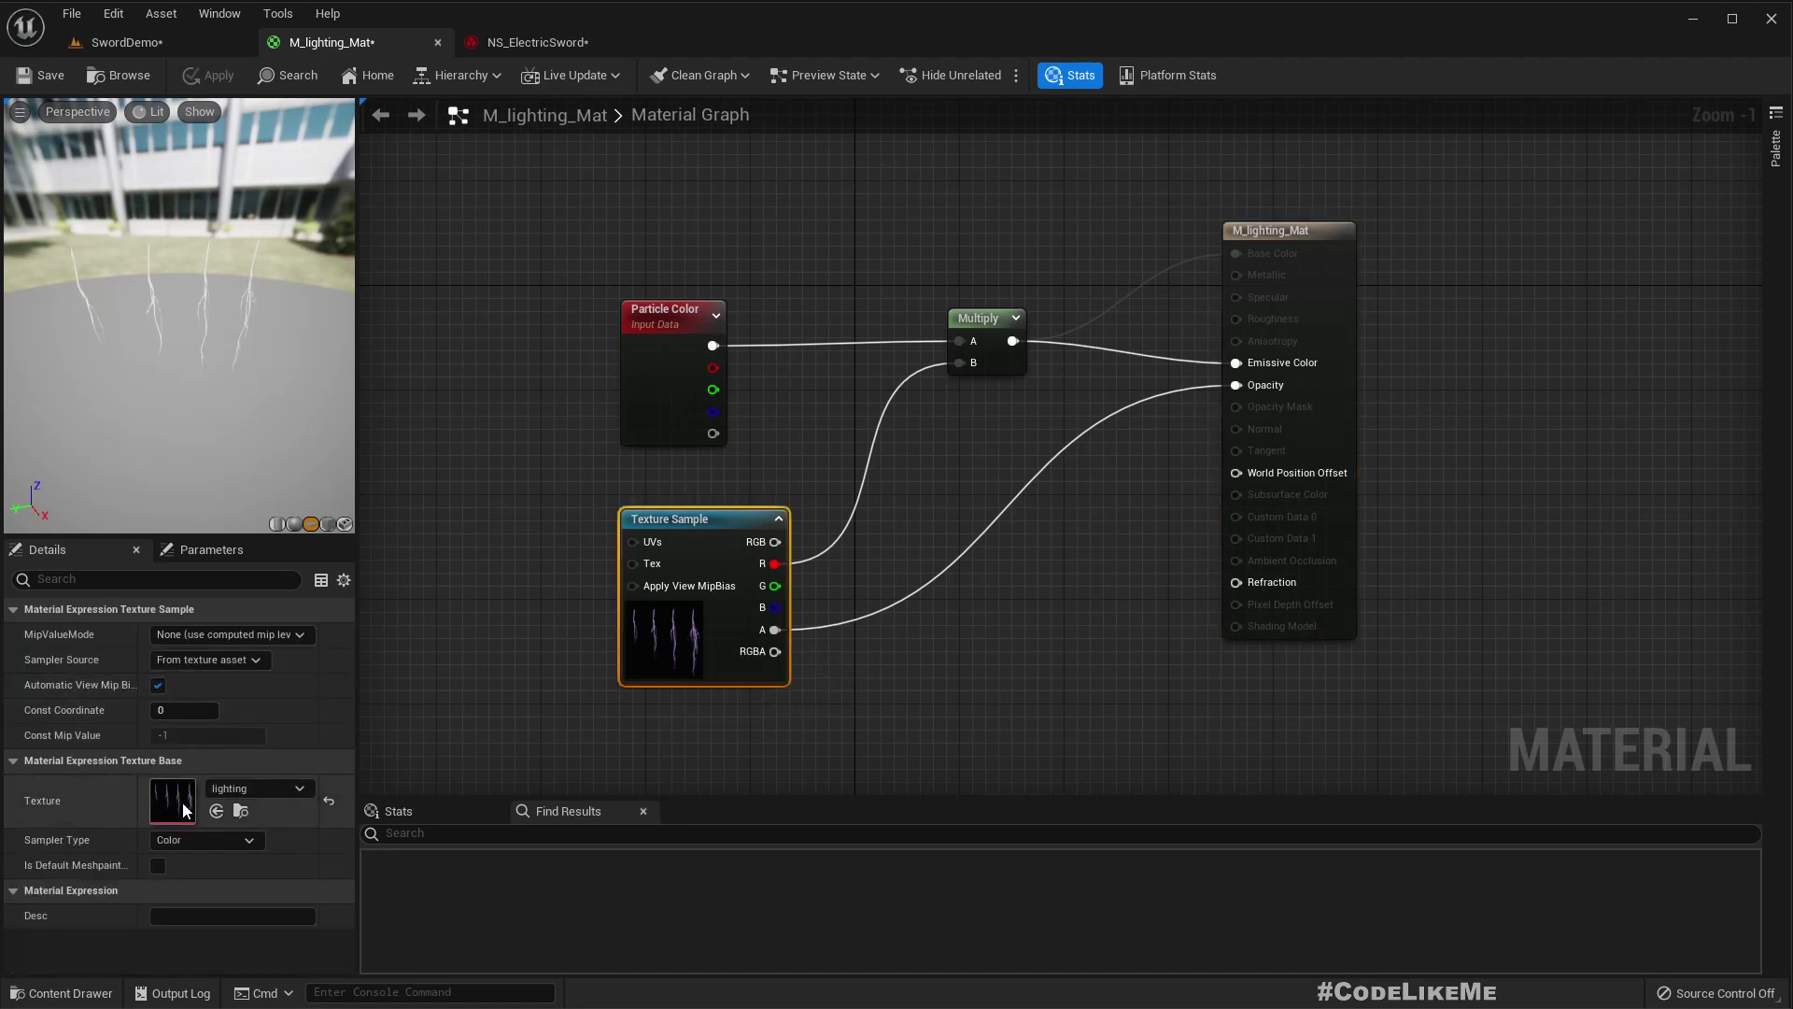
pyautogui.doubleClick(183, 804)
pyautogui.scroll(-8, 547, 750)
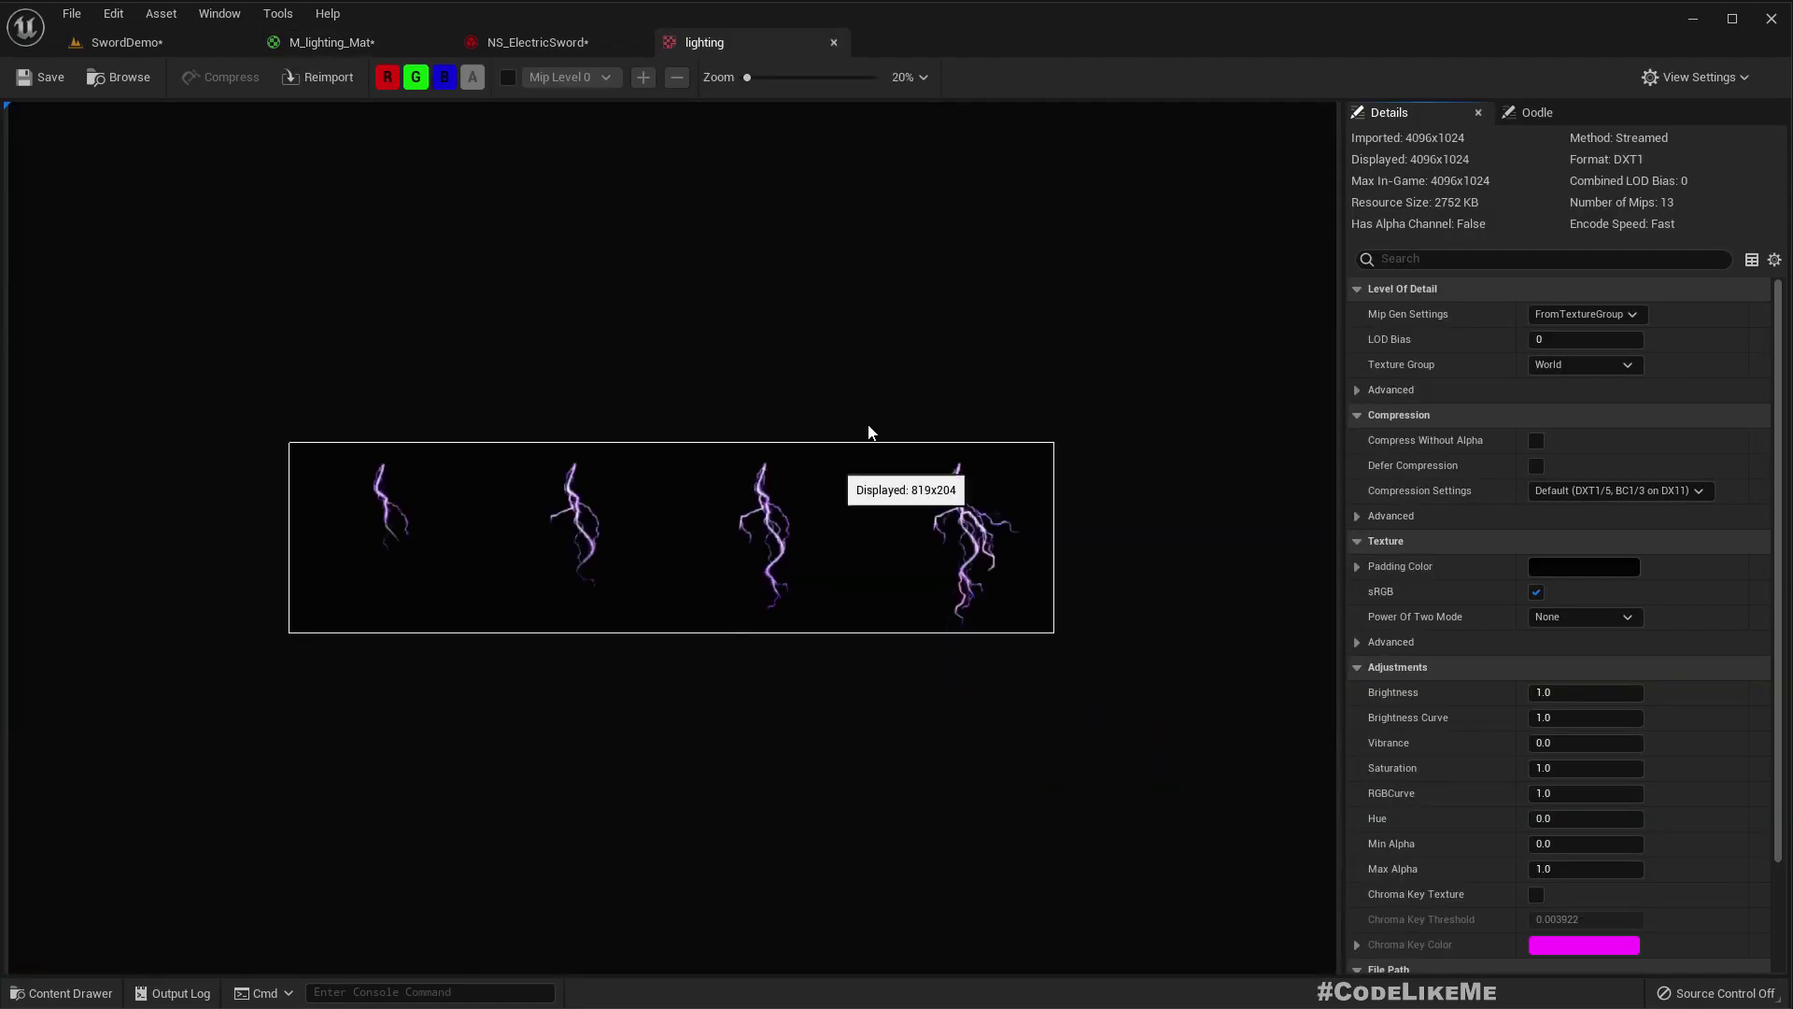
pyautogui.click(508, 41)
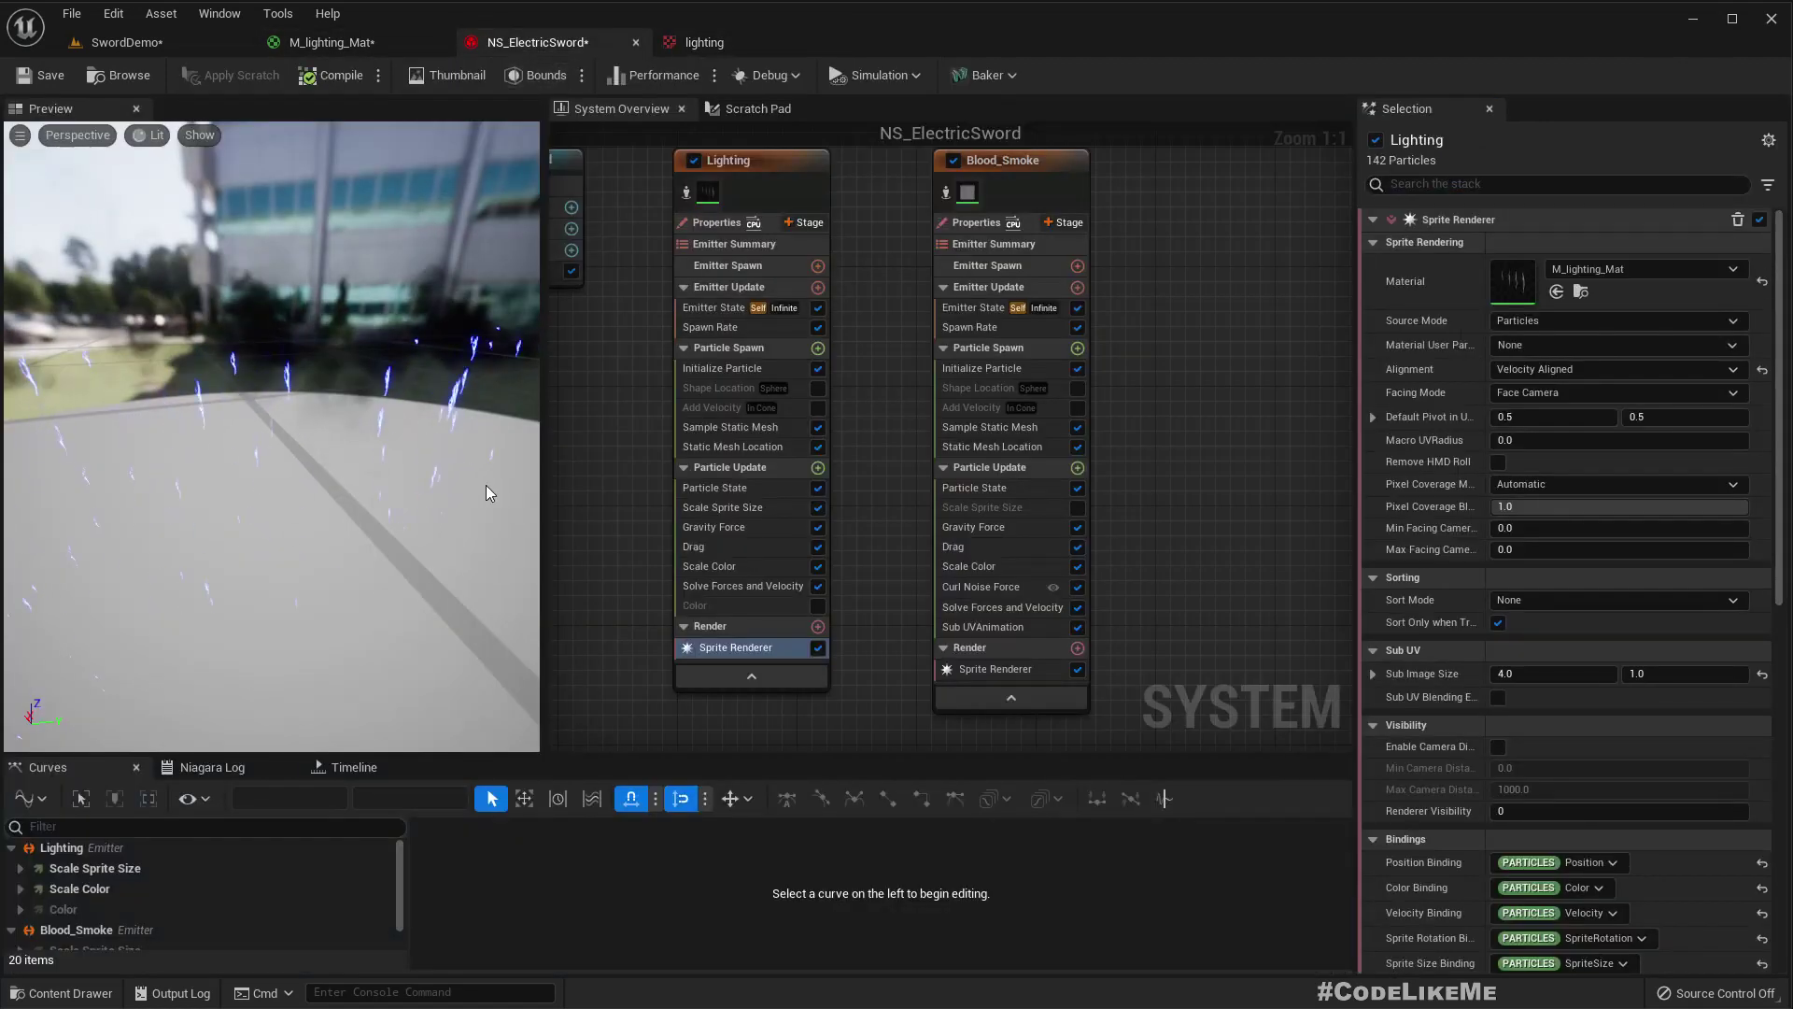
# - Disable the Gravity Force module in the Lighting emitter's Particle Update and check the particles in the preview
pyautogui.moveTo(271, 436)
pyautogui.mouseDown(button='right')
pyautogui.moveTo(364, 439)
pyautogui.moveTo(252, 437)
pyautogui.mouseUp(button='right')
pyautogui.moveTo(294, 463)
pyautogui.mouseDown()
pyautogui.moveTo(323, 457)
pyautogui.moveTo(284, 461)
pyautogui.mouseUp()
pyautogui.scroll(-5, 294, 463)
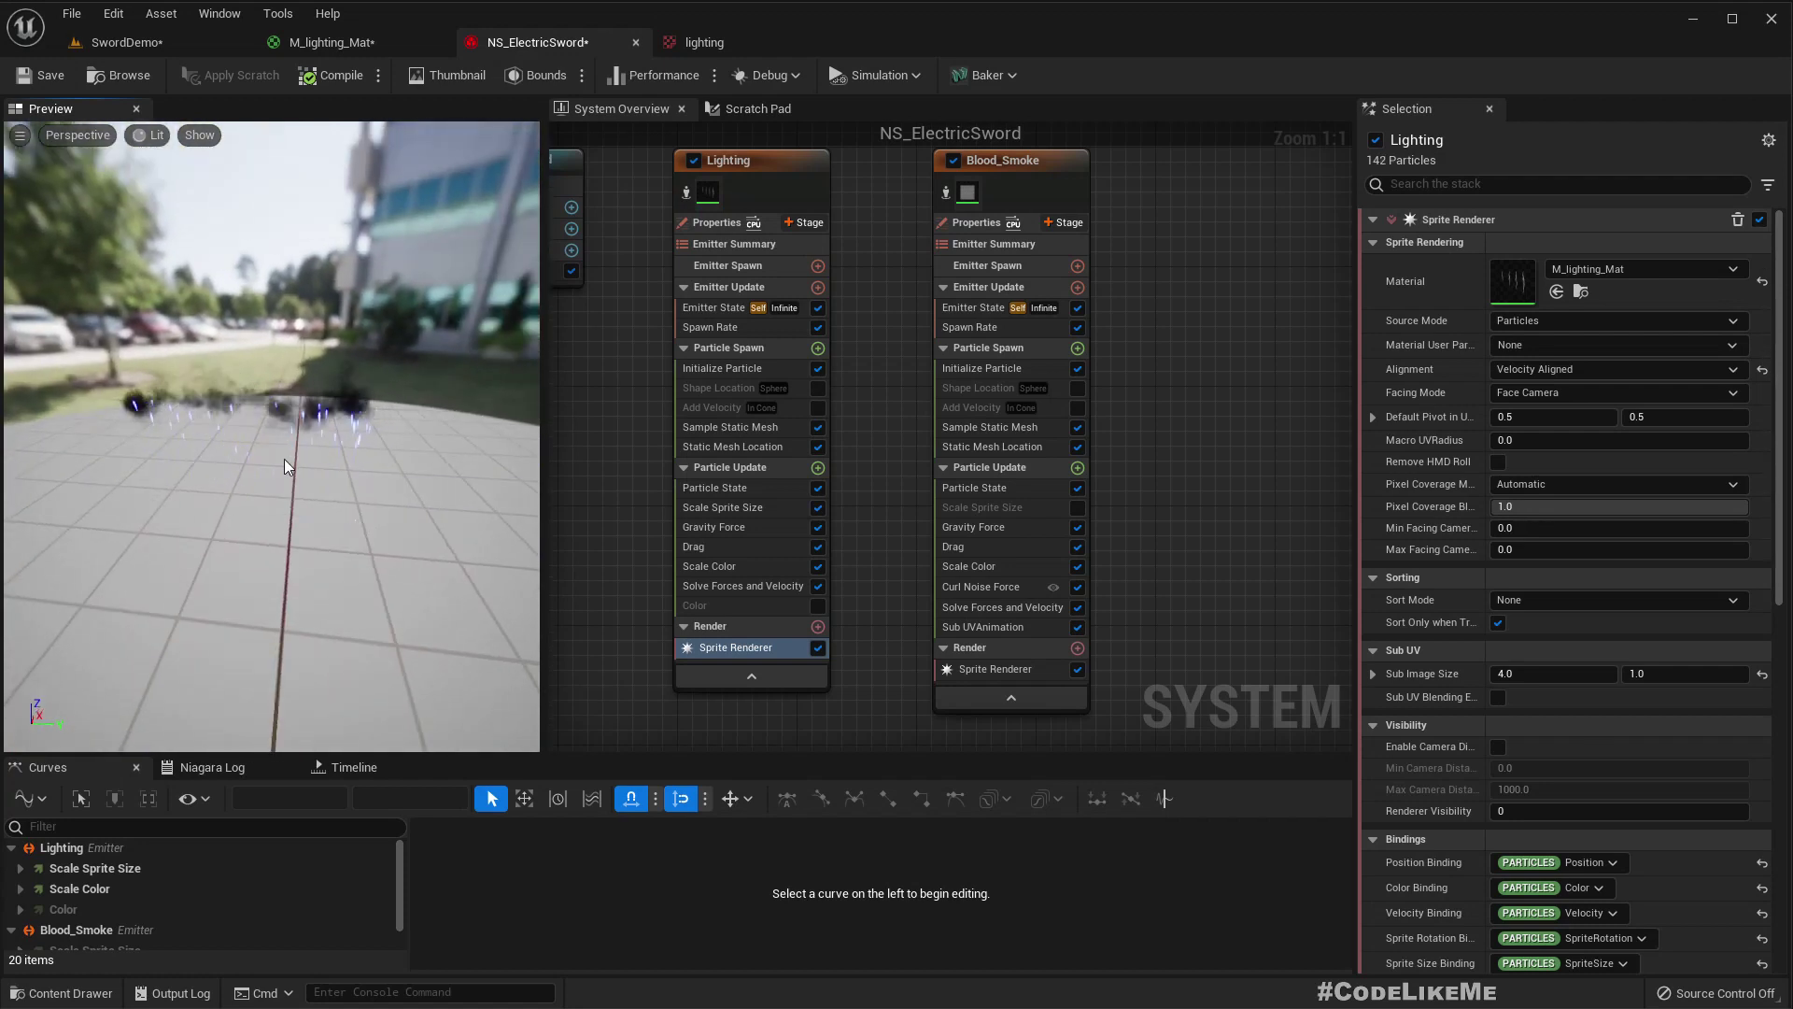
pyautogui.scroll(3, 193, 439)
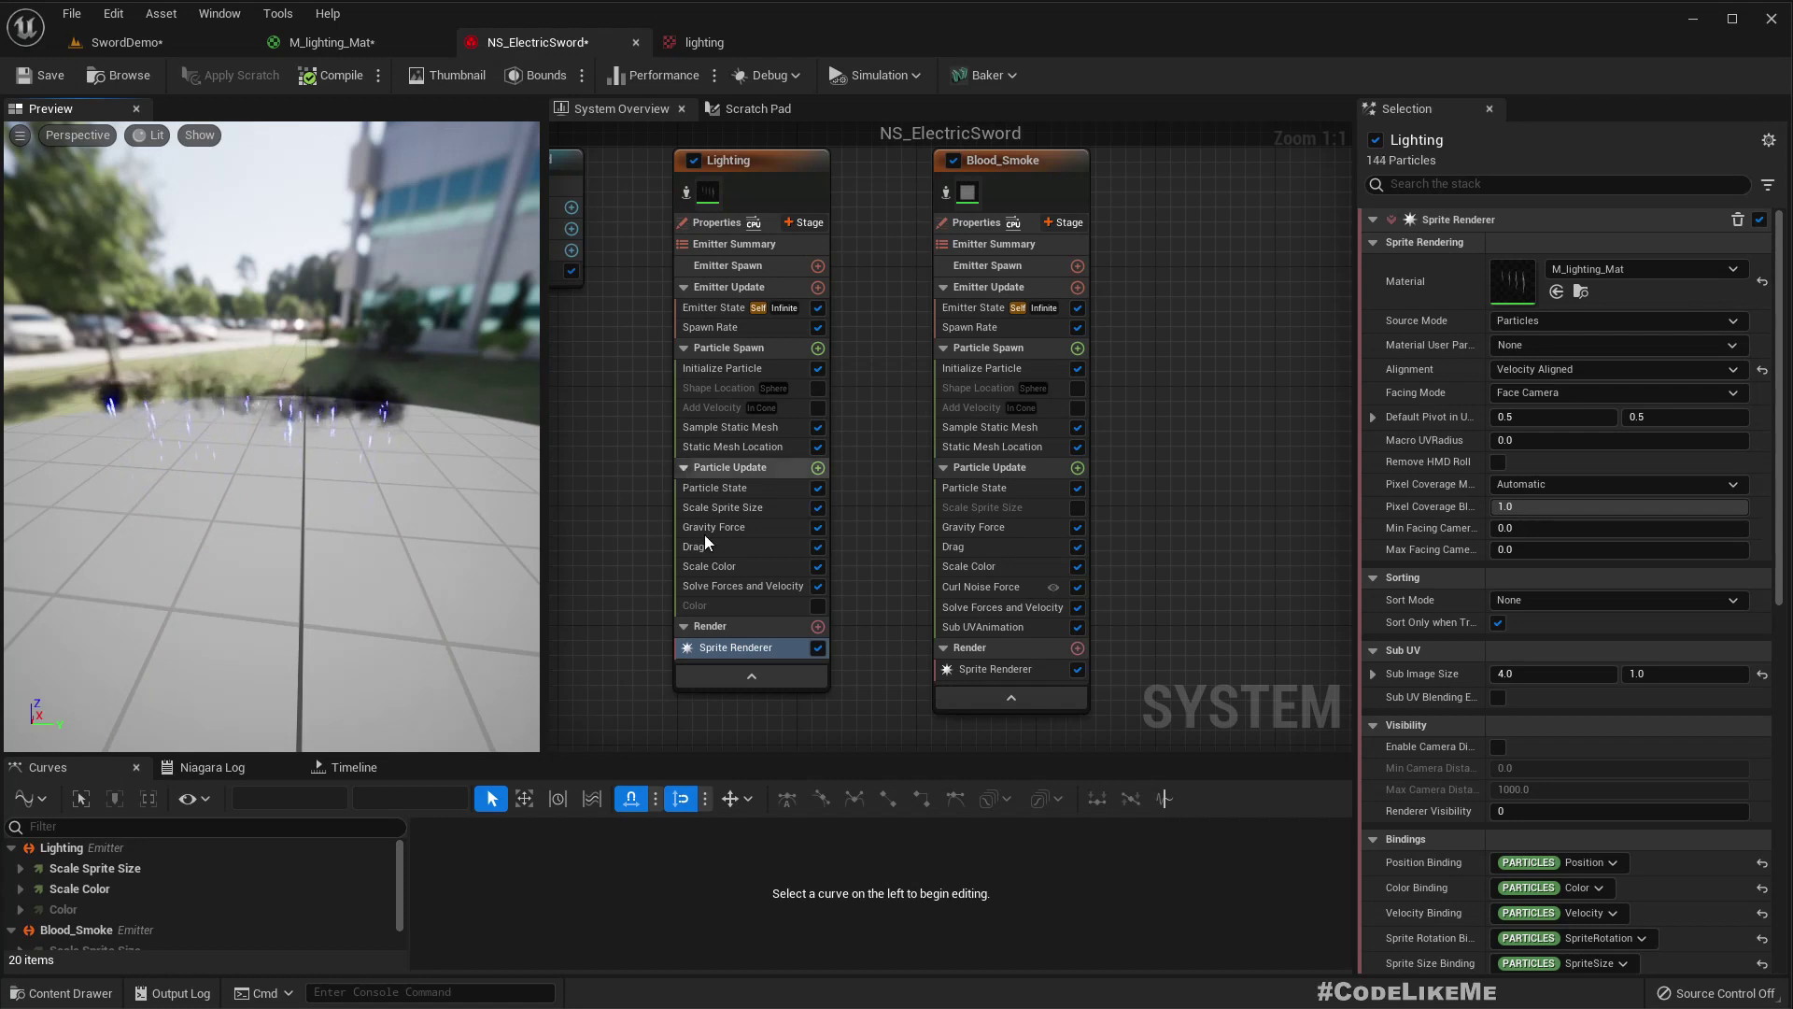
pyautogui.click(817, 527)
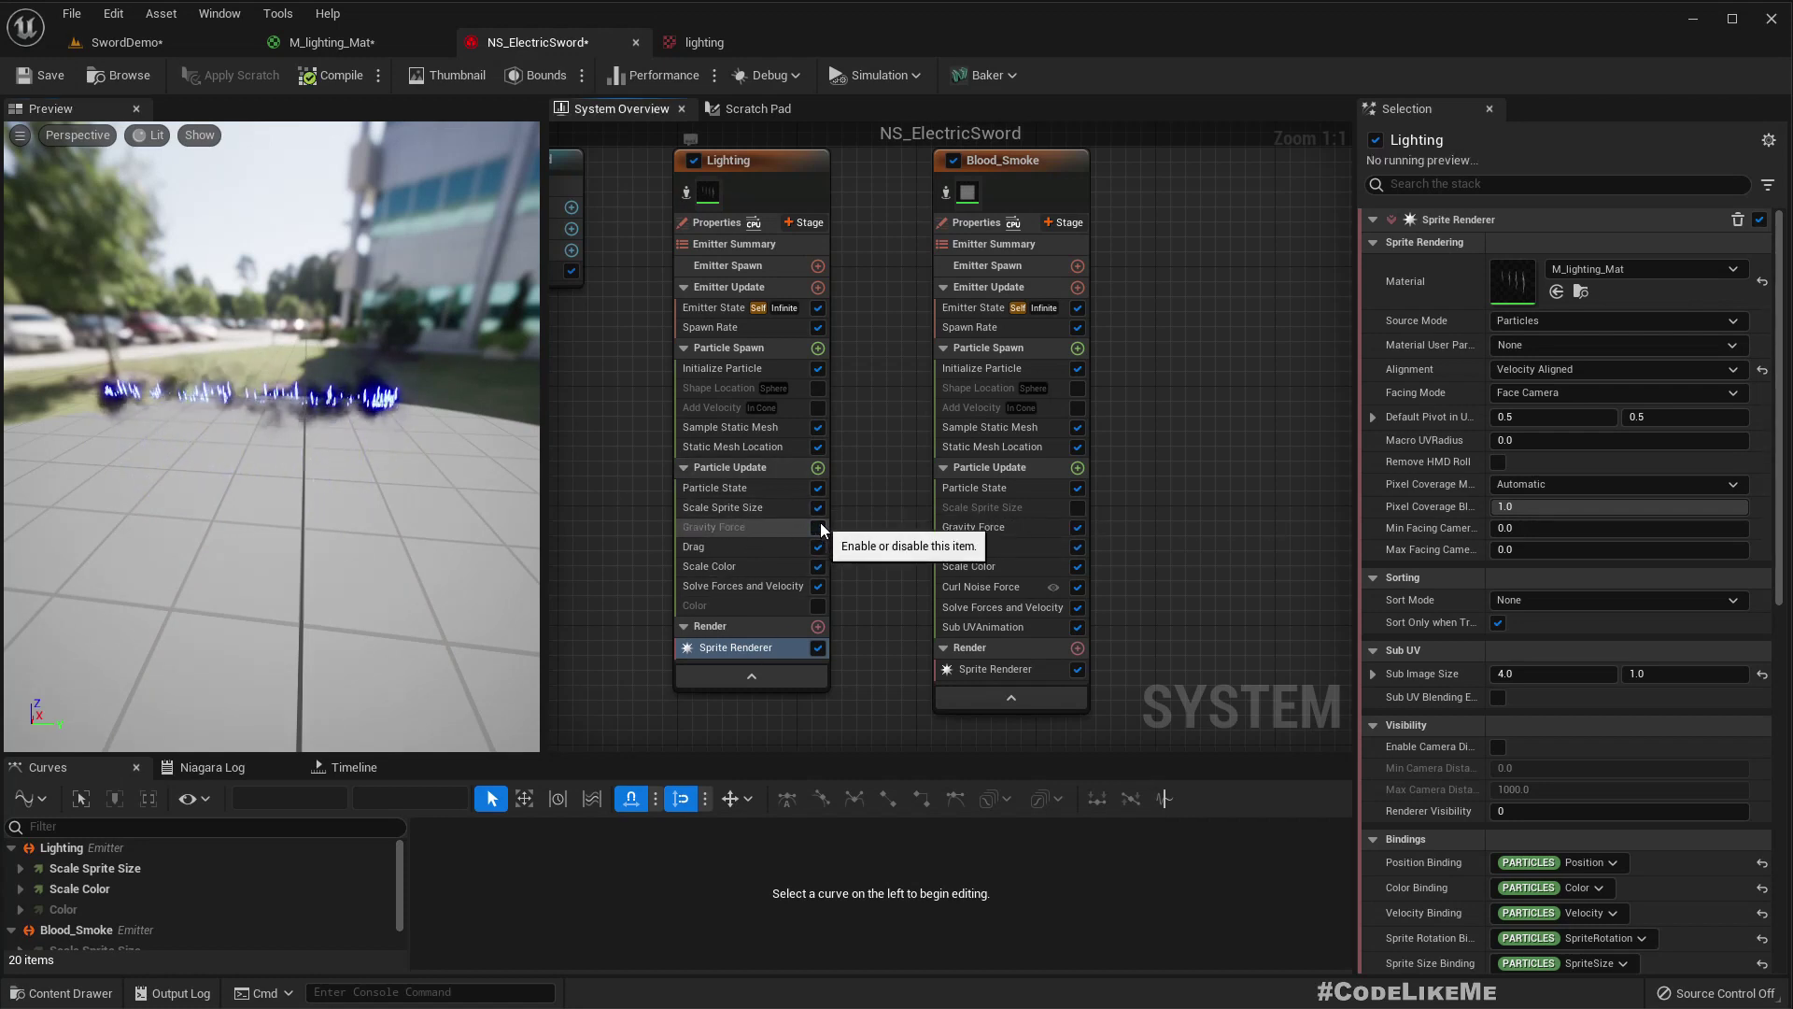
pyautogui.scroll(6, 267, 392)
pyautogui.moveTo(267, 400); pyautogui.dragTo(305, 428)
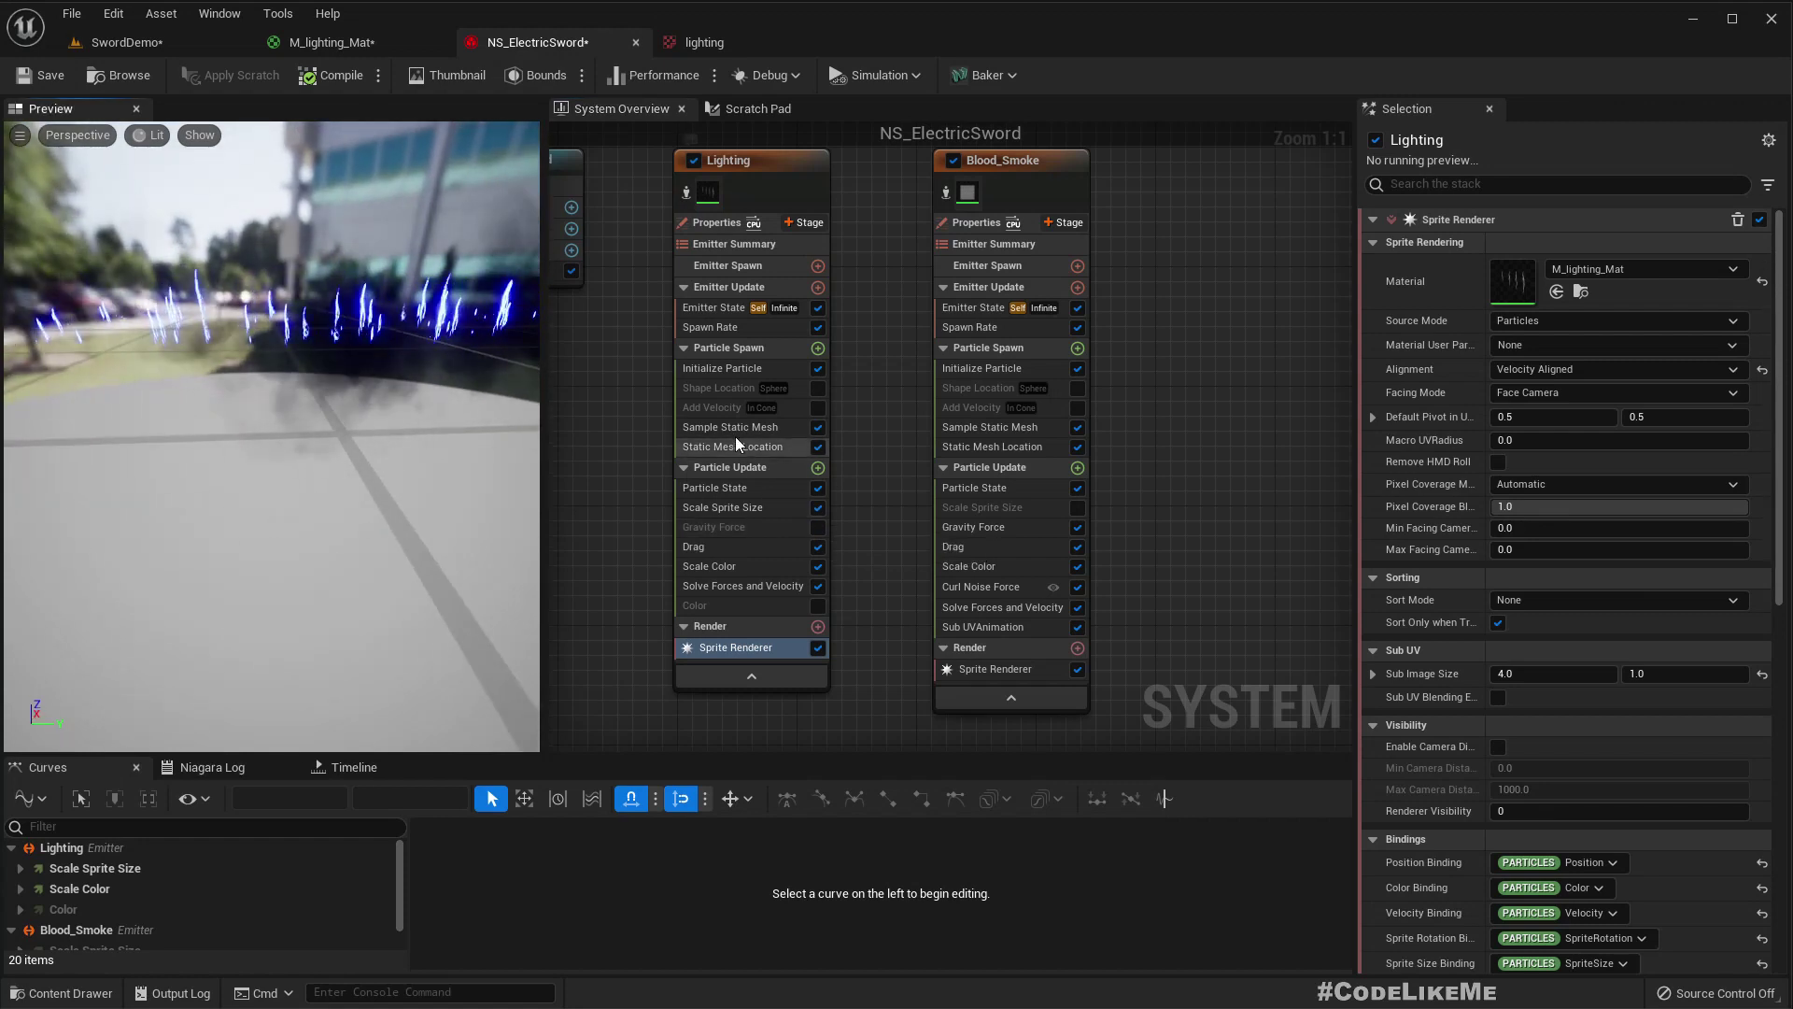
# - Enable Add Velocity in the Lighting emitter and set its velocity speed to a minimum of 2 and a maximum of 3
pyautogui.click(746, 411)
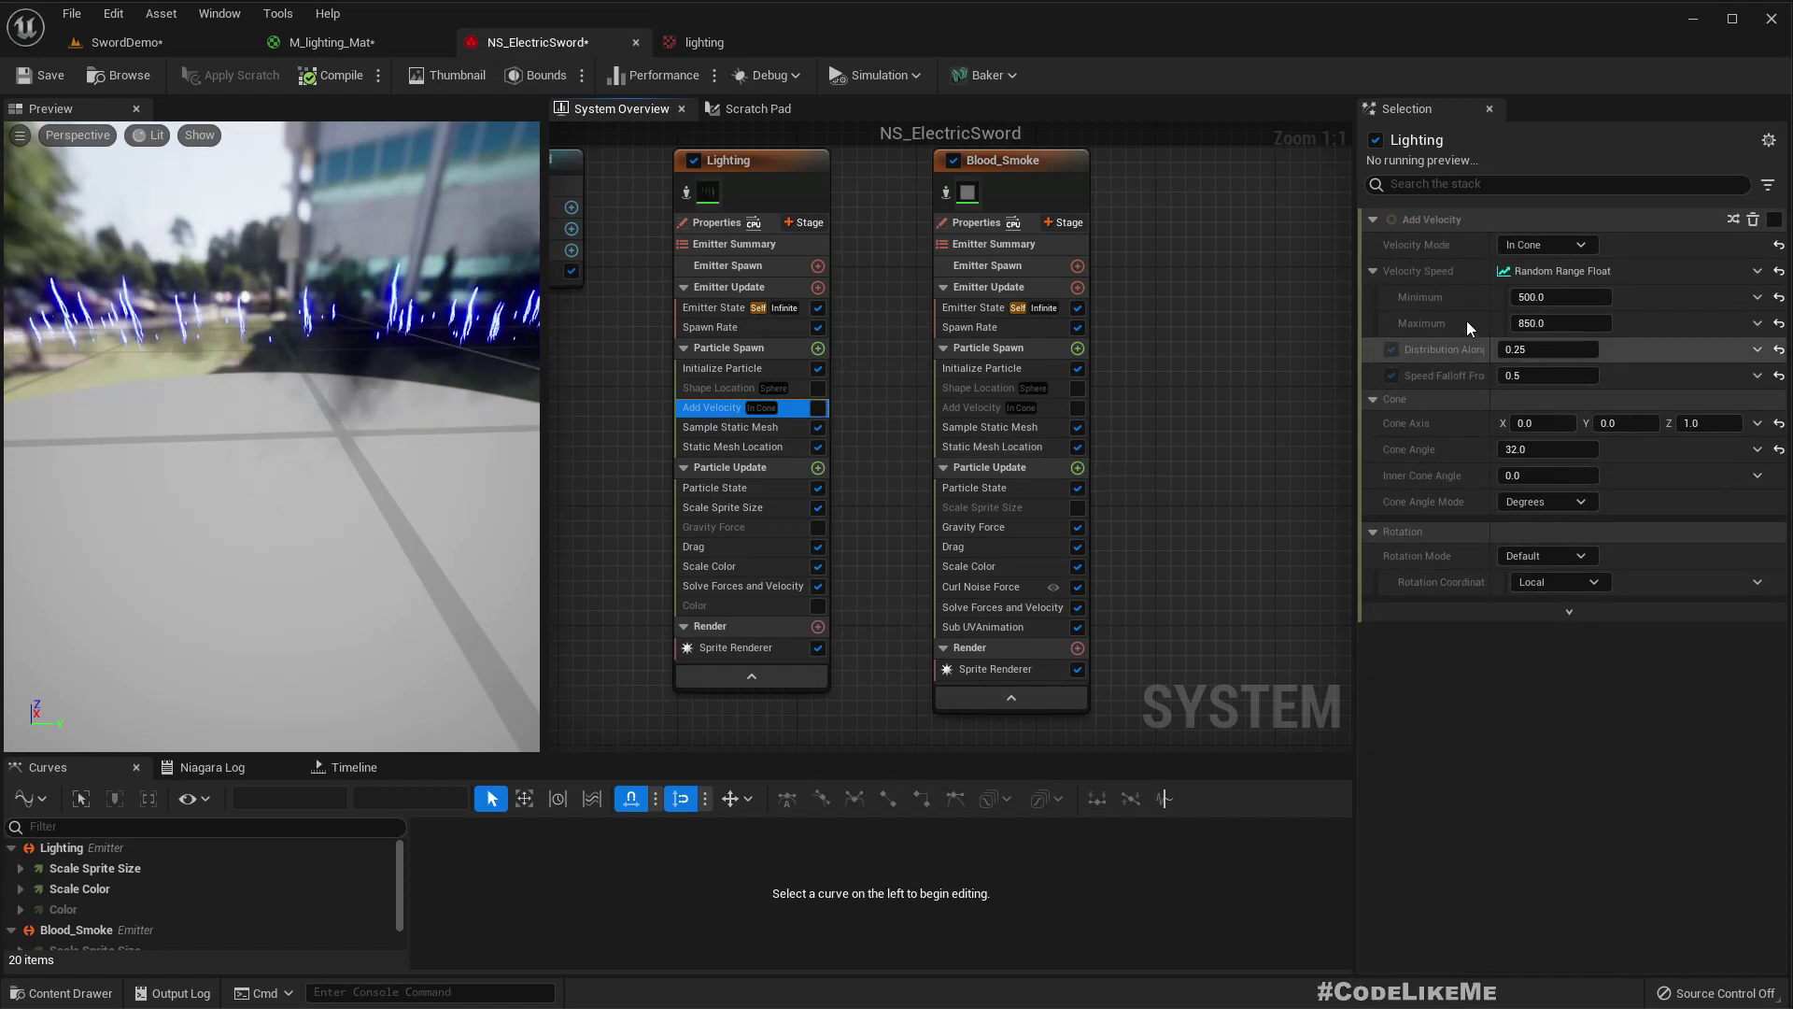
pyautogui.click(818, 408)
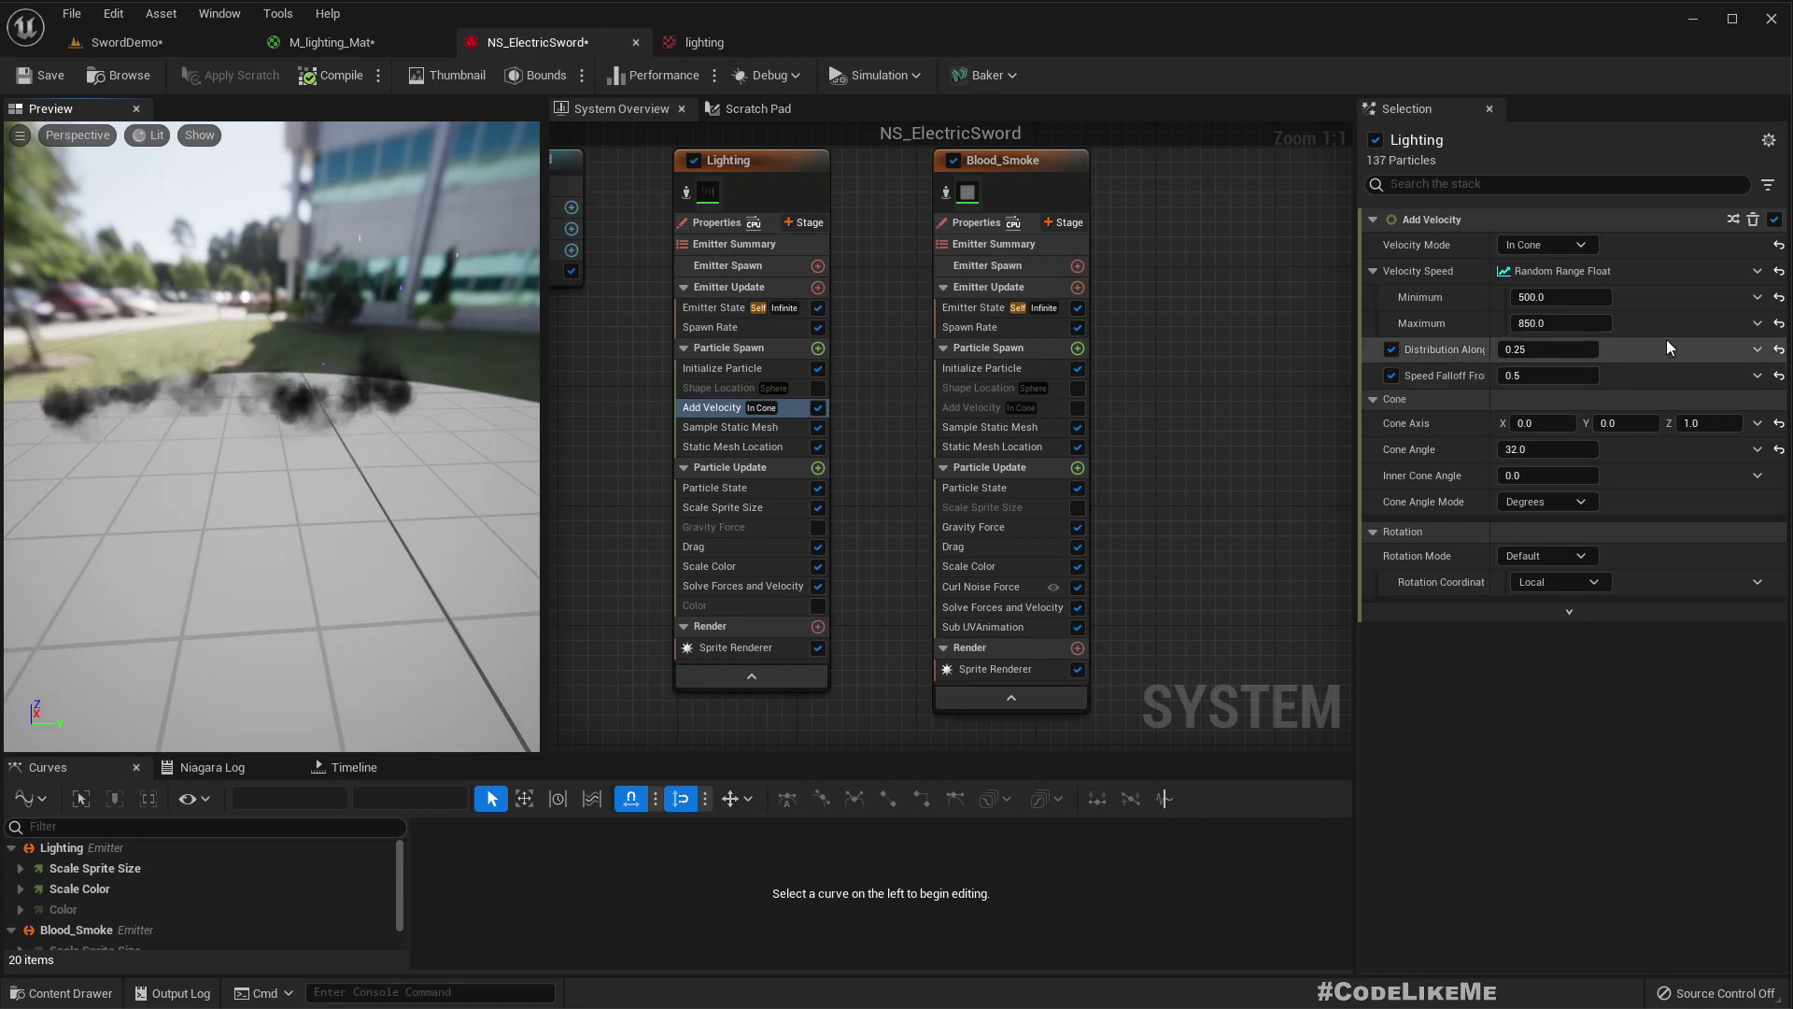
pyautogui.click(1591, 297)
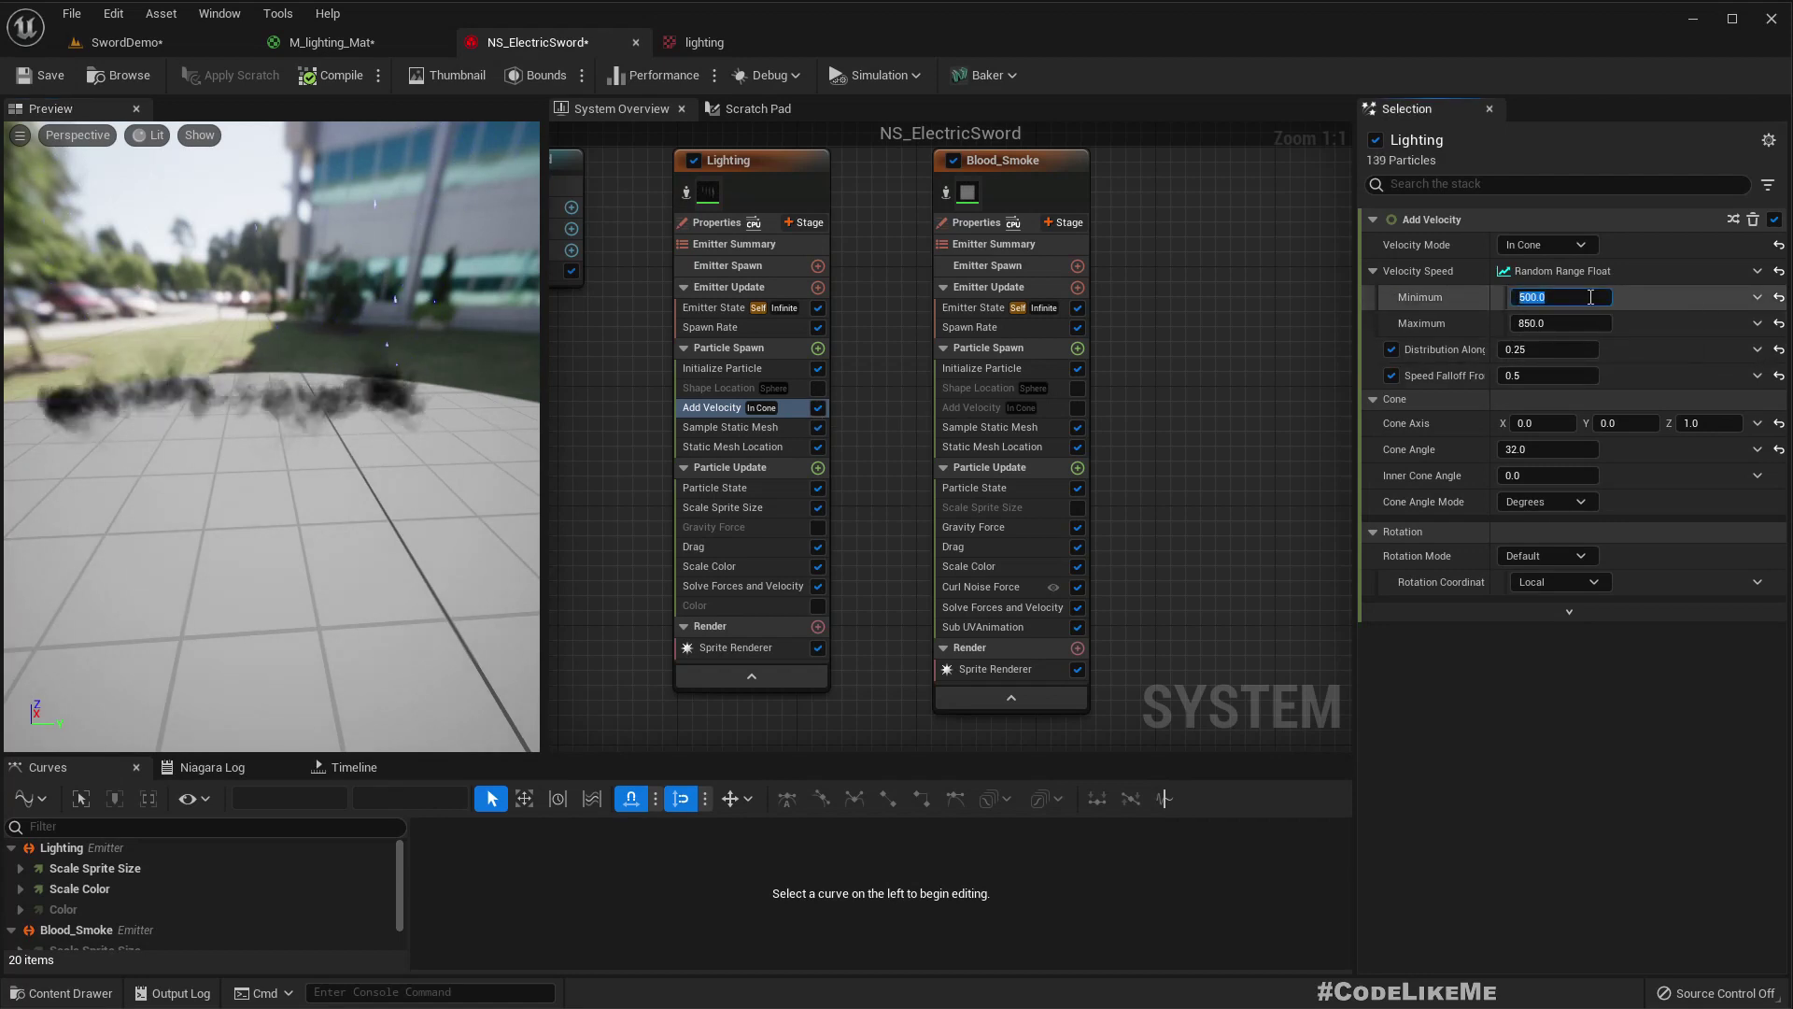
pyautogui.press('Tab')
pyautogui.write('3')
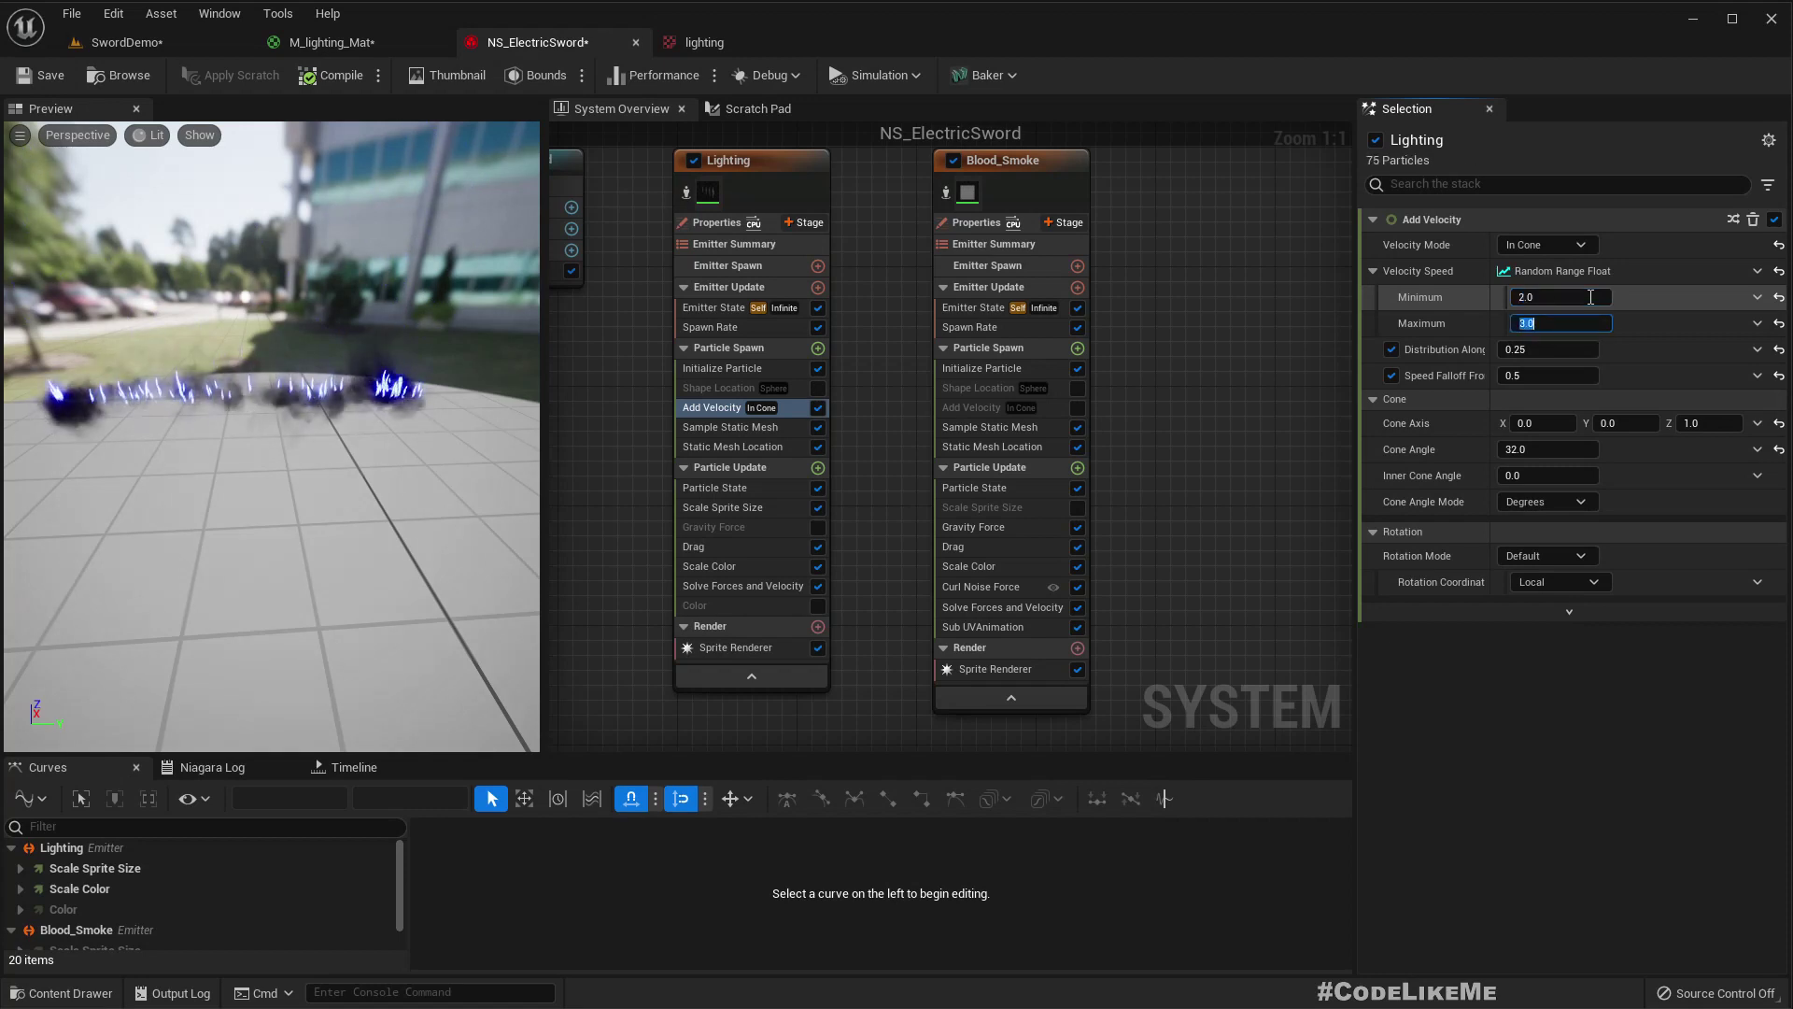
pyautogui.press('w')
pyautogui.moveTo(280, 448); pyautogui.dragTo(281, 448, button='right')
pyautogui.press('s')
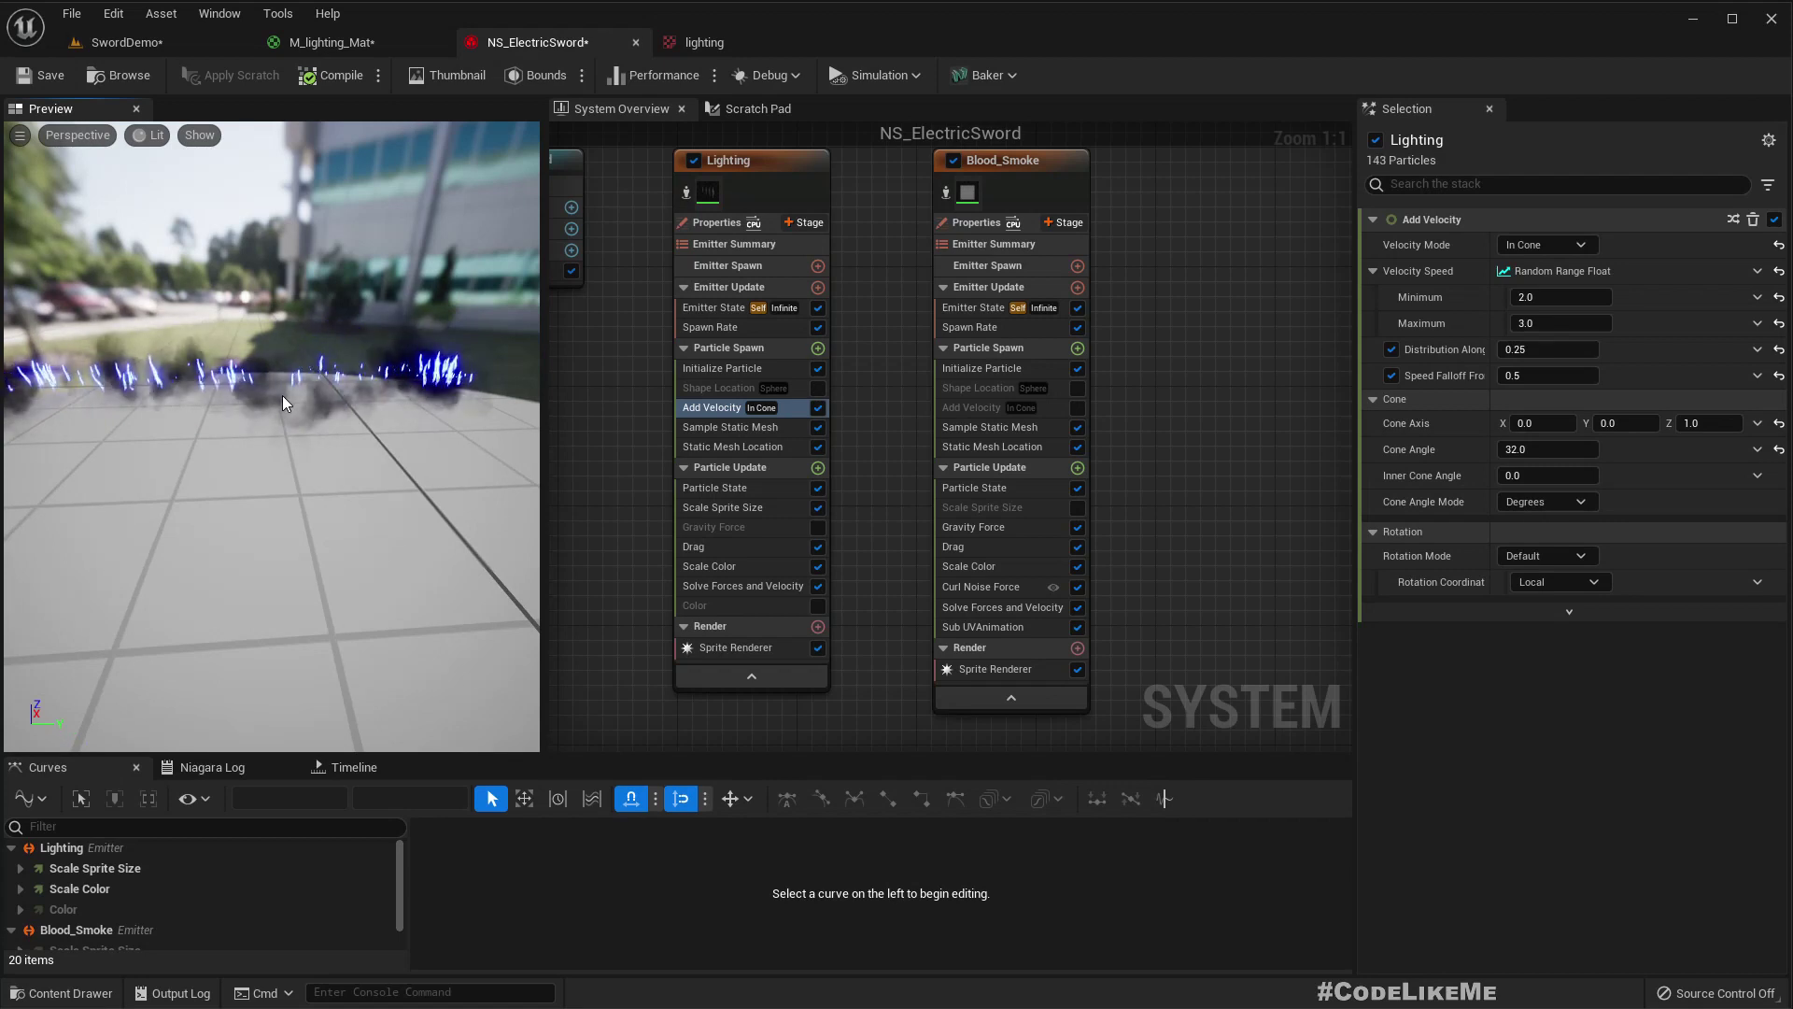
pyautogui.moveTo(280, 398)
pyautogui.mouseDown()
pyautogui.moveTo(261, 403)
pyautogui.moveTo(278, 400)
pyautogui.mouseUp()
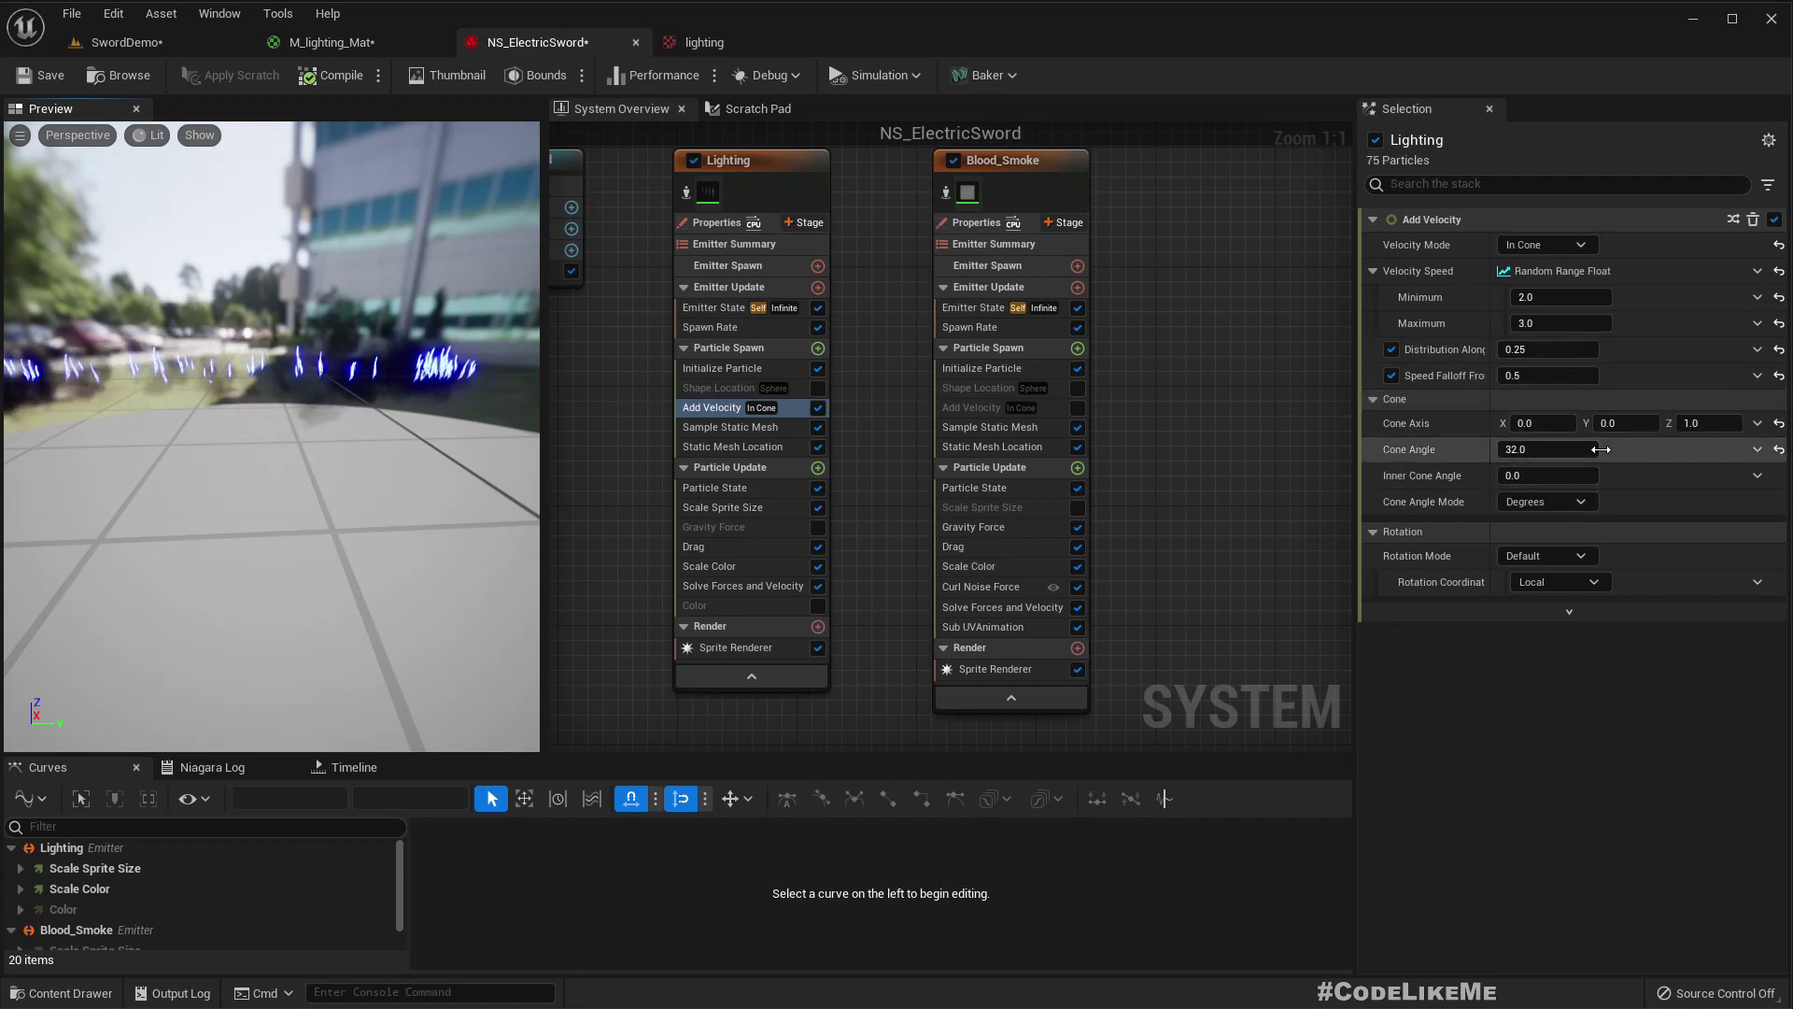
# - Set the Add Velocity Cone Axis to Z 0 and Y 1 in the Lighting emitter
pyautogui.click(1709, 423)
pyautogui.write('0')
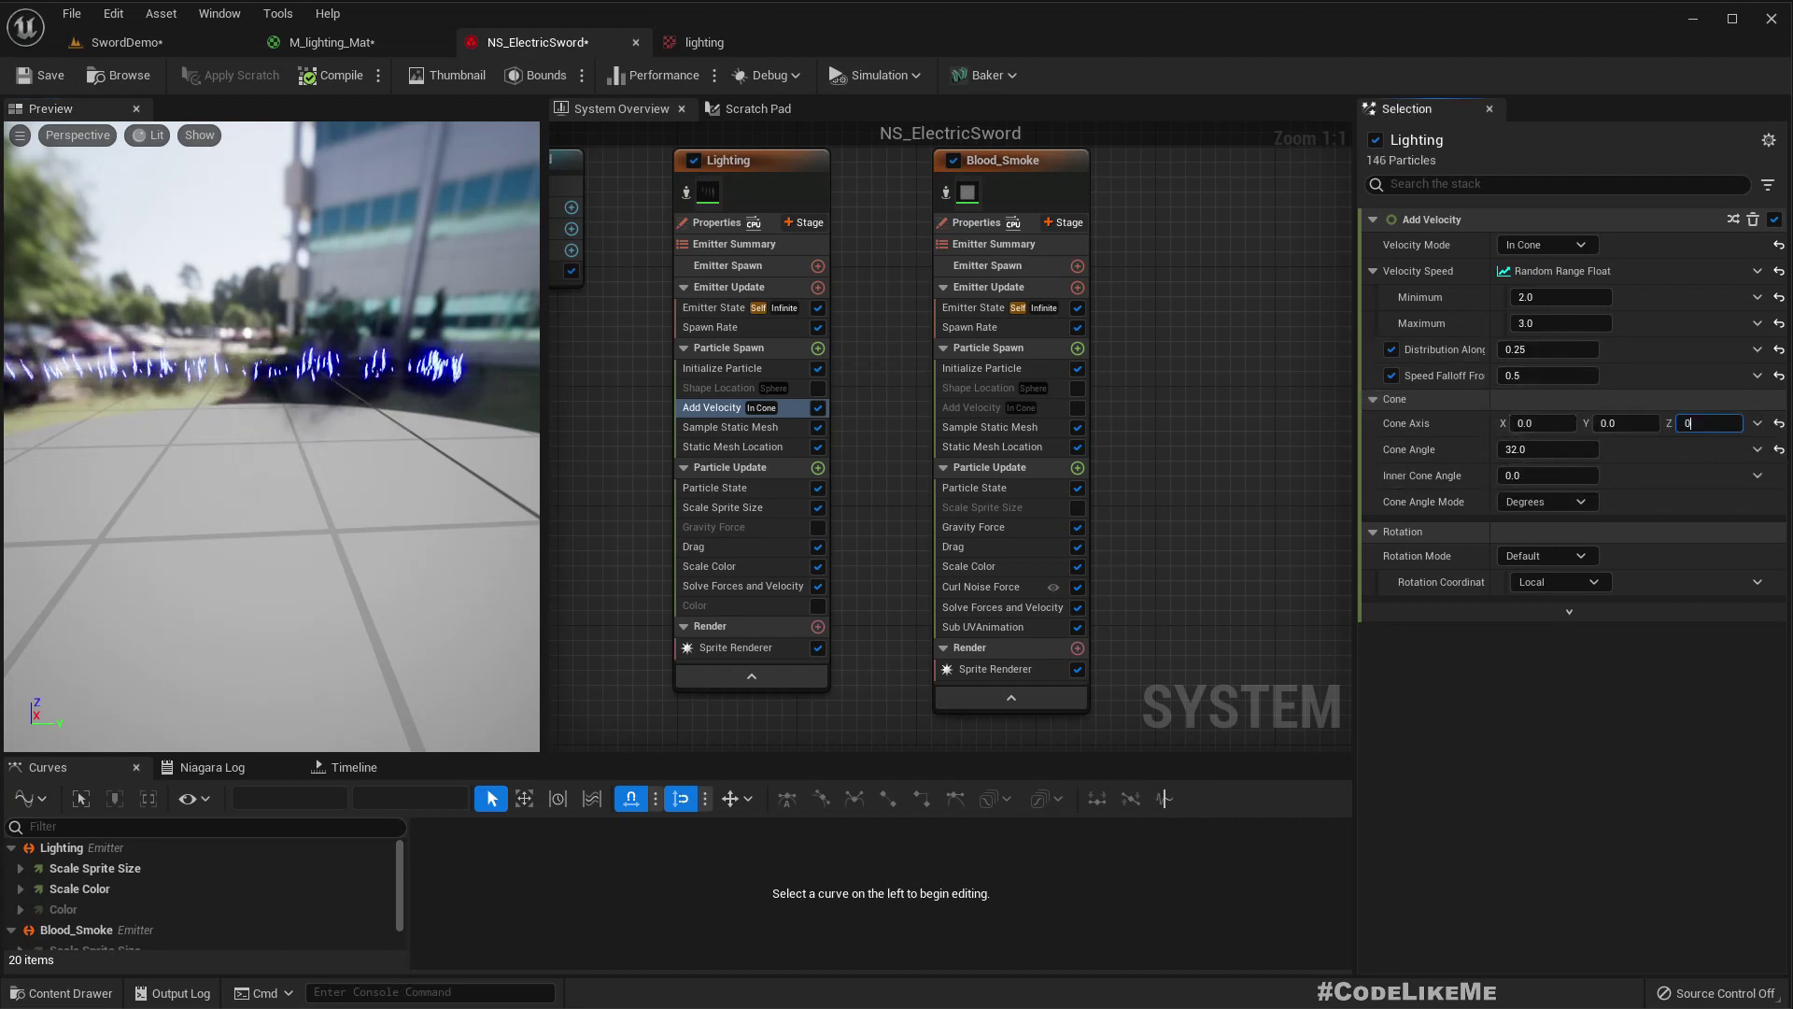
pyautogui.hotkey('shift', 'Tab')
pyautogui.write('1')
pyautogui.press('Return')
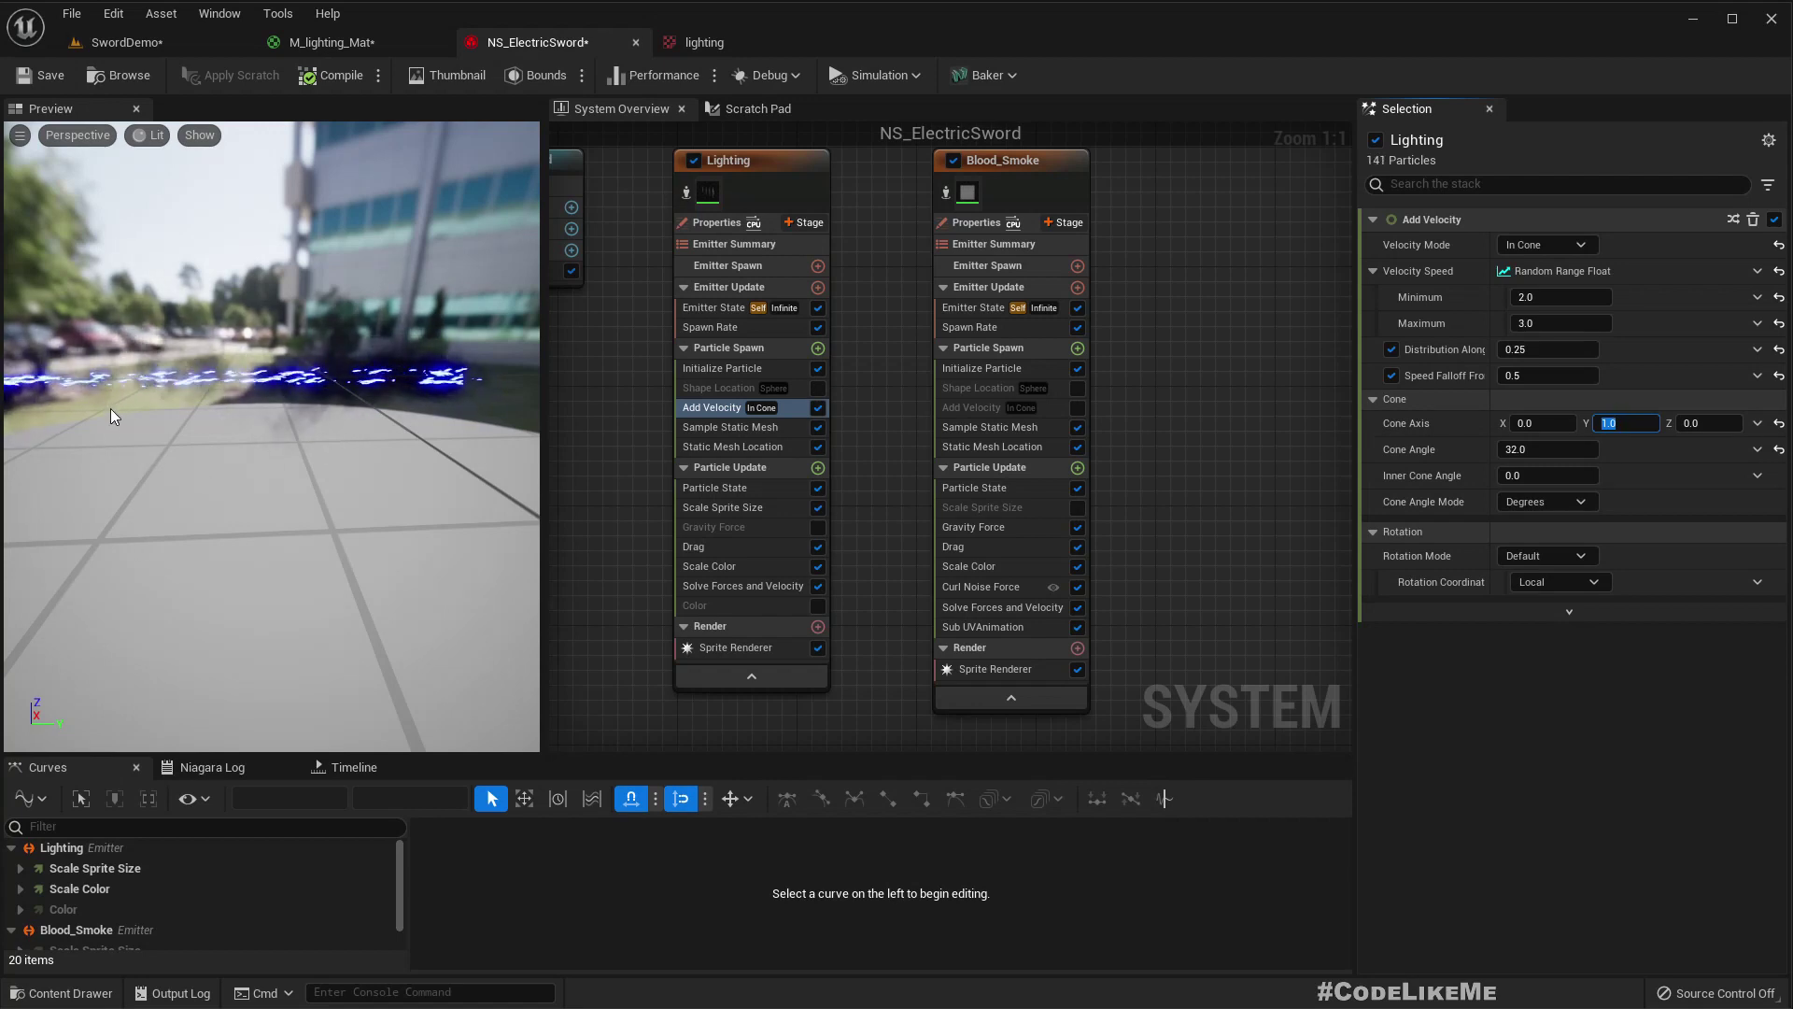
pyautogui.moveTo(271, 437); pyautogui.dragTo(373, 467, button='right')
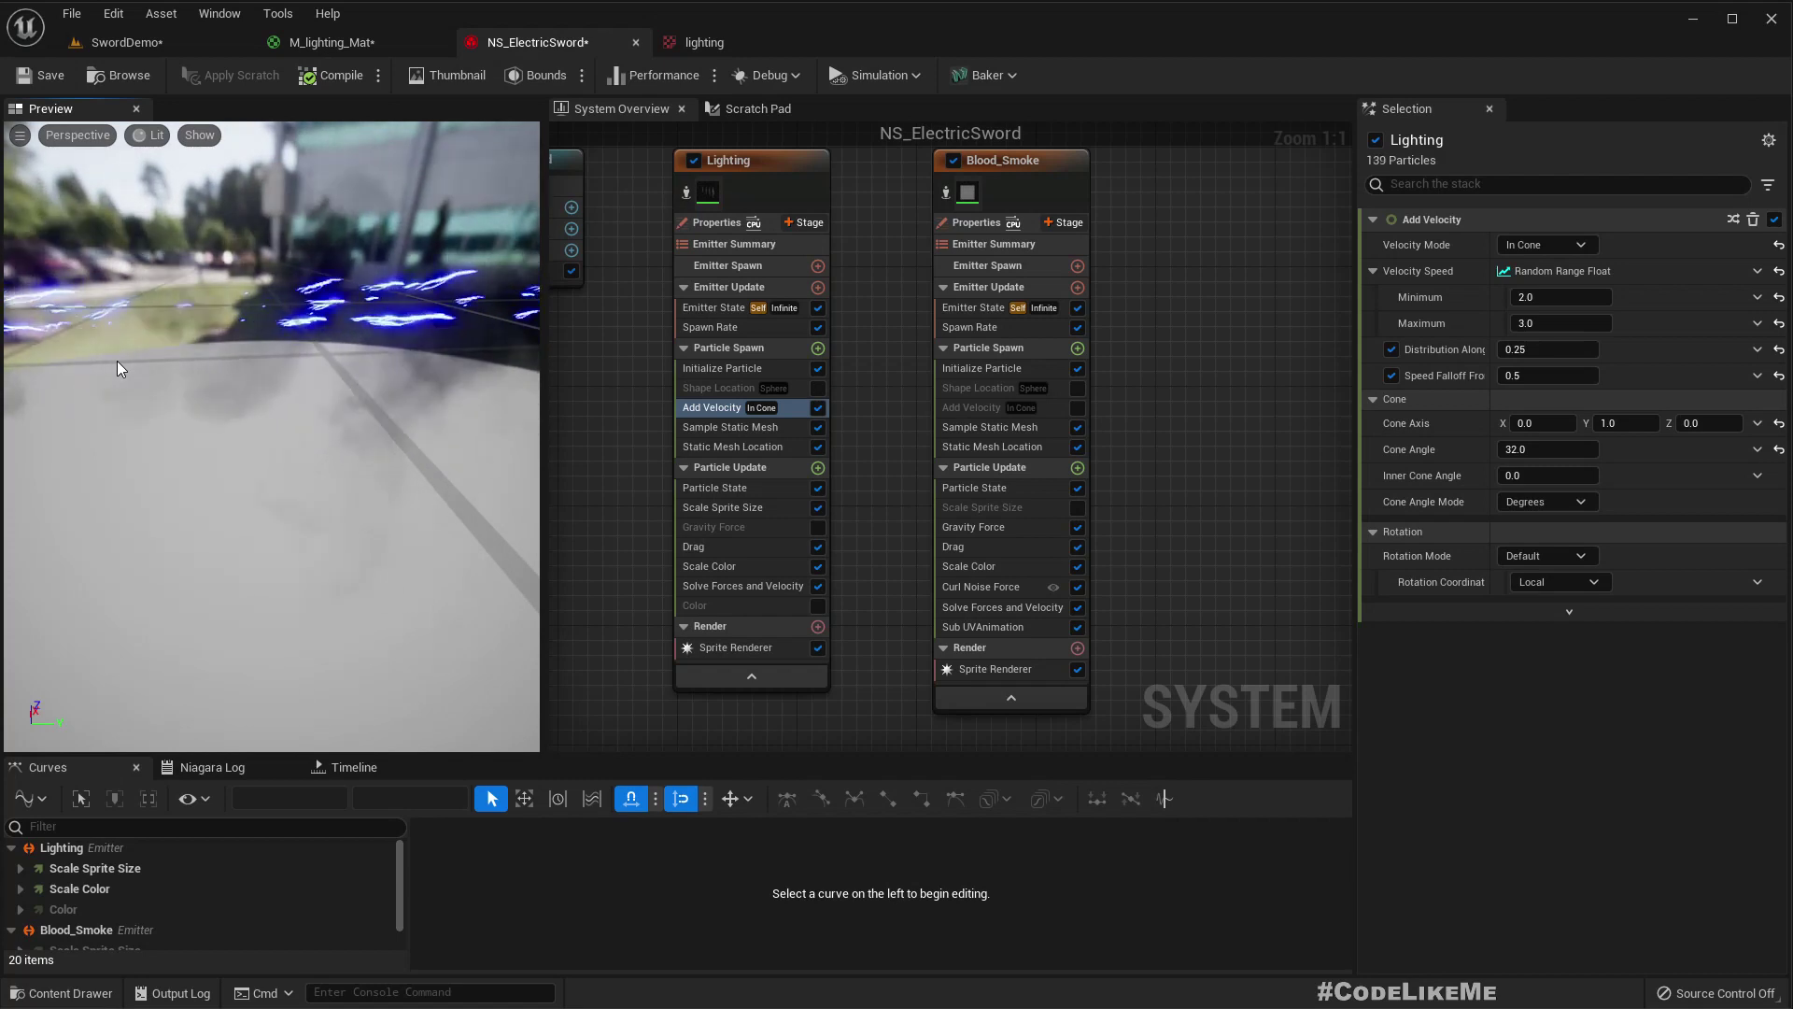
pyautogui.moveTo(116, 360); pyautogui.dragTo(259, 396)
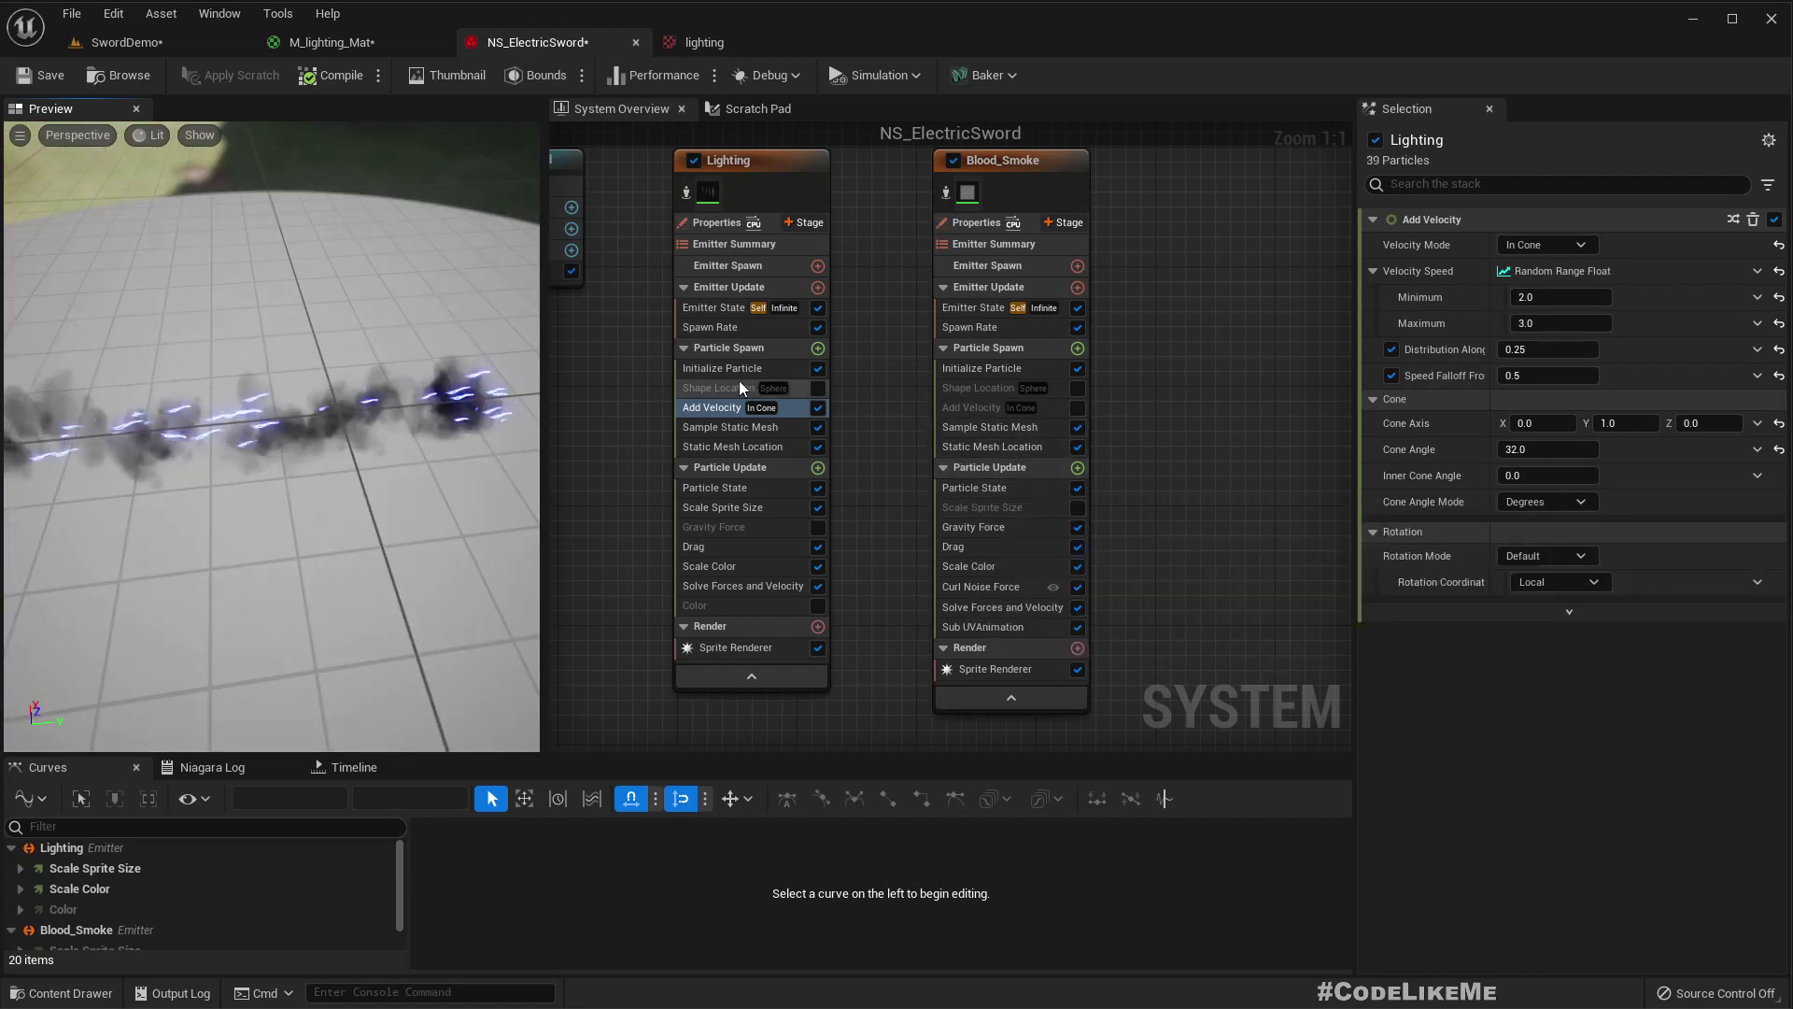
# - Set the Lighting emitter's Initialize Particle lifetime to a minimum of 0.2 and a maximum of 0.4
pyautogui.click(724, 368)
pyautogui.click(1555, 319)
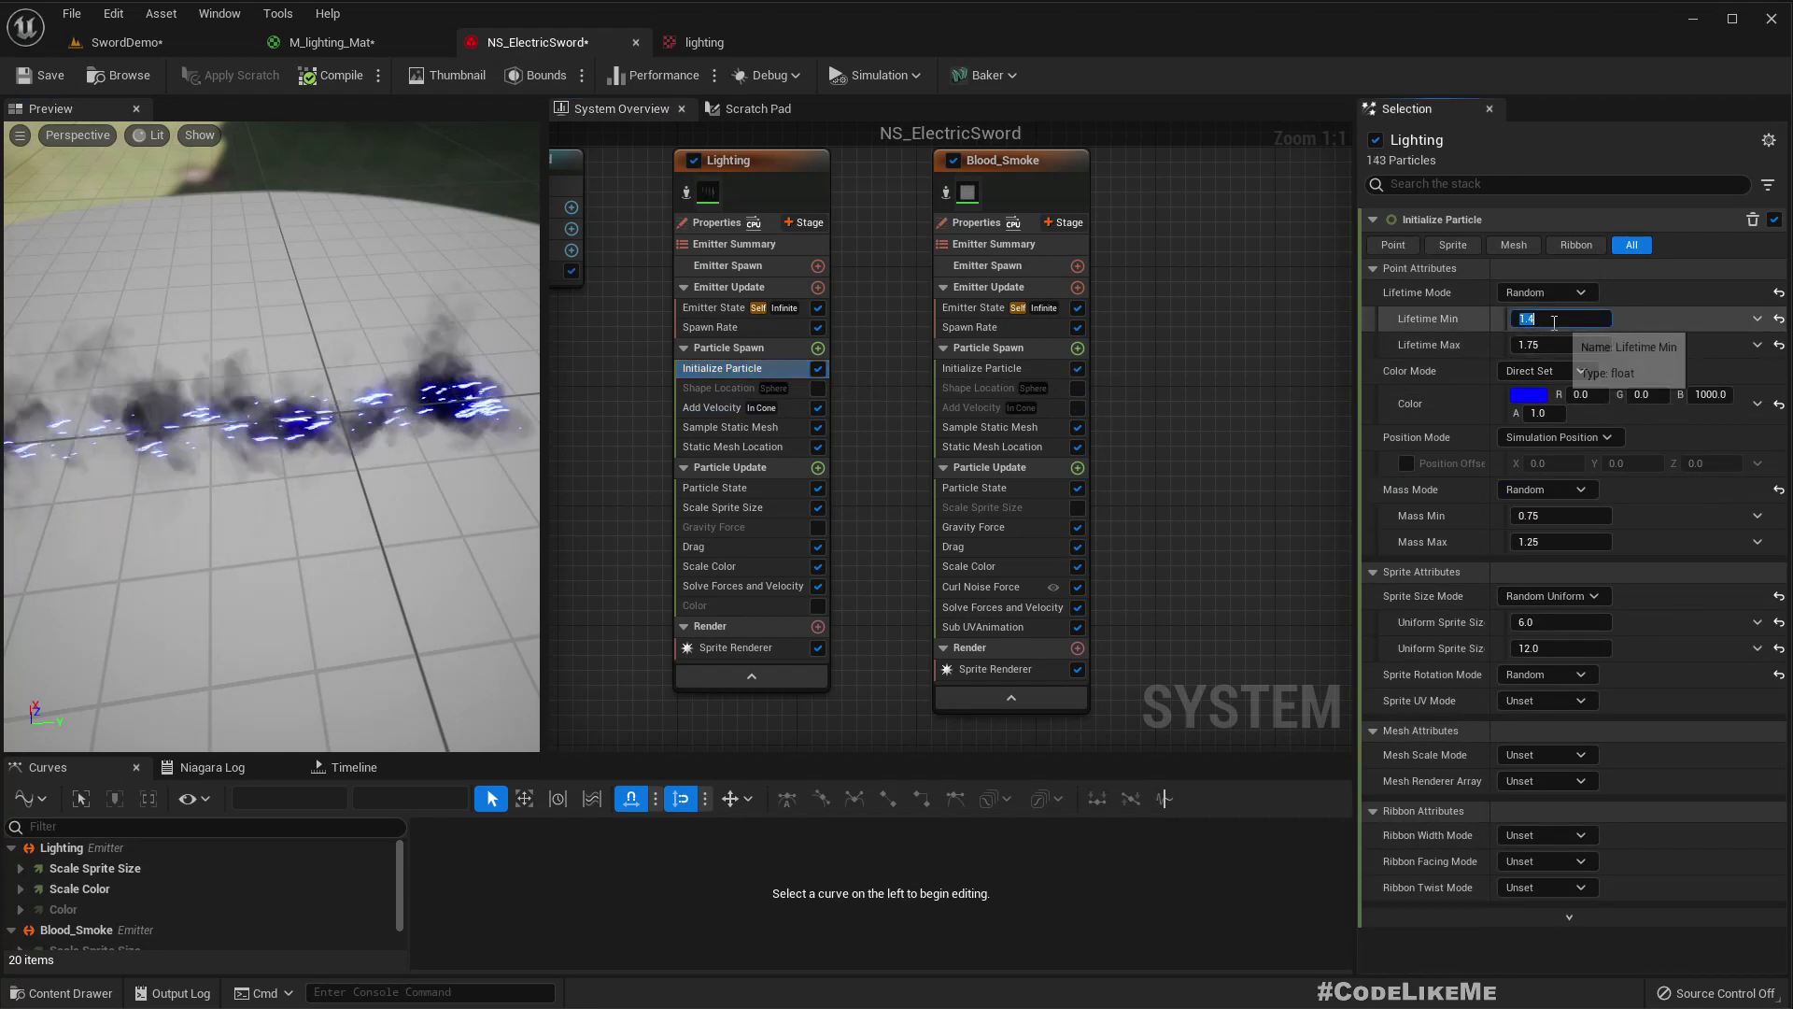
pyautogui.press('BackSpace')
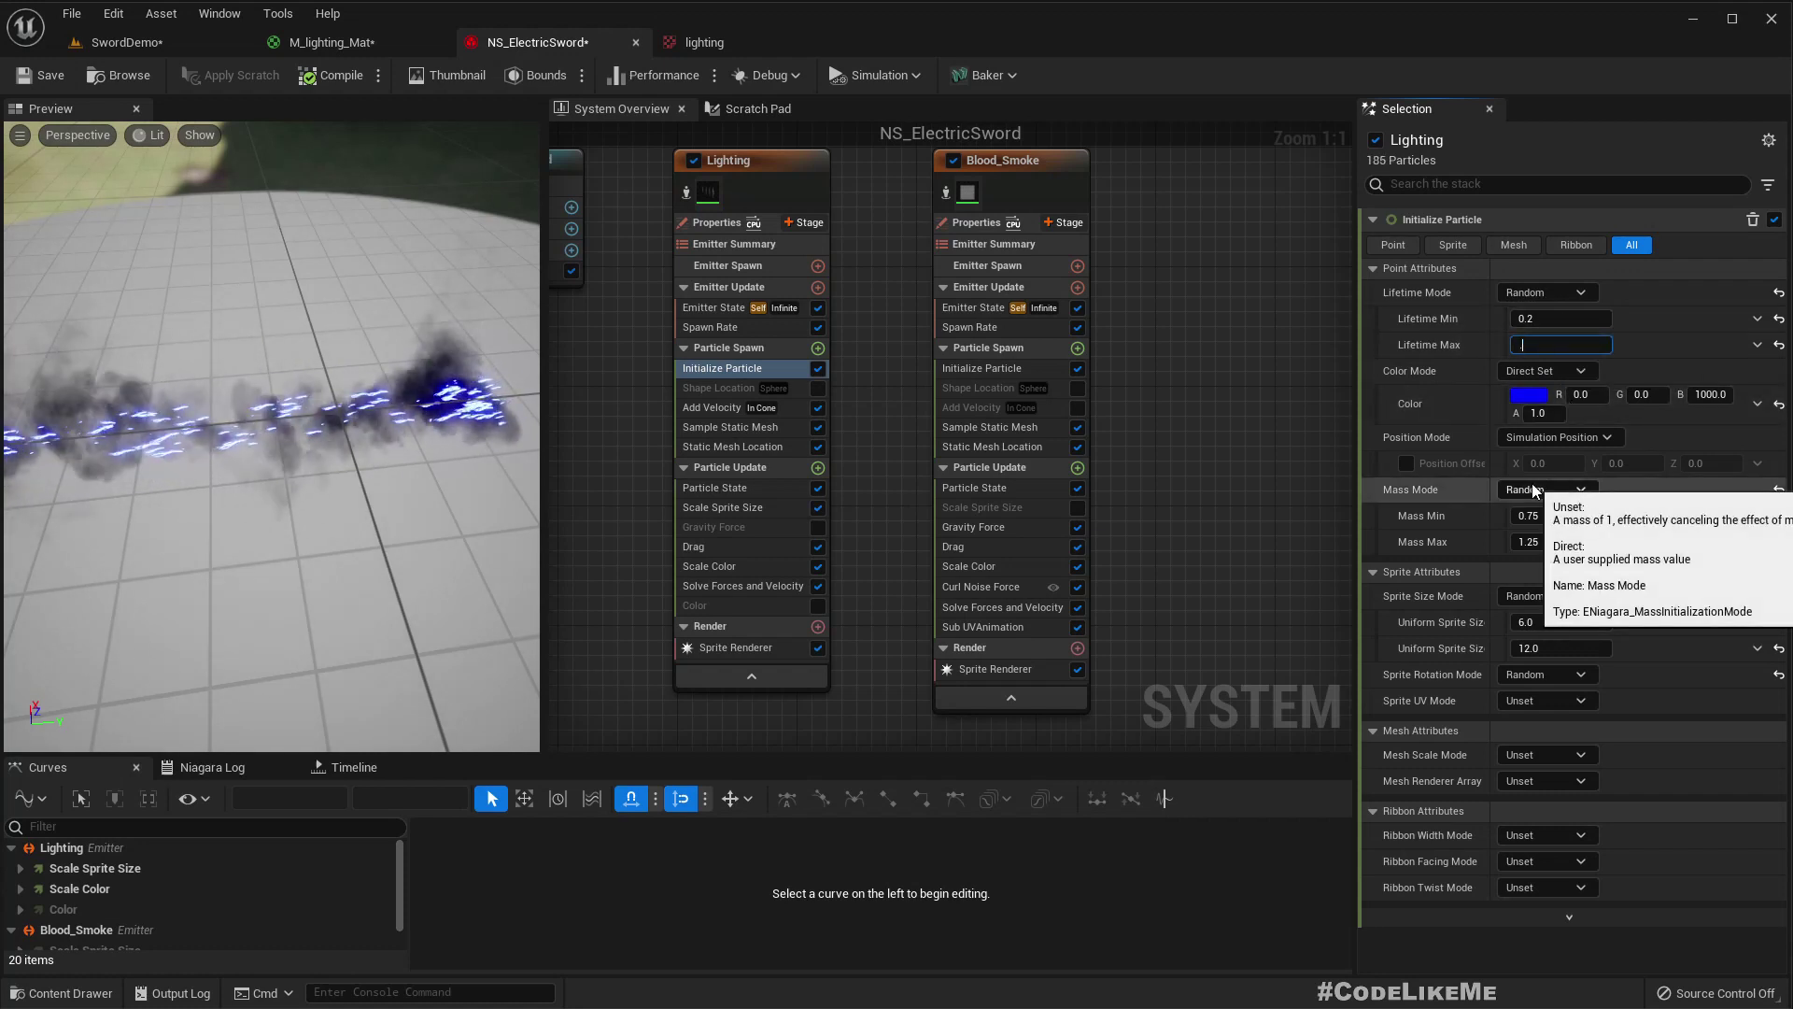
pyautogui.press('Return')
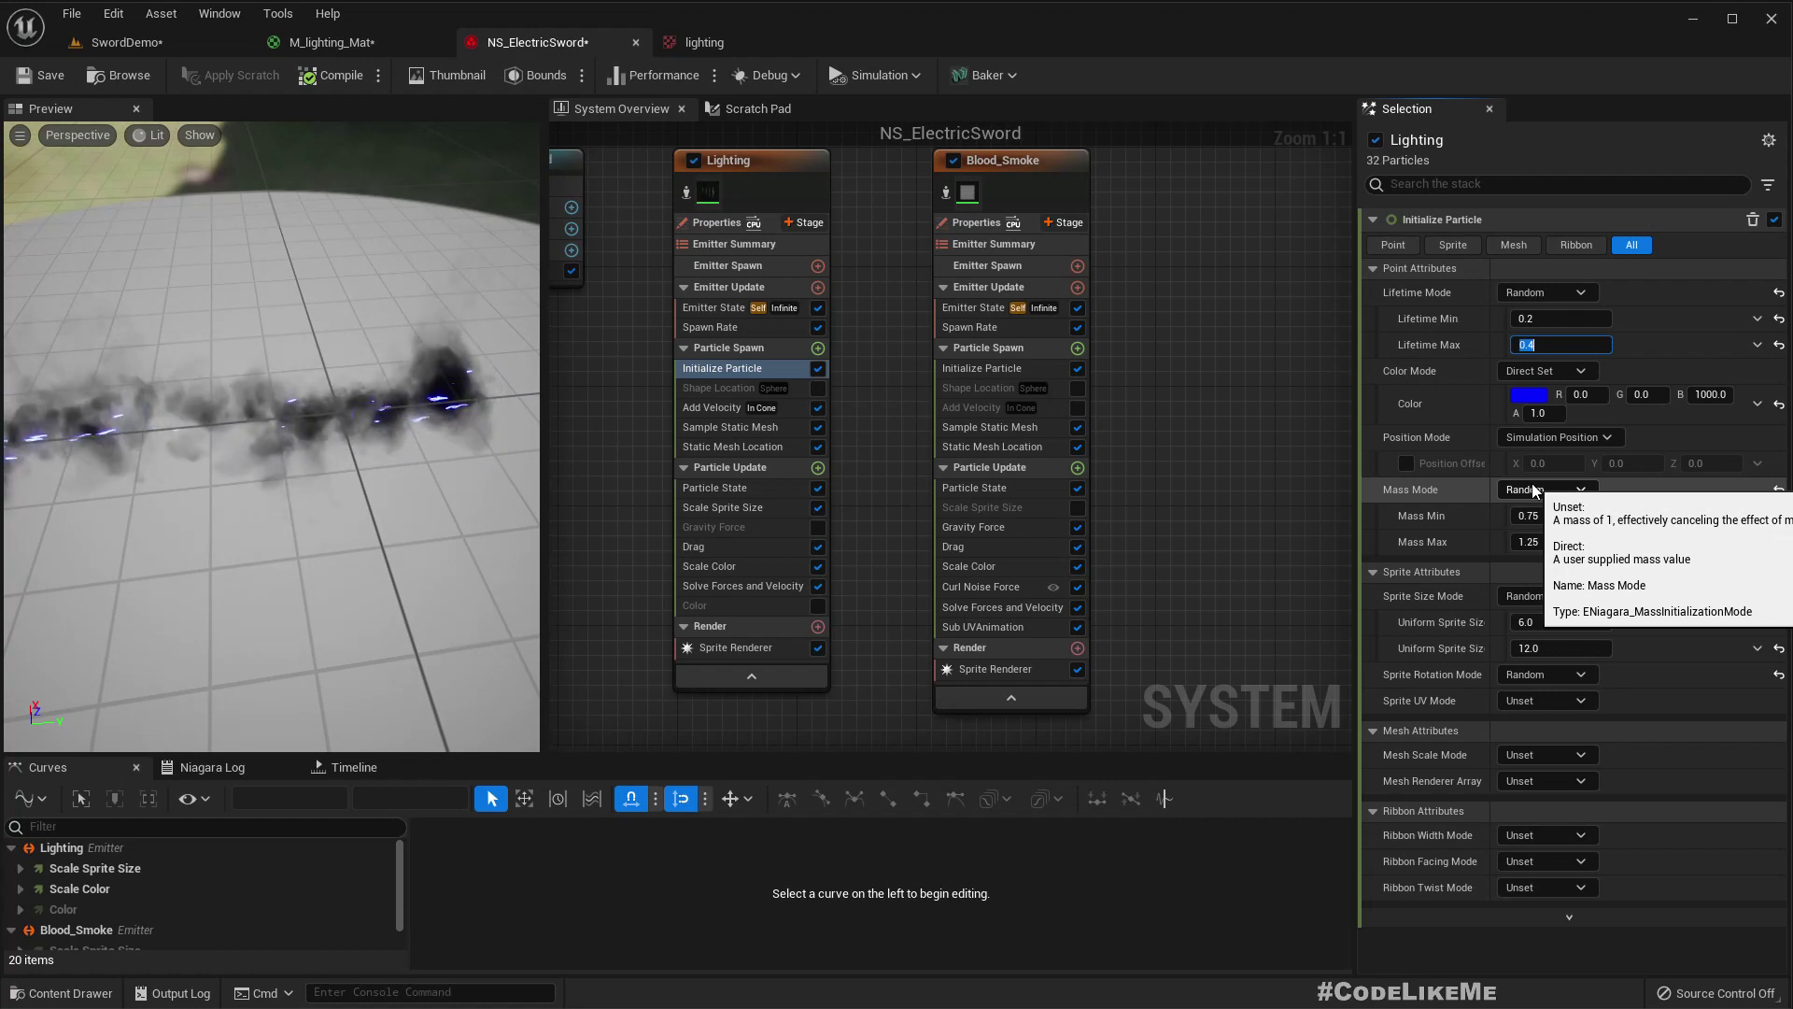
pyautogui.moveTo(312, 458); pyautogui.dragTo(315, 417)
# - Set the uniform sprite size in the Lighting emitter's Initialize Particle to a minimum of 20 and a maximum of 30
pyautogui.click(1551, 622)
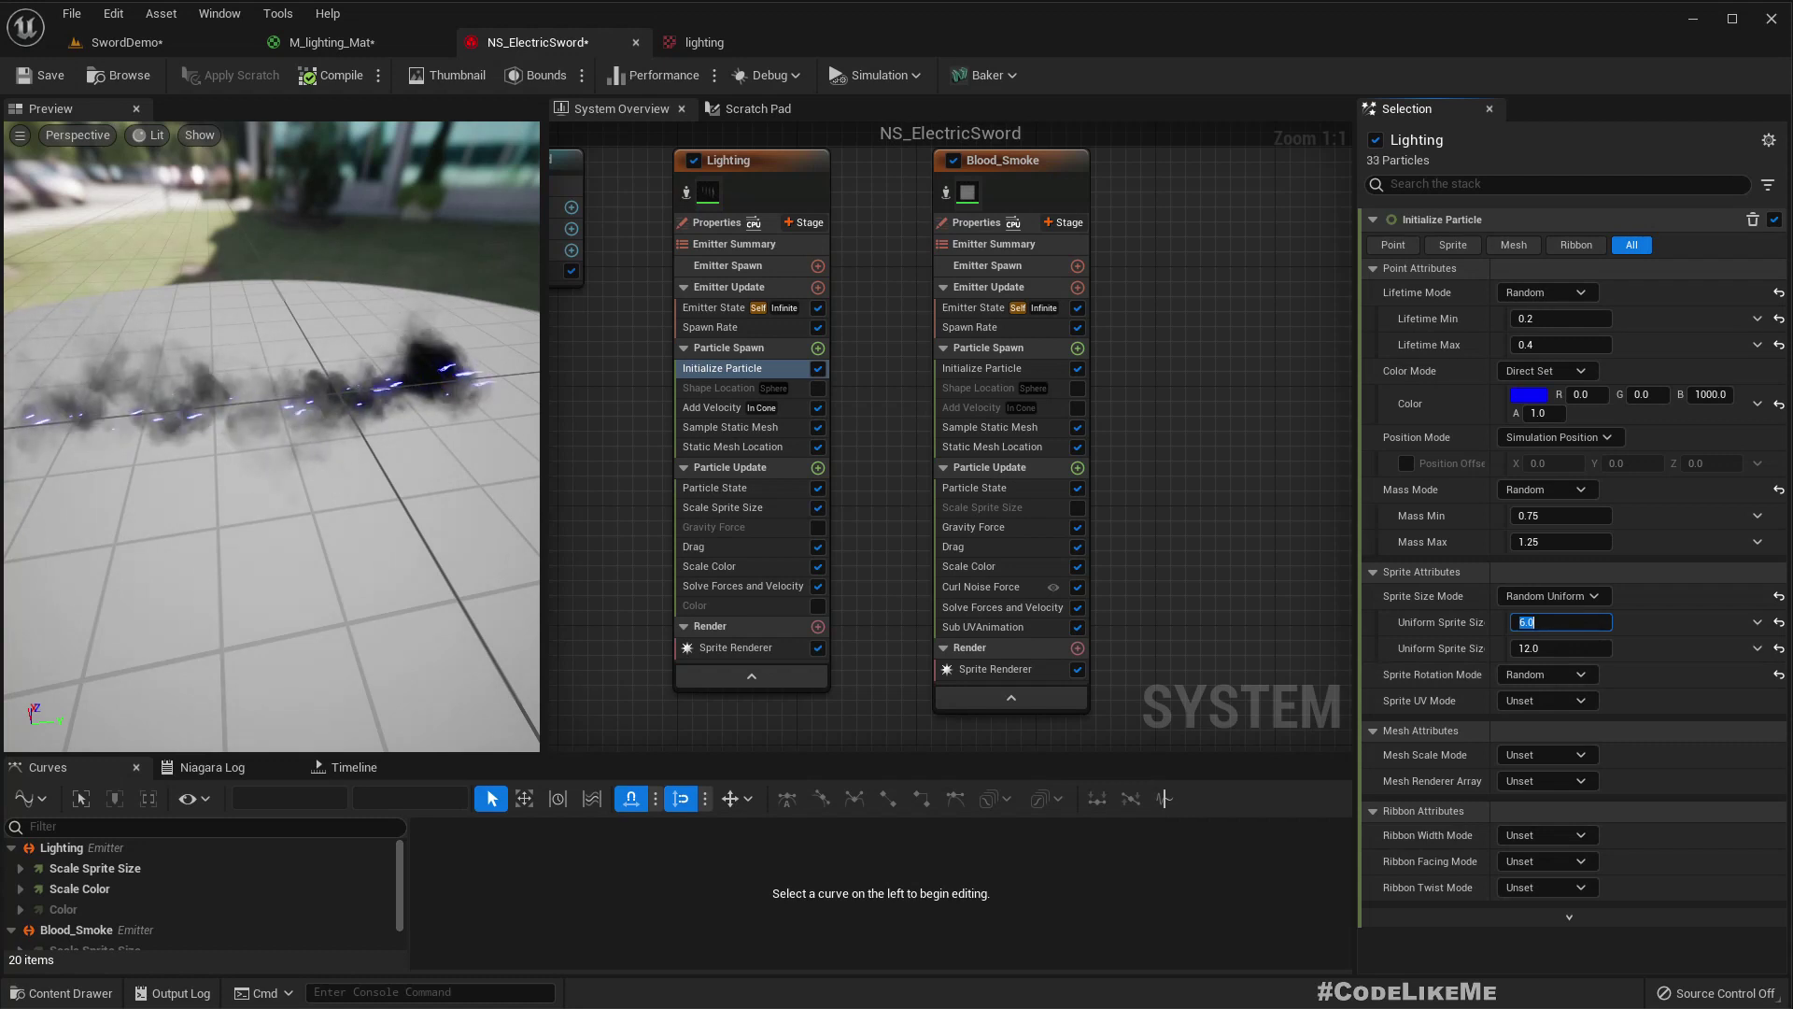
pyautogui.write('20')
pyautogui.press('Tab')
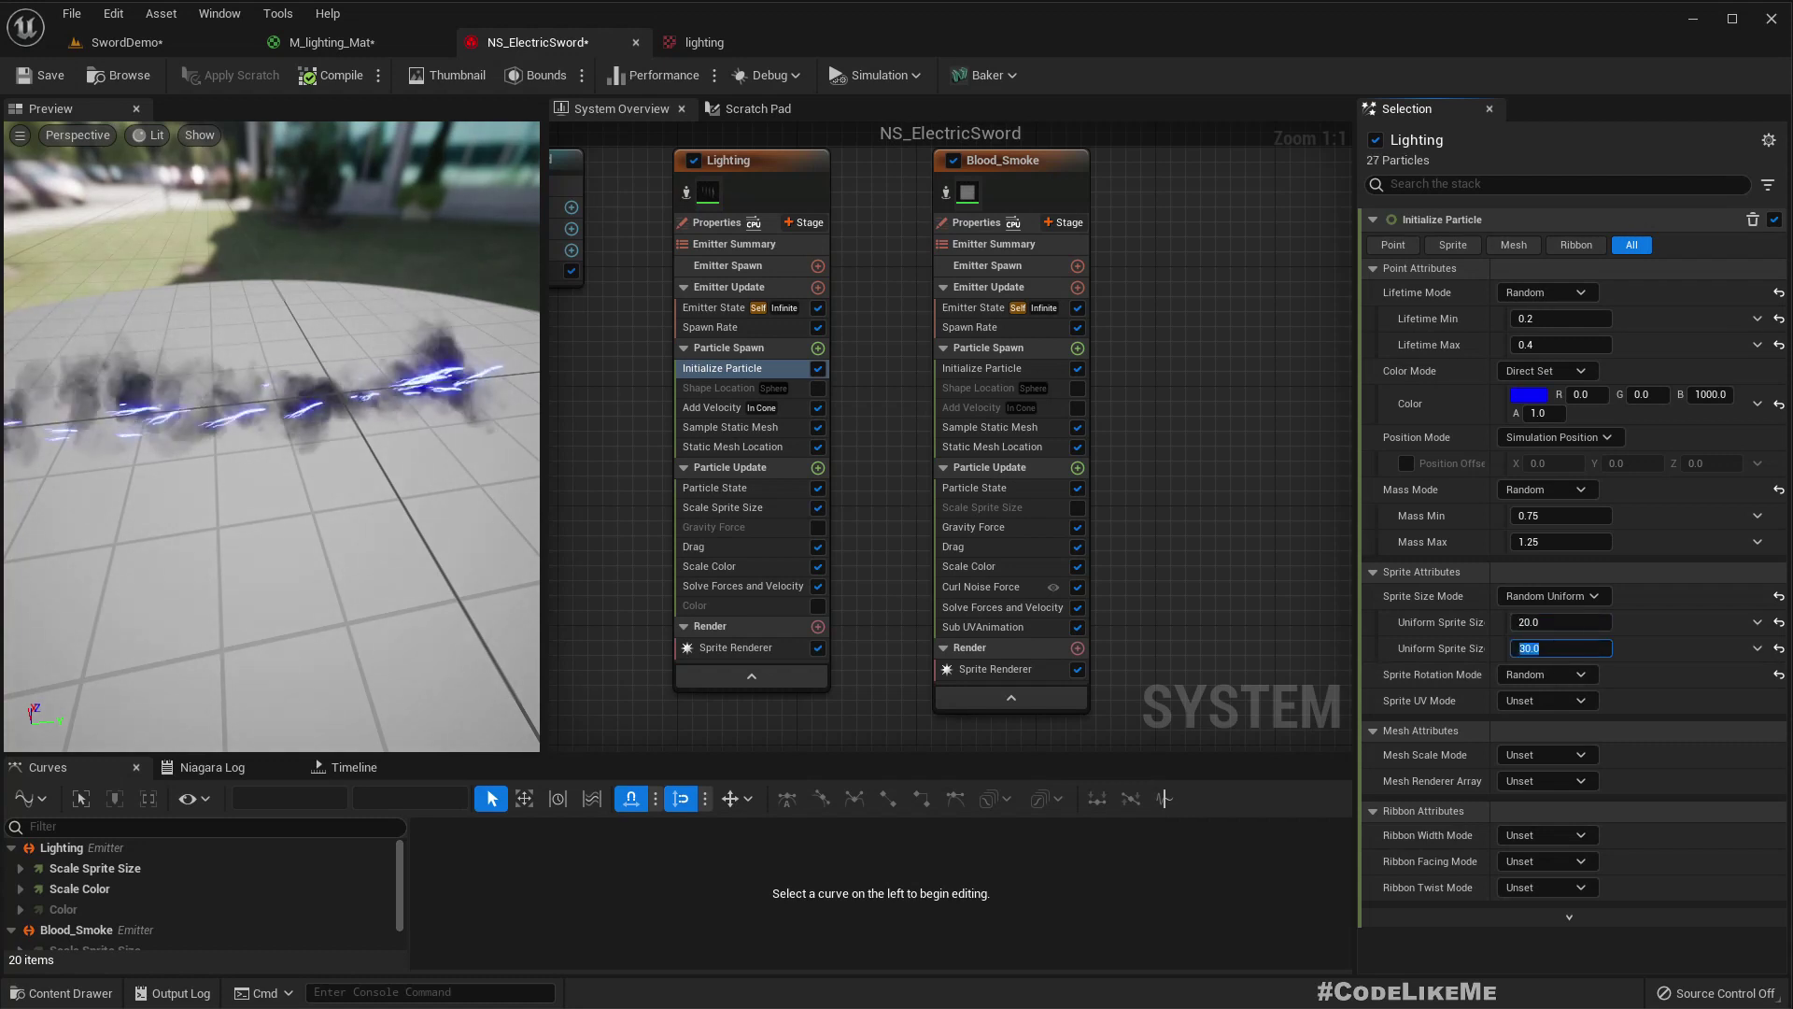
pyautogui.moveTo(351, 507); pyautogui.dragTo(397, 378)
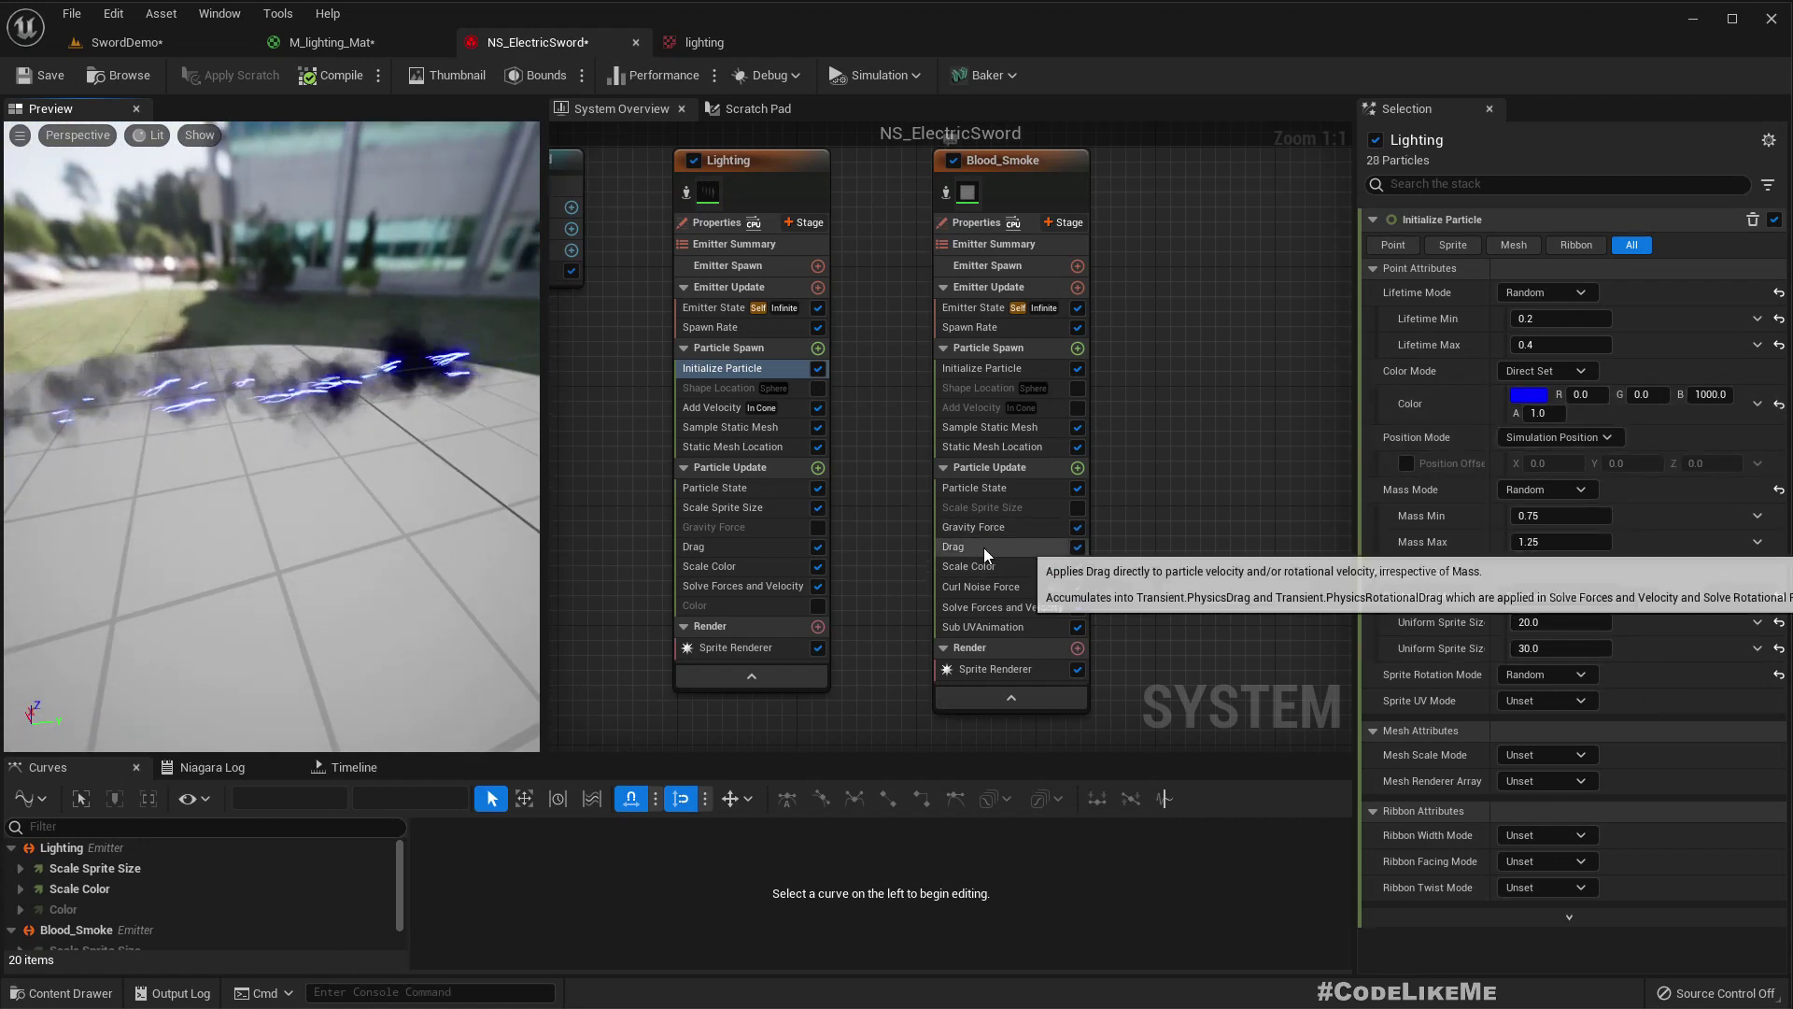
# - Set the Y value of the Add Velocity Cone Axis to -1 and inspect the lightning's direction in the preview
pyautogui.click(711, 408)
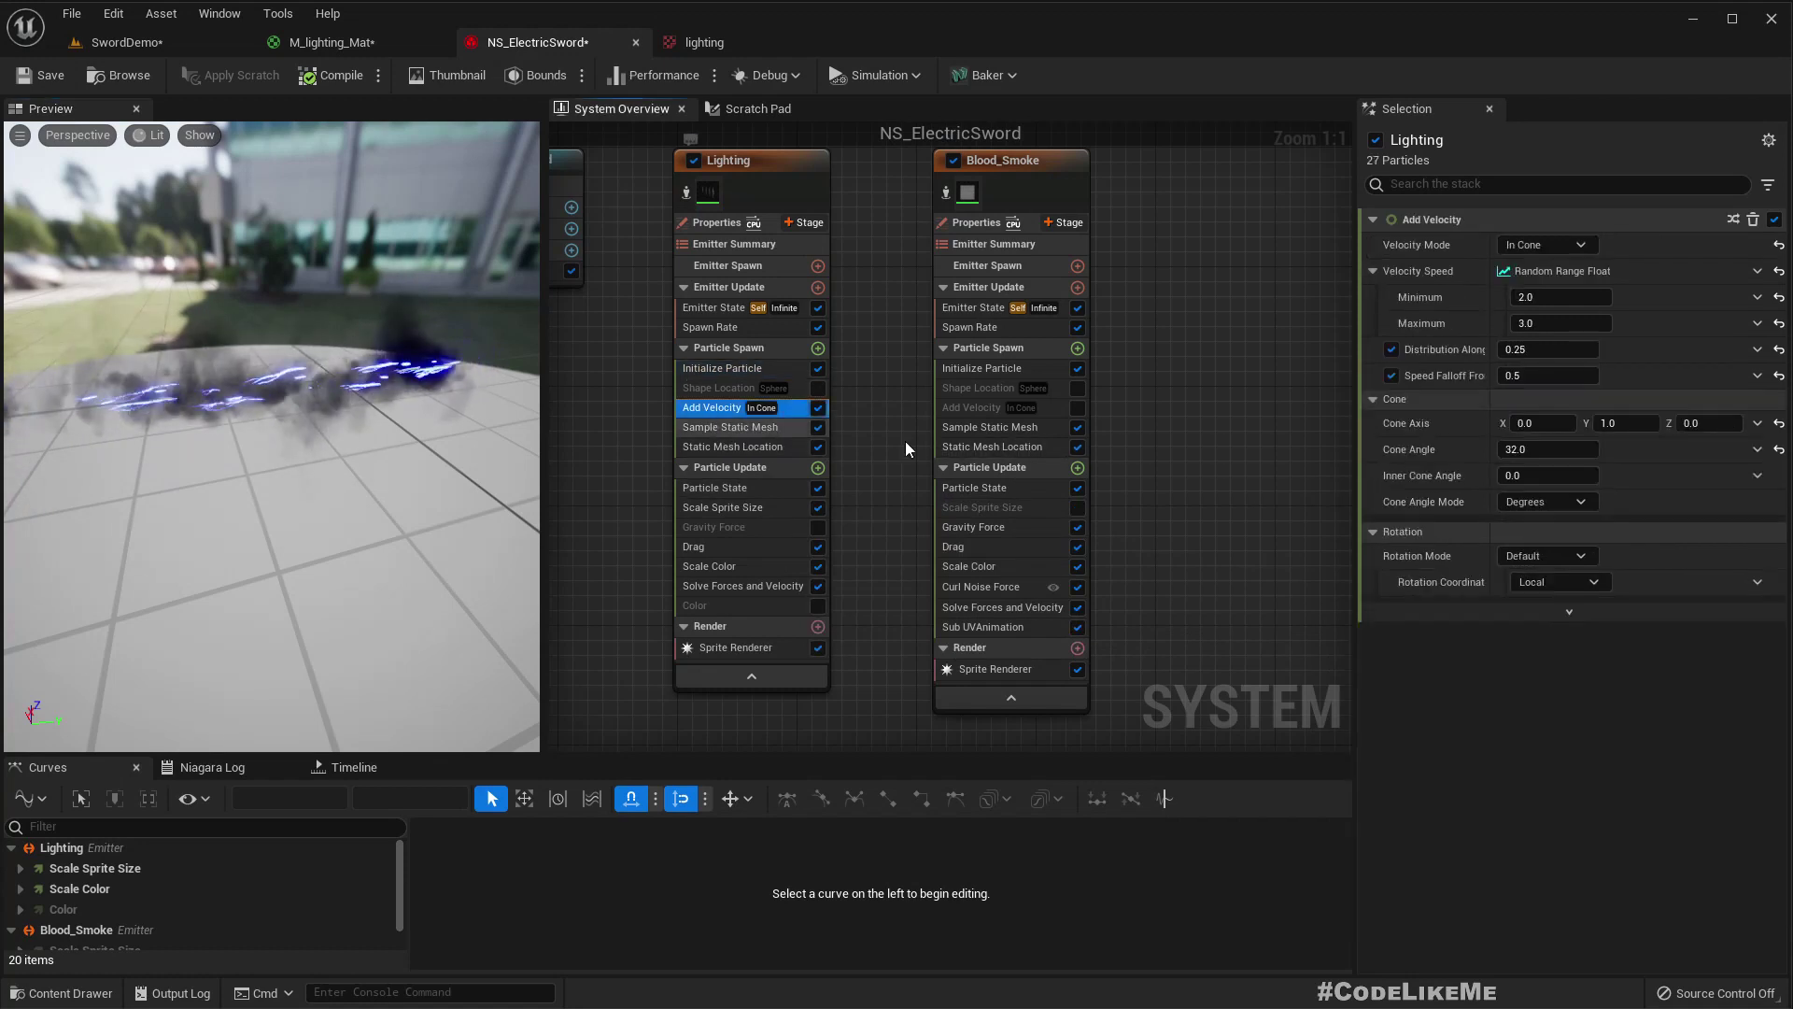
pyautogui.click(1625, 424)
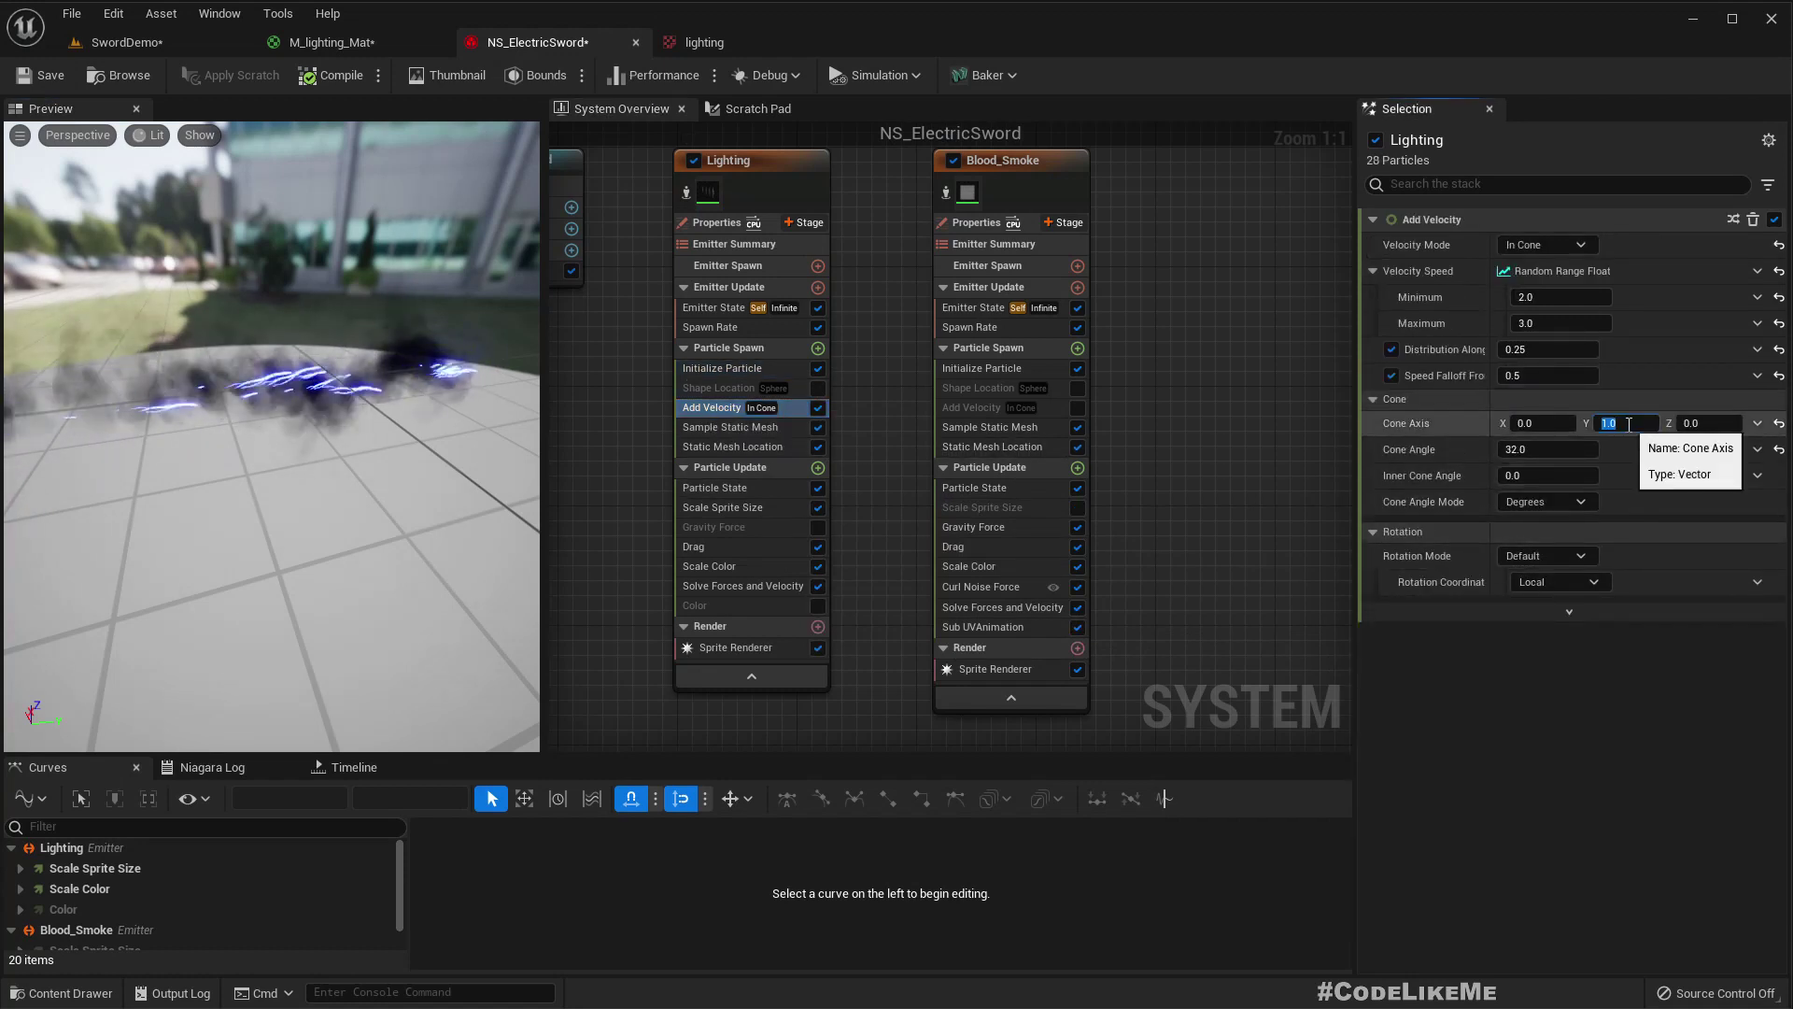
pyautogui.write('-1')
pyautogui.press('Return')
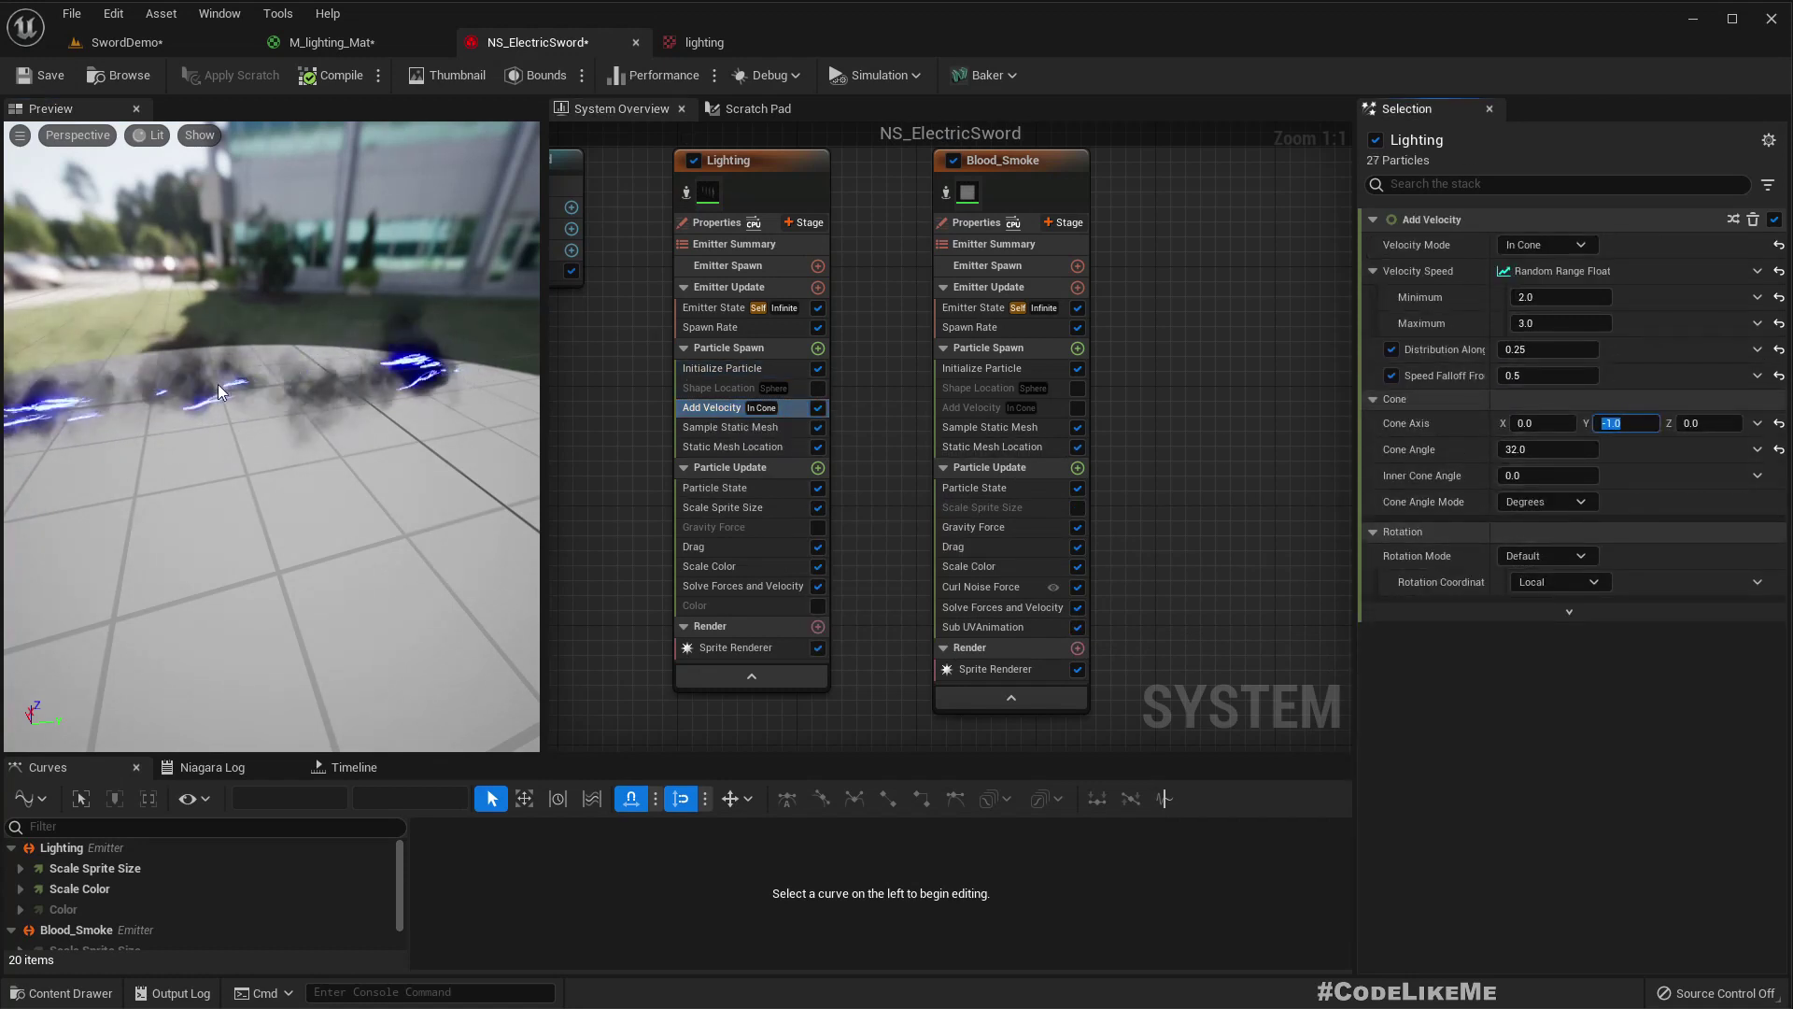
pyautogui.moveTo(218, 393); pyautogui.dragTo(289, 400)
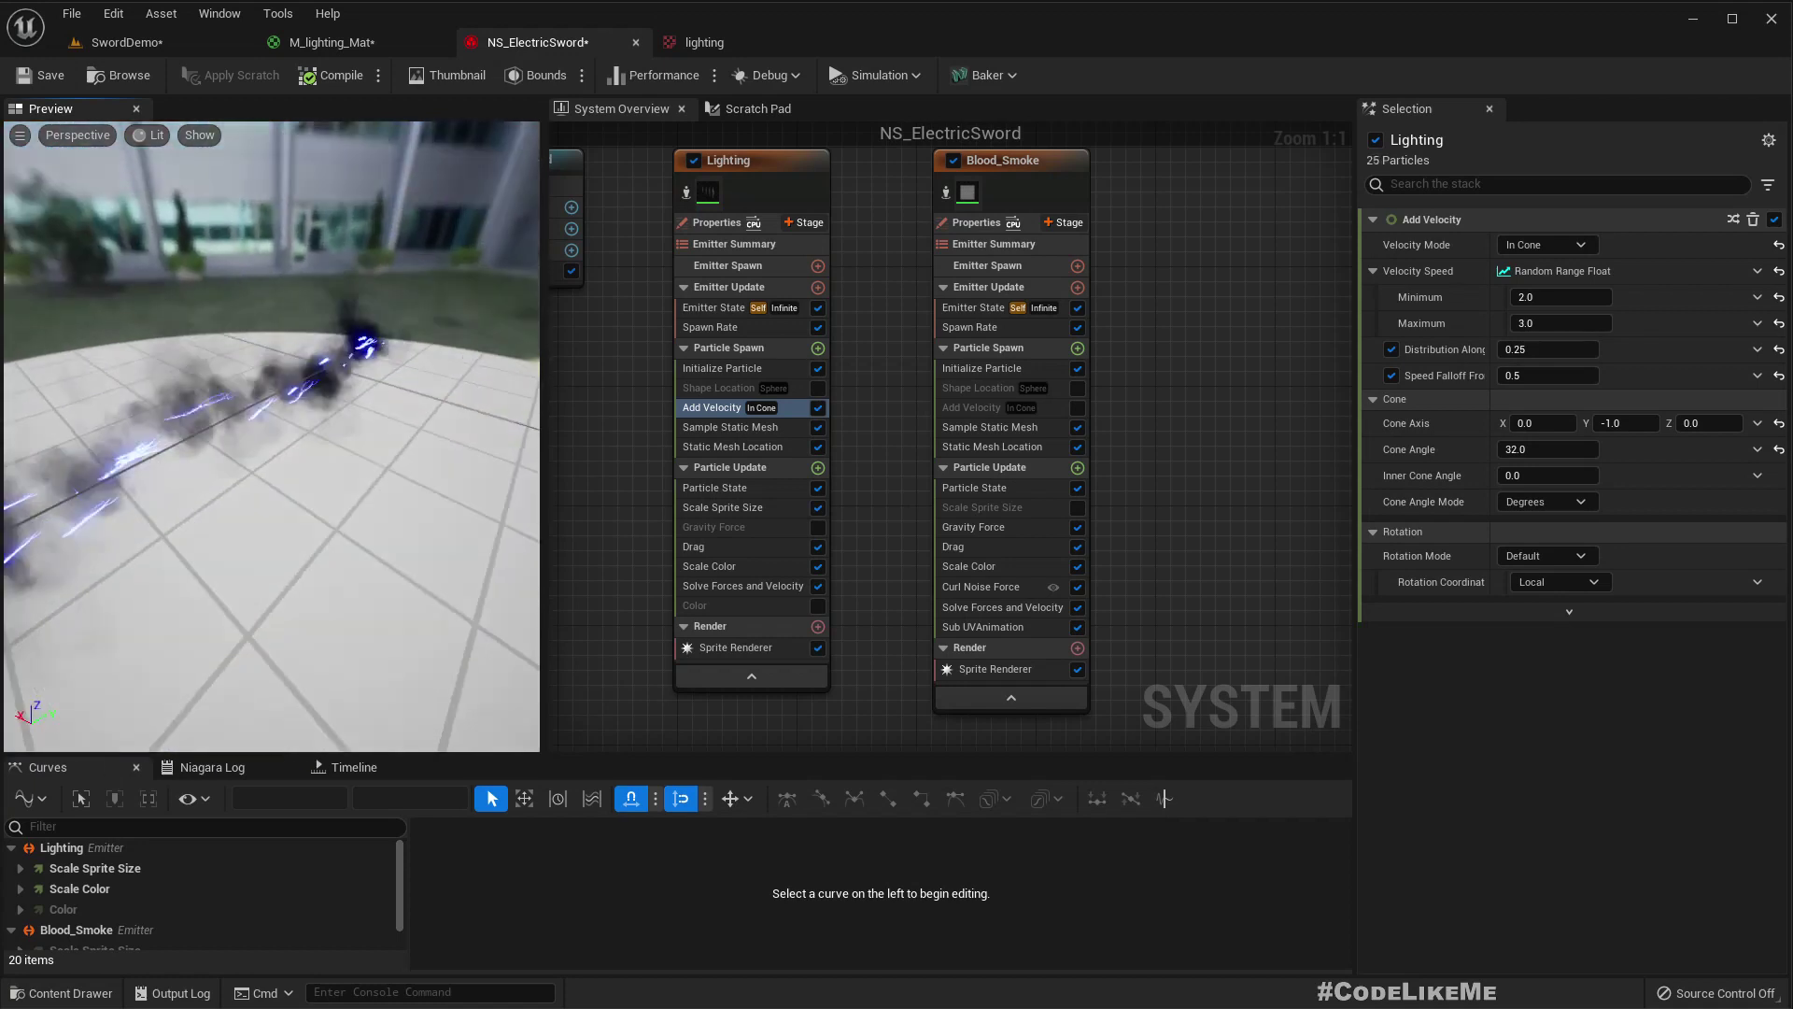
pyautogui.moveTo(411, 404); pyautogui.dragTo(316, 393)
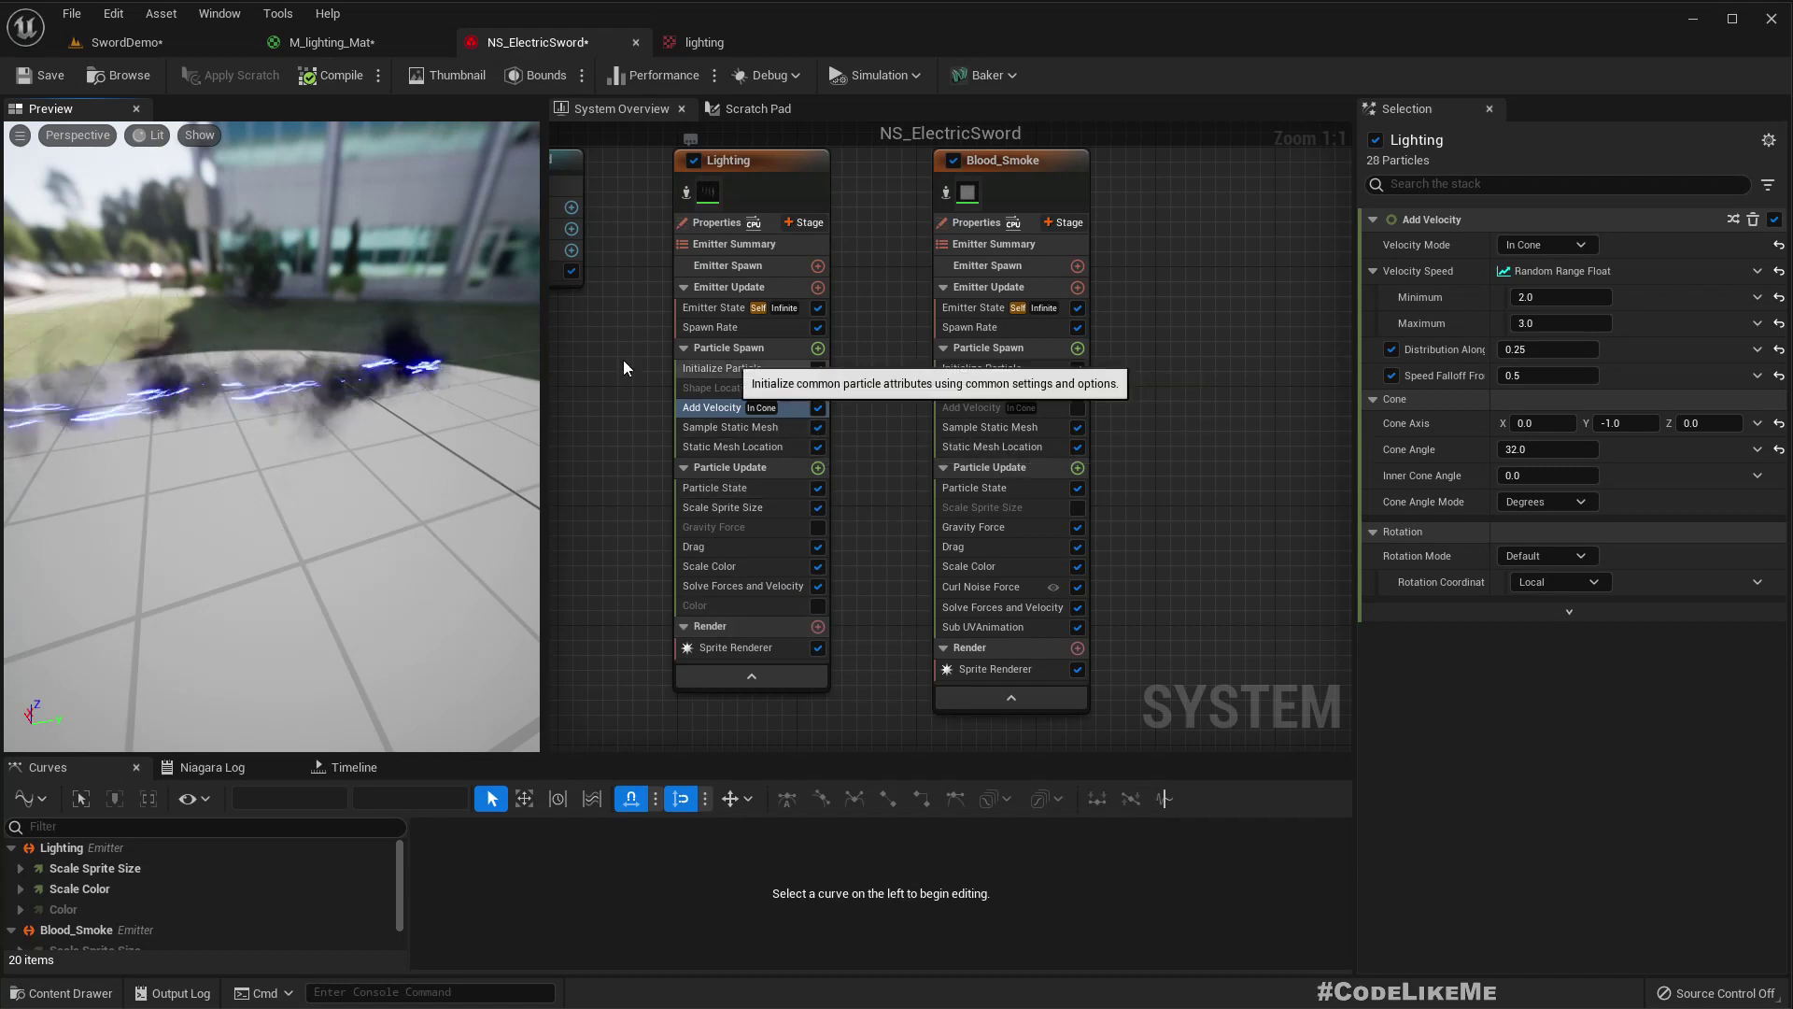
pyautogui.moveTo(346, 393); pyautogui.dragTo(499, 396)
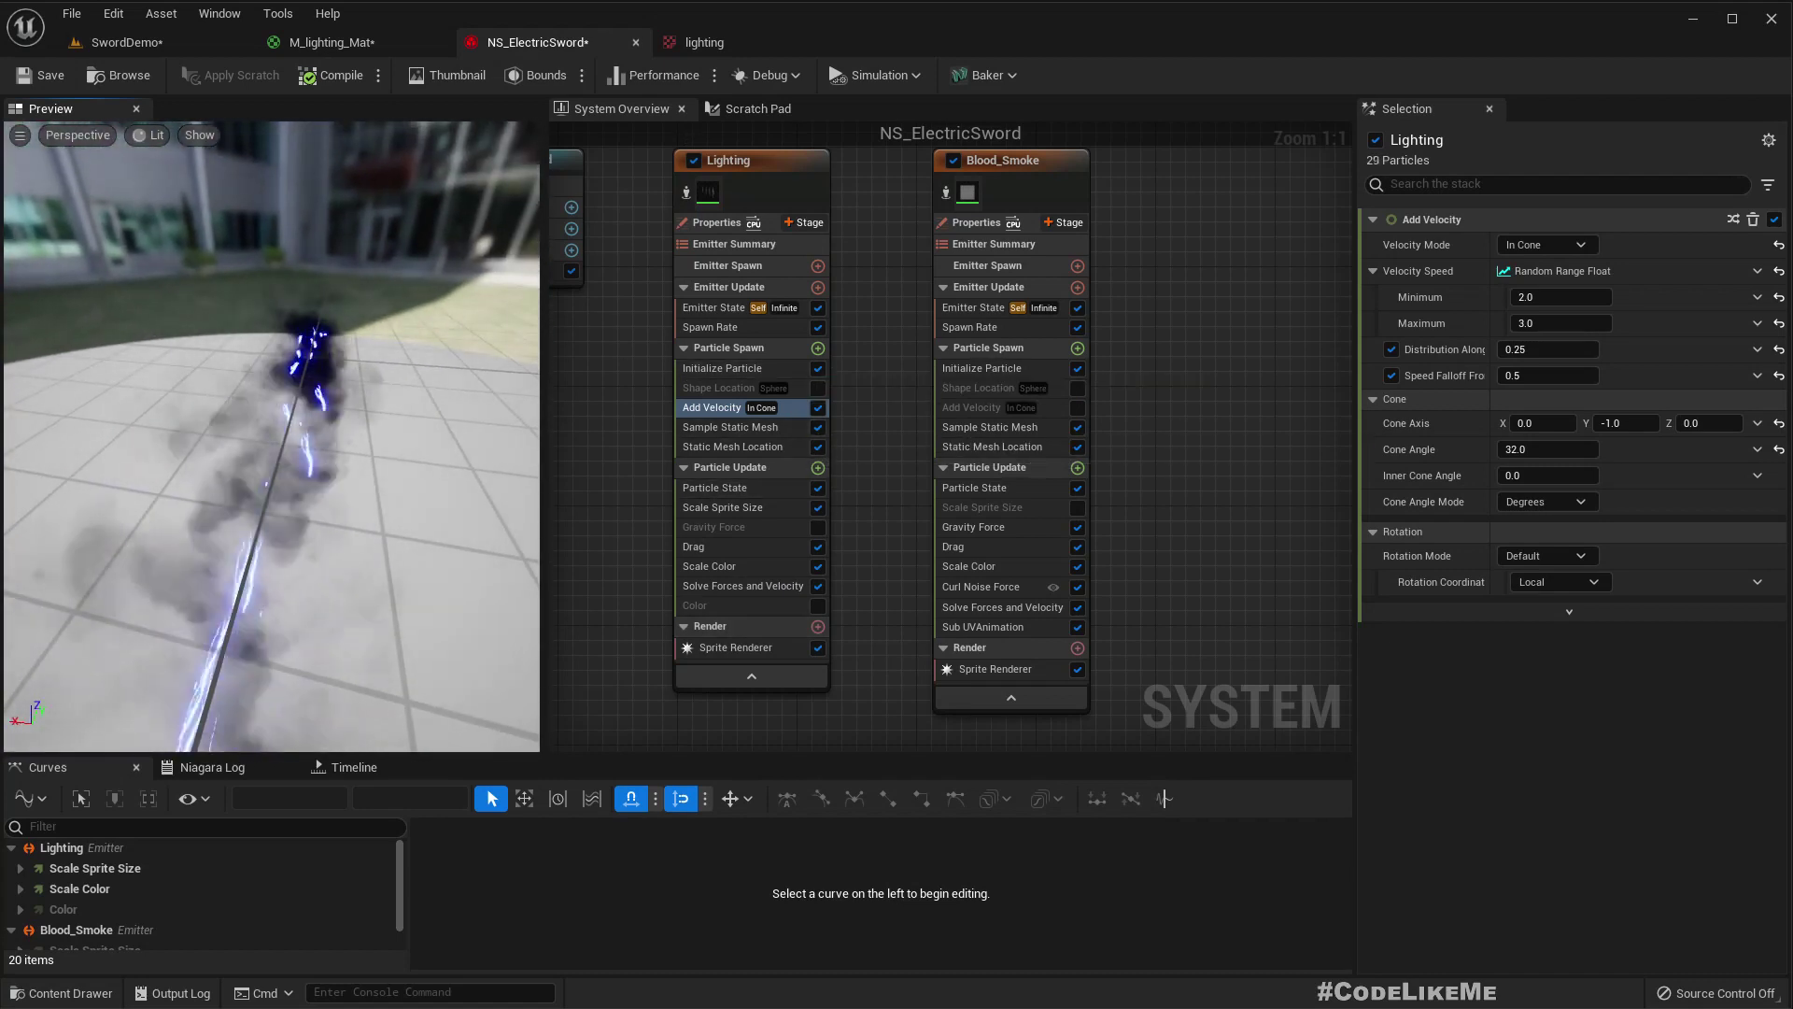
pyautogui.moveTo(360, 425); pyautogui.dragTo(332, 377)
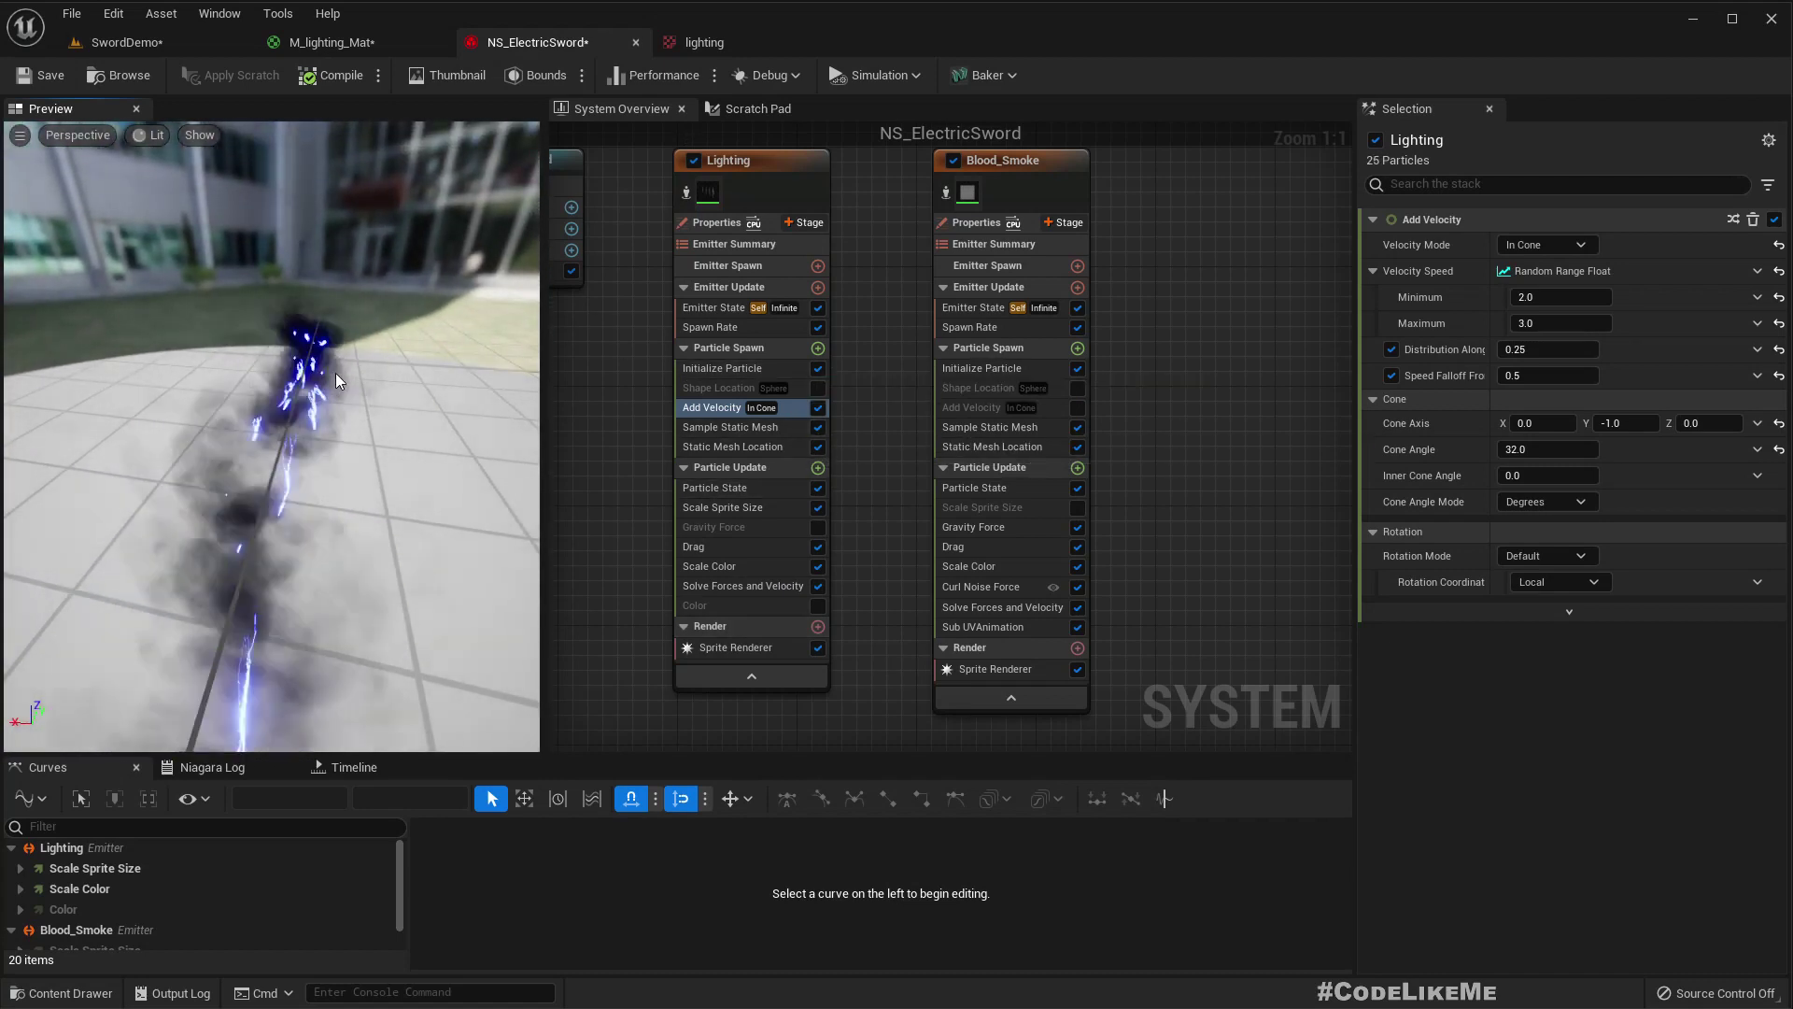
# - Add a Sub UVAnimation module to the Particle Spawn stage of the Lighting emitter
pyautogui.click(819, 349)
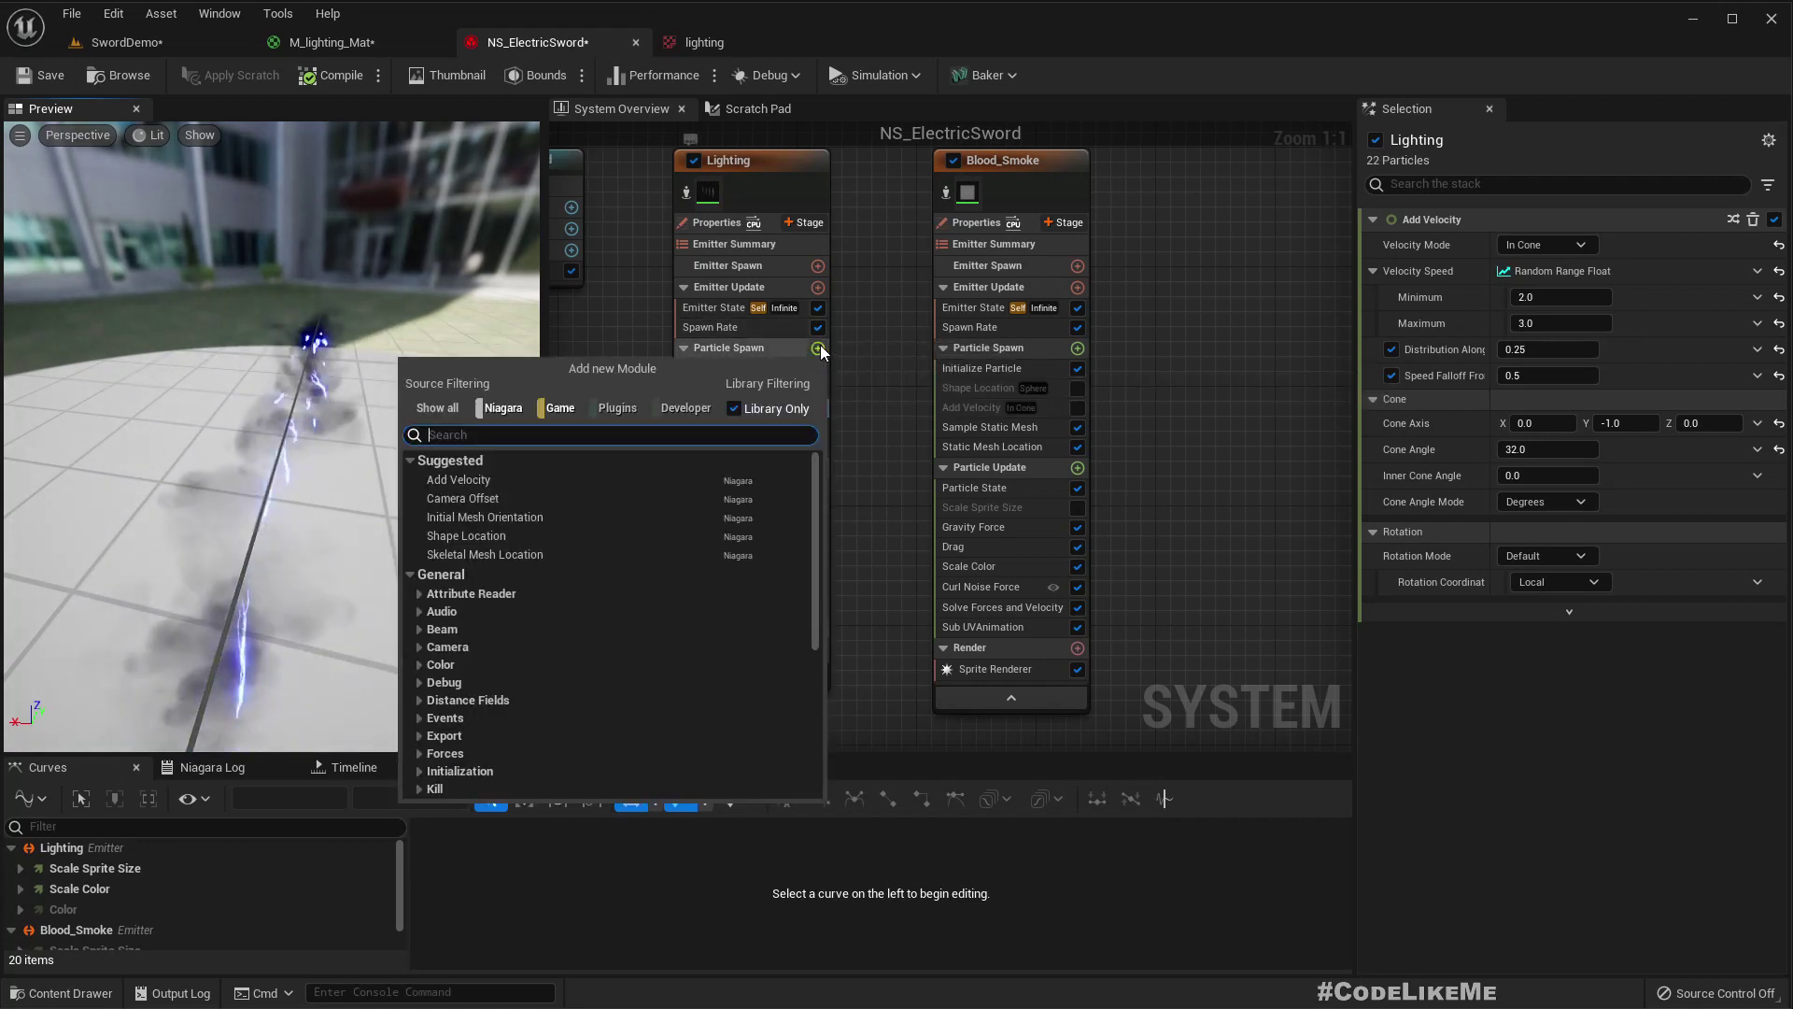
pyautogui.write('sub')
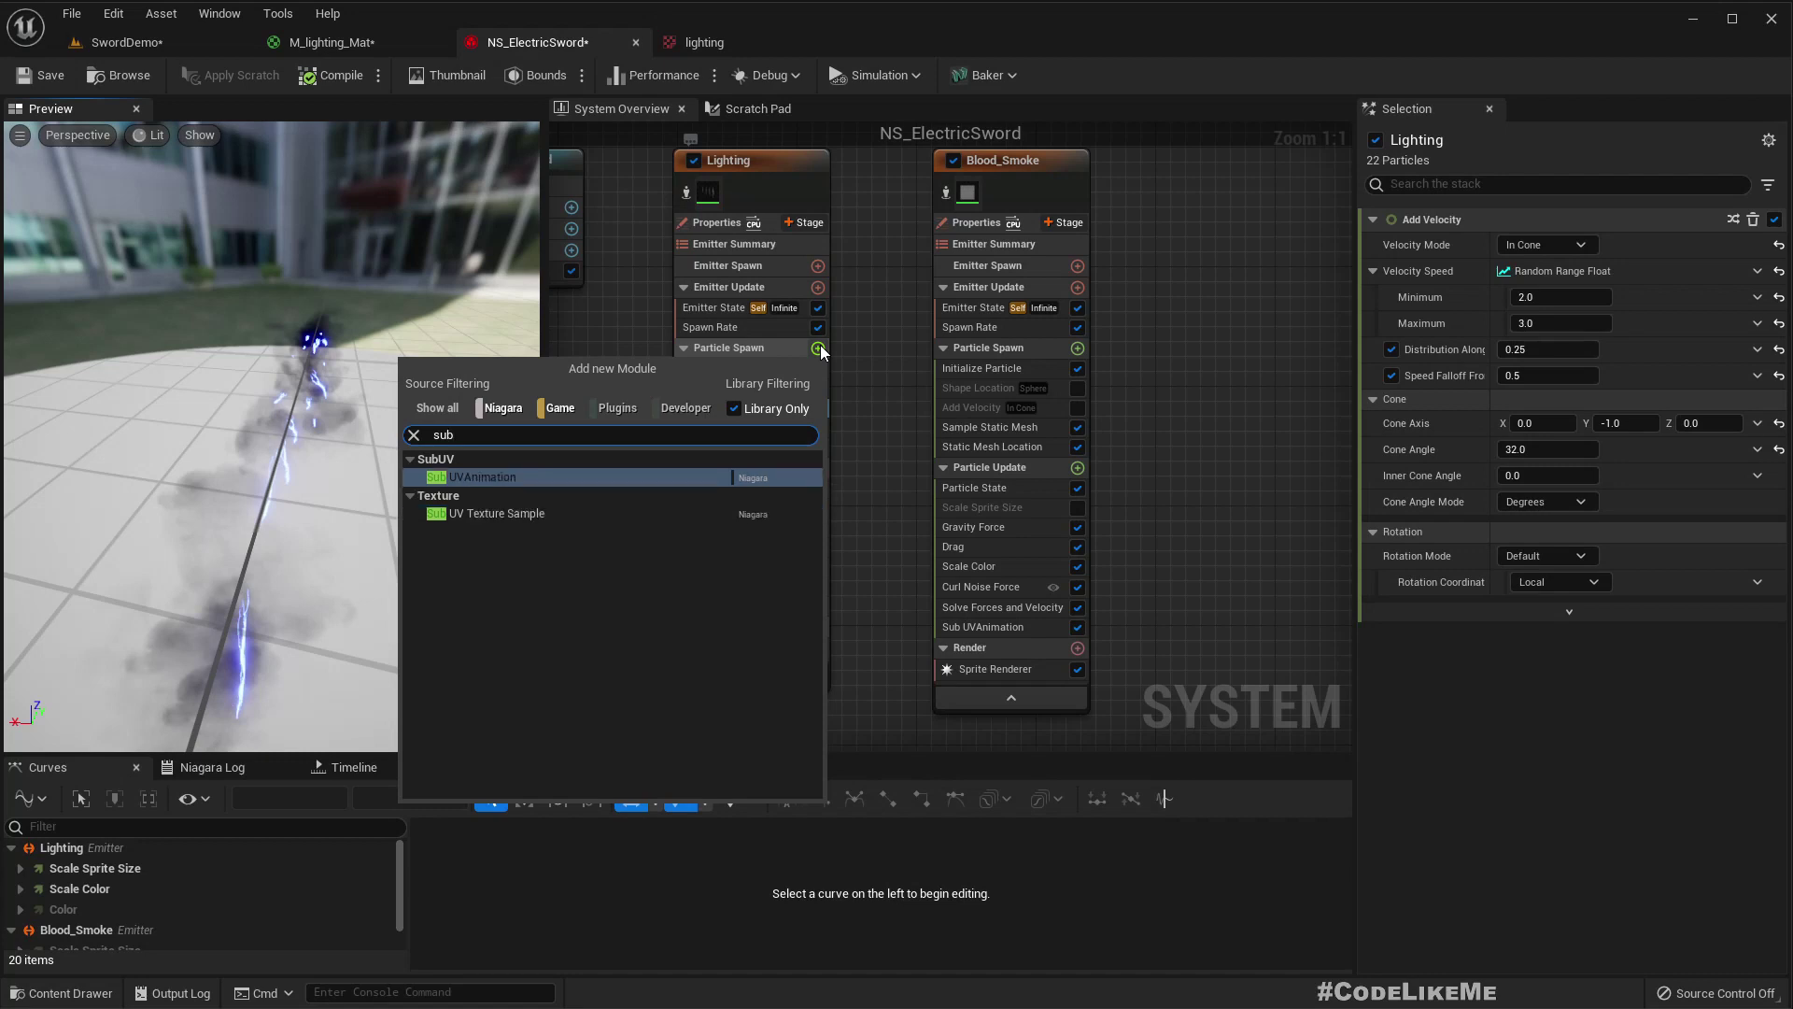
pyautogui.press('Return')
# - Set the new Sub UVAnimation module to Random mode with an end frame of 3 and check the lightning in the preview
pyautogui.click(1545, 245)
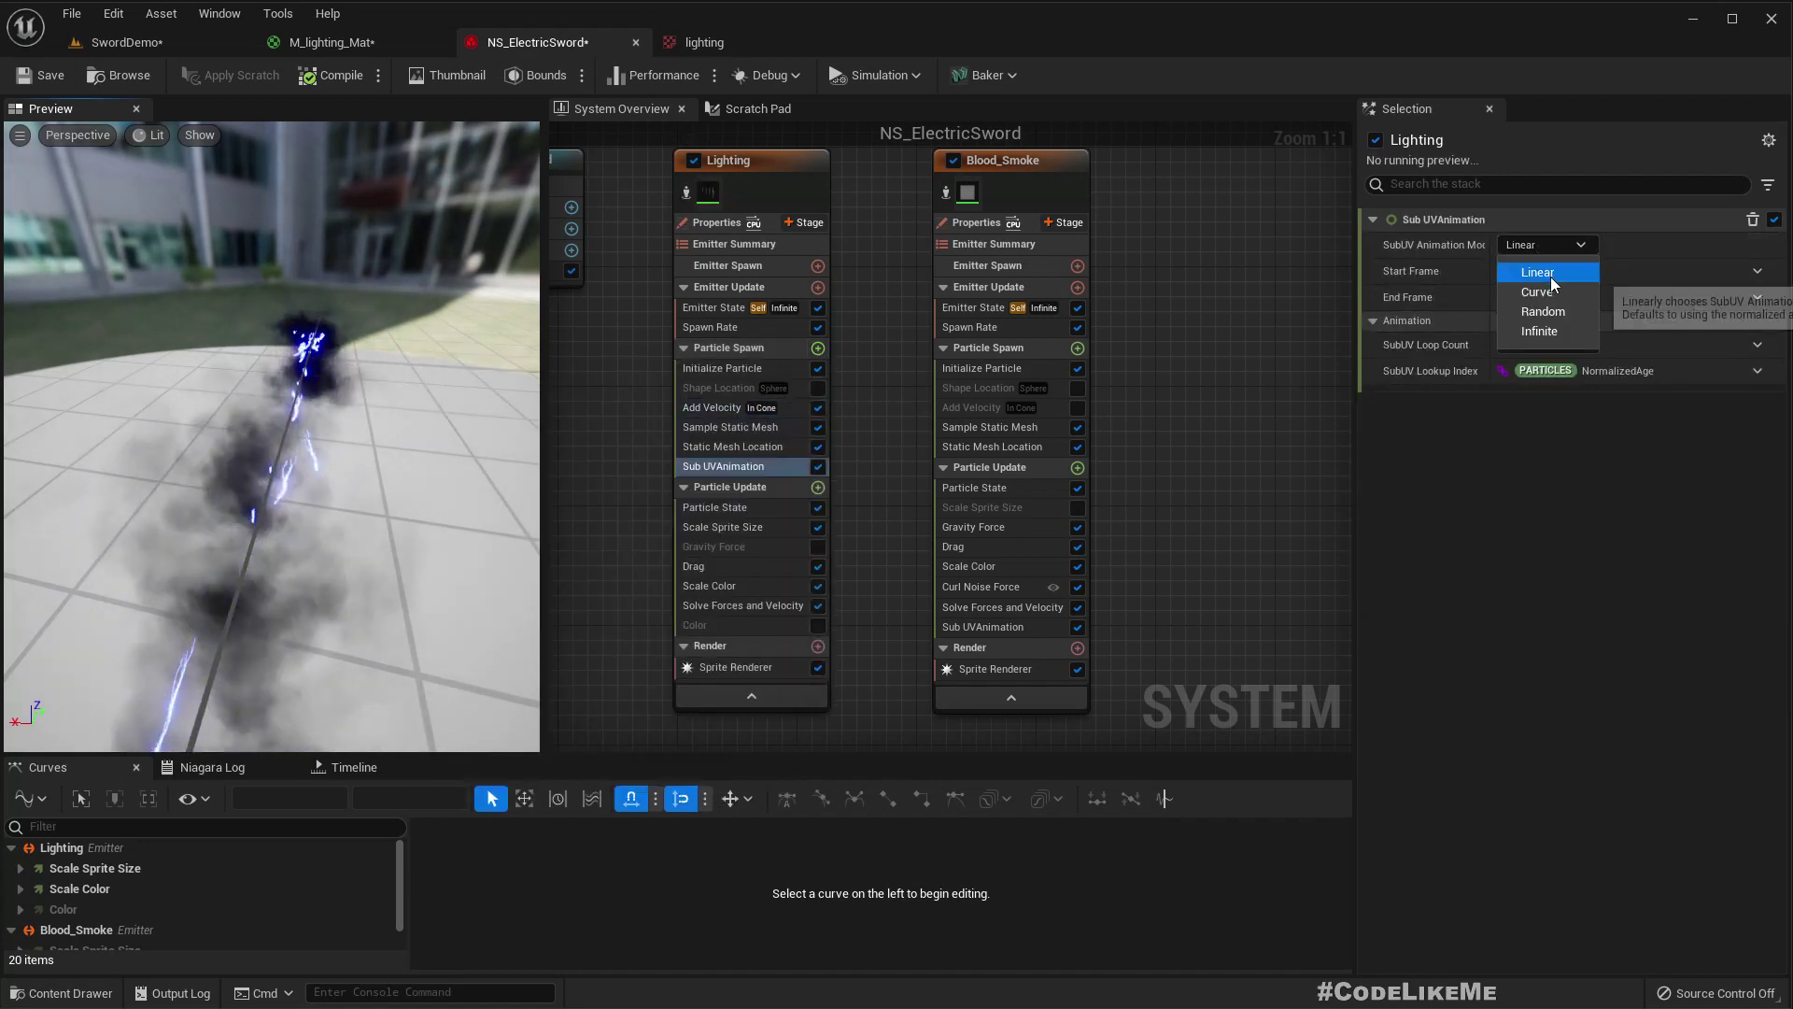
pyautogui.click(1551, 312)
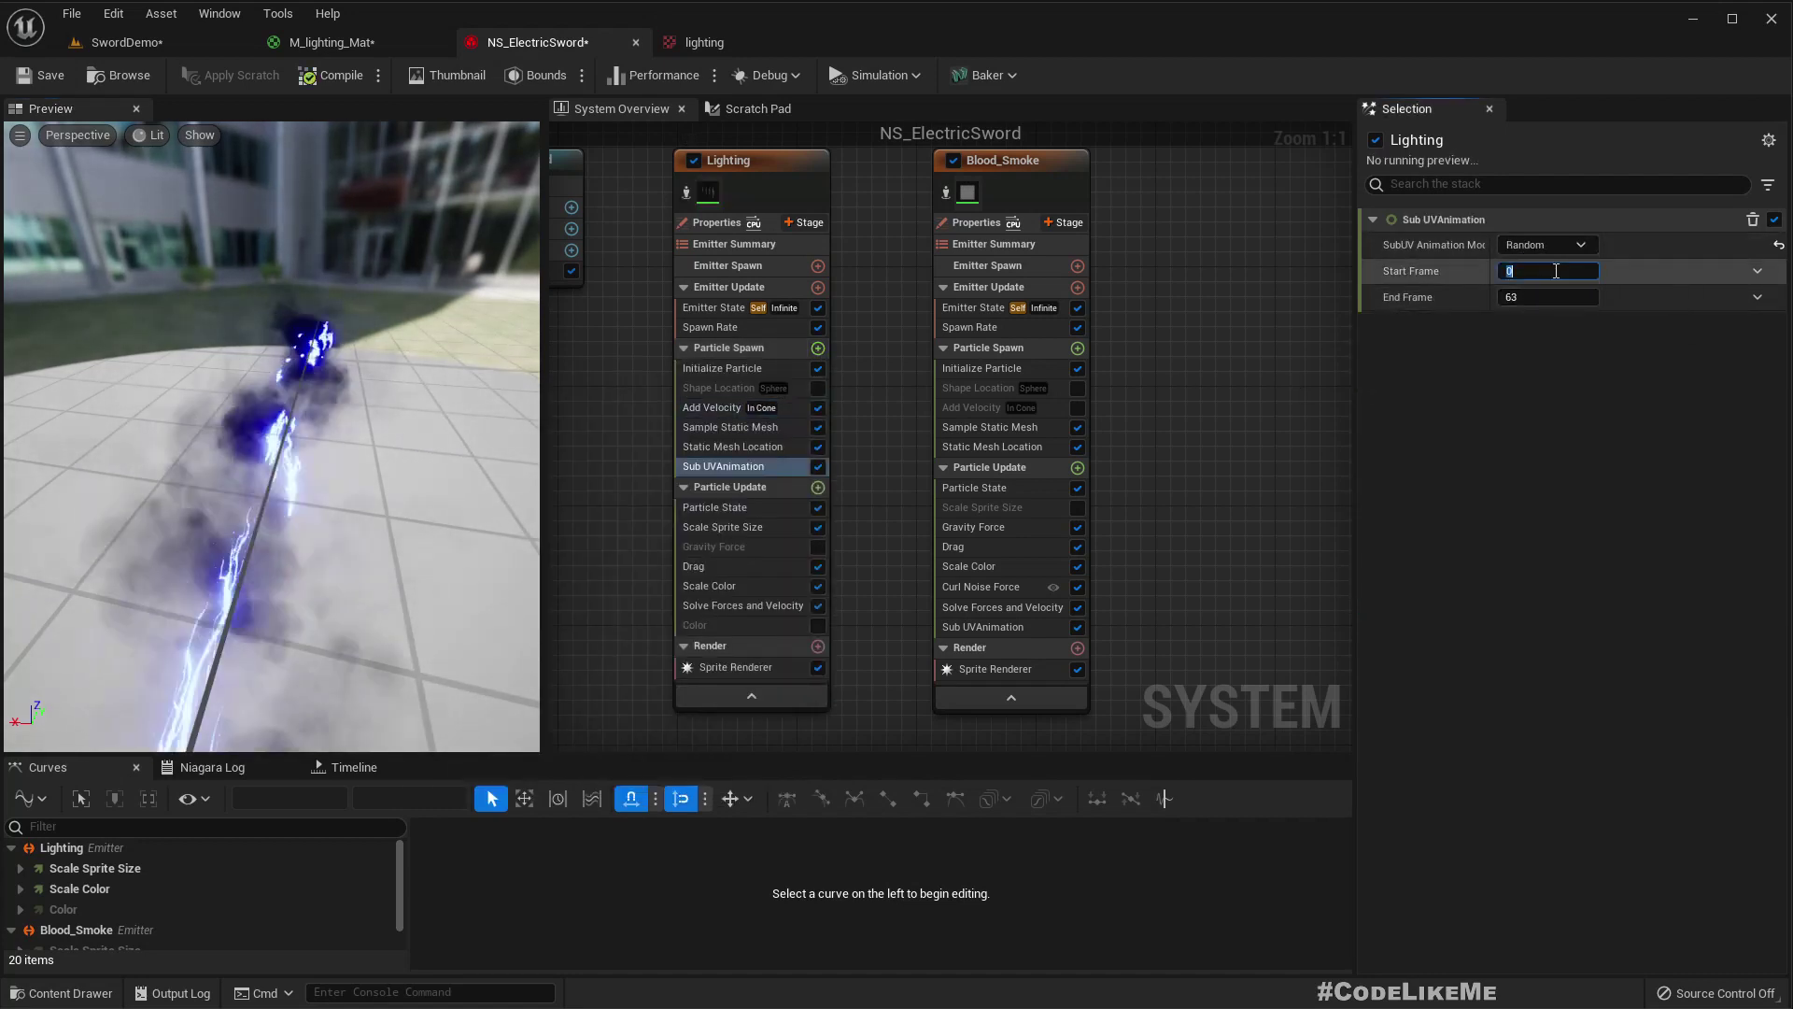
pyautogui.click(1550, 297)
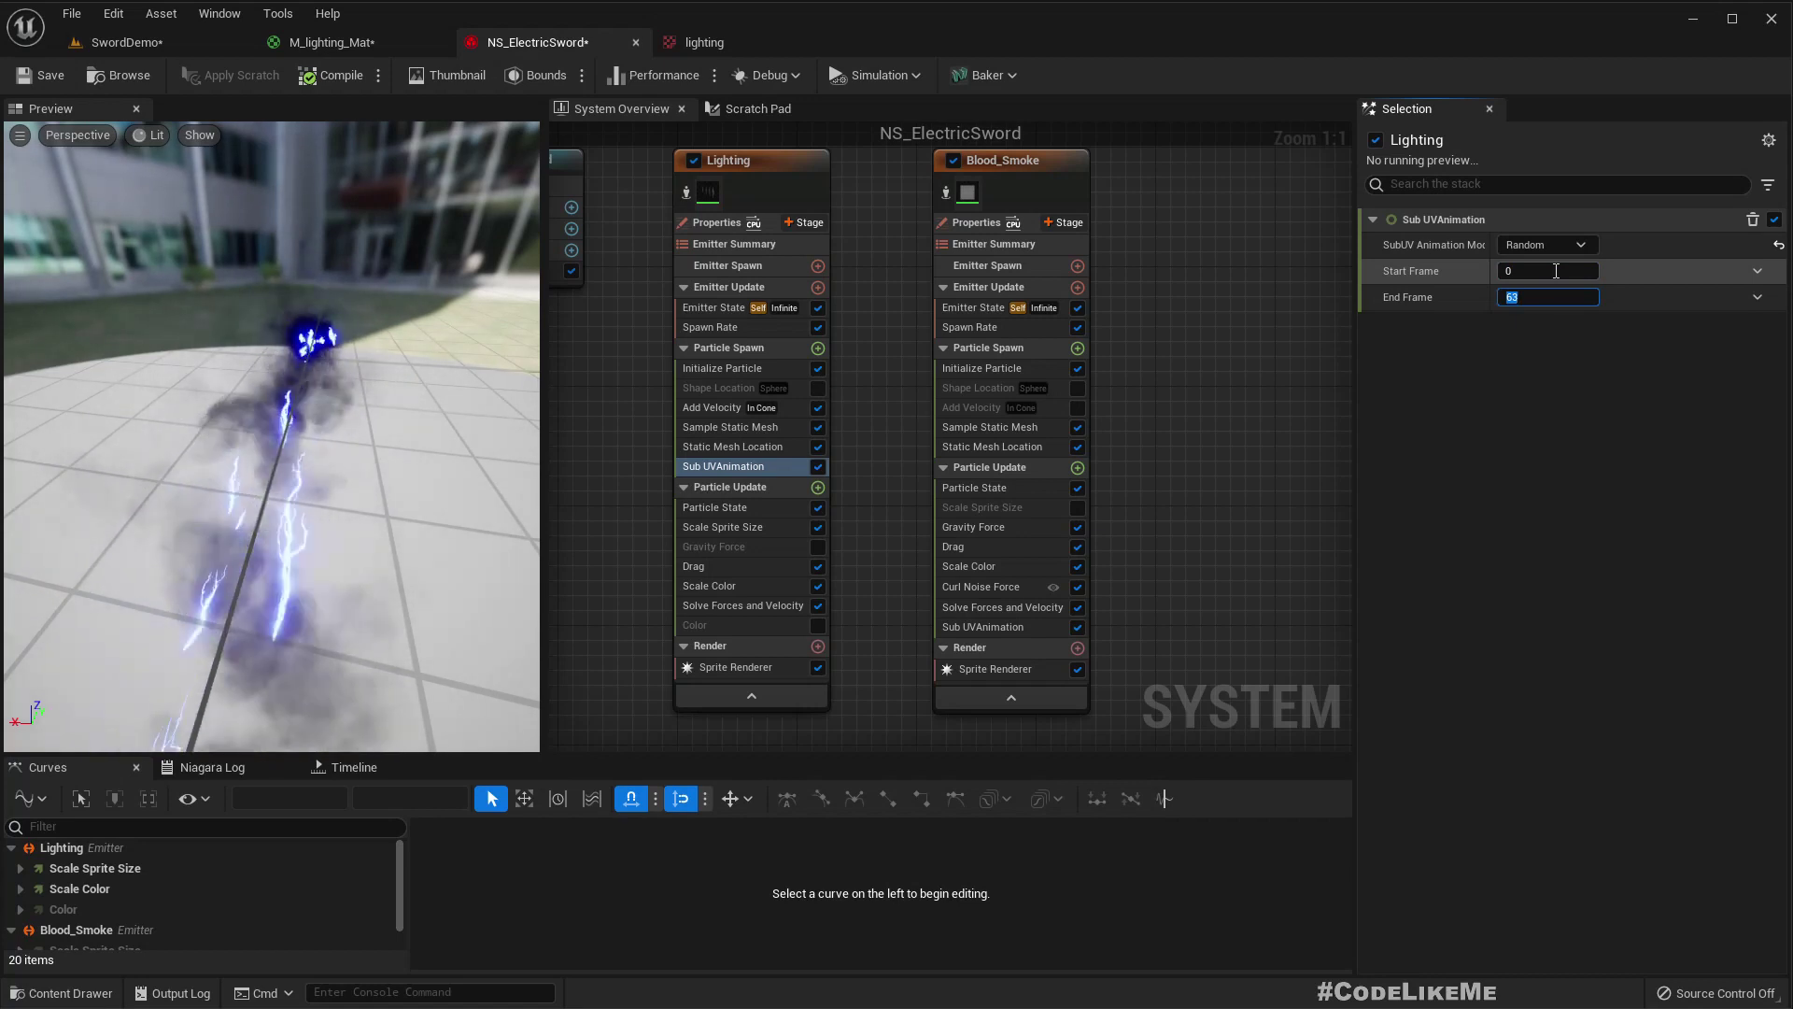
pyautogui.write('3')
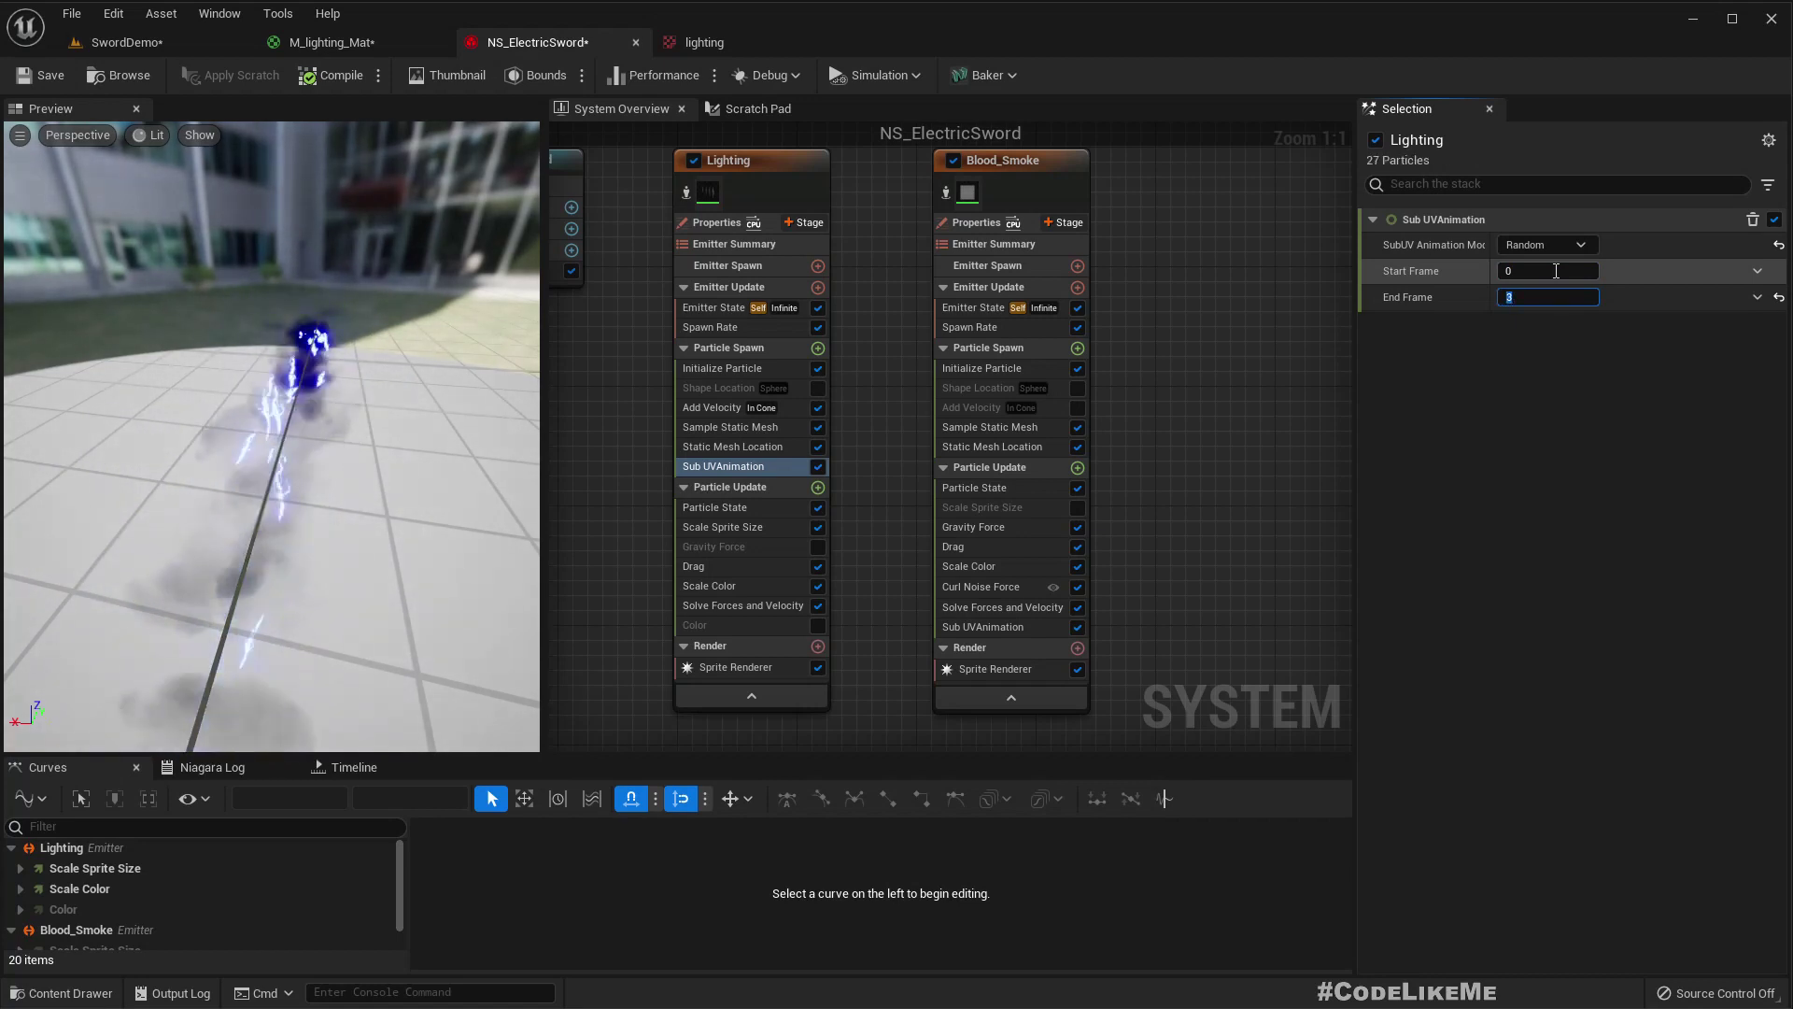
pyautogui.moveTo(311, 611); pyautogui.dragTo(121, 533)
pyautogui.moveTo(392, 495); pyautogui.dragTo(294, 495)
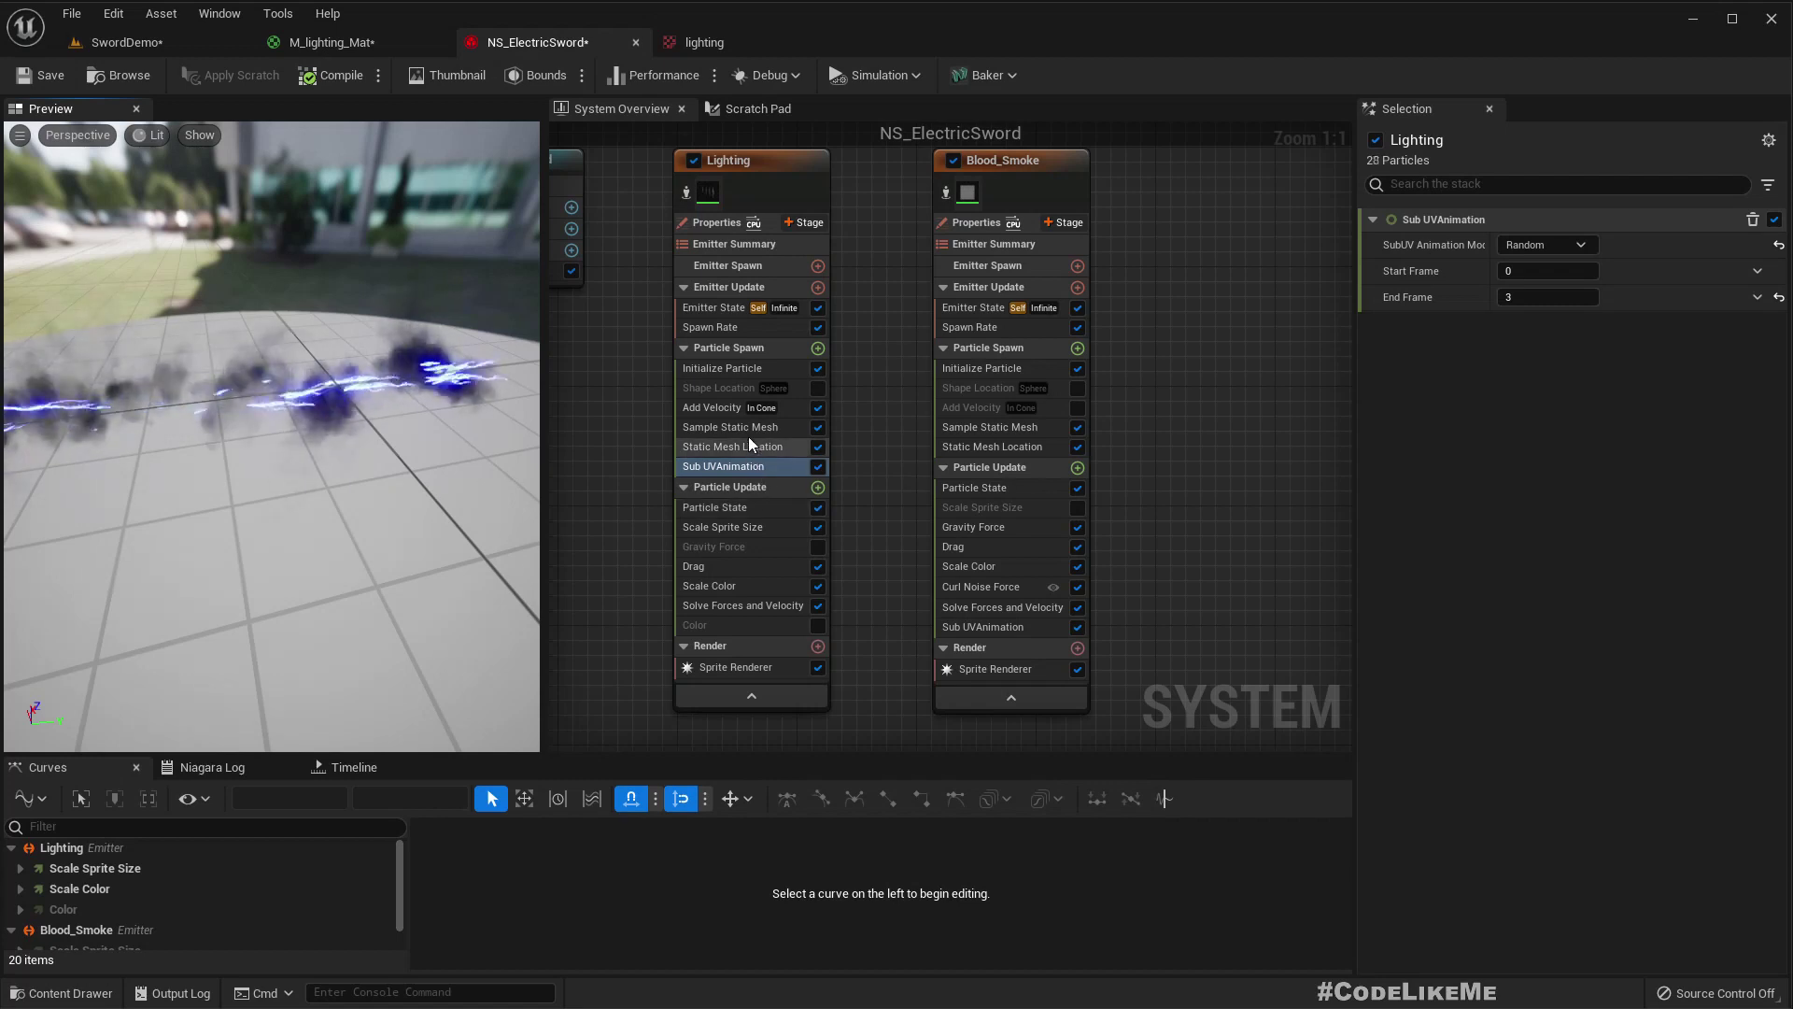
# - Try Cone Angle values of 90 and 60 degrees in the Lighting emitter's Add Velocity module and inspect the lightning's spread
pyautogui.click(710, 408)
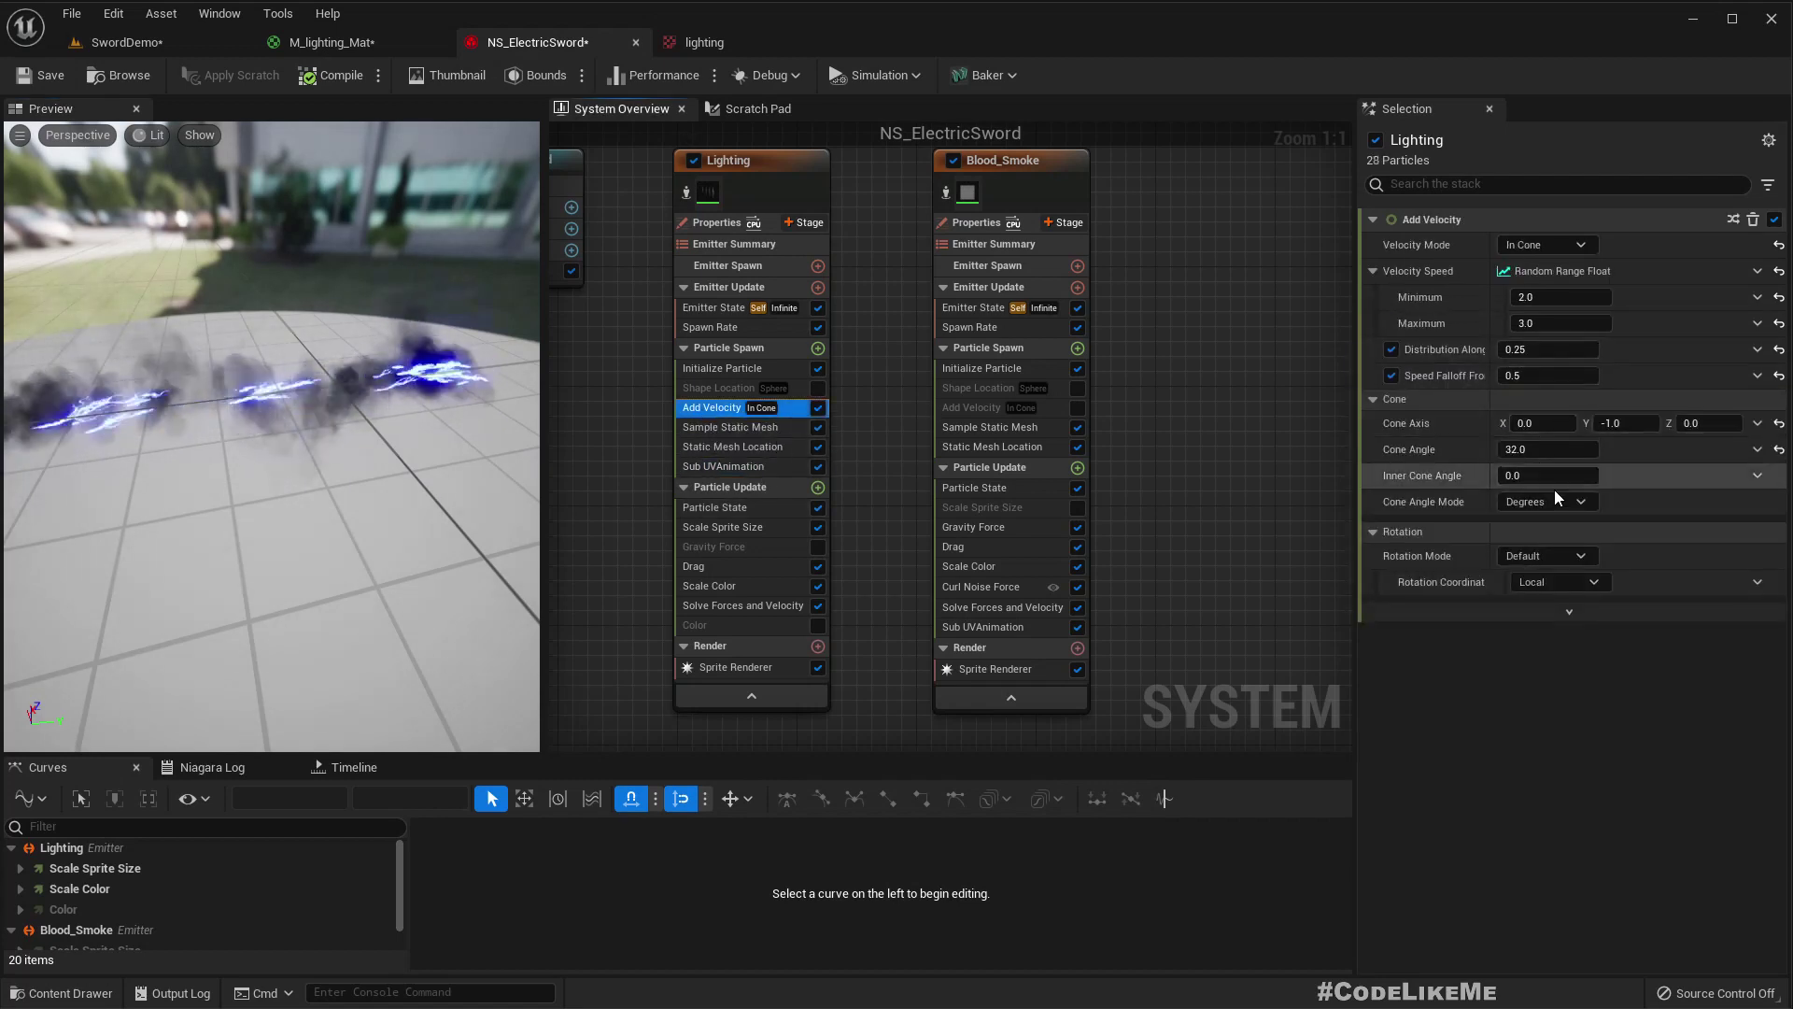
pyautogui.click(1541, 449)
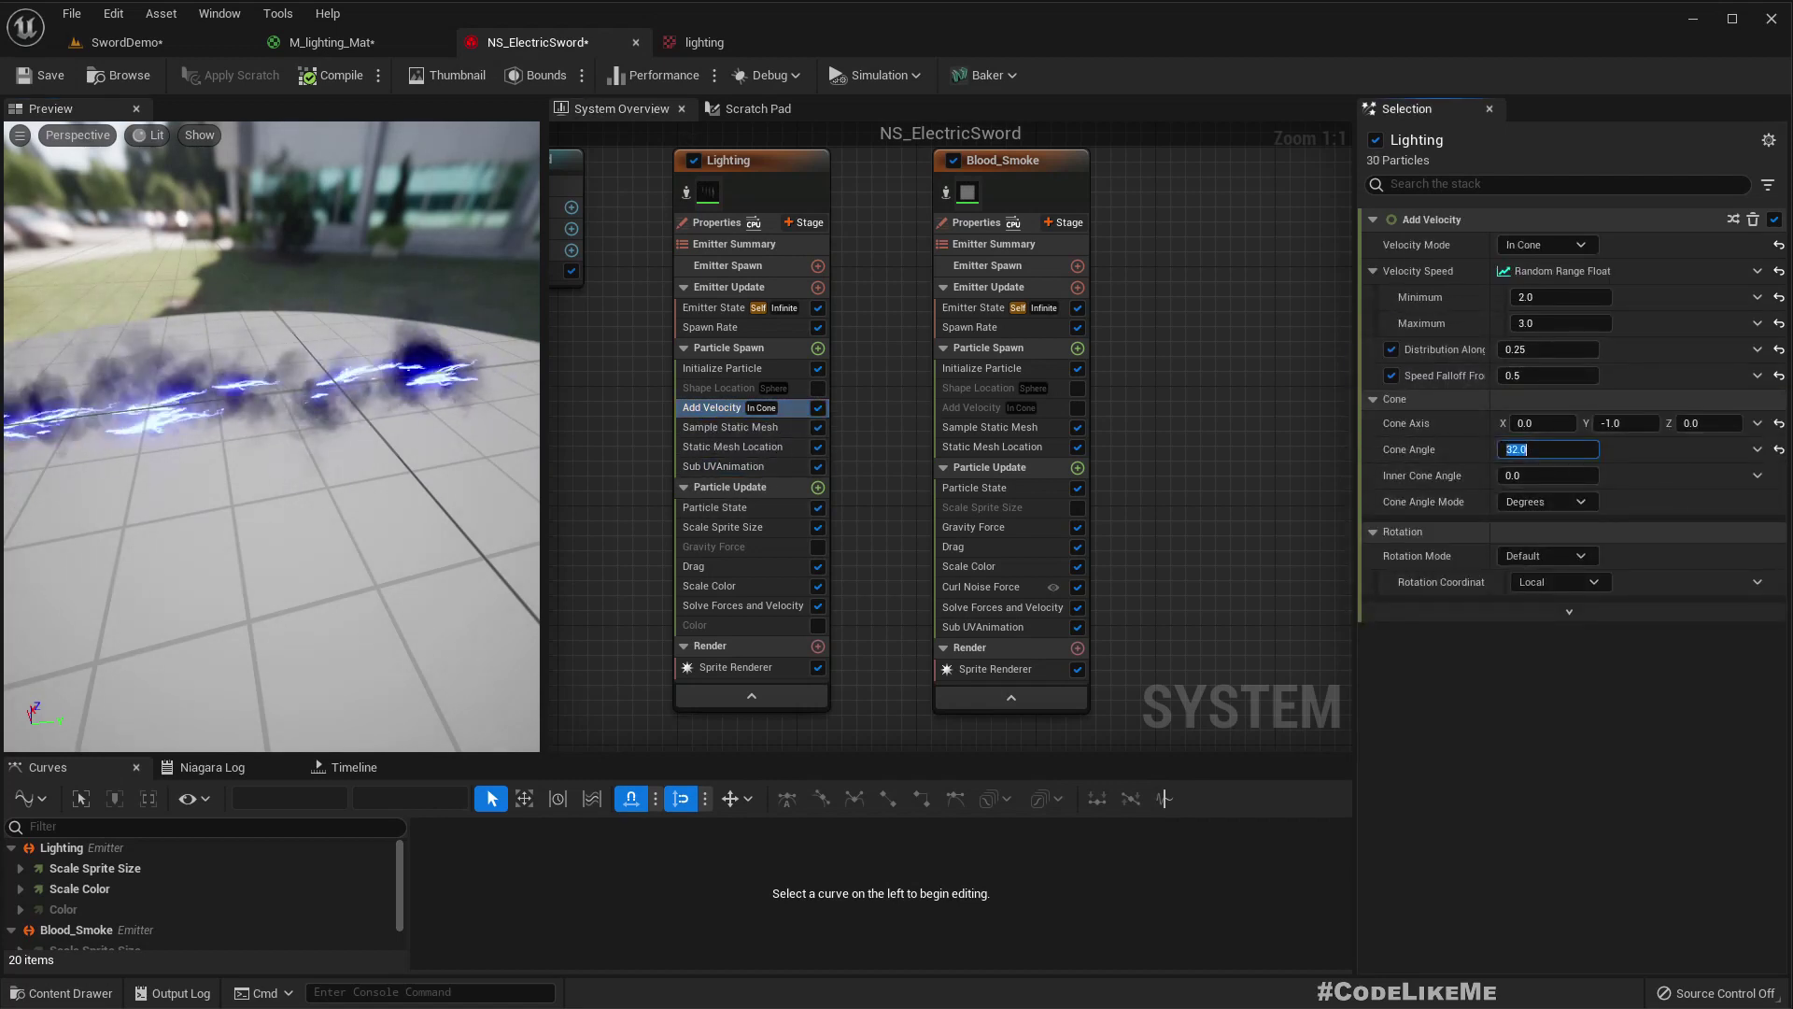
pyautogui.write('90')
pyautogui.press('Return')
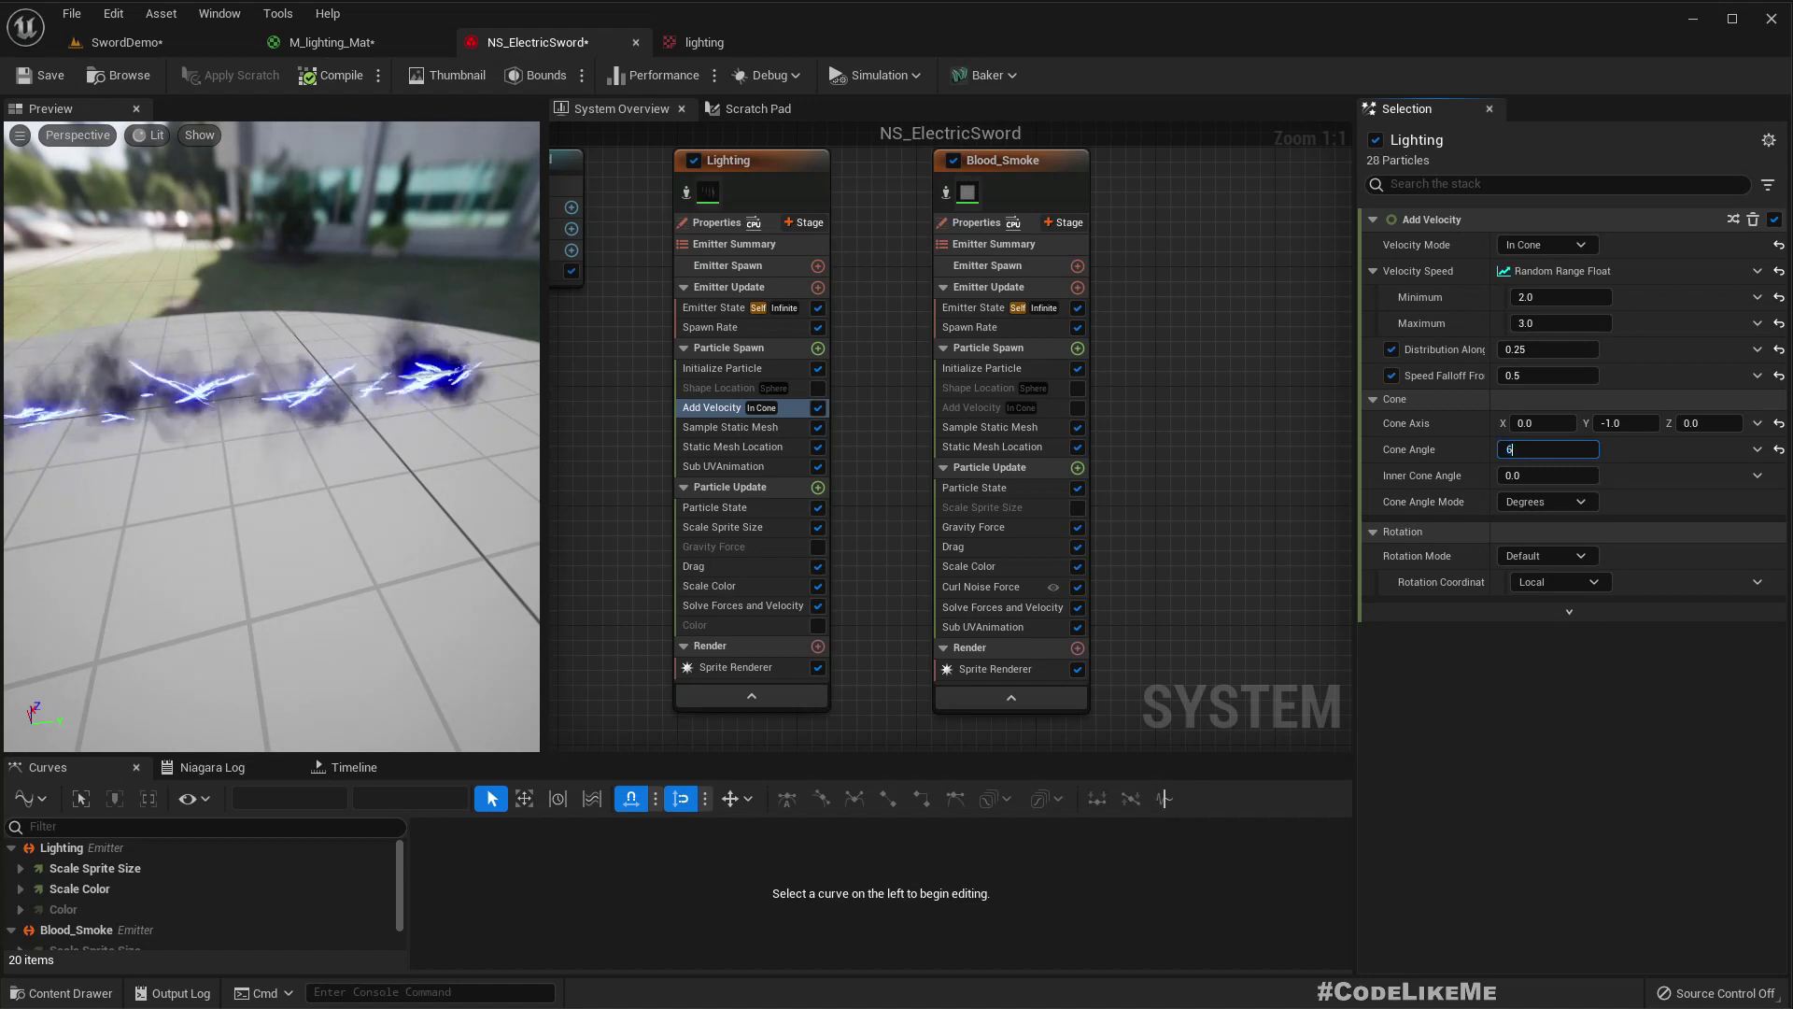
pyautogui.write('60')
pyautogui.press('Return')
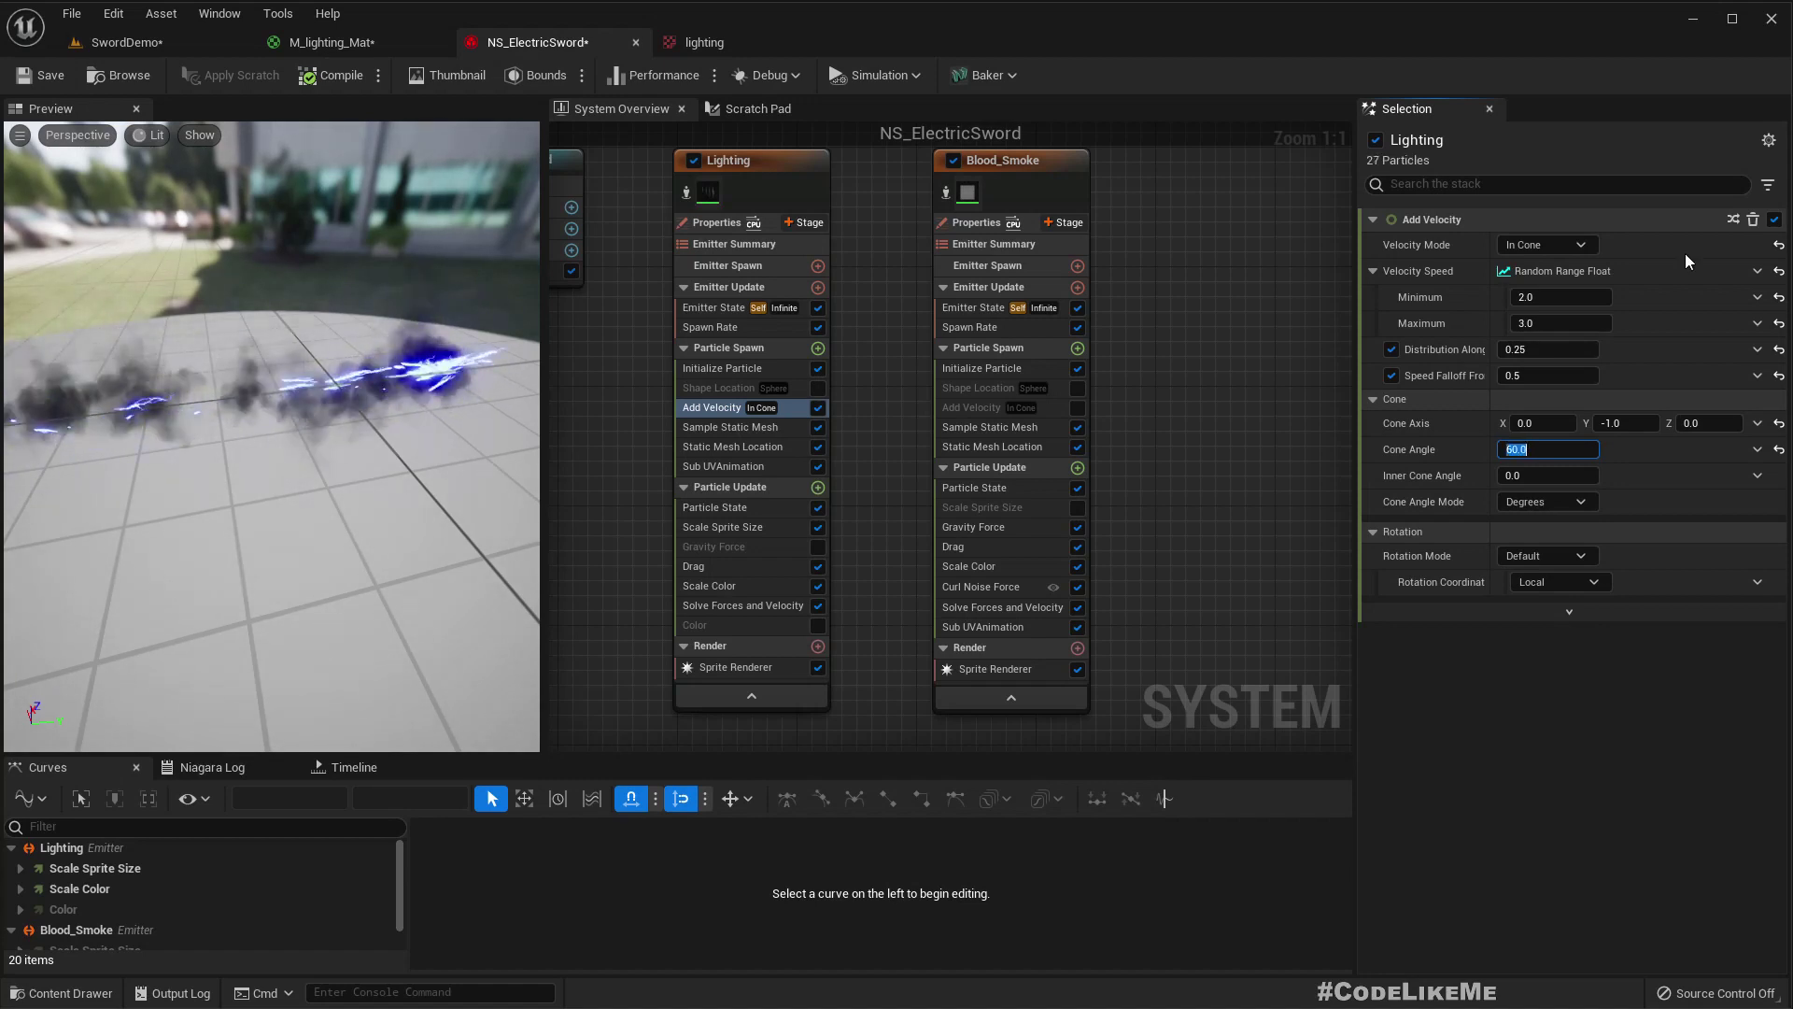
pyautogui.moveTo(355, 393); pyautogui.dragTo(504, 392)
pyautogui.moveTo(270, 374)
pyautogui.mouseDown()
pyautogui.moveTo(317, 383)
pyautogui.moveTo(355, 467)
pyautogui.moveTo(374, 458)
pyautogui.moveTo(258, 368)
pyautogui.moveTo(241, 385)
pyautogui.mouseUp()
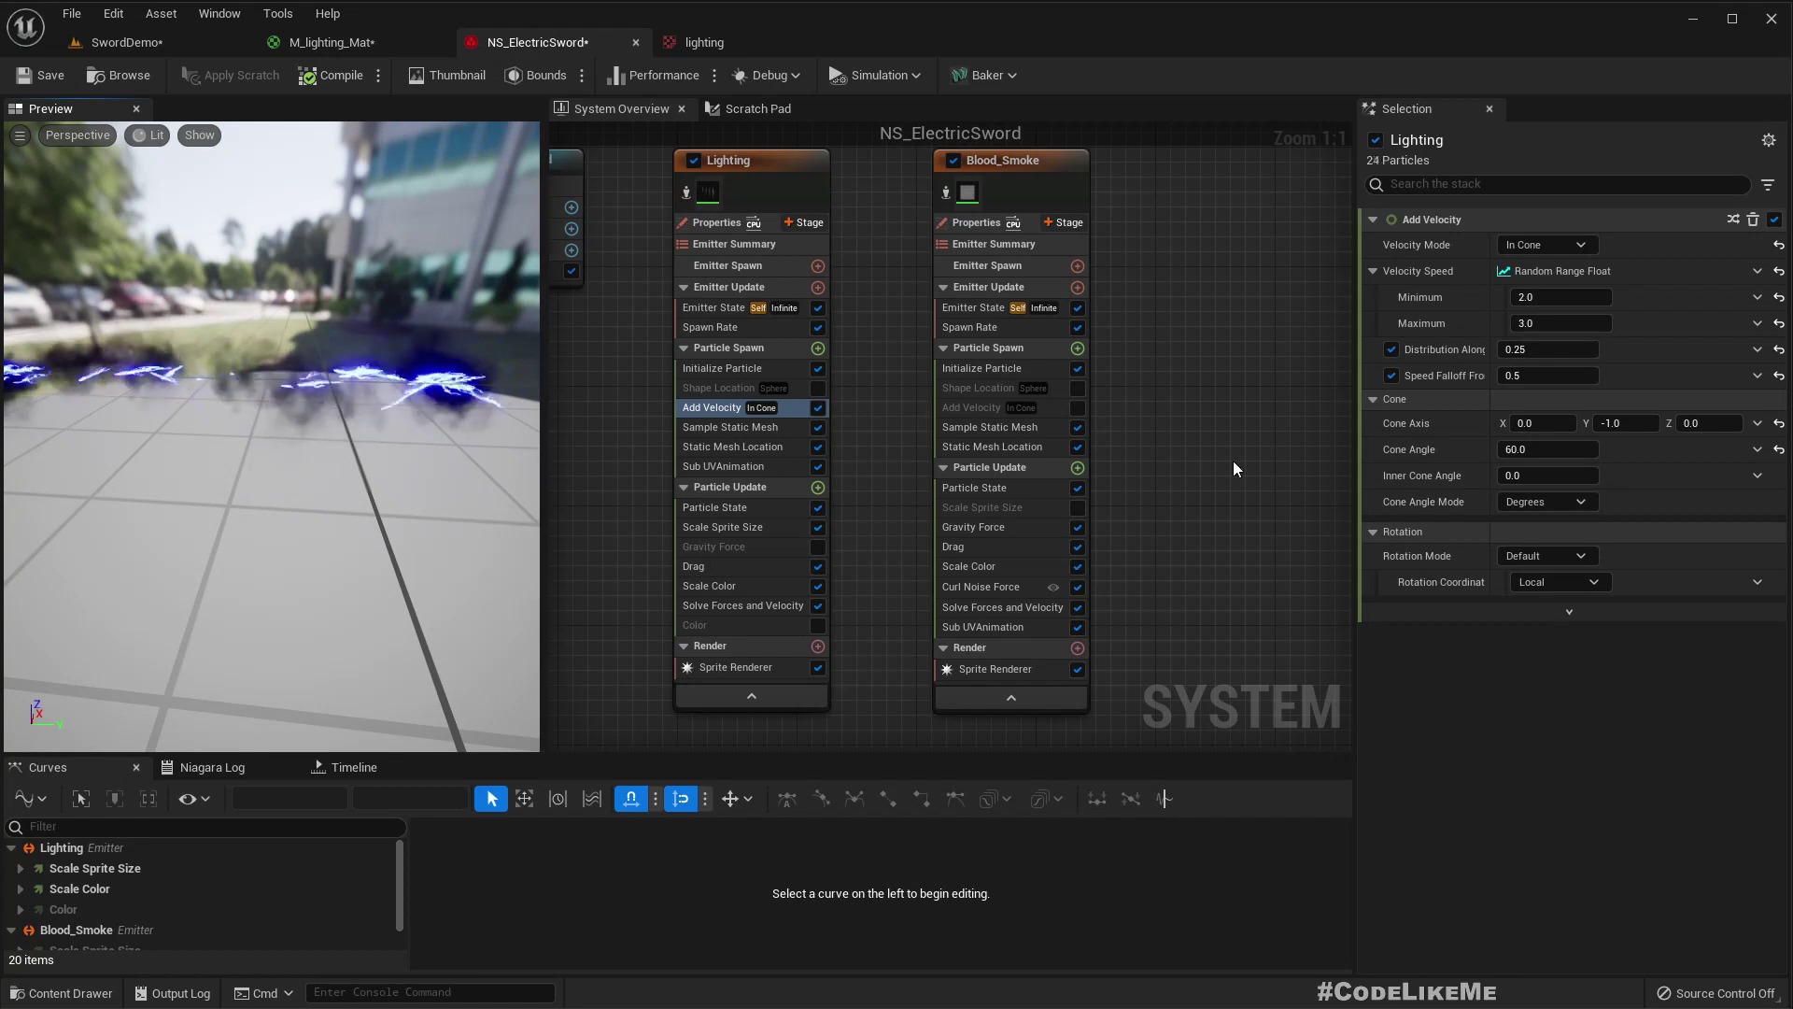
# - Try a Cone Angle of 30 degrees for Add Velocity and inspect the lightning from another side
pyautogui.click(1535, 450)
pyautogui.write('30')
pyautogui.press('Return')
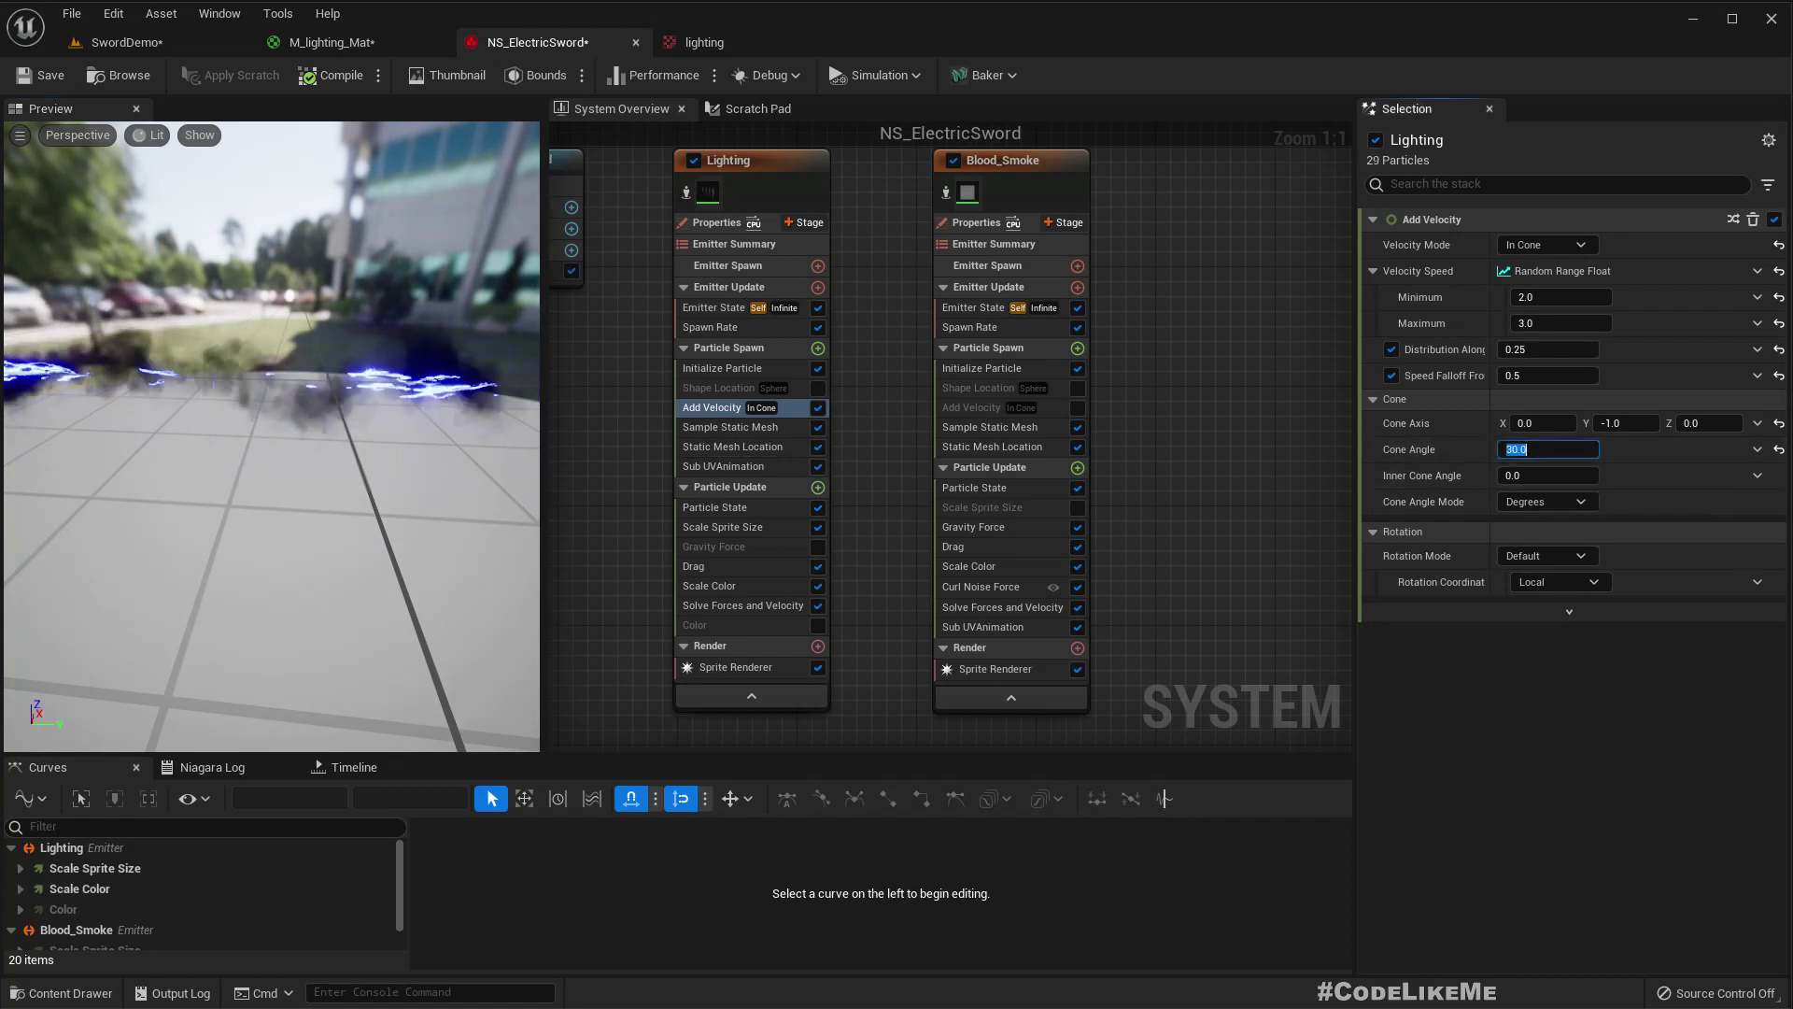
pyautogui.moveTo(346, 441); pyautogui.dragTo(523, 447)
pyautogui.moveTo(411, 443); pyautogui.dragTo(357, 418)
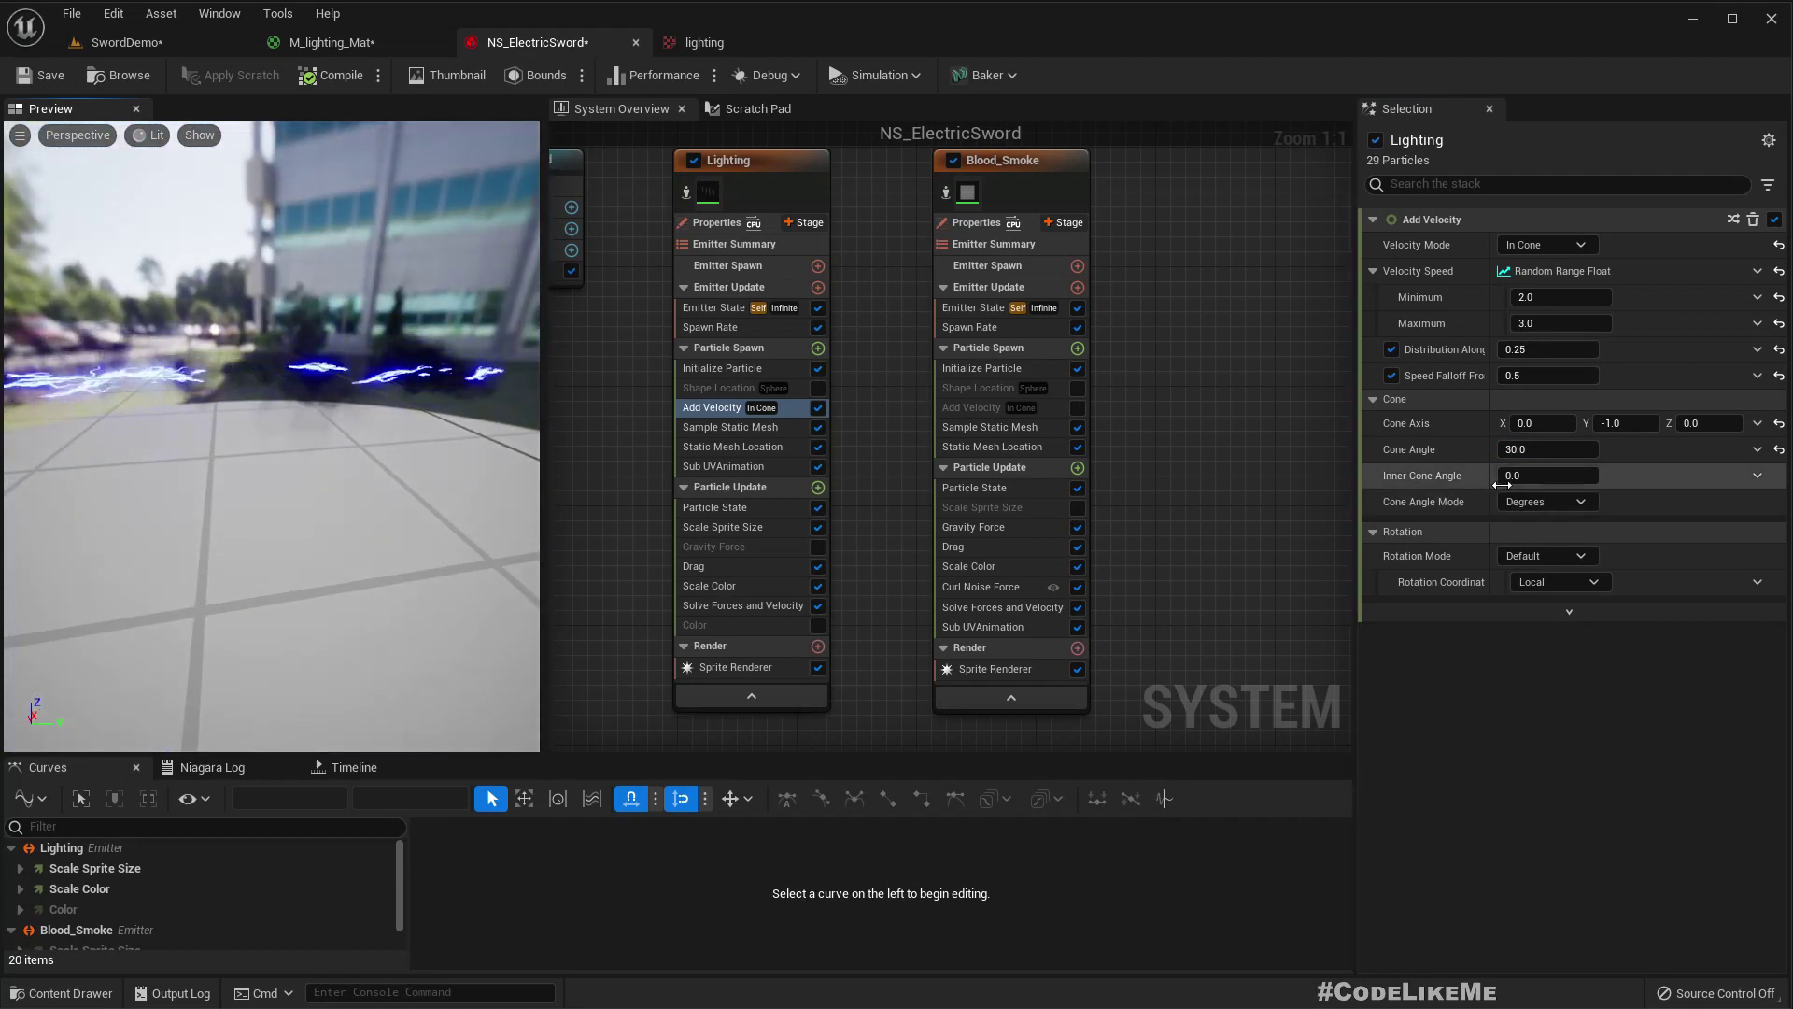
# - Set the Add Velocity Cone Angle of the Lighting emitter to 40 degrees and check the preview
pyautogui.click(1548, 450)
pyautogui.write('40')
pyautogui.press('Return')
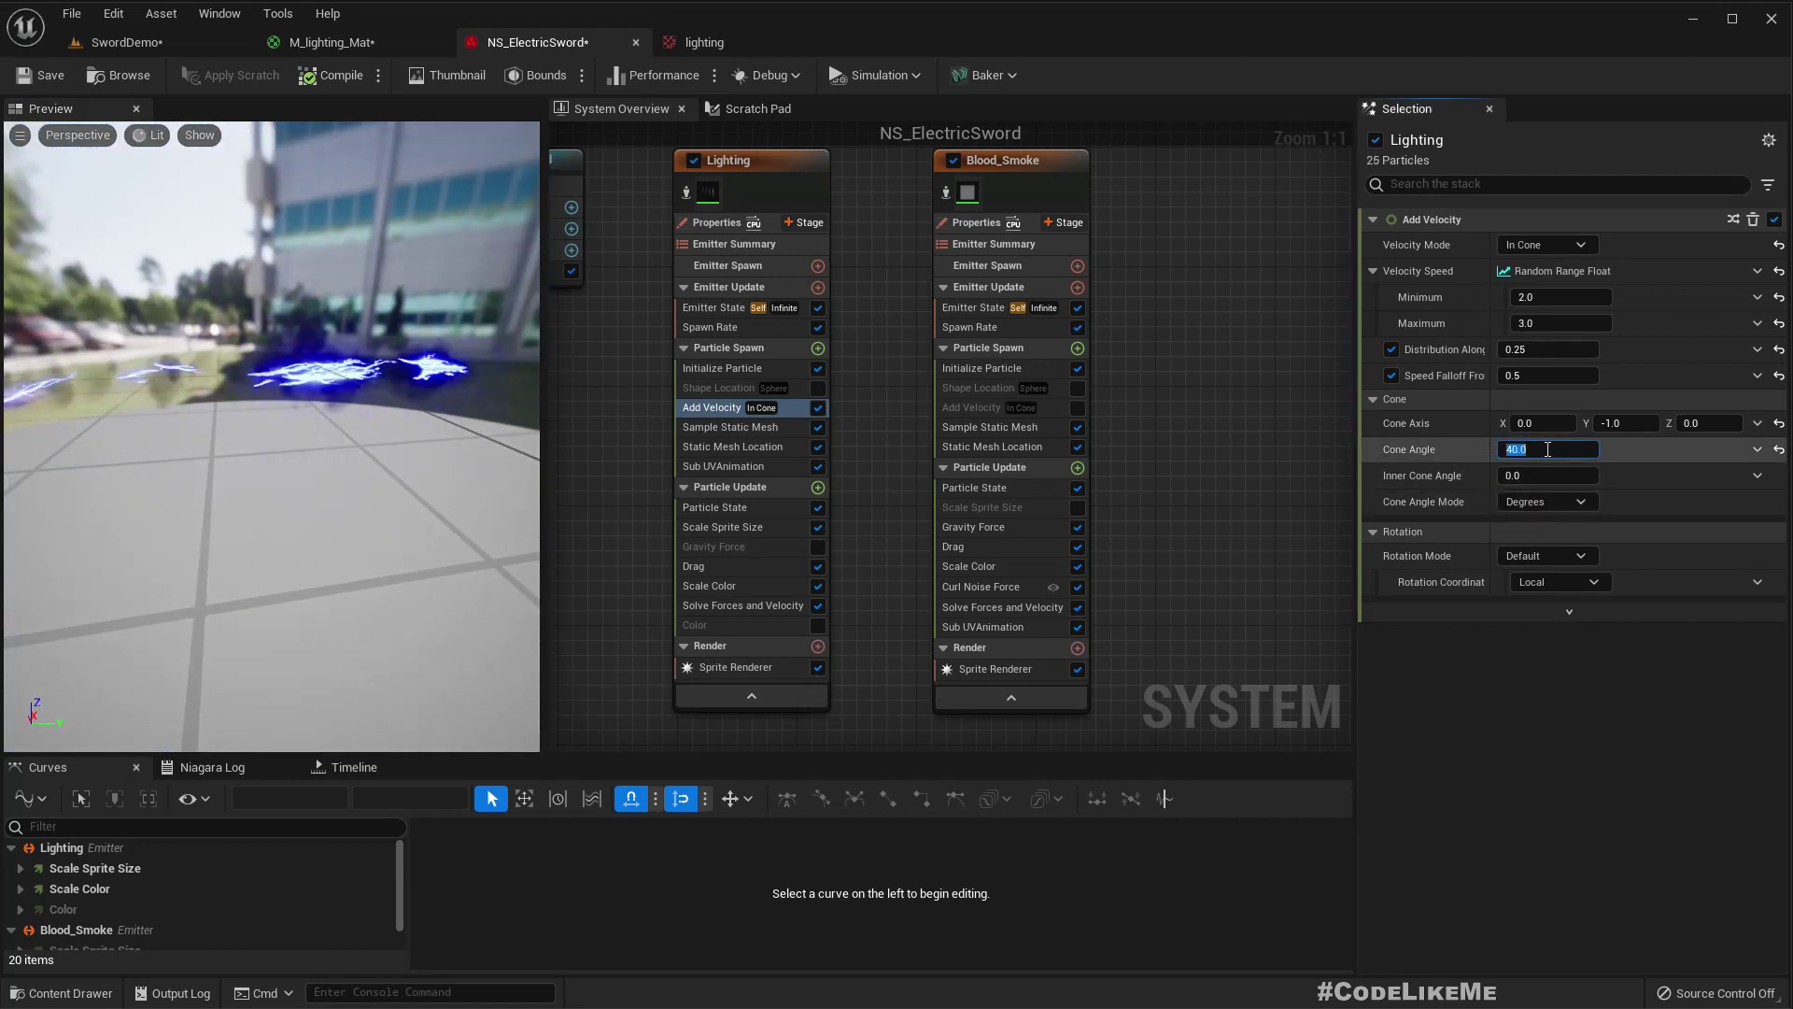
pyautogui.moveTo(101, 373); pyautogui.dragTo(122, 239)
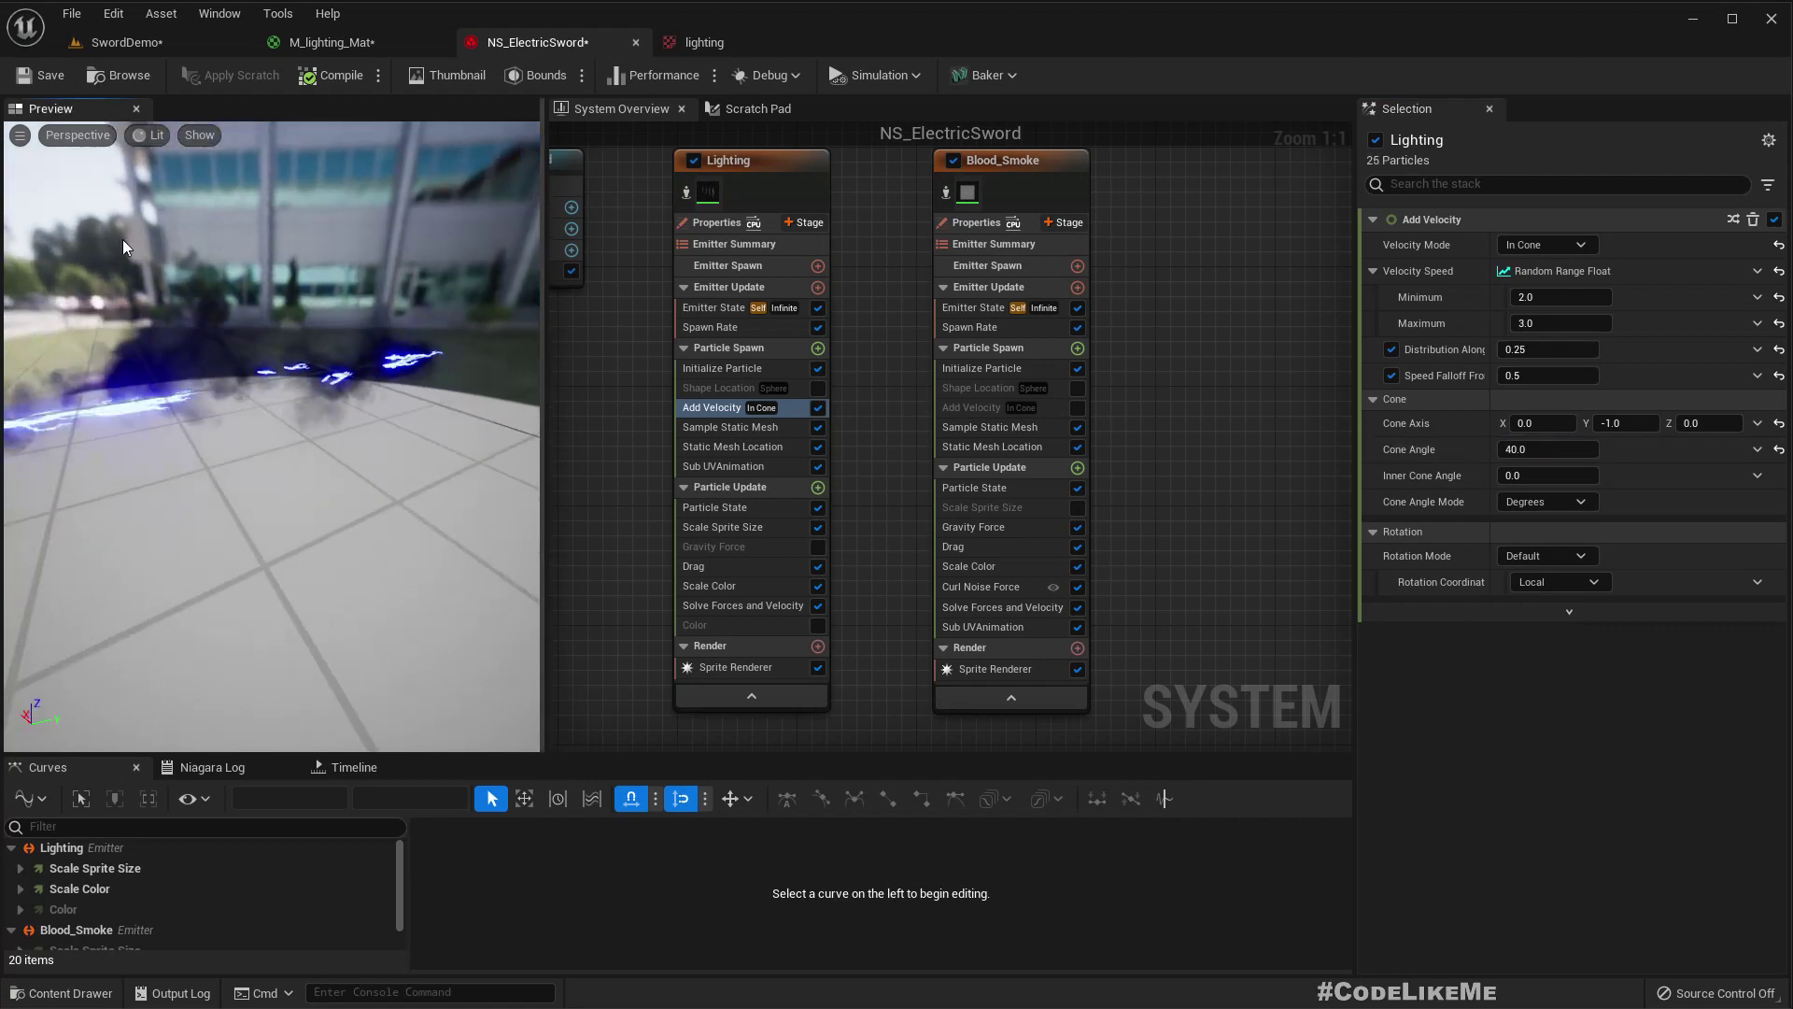
# - In the SwordDemo level, duplicate the blue flaming sword along X to 1140, beyond the green sword
pyautogui.click(168, 38)
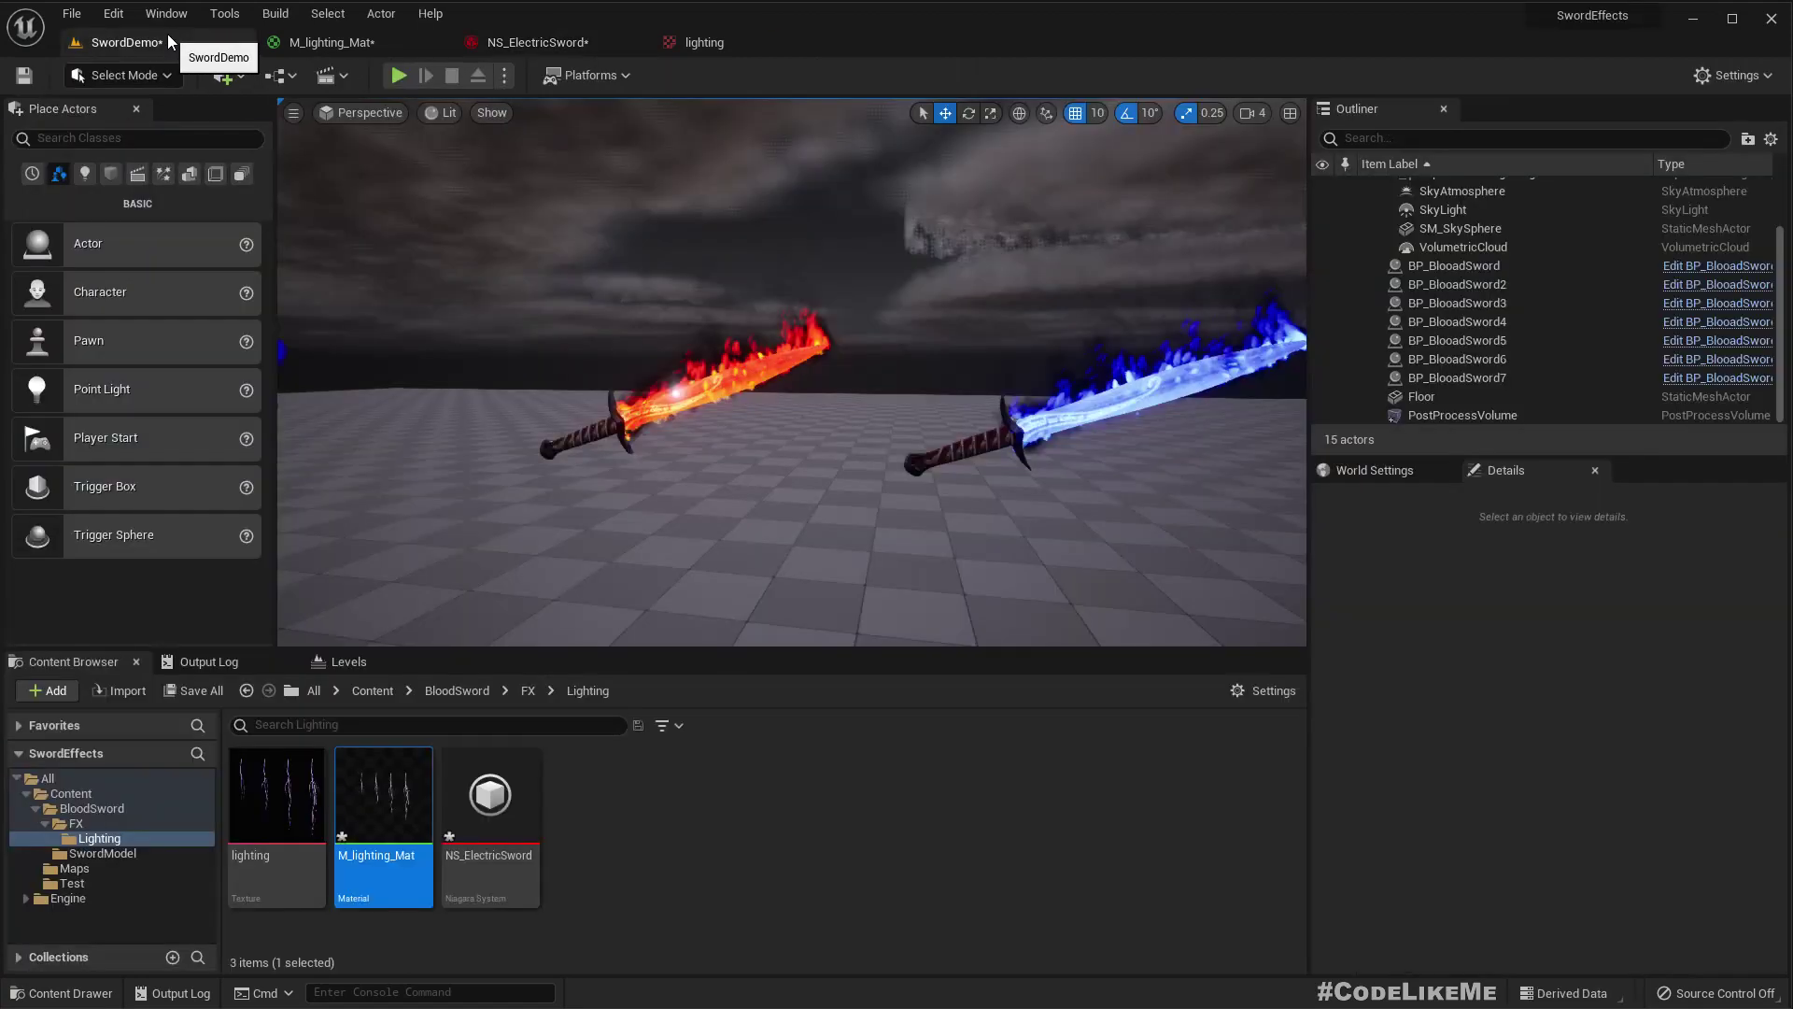
pyautogui.moveTo(760, 312); pyautogui.dragTo(760, 312, button='right')
pyautogui.moveTo(804, 423); pyautogui.dragTo(804, 424, button='right')
pyautogui.click(732, 421)
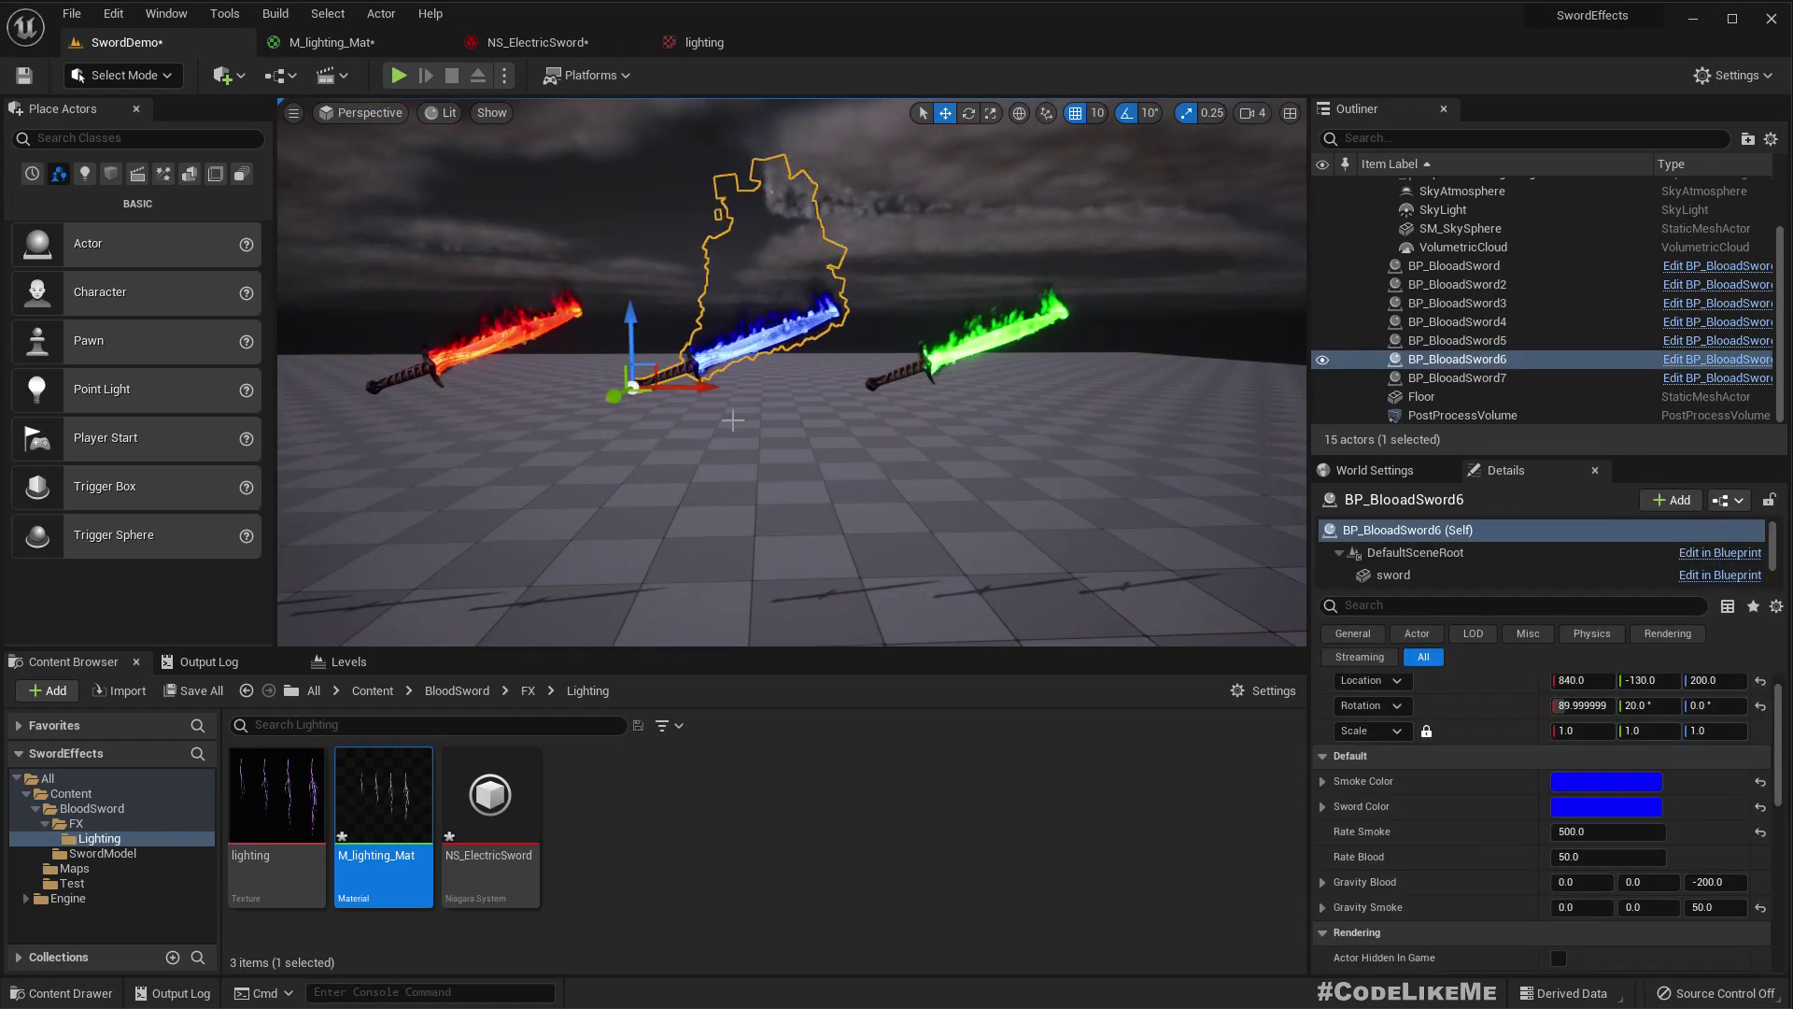
pyautogui.keyDown('alt'); pyautogui.moveTo(698, 388); pyautogui.dragTo(1125, 385); pyautogui.keyUp('alt')
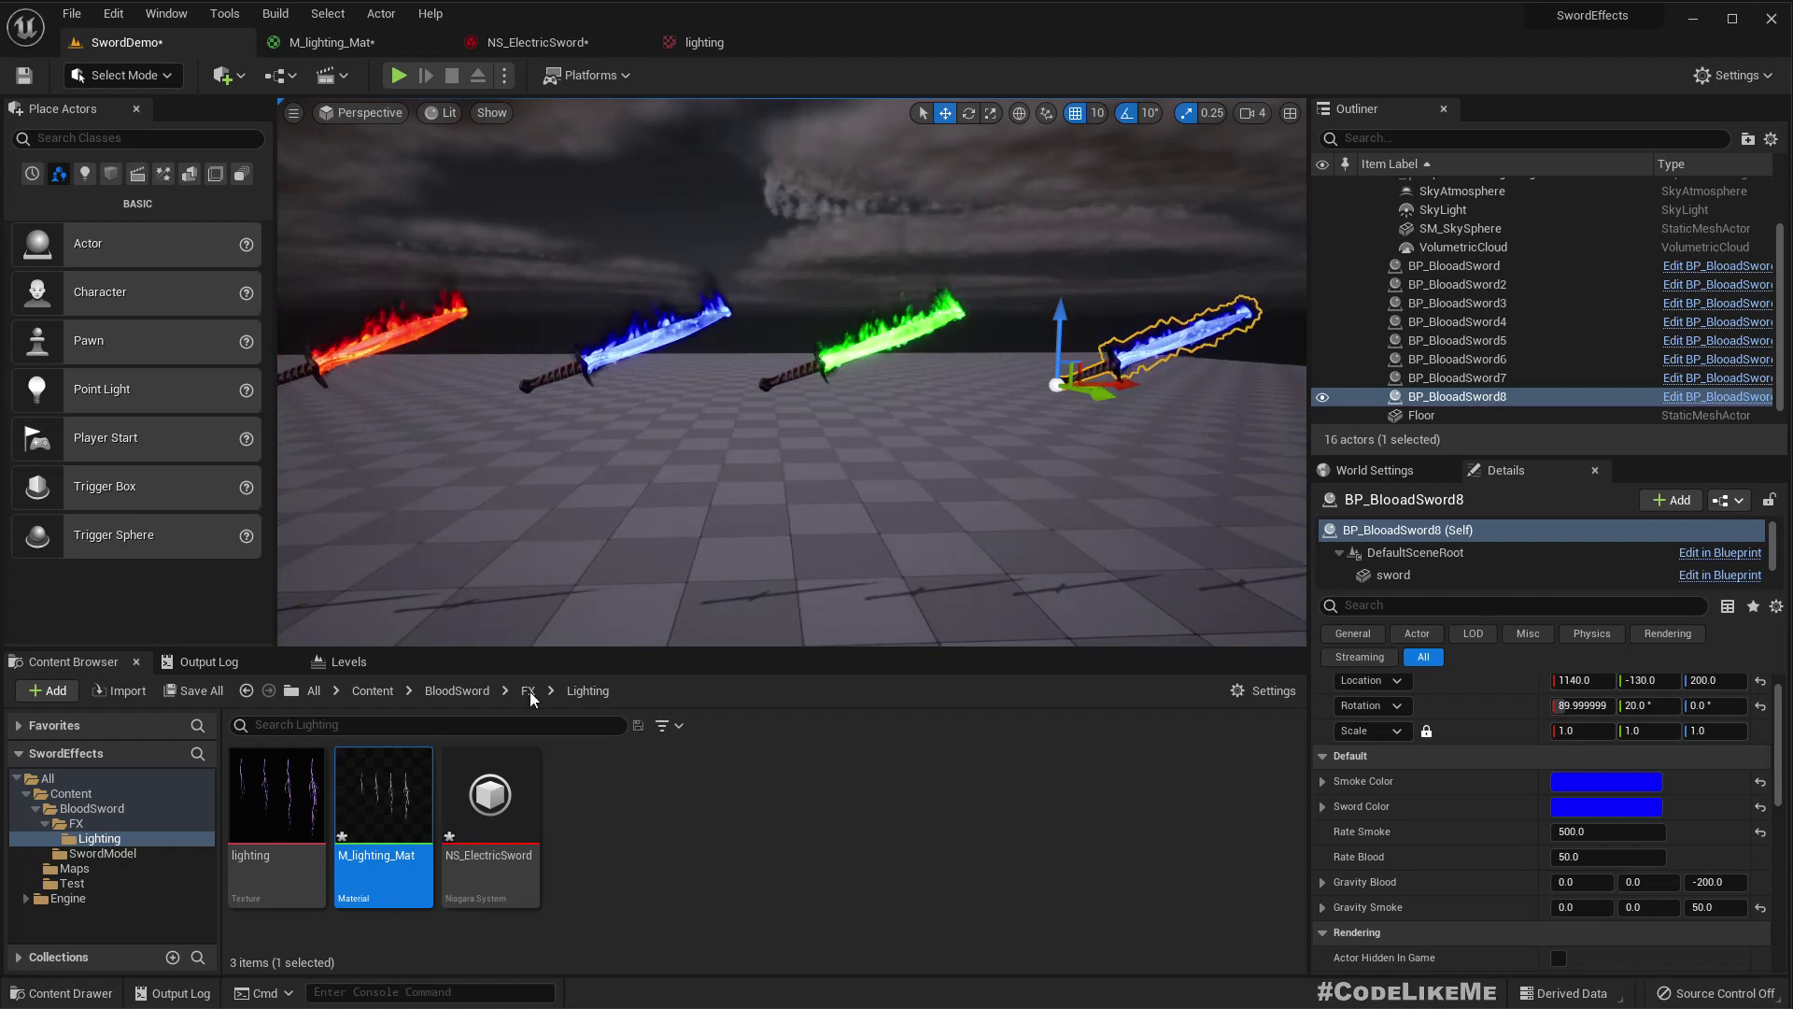
# - Assign NS_ElectricSword as the Niagara System Asset of the duplicated sword's SwordEffect component and deselect the sword
pyautogui.moveTo(822, 598); pyautogui.dragTo(787, 587, button='right')
pyautogui.press('d')
pyautogui.press('w')
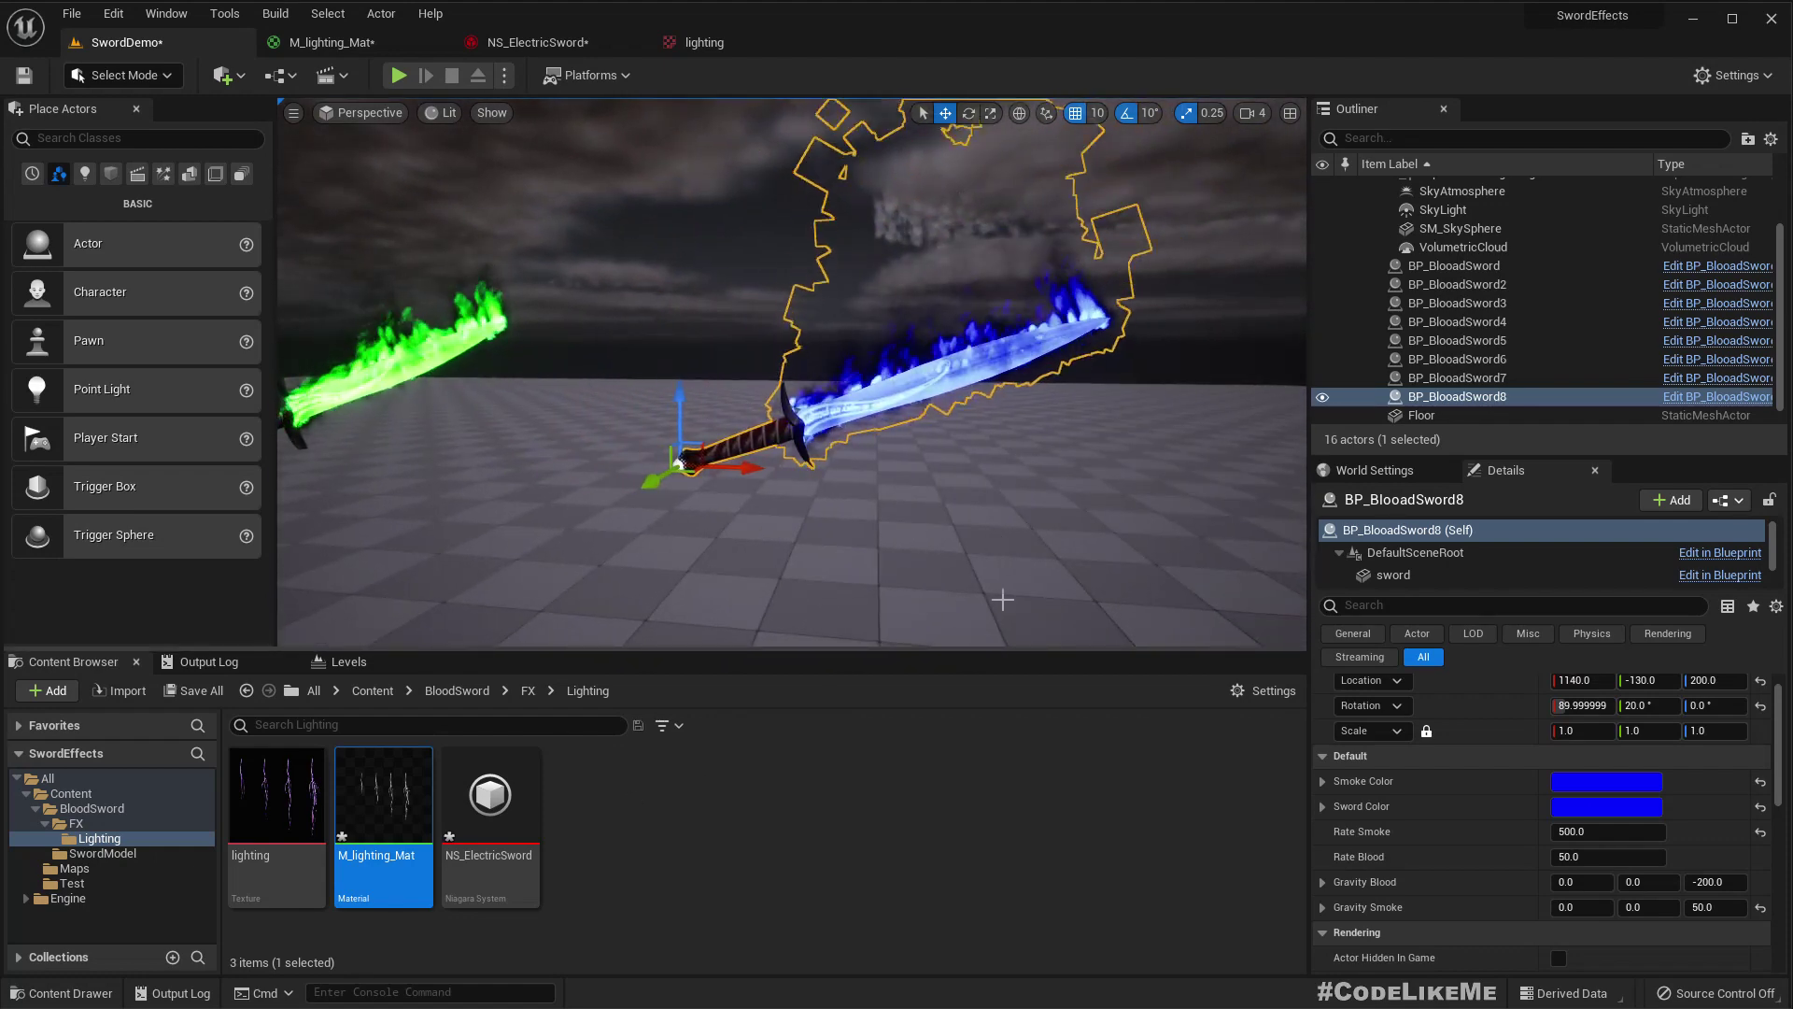
pyautogui.scroll(-2, 1395, 573)
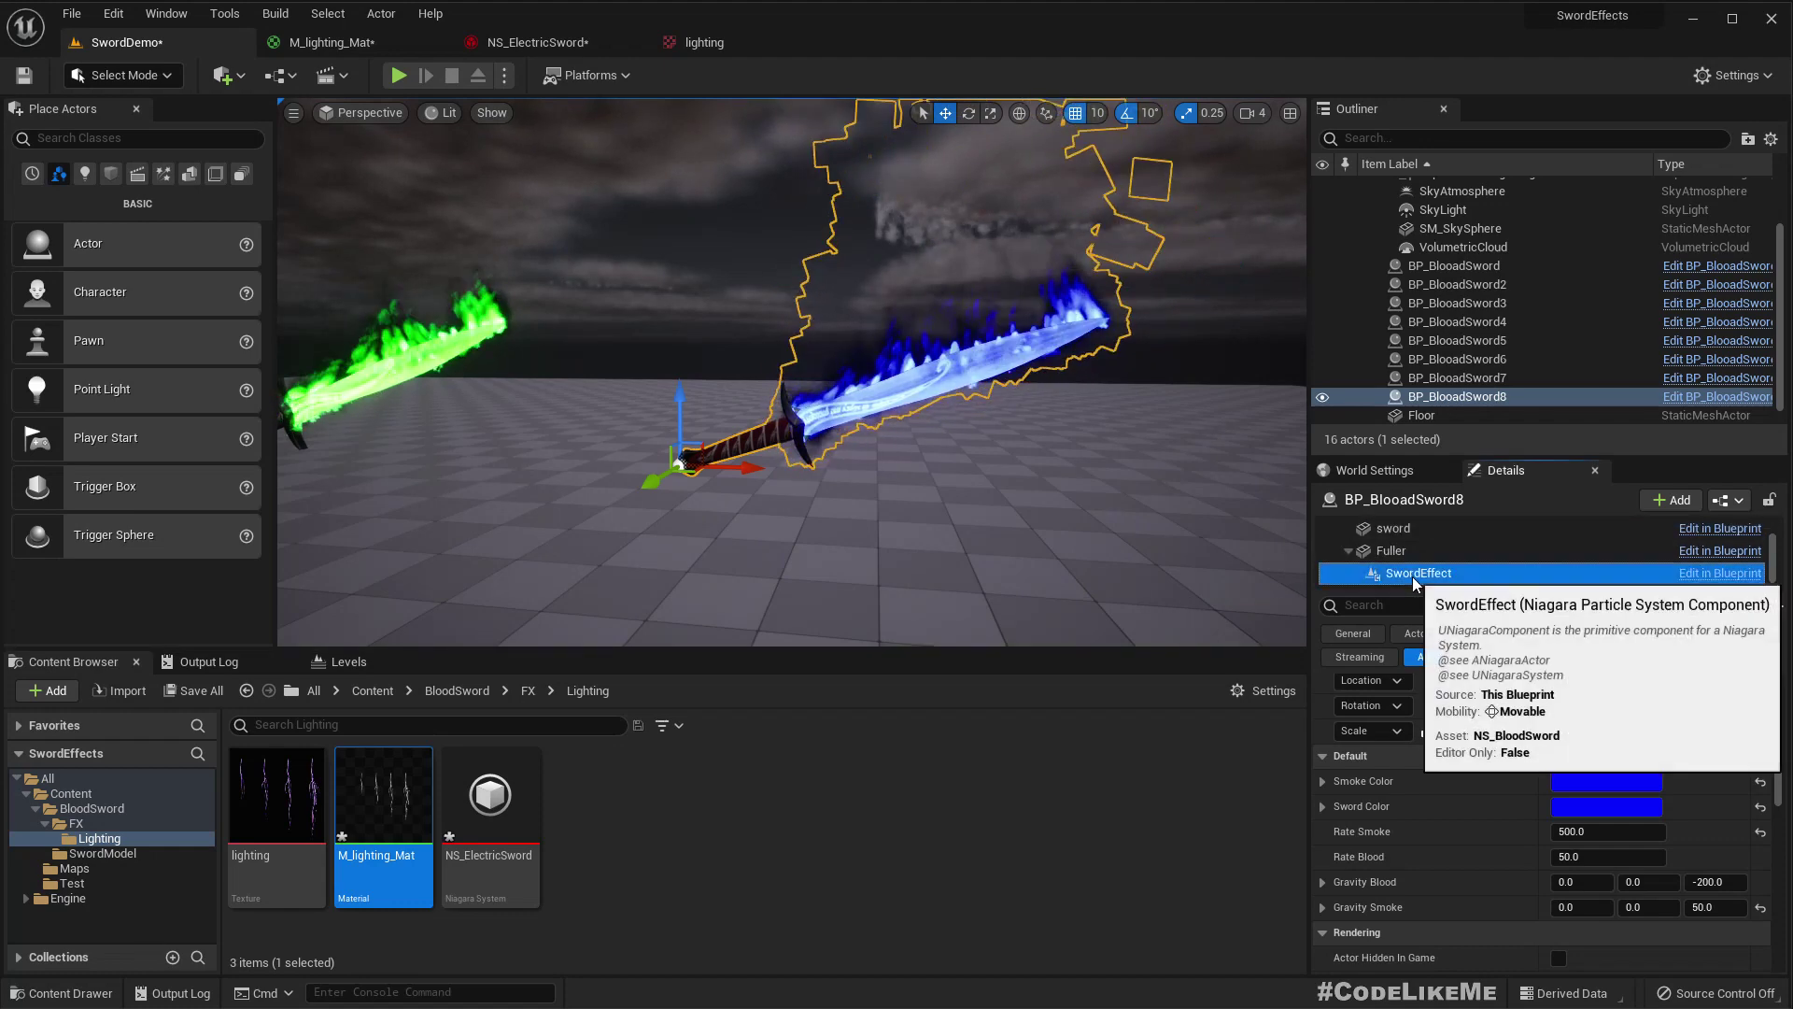
pyautogui.click(1412, 573)
pyautogui.click(490, 803)
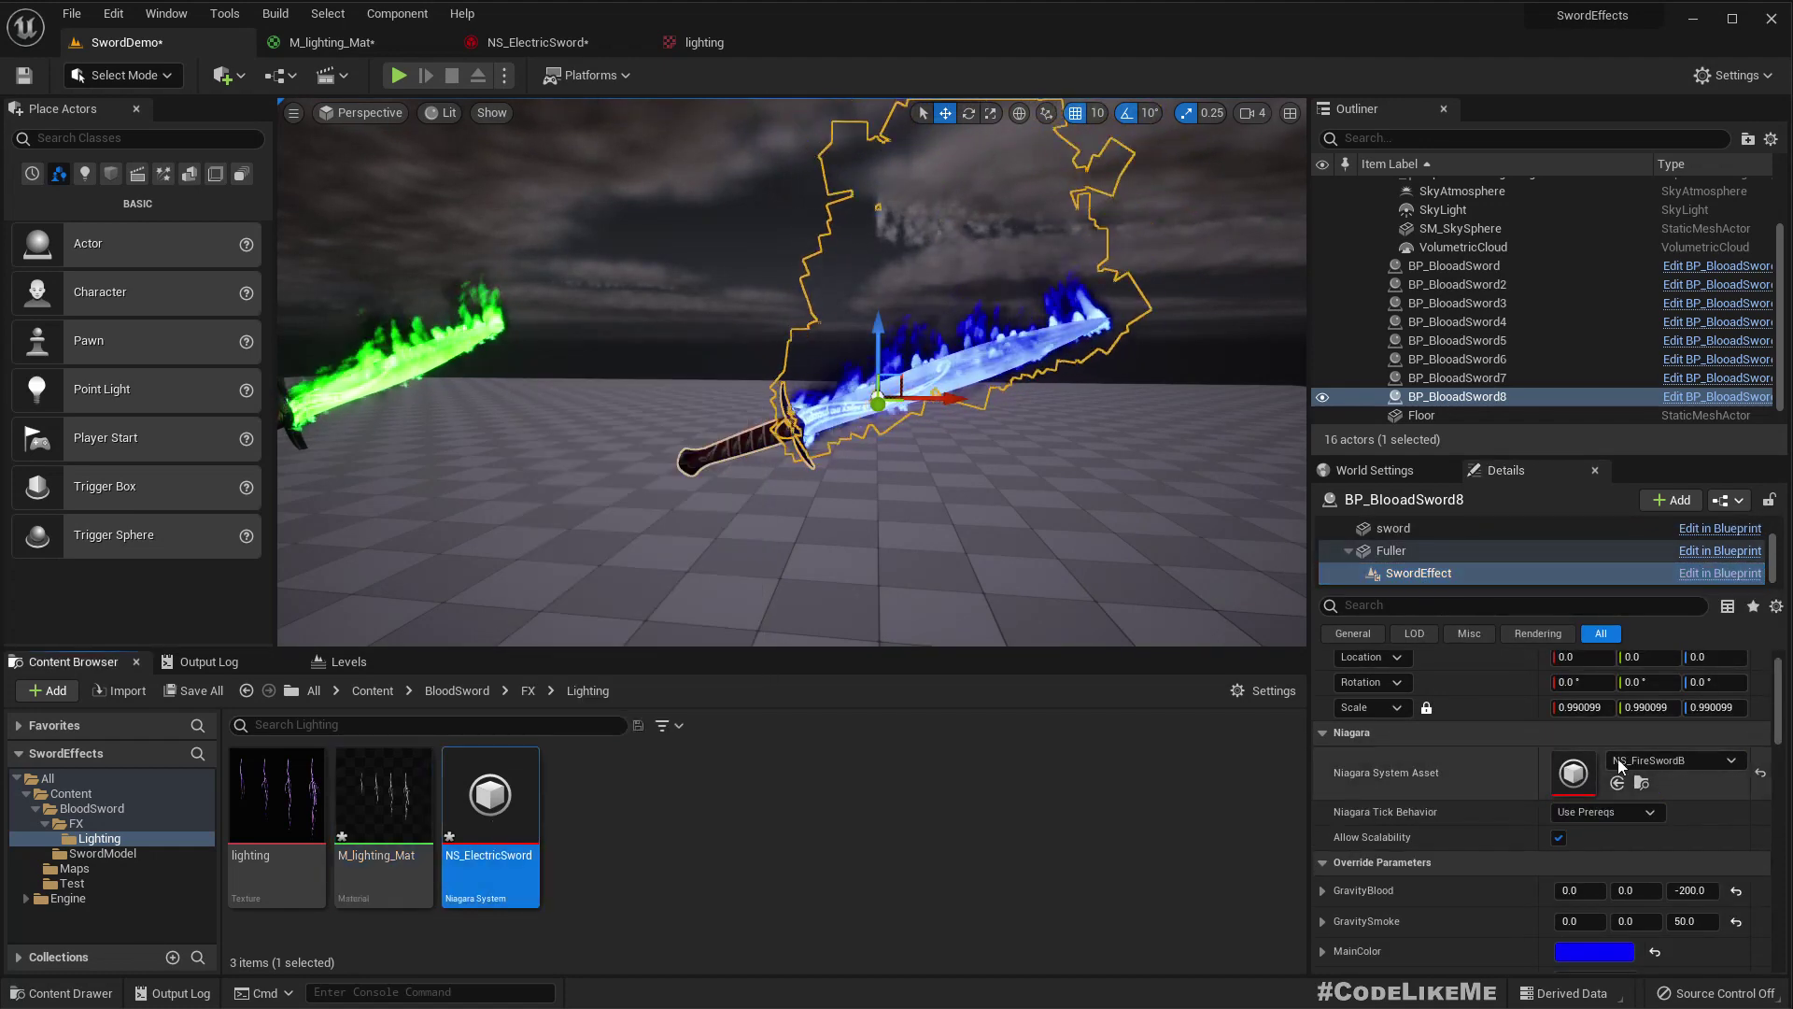
pyautogui.click(830, 306)
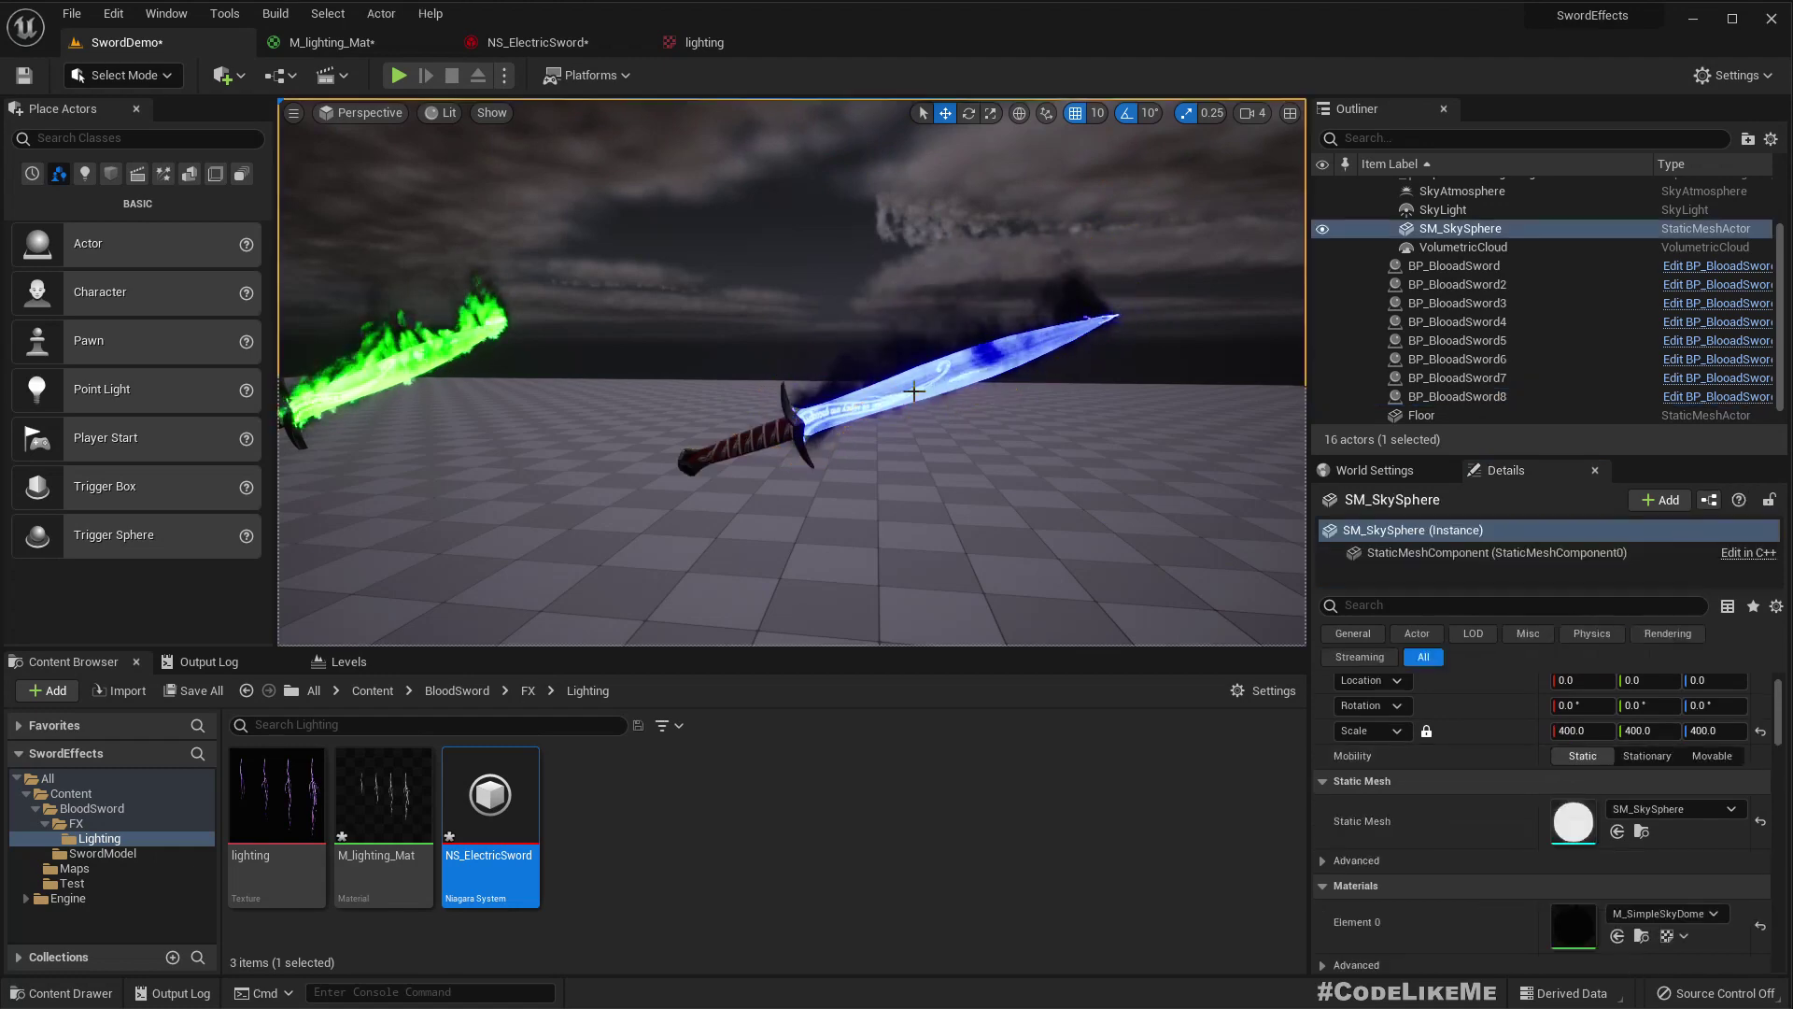
# - Set the duplicated sword's Rate Blood to 300 and inspect its electric effect near and far in game view
pyautogui.moveTo(1066, 508); pyautogui.dragTo(1111, 528, button='right')
pyautogui.press('w')
pyautogui.press('s')
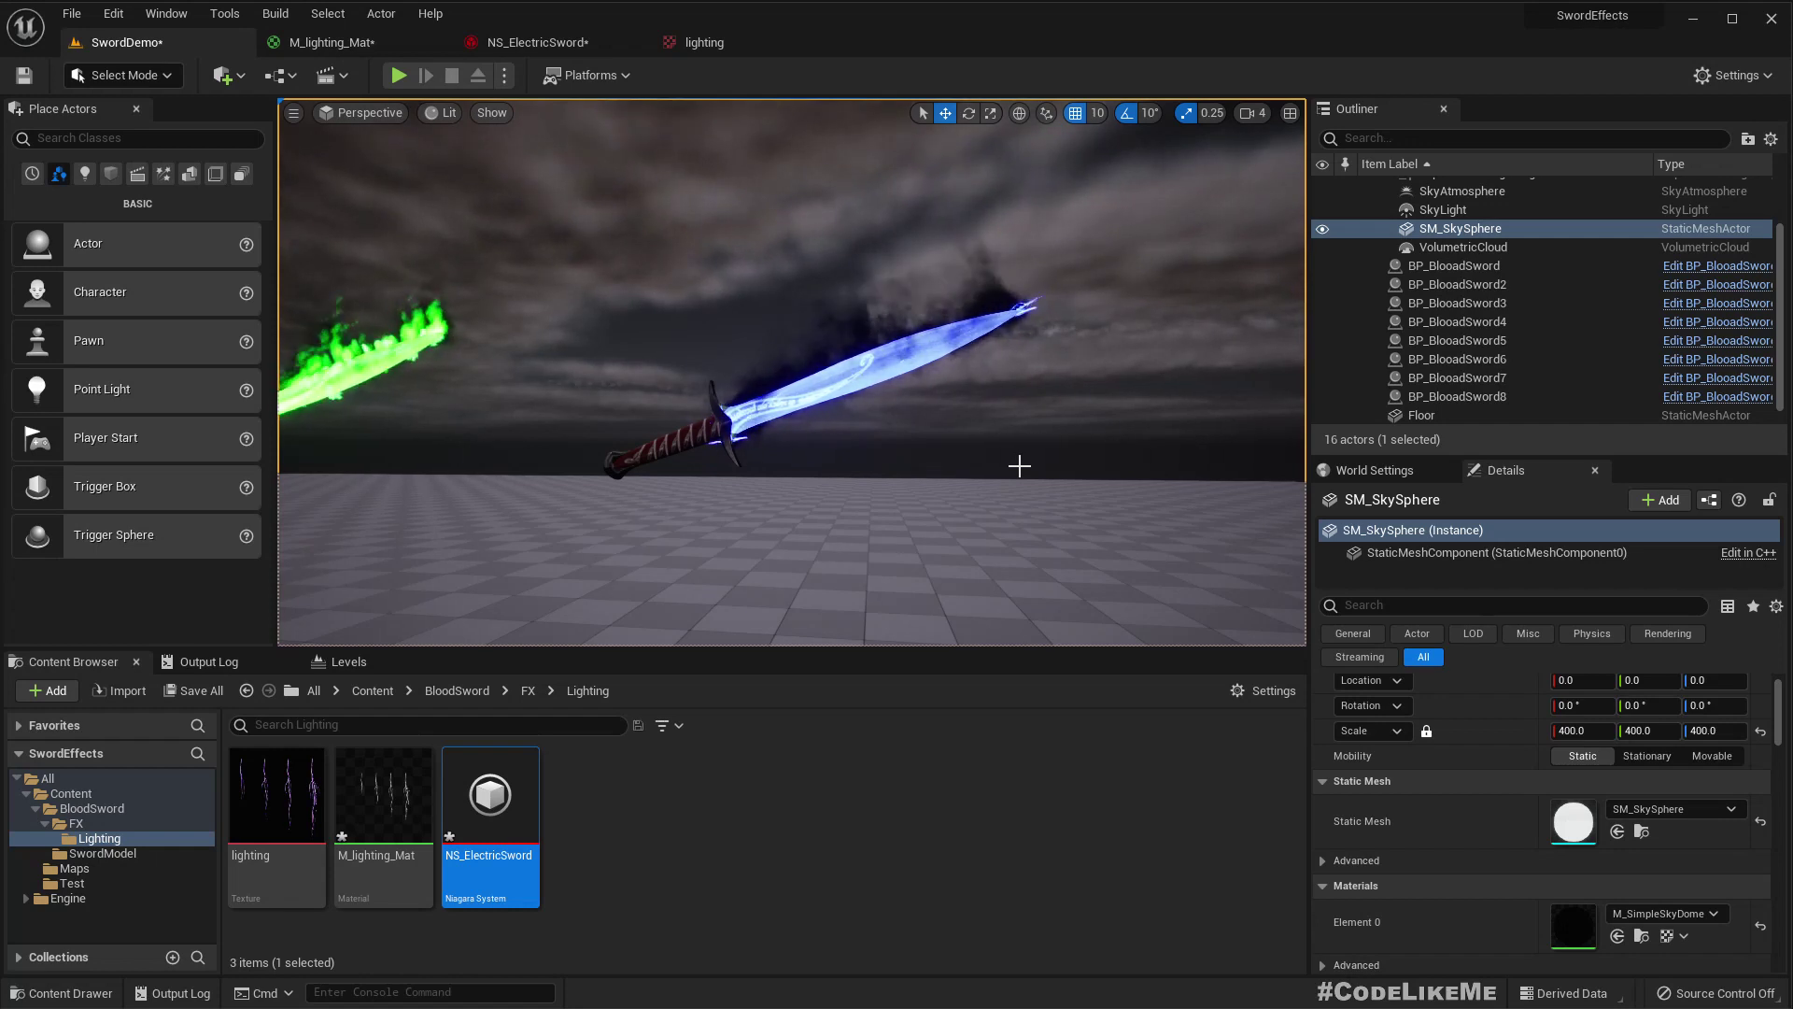
pyautogui.click(699, 445)
pyautogui.scroll(-2, 1618, 782)
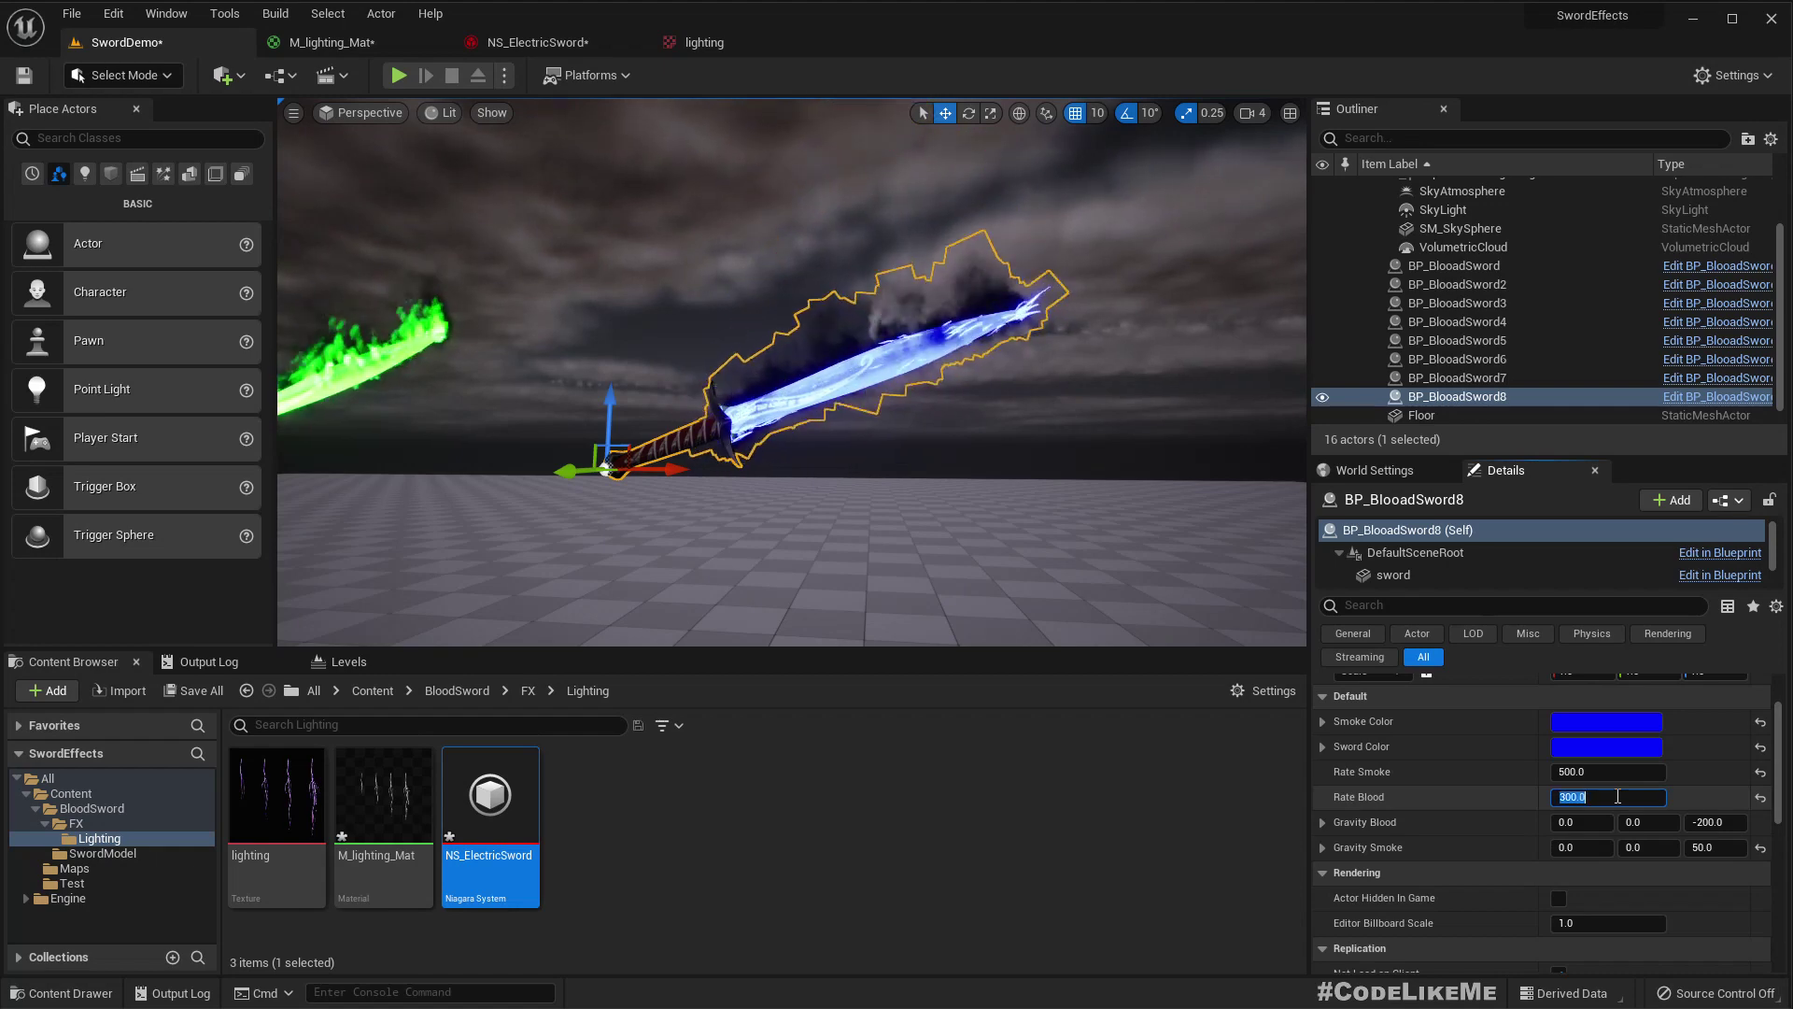
pyautogui.moveTo(1130, 384)
pyautogui.mouseDown(button='right')
pyautogui.moveTo(1153, 396)
pyautogui.moveTo(1130, 384)
pyautogui.mouseUp(button='right')
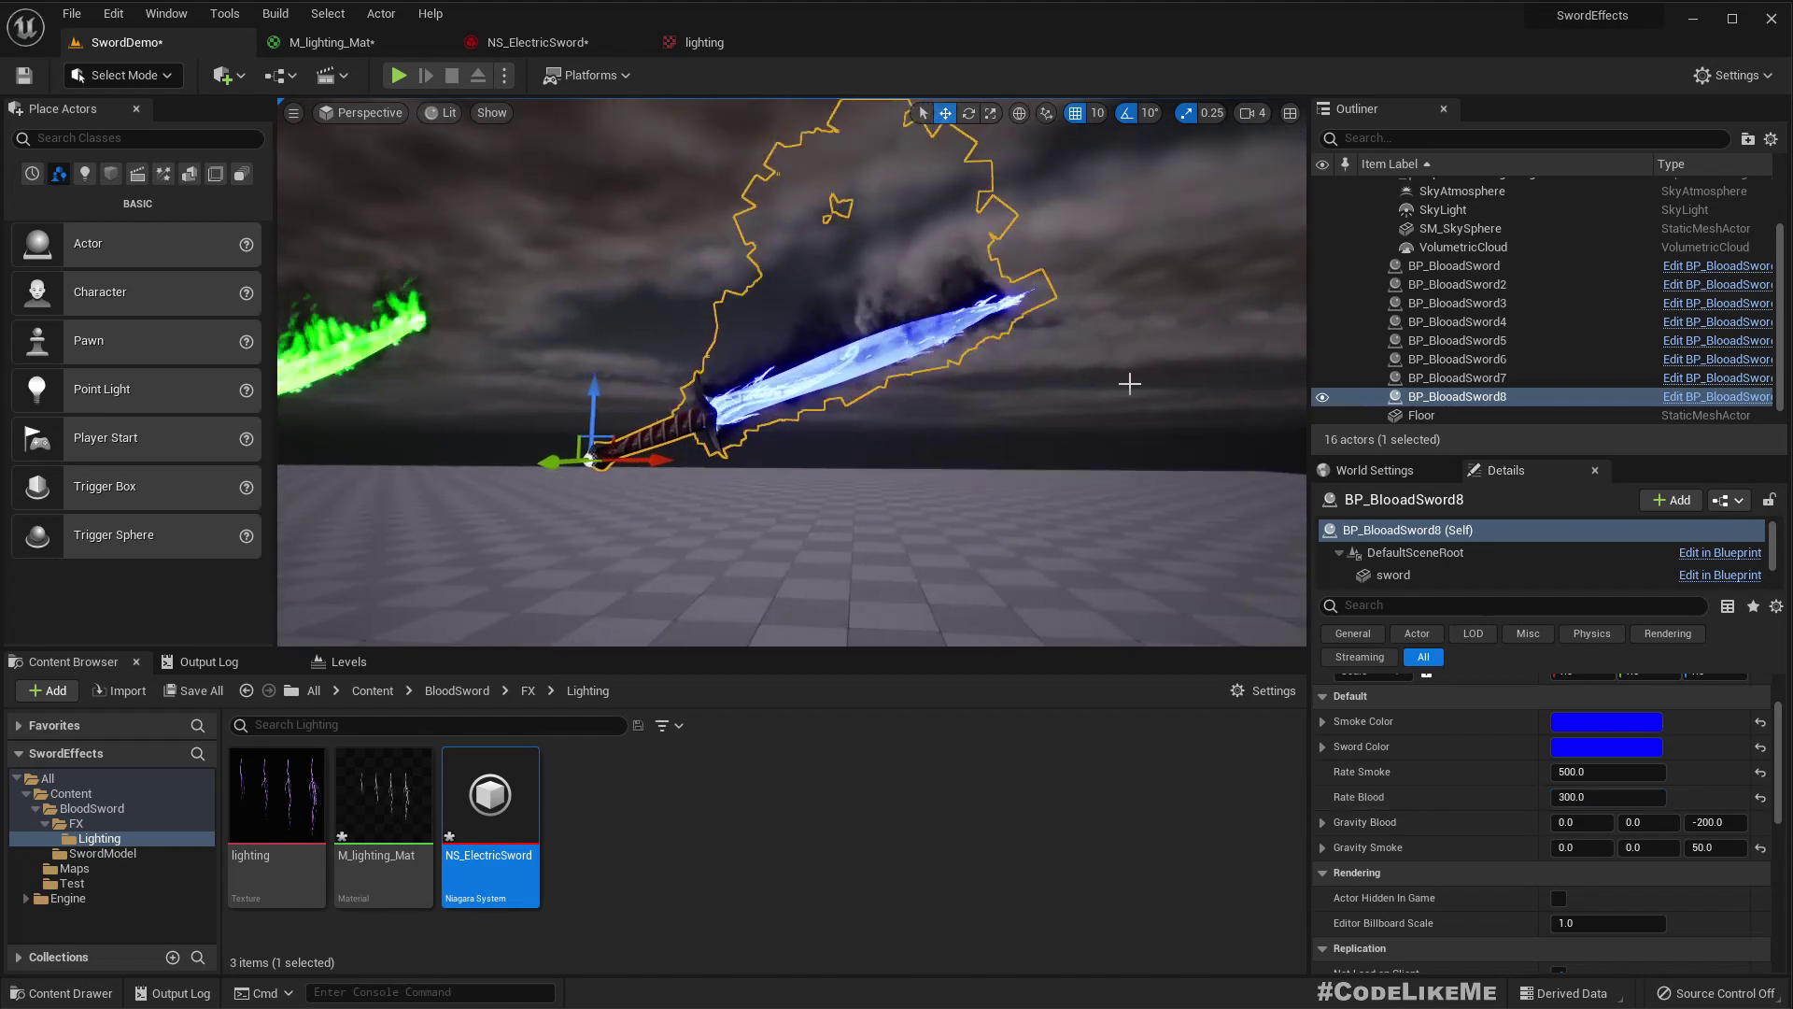
pyautogui.scroll(5, 1130, 379)
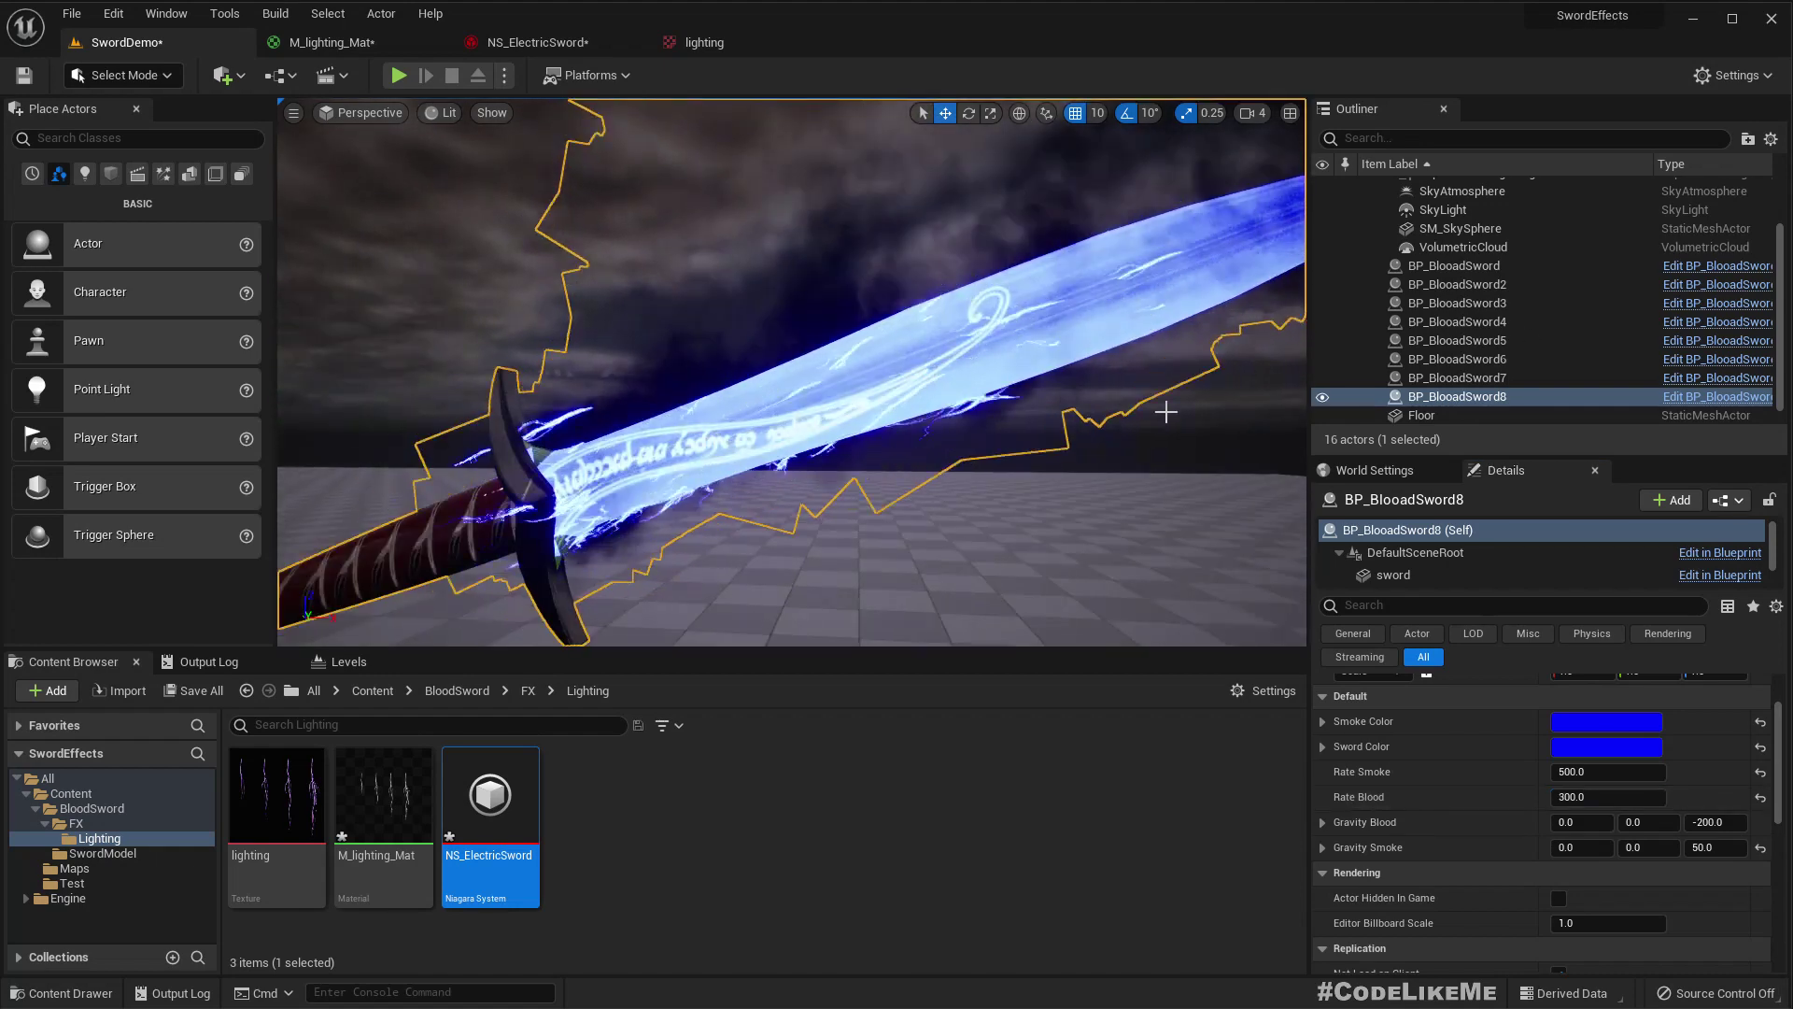
pyautogui.press('g')
pyautogui.scroll(-5, 1144, 425)
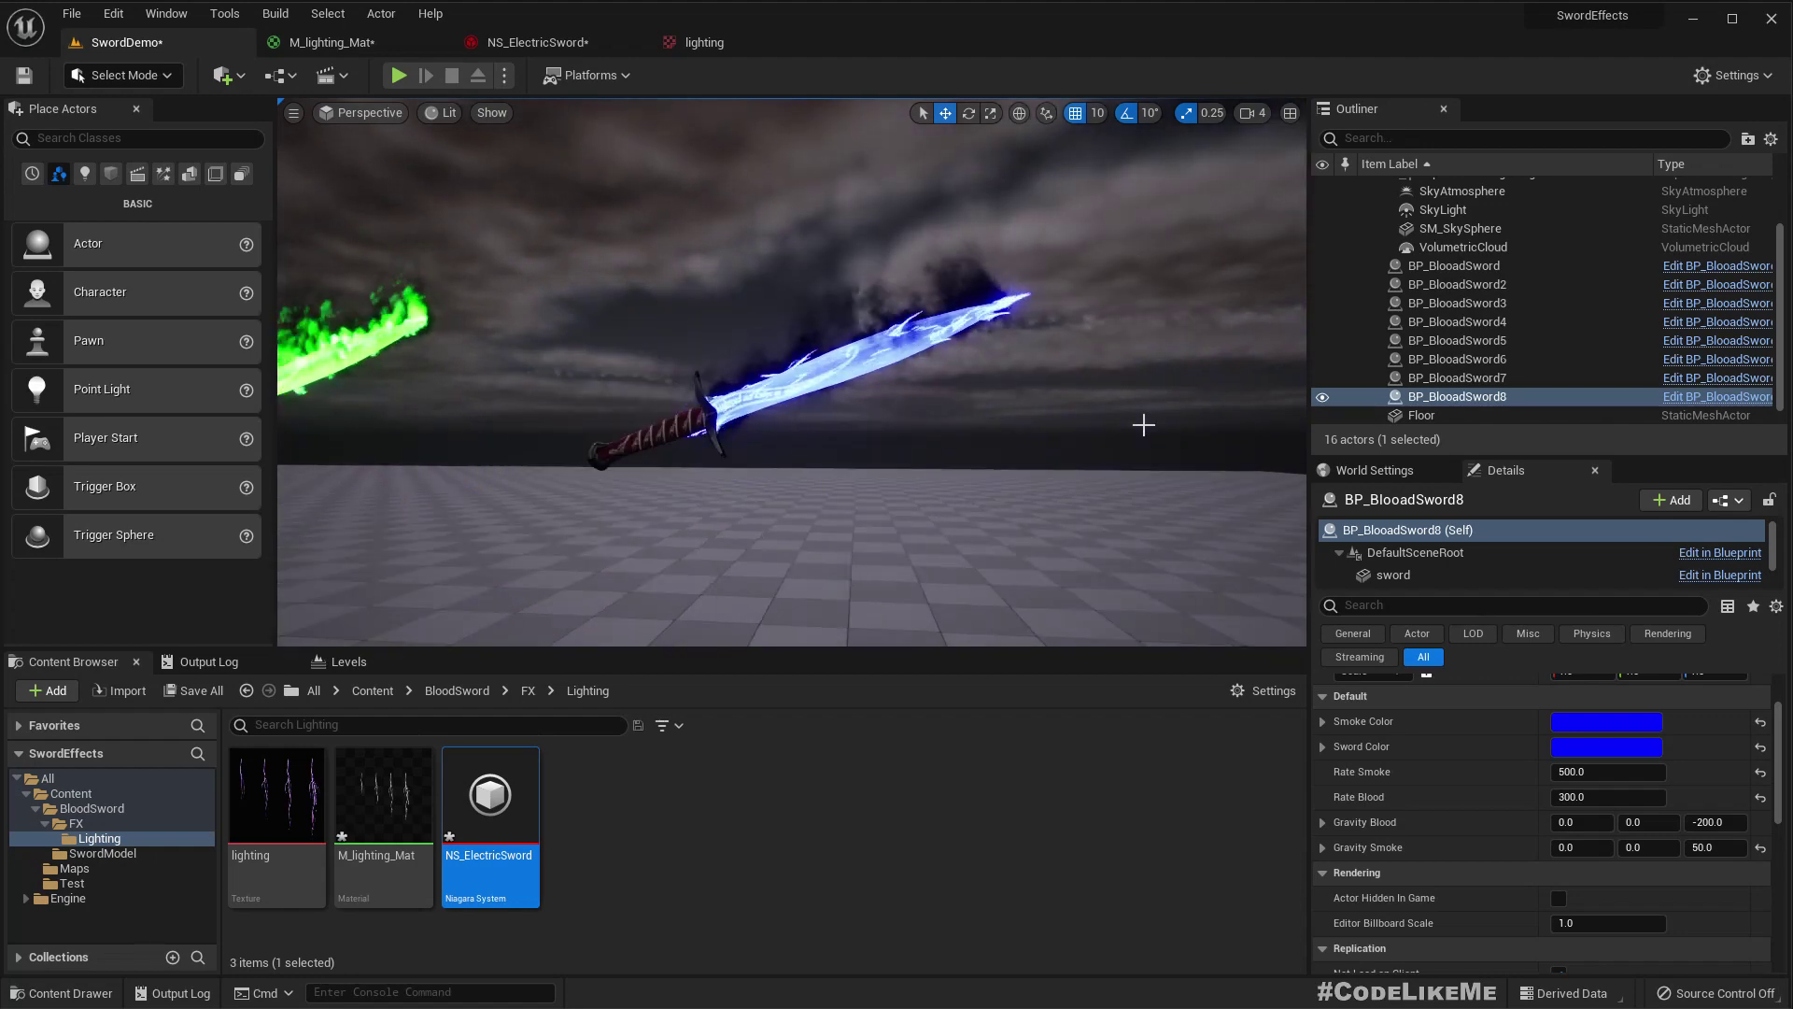
pyautogui.scroll(5, 1142, 423)
pyautogui.scroll(-5, 1142, 423)
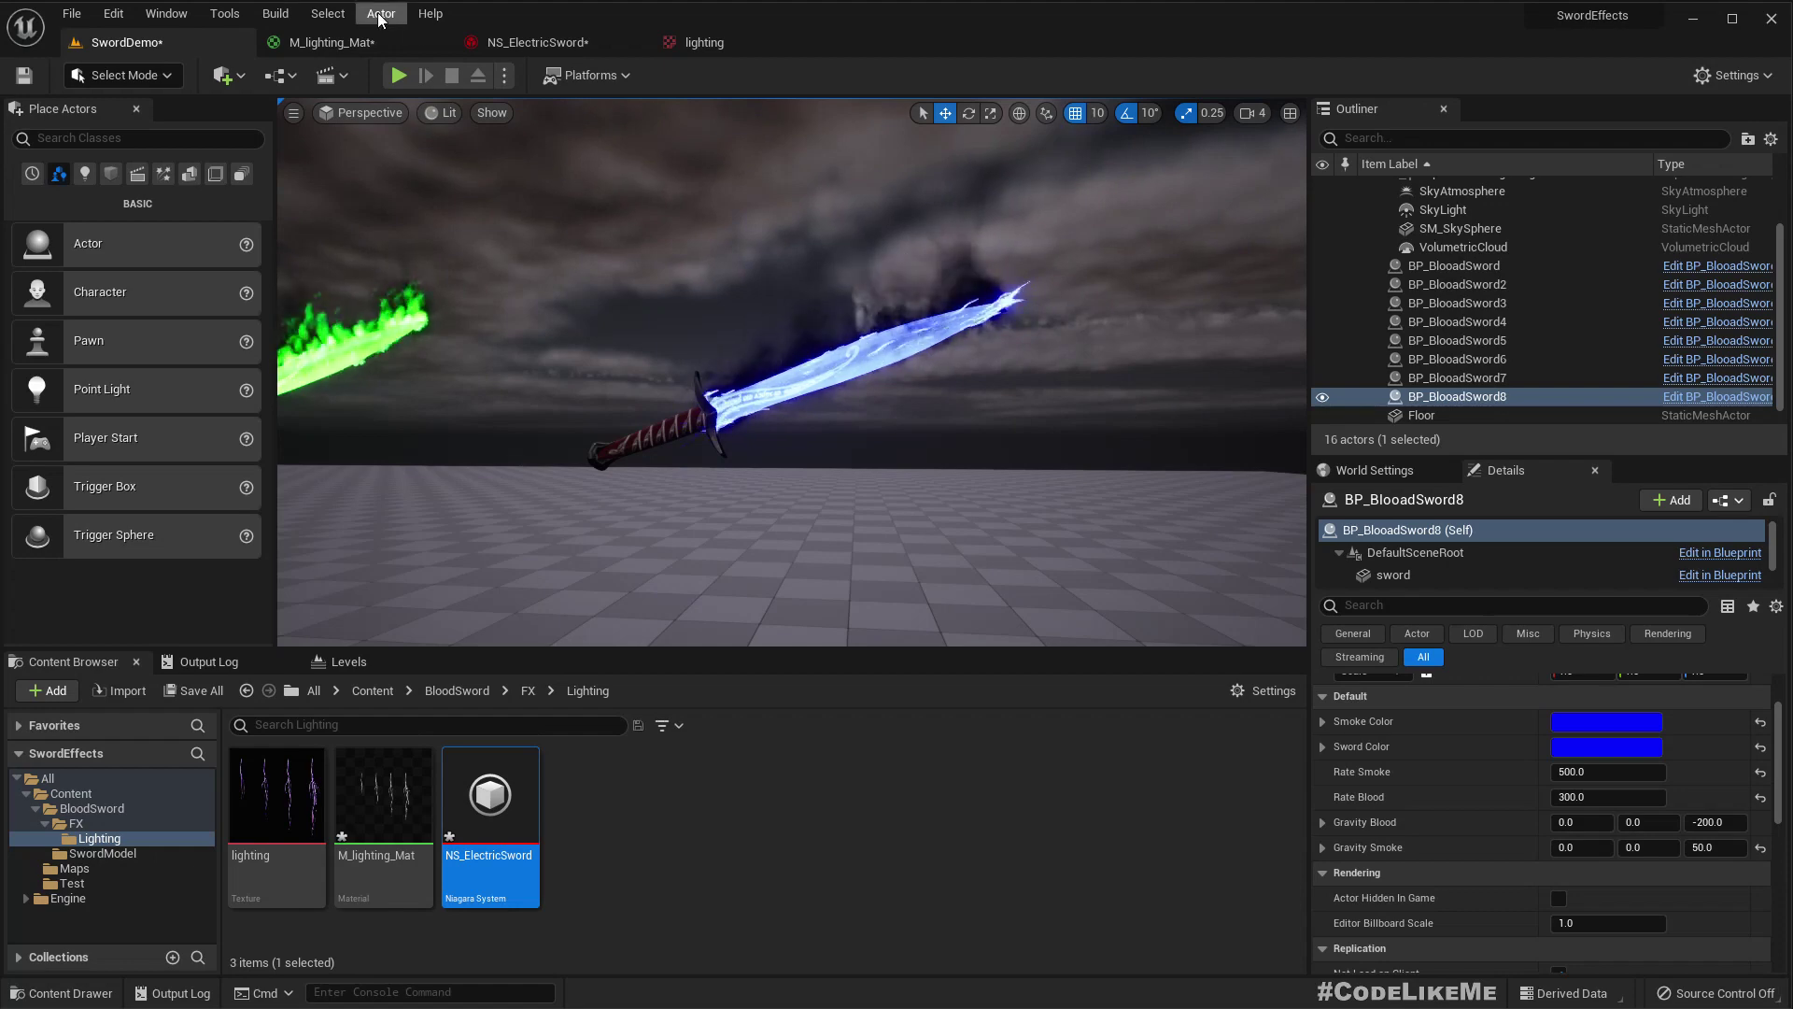
# - In NS_ElectricSword, apply the Ease In template to the Y and X curves of the Lighting emitter's Scale Sprite Size
pyautogui.click(537, 42)
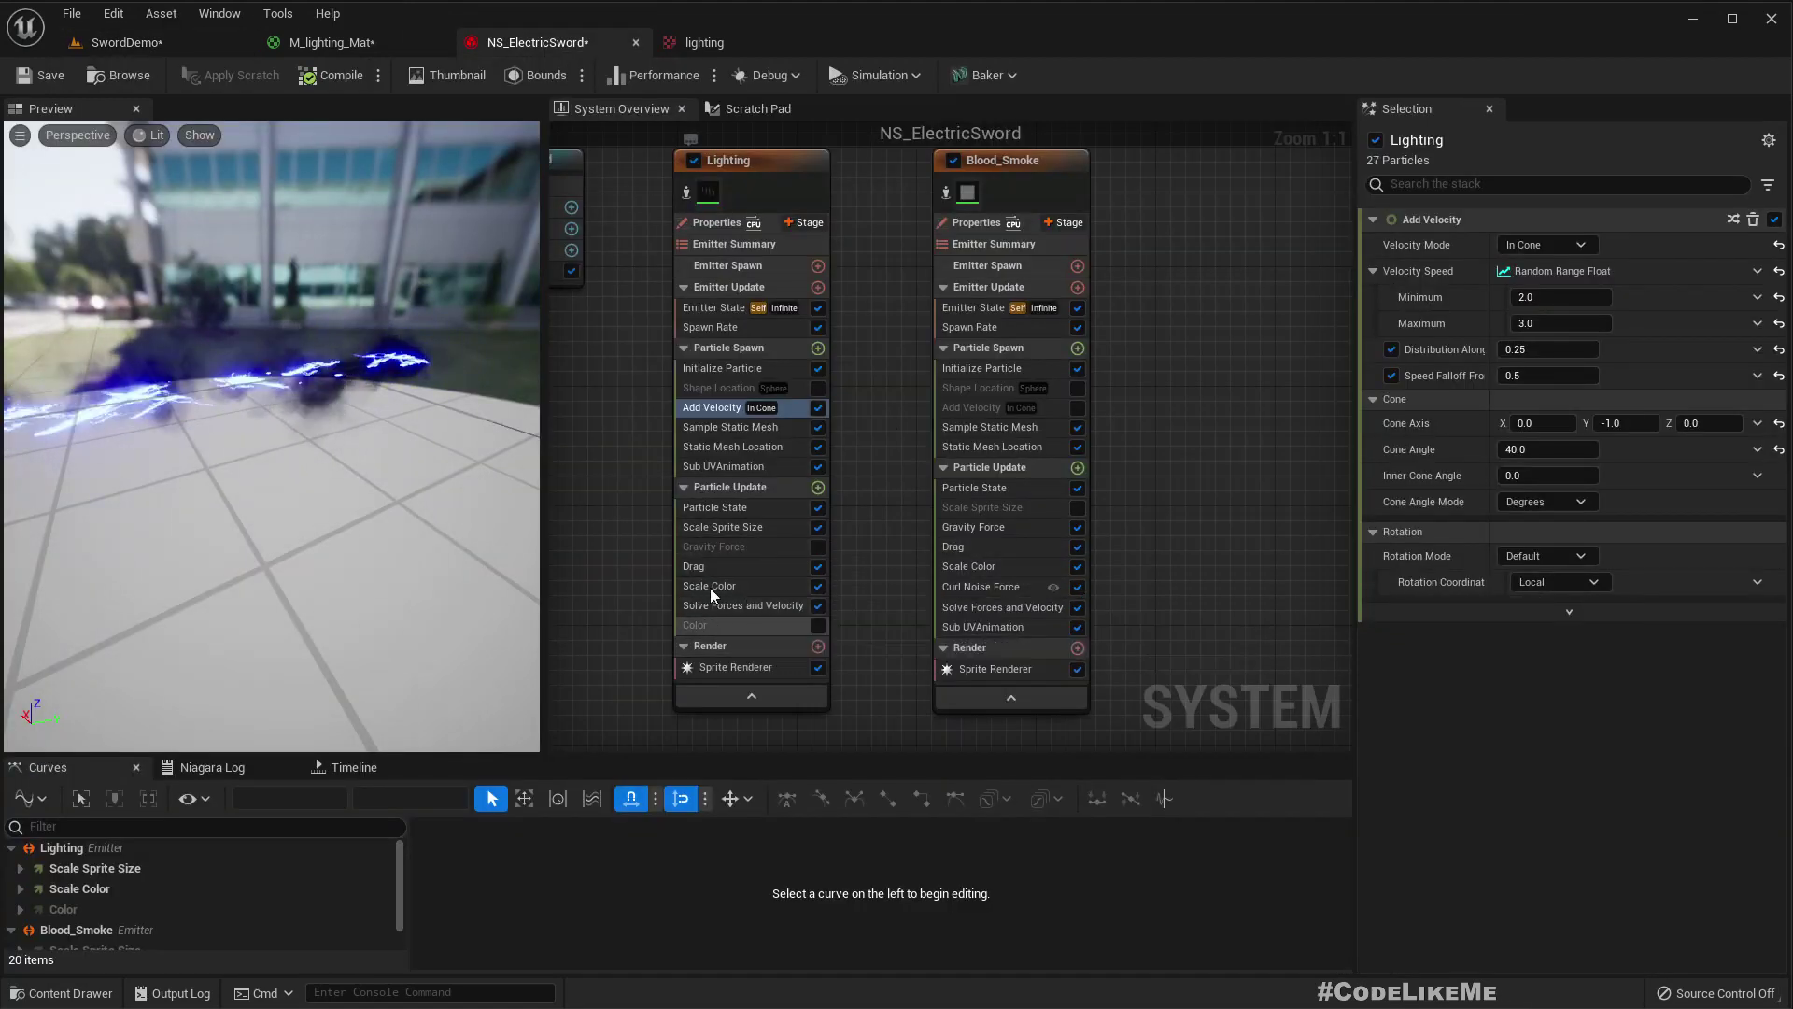
pyautogui.click(729, 527)
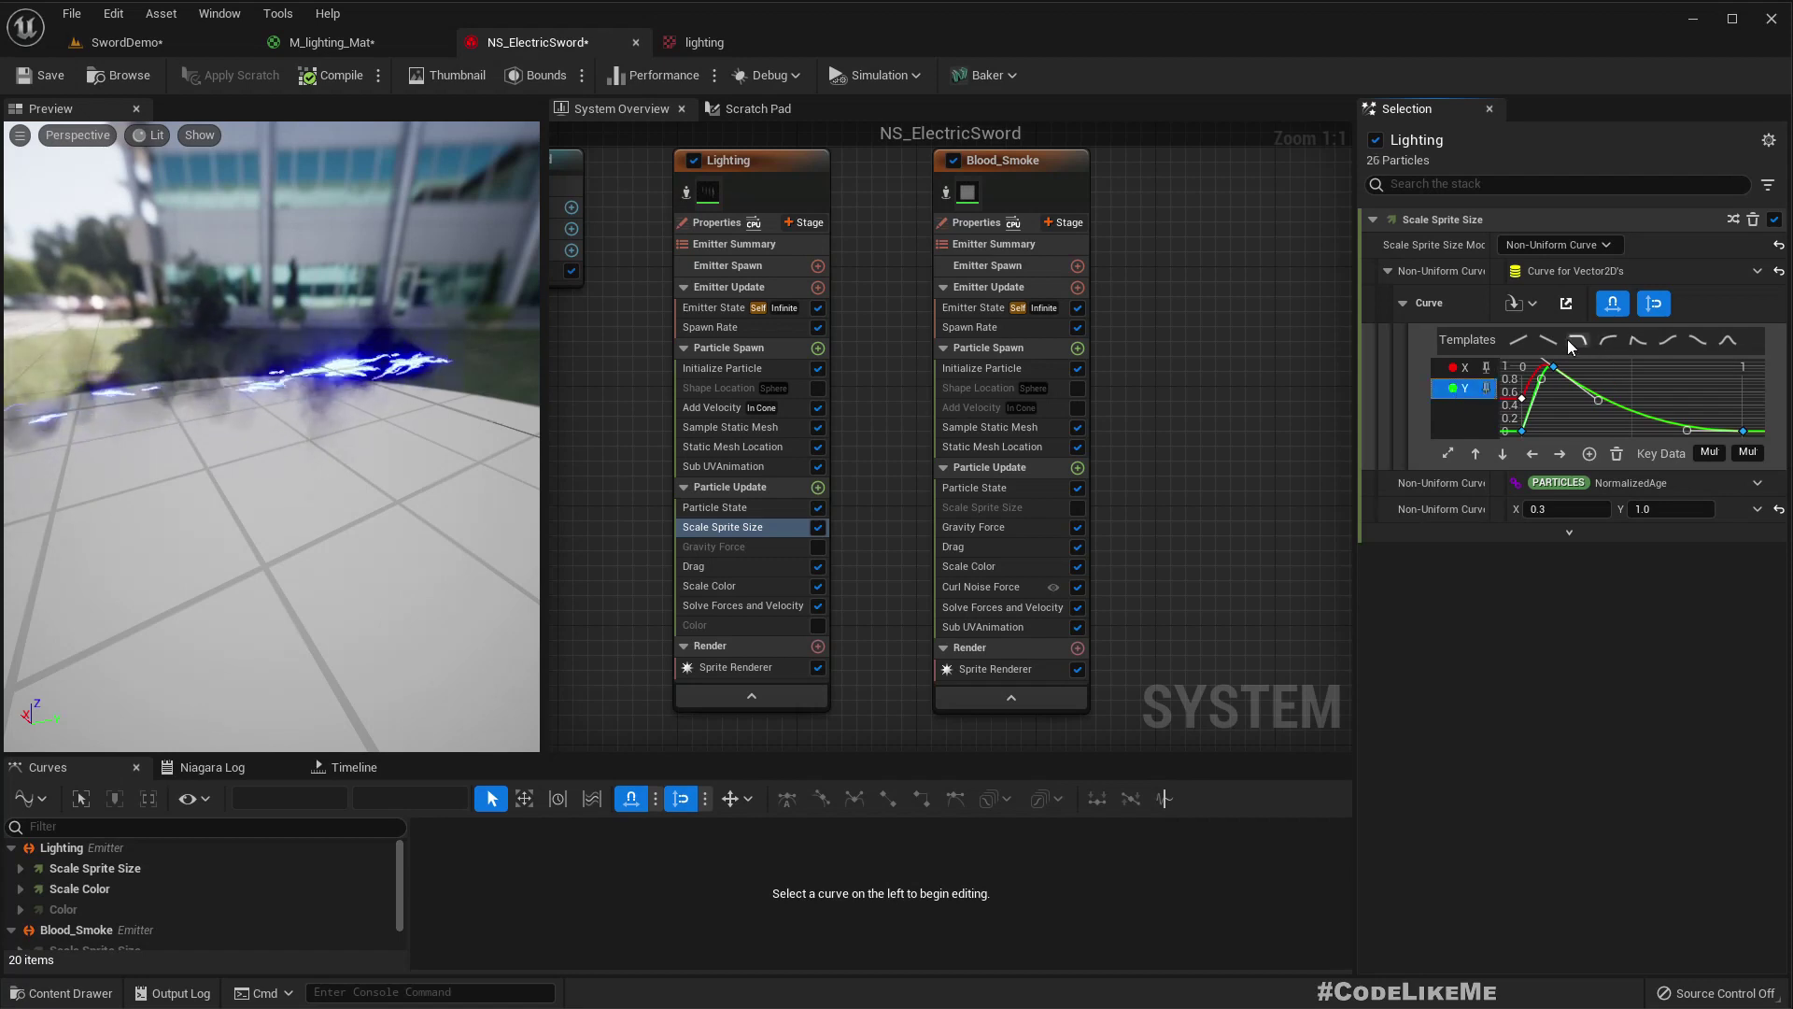
pyautogui.click(1606, 342)
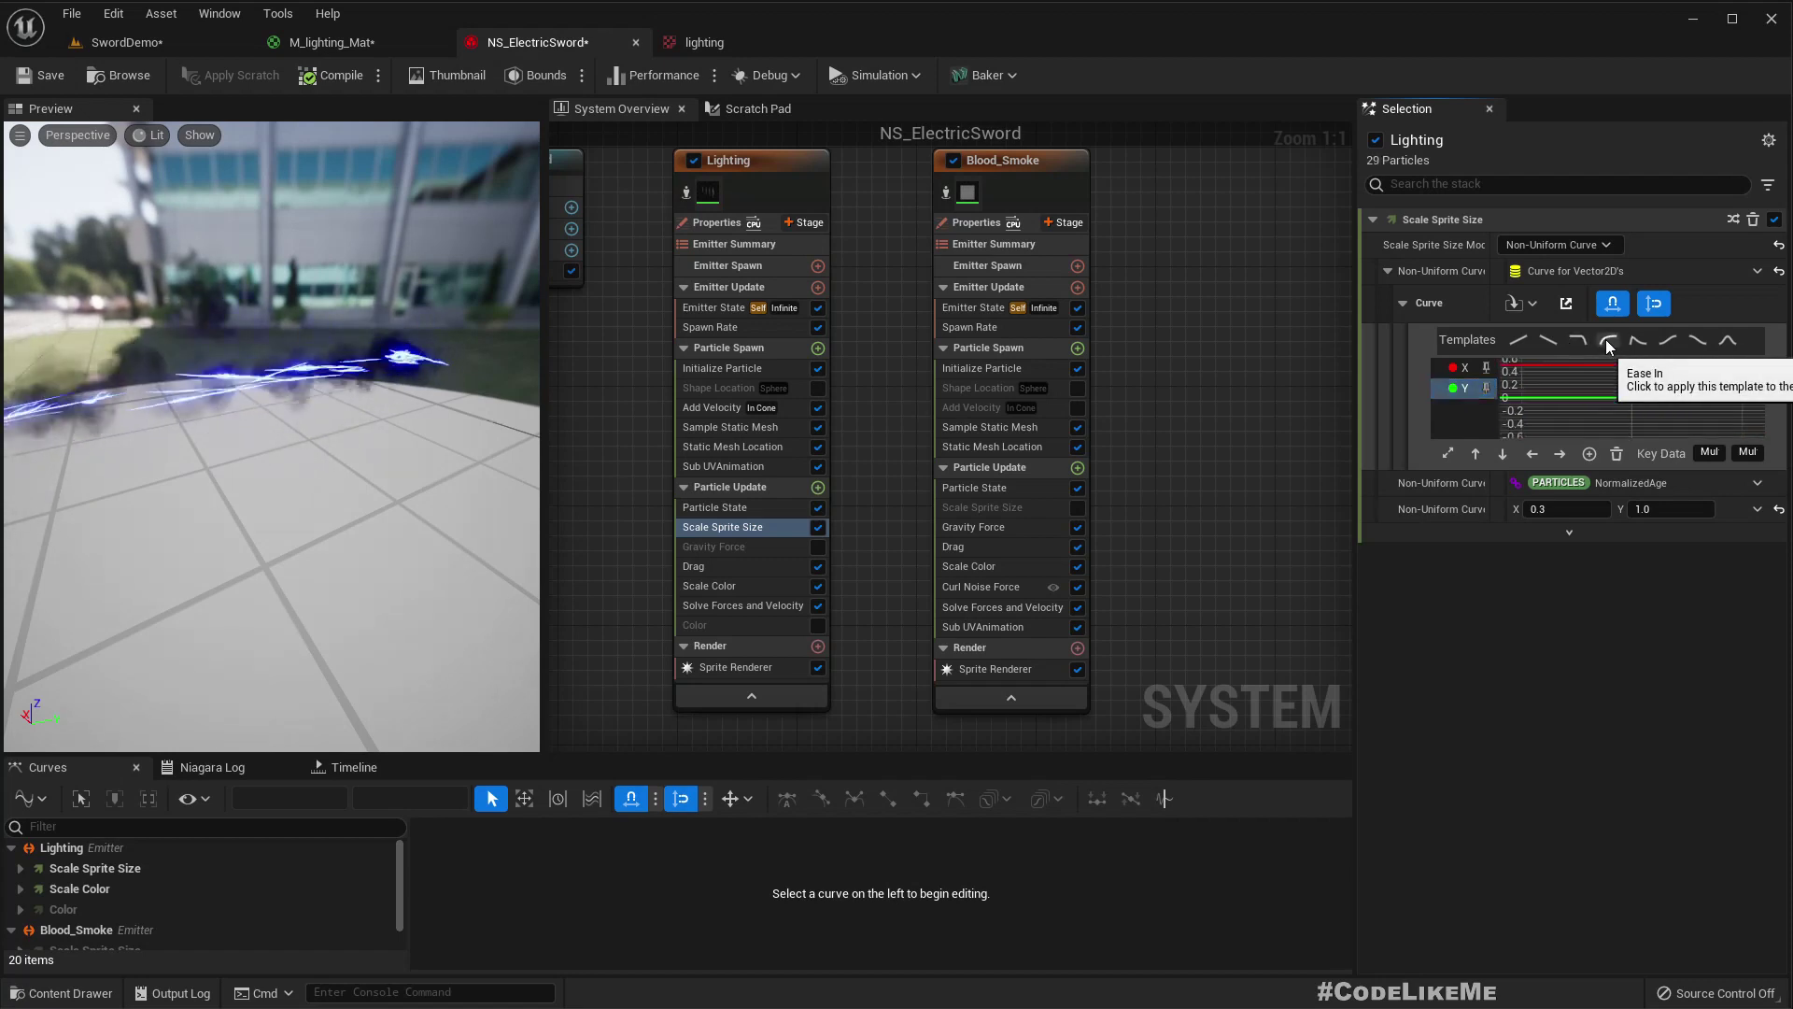
pyautogui.moveTo(1668, 394); pyautogui.dragTo(1577, 428, button='right')
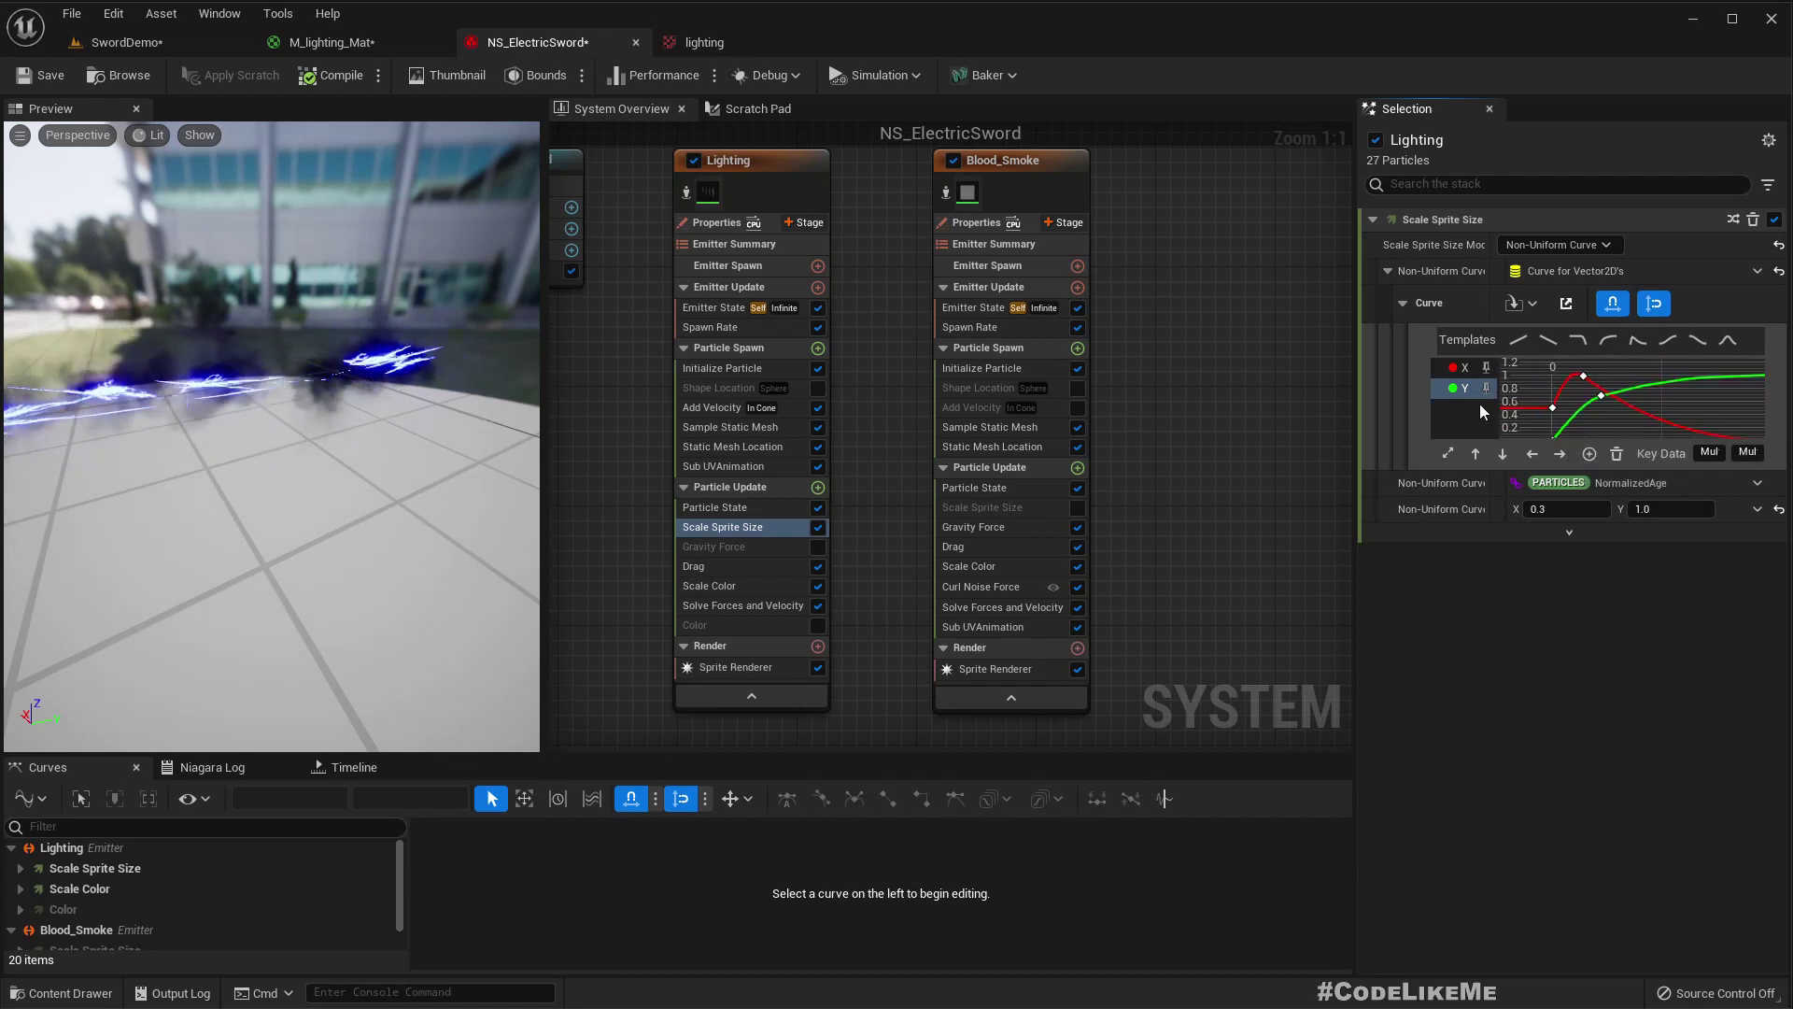
pyautogui.click(1599, 343)
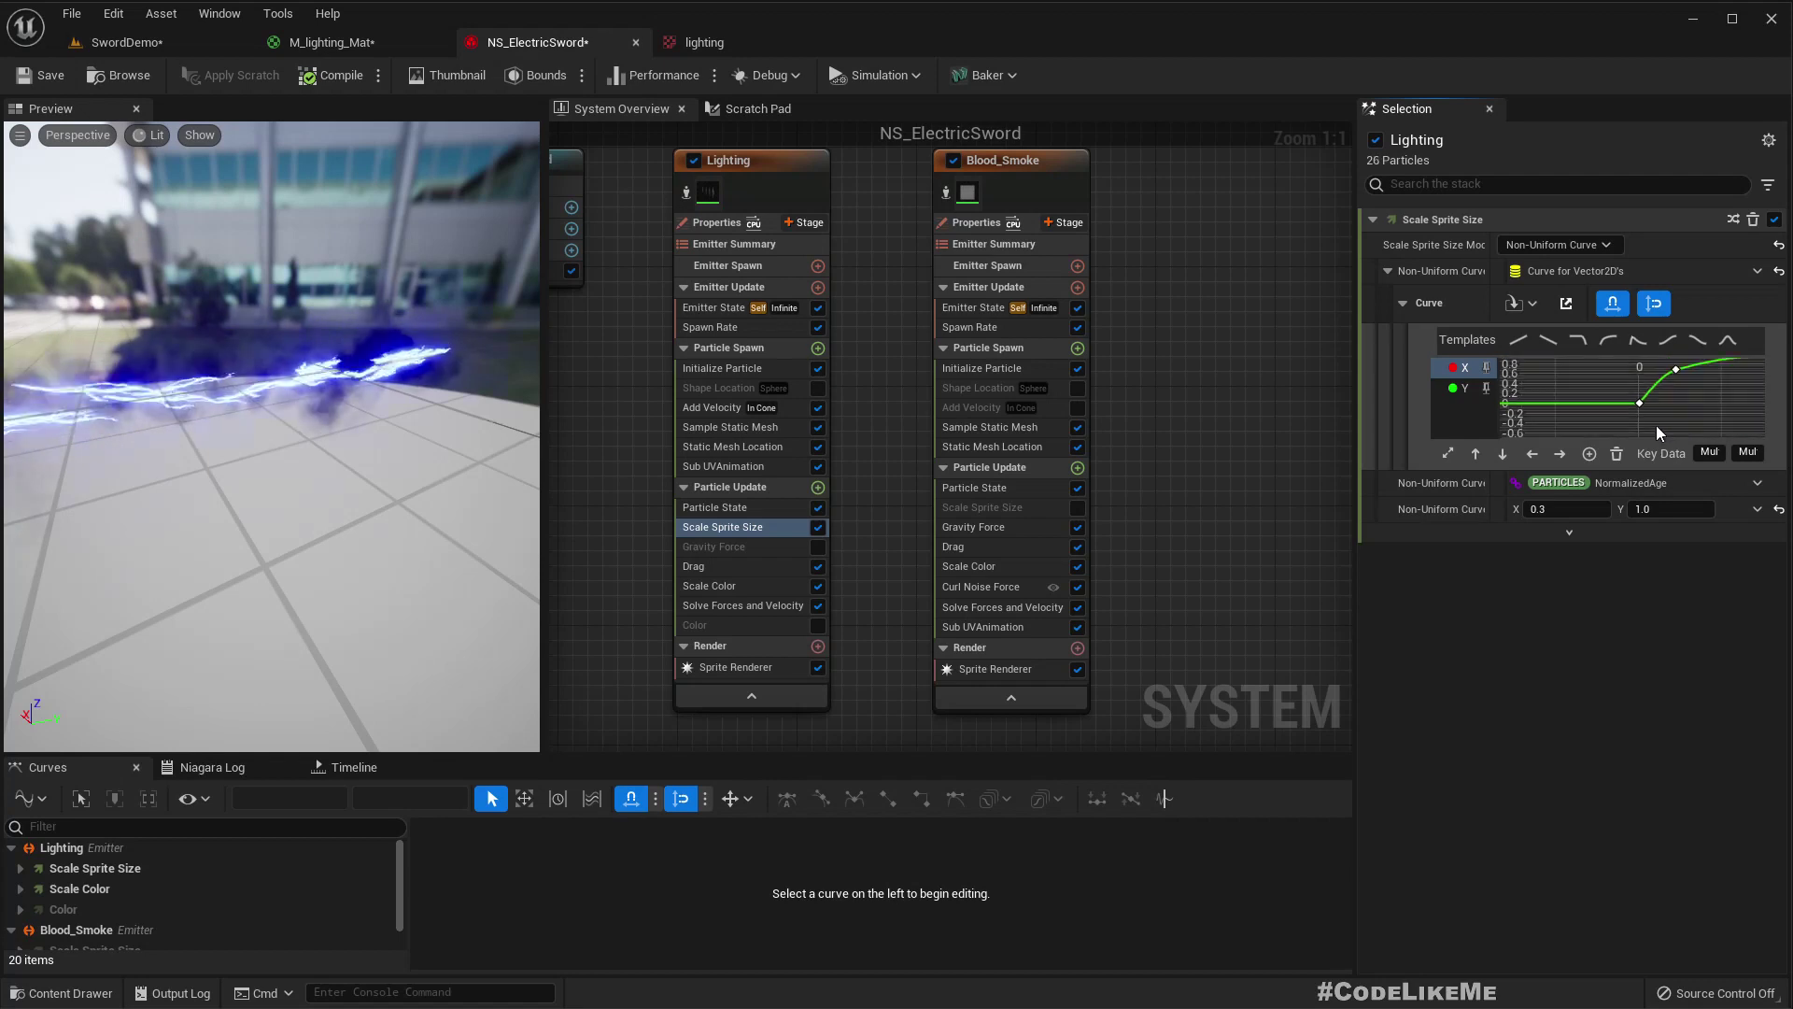
pyautogui.moveTo(1656, 424); pyautogui.dragTo(1567, 435, button='right')
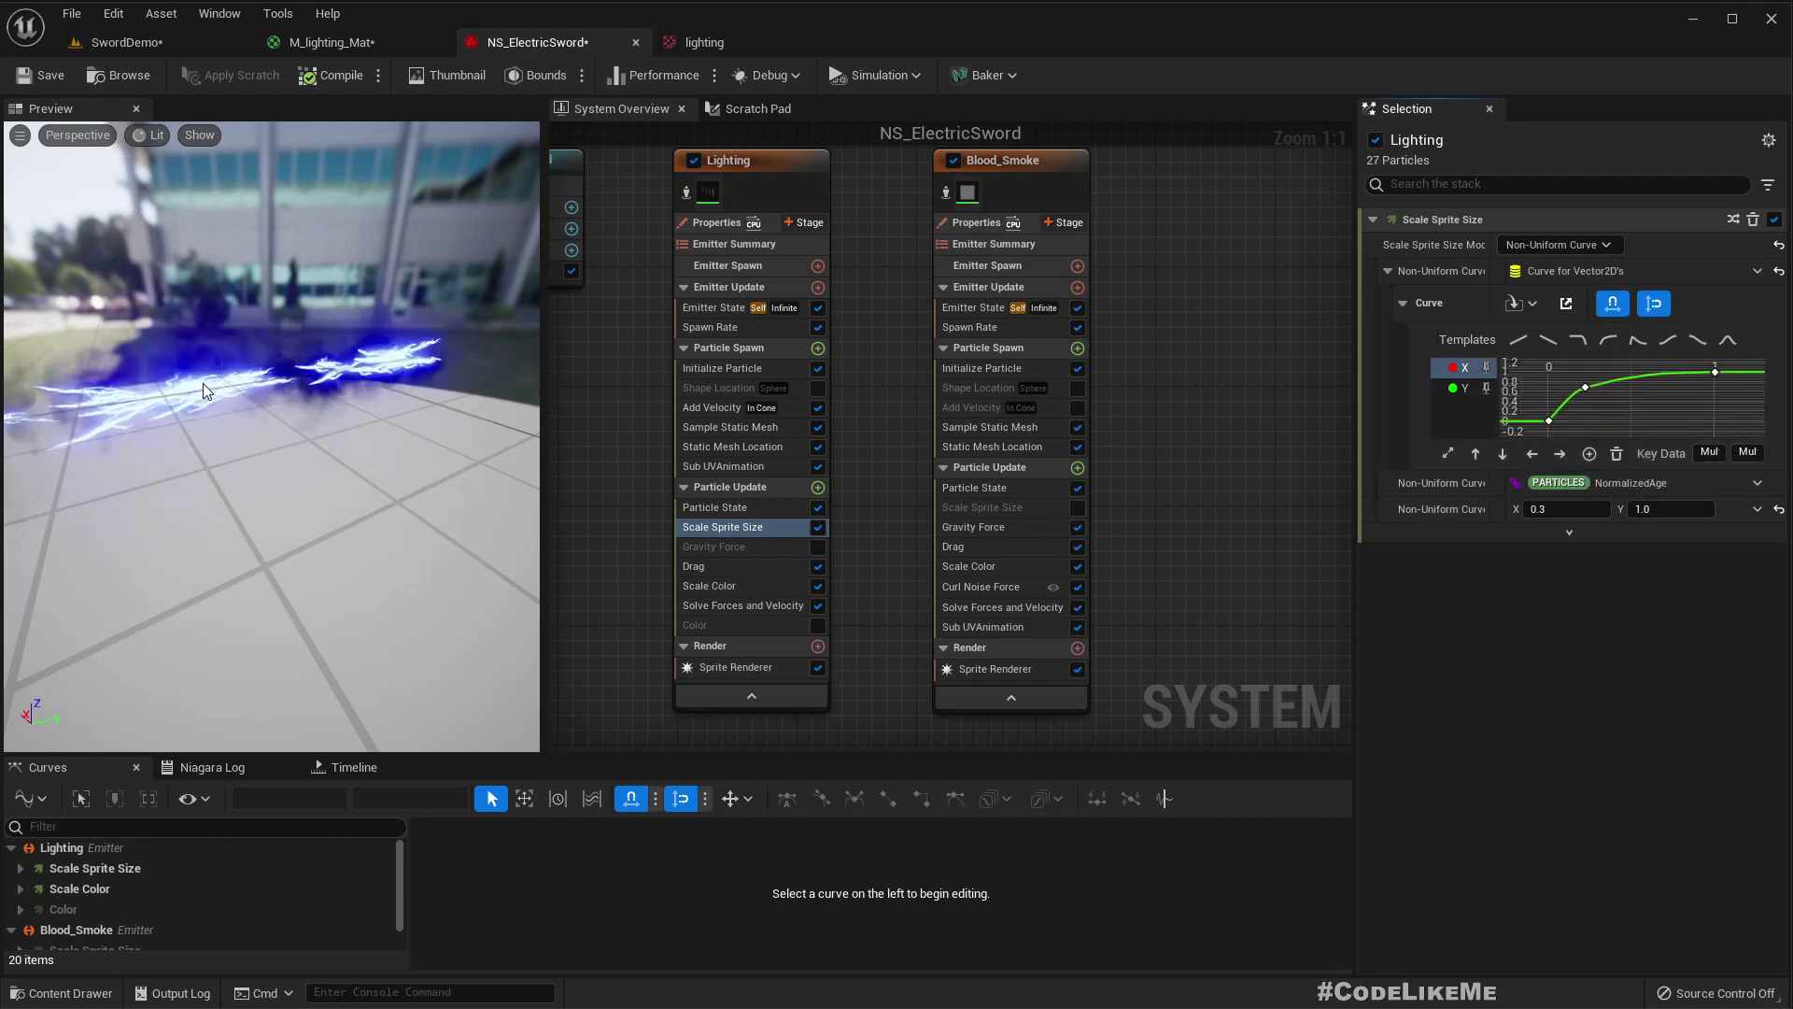
# - Inspect the electric effect on the duplicated sword up close in the SwordDemo level
pyautogui.click(140, 42)
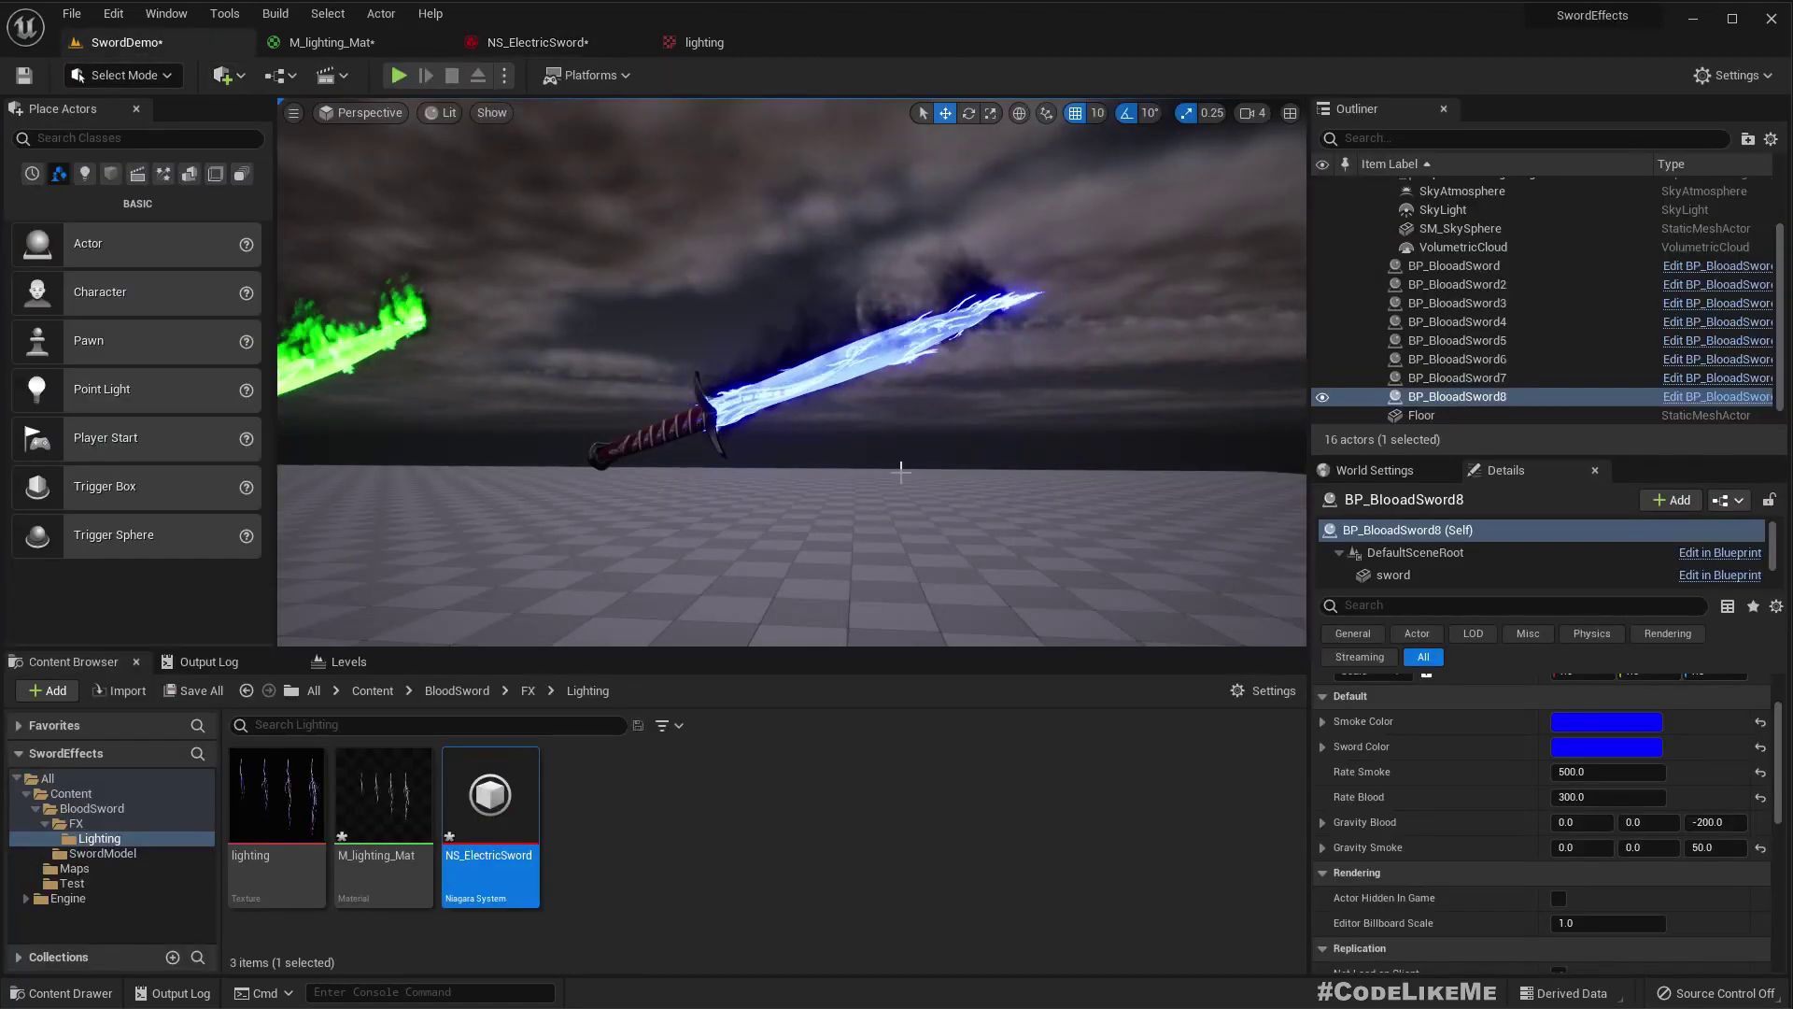
pyautogui.moveTo(920, 452); pyautogui.dragTo(956, 420, button='right')
pyautogui.scroll(5, 957, 420)
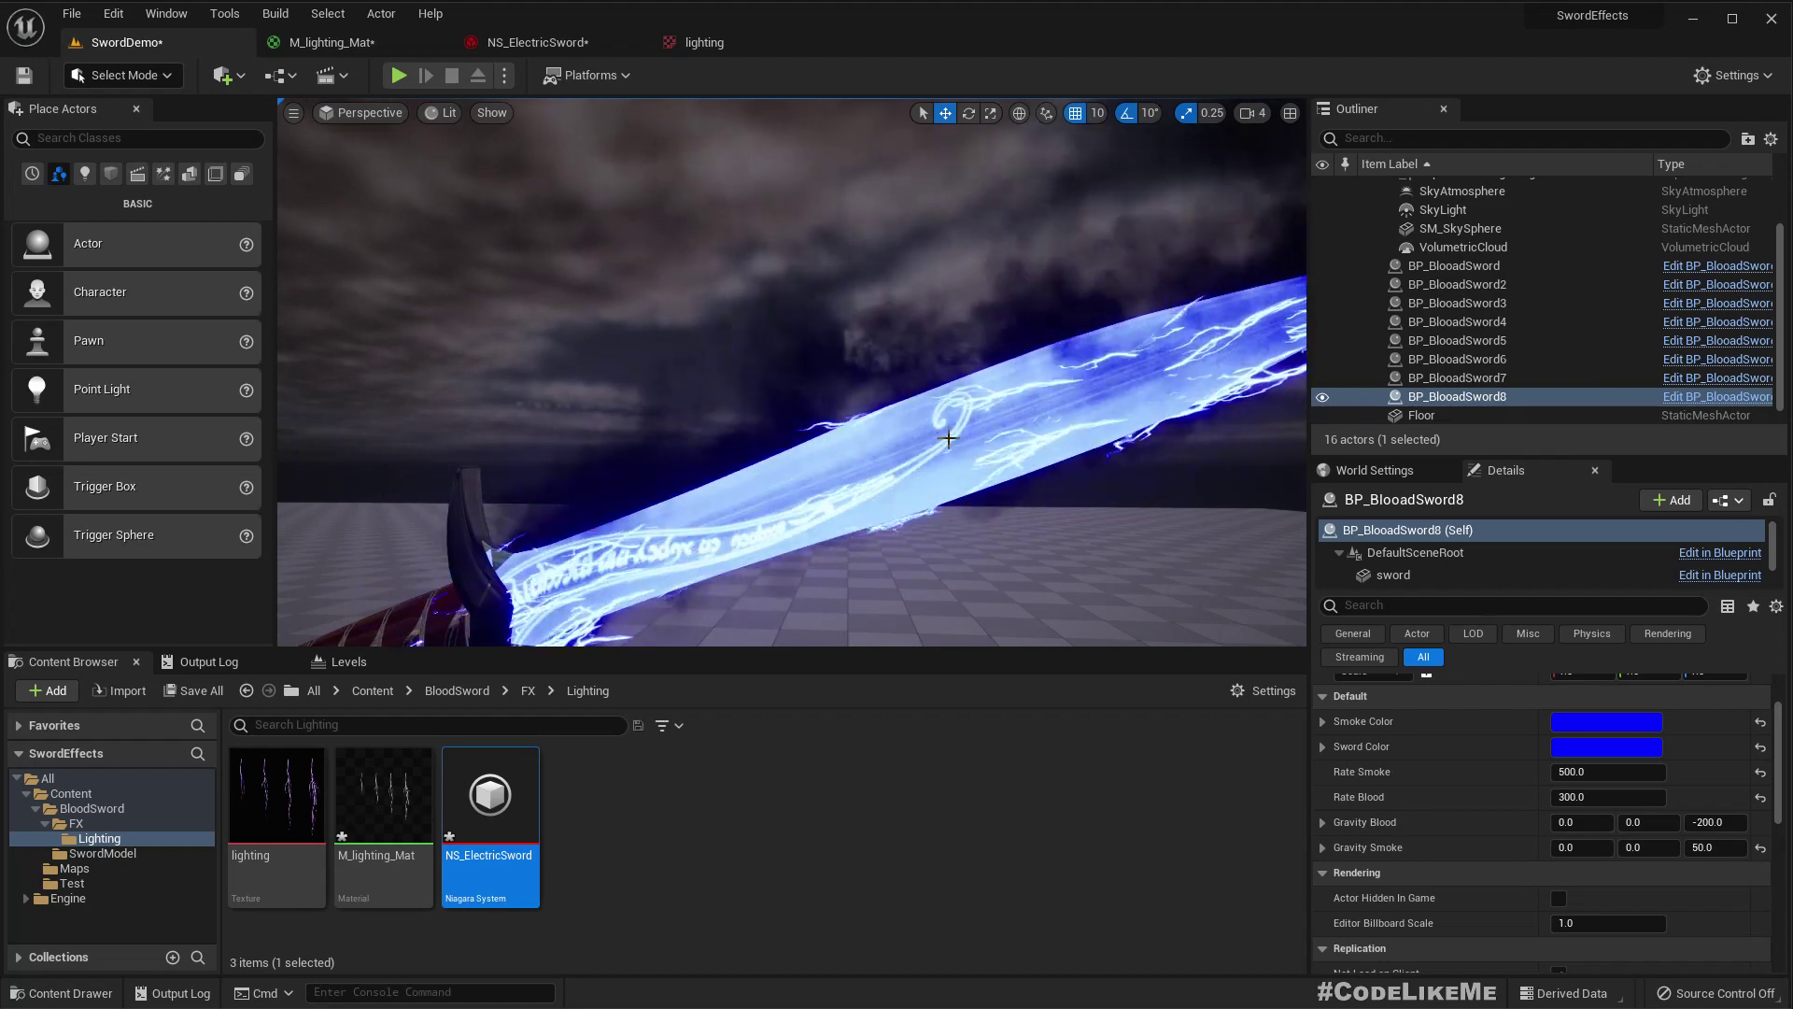
# - In NS_ElectricSword, set the X scale factor of the Lighting emitter's Scale Sprite Size to 1.0 and check the sword in SwordDemo
pyautogui.click(533, 42)
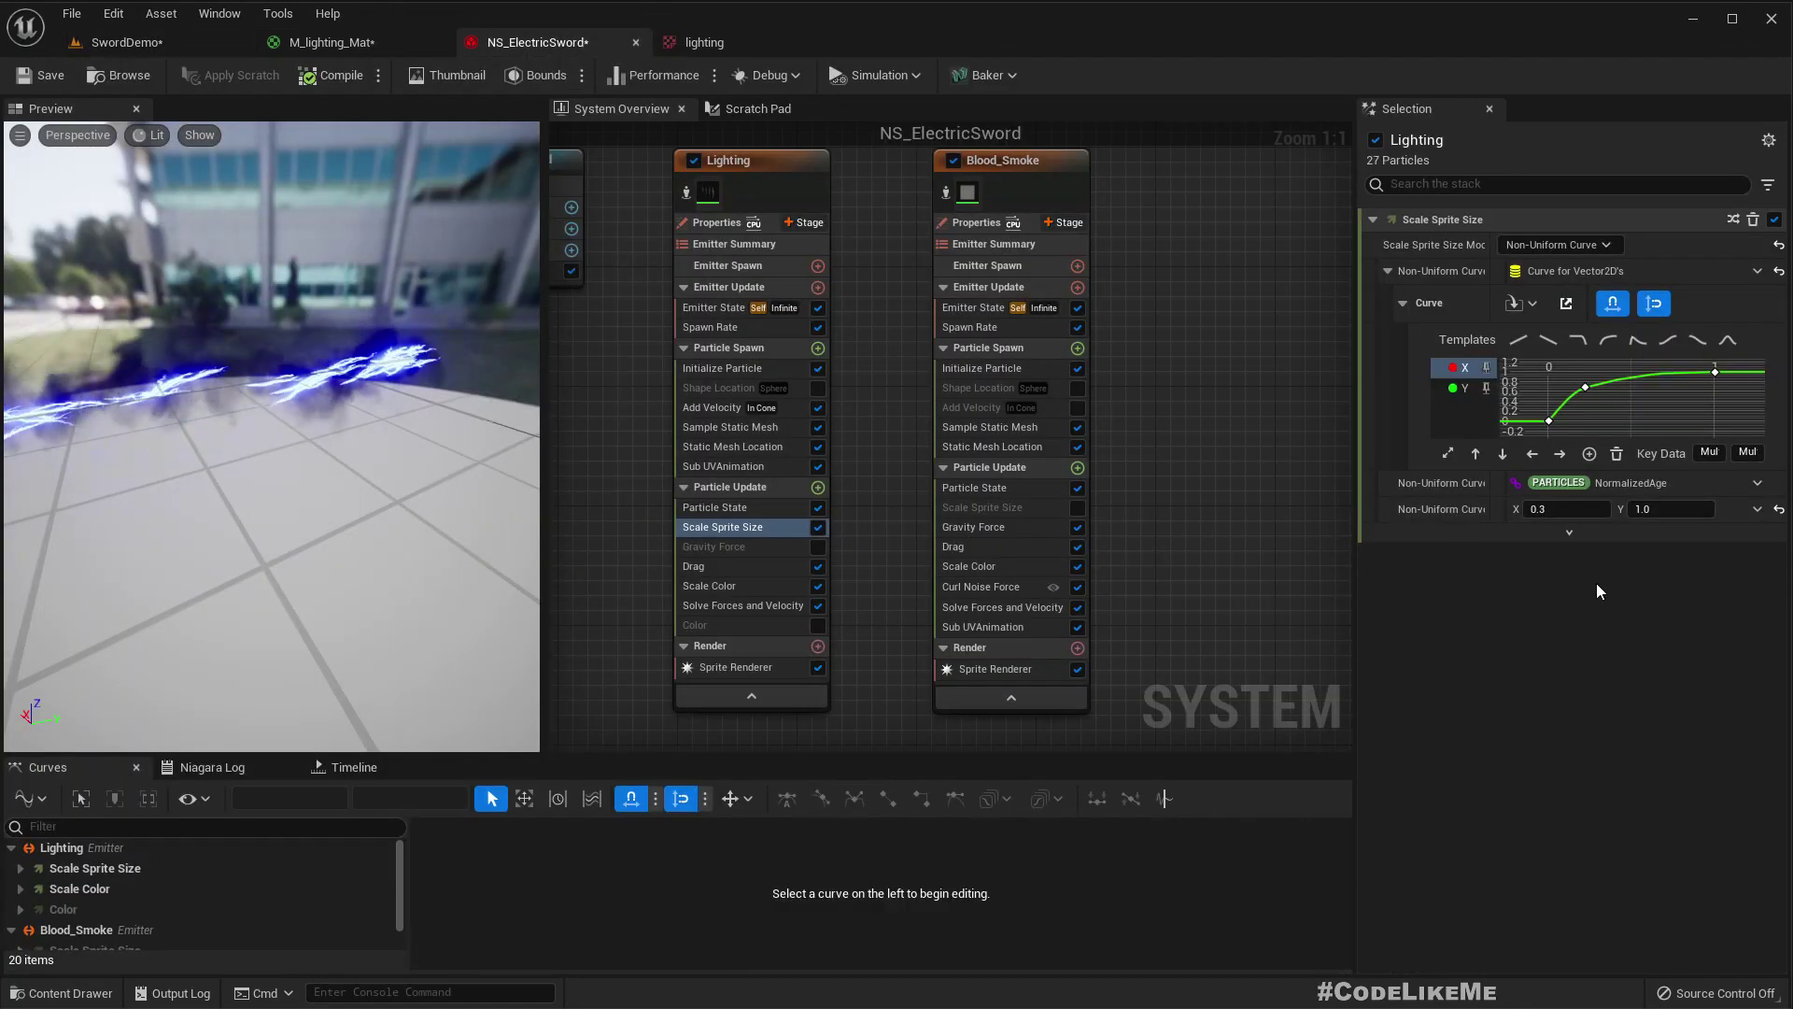
pyautogui.click(1576, 511)
pyautogui.write('1')
pyautogui.press('Return')
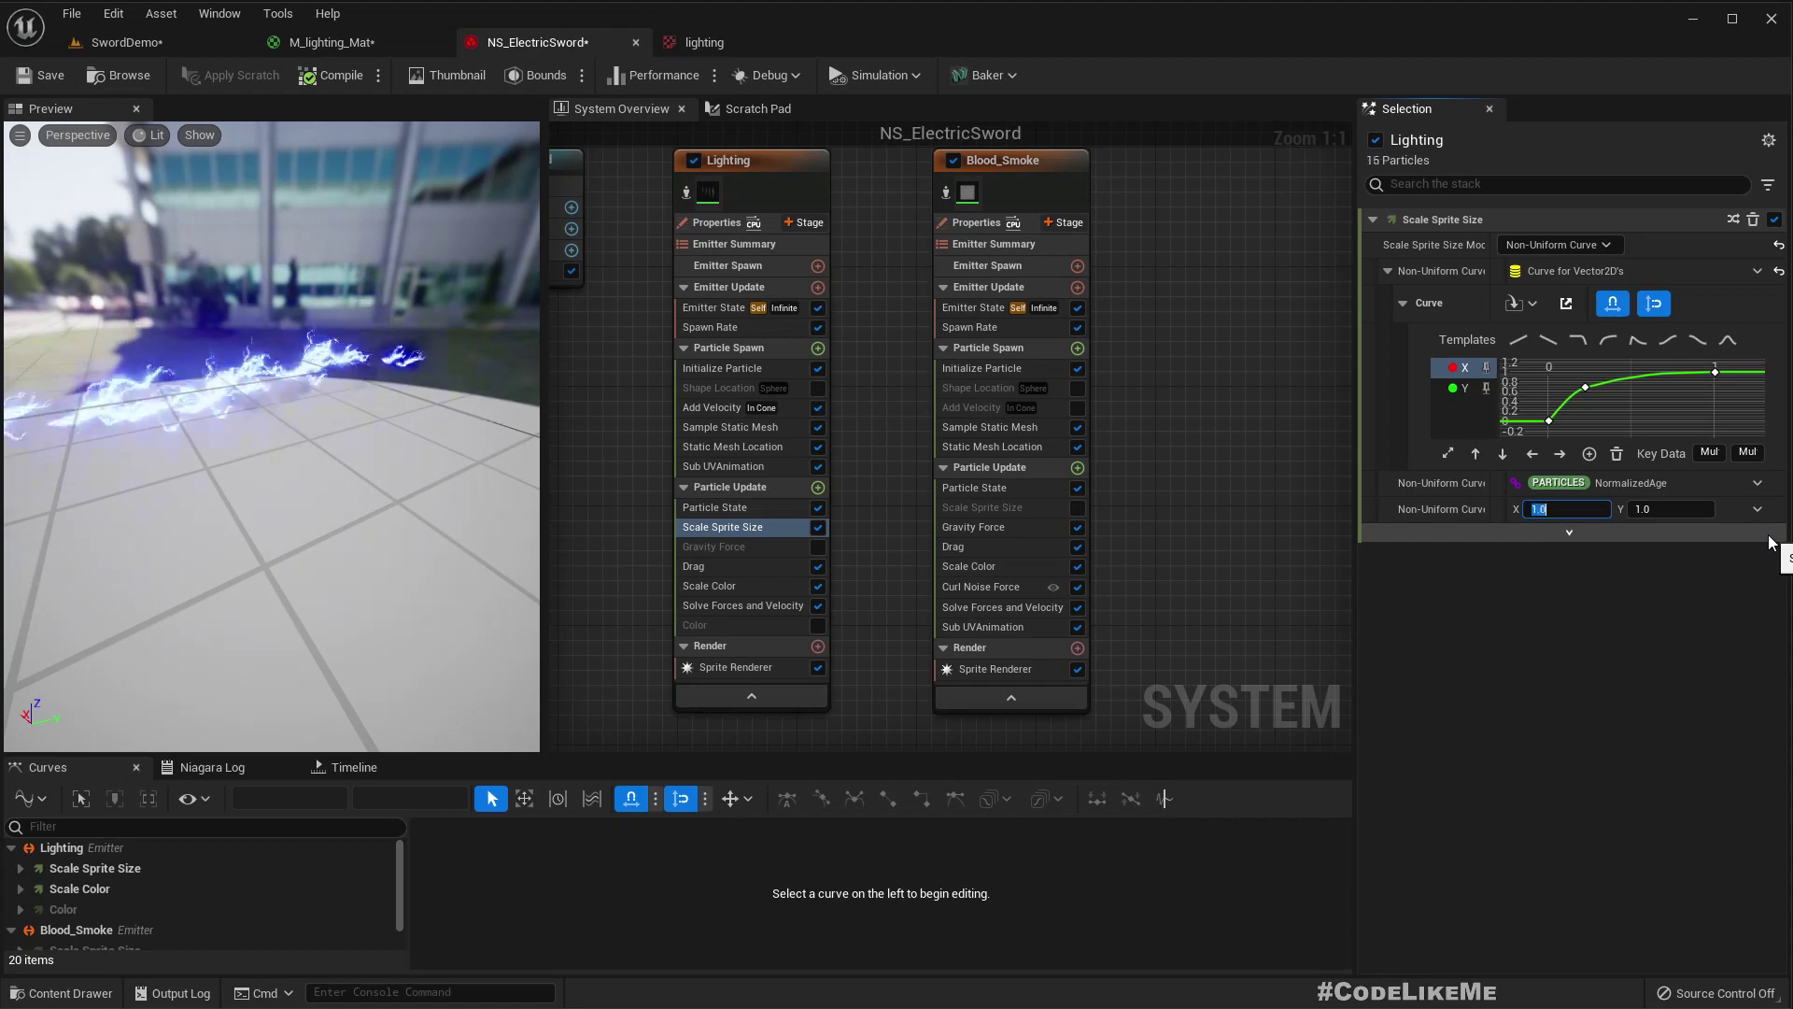
pyautogui.click(126, 42)
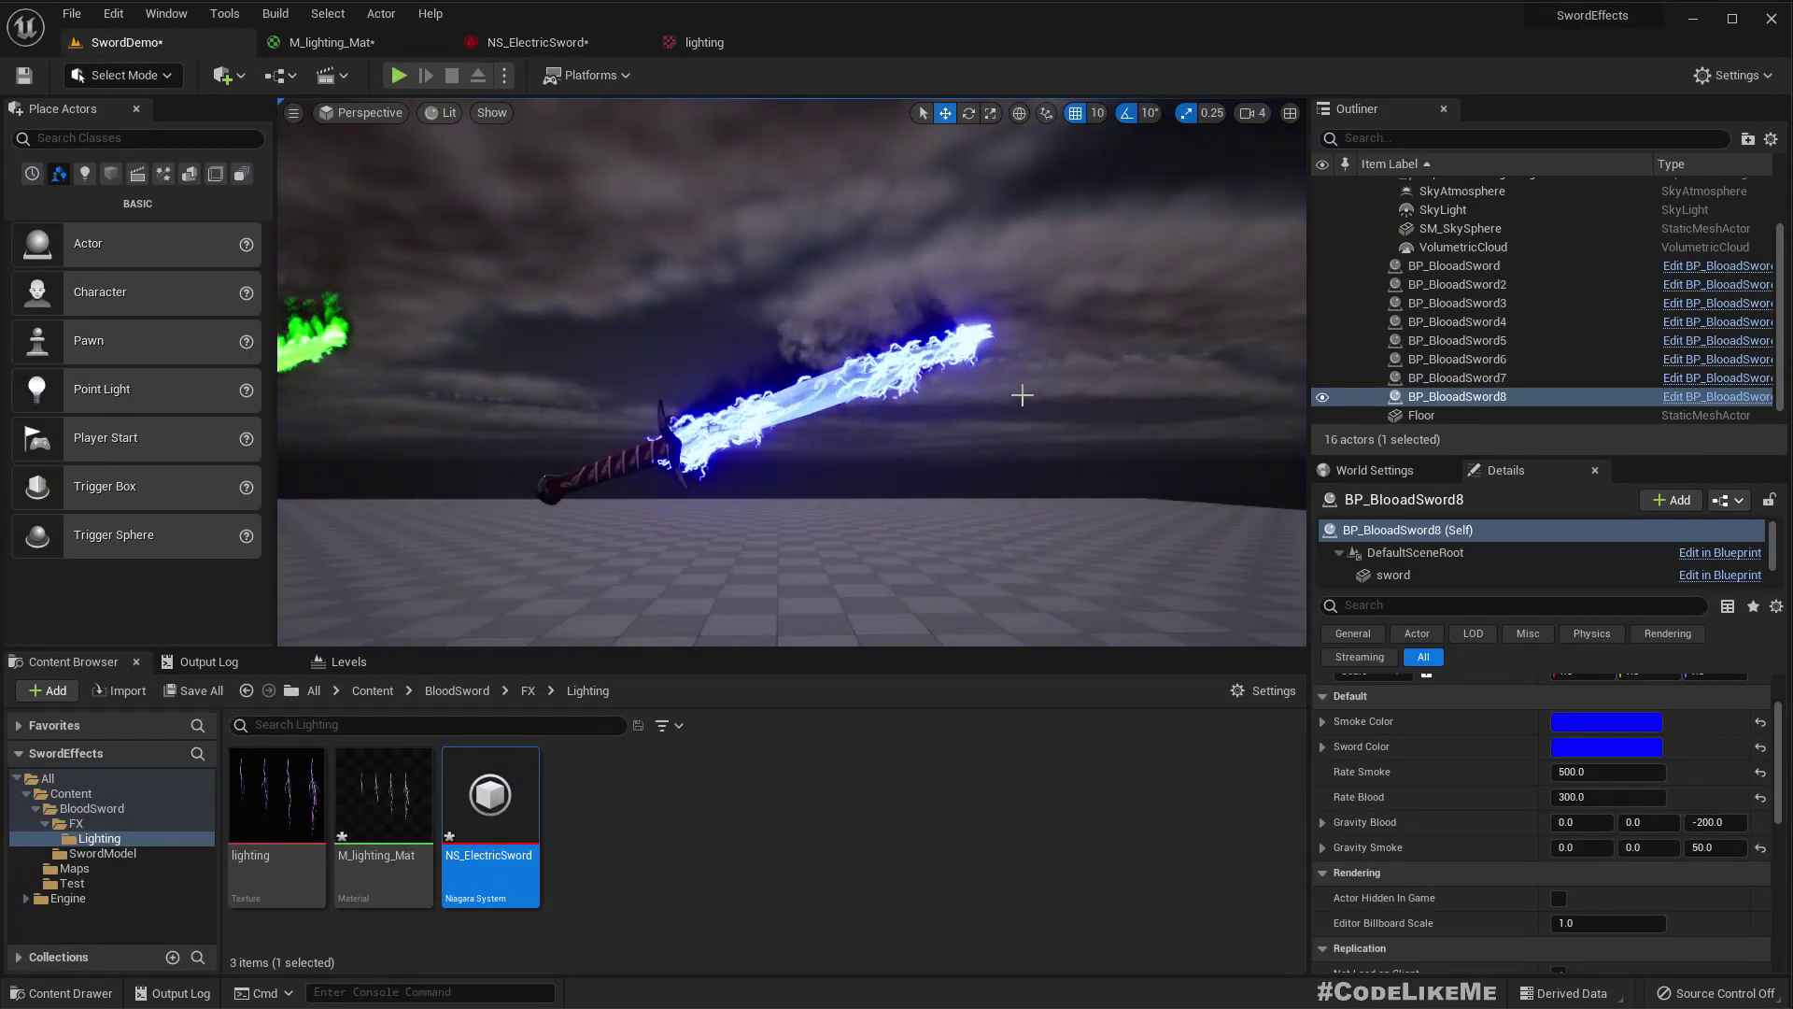
pyautogui.moveTo(1022, 395); pyautogui.dragTo(1107, 419, button='right')
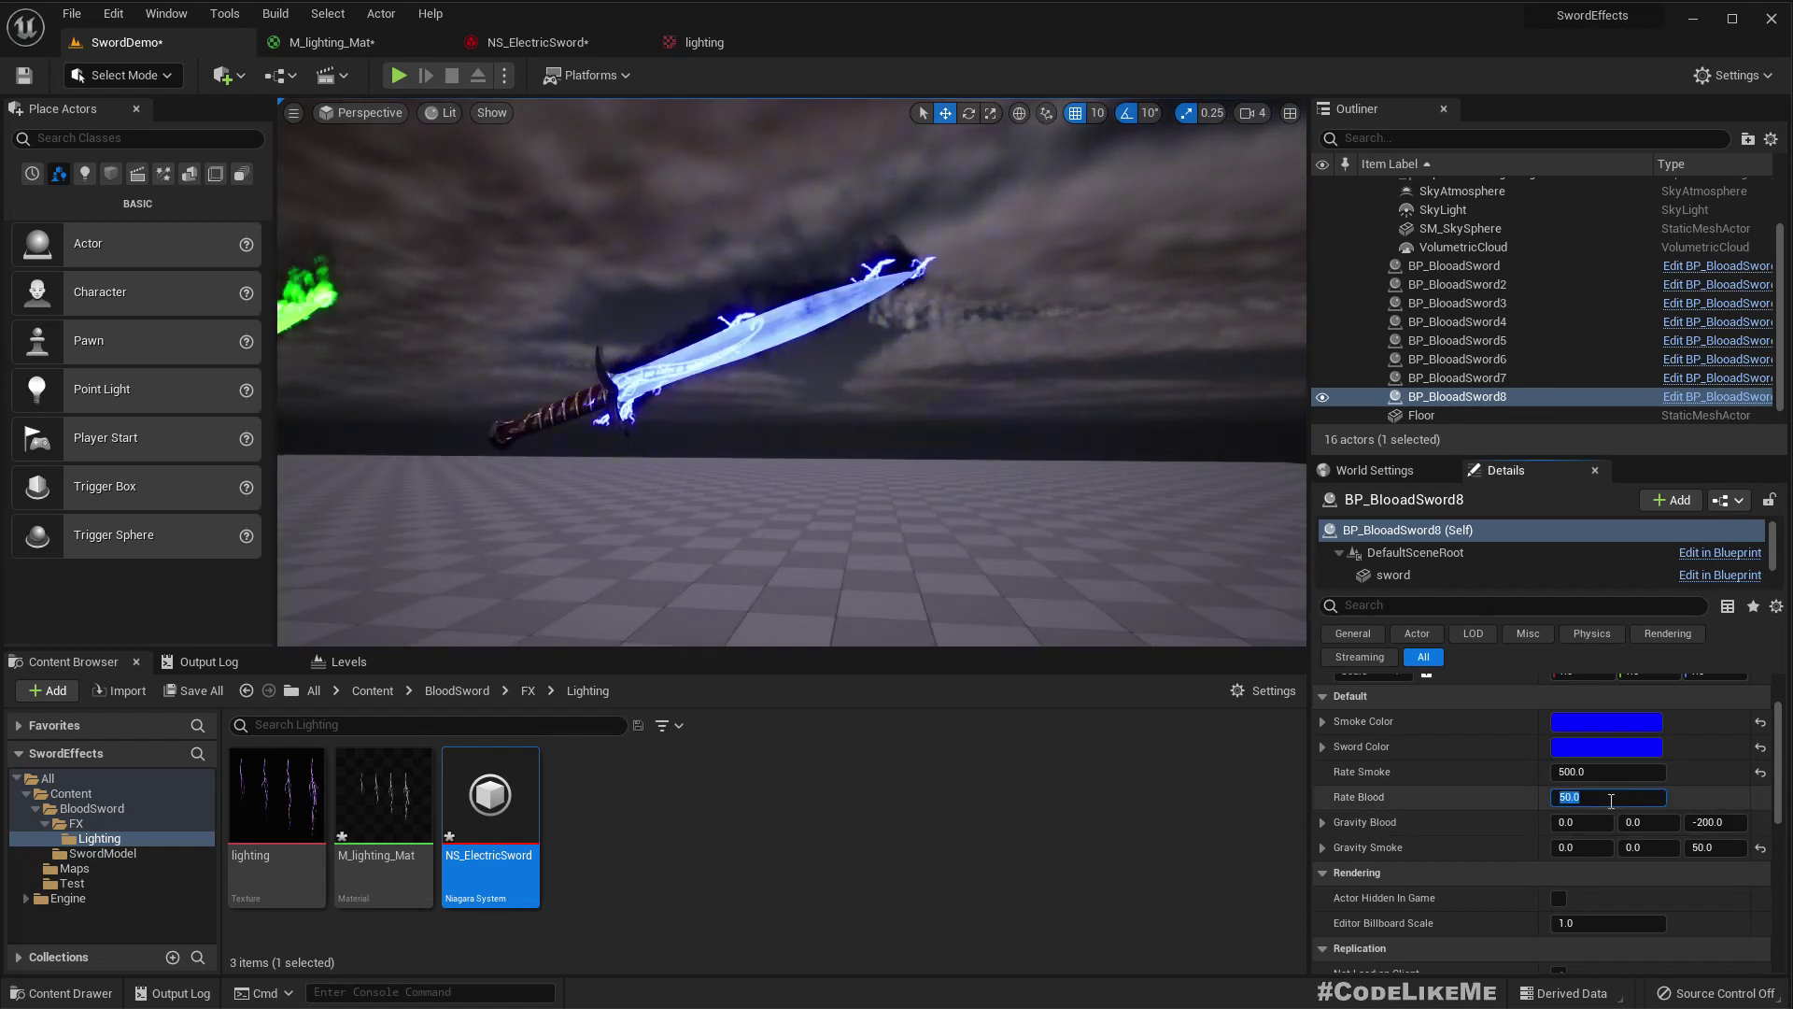
# - Set the selected sword's Rate Blood to 200 and inspect the lightning from different viewpoints
pyautogui.click(1611, 801)
pyautogui.write('200')
pyautogui.press('Return')
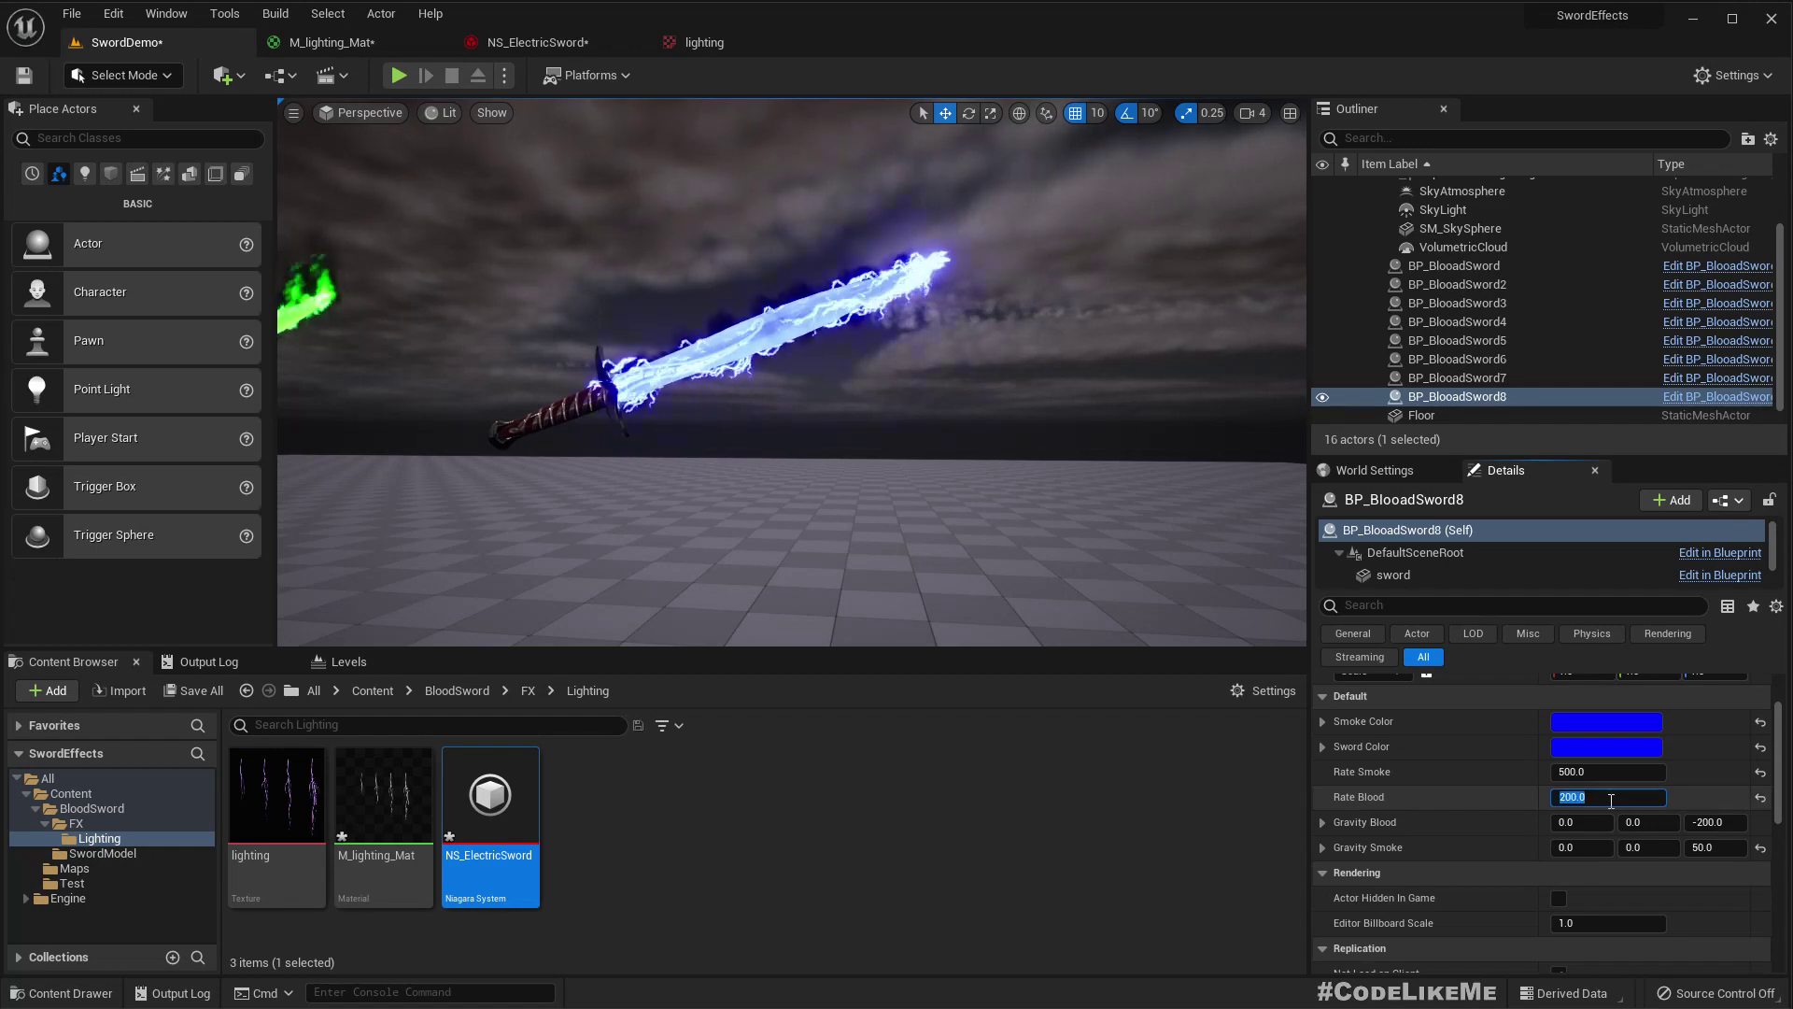
pyautogui.moveTo(794, 449); pyautogui.dragTo(906, 439, button='middle')
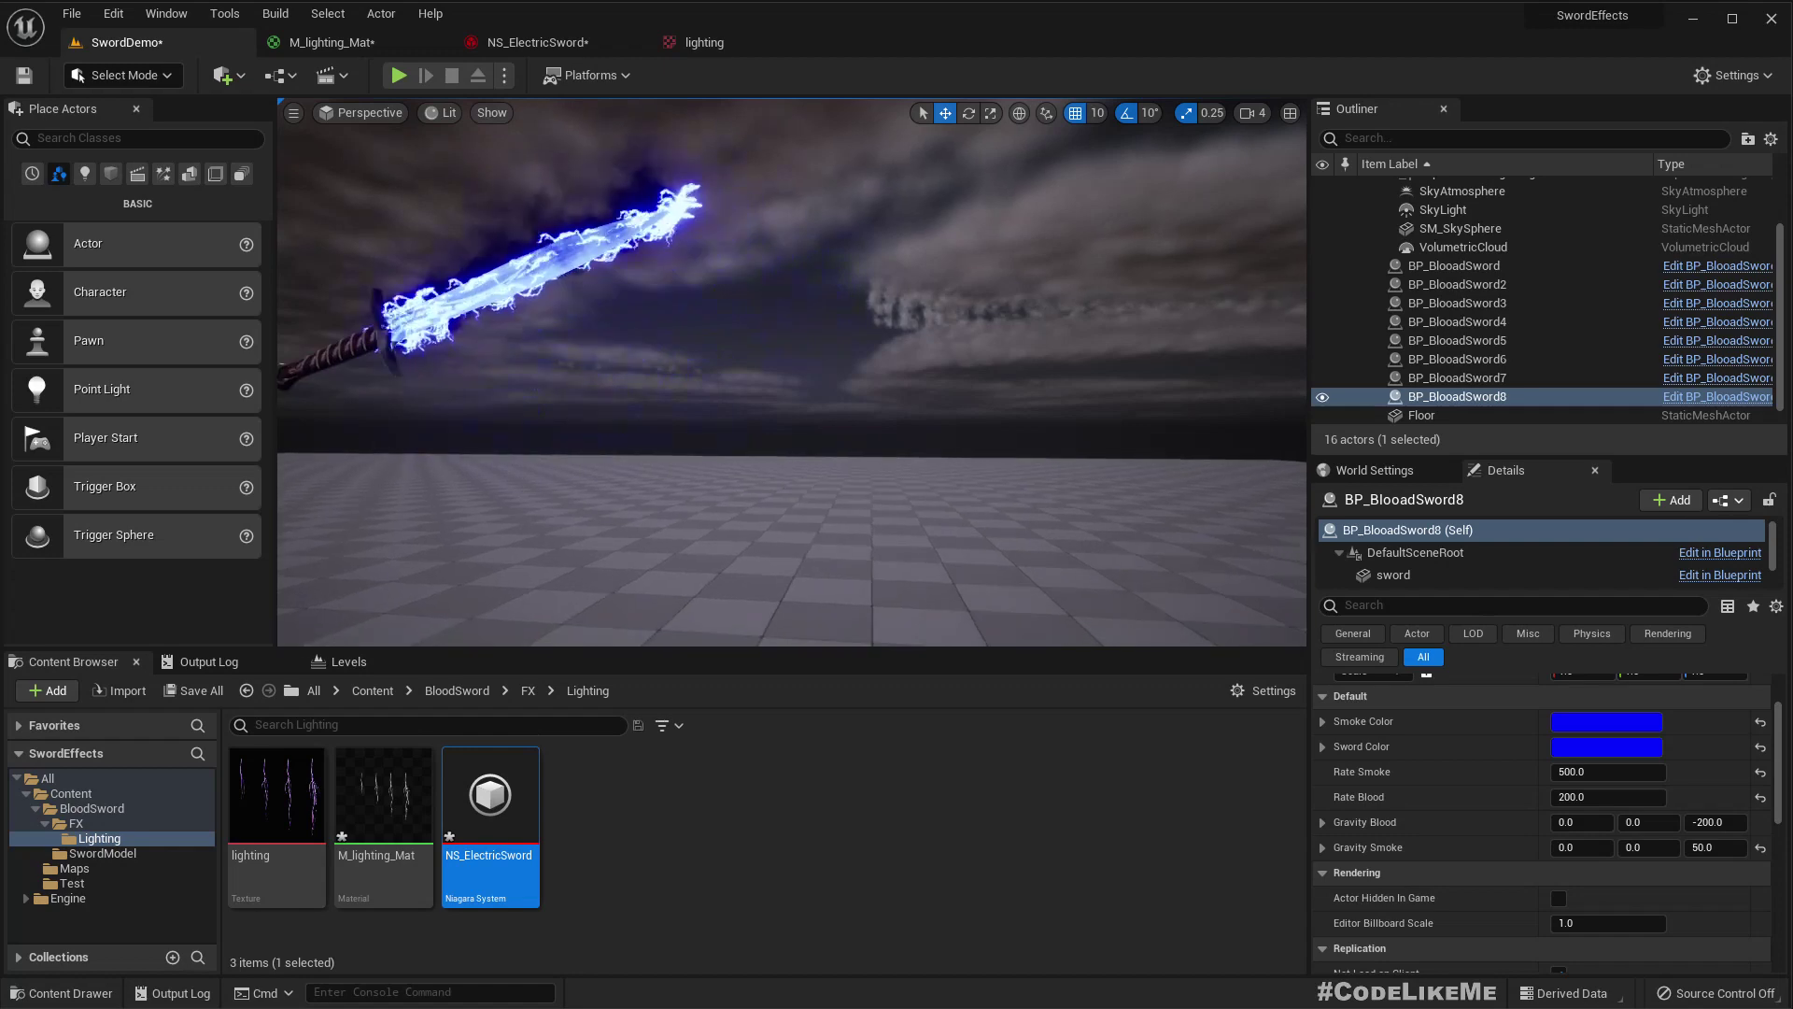
pyautogui.moveTo(906, 439); pyautogui.dragTo(854, 346, button='right')
pyautogui.press('w')
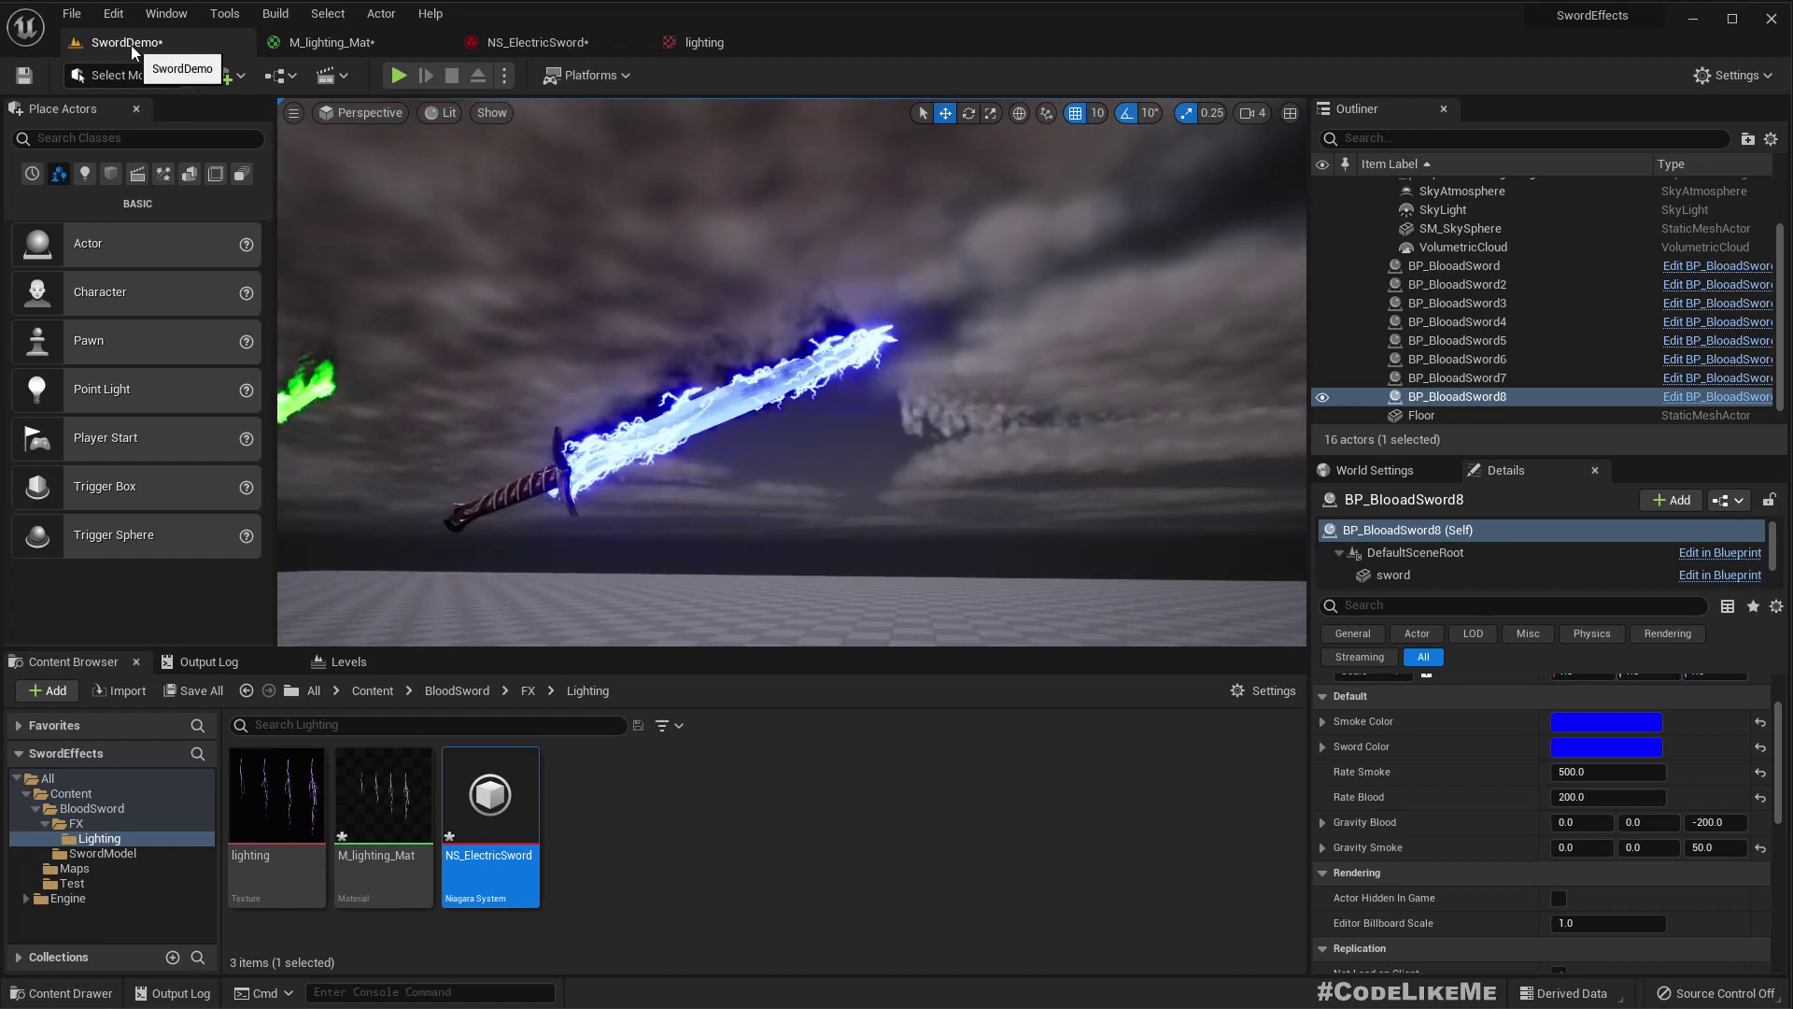
# - In the Lighting emitter's Add Velocity module in NS_ElectricSword, set Cone Axis Y to 1.0 and check the sword in SwordDemo
pyautogui.click(545, 43)
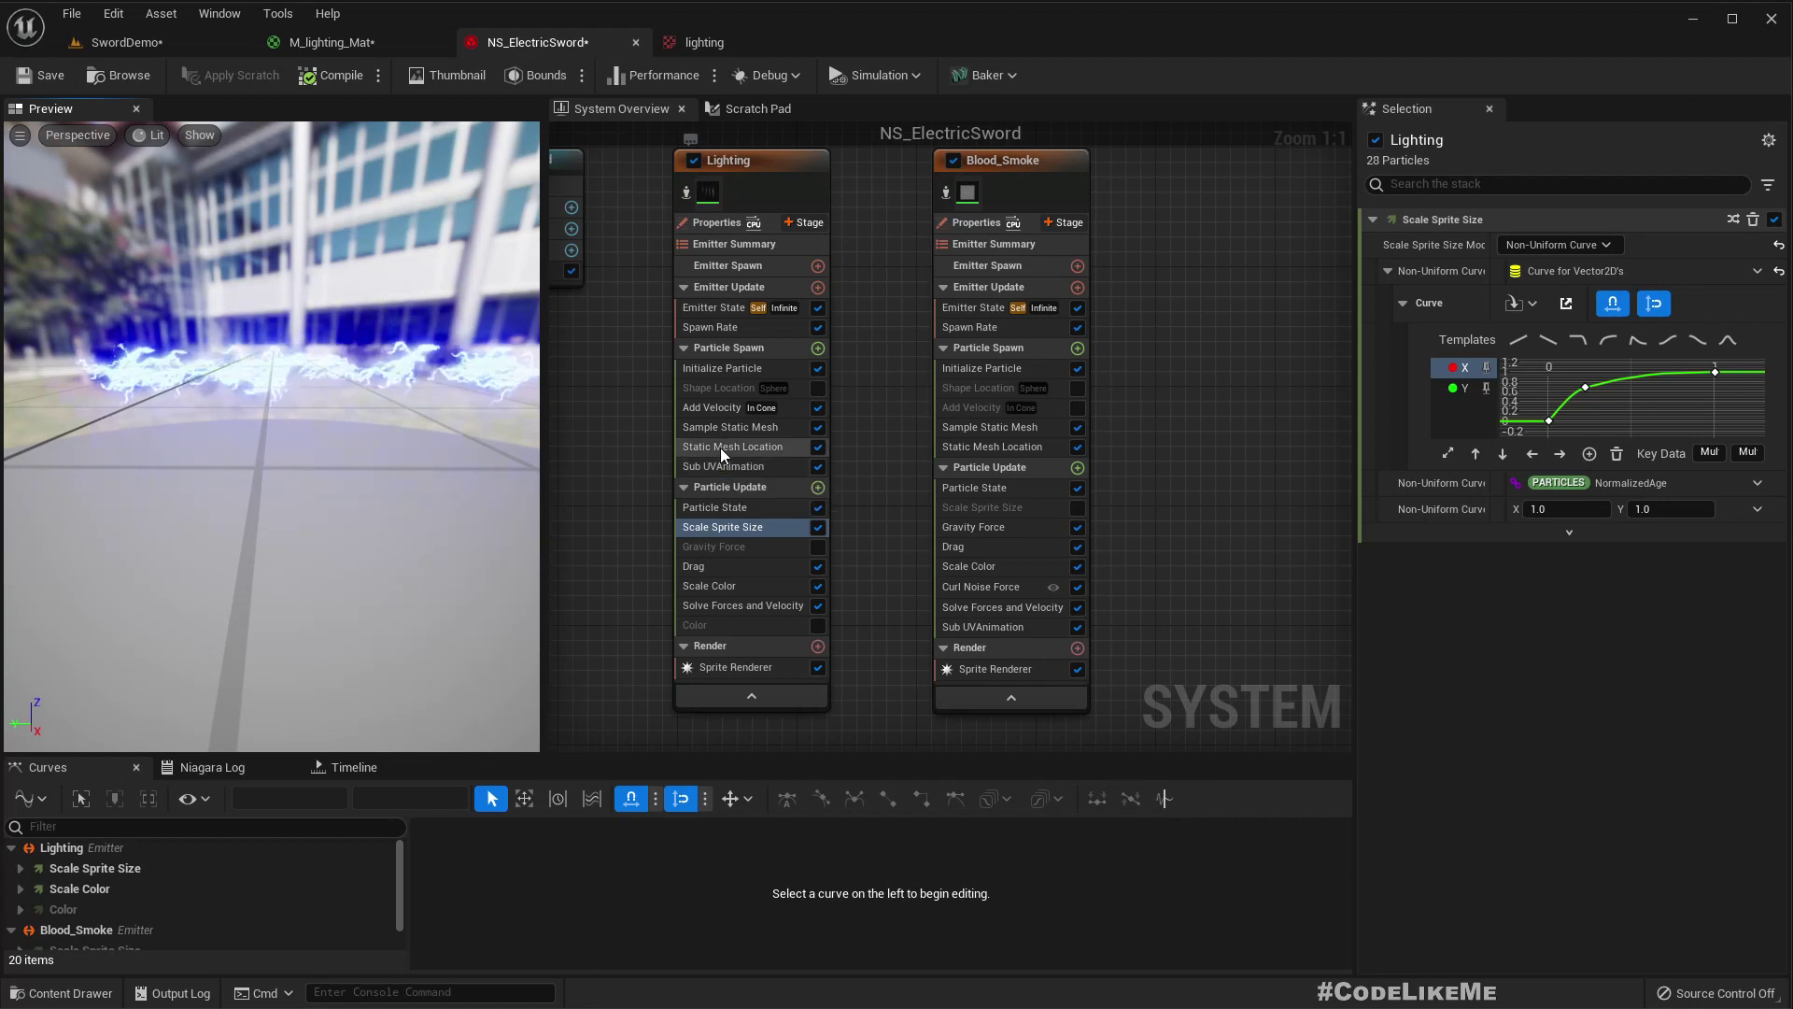
pyautogui.click(710, 408)
pyautogui.click(1641, 422)
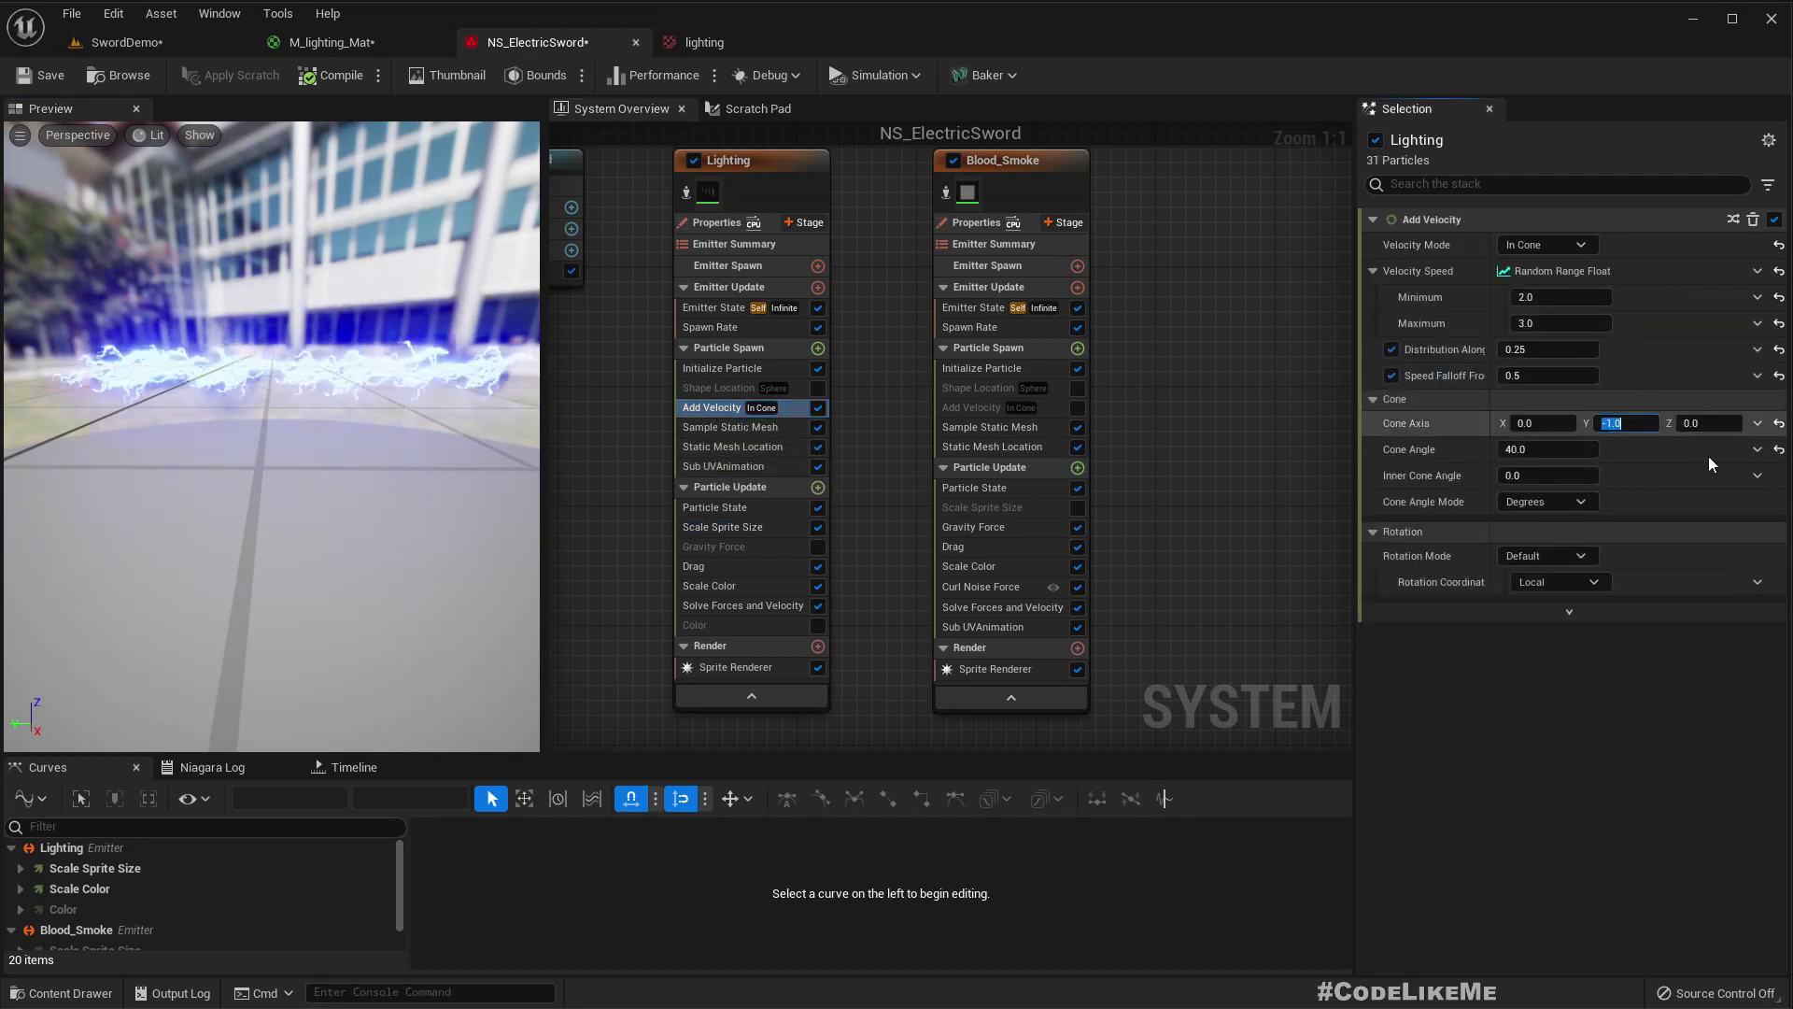
pyautogui.write('1')
pyautogui.press('Return')
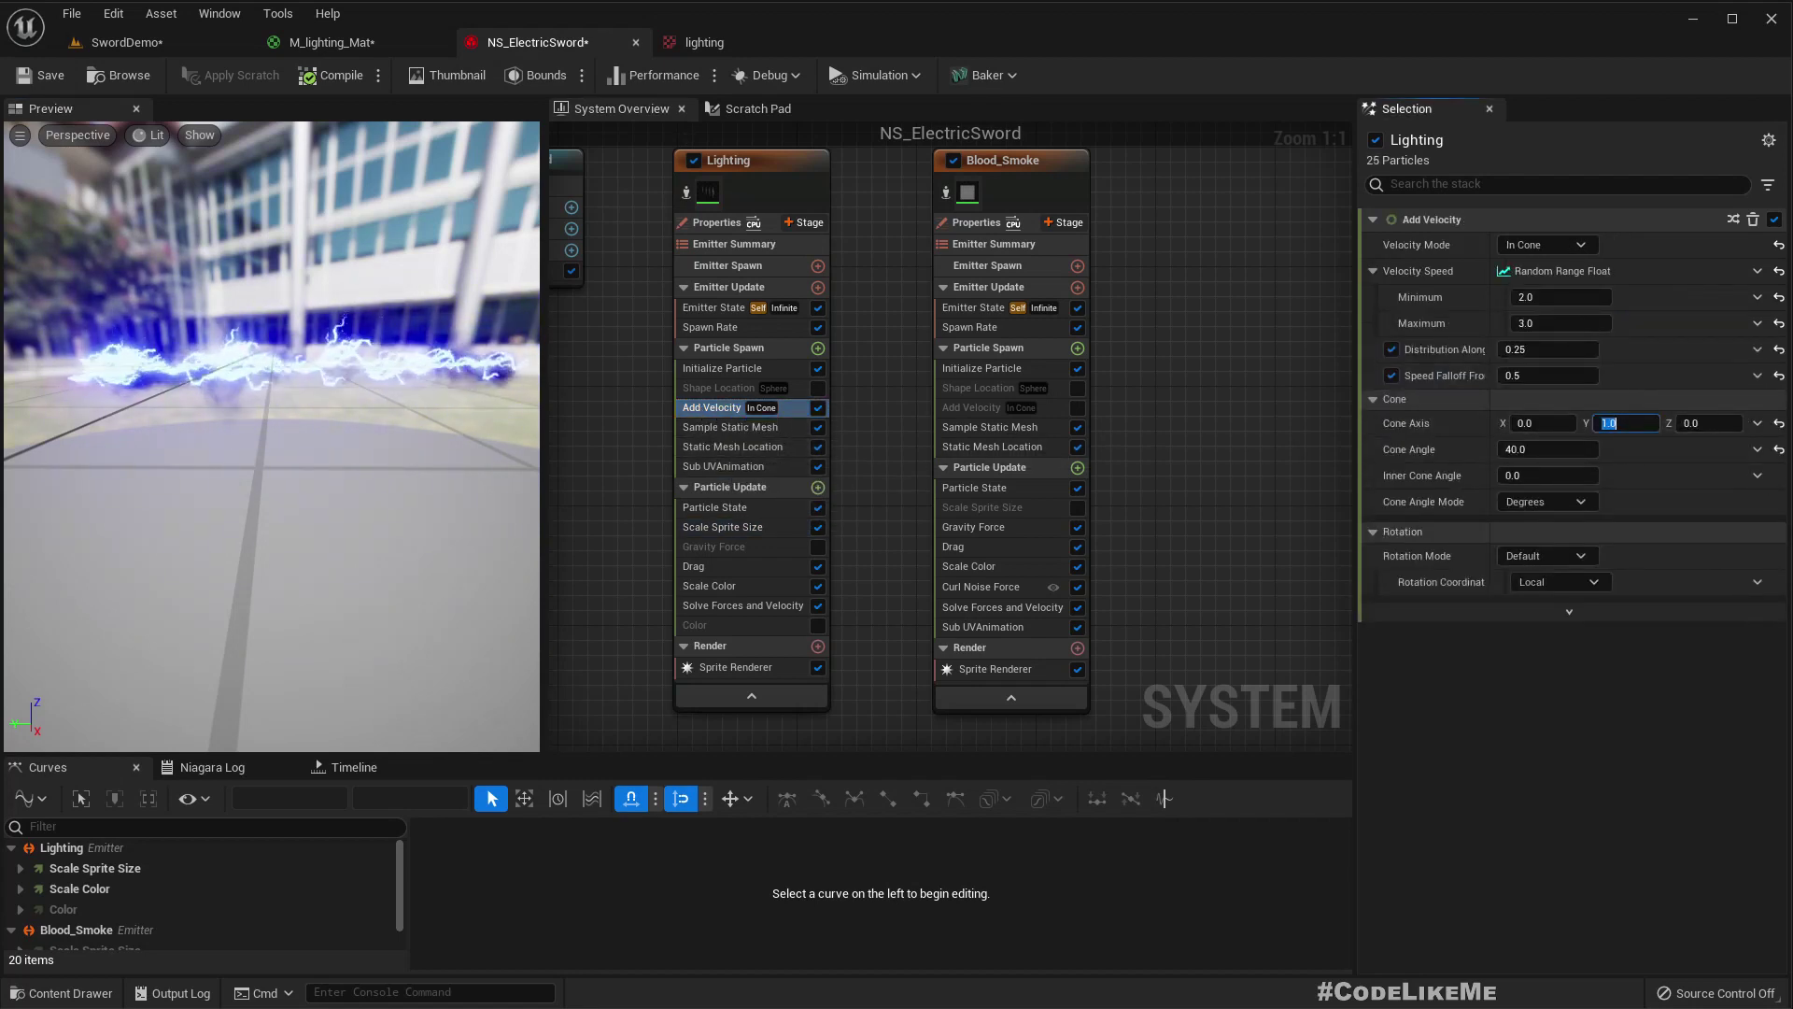
pyautogui.click(151, 37)
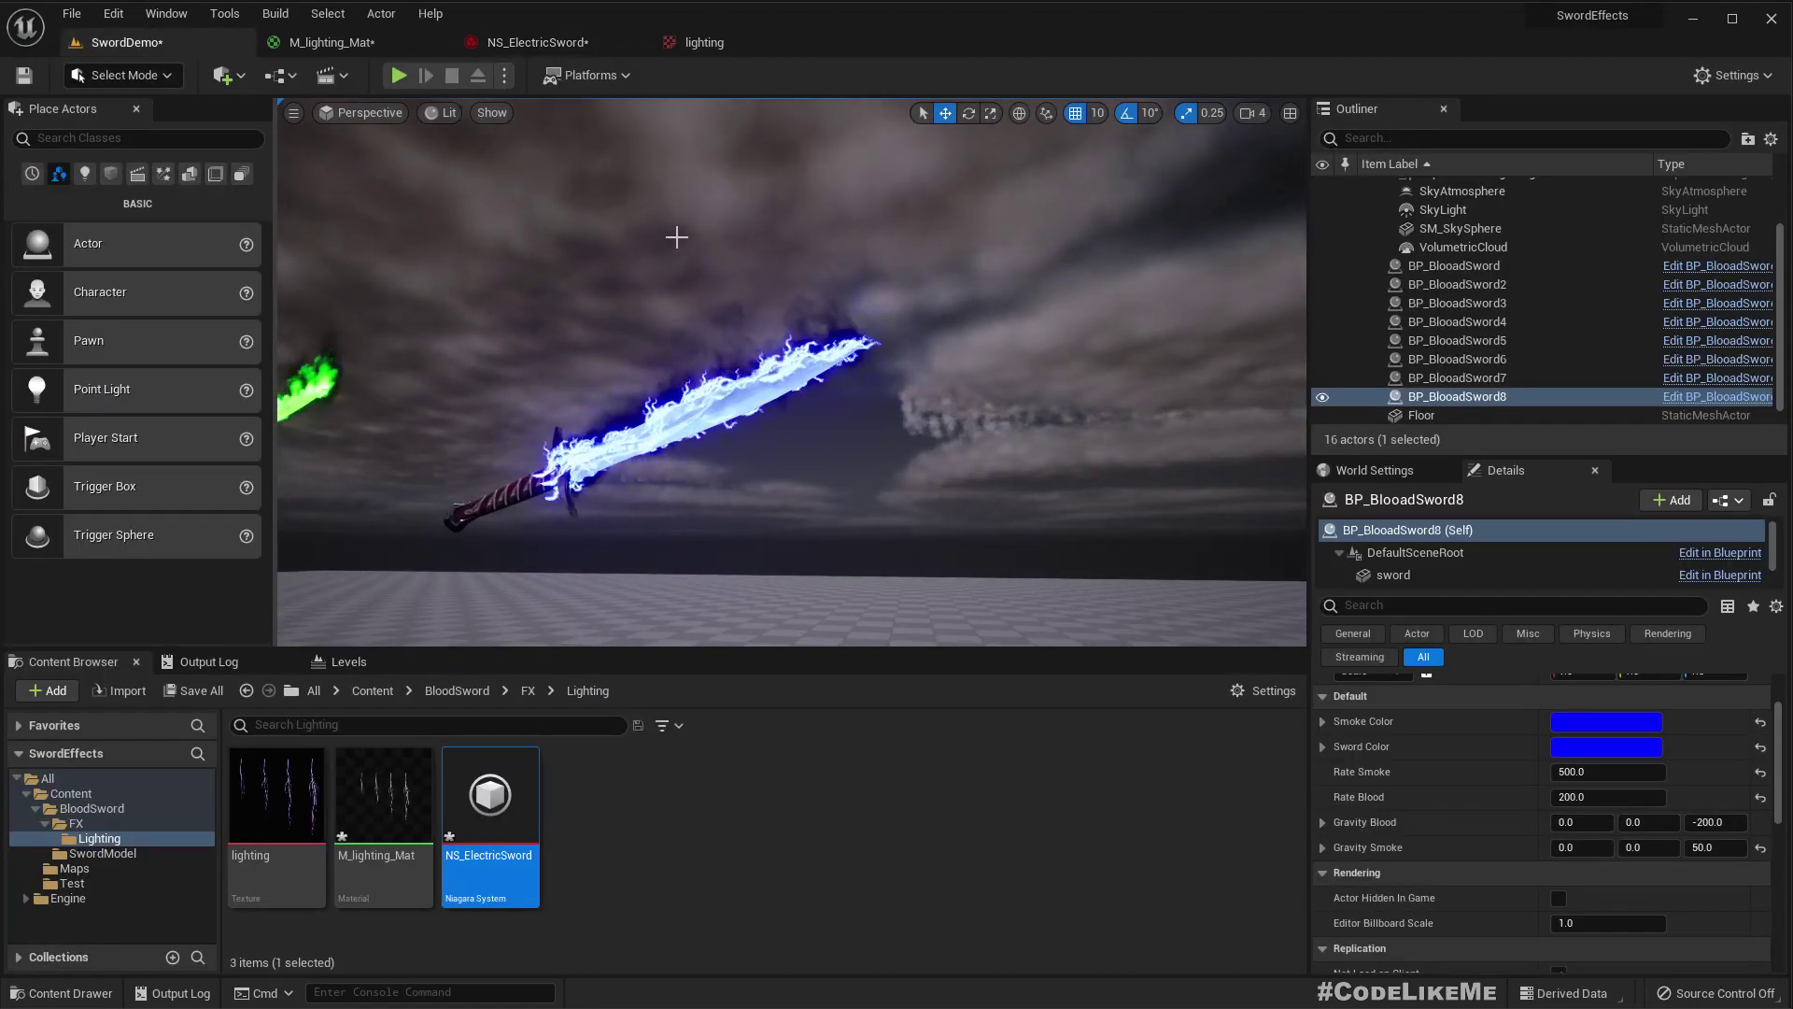
pyautogui.moveTo(676, 237); pyautogui.dragTo(748, 269, button='middle')
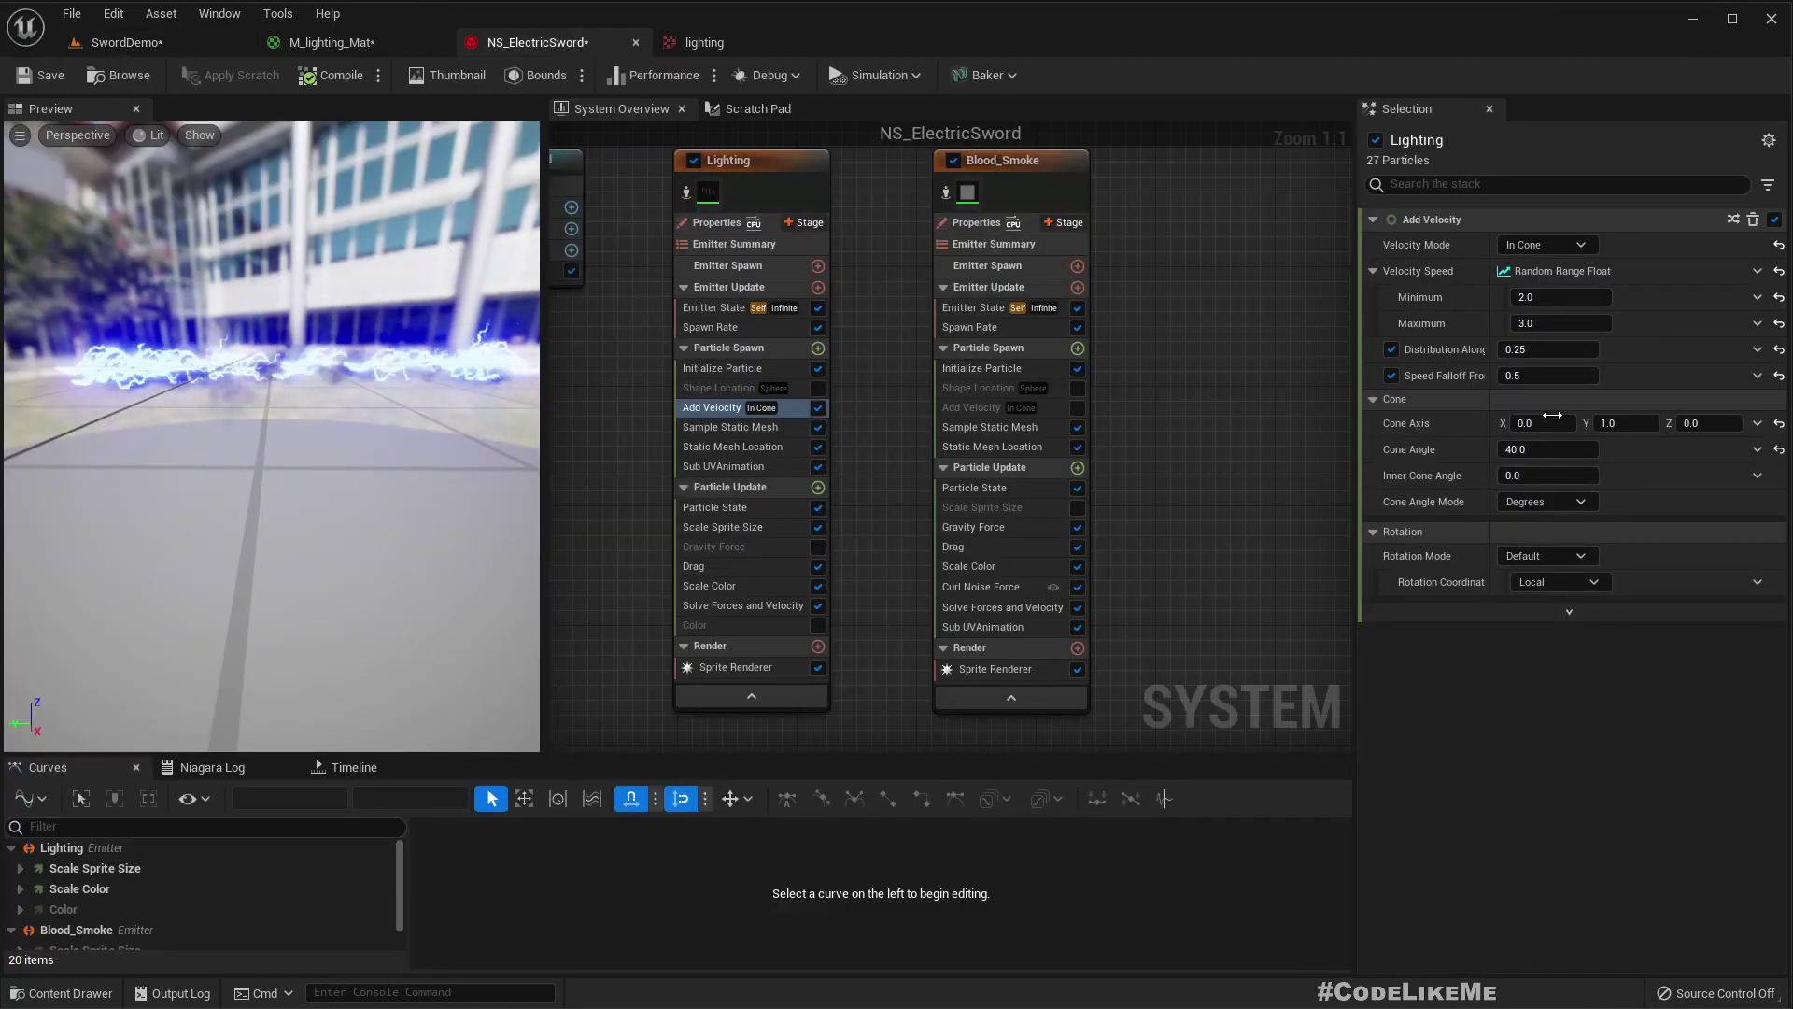
# - In the Lighting emitter's Initialize Particle module, set Lifetime Min to 0.1 and Lifetime Max to 0.2, and inspect the sword in SwordDemo
pyautogui.click(734, 370)
pyautogui.click(1572, 322)
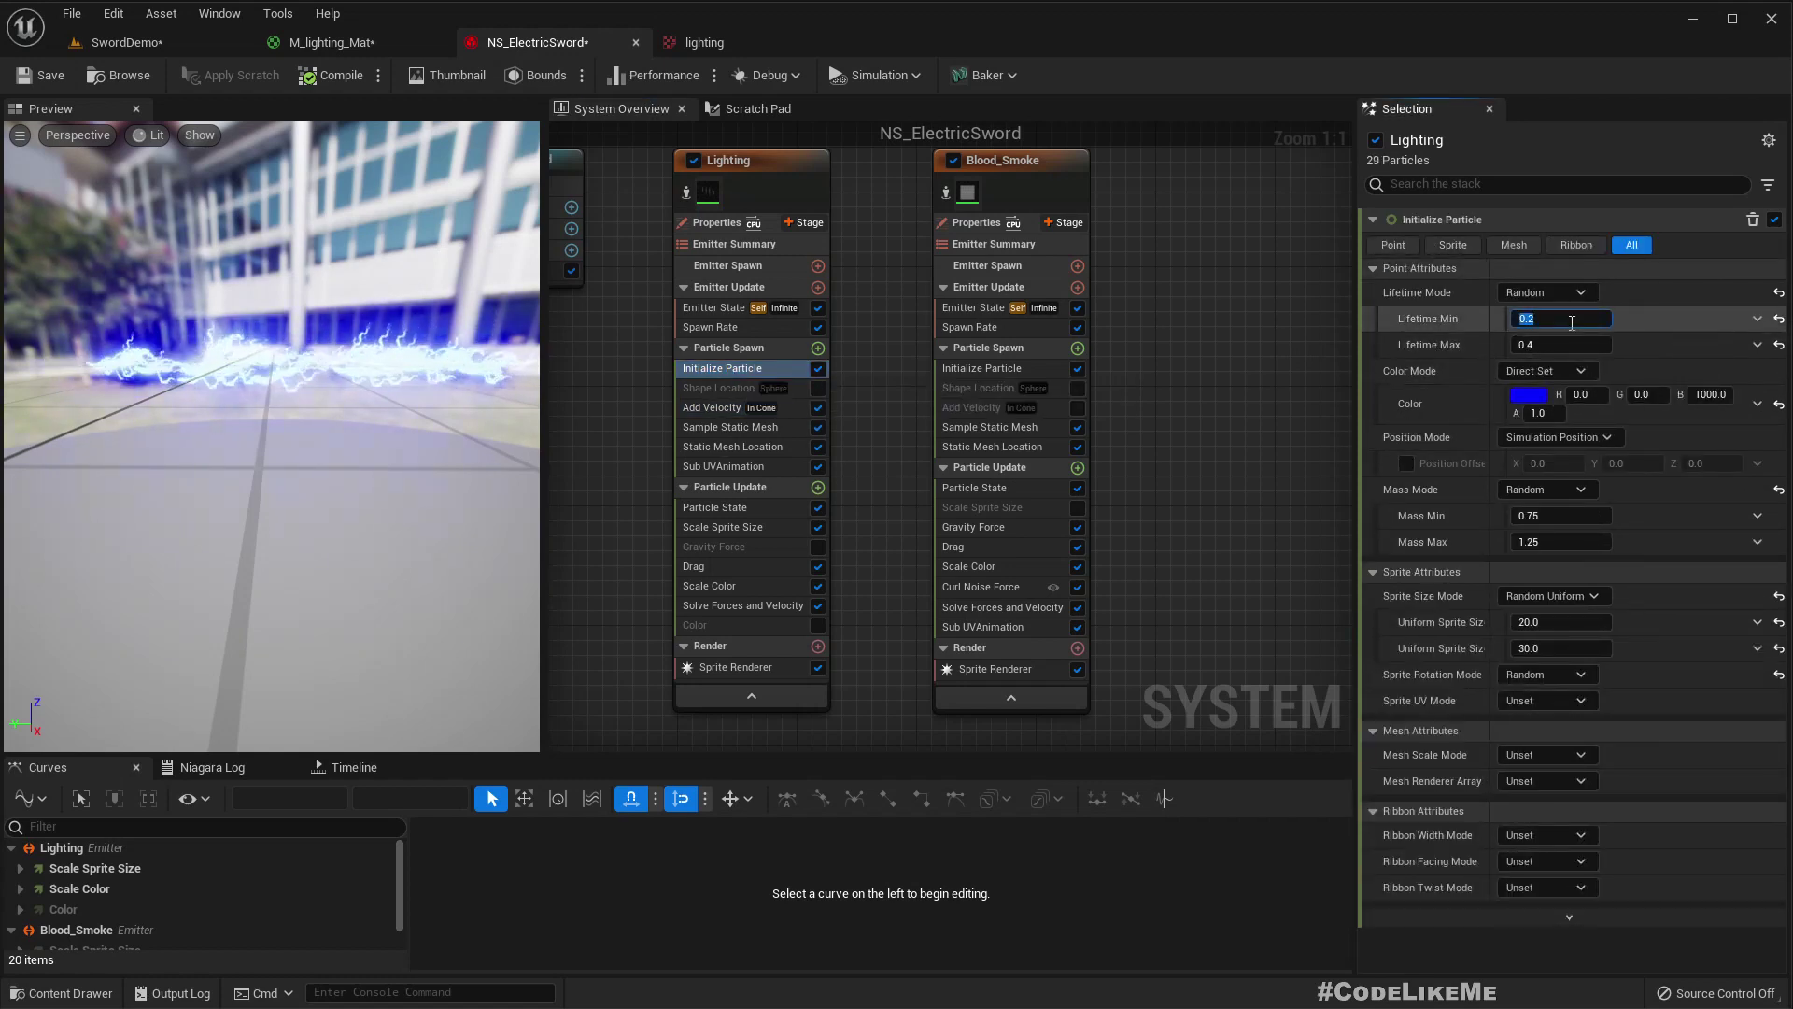
pyautogui.press('BackSpace')
pyautogui.write('.')
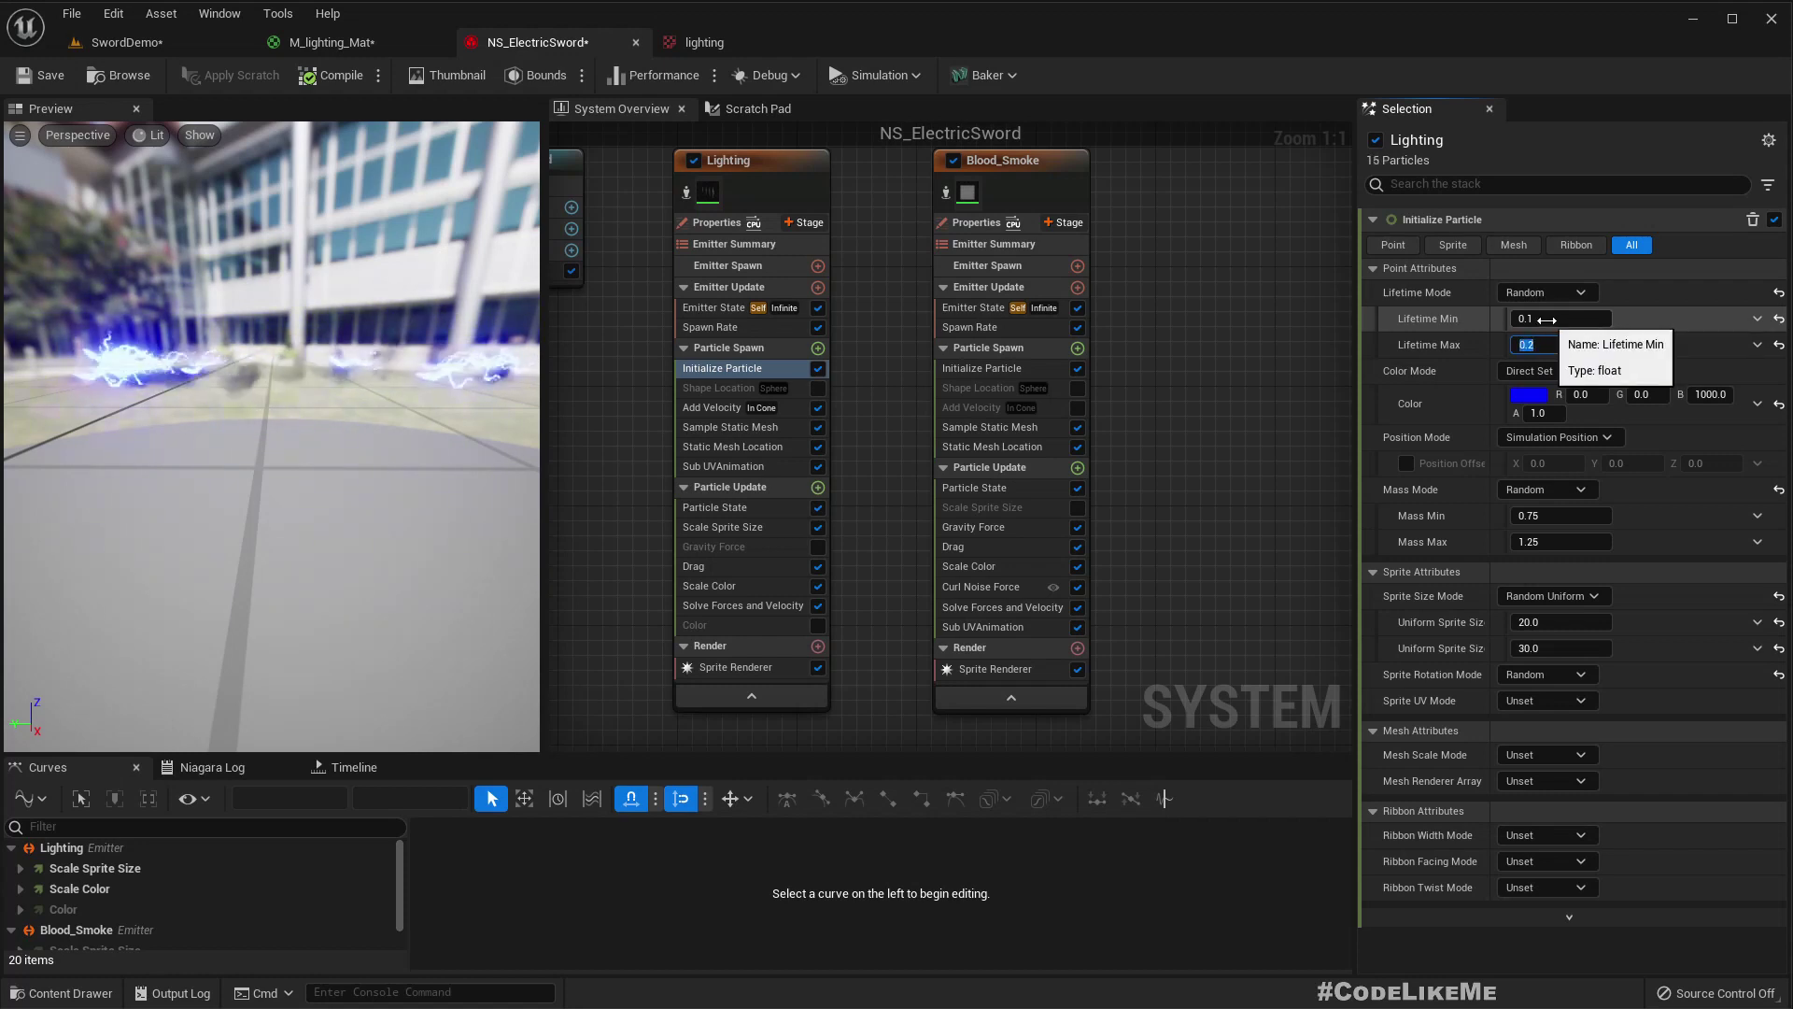
pyautogui.moveTo(271, 411); pyautogui.dragTo(495, 401)
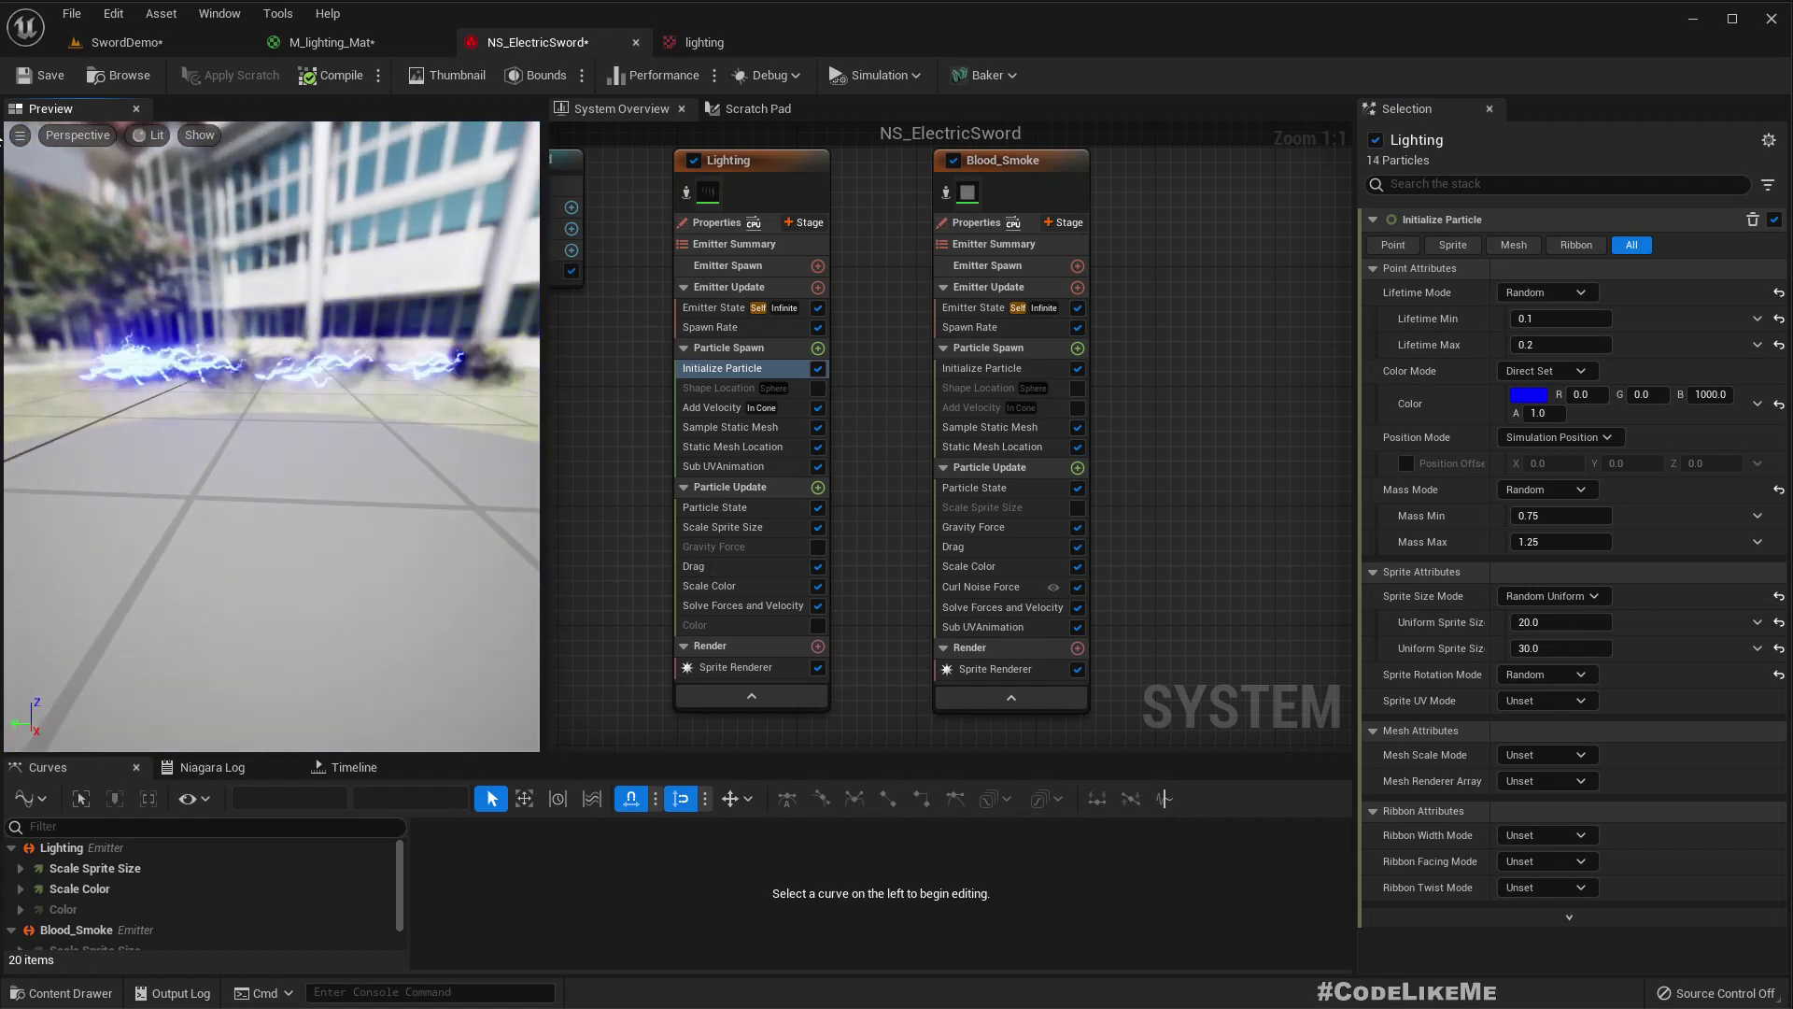
pyautogui.click(126, 42)
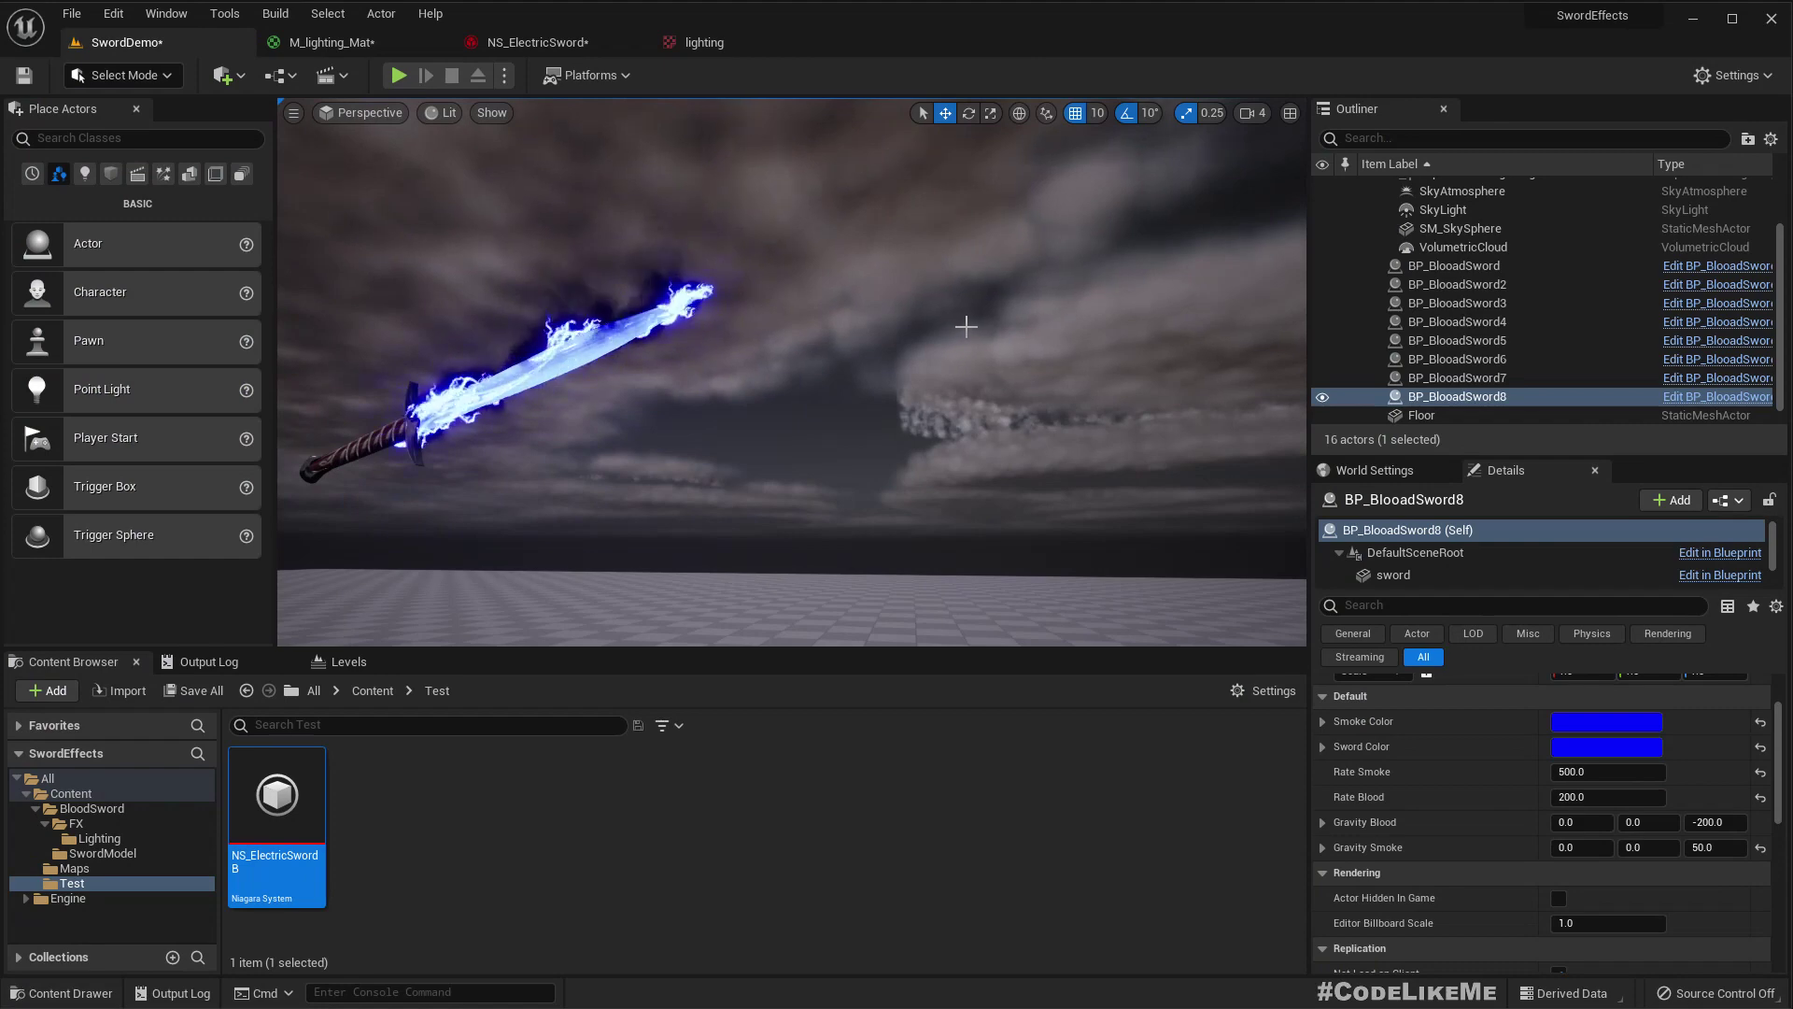
pyautogui.moveTo(965, 326); pyautogui.dragTo(900, 342, button='right')
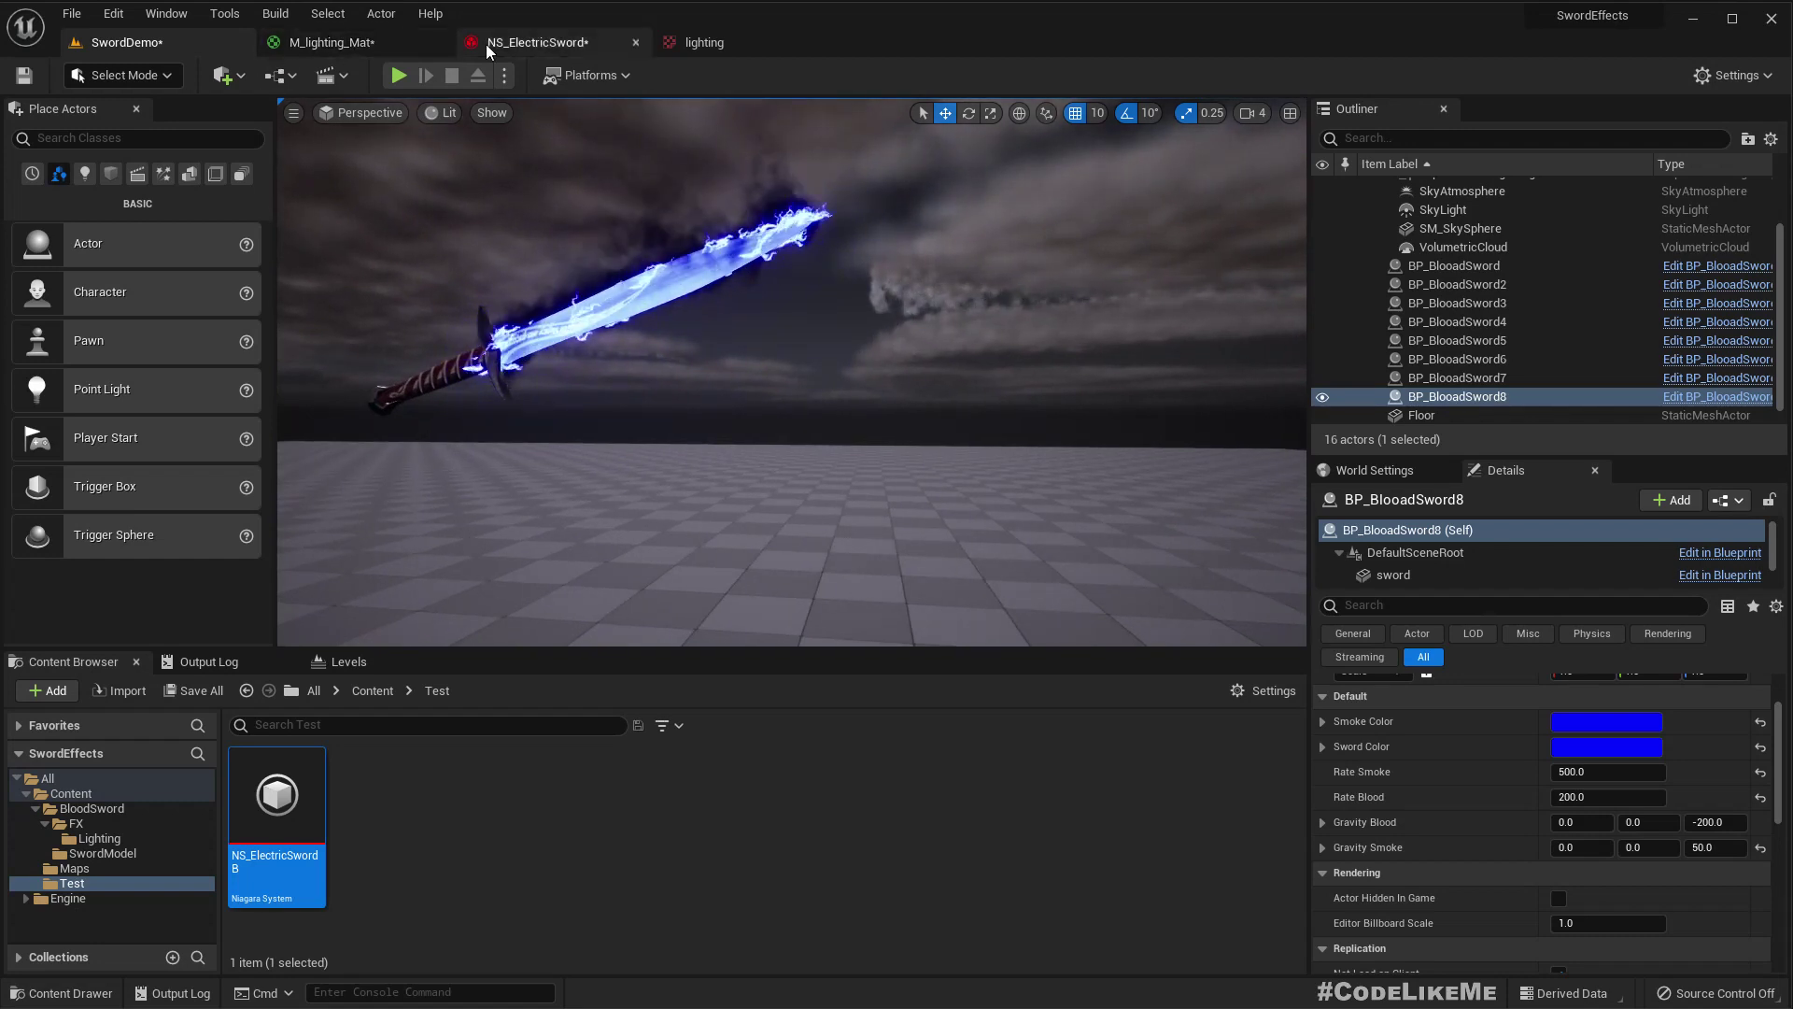
# - Disable the Lighting emitter's Scale Sprite Size module in NS_ElectricSword and check the effect in SwordDemo
pyautogui.click(523, 43)
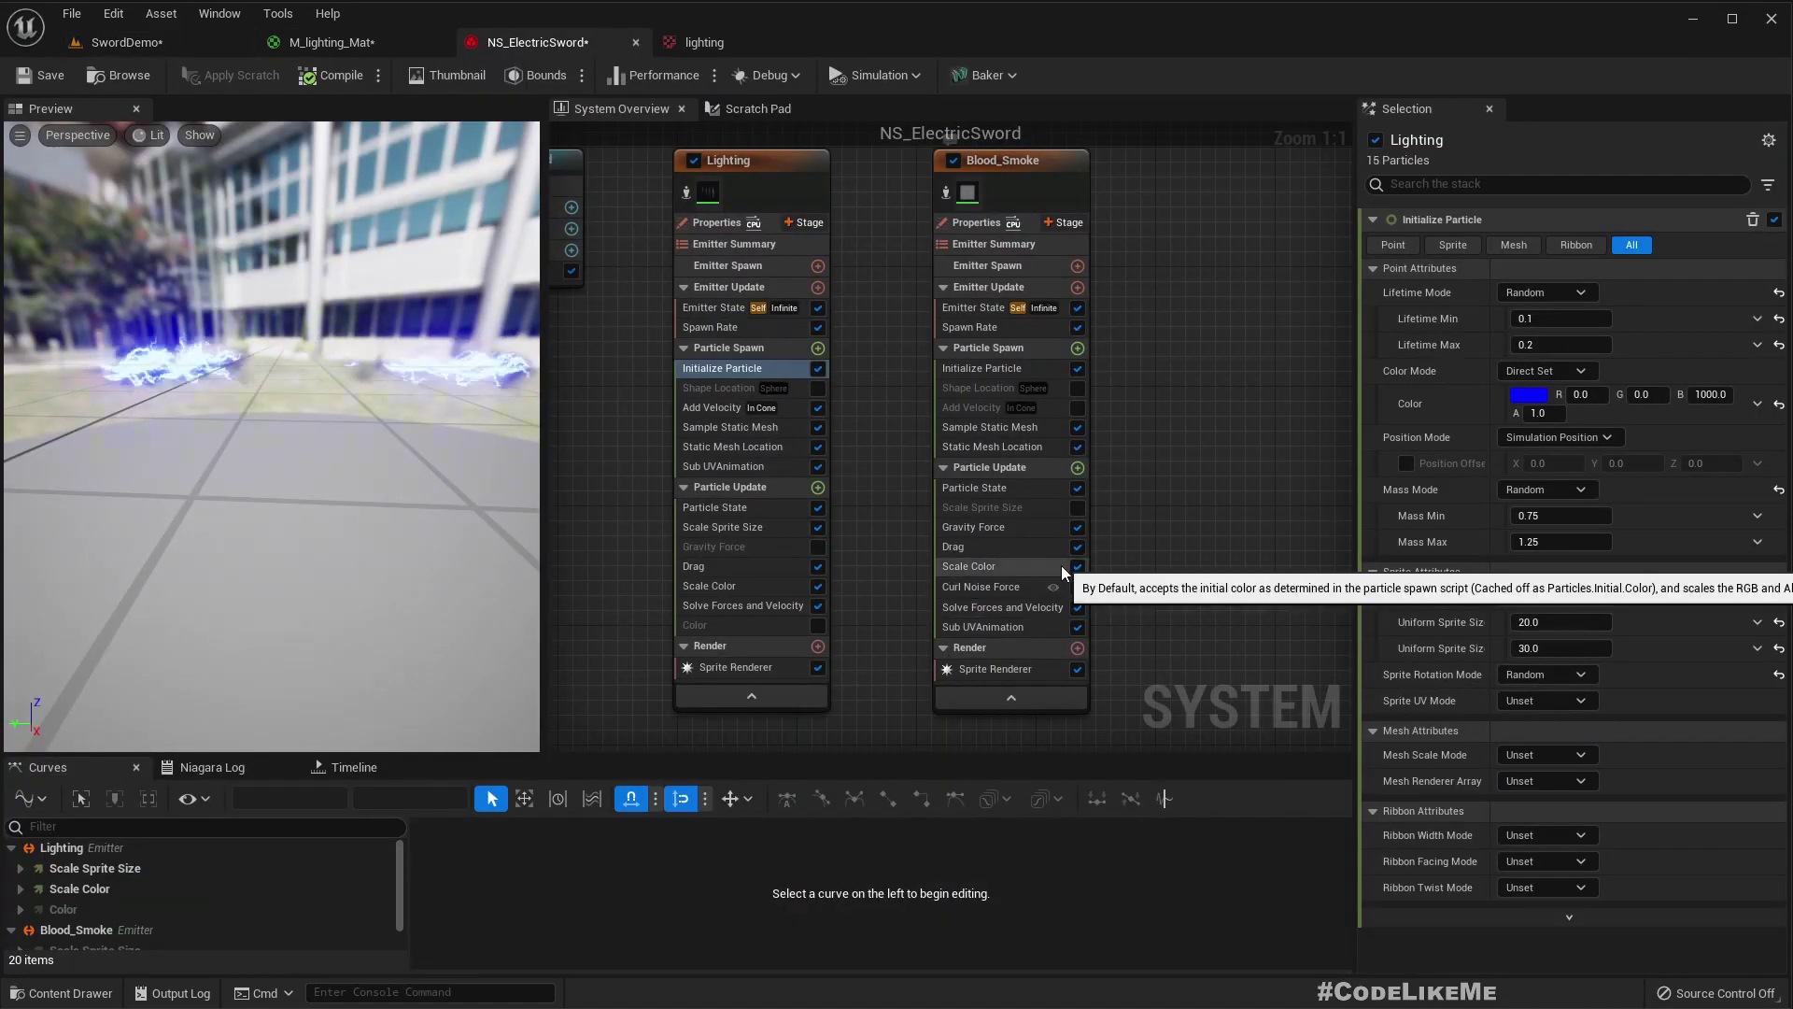
pyautogui.click(818, 527)
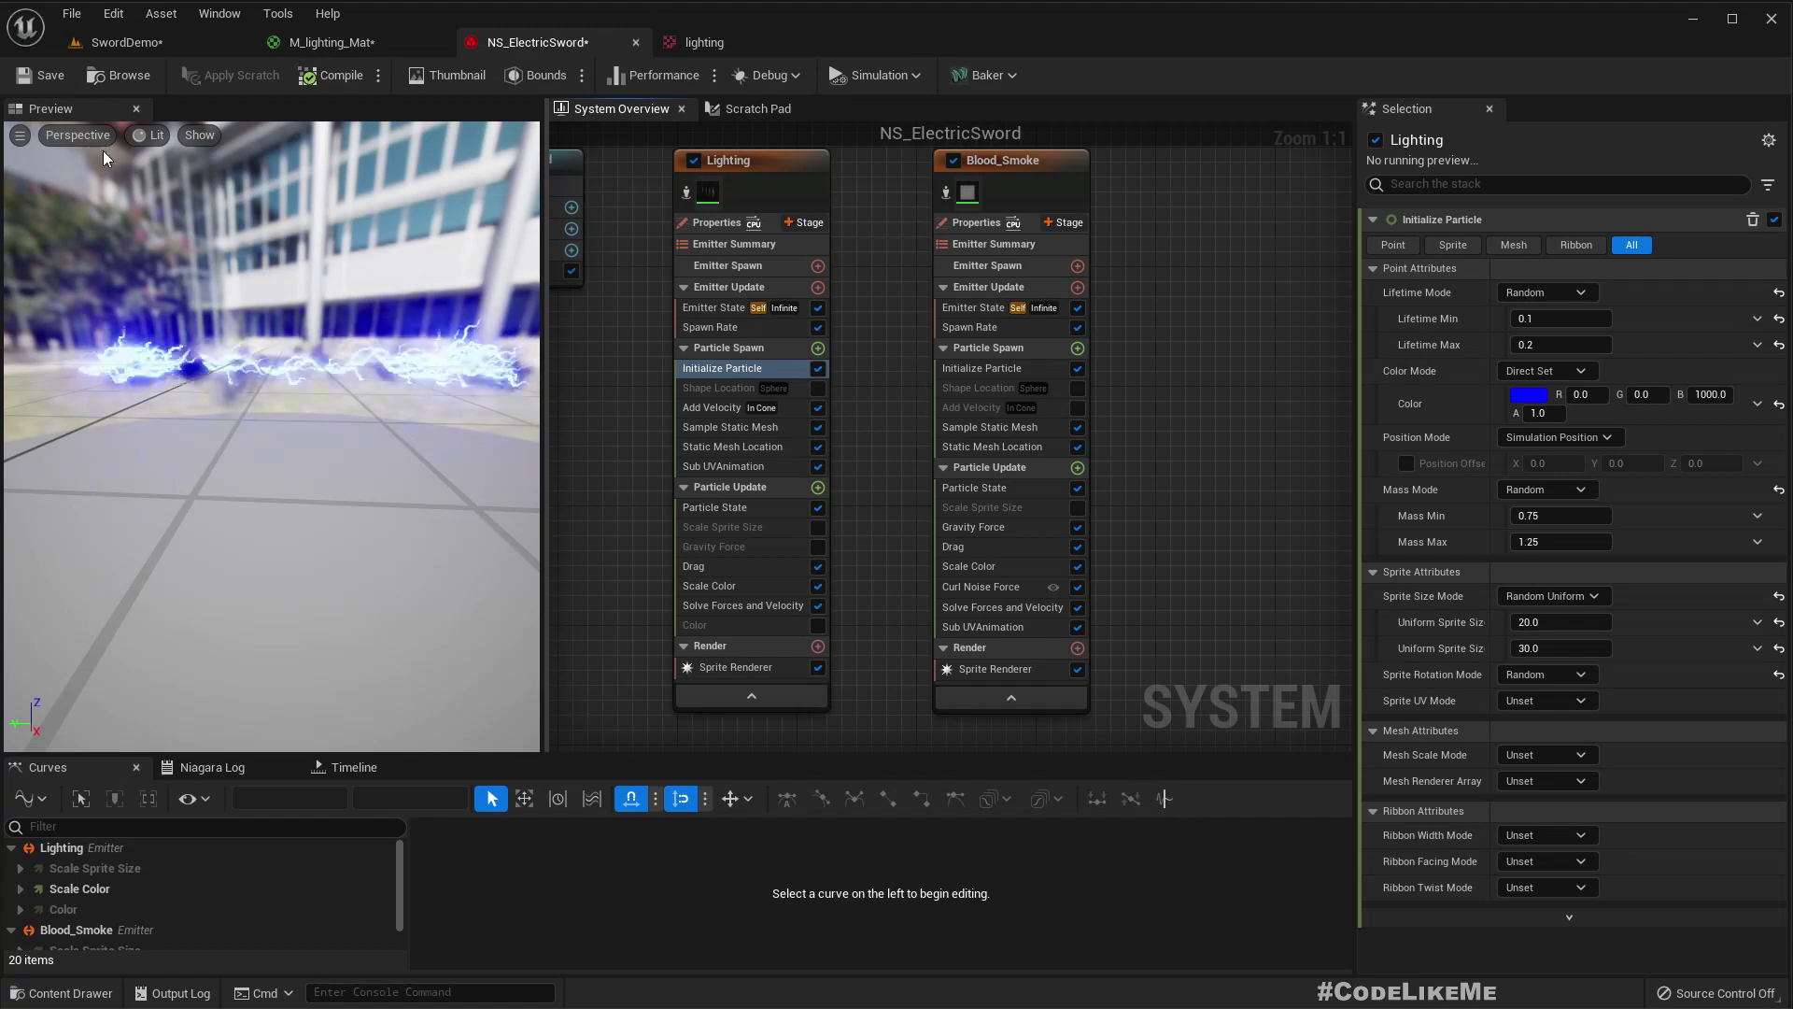
pyautogui.click(126, 42)
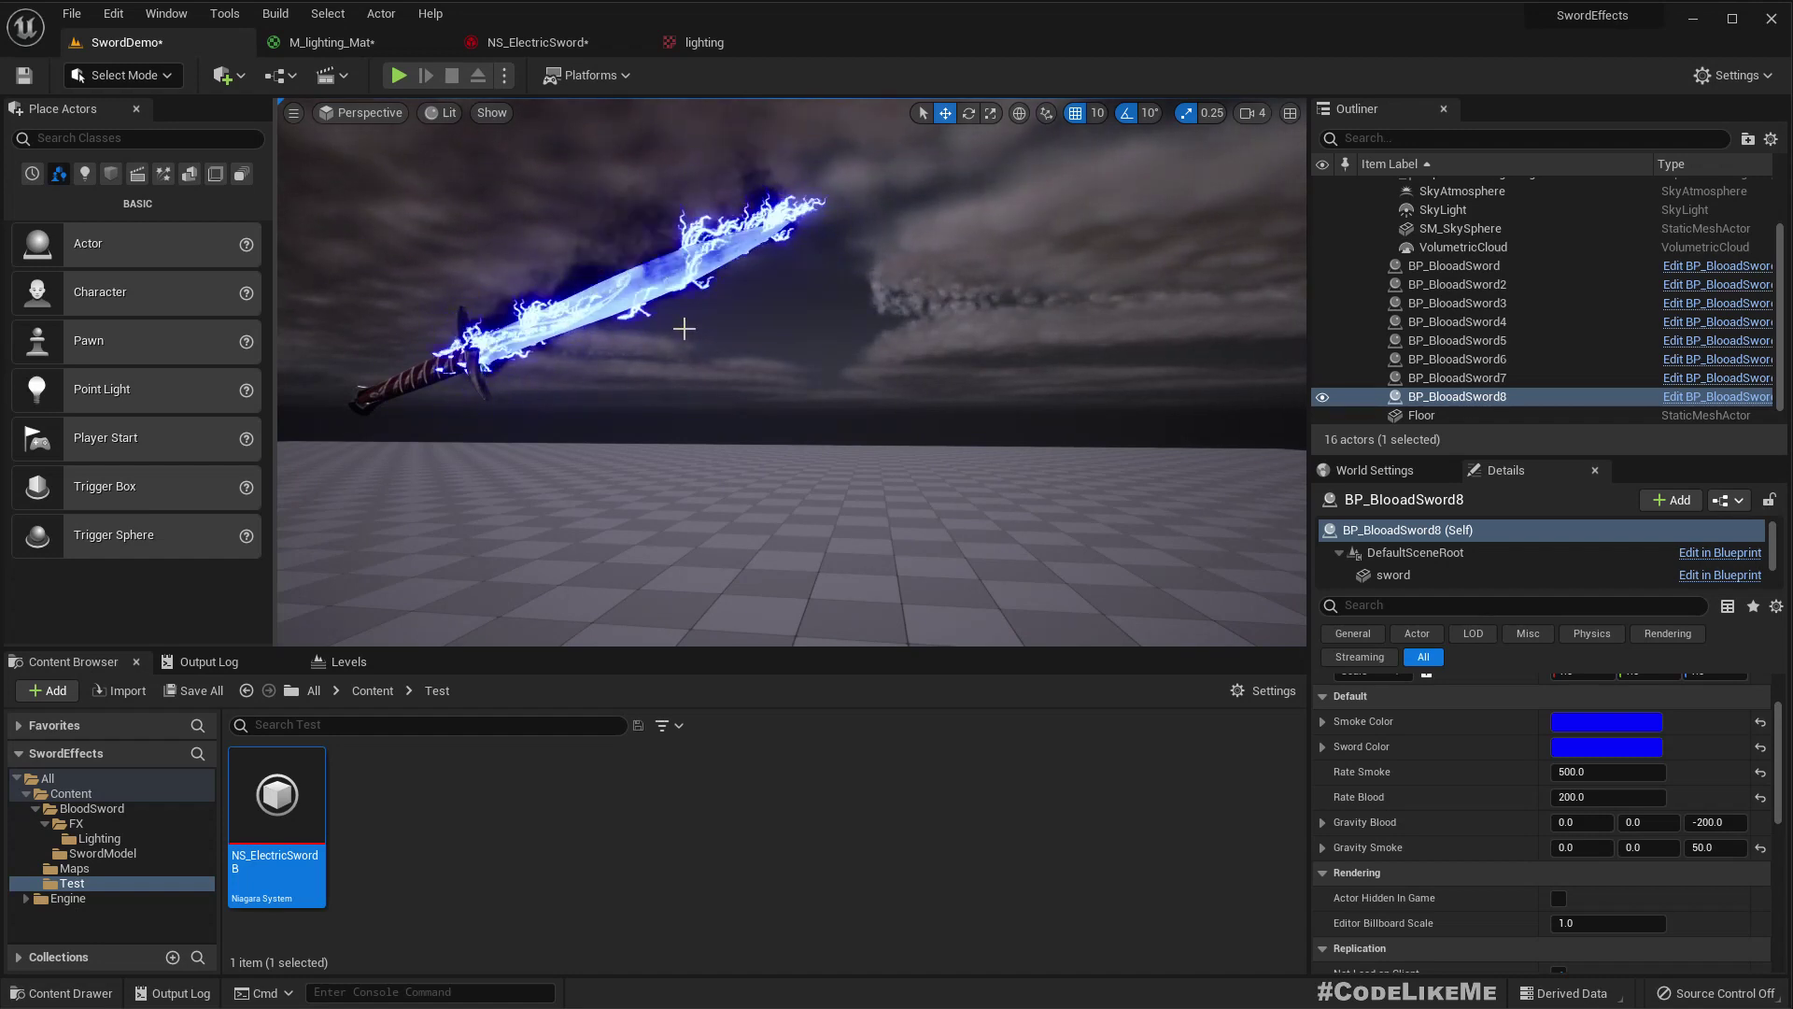
# - In NS_ElectricSword, set the Lighting emitter's Add Velocity speed range to a minimum of 0.2 and a maximum of 0.3
pyautogui.click(502, 43)
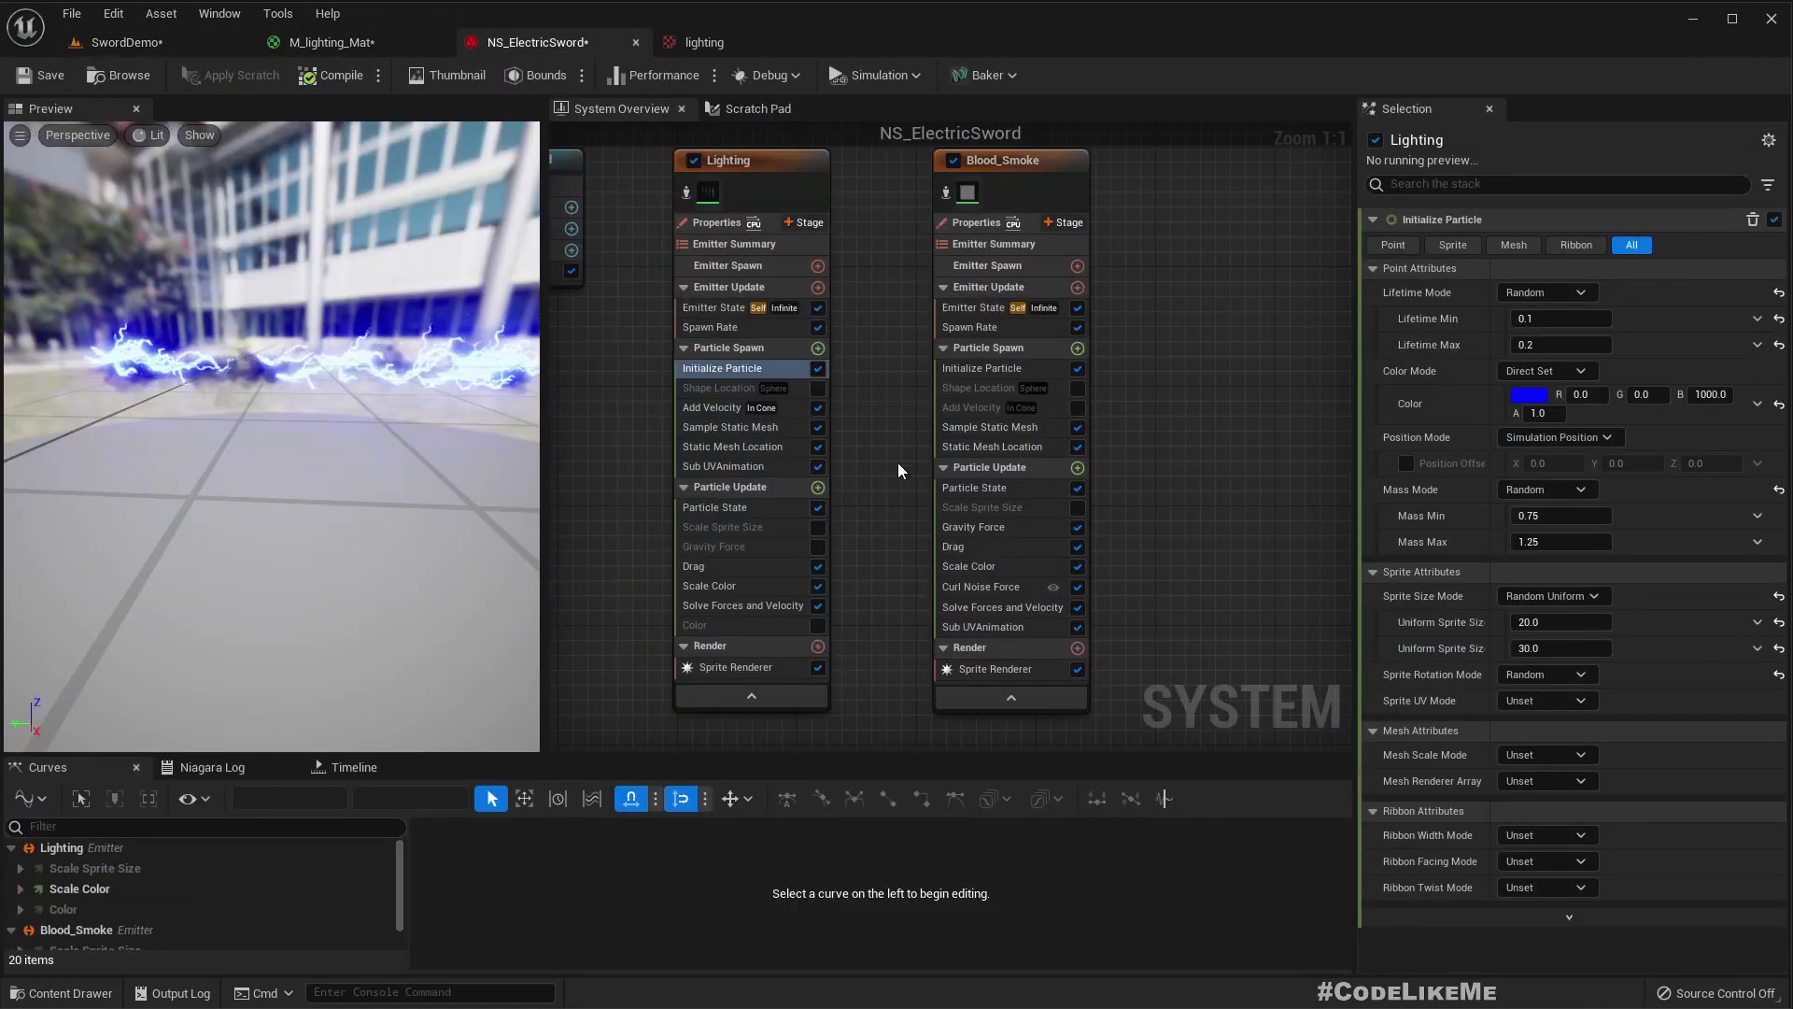
pyautogui.click(714, 410)
pyautogui.click(1569, 296)
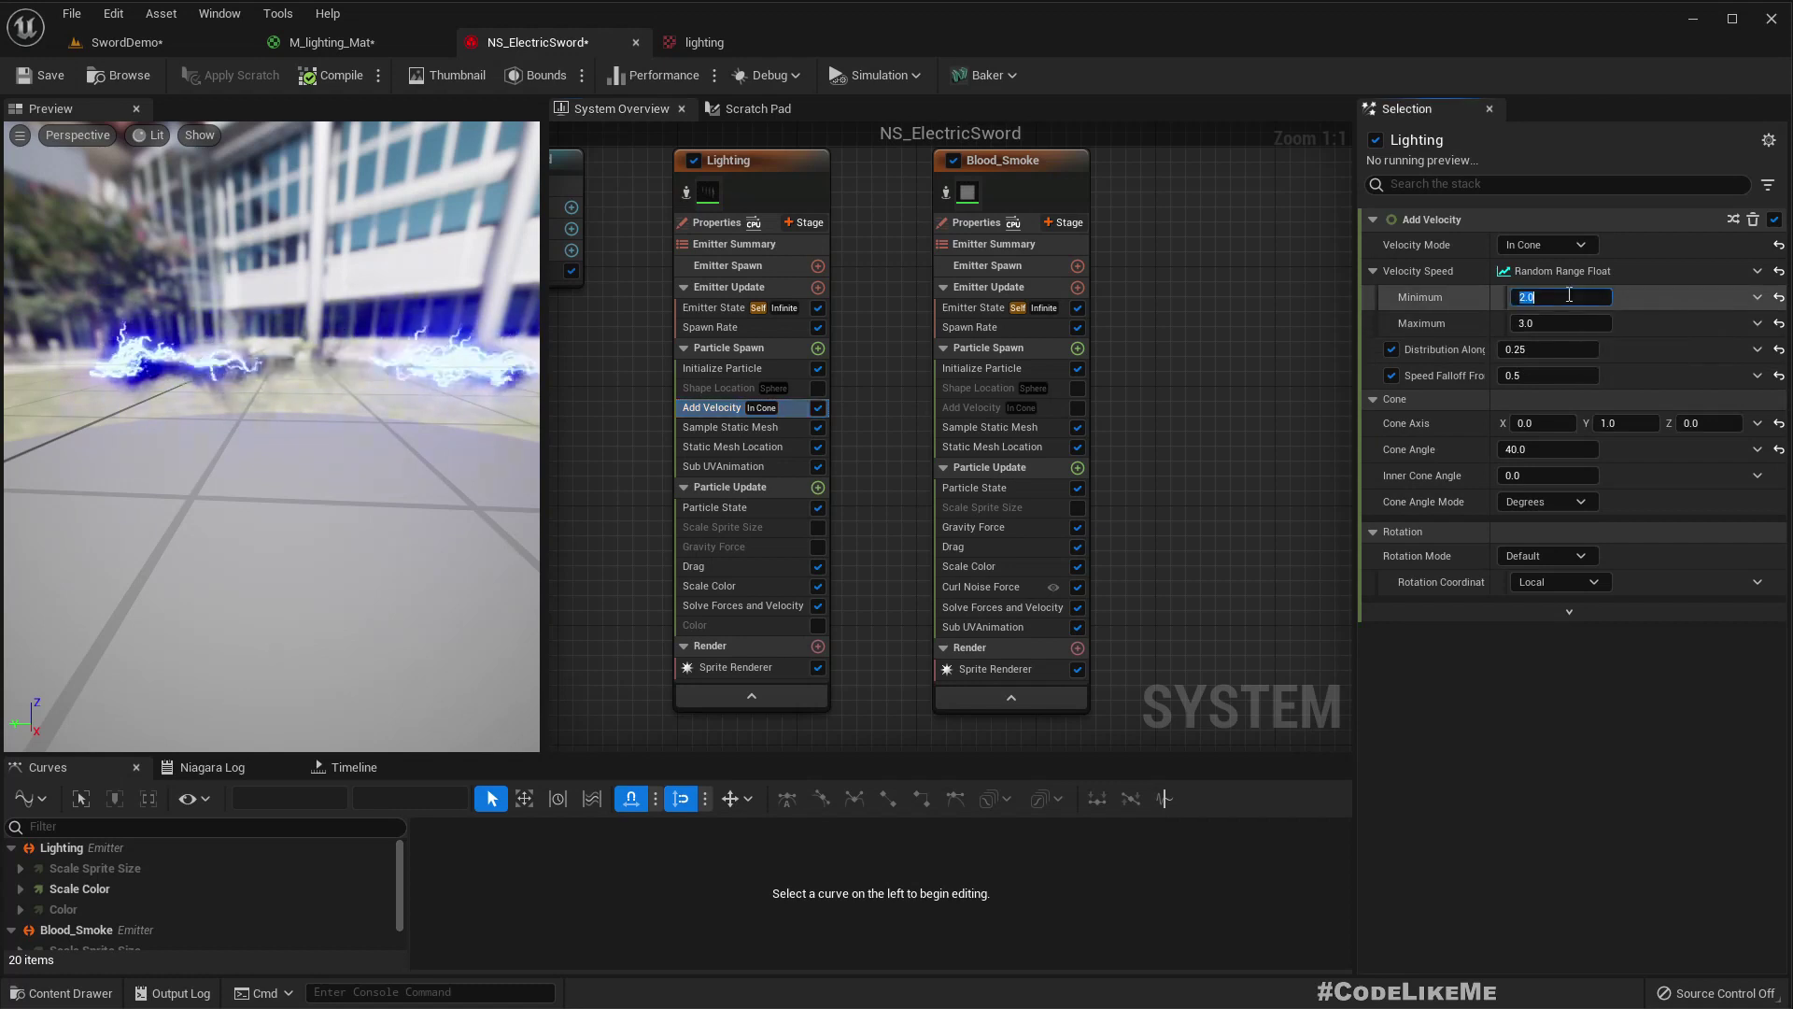
pyautogui.write('0.2')
pyautogui.press('Tab')
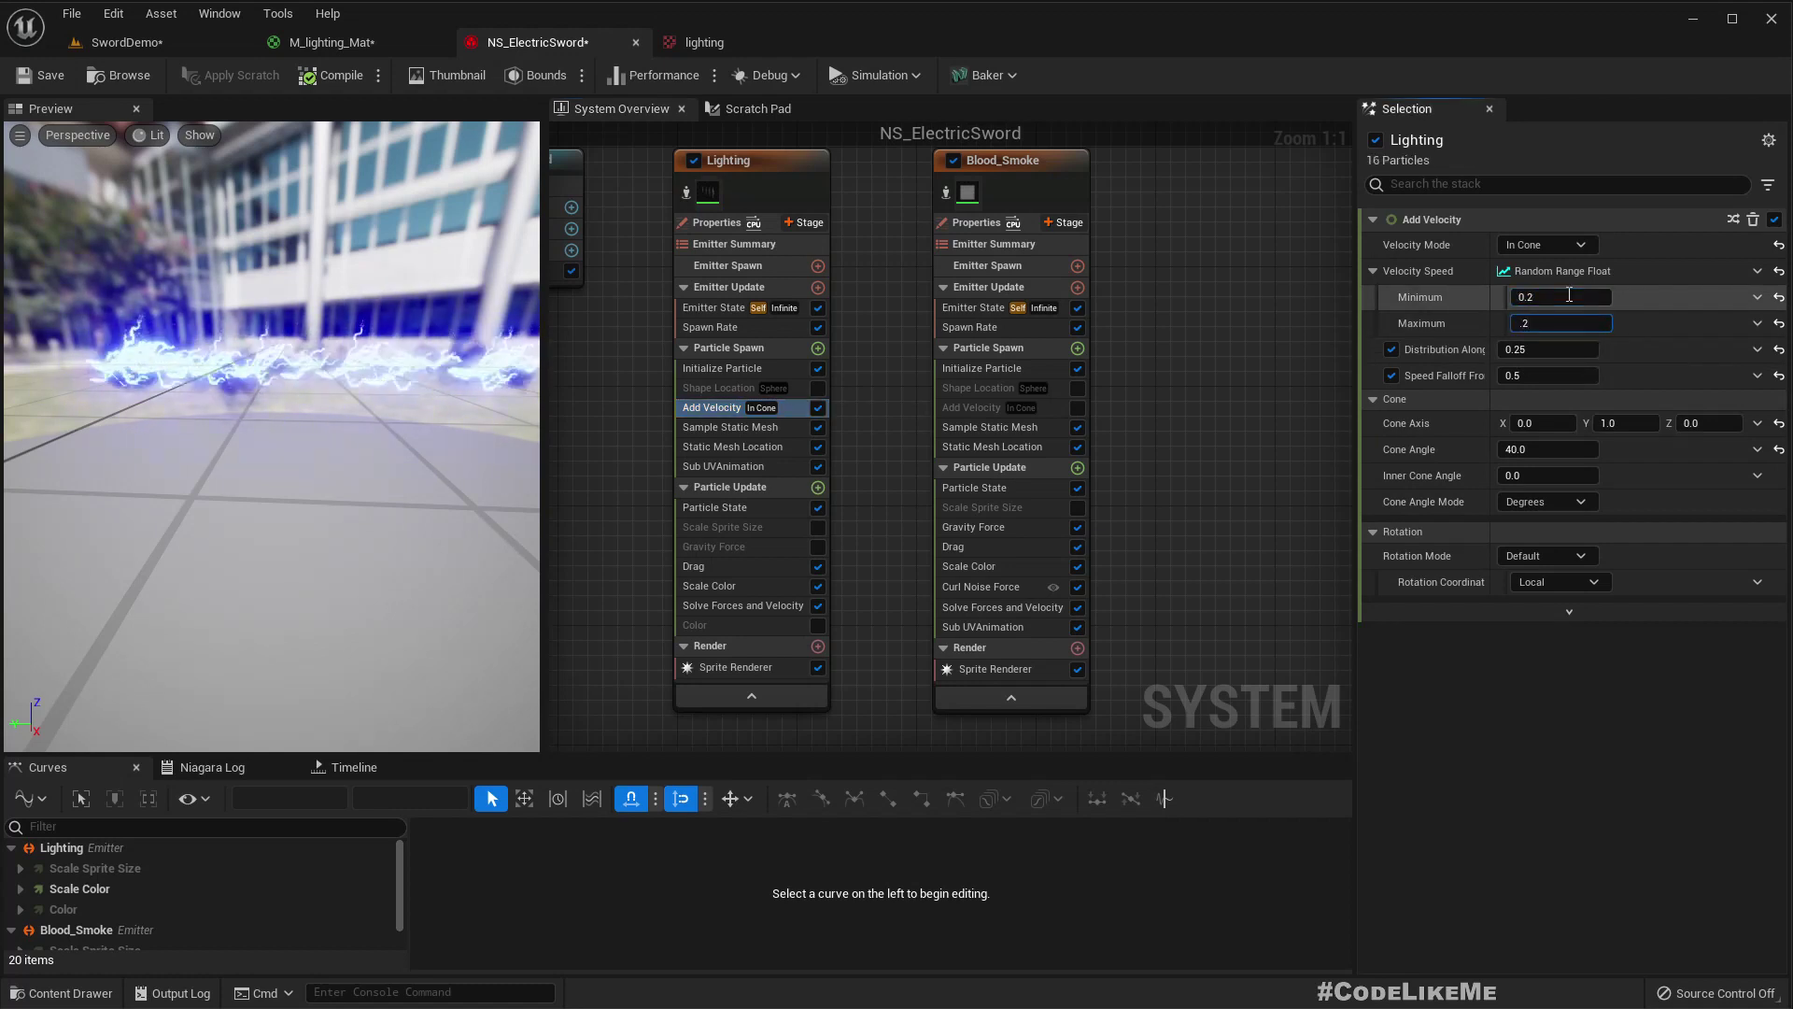
pyautogui.write('.3')
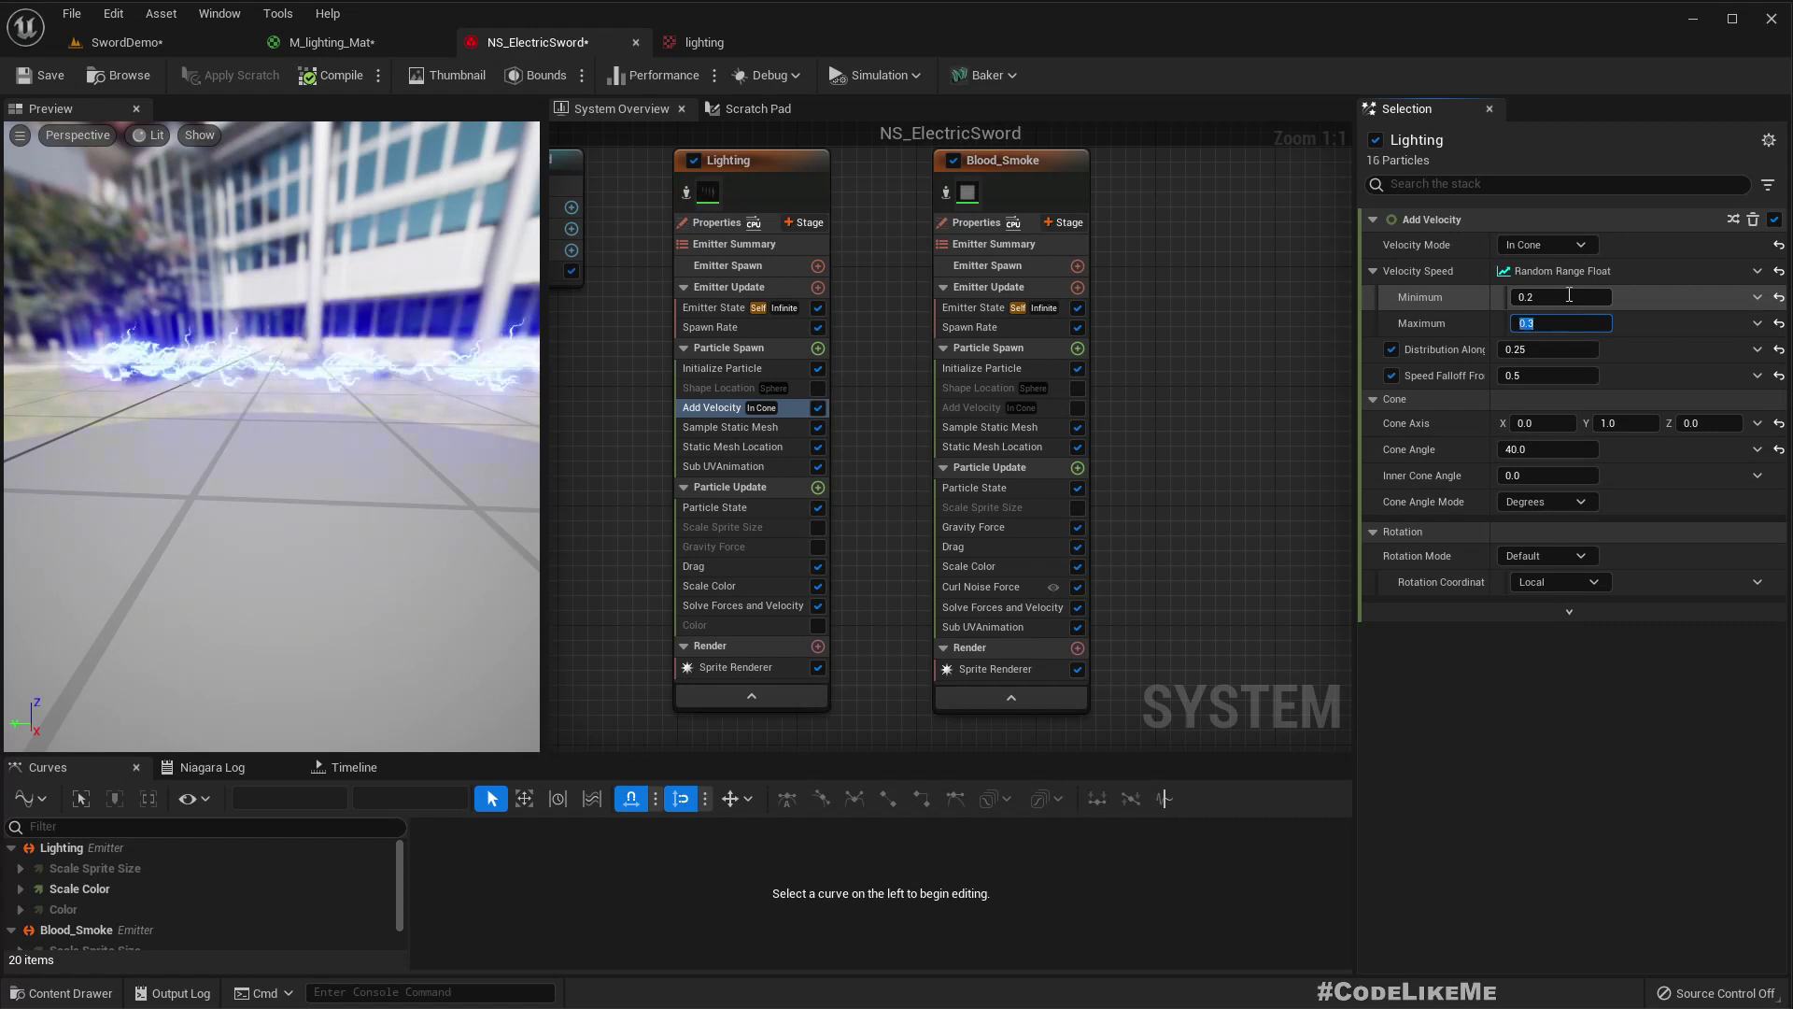
# - In SwordDemo, set the selected sword's Rate Blood to 100 and inspect the sparser lightning
pyautogui.click(110, 41)
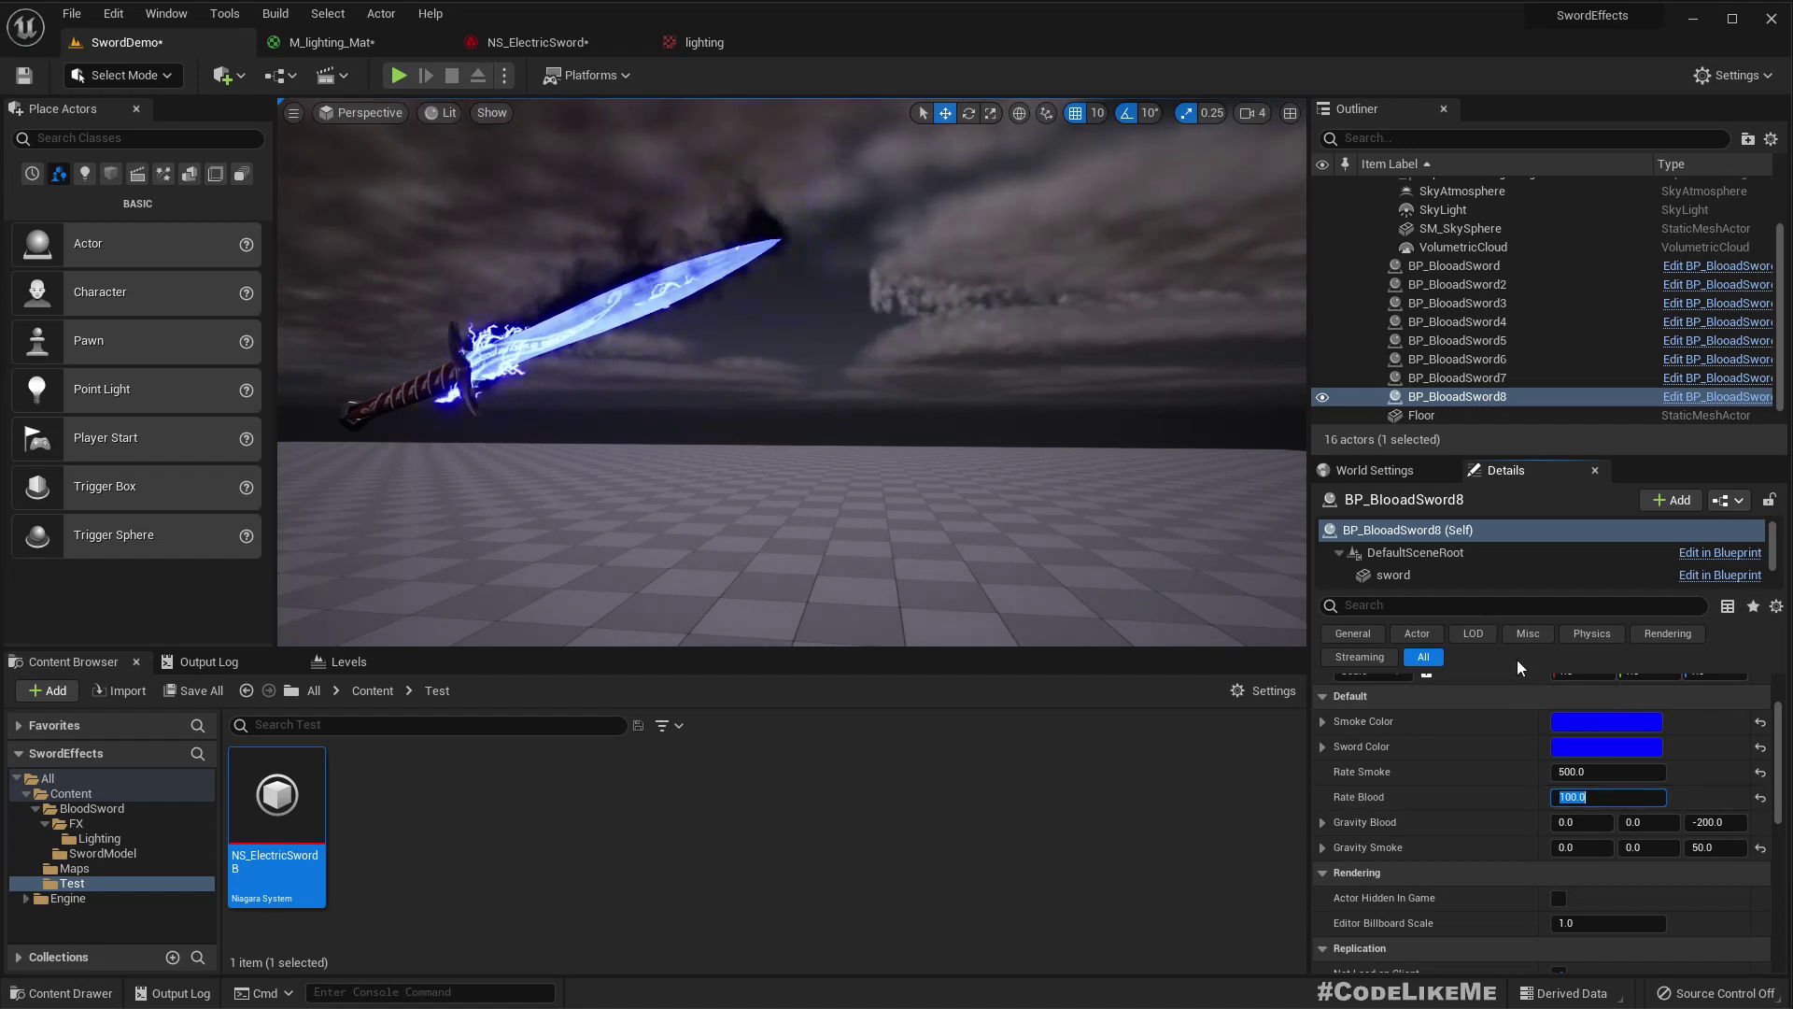
pyautogui.scroll(3, 916, 429)
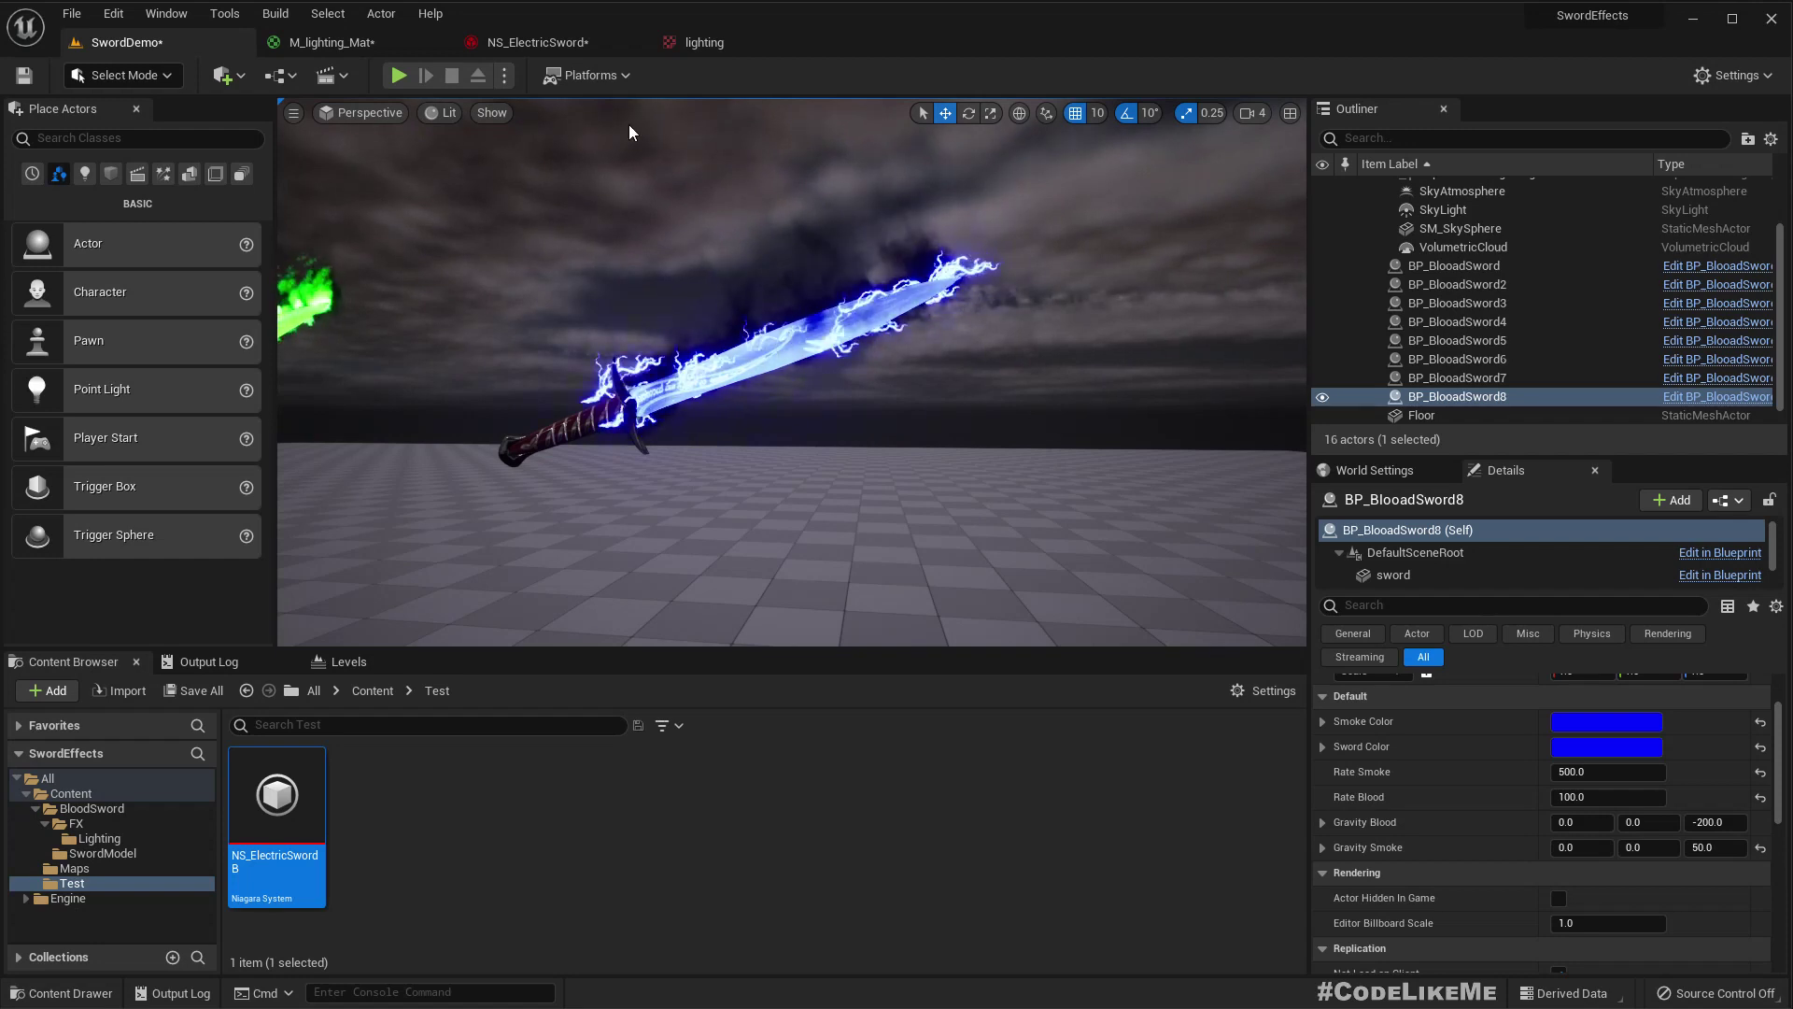
# - In M_lighting_Mat, insert a Depth Fade node between the texture's alpha and Opacity, set its Fade Distance Default to 3.0, and apply the material
pyautogui.click(350, 41)
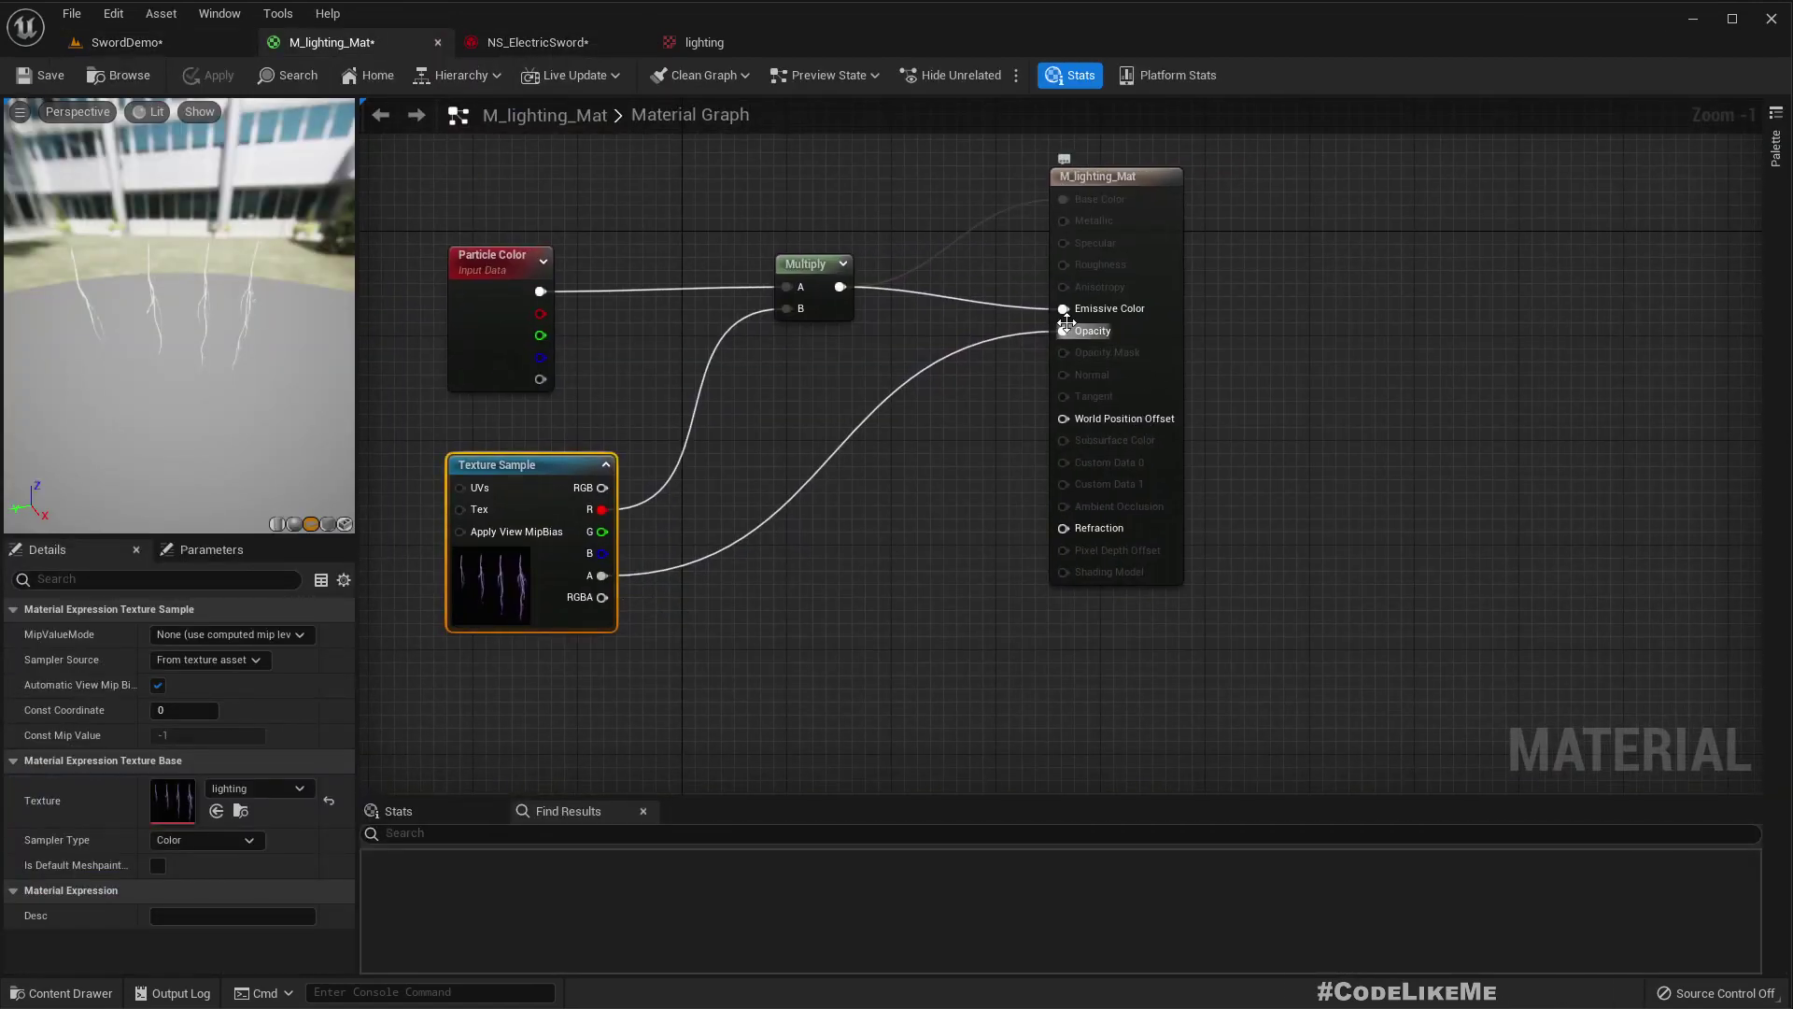
pyautogui.moveTo(1065, 330); pyautogui.dragTo(873, 495)
pyautogui.write('depthfa')
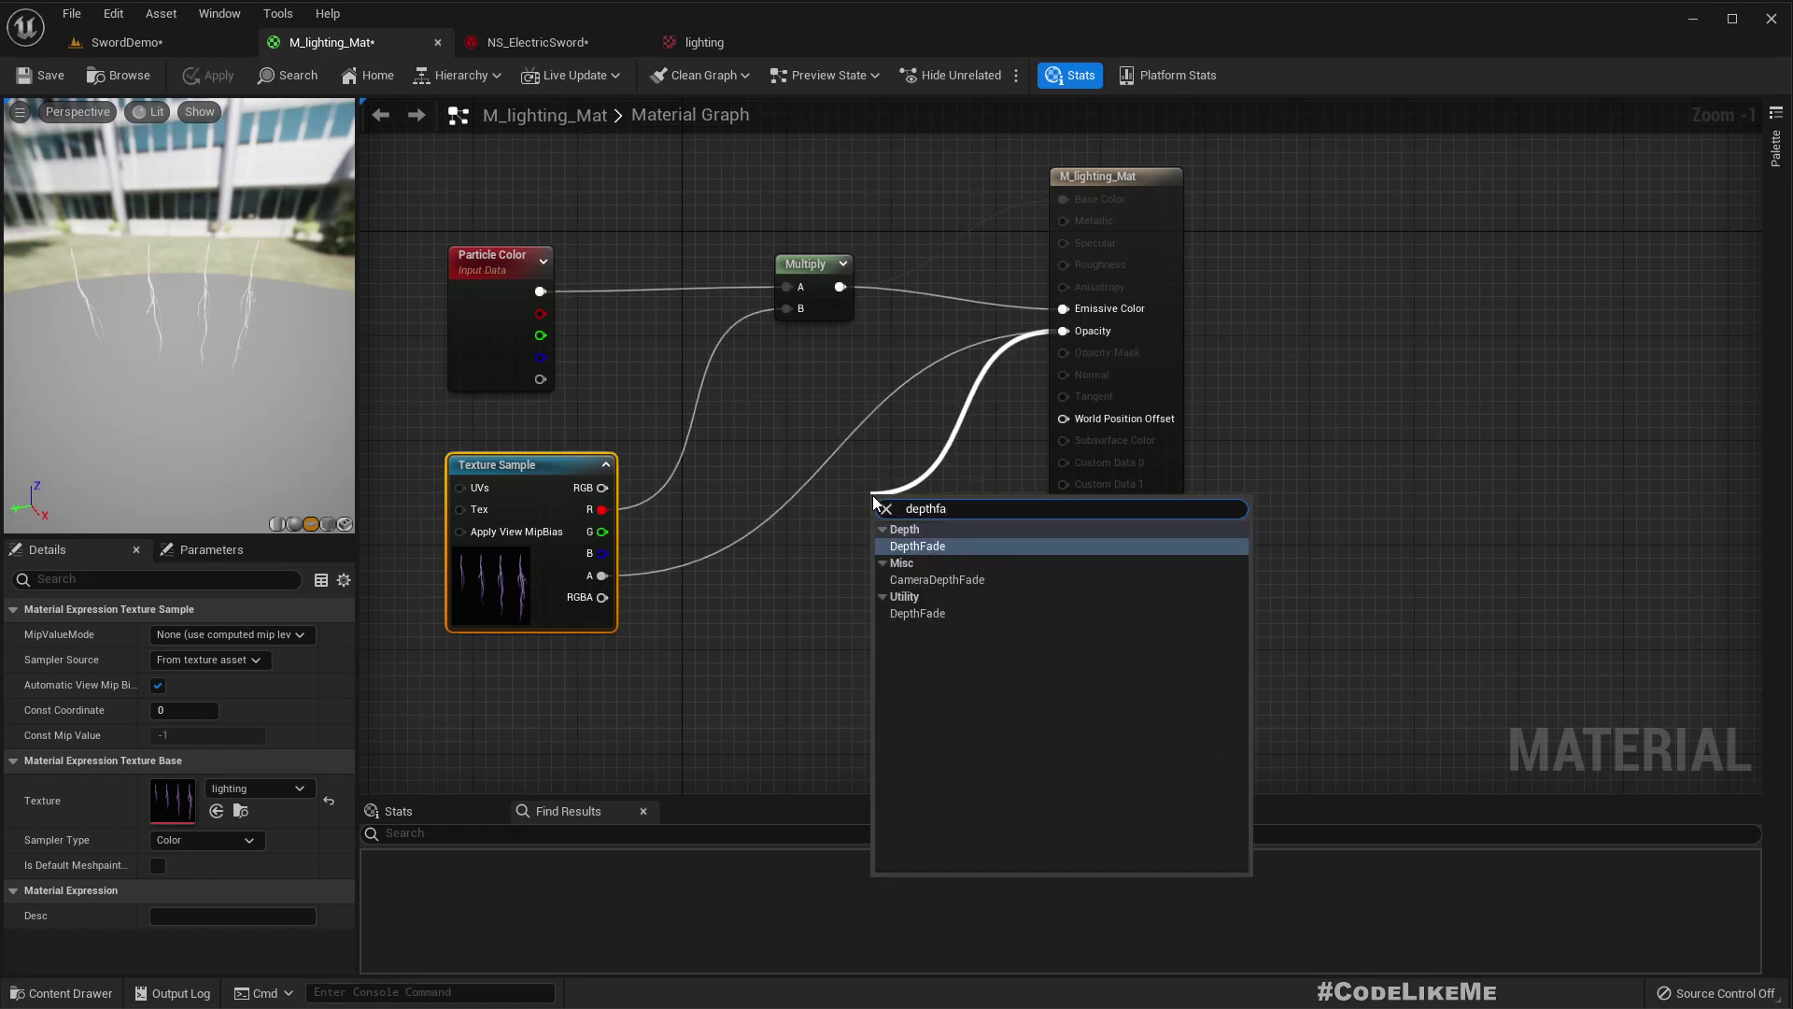
pyautogui.press('Return')
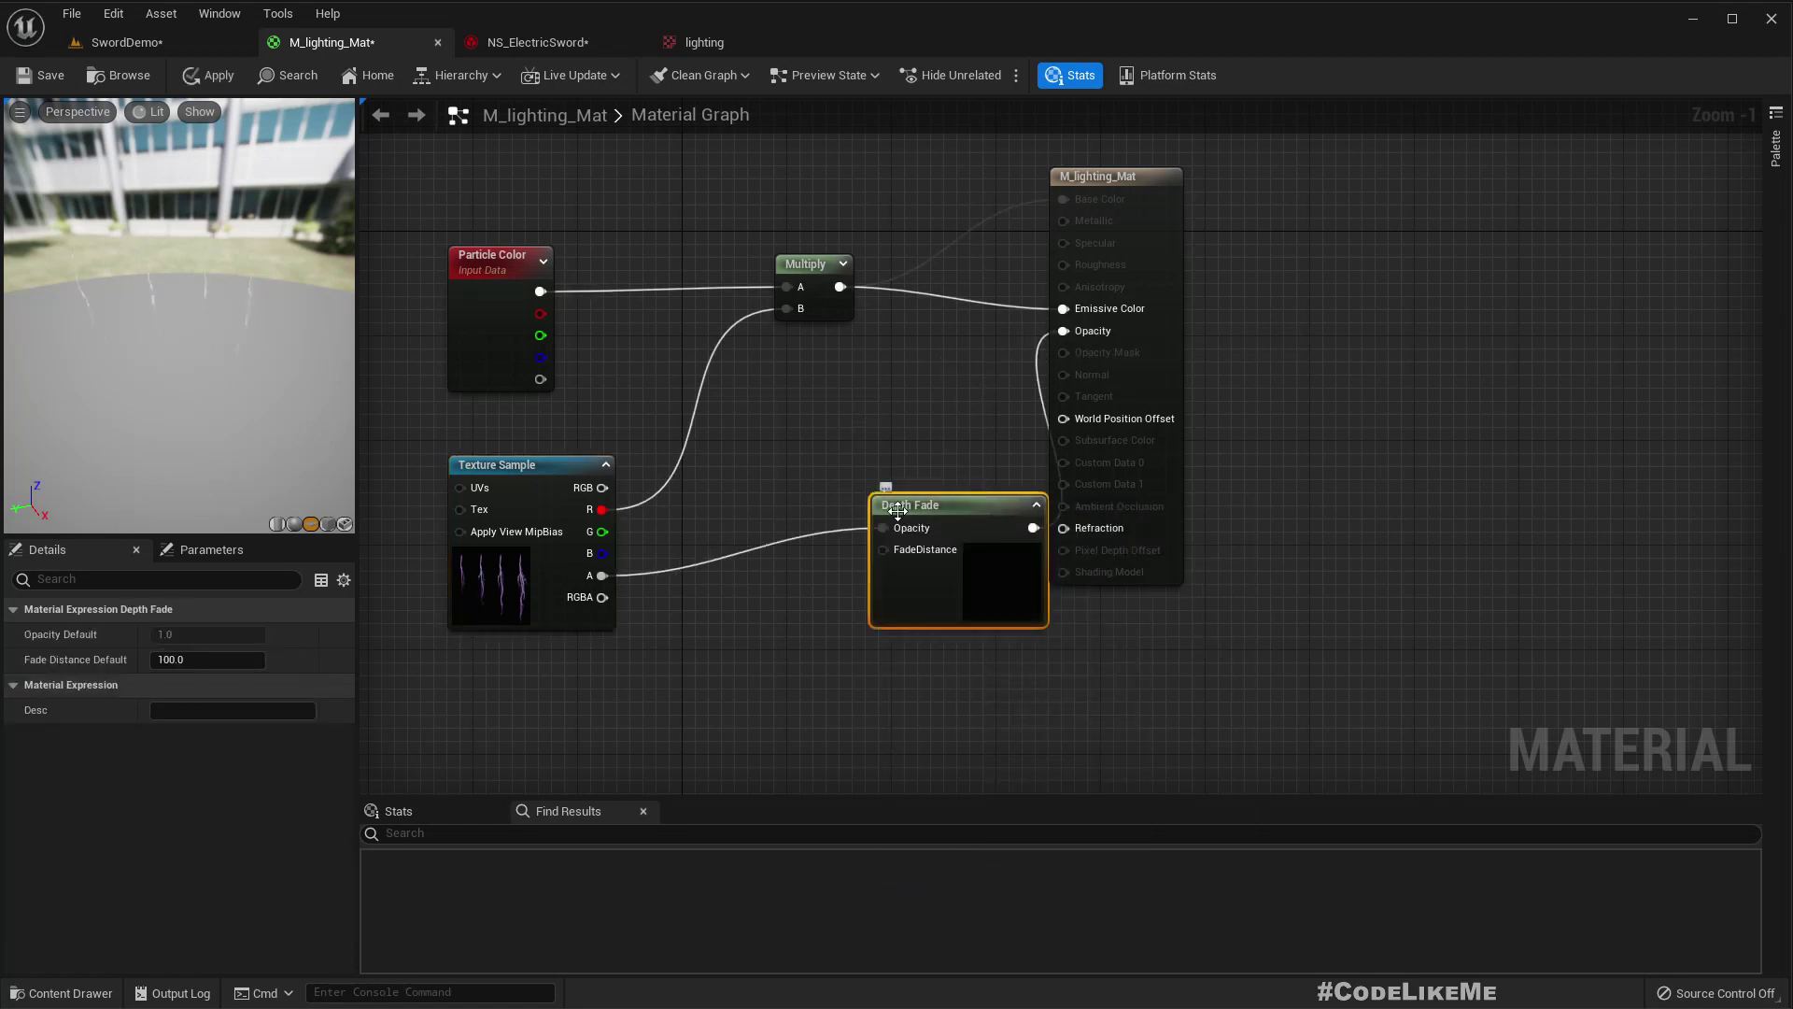
pyautogui.moveTo(905, 500); pyautogui.dragTo(826, 500)
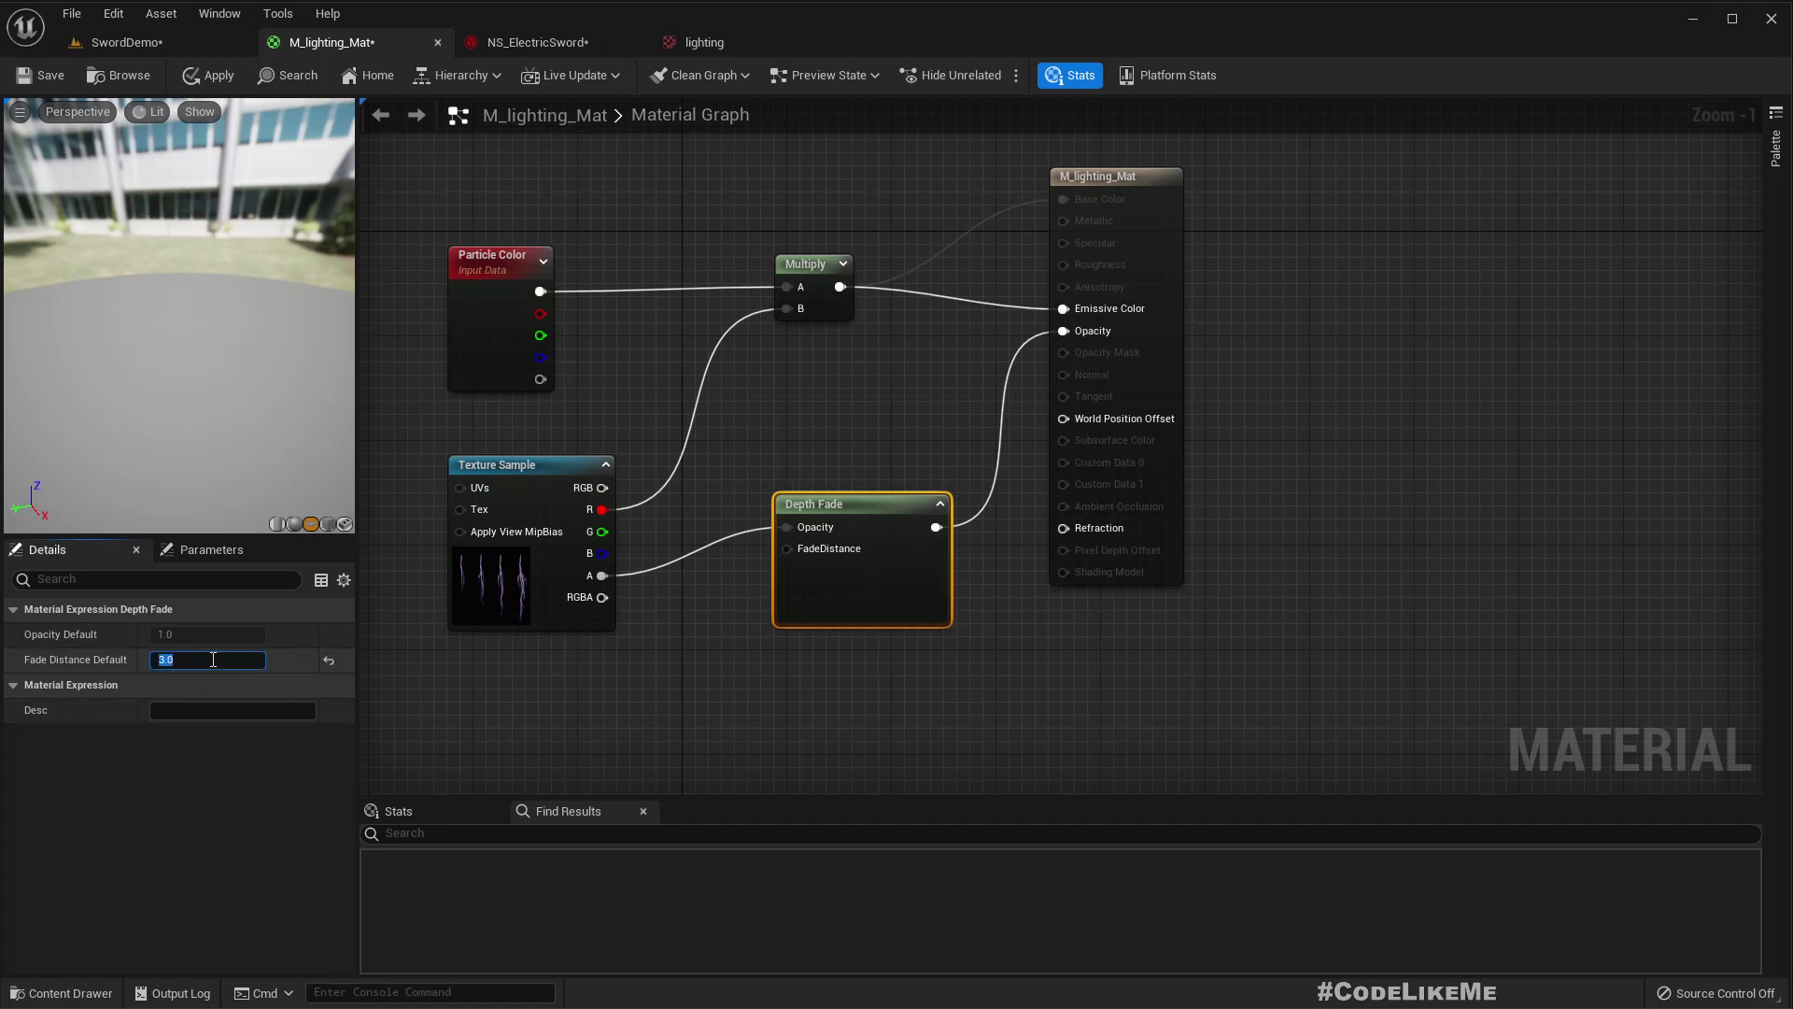
pyautogui.click(210, 74)
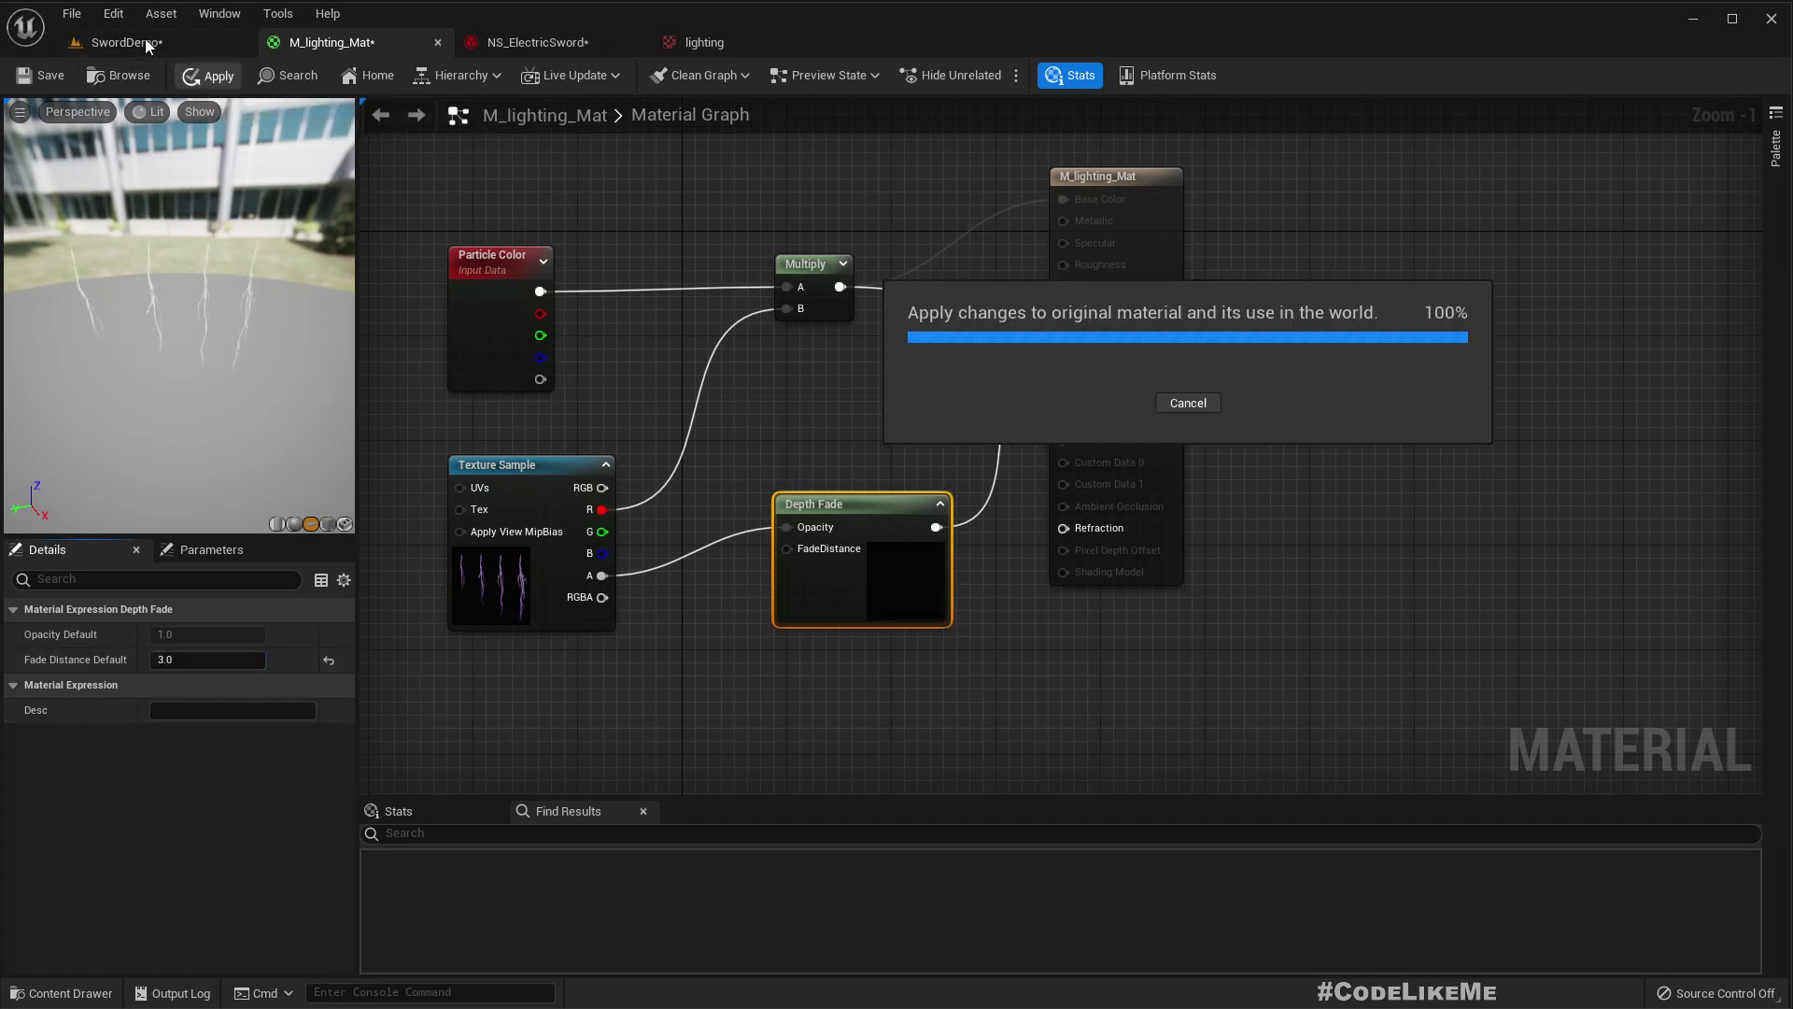
# - Inspect the sword with the updated lightning material in the SwordDemo level
pyautogui.click(142, 38)
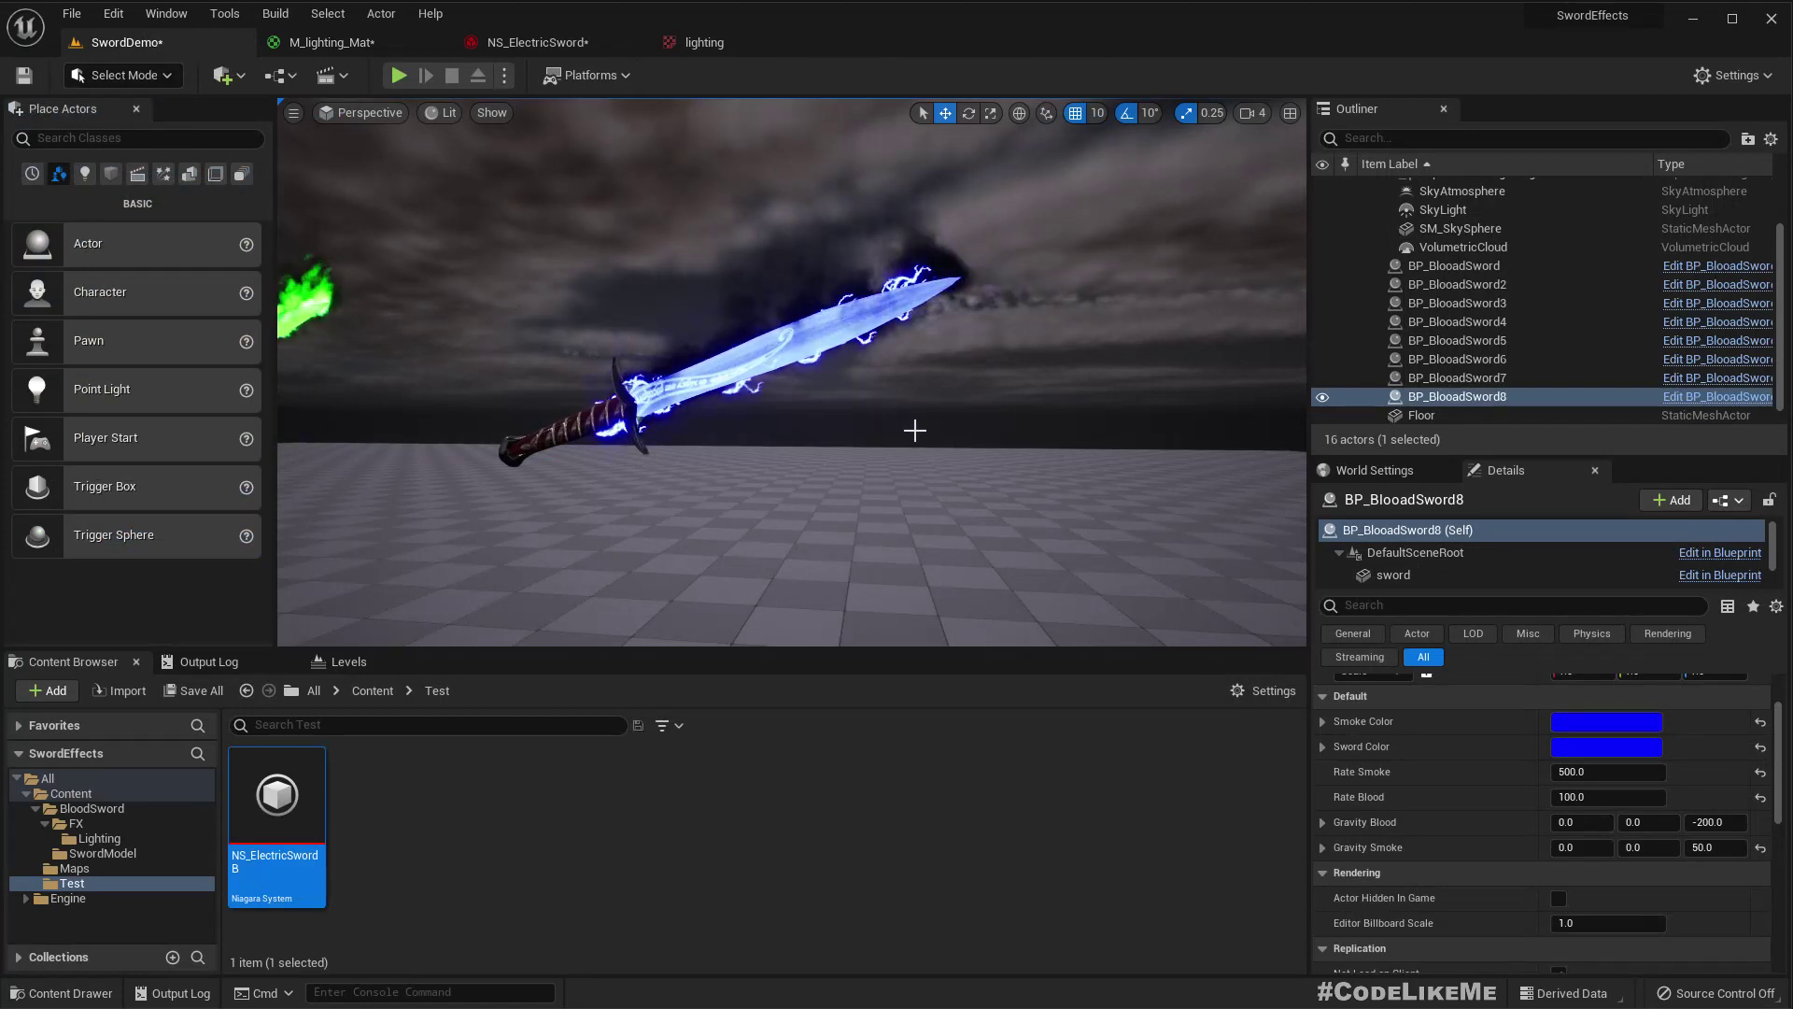
pyautogui.press('w')
pyautogui.moveTo(807, 388); pyautogui.dragTo(878, 378, button='right')
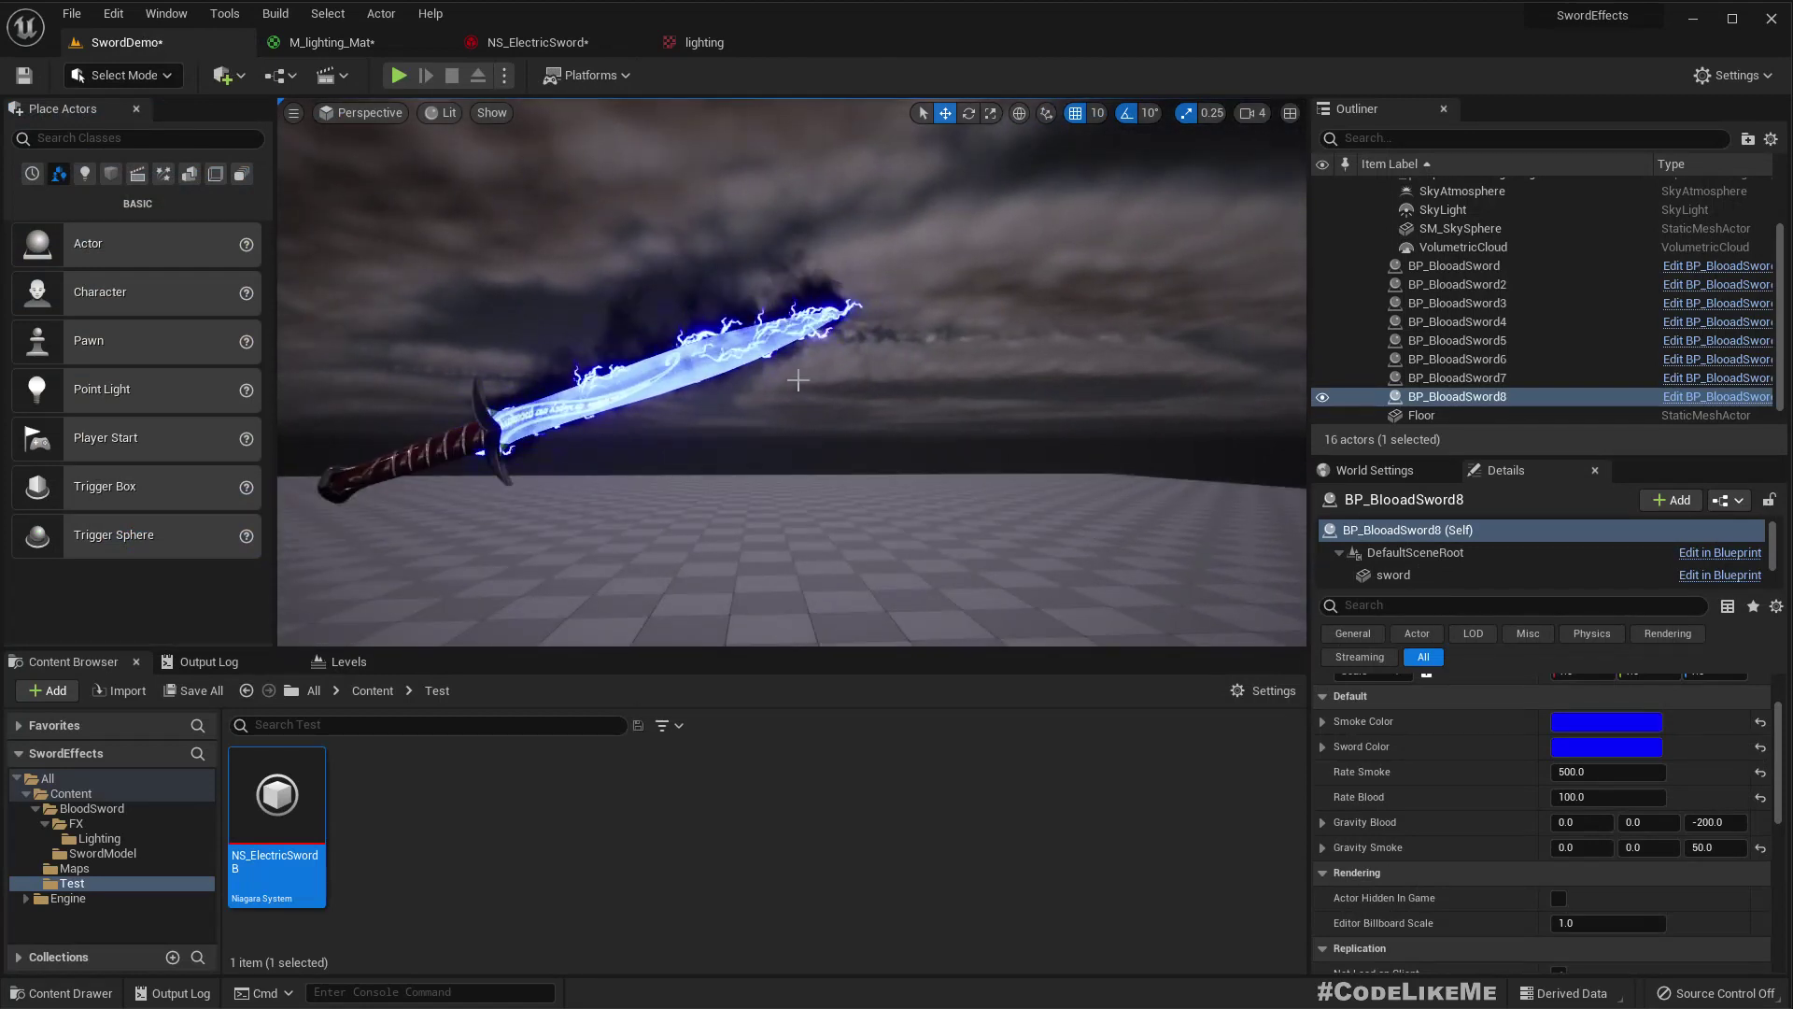
# - Examine the blue electric sword in the maximized SwordDemo viewport from different distances and angles
pyautogui.press('F11')
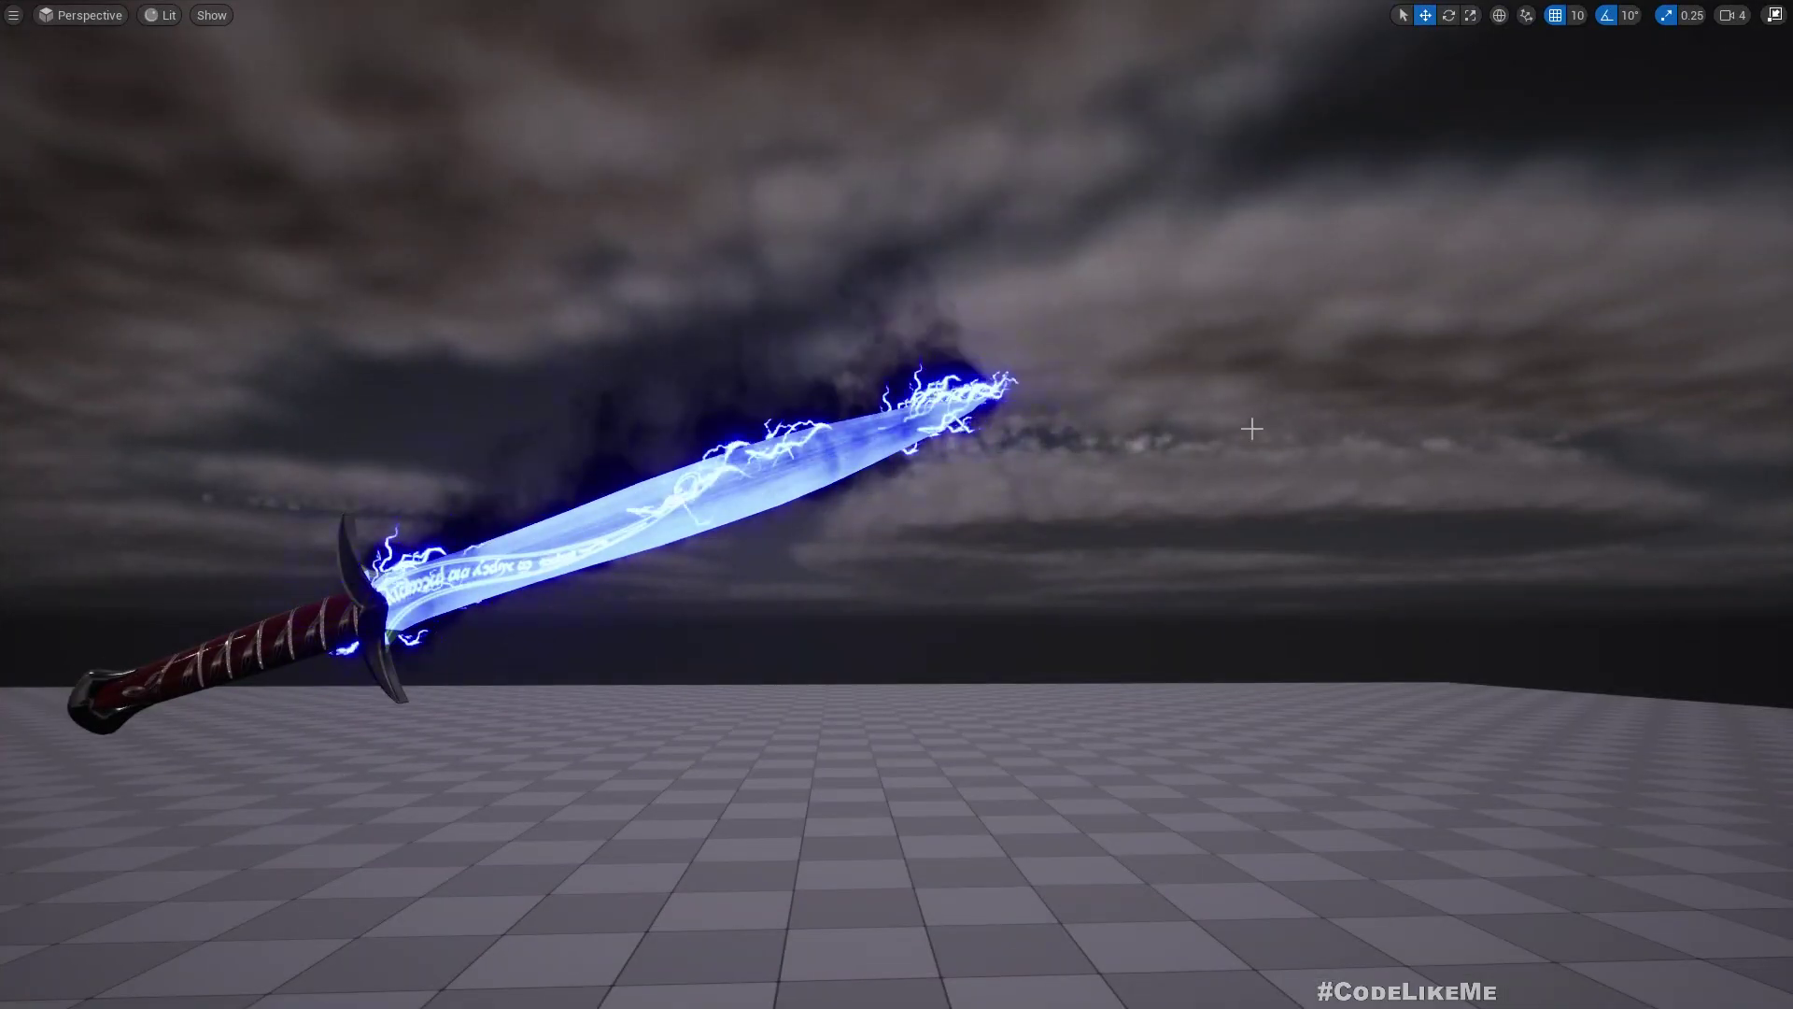
pyautogui.moveTo(1332, 483); pyautogui.dragTo(1276, 447, button='right')
pyautogui.press('s')
pyautogui.press('a')
pyautogui.press('d')
pyautogui.press('q')
pyautogui.press('w')
pyautogui.press('F11')
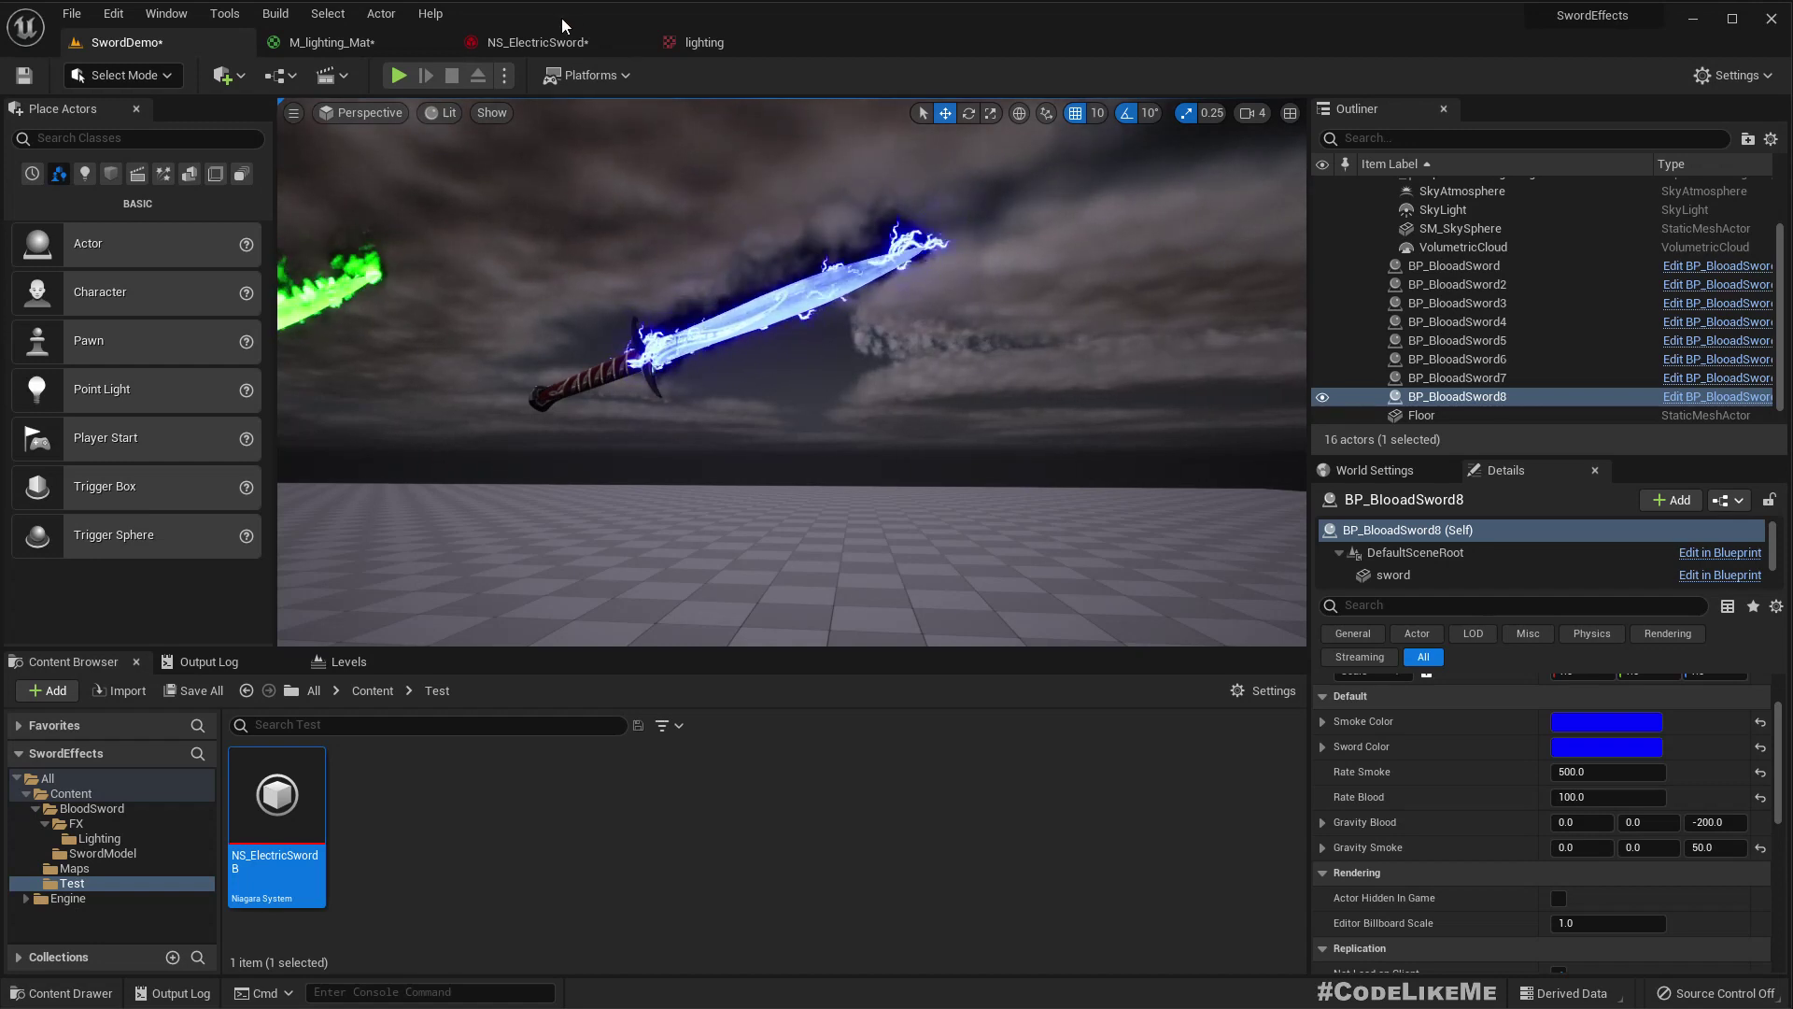
# - In NS_ElectricSword, link the Lighting emitter's Initialize Particle Color to the User MainColor parameter
pyautogui.click(546, 42)
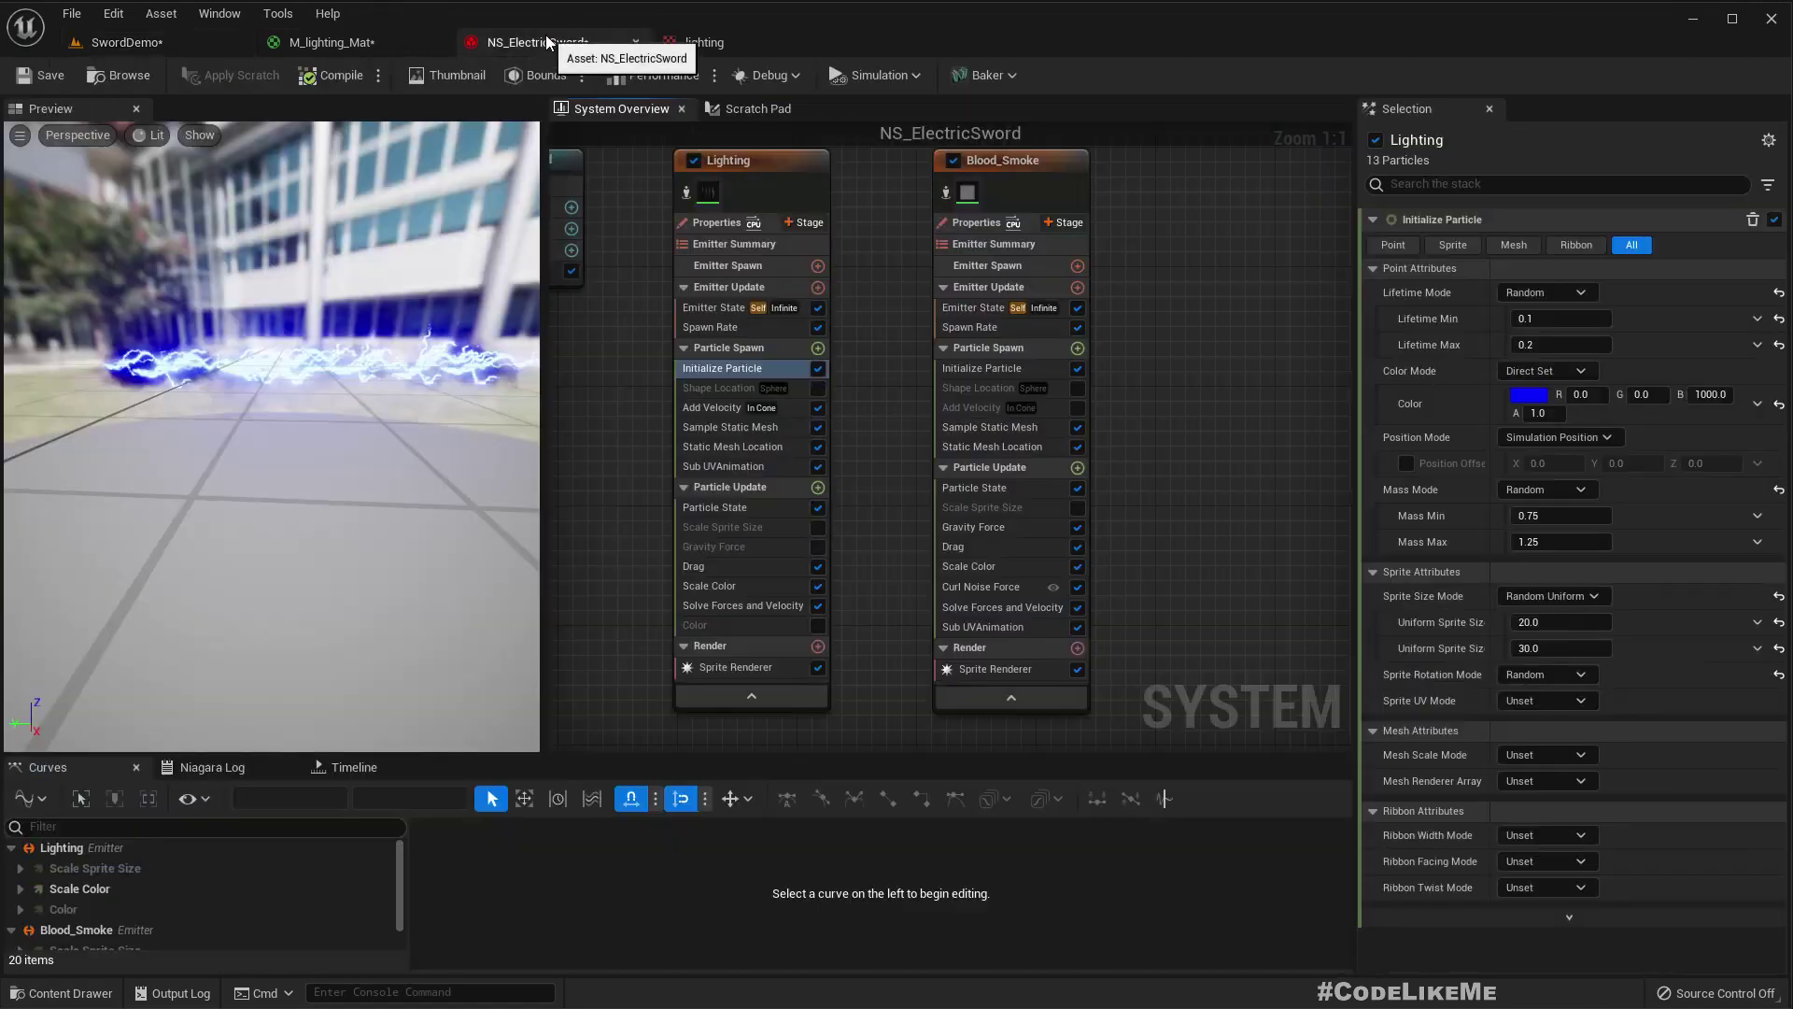
pyautogui.click(1758, 403)
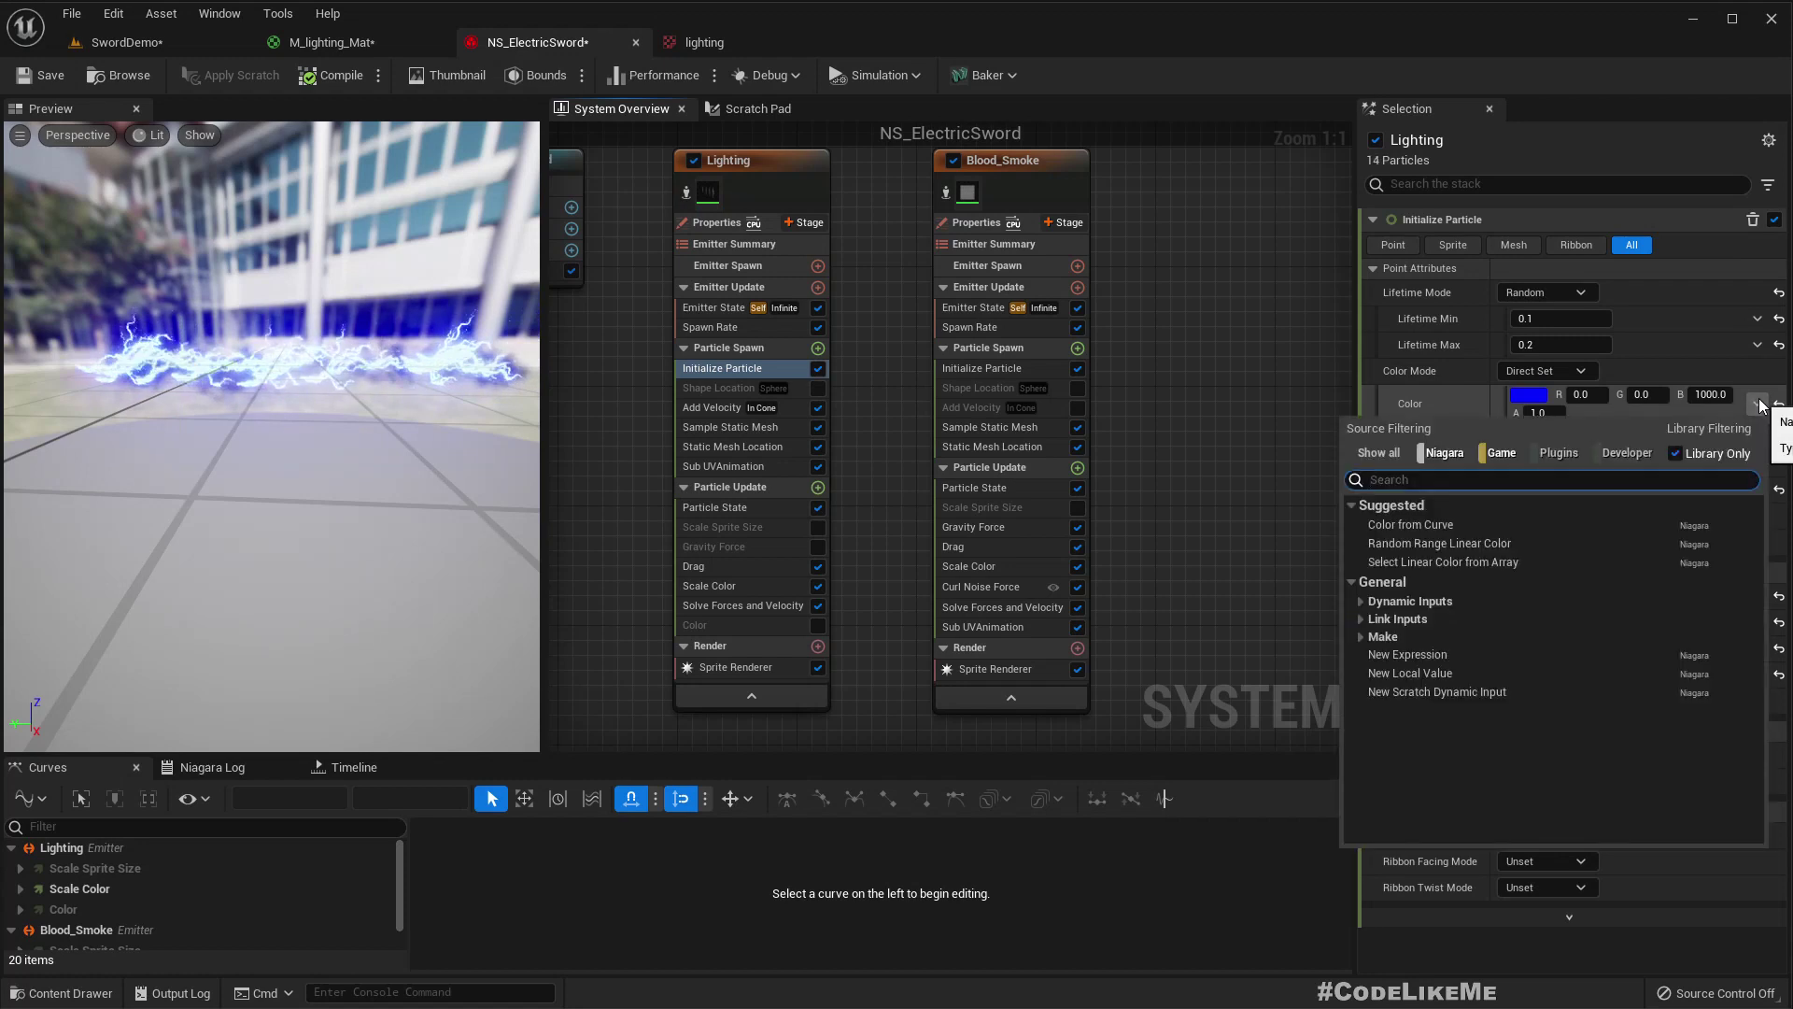
pyautogui.write('c')
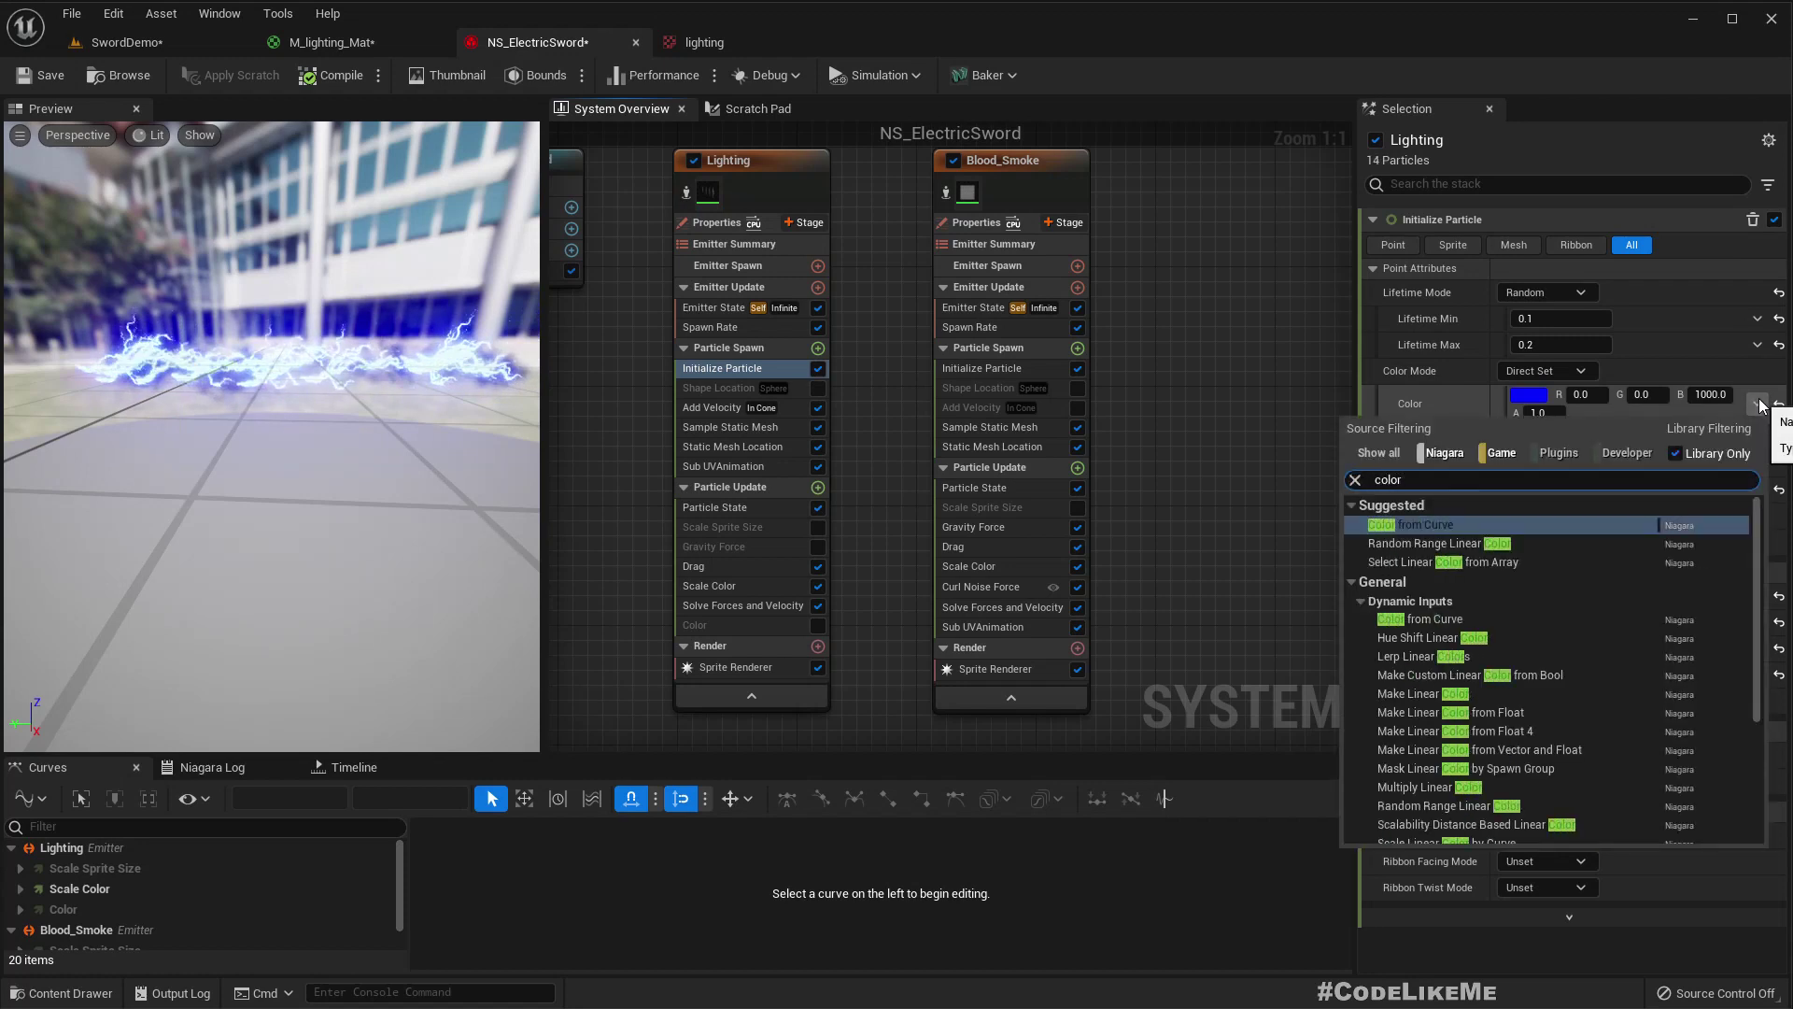
pyautogui.write('olor')
pyautogui.hotkey('ctrl', 'a')
pyautogui.write('user')
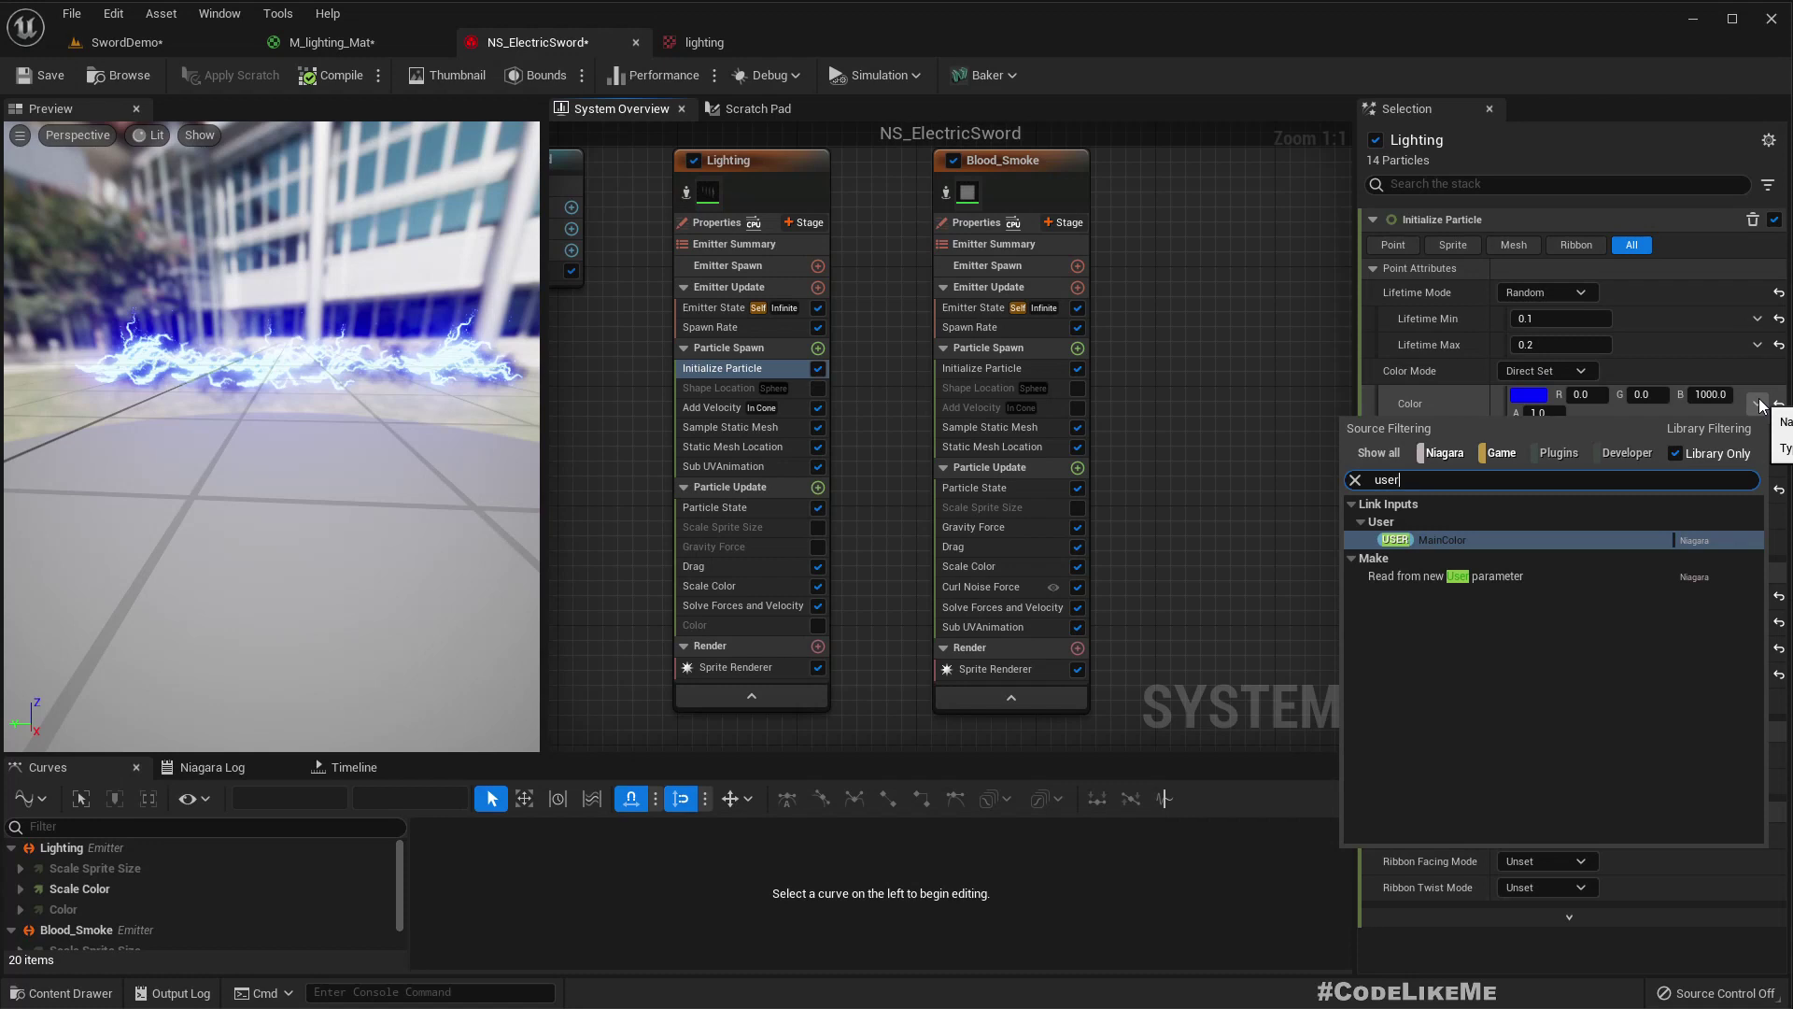
pyautogui.press('Return')
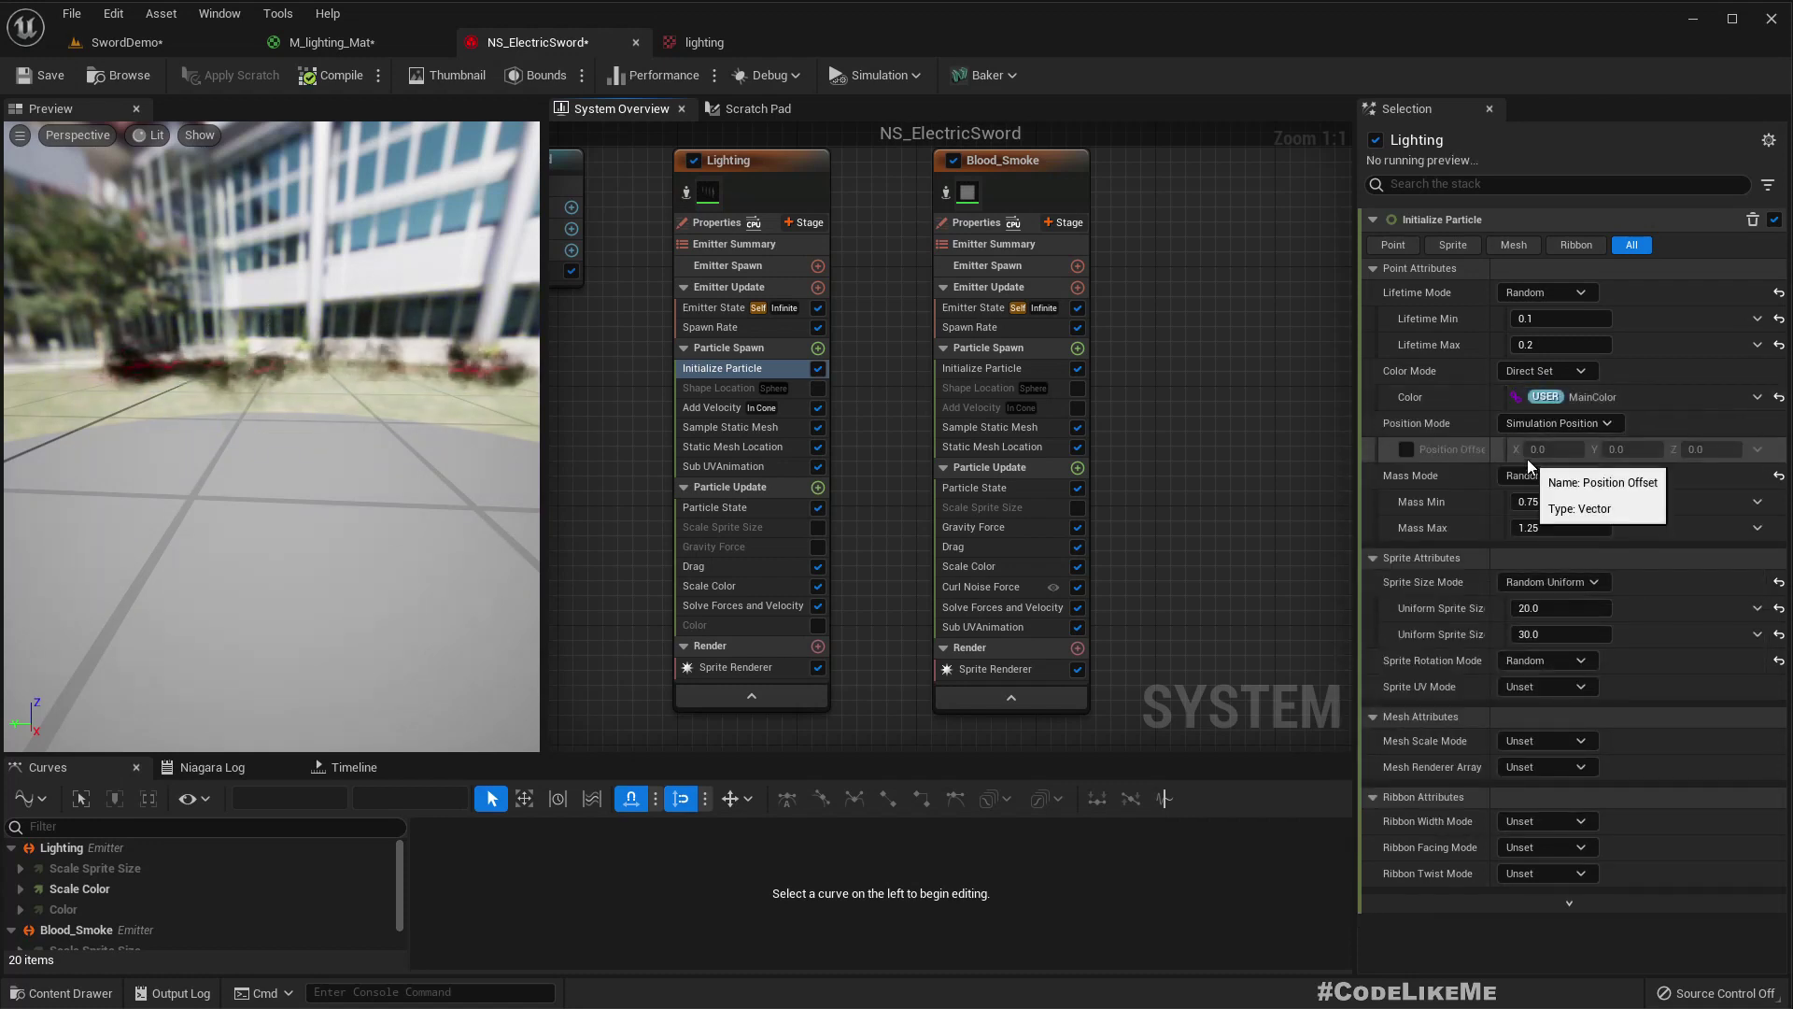
pyautogui.moveTo(374, 439); pyautogui.dragTo(467, 551)
# - Return to SwordDemo and look over the electric sword alongside the other colored swords
pyautogui.click(115, 43)
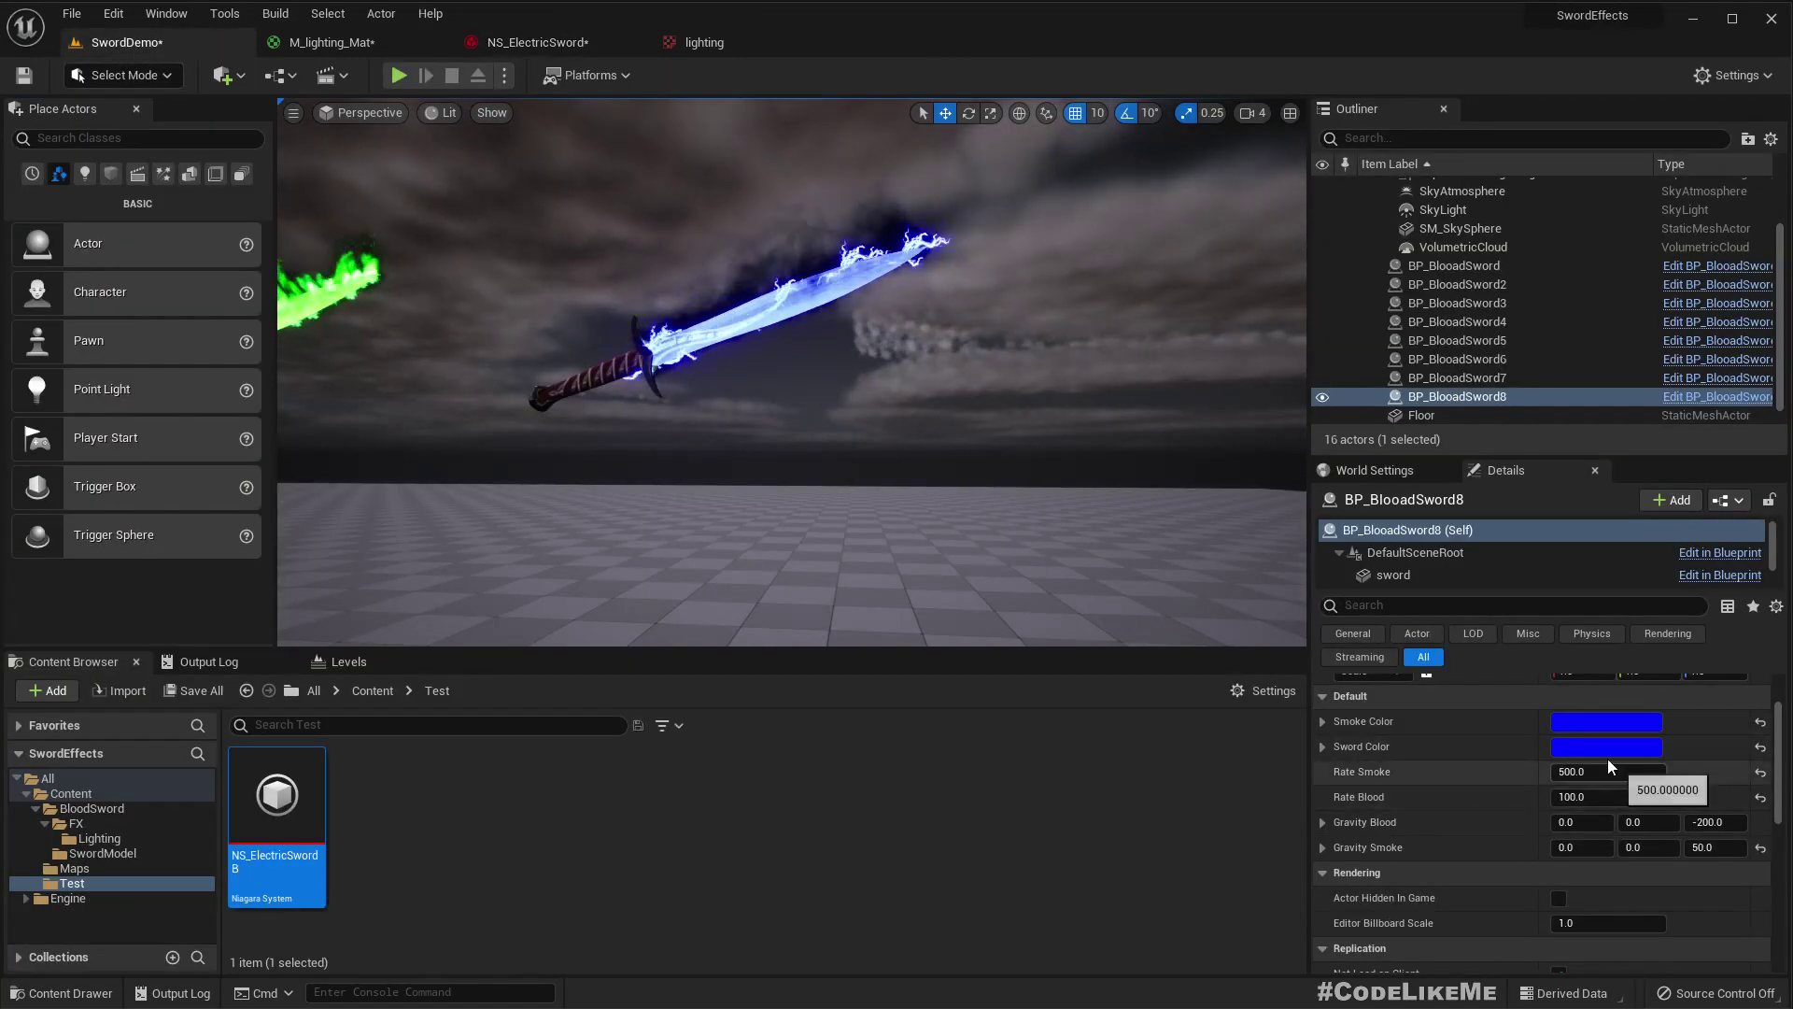
pyautogui.scroll(2, 1621, 731)
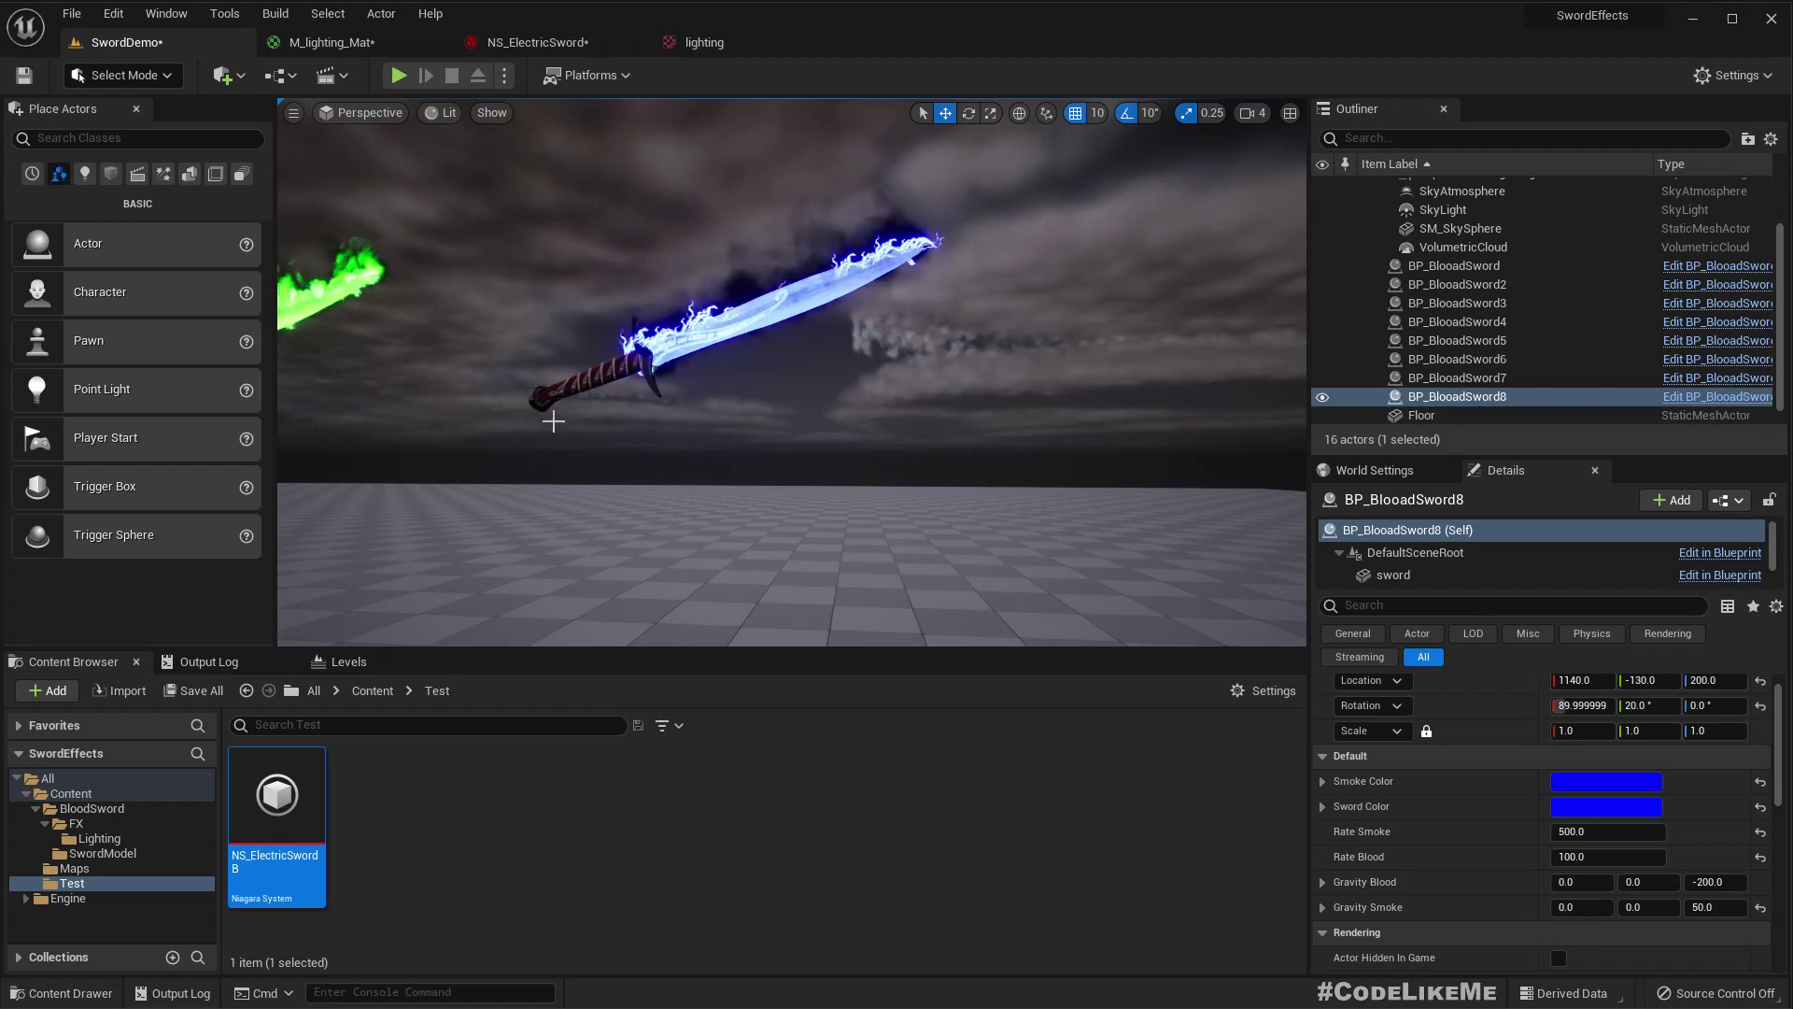
pyautogui.moveTo(659, 438); pyautogui.dragTo(599, 472, button='right')
pyautogui.press('a')
pyautogui.press('w')
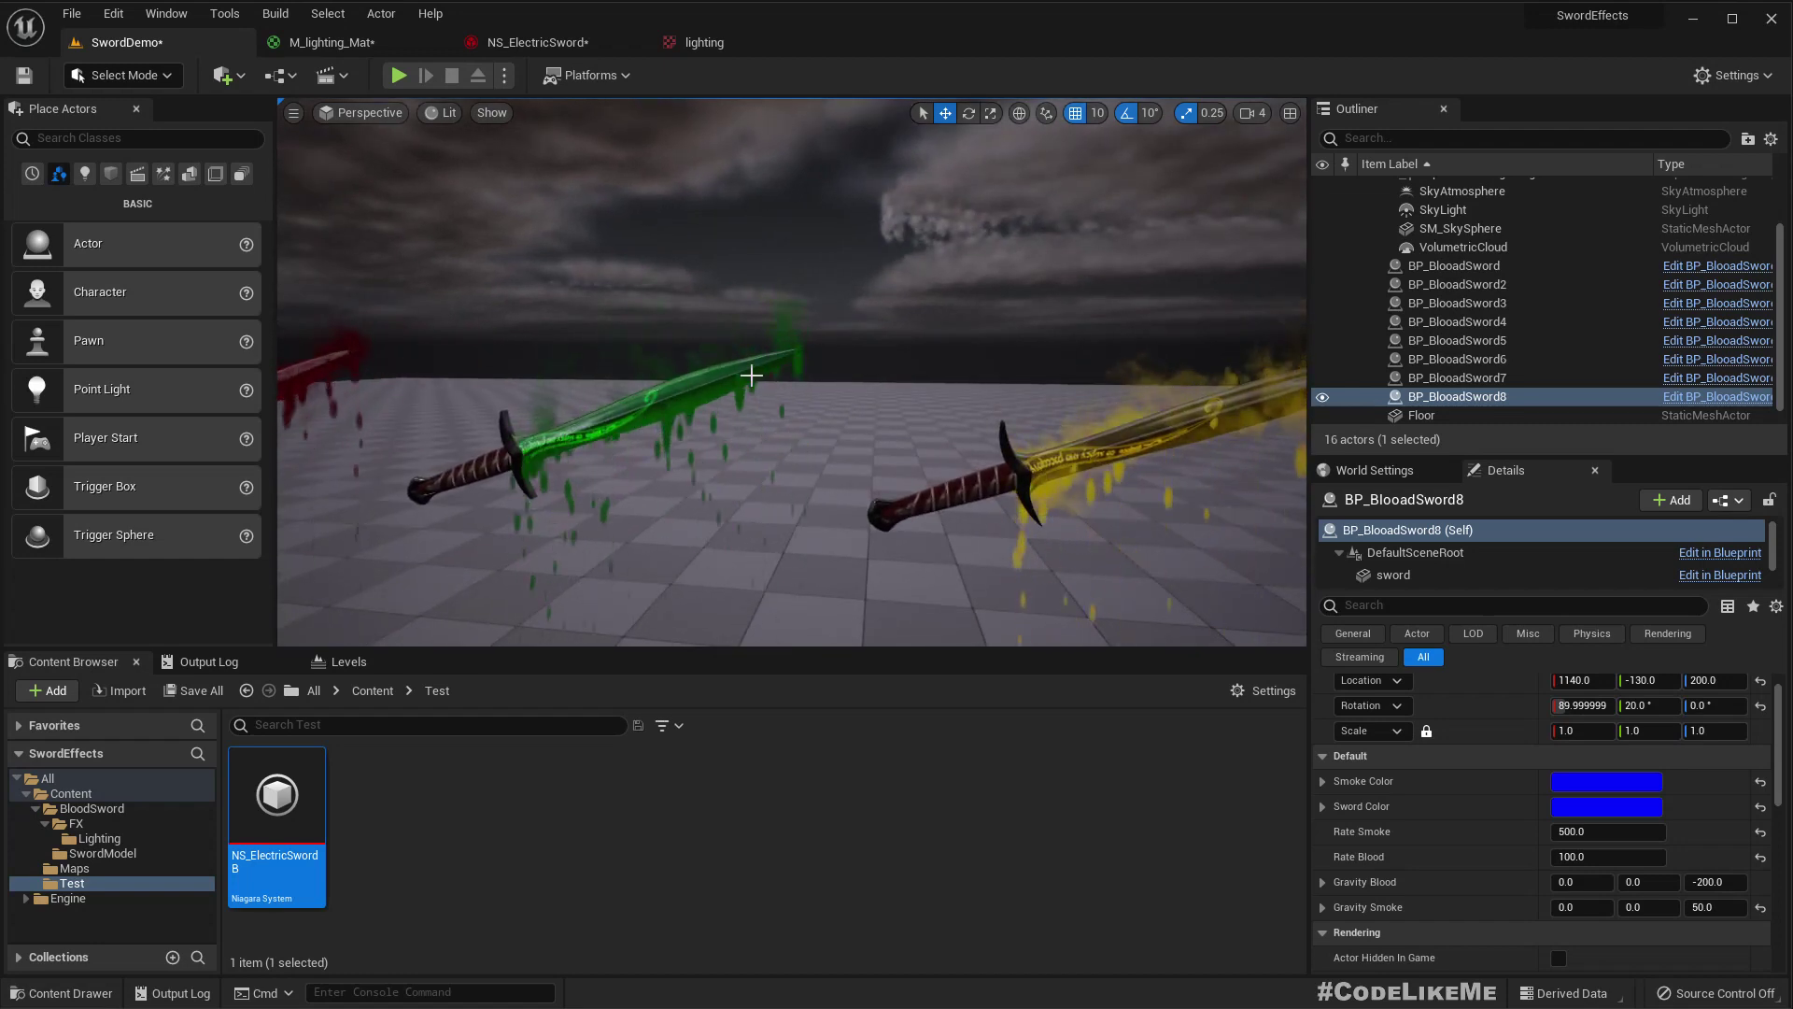
pyautogui.moveTo(748, 373); pyautogui.dragTo(901, 381, button='right')
pyautogui.press('d')
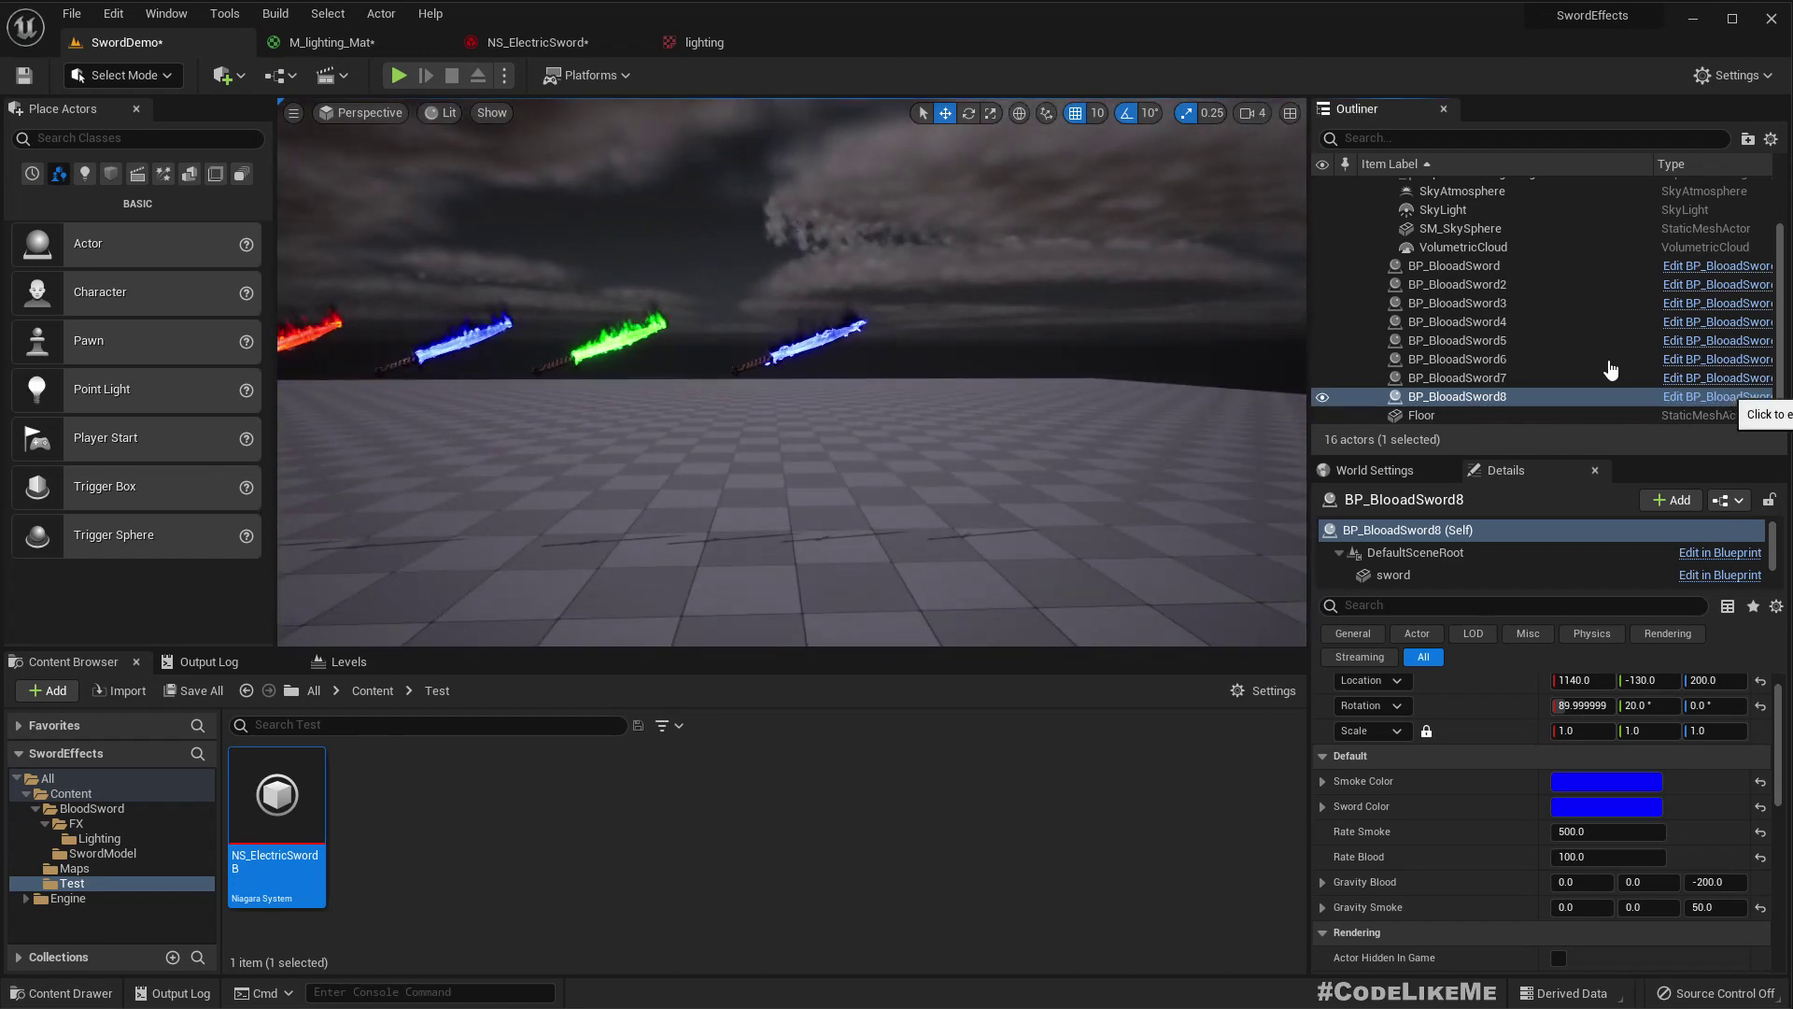
# - In BP_BlooadSword, rename the SmokeColor variable to EffectColor and compile the blueprint
pyautogui.click(1723, 396)
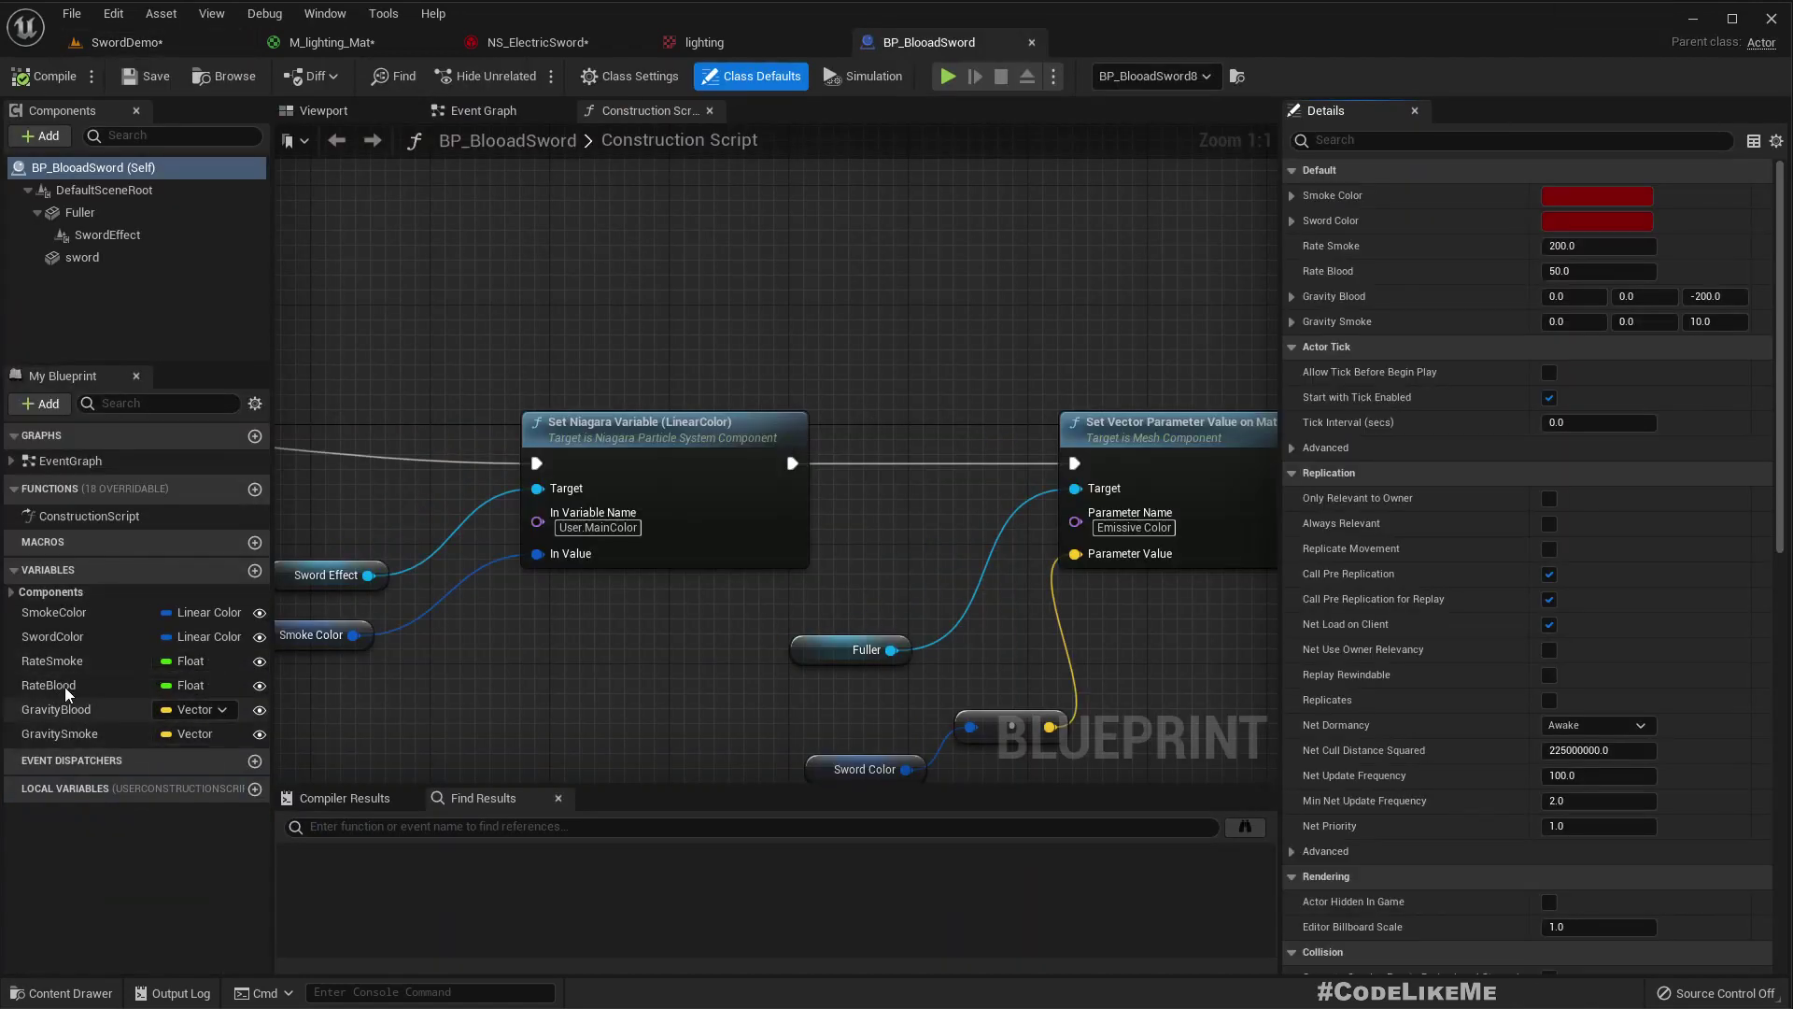
pyautogui.click(53, 614)
pyautogui.click(54, 613)
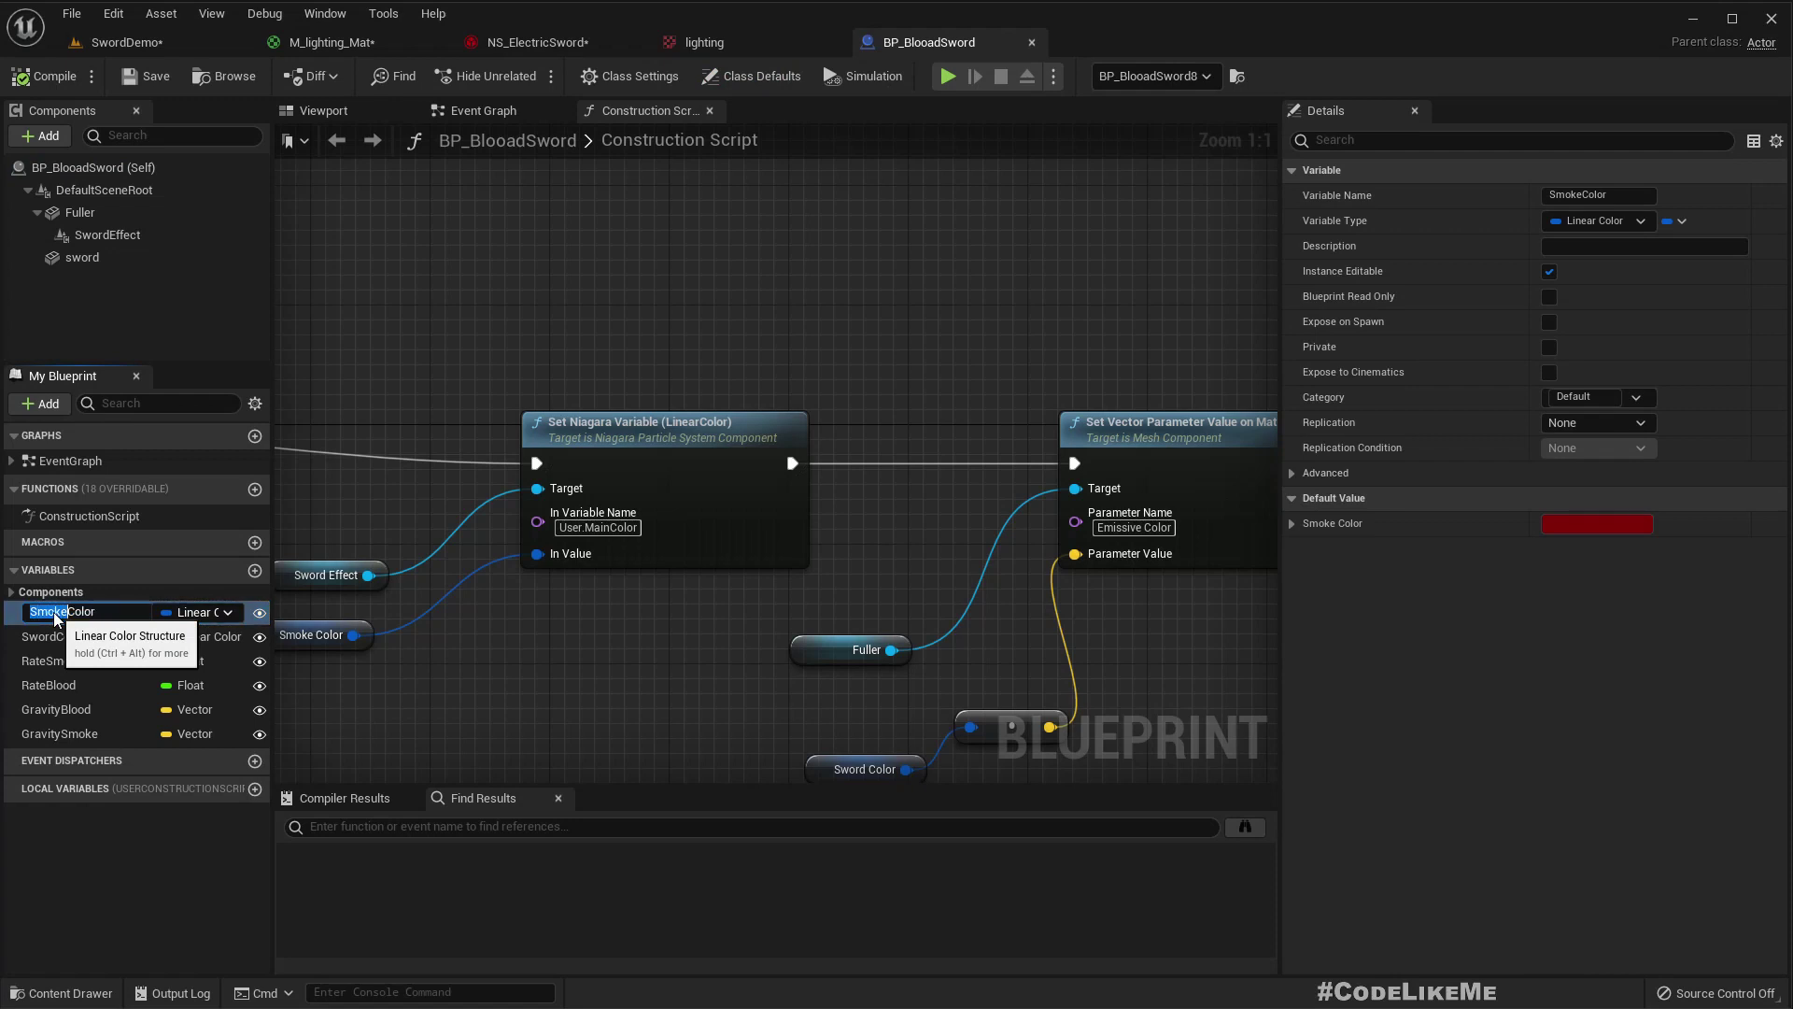
pyautogui.press('Return')
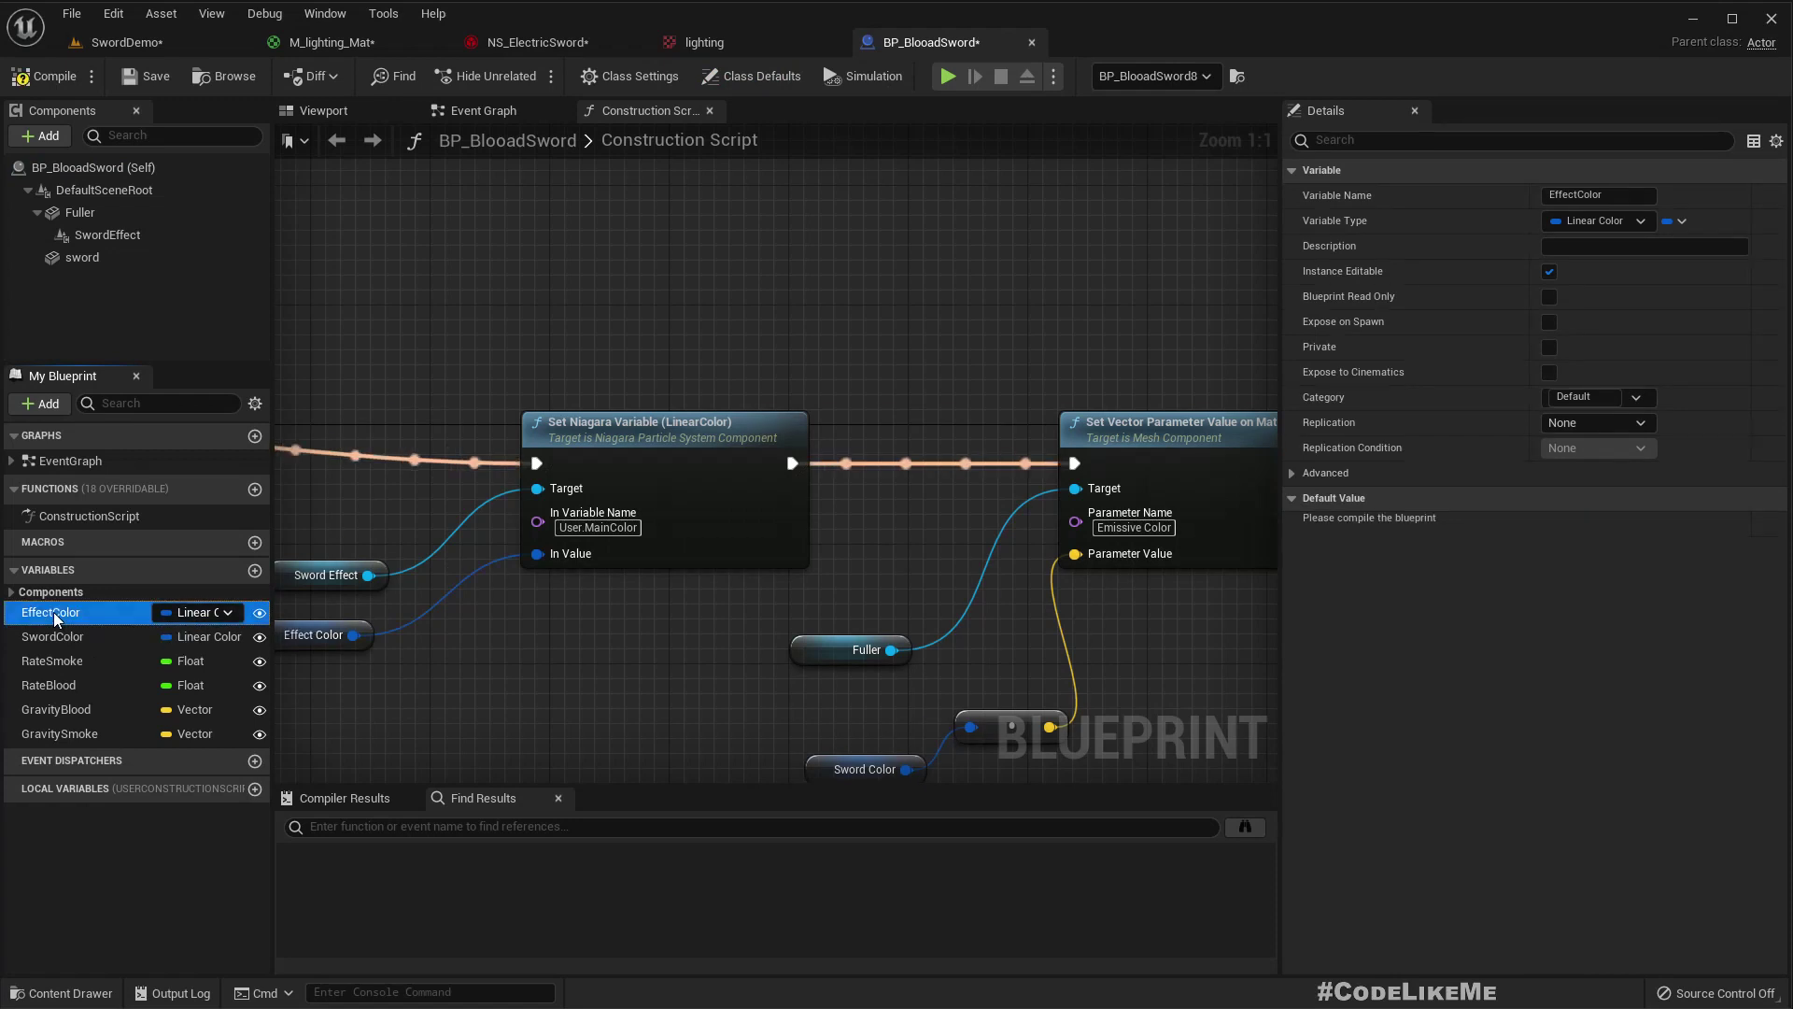
pyautogui.click(45, 76)
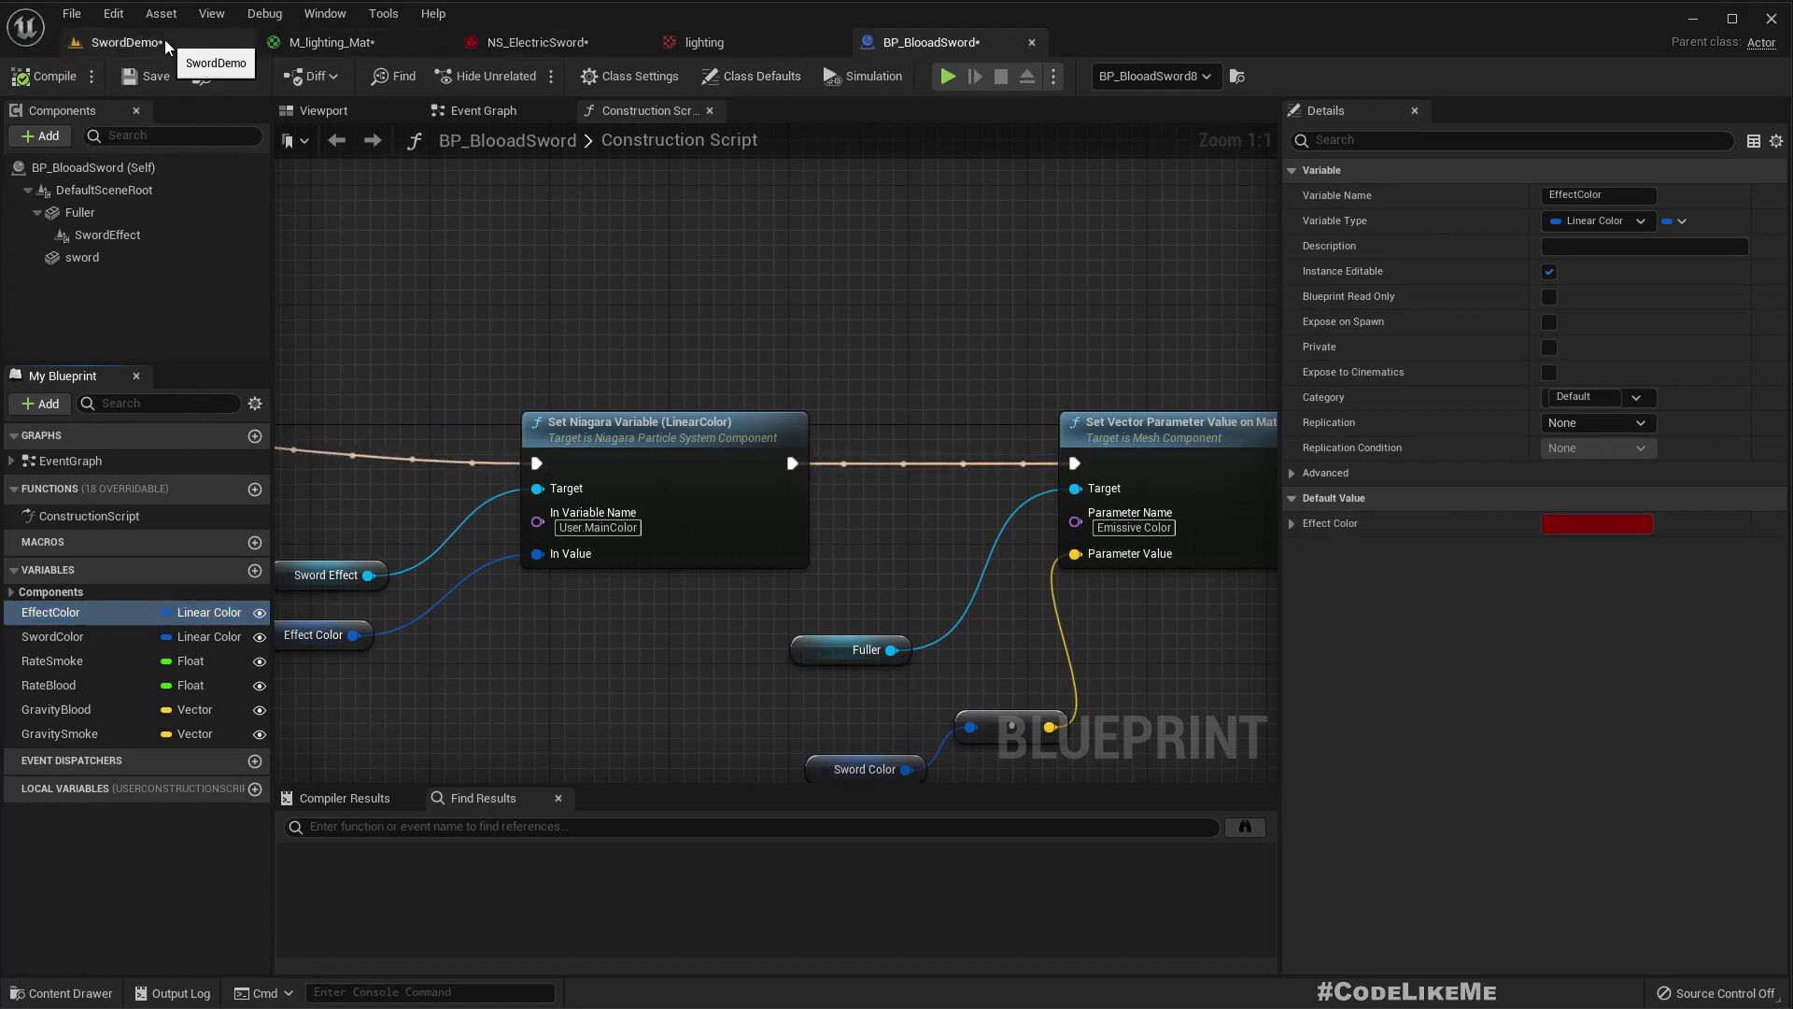
# - Back in SwordDemo, frame the blue electric sword and turn off game view so its transform gizmo shows
pyautogui.click(126, 42)
pyautogui.press('f')
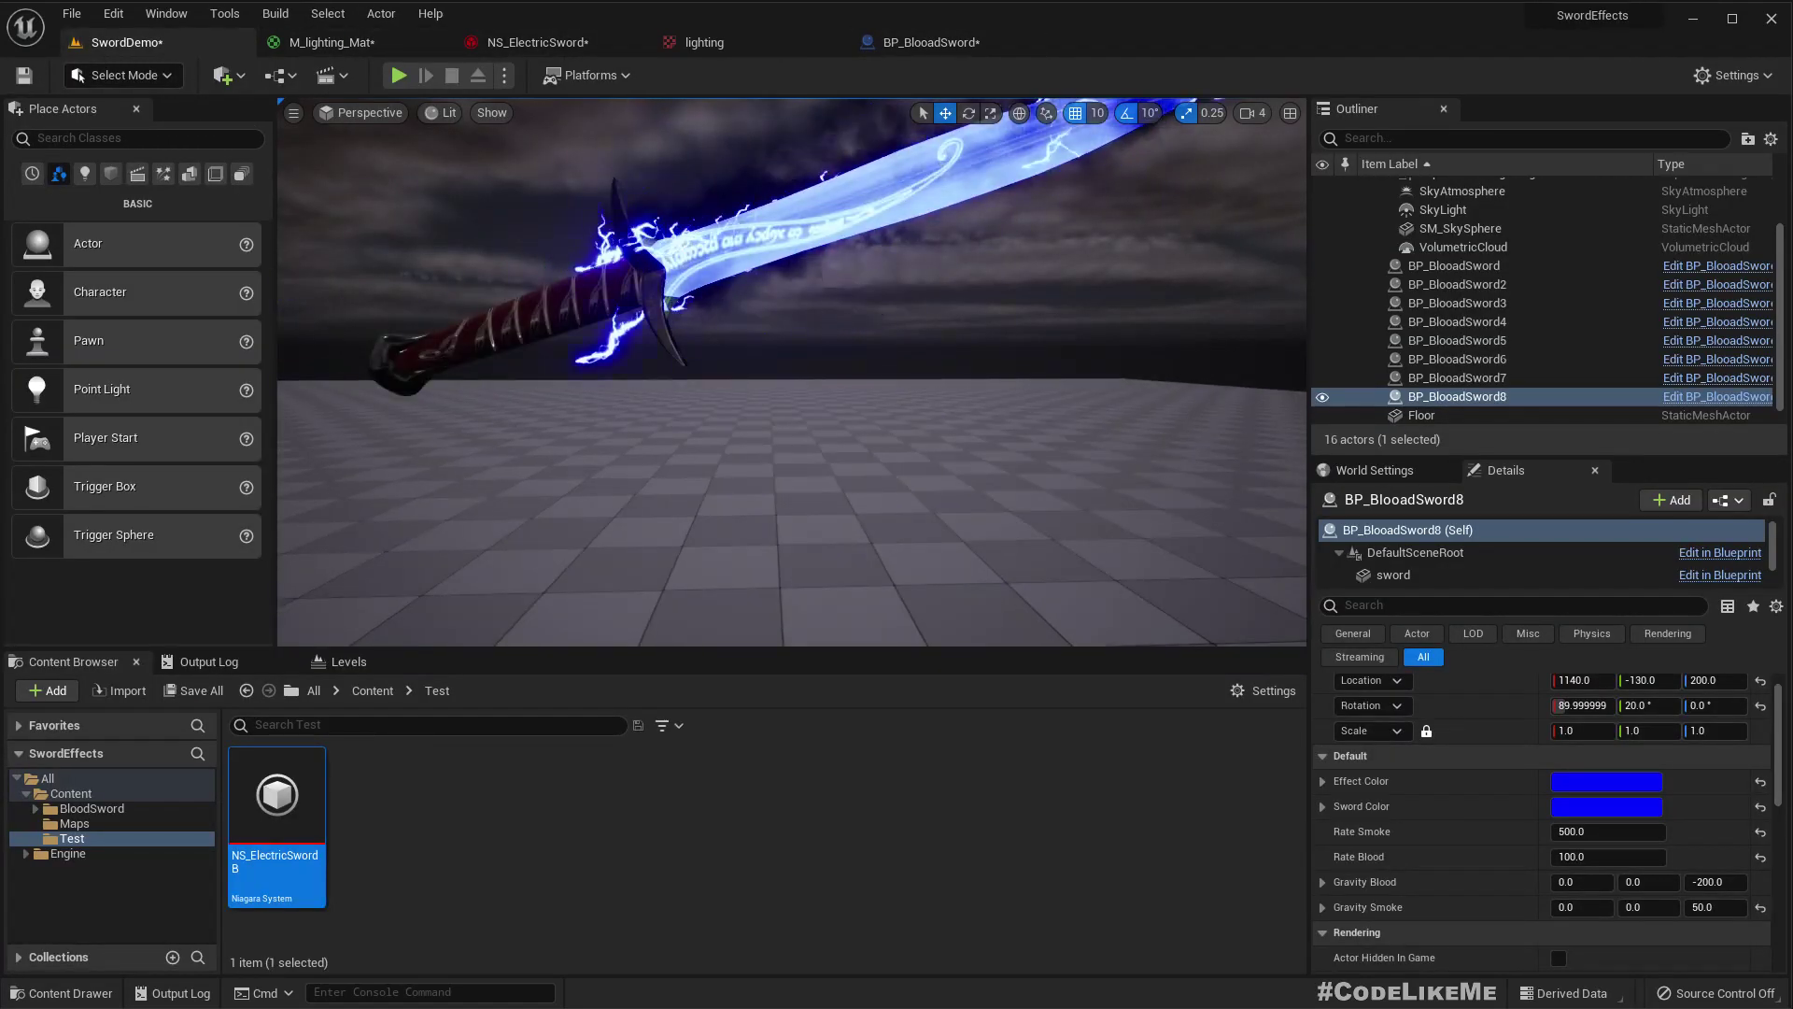
pyautogui.scroll(-4, 837, 316)
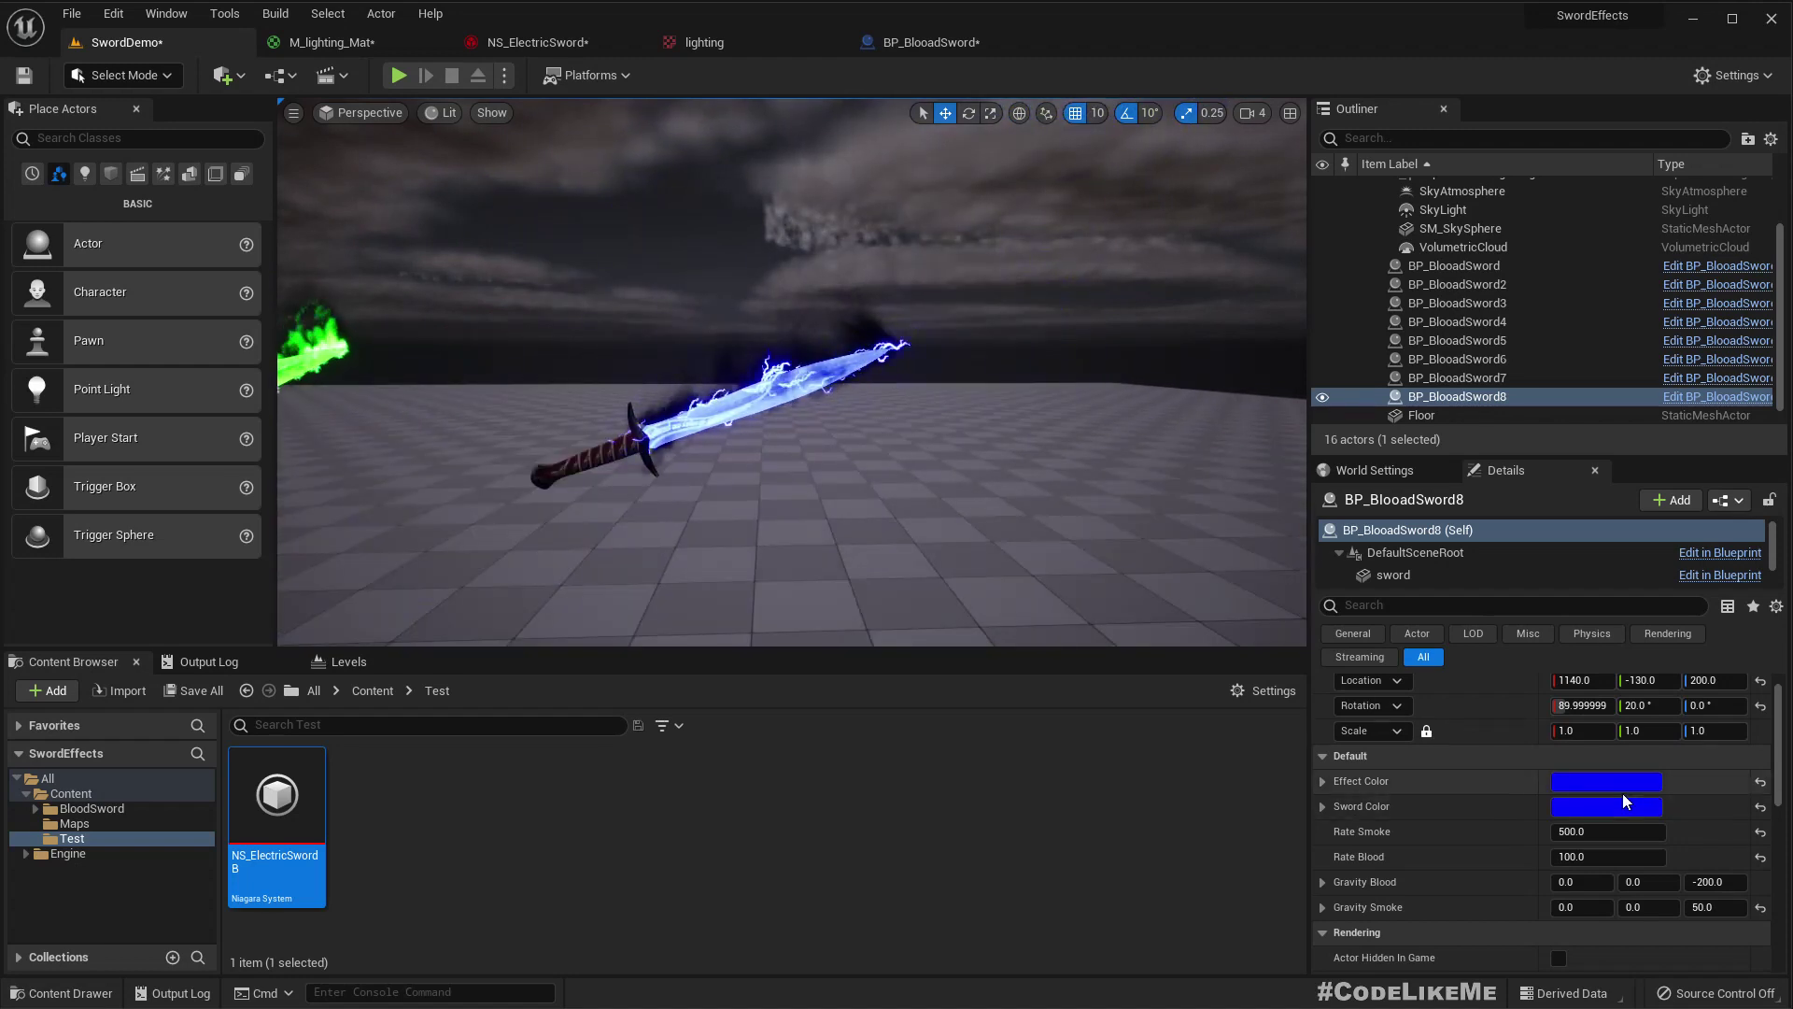
pyautogui.press('g')
pyautogui.moveTo(781, 467); pyautogui.dragTo(867, 531, button='middle')
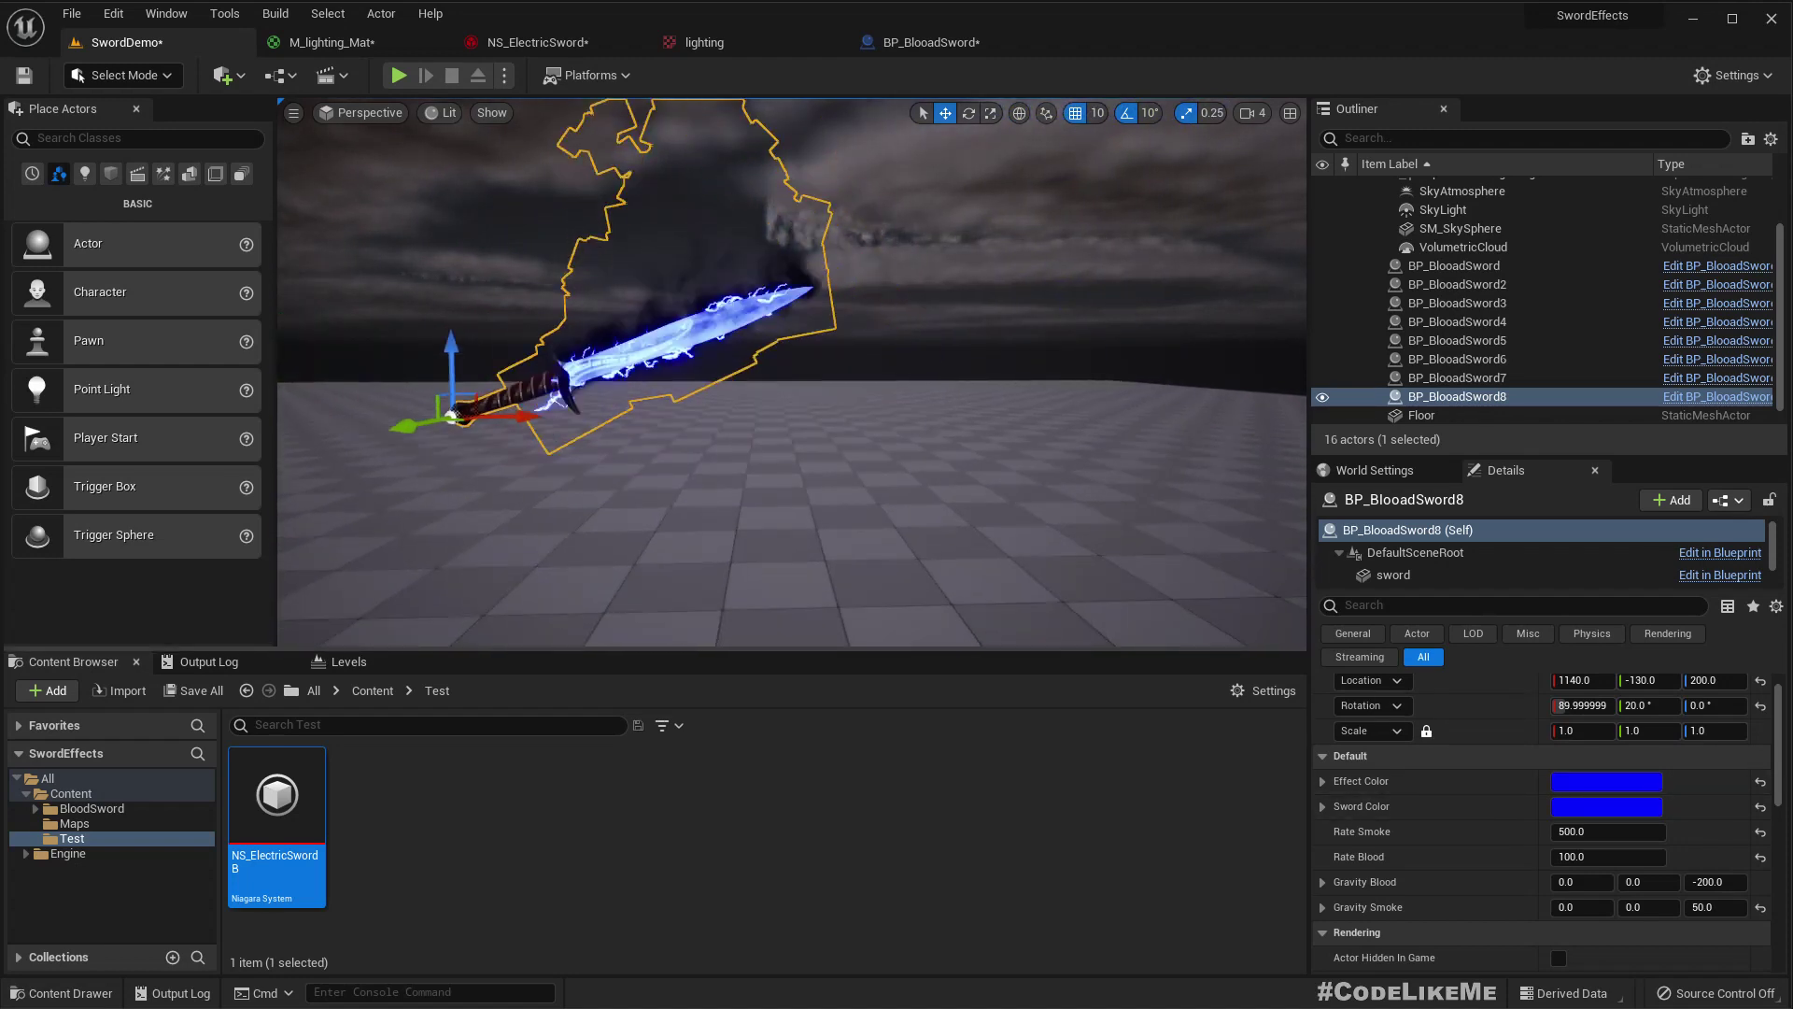
pyautogui.click(1579, 784)
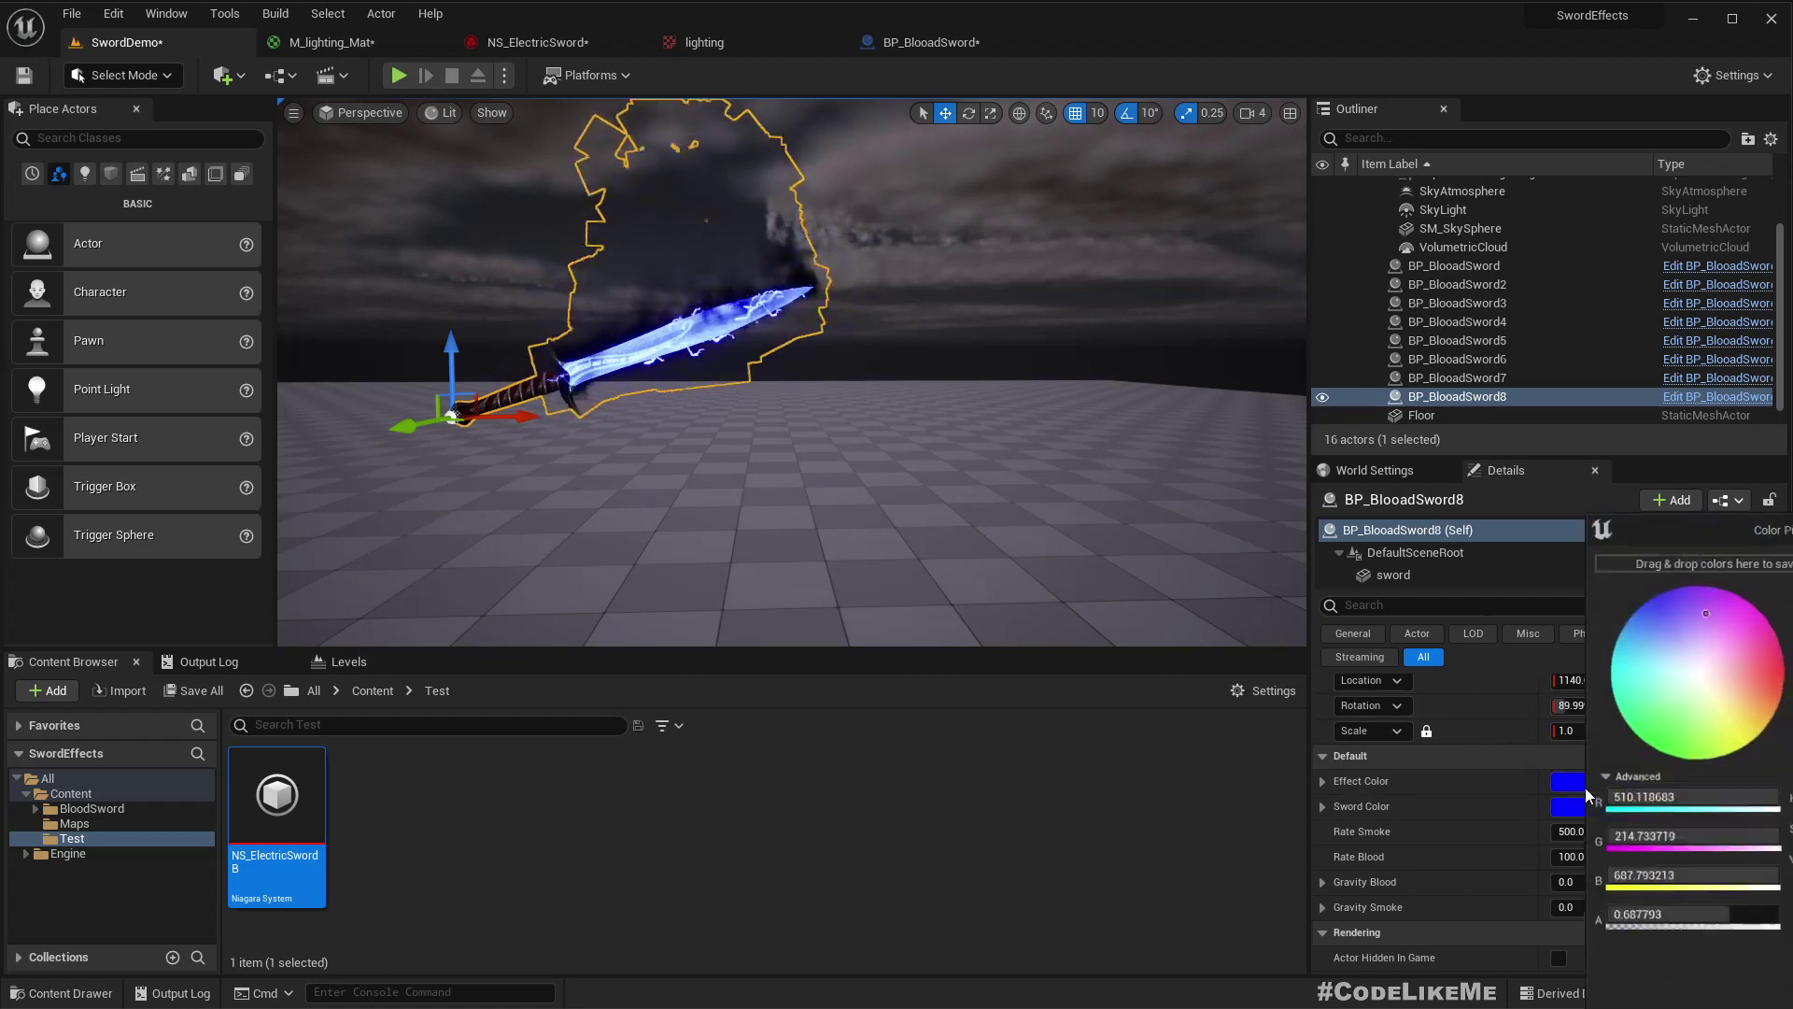
pyautogui.click(553, 392)
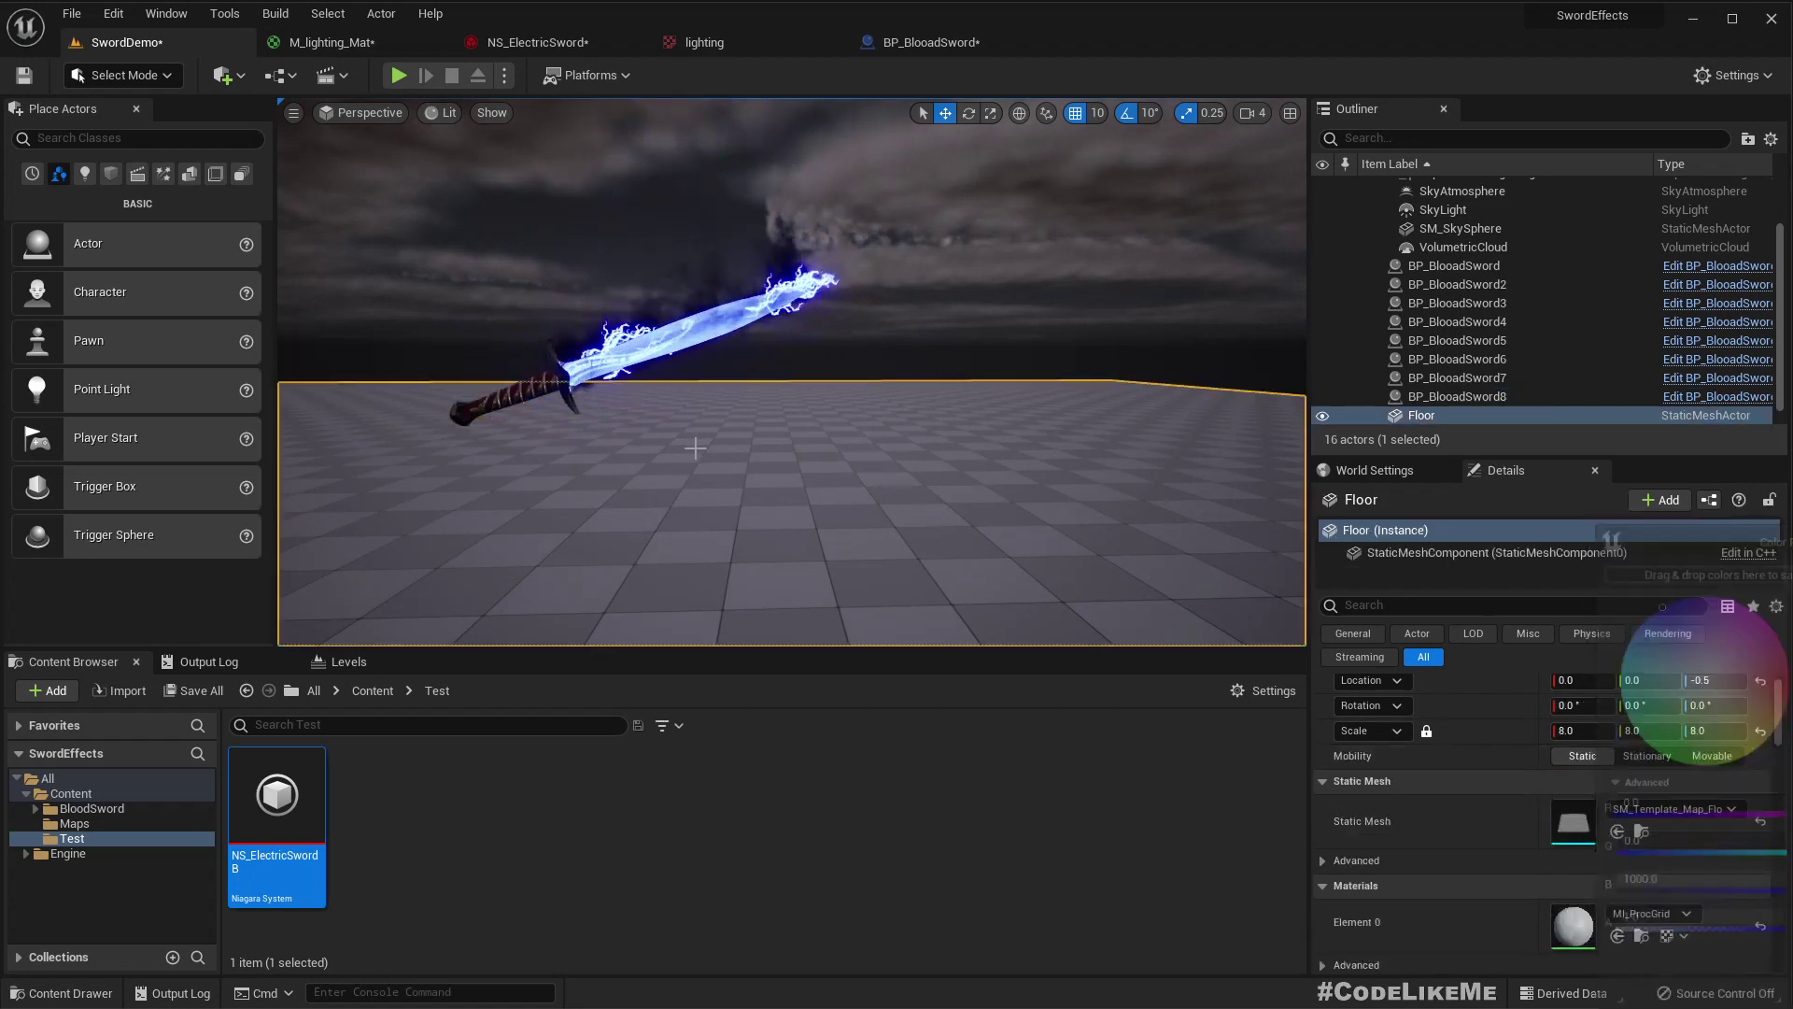
pyautogui.click(551, 373)
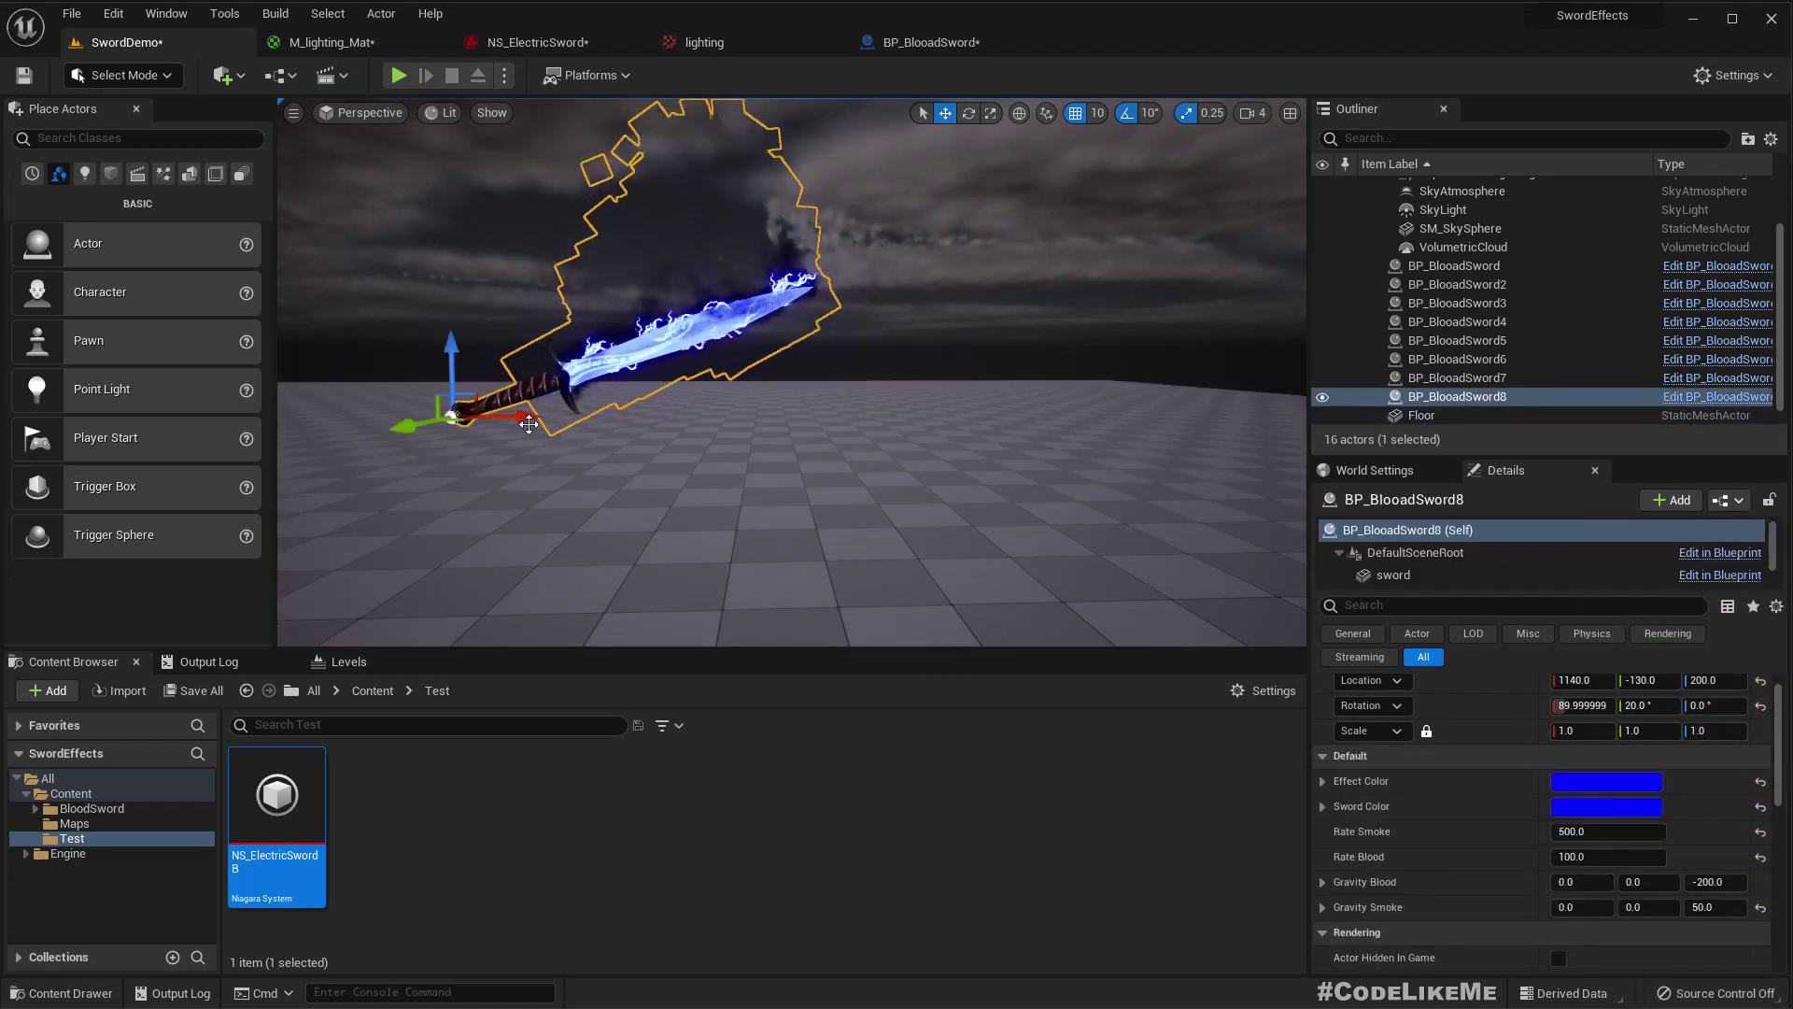
# - Duplicate the blue electric sword along X to 1280 and set the copy's Effect Color to green 1000 and blue 0
pyautogui.keyDown('alt'); pyautogui.moveTo(519, 418); pyautogui.dragTo(961, 419); pyautogui.keyUp('alt')
pyautogui.moveTo(961, 418); pyautogui.dragTo(1074, 476, button='middle')
pyautogui.click(1631, 779)
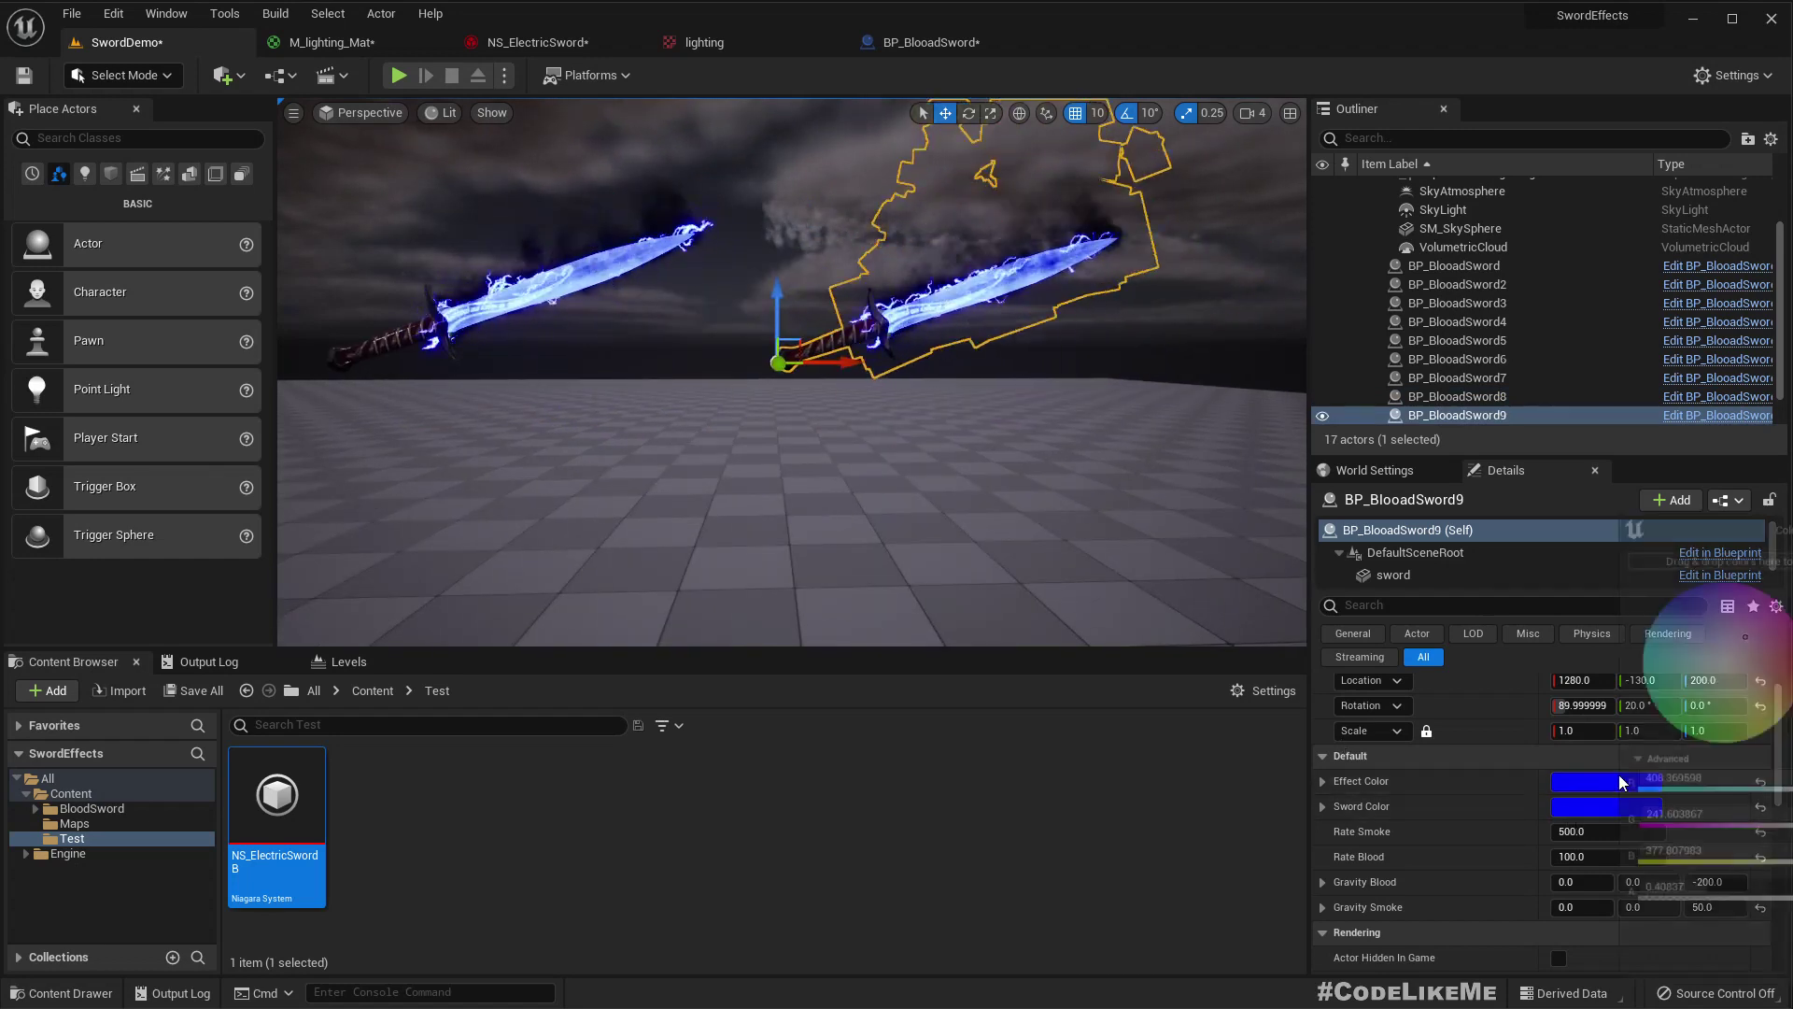
pyautogui.write('0')
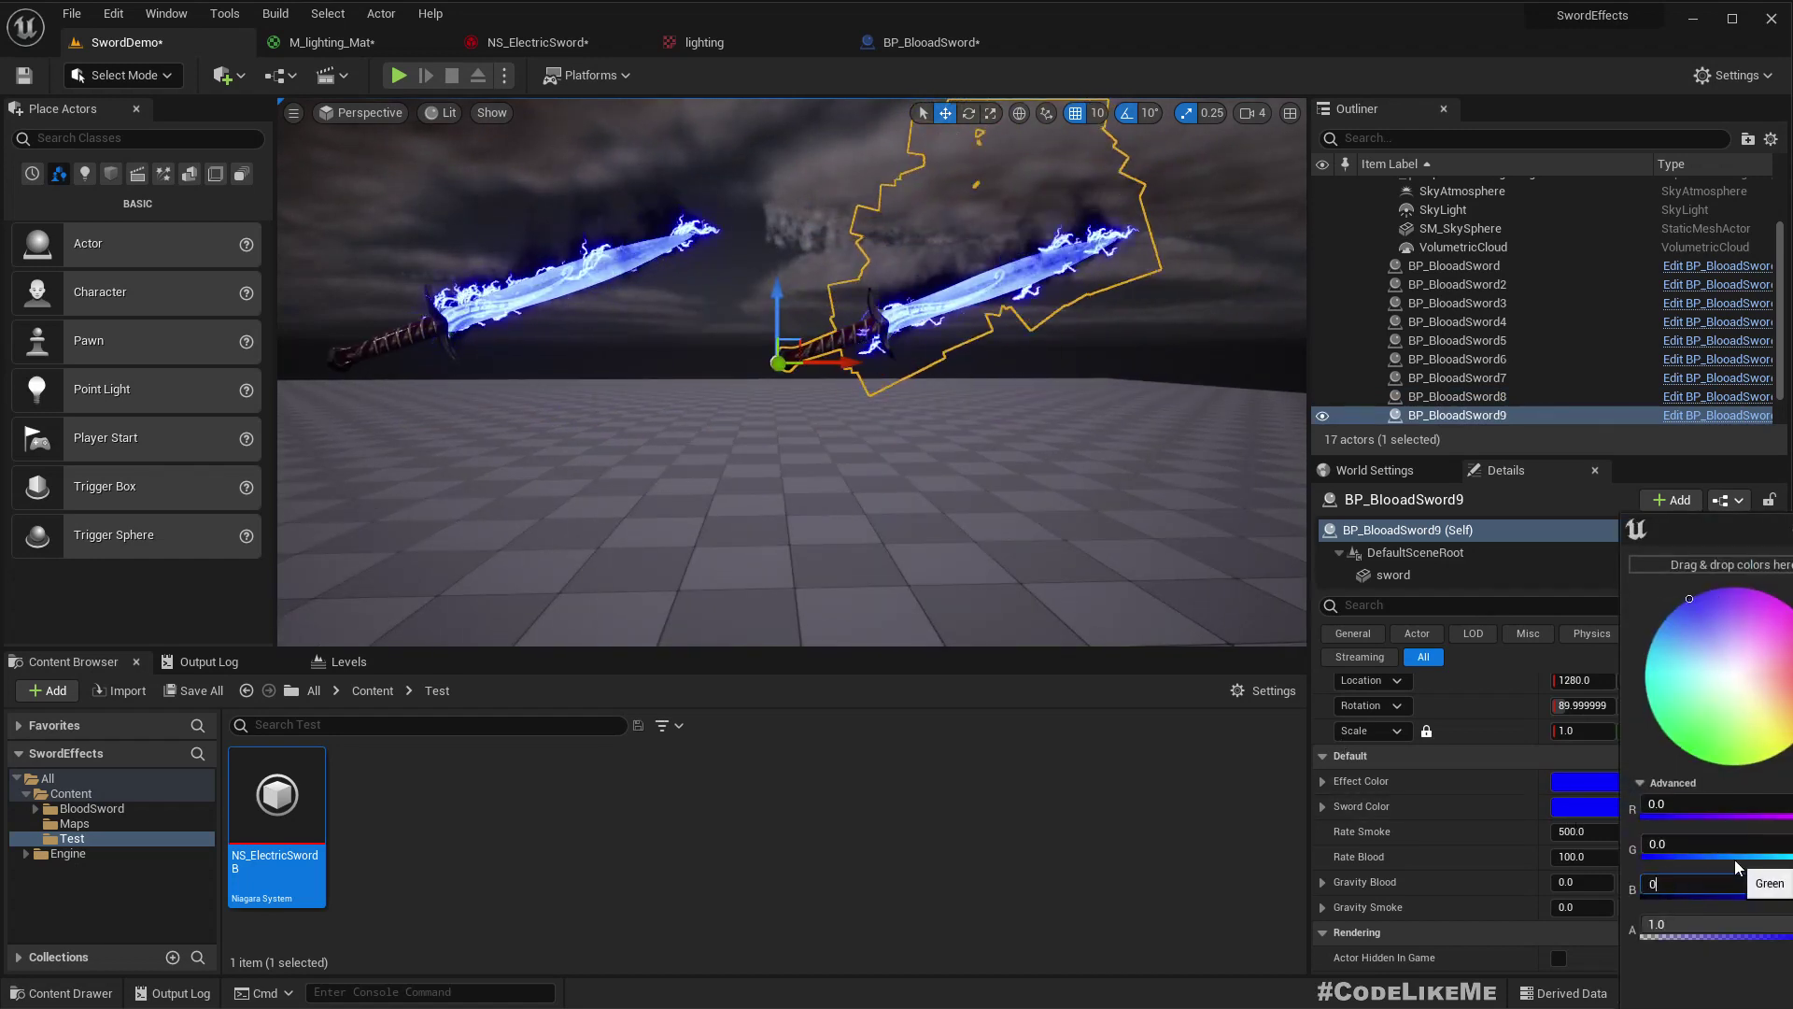
pyautogui.press('Tab')
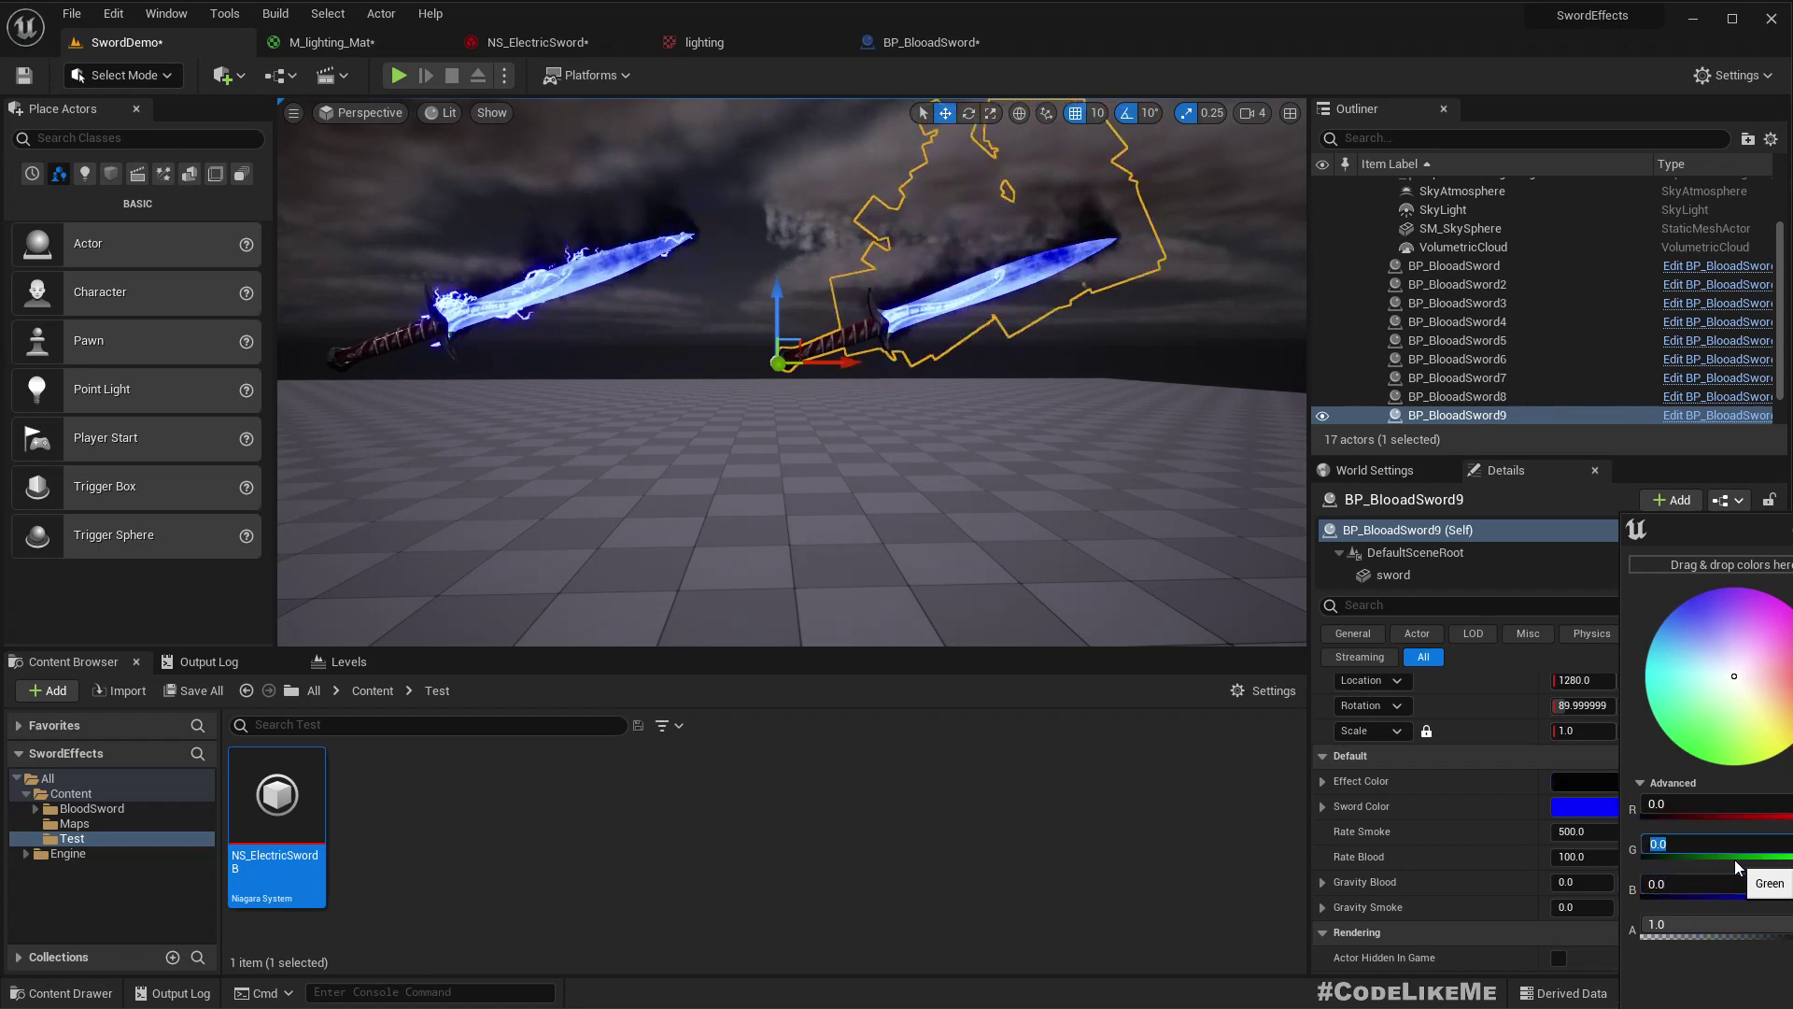
pyautogui.write('1000')
pyautogui.press('Return')
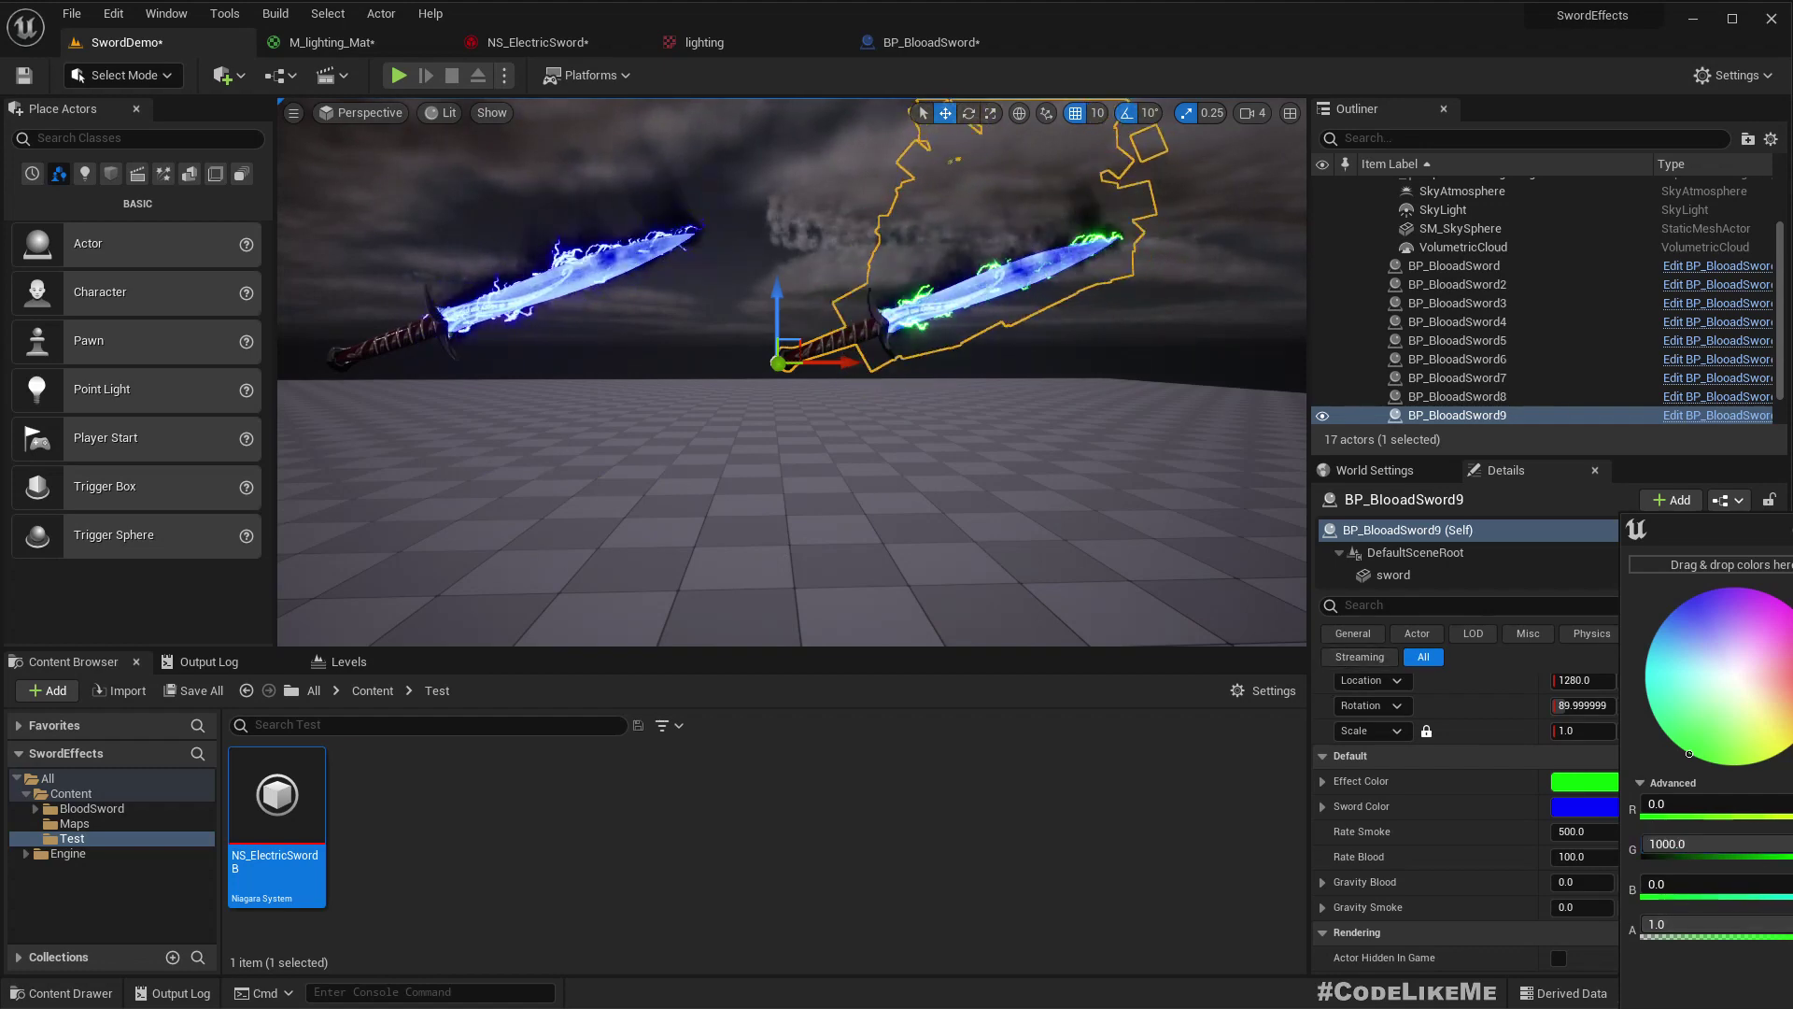
# - Copy the new sword's Effect Color into its Sword Color and set the Sword Color's green value to 100
pyautogui.rightClick(1585, 787)
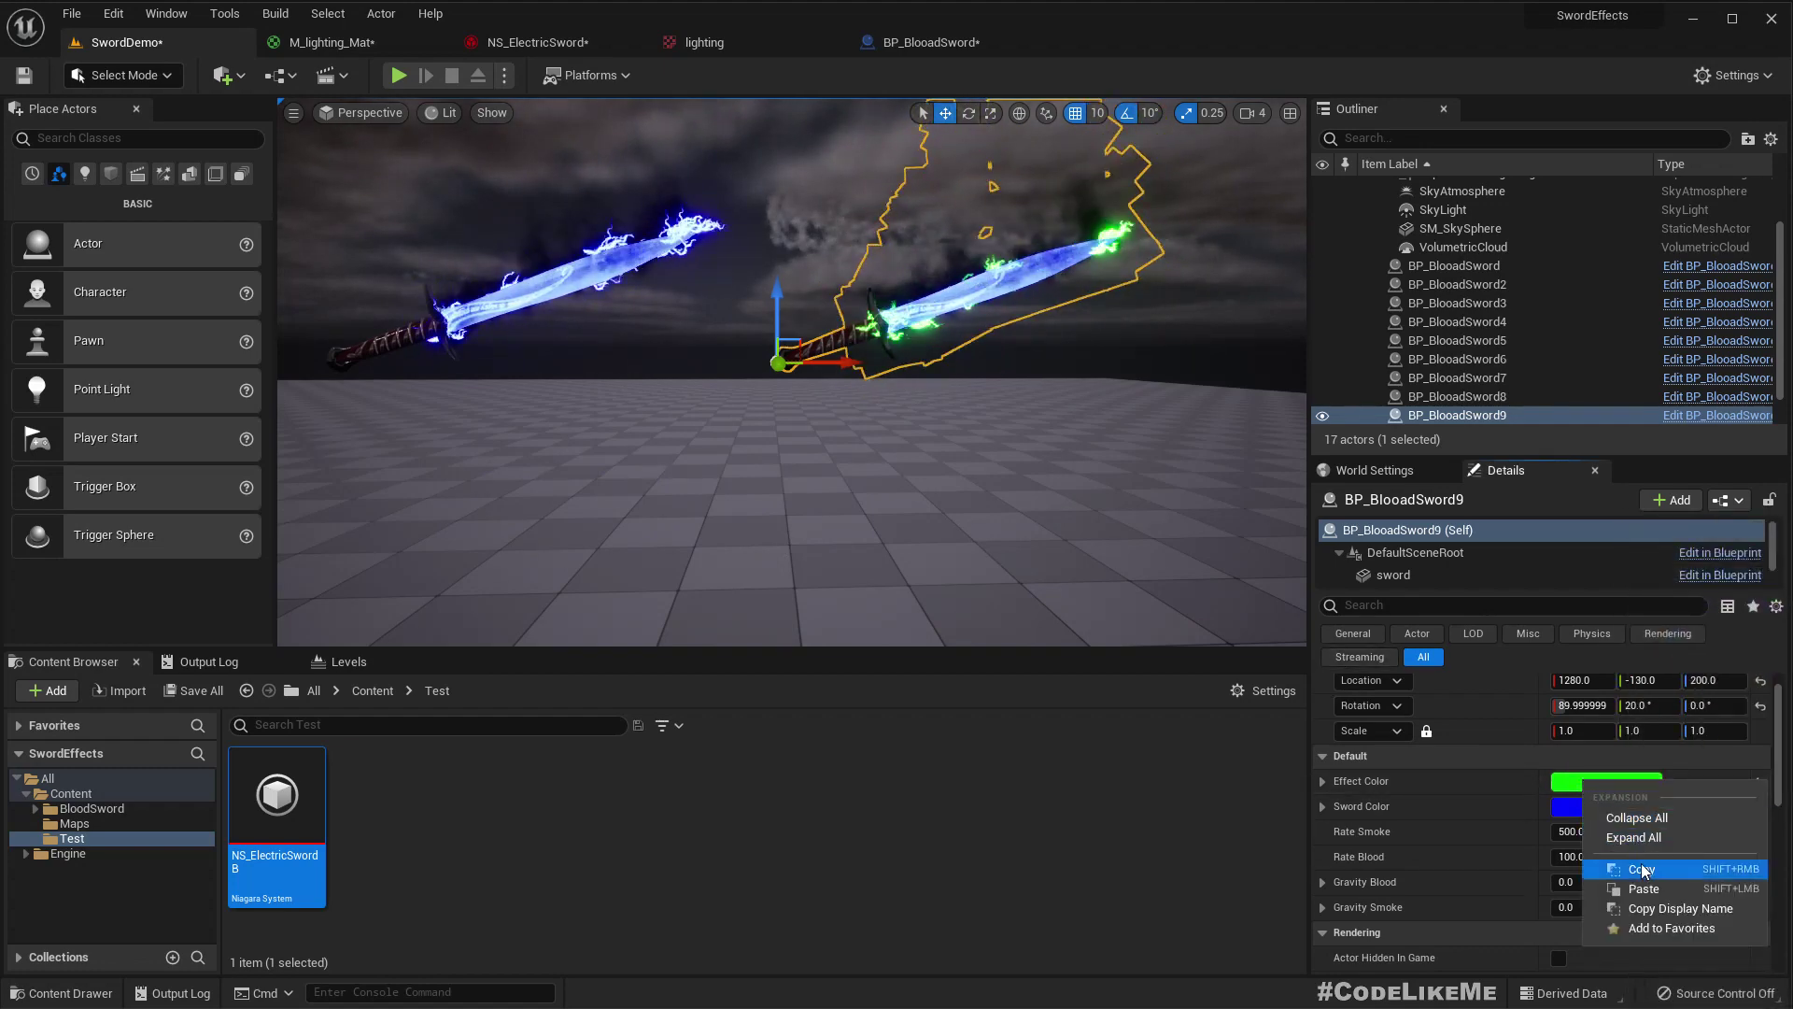
pyautogui.click(1643, 870)
pyautogui.rightClick(1565, 803)
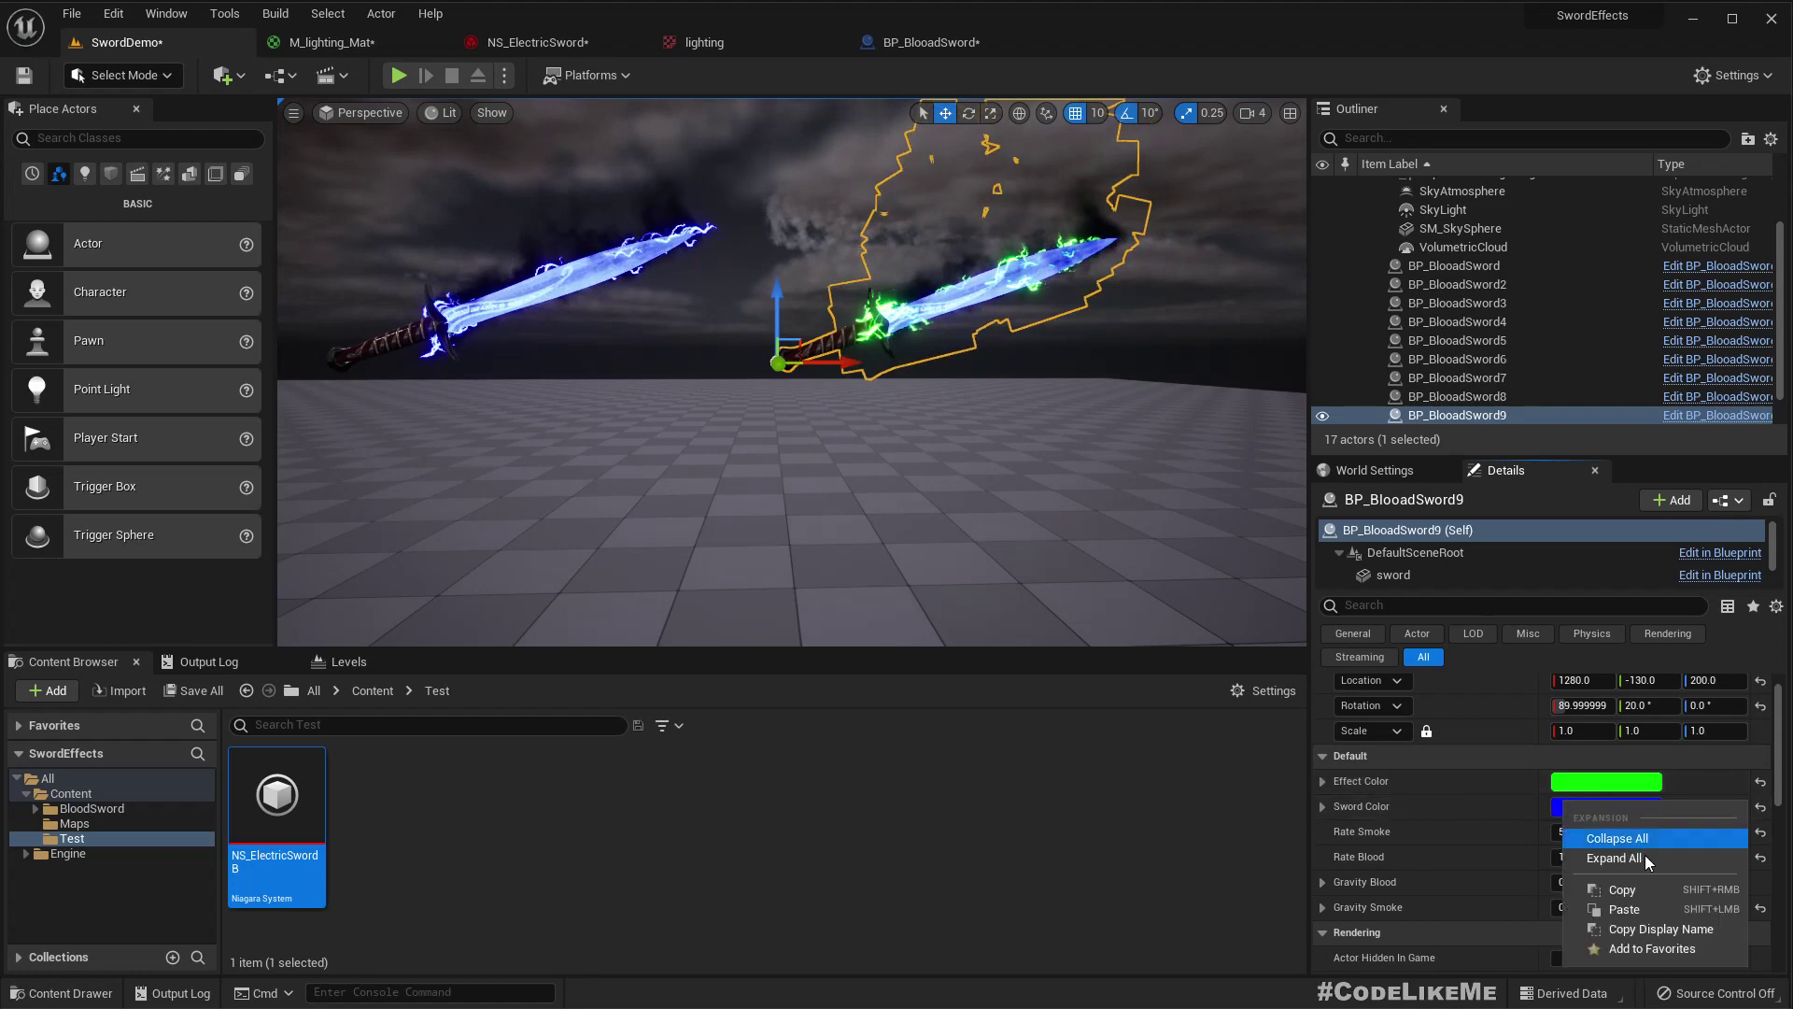
pyautogui.click(1642, 908)
pyautogui.moveTo(944, 427); pyautogui.dragTo(1009, 432, button='right')
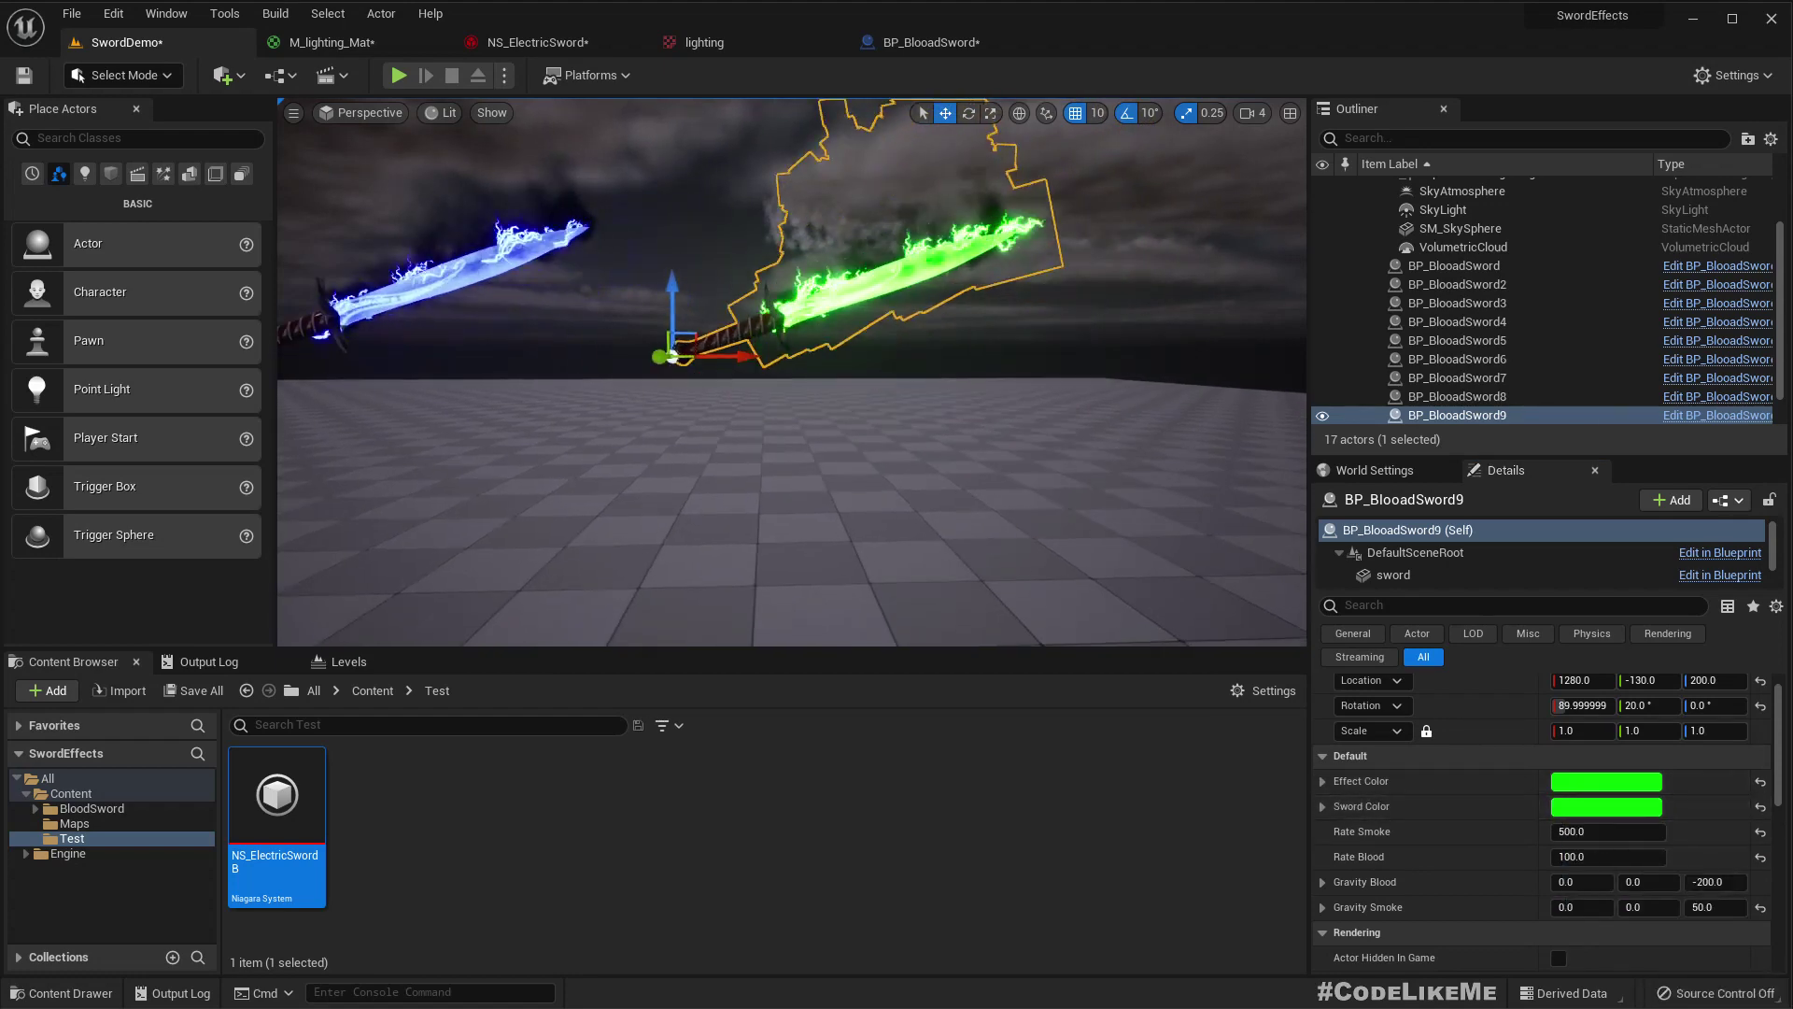
pyautogui.click(1586, 805)
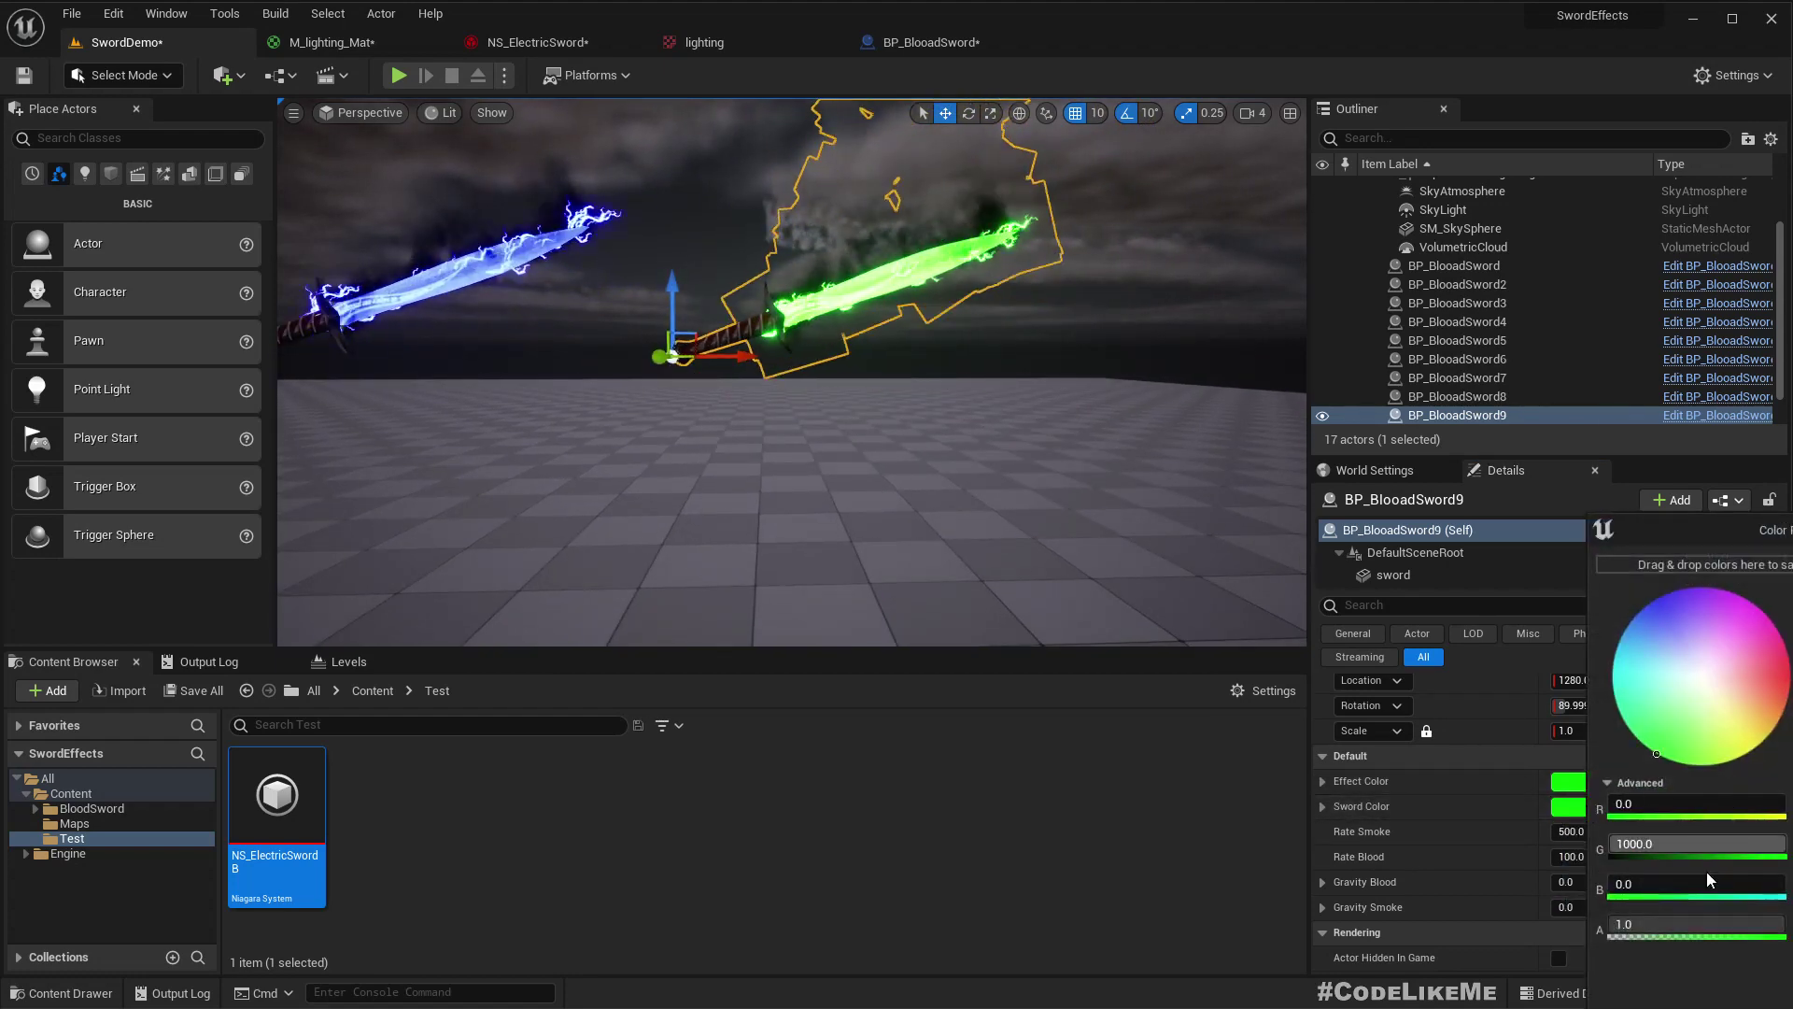
pyautogui.click(1677, 845)
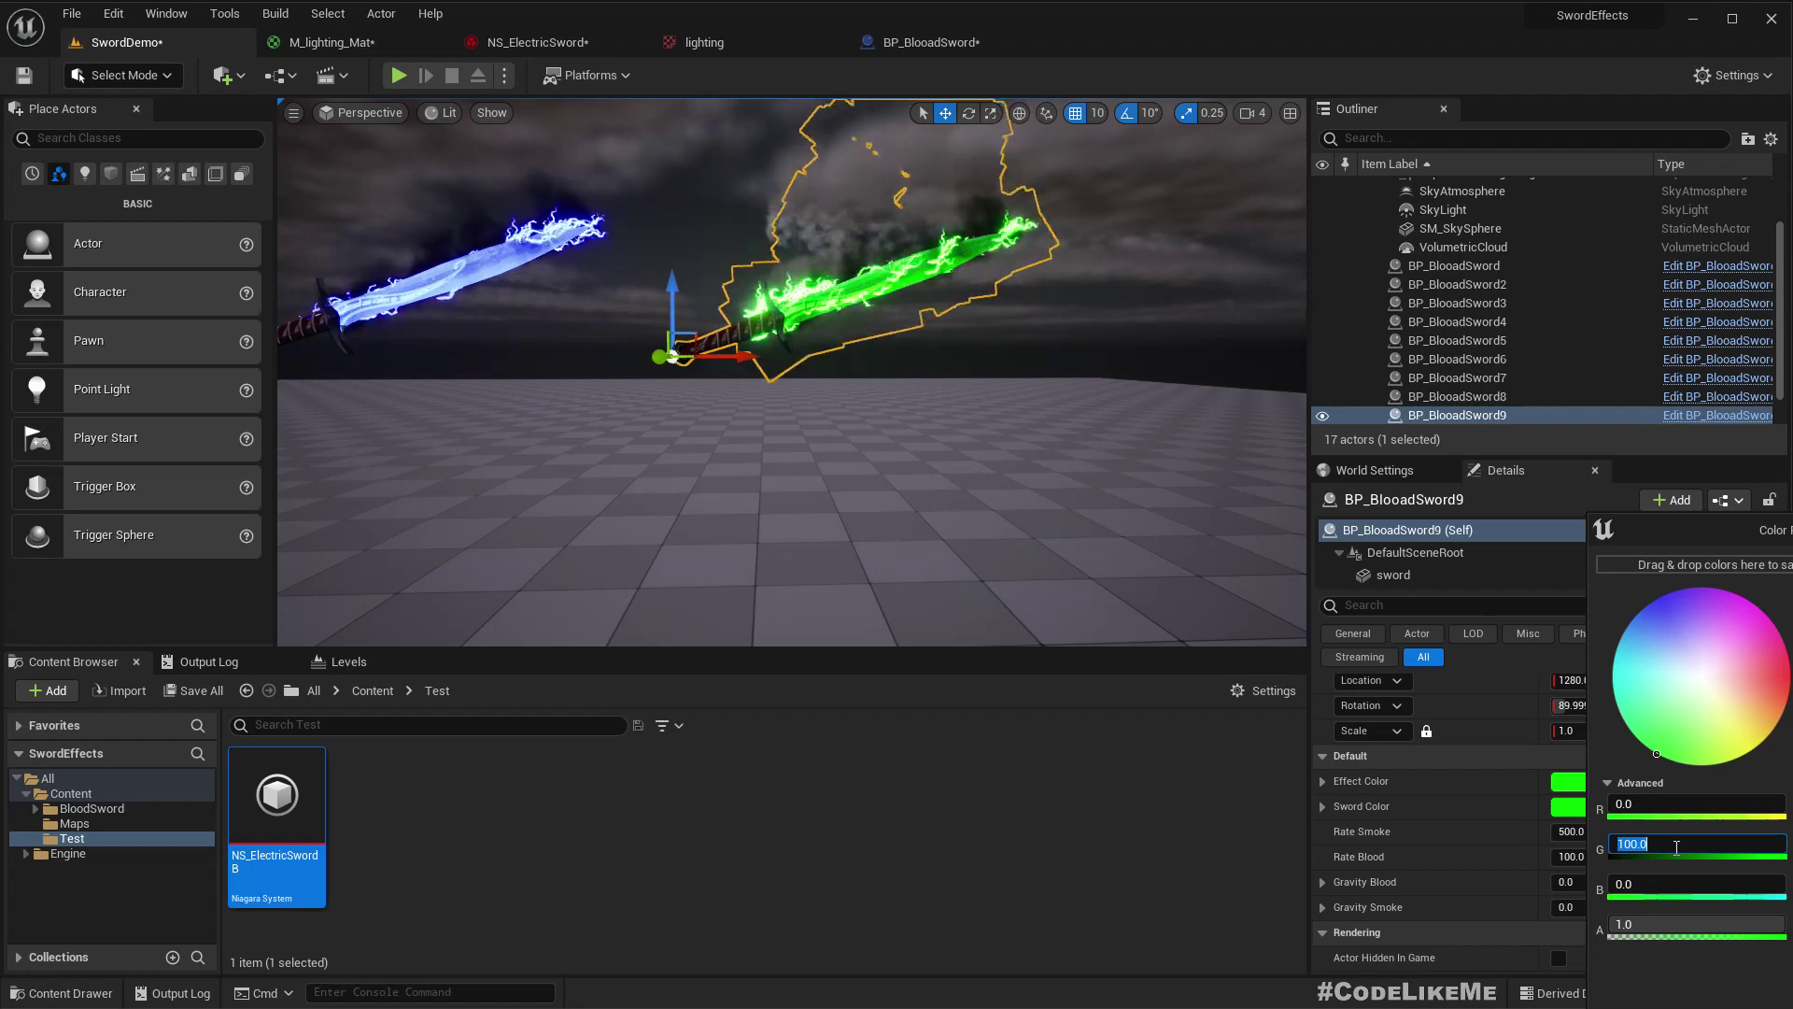
# - Duplicate the green electric sword along X and place the copy at an X location of 1410
pyautogui.moveTo(929, 473); pyautogui.dragTo(773, 432, button='right')
pyautogui.keyDown('alt'); pyautogui.moveTo(739, 382); pyautogui.dragTo(1095, 381); pyautogui.keyUp('alt')
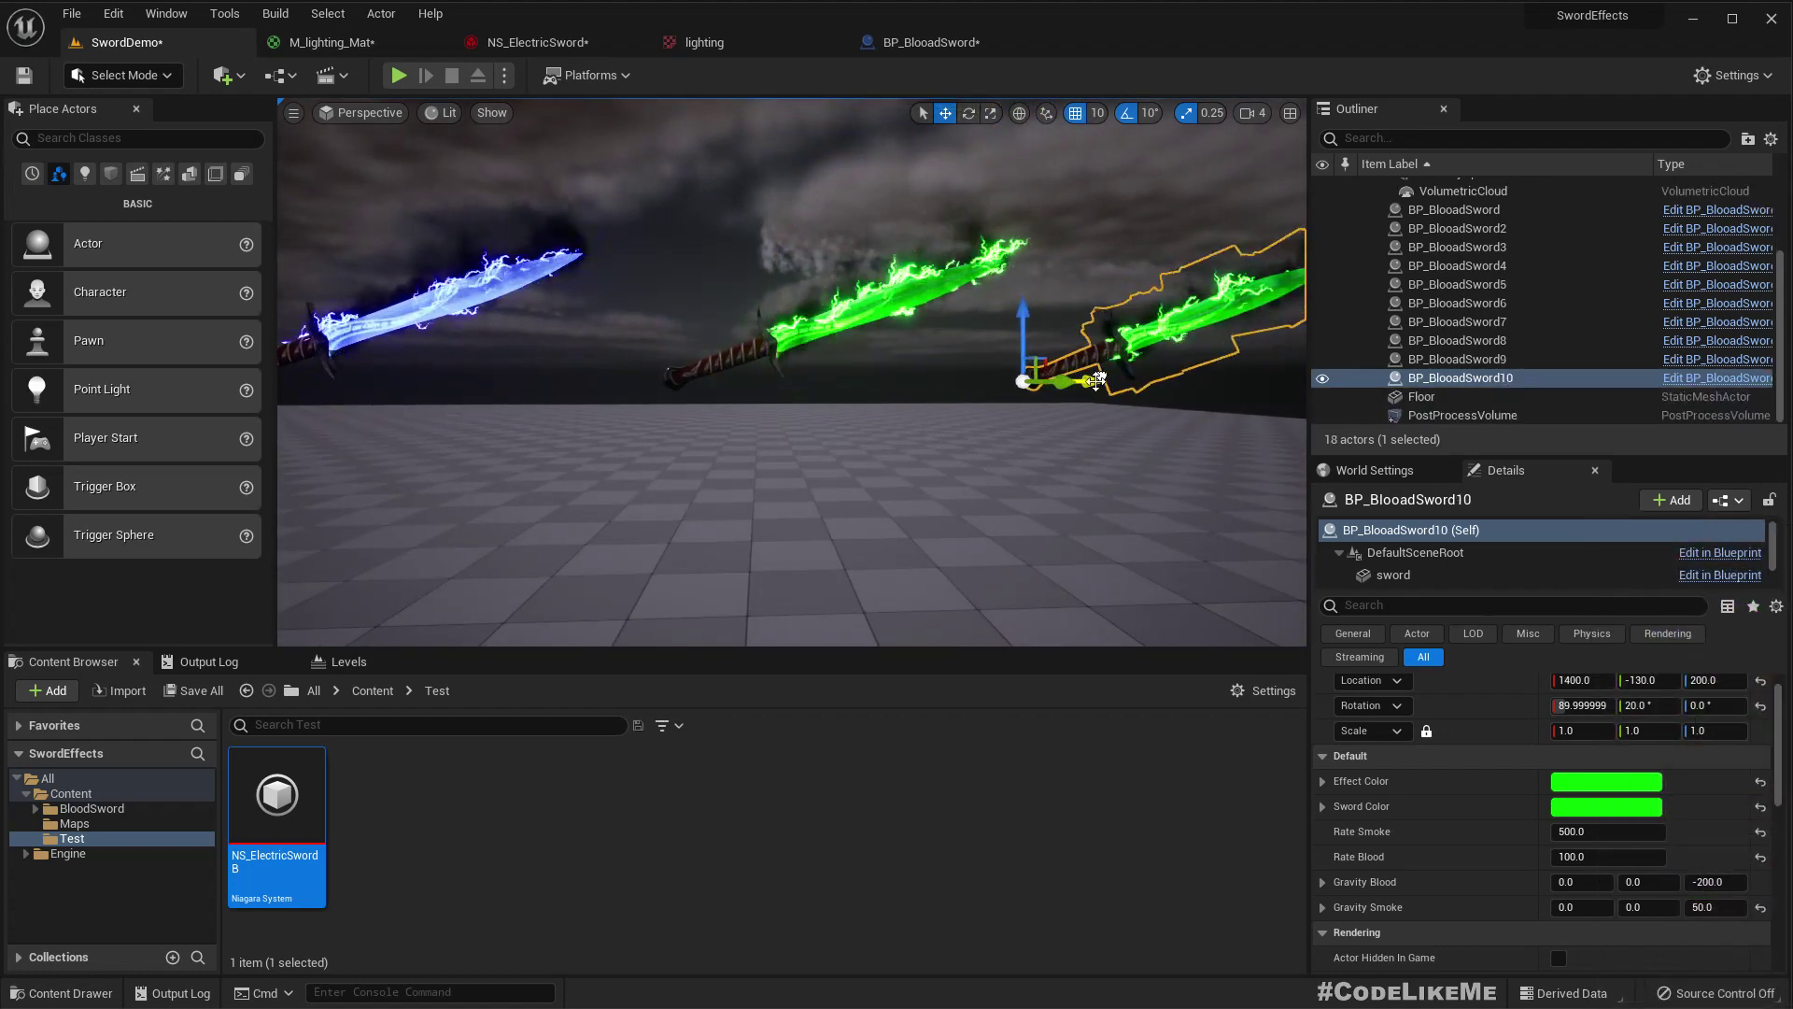
pyautogui.press('d')
pyautogui.moveTo(920, 396); pyautogui.dragTo(901, 395, button='right')
pyautogui.moveTo(830, 388); pyautogui.dragTo(856, 388)
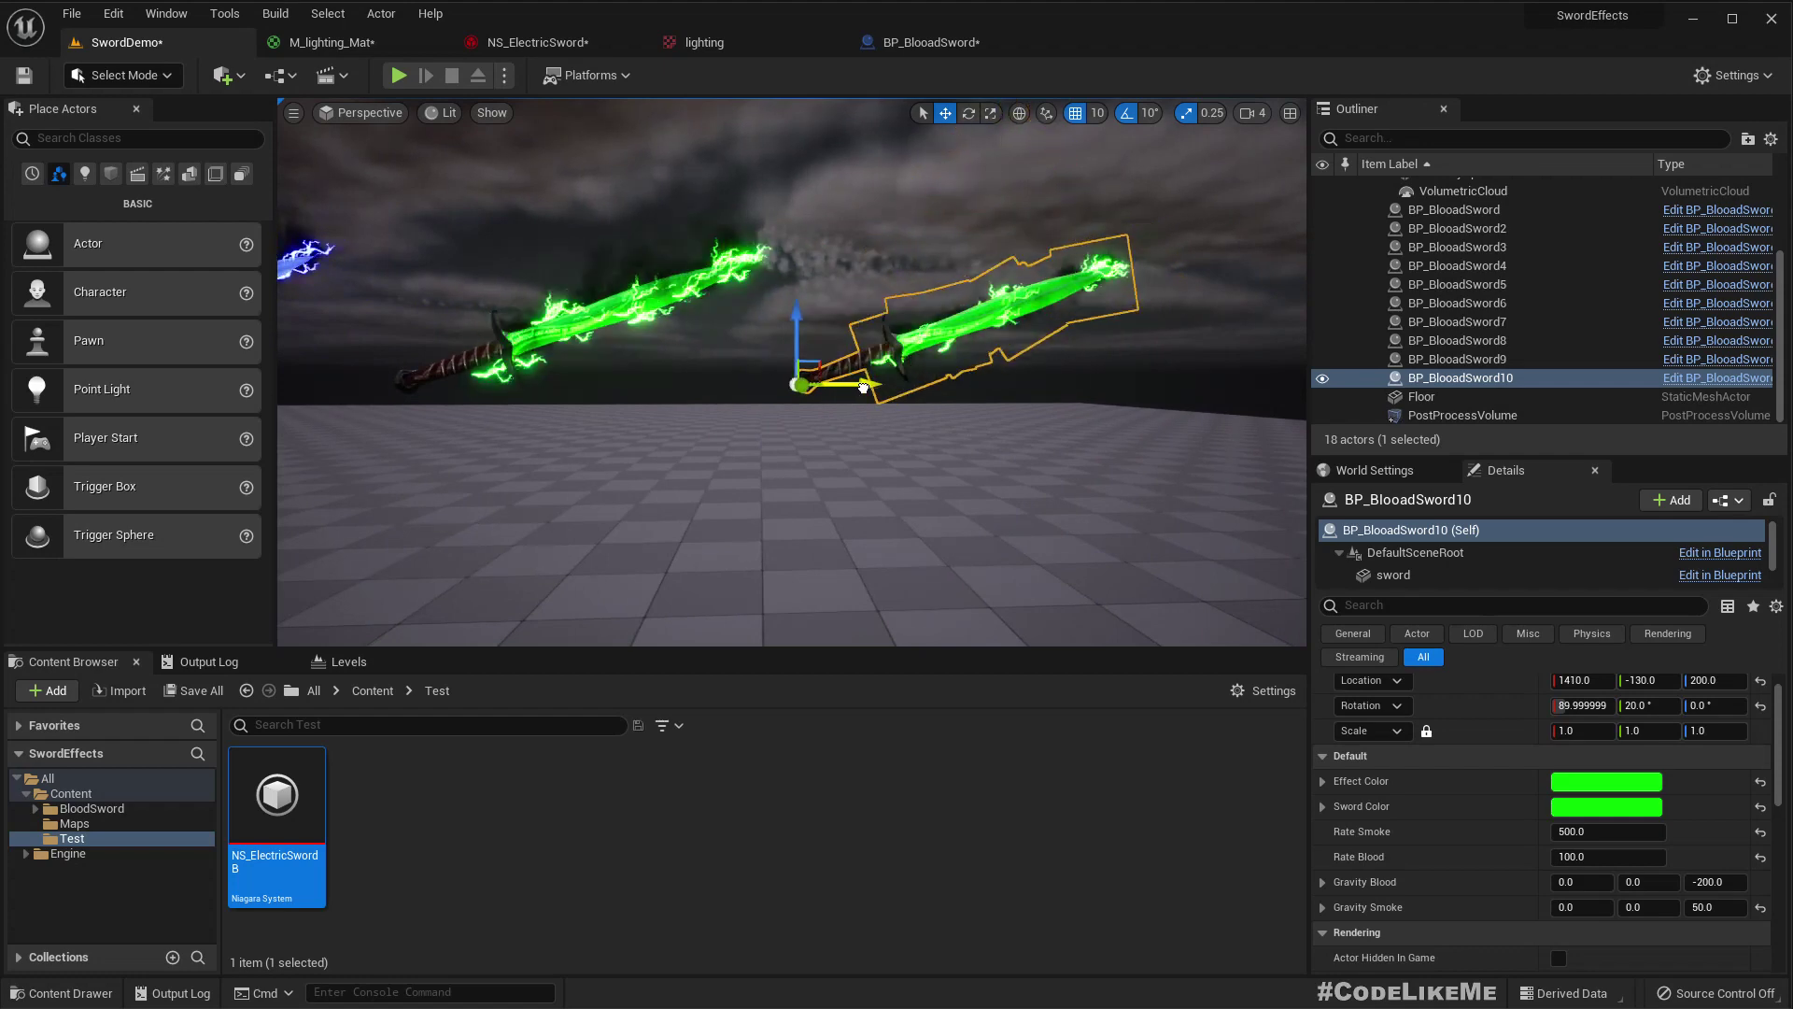
pyautogui.press('a')
pyautogui.moveTo(945, 524); pyautogui.dragTo(949, 525, button='right')
pyautogui.scroll(-5, 953, 522)
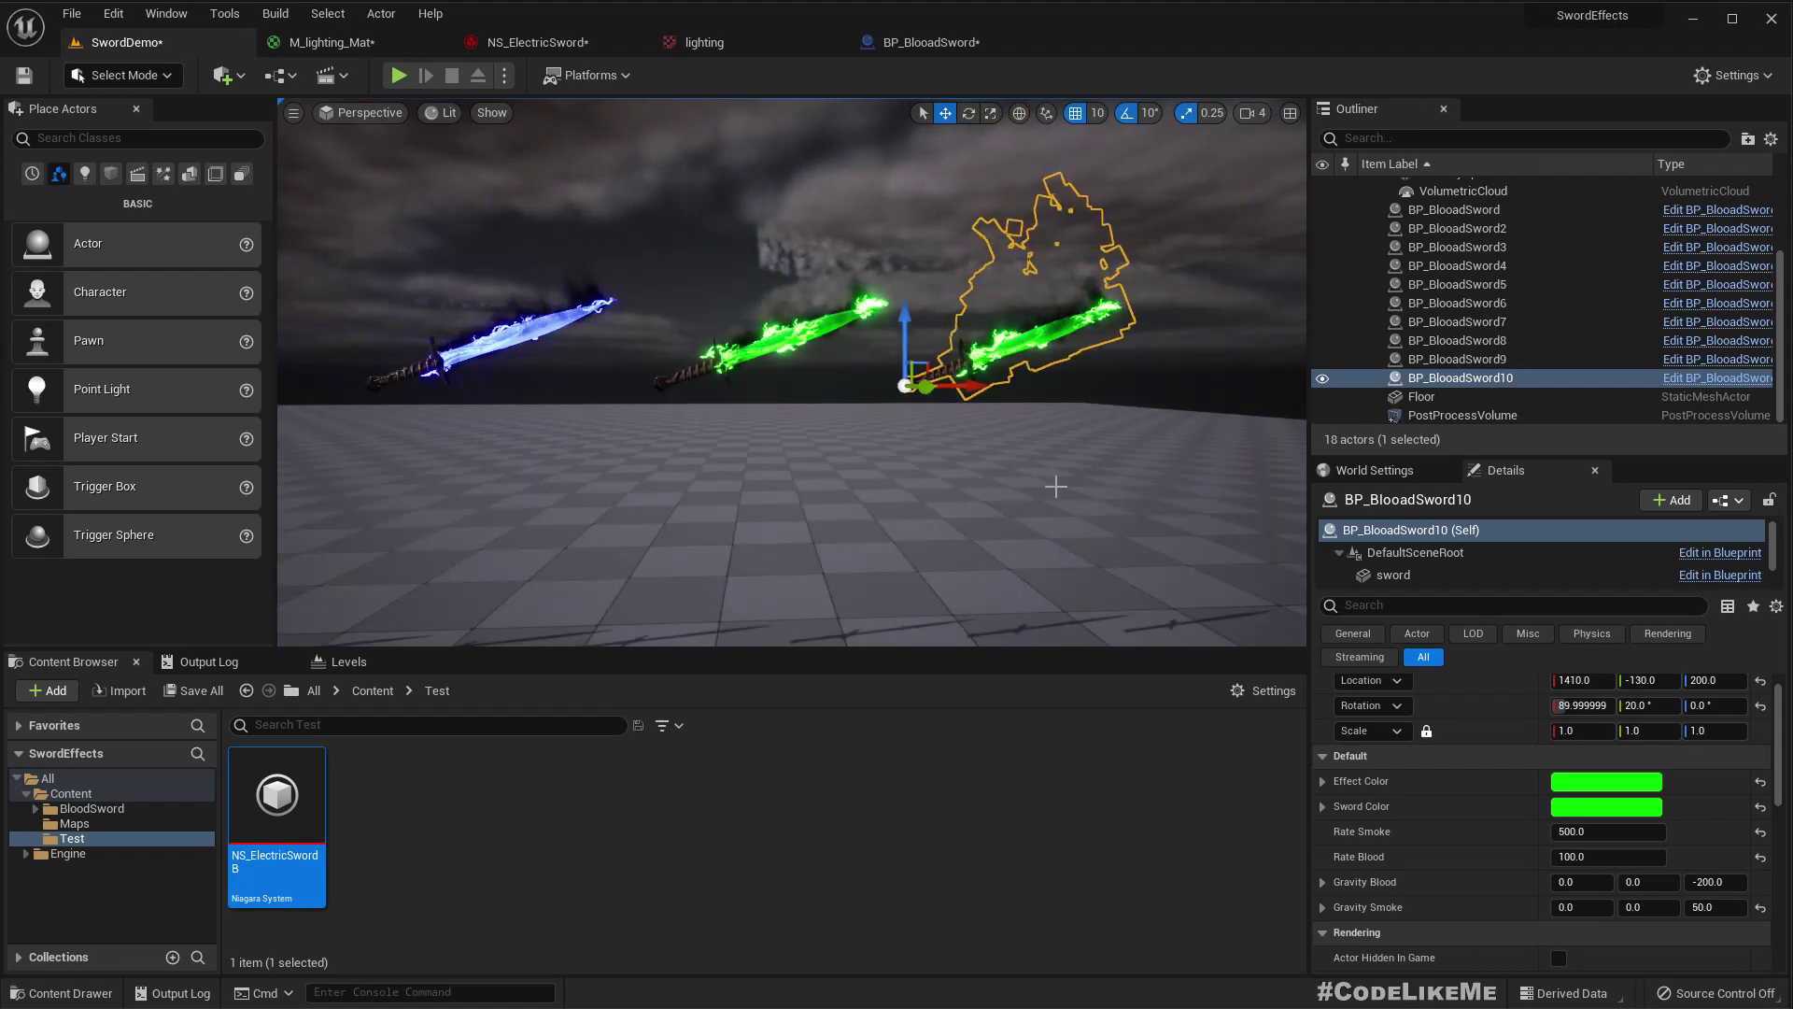
# - Set the Effect Color of the electric sword at X 1410 to red 1000 and green 0
pyautogui.scroll(4, 1055, 485)
pyautogui.moveTo(1069, 471); pyautogui.dragTo(1135, 514, button='middle')
pyautogui.scroll(5, 1069, 470)
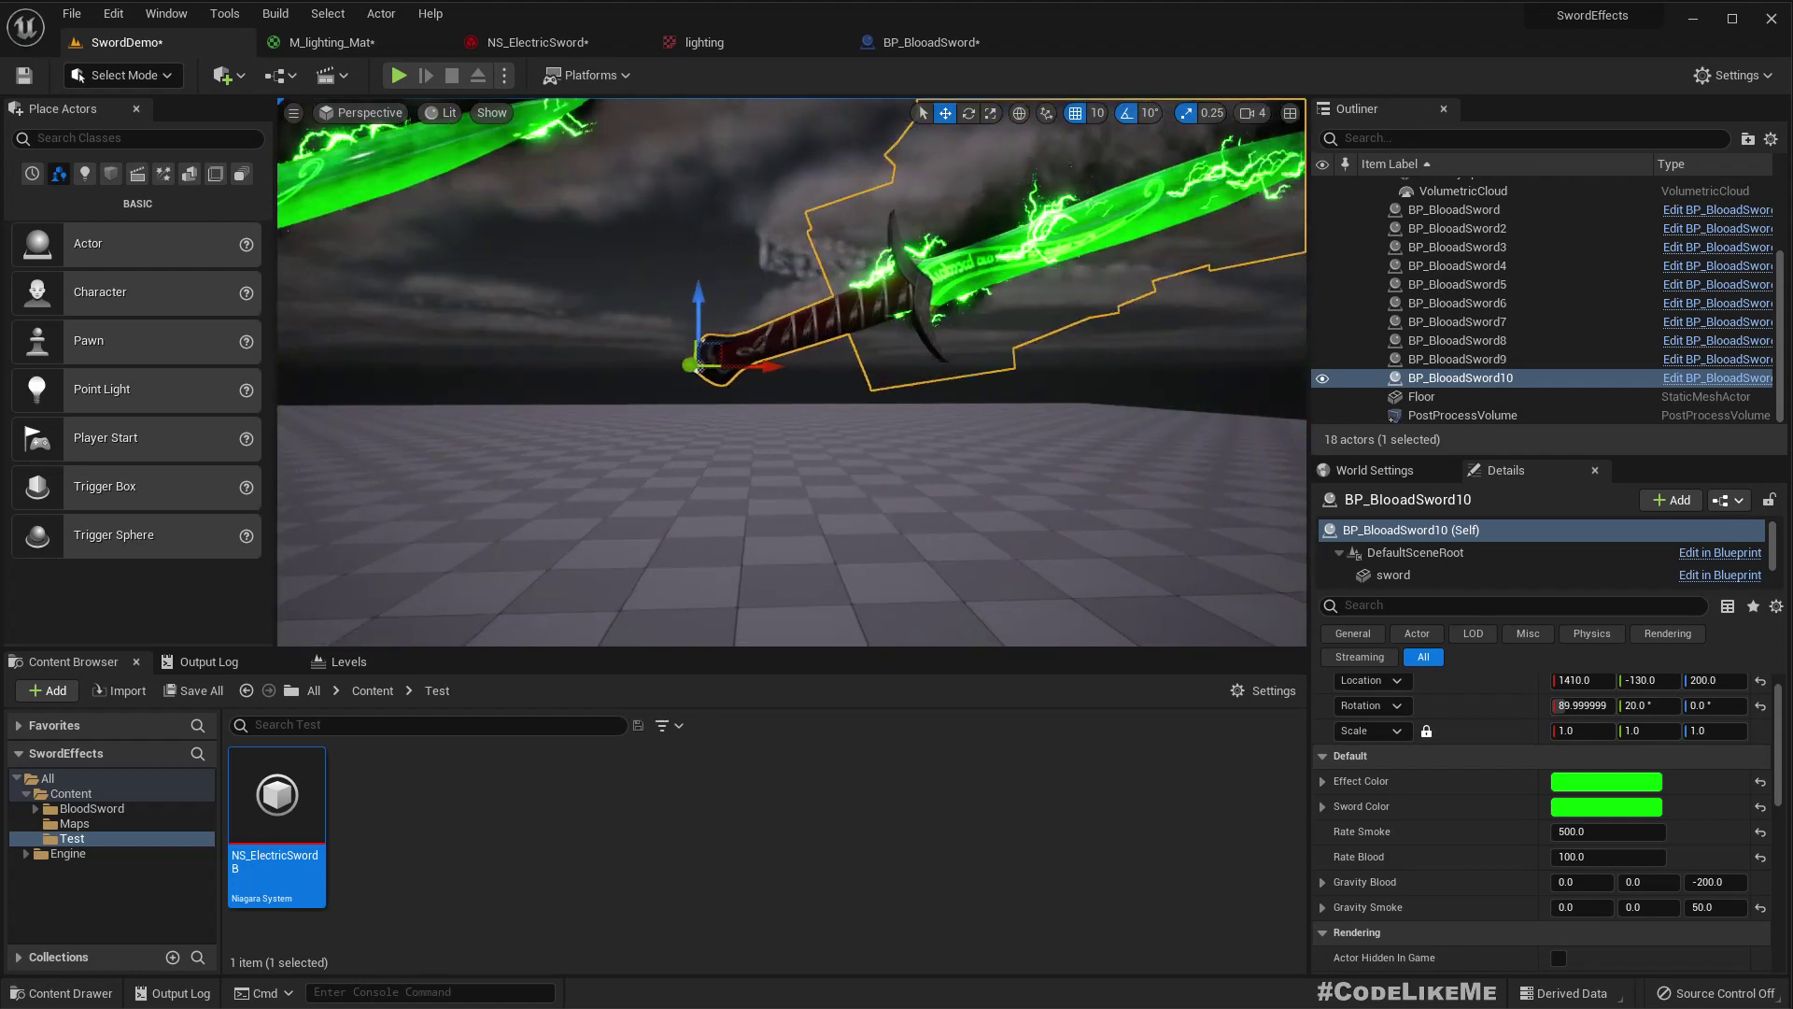
pyautogui.click(1579, 782)
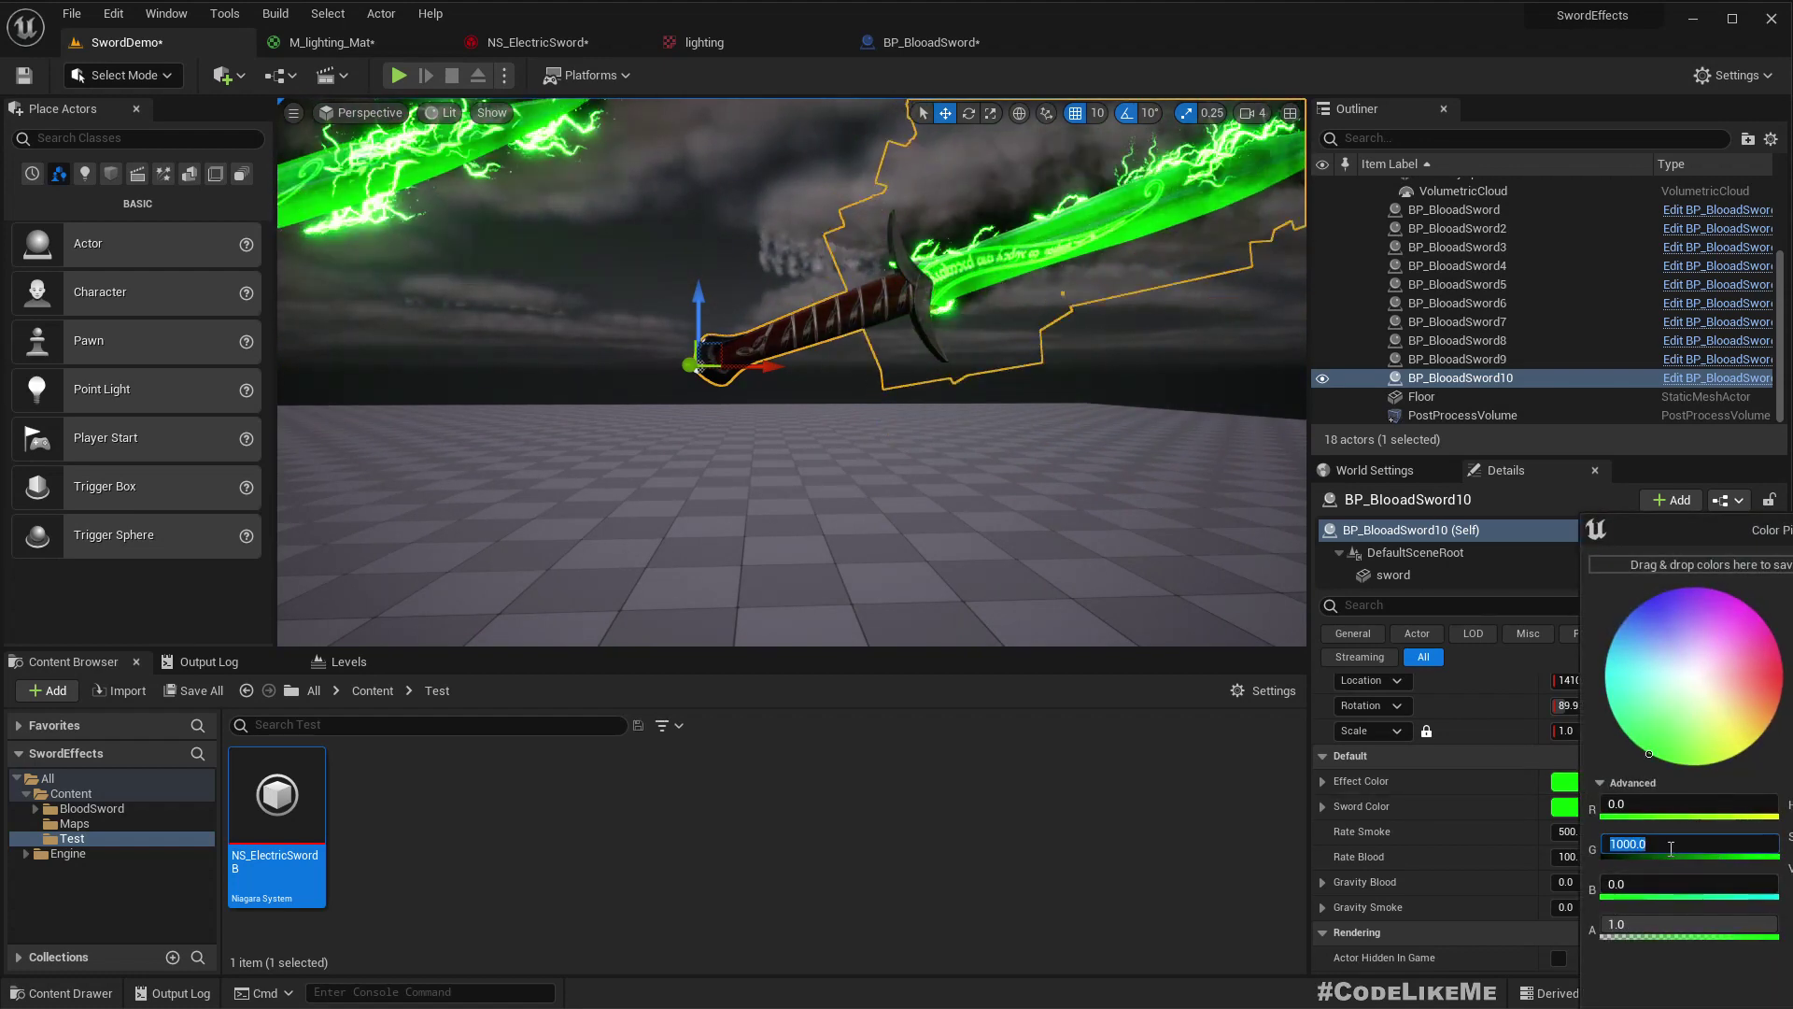
pyautogui.hotkey('shift', 'Tab')
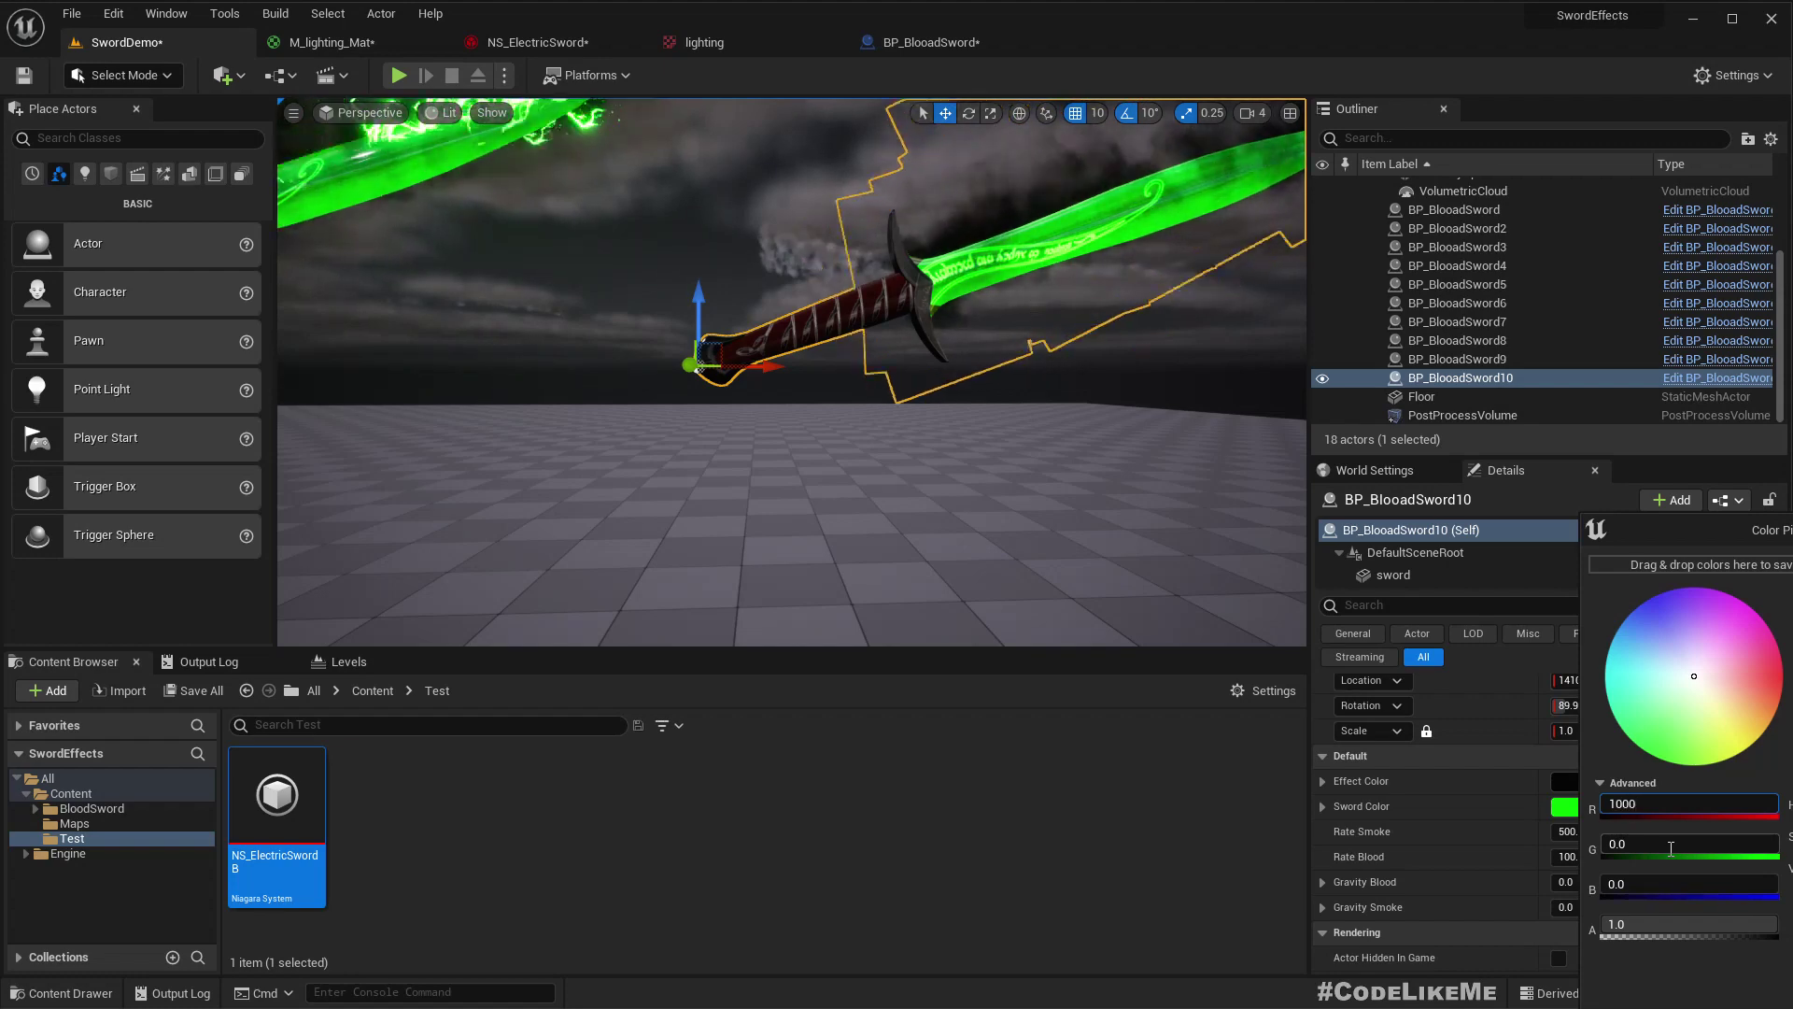
pyautogui.click(1775, 934)
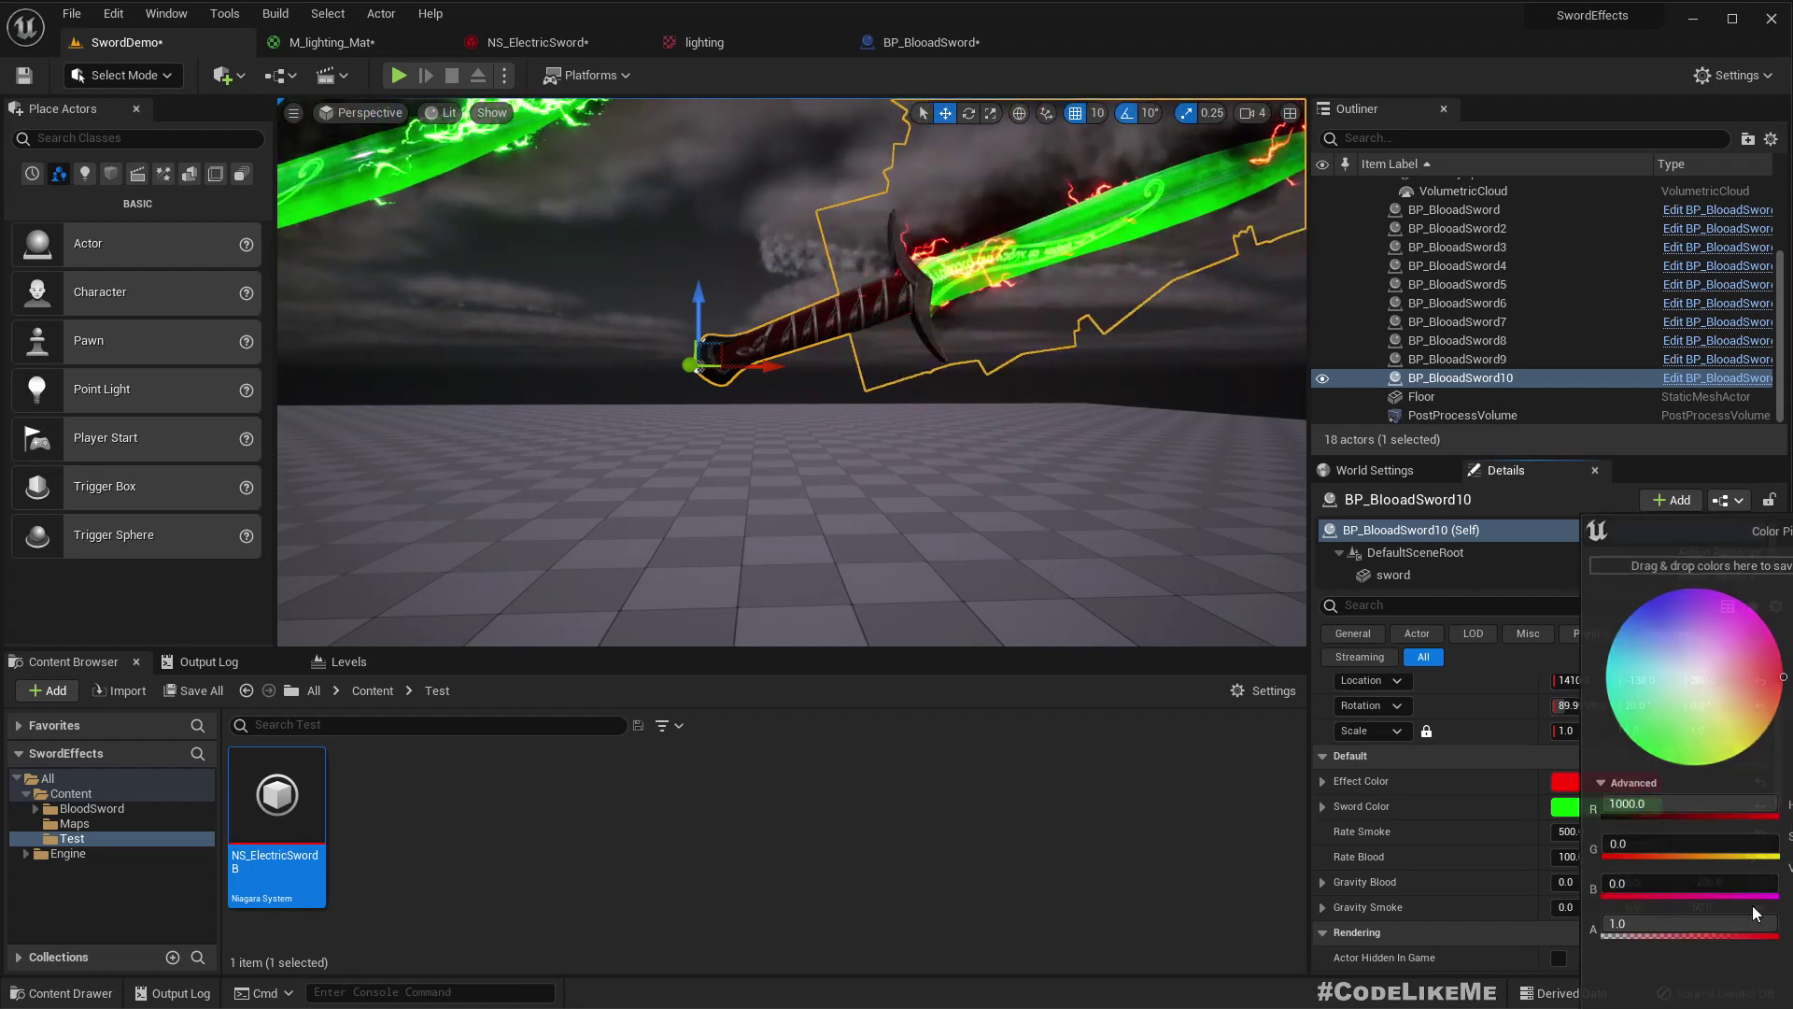
# - Set the same sword's Sword Color to red 100 and green 0
pyautogui.click(1582, 808)
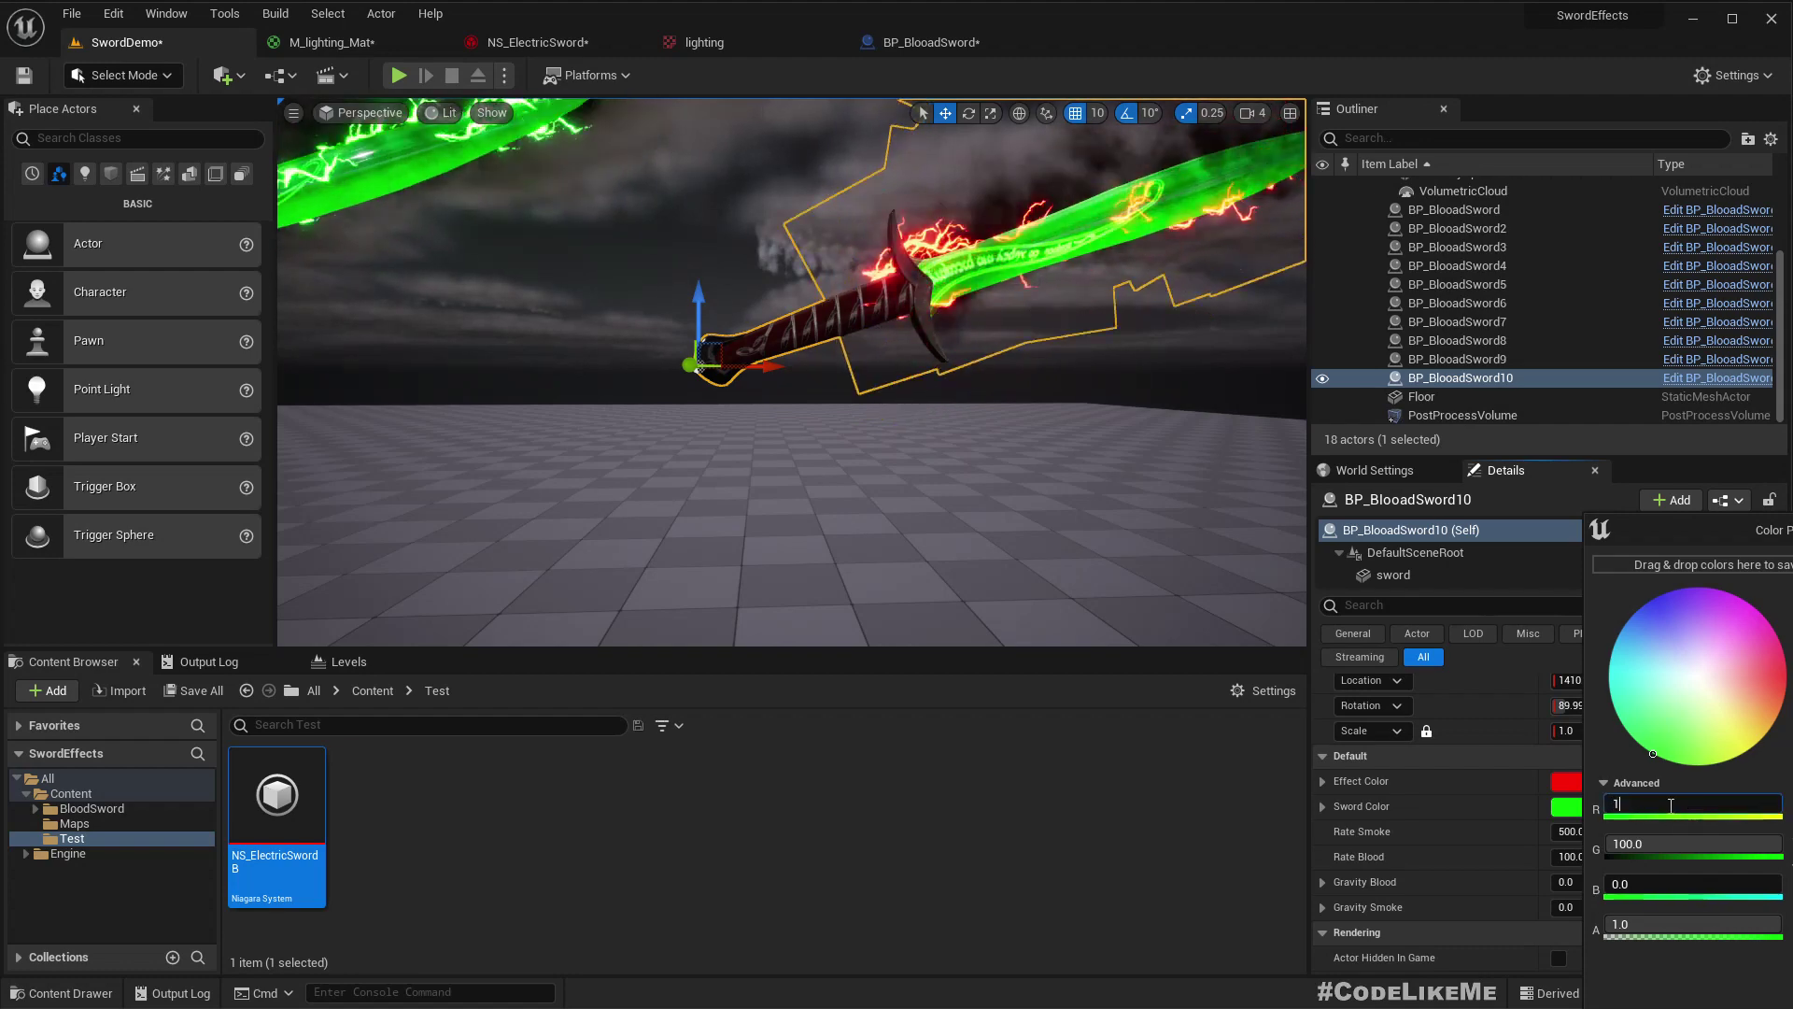
pyautogui.press('Tab')
pyautogui.write('0')
pyautogui.press('Return')
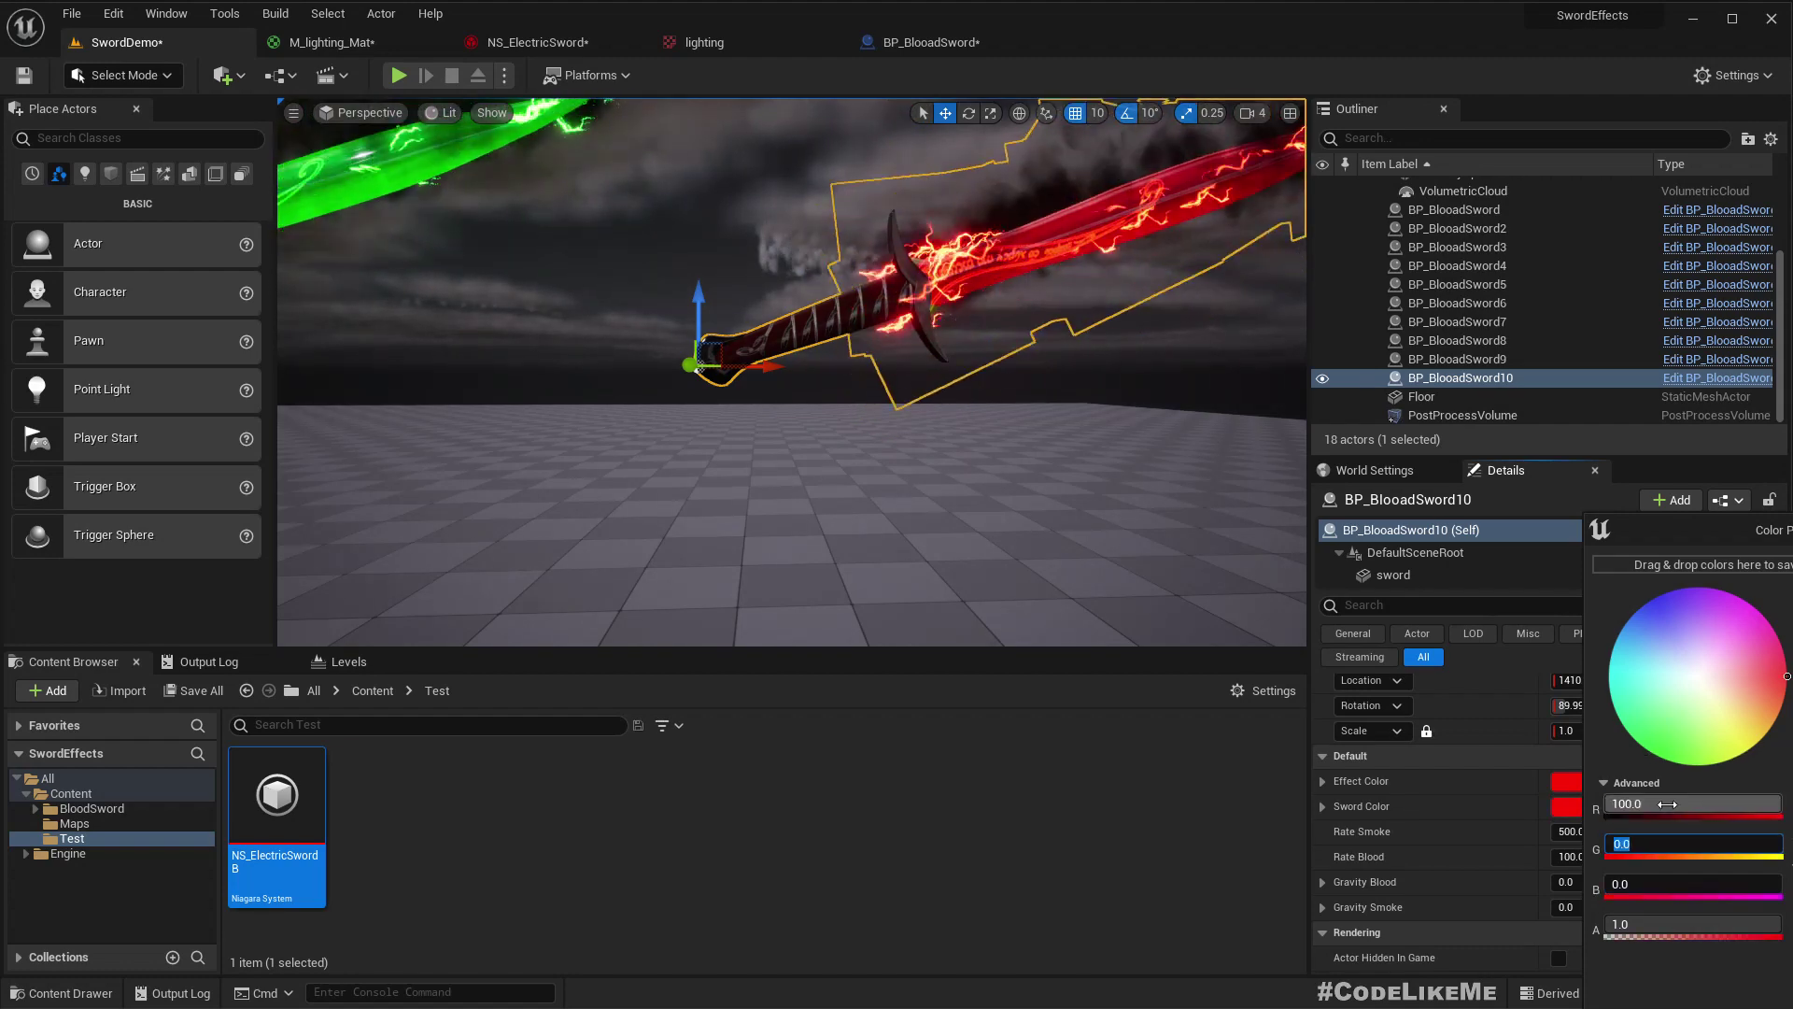
pyautogui.click(1792, 976)
# - Deselect the sword and examine the blue, green and red electric swords side by side in a full-screen viewport
pyautogui.click(707, 454)
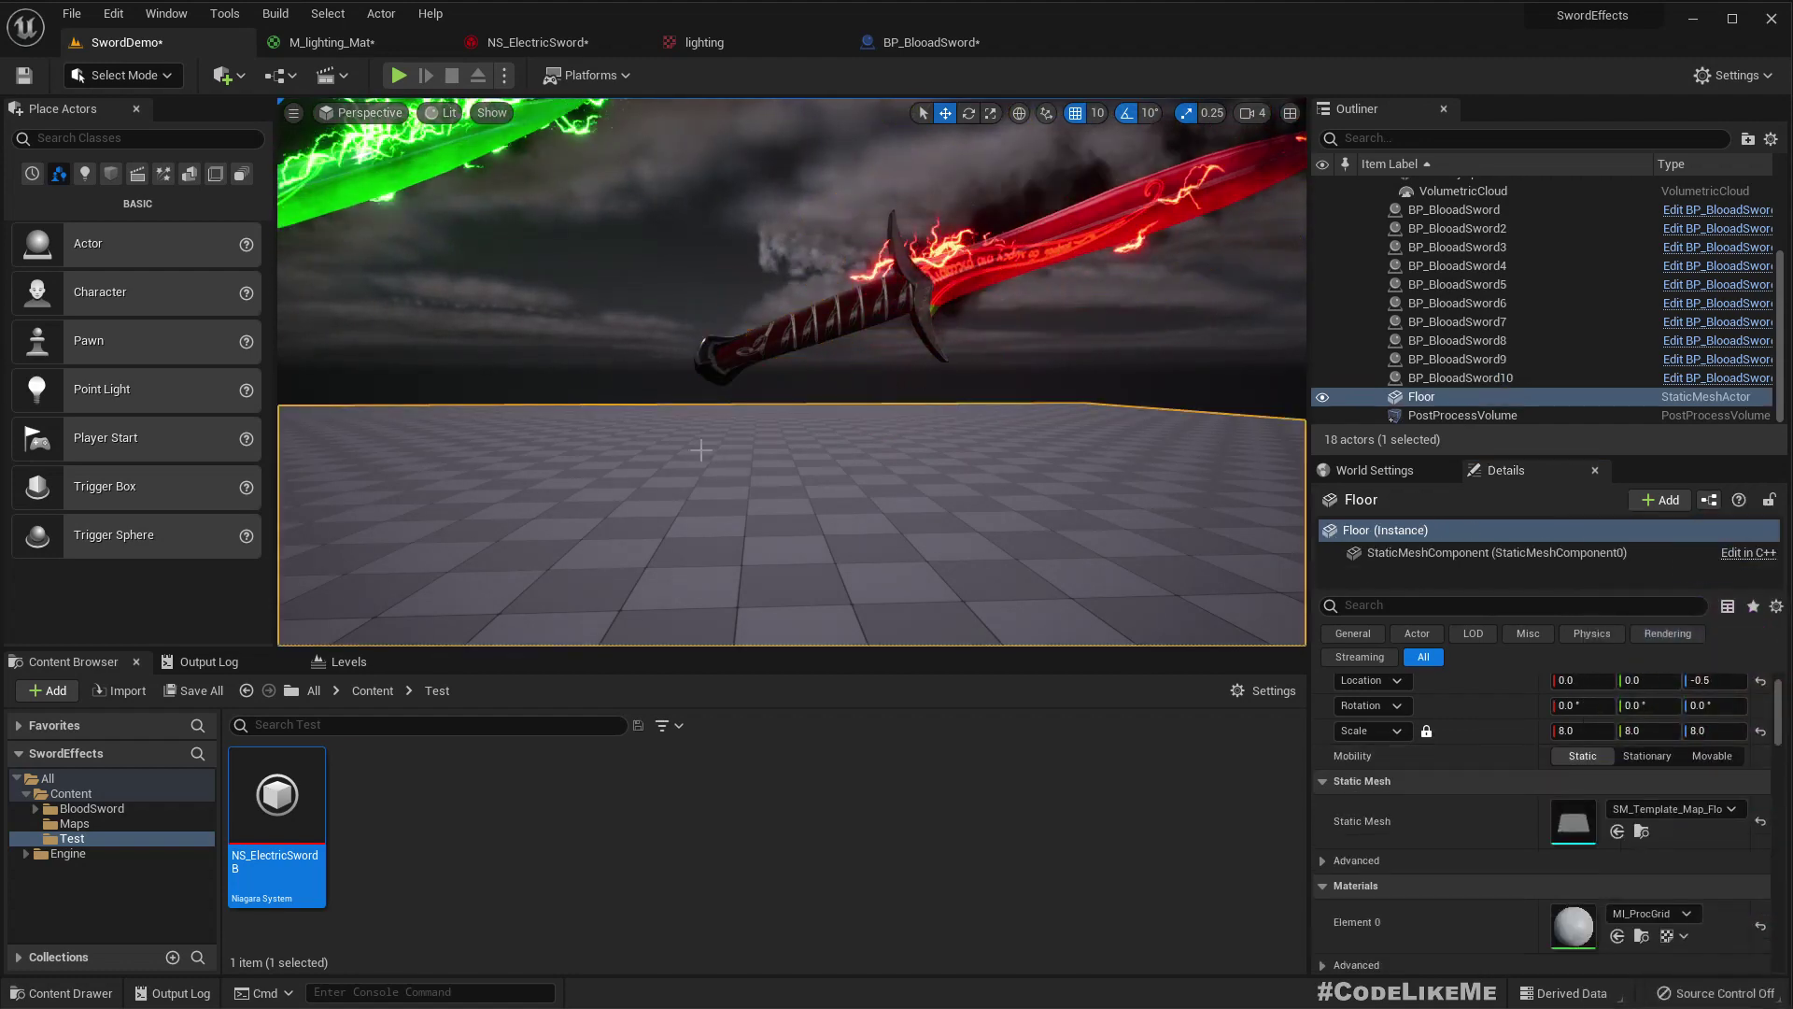
pyautogui.scroll(-5, 707, 455)
pyautogui.press('w')
pyautogui.press('a')
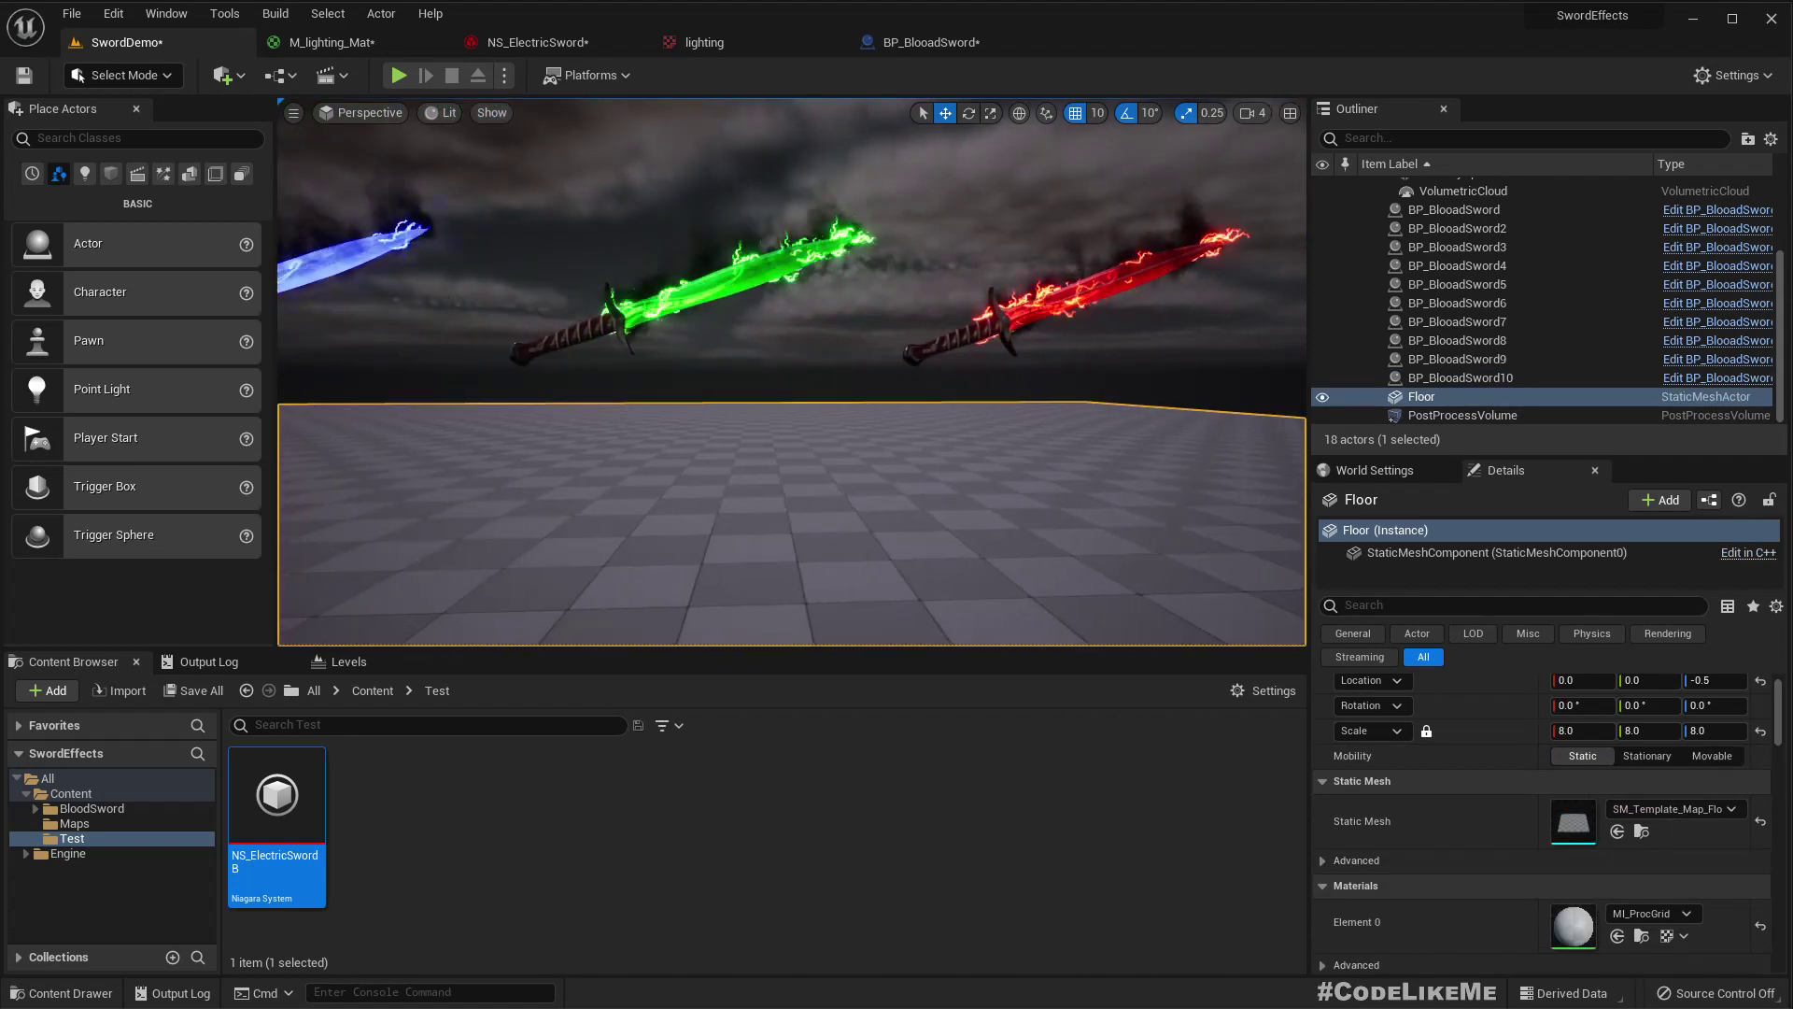
pyautogui.press('d')
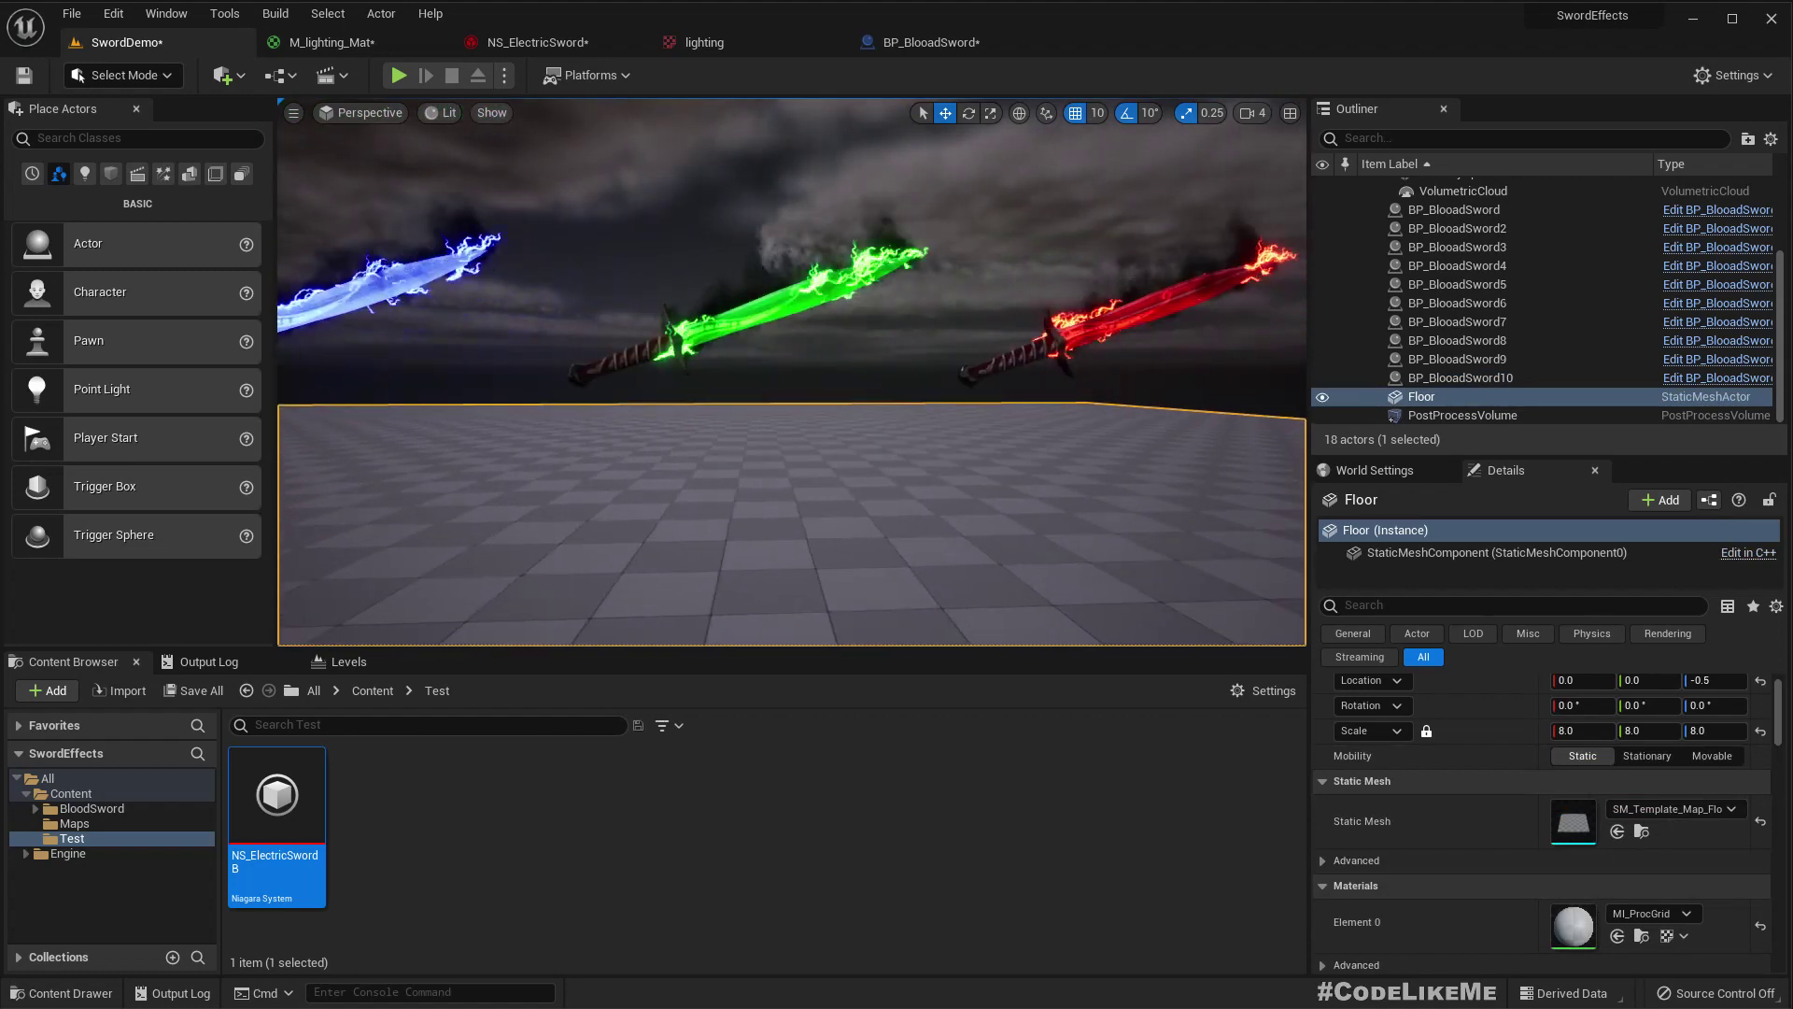
pyautogui.press('a')
pyautogui.press('e')
pyautogui.press('F11')
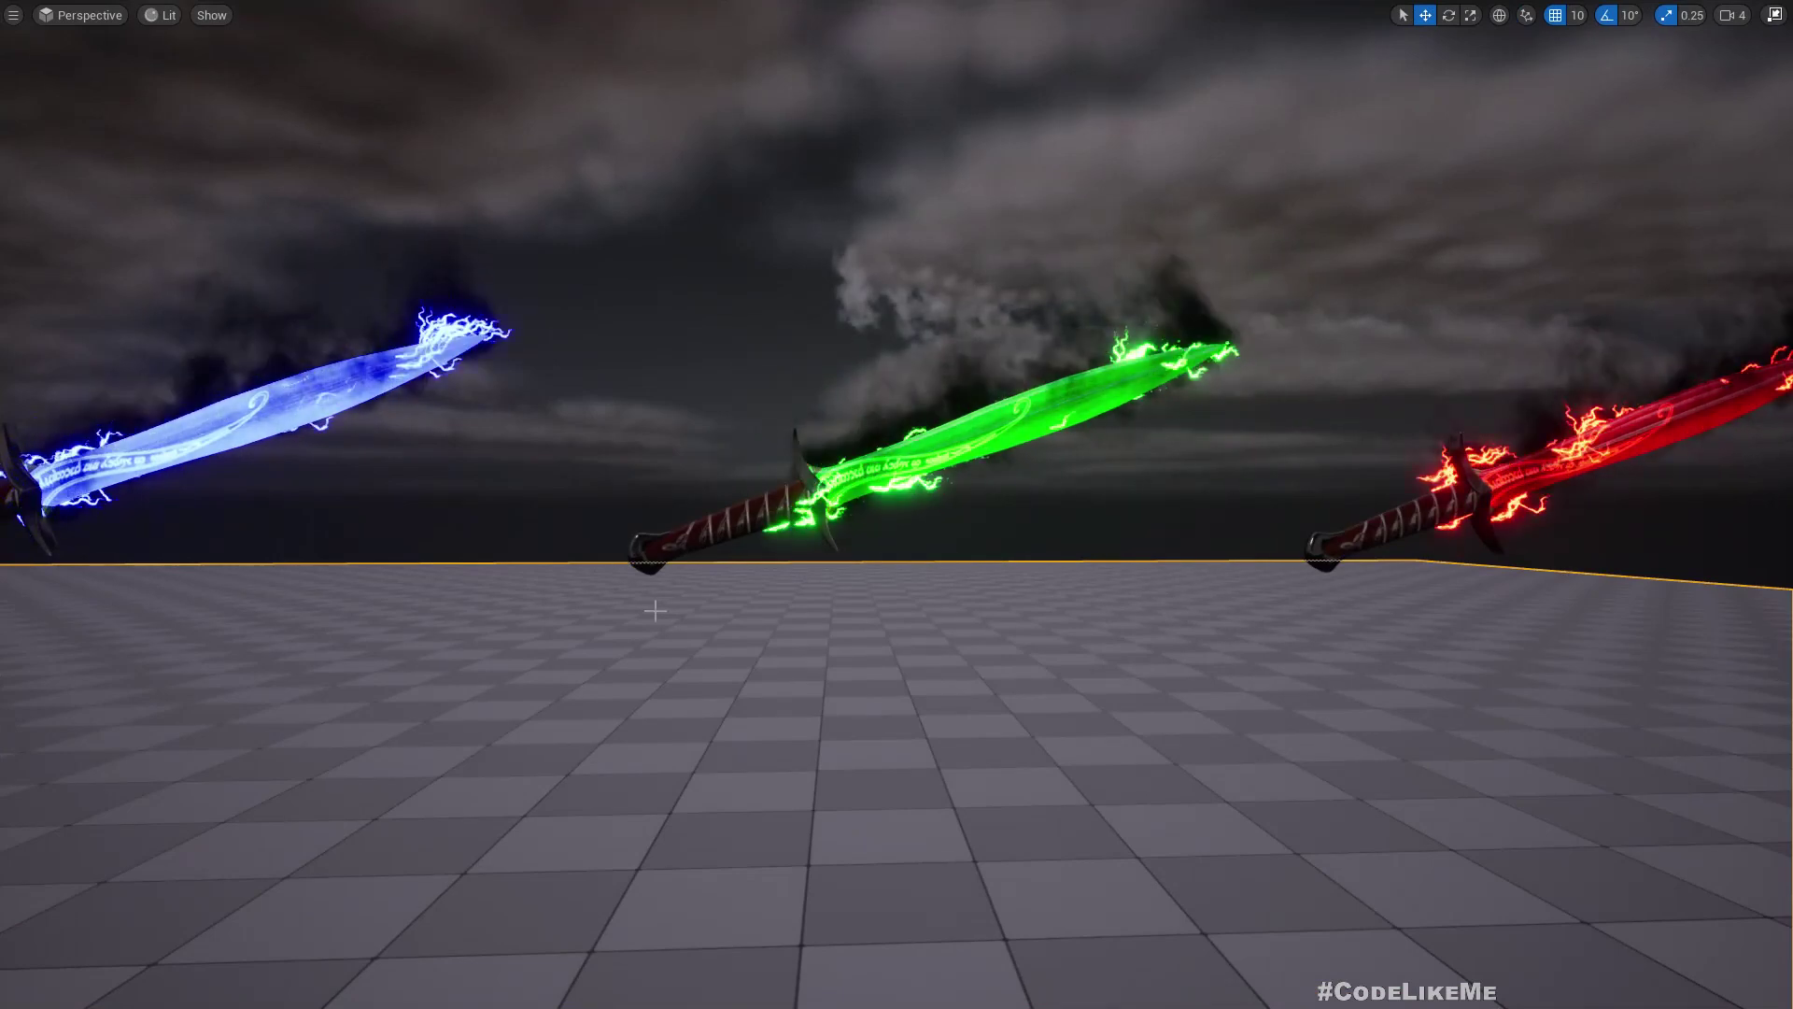
pyautogui.moveTo(648, 608); pyautogui.dragTo(658, 610)
pyautogui.press('q')
pyautogui.press('d')
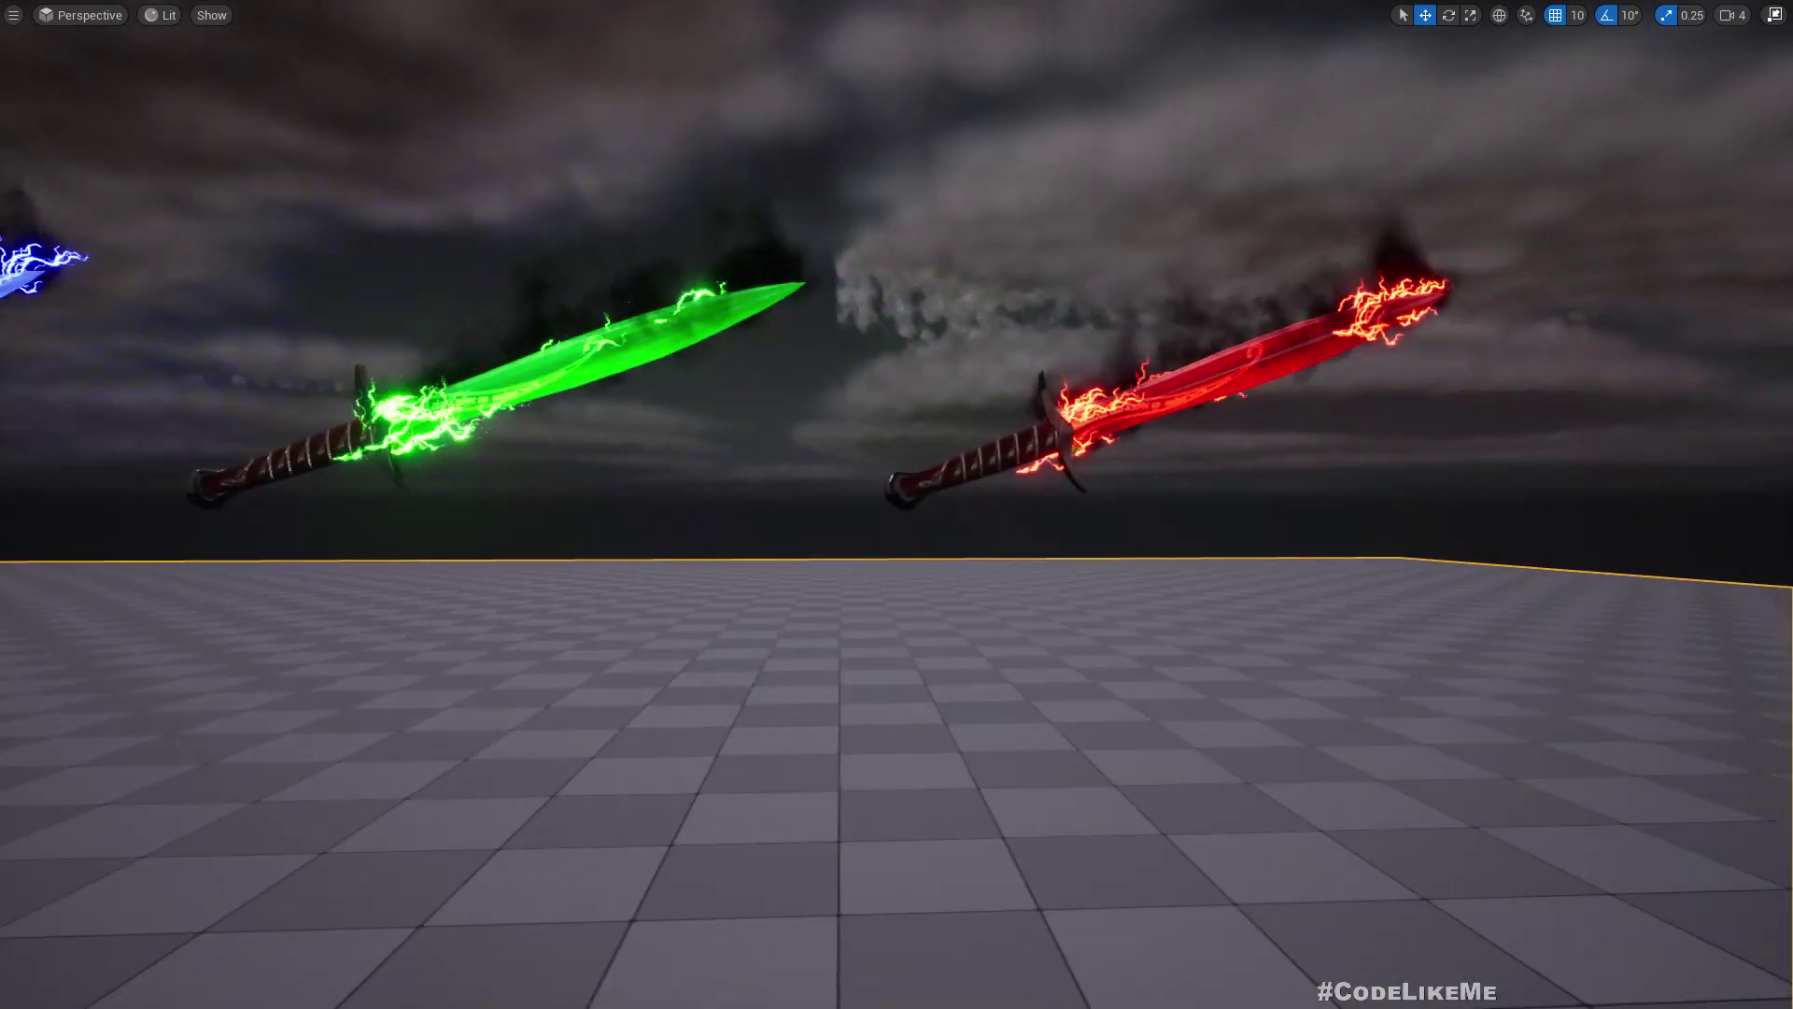
pyautogui.moveTo(878, 660); pyautogui.dragTo(794, 663, button='middle')
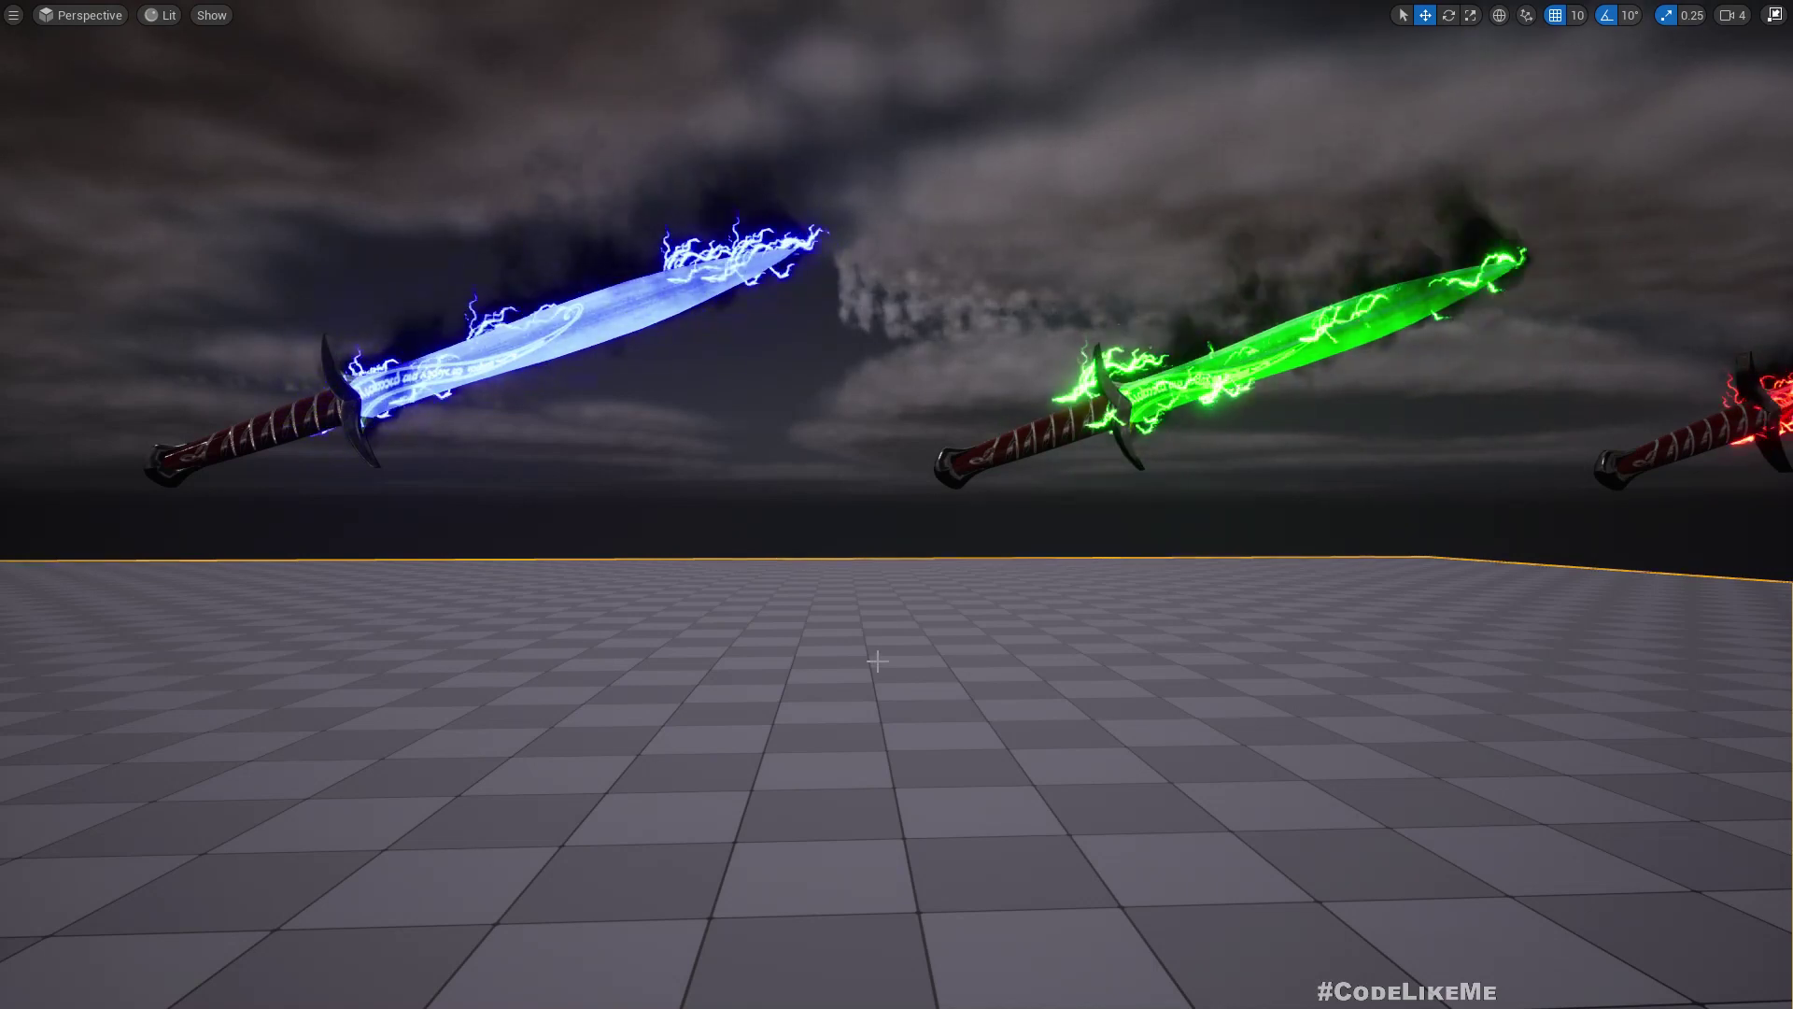
# - Switch to the CodeLikeMe creator page in the browser and look through its latest Unreal Engine posts
pyautogui.scroll(-3, 833, 613)
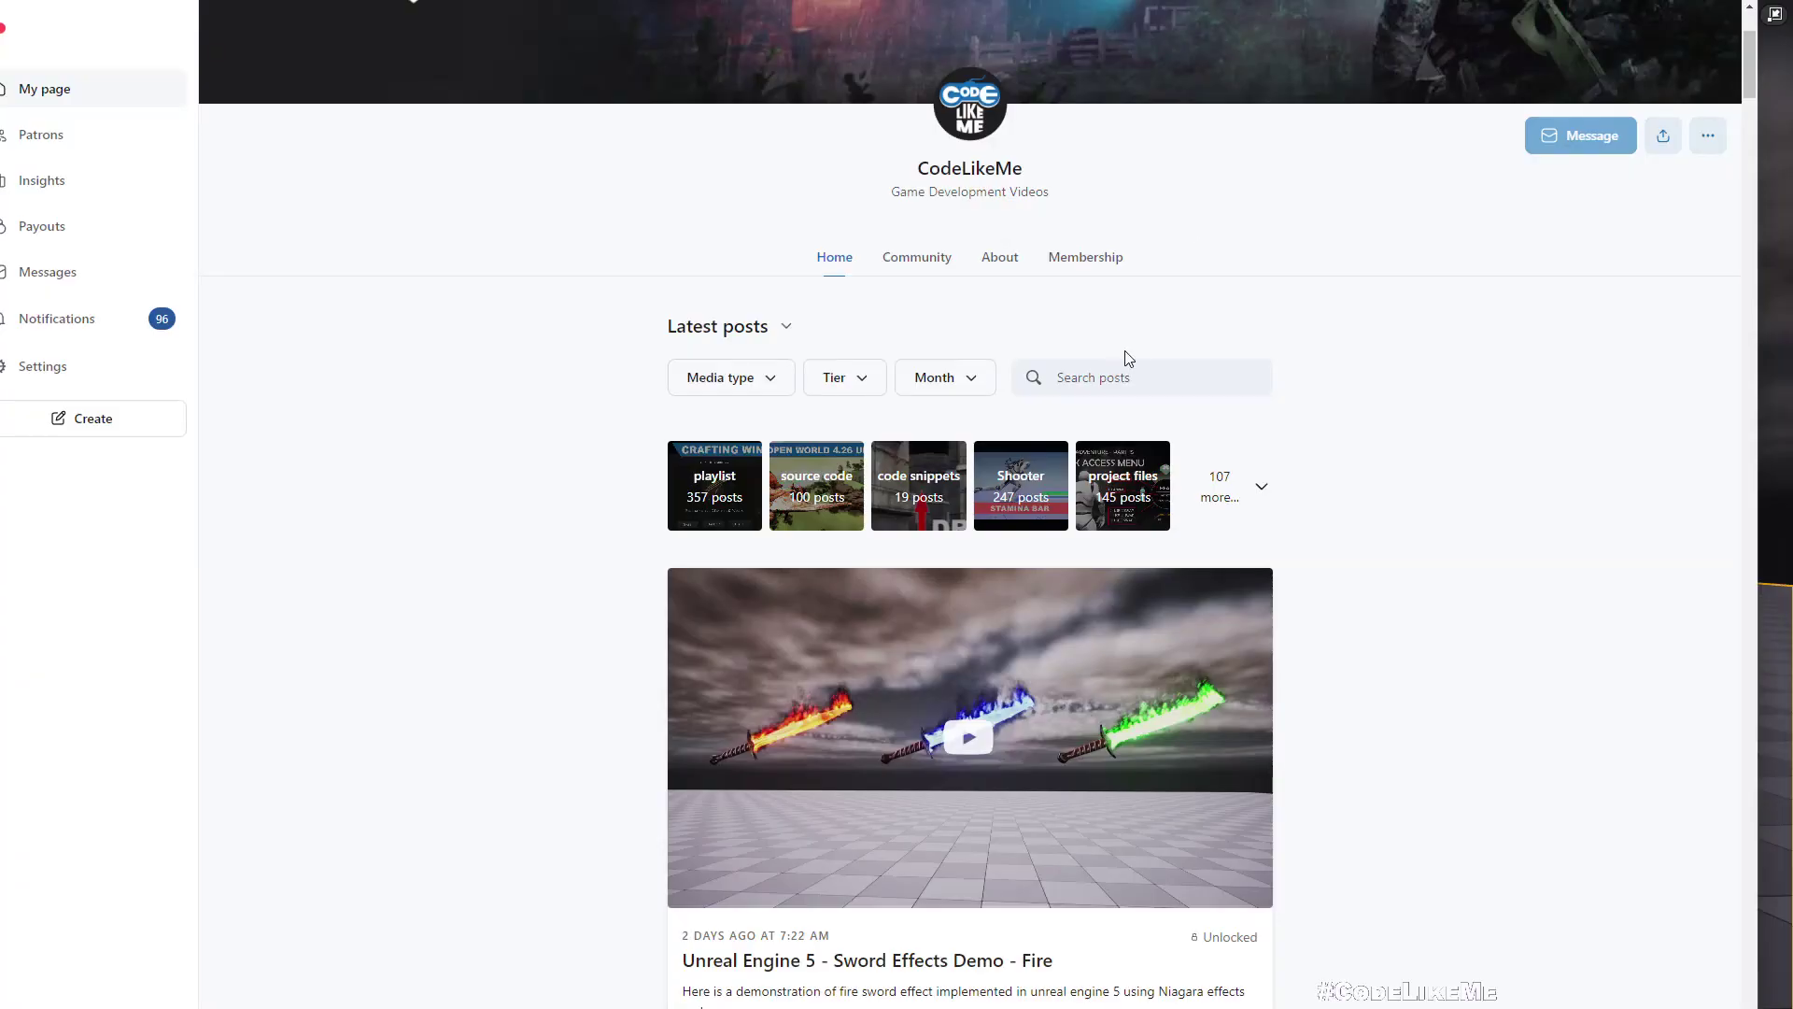
pyautogui.scroll(-15, 1238, 393)
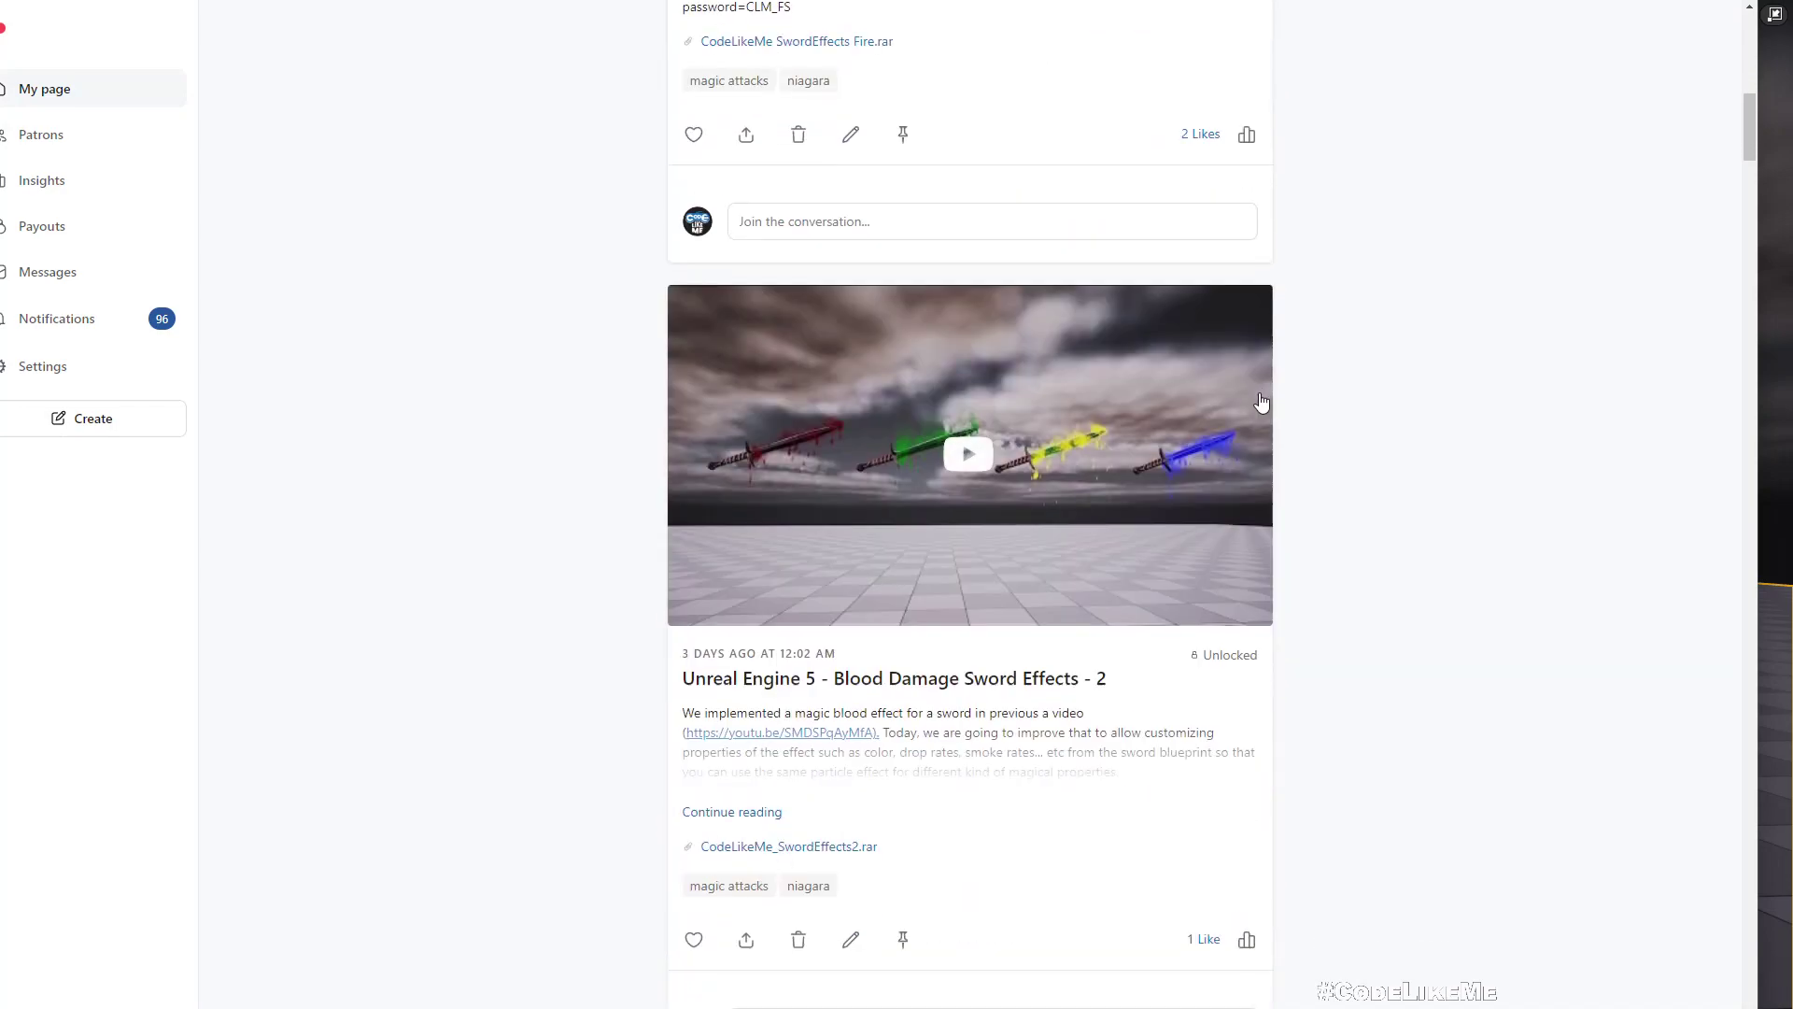
pyautogui.scroll(-15, 1260, 404)
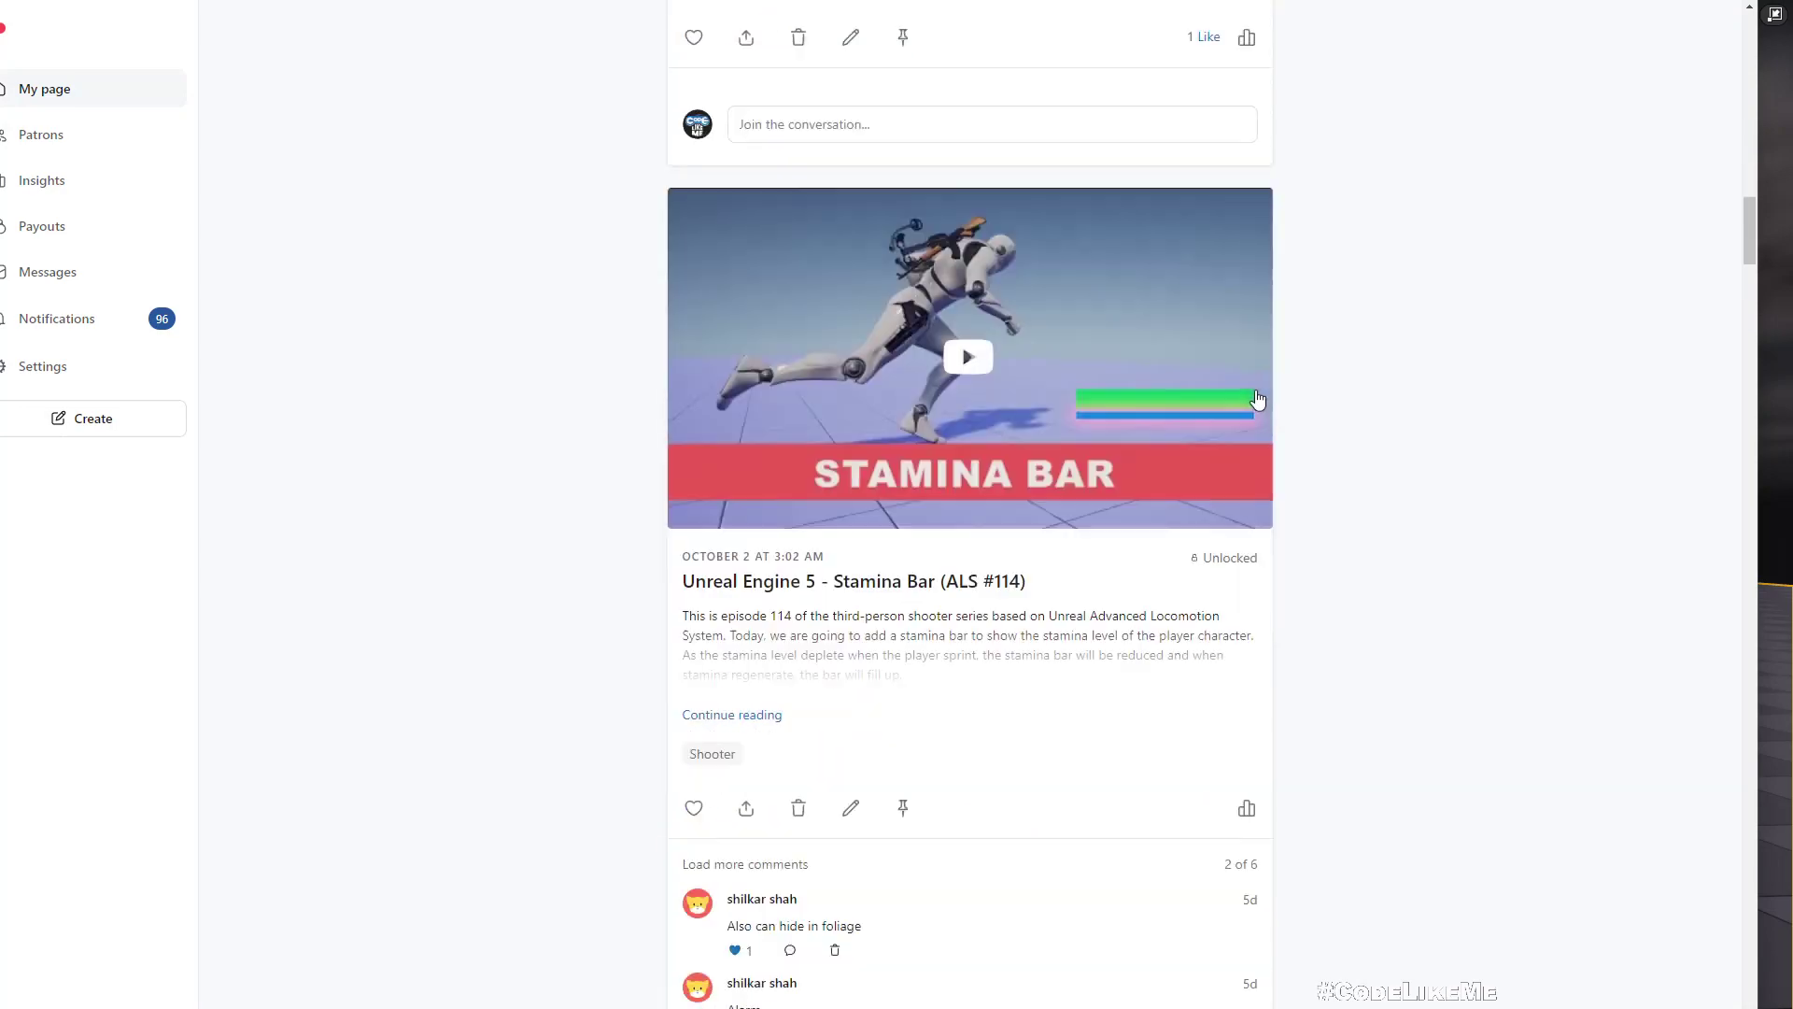
pyautogui.scroll(-20, 1245, 375)
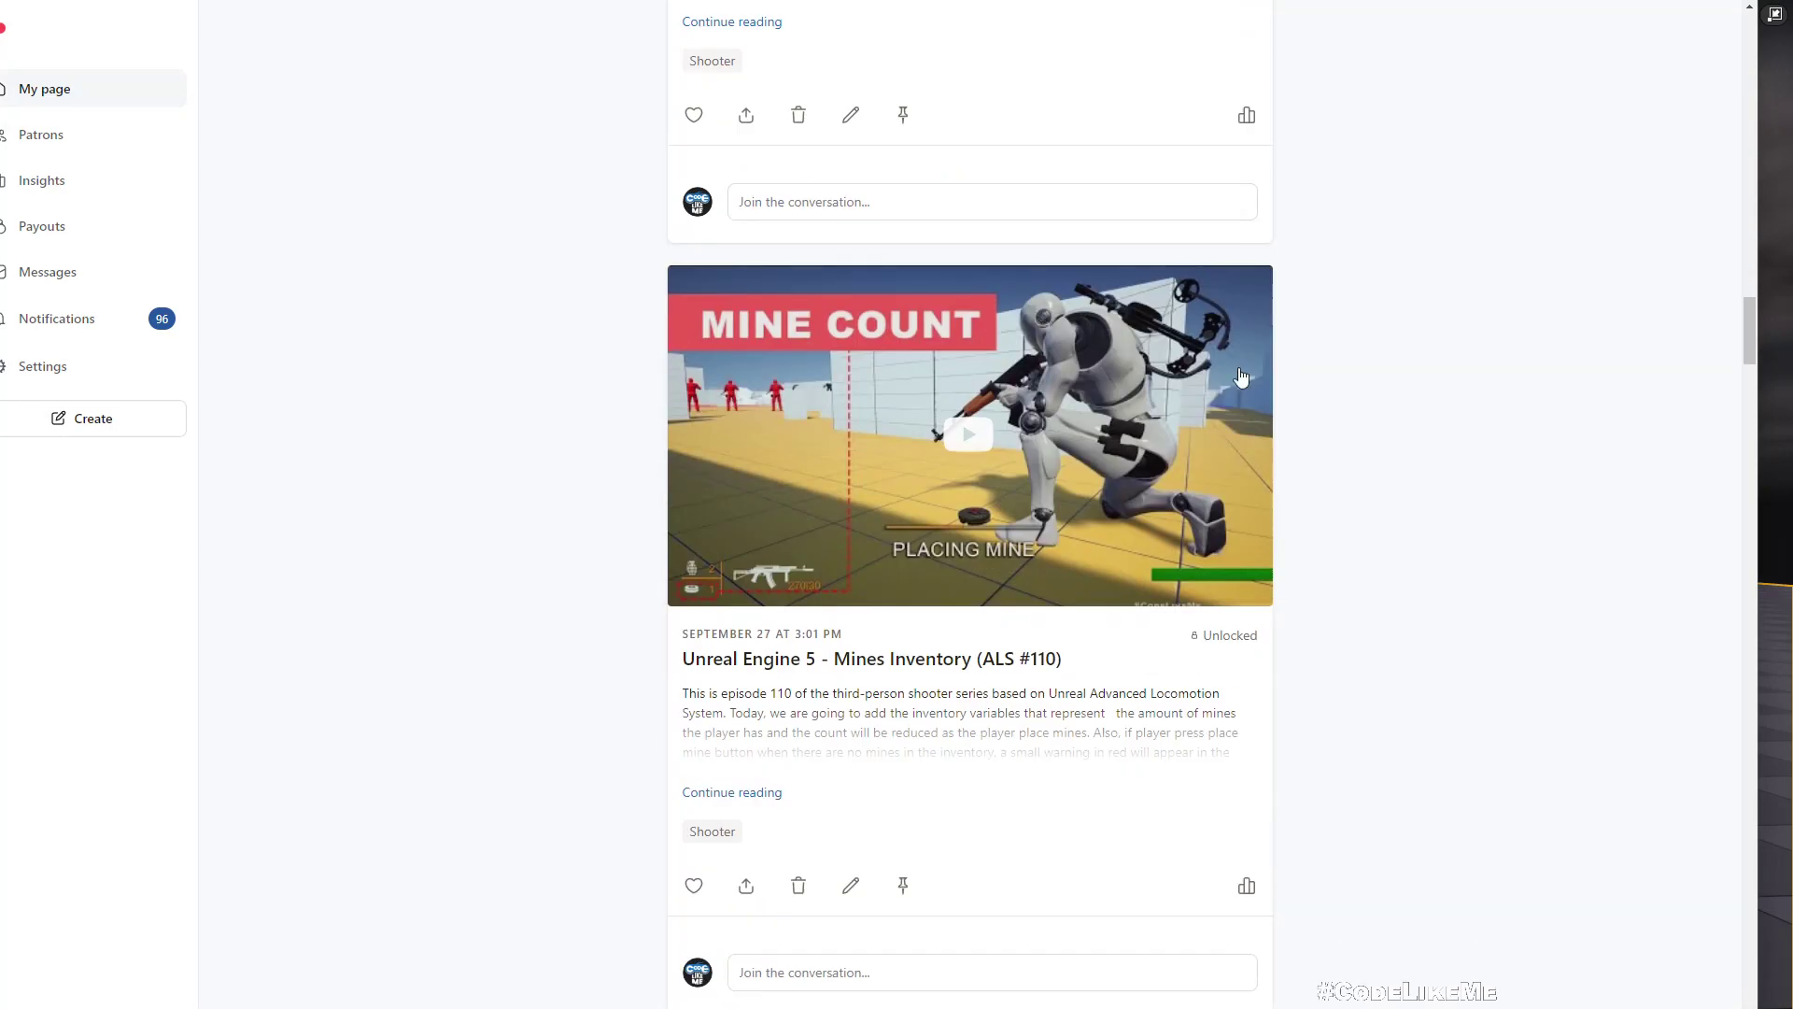
pyautogui.scroll(-20, 1239, 375)
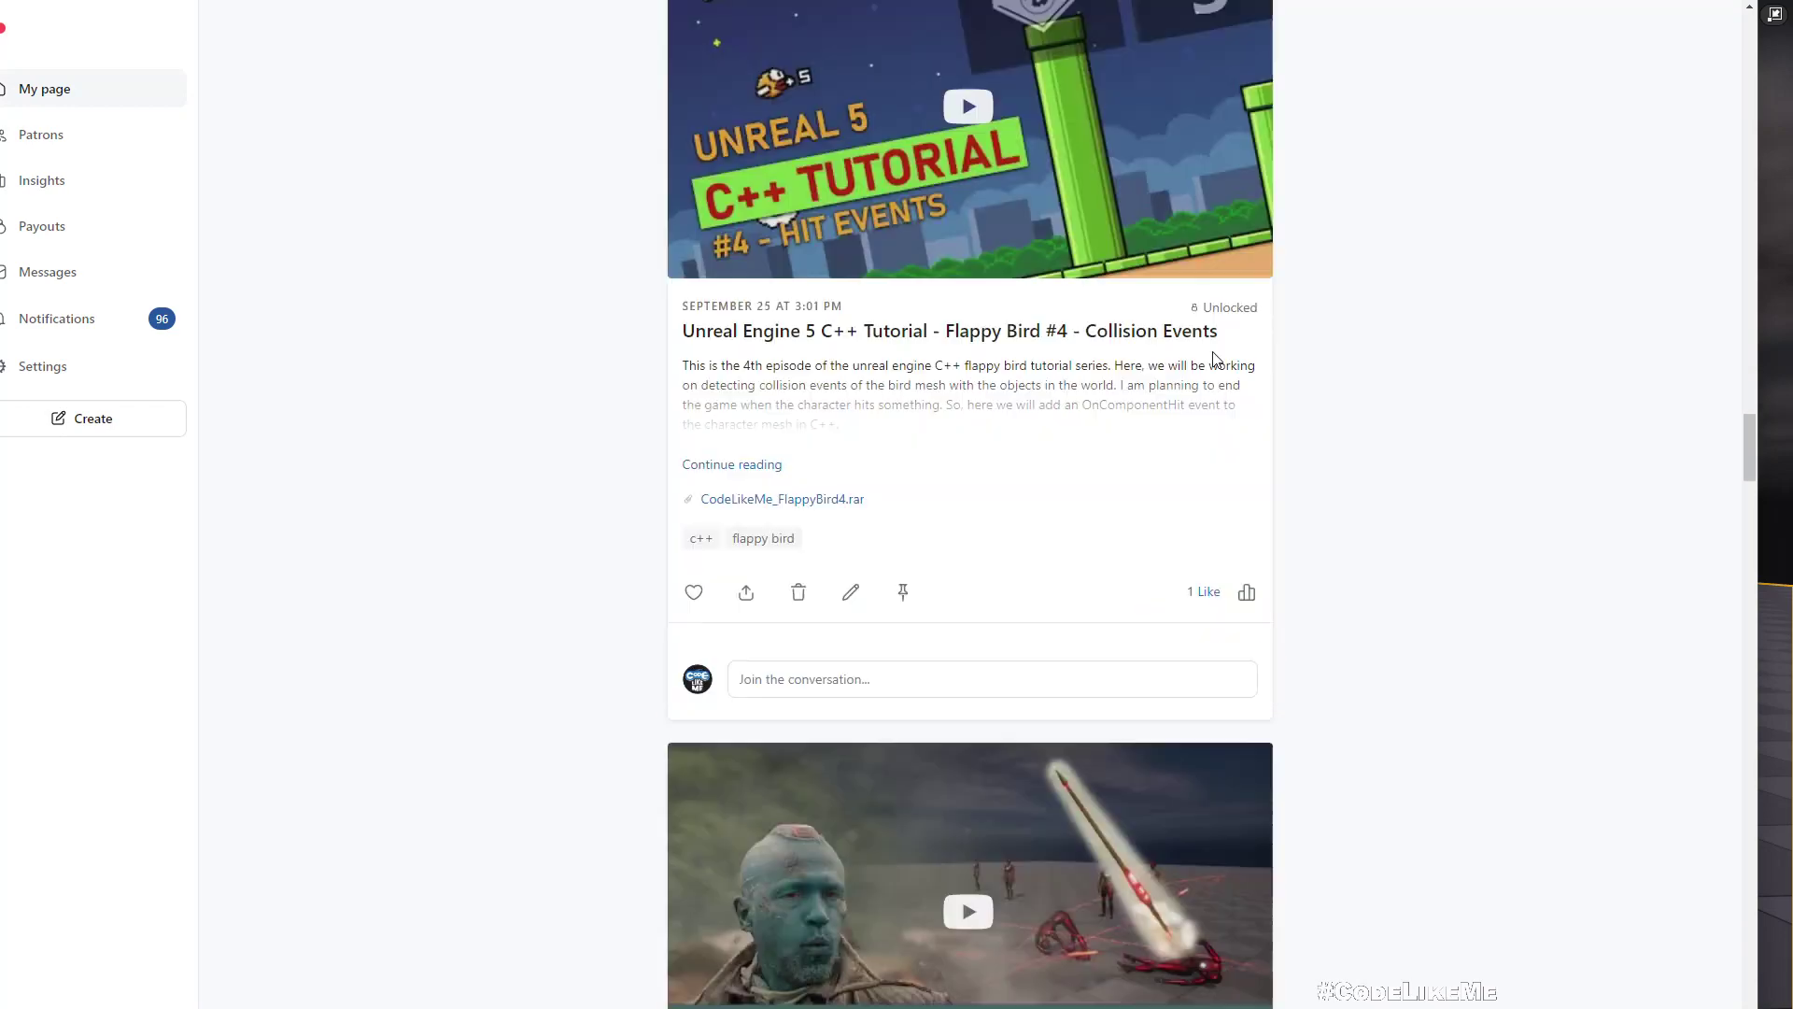
pyautogui.scroll(-20, 1212, 358)
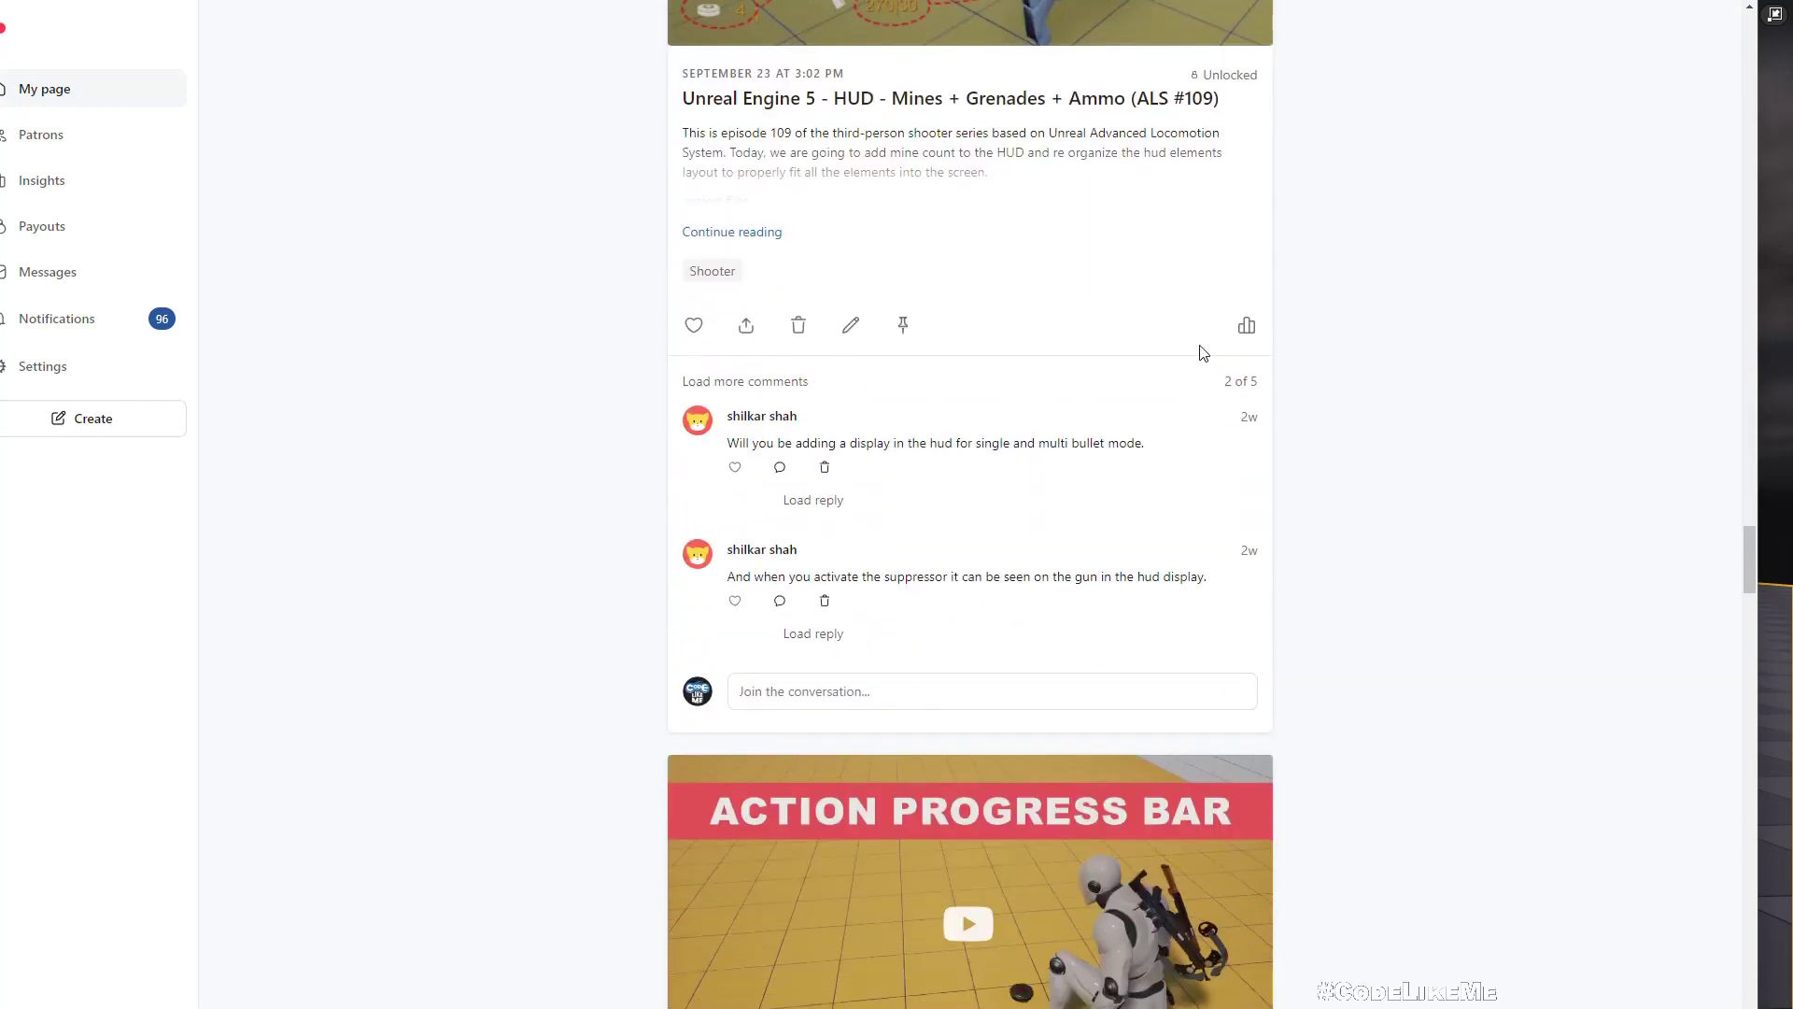
pyautogui.scroll(-20, 1196, 350)
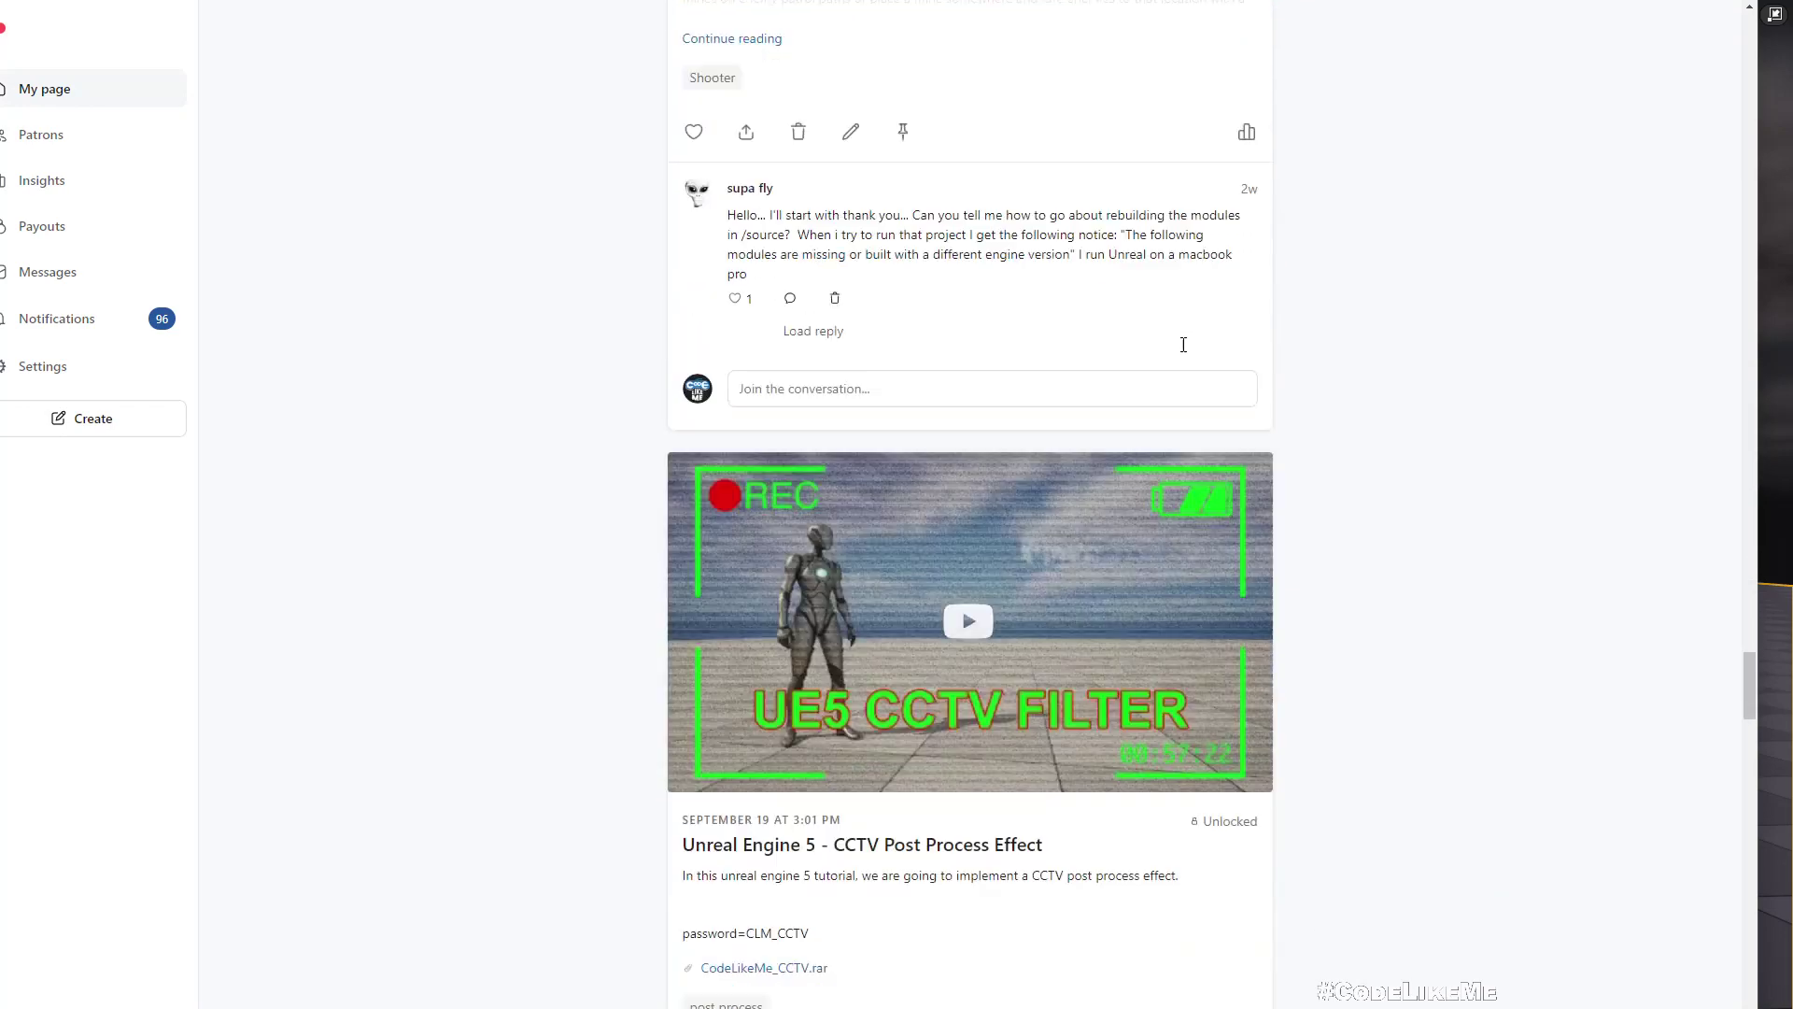
pyautogui.scroll(-15, 1179, 352)
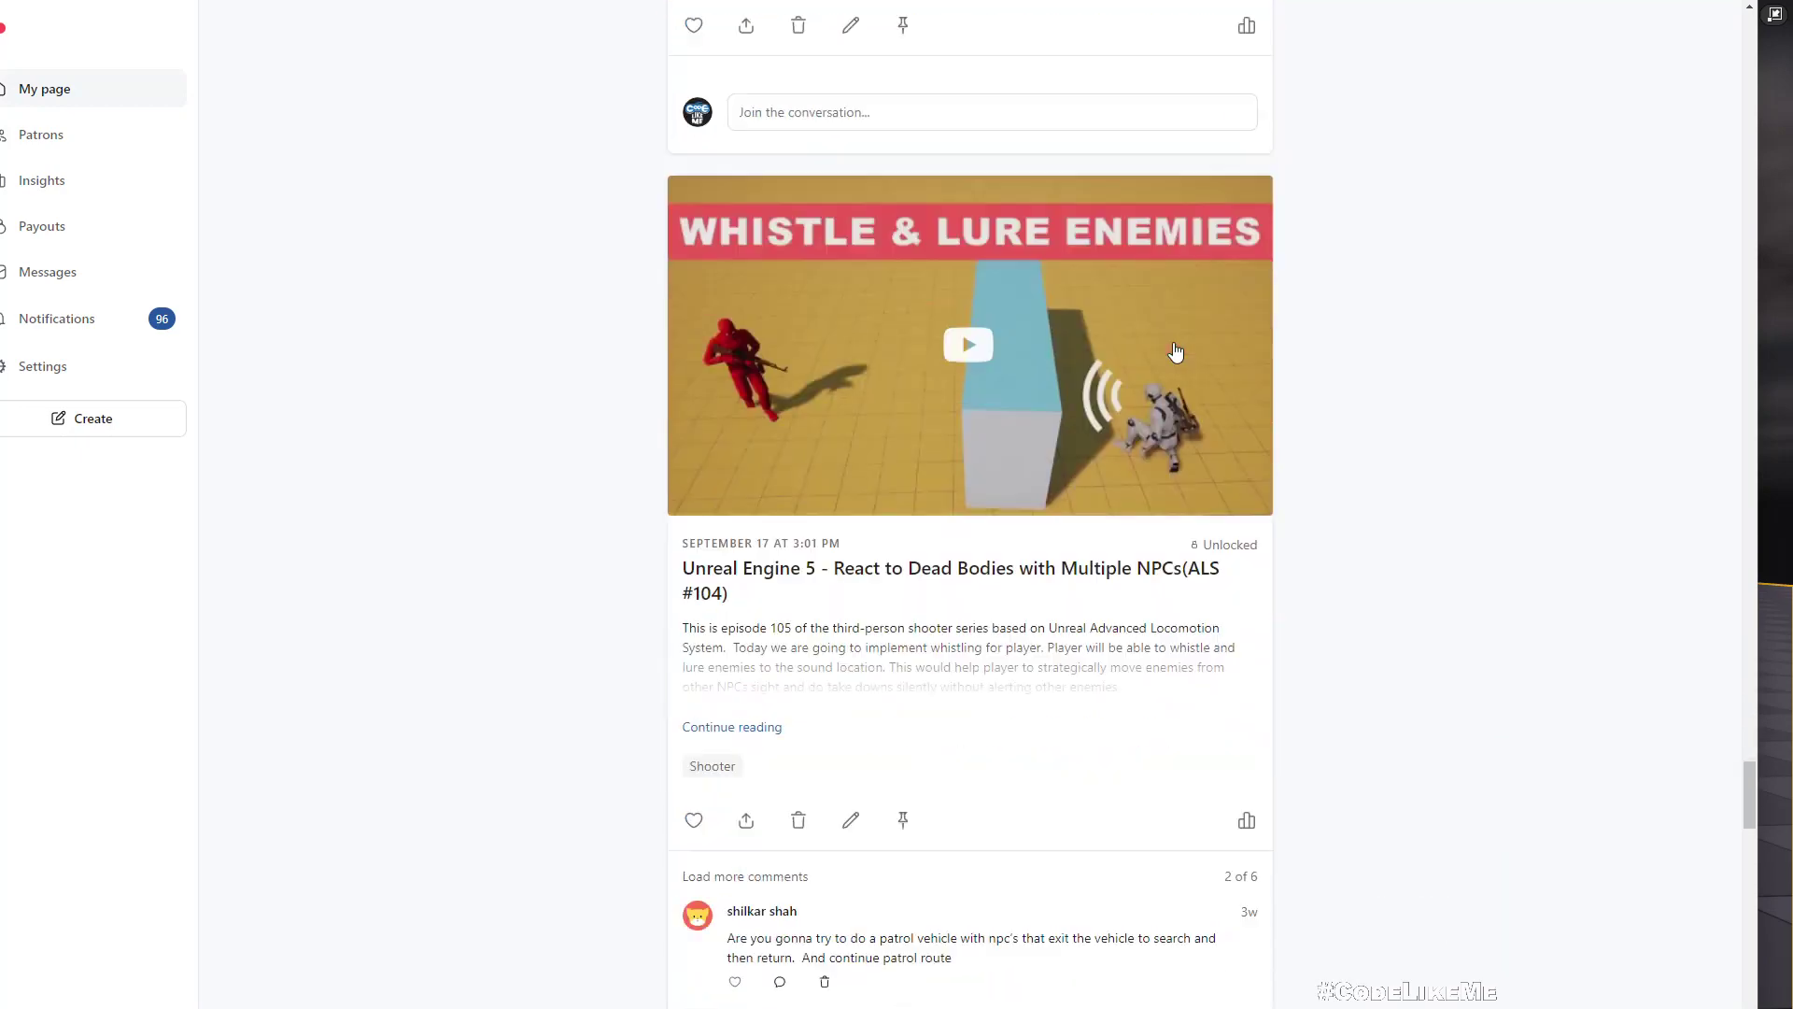
pyautogui.scroll(-9, 1174, 352)
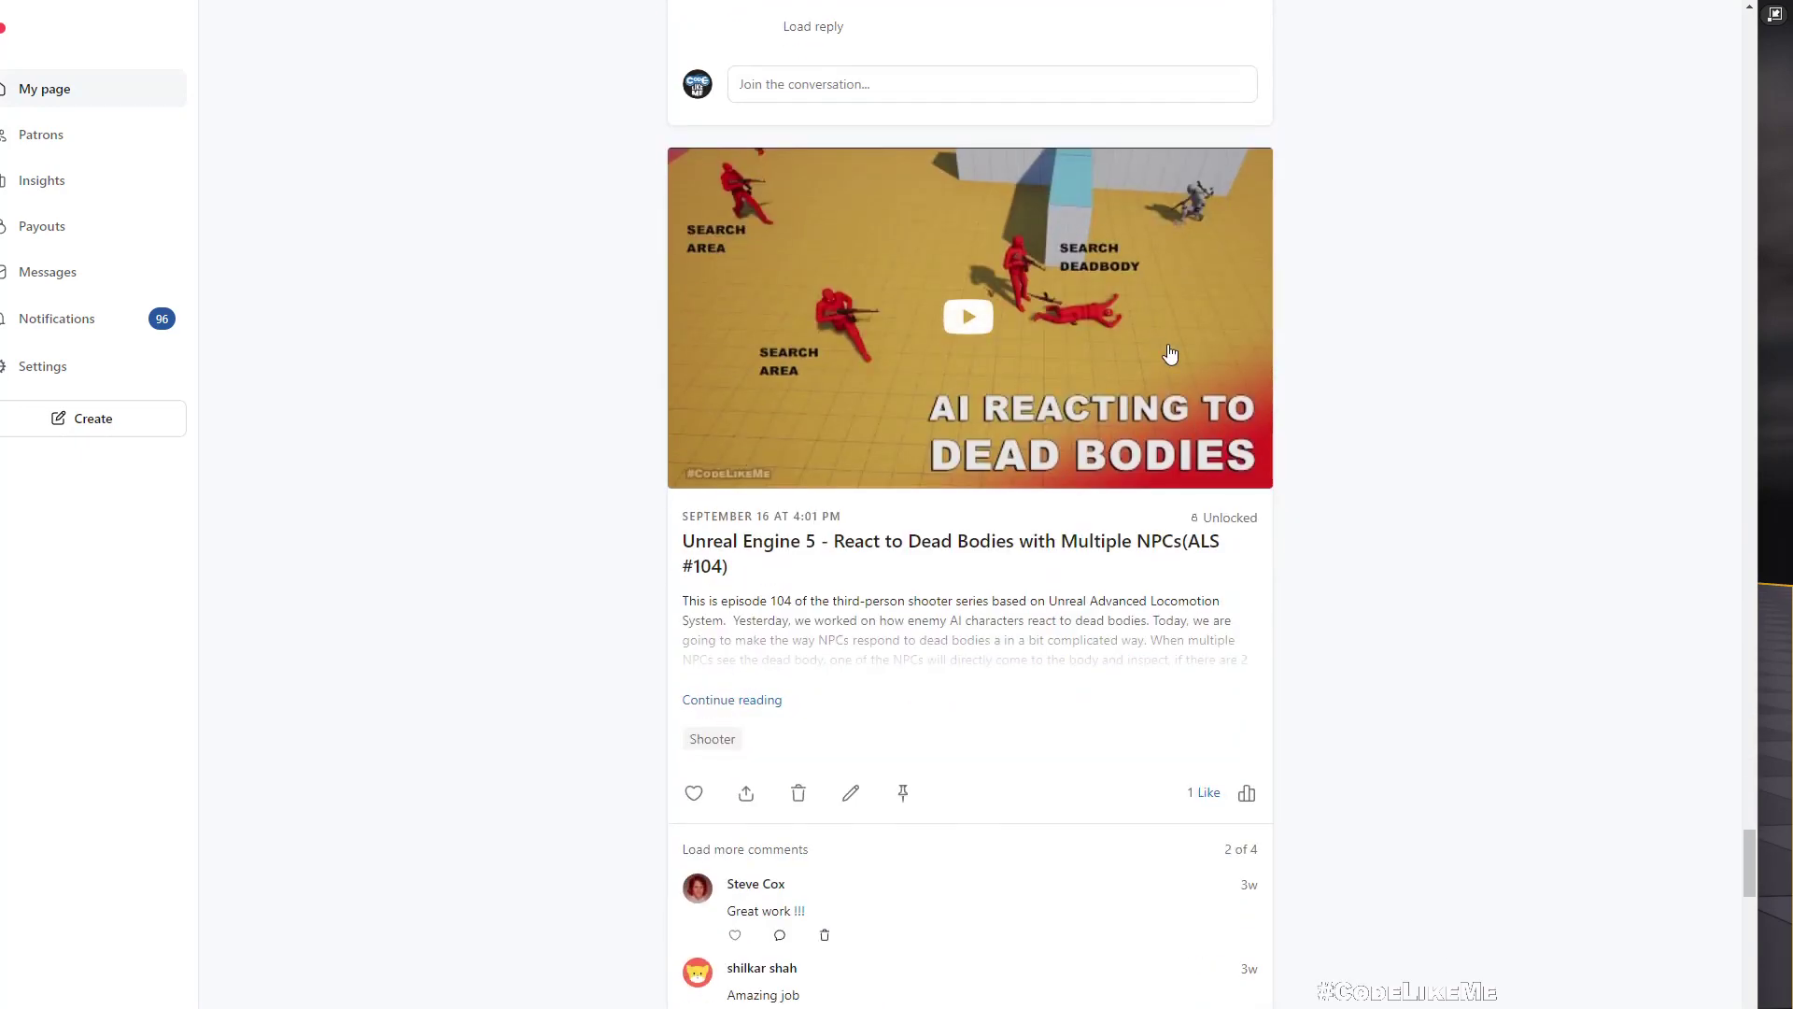